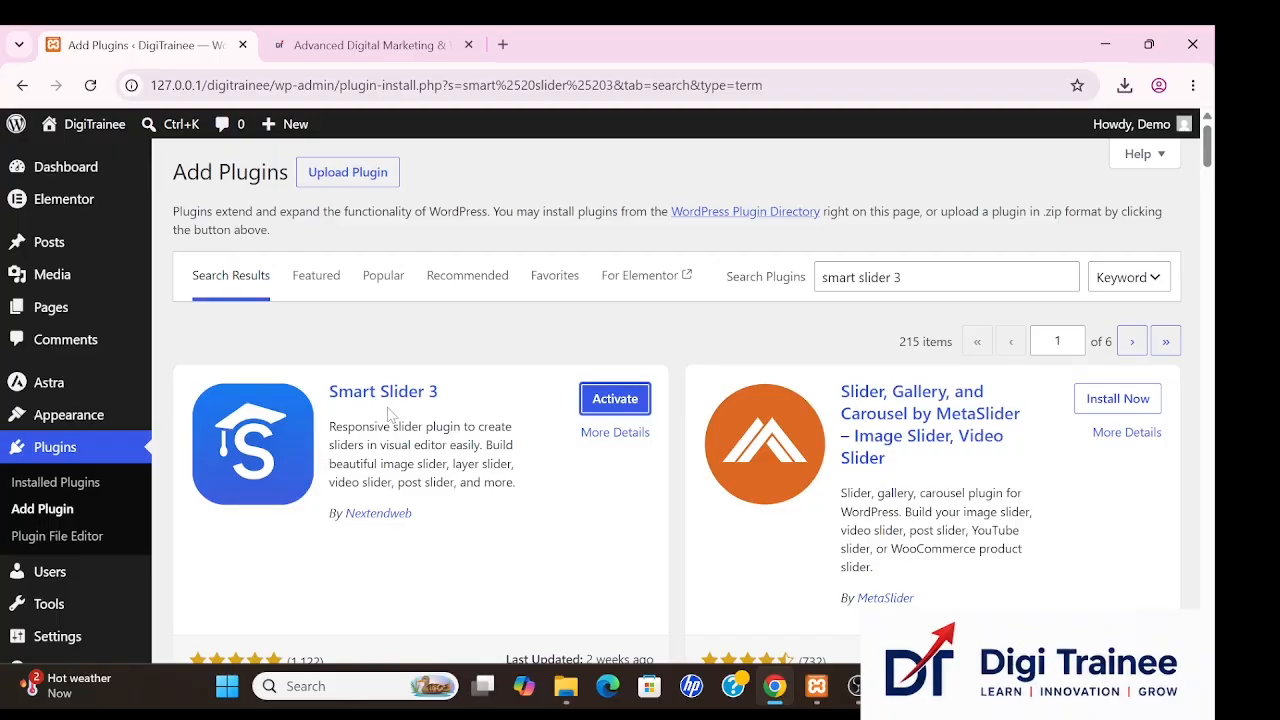
Activate the installed Smart Slider 3 plugin.
click(629, 410)
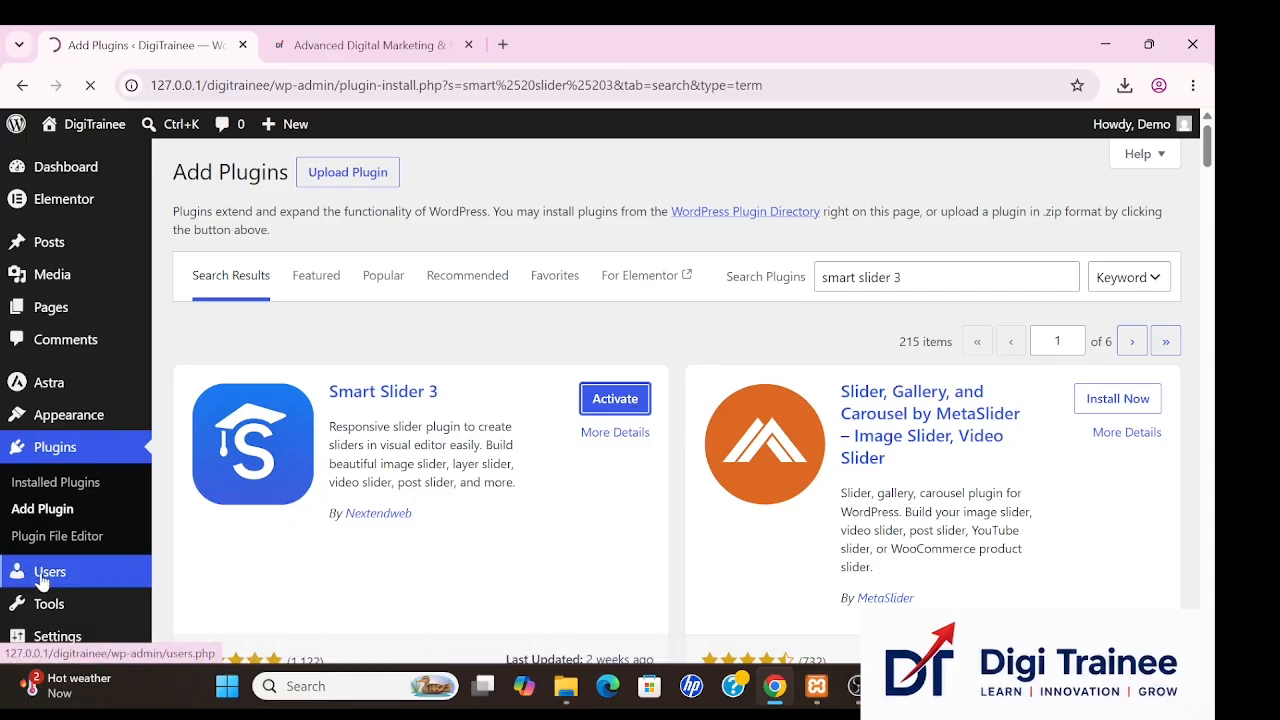
scroll(40, 575, down, 2)
mouse_move(42, 580)
mouse_move(97, 617)
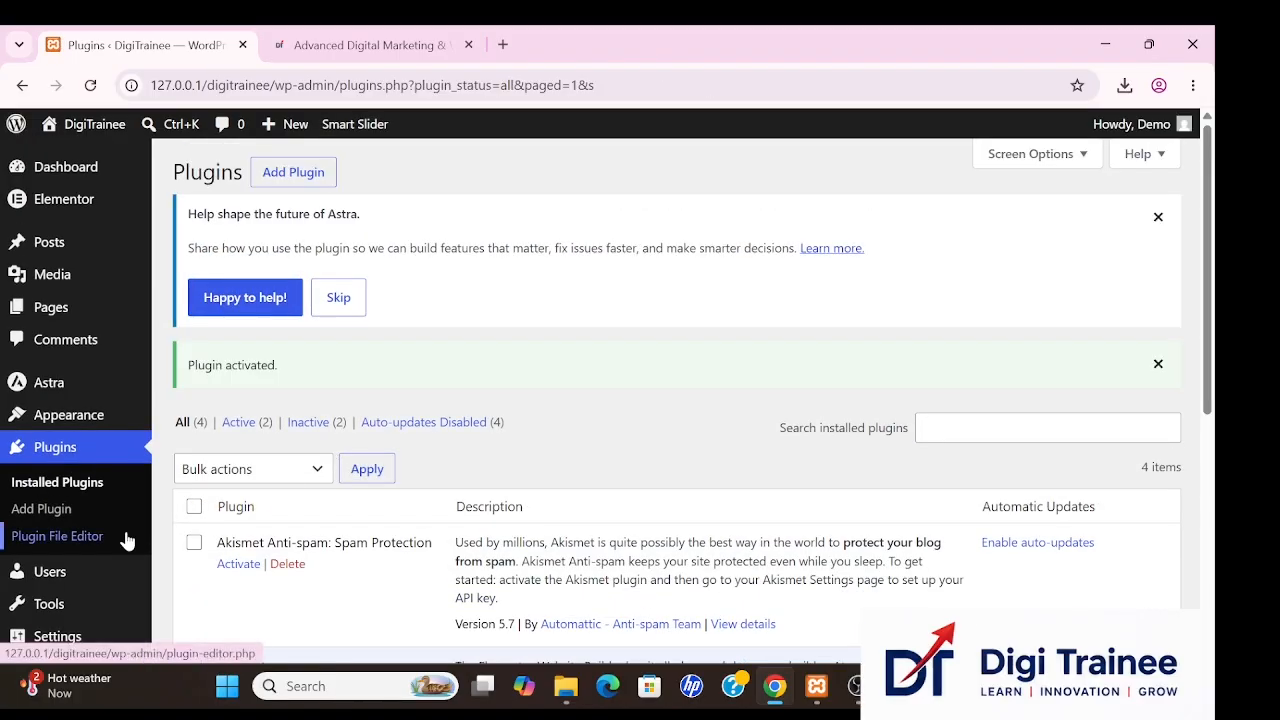
Open the Smart Slider dashboard and dismiss its welcome screen so that it does not show again.
scroll(127, 541, down, 2)
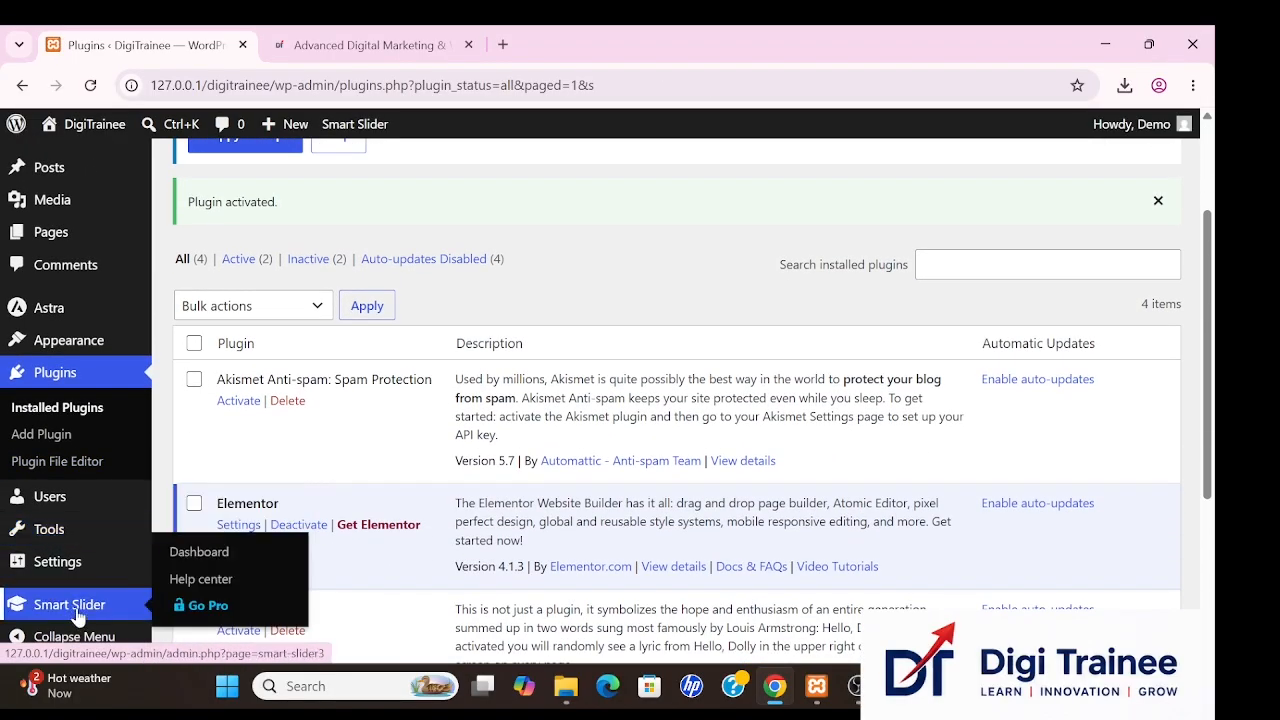
click(200, 556)
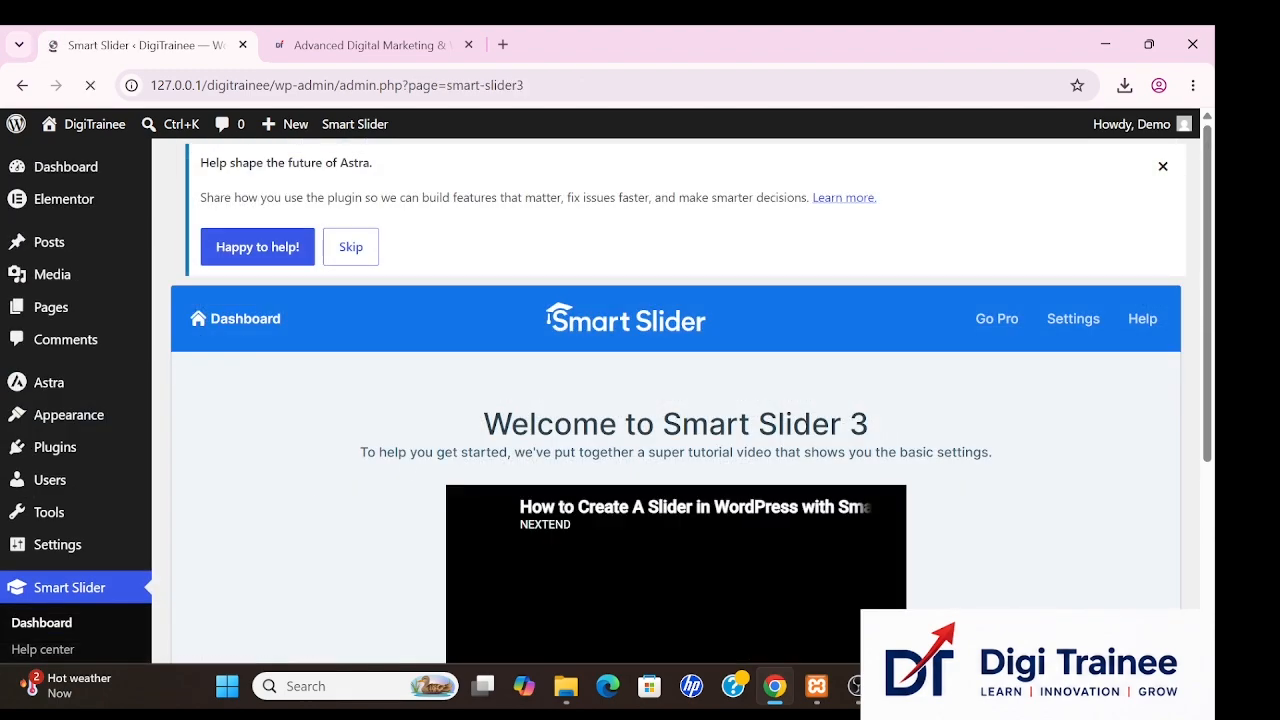
scroll(560, 350, down, 1)
scroll(623, 402, down, 2)
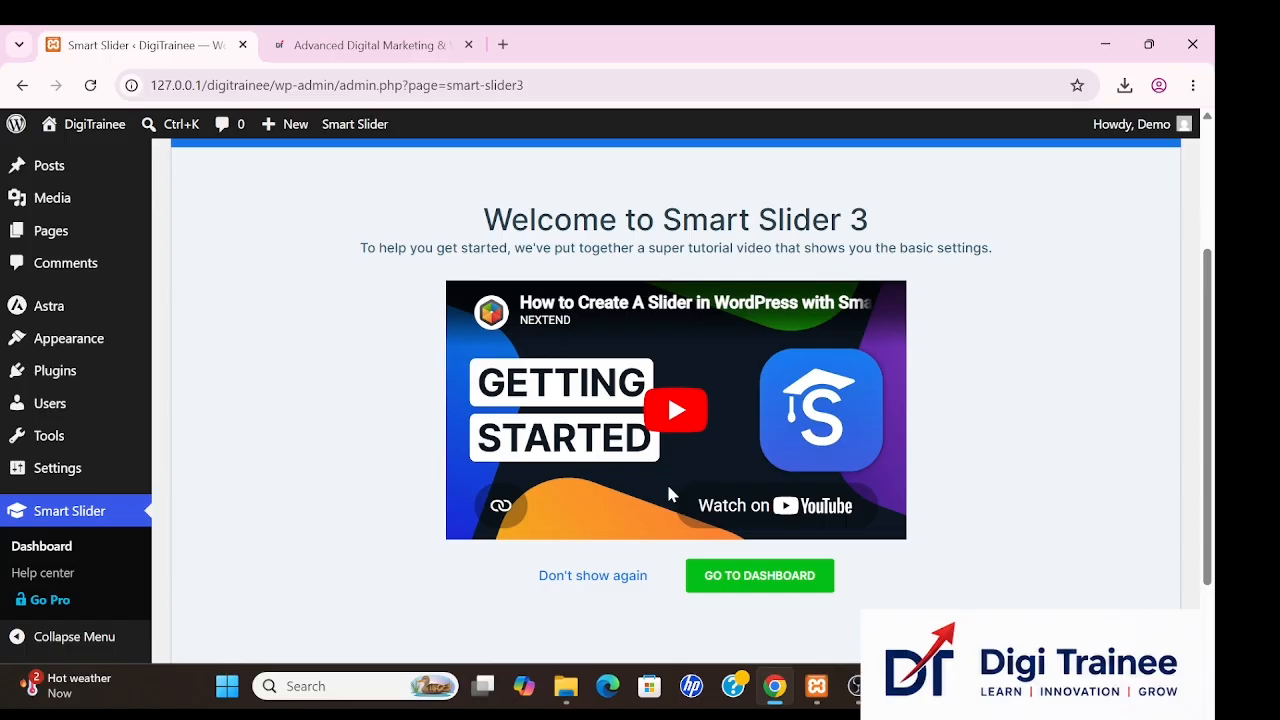
click(604, 580)
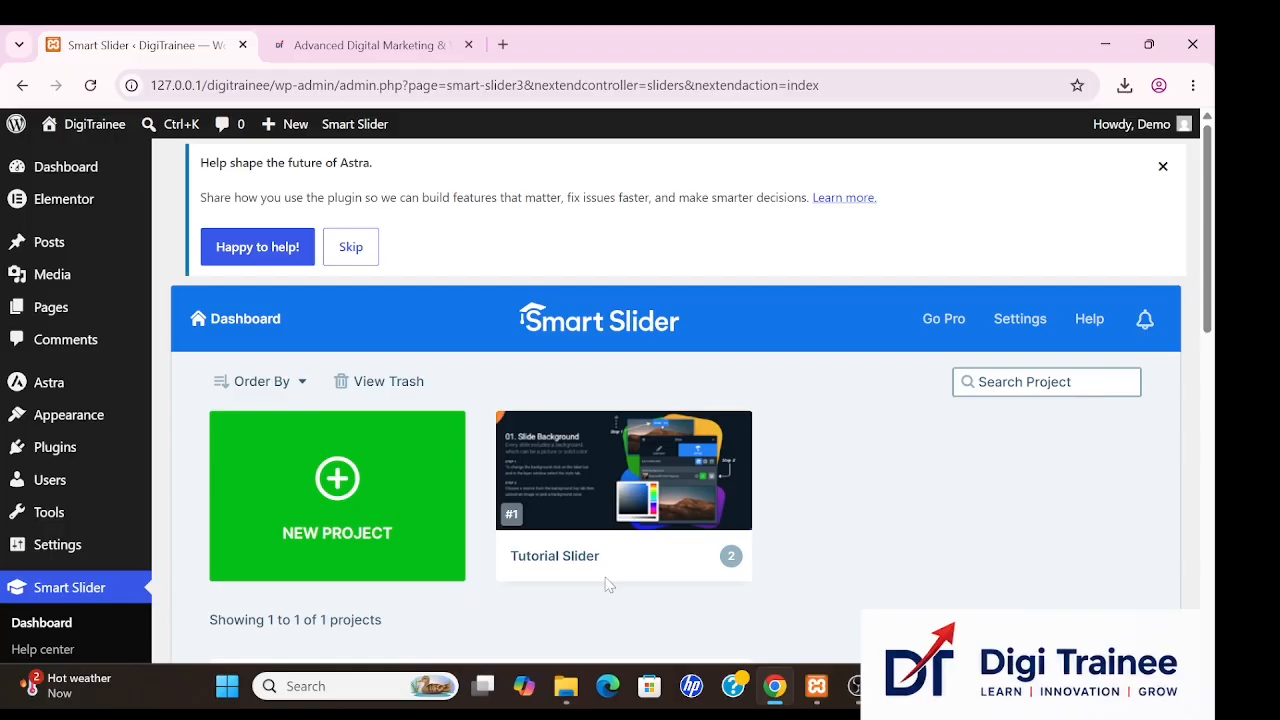
Start a new slider project based on a template.
scroll(608, 585, down, 1)
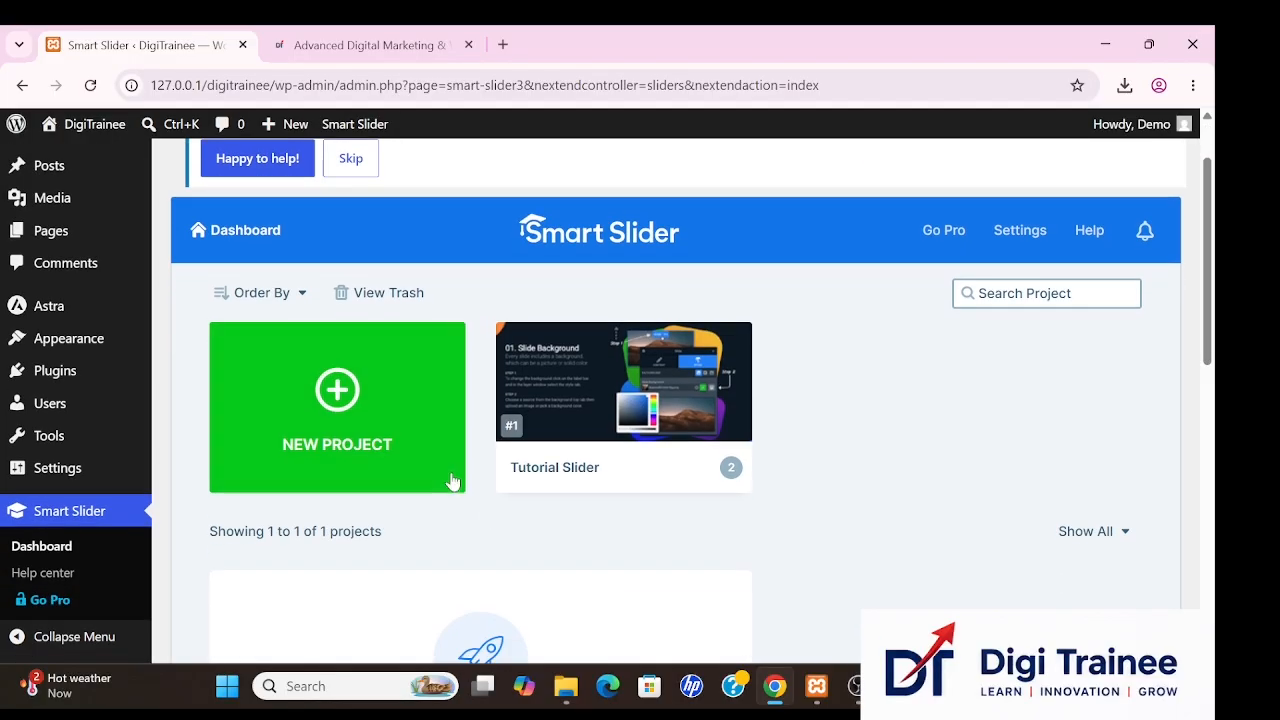
click(345, 405)
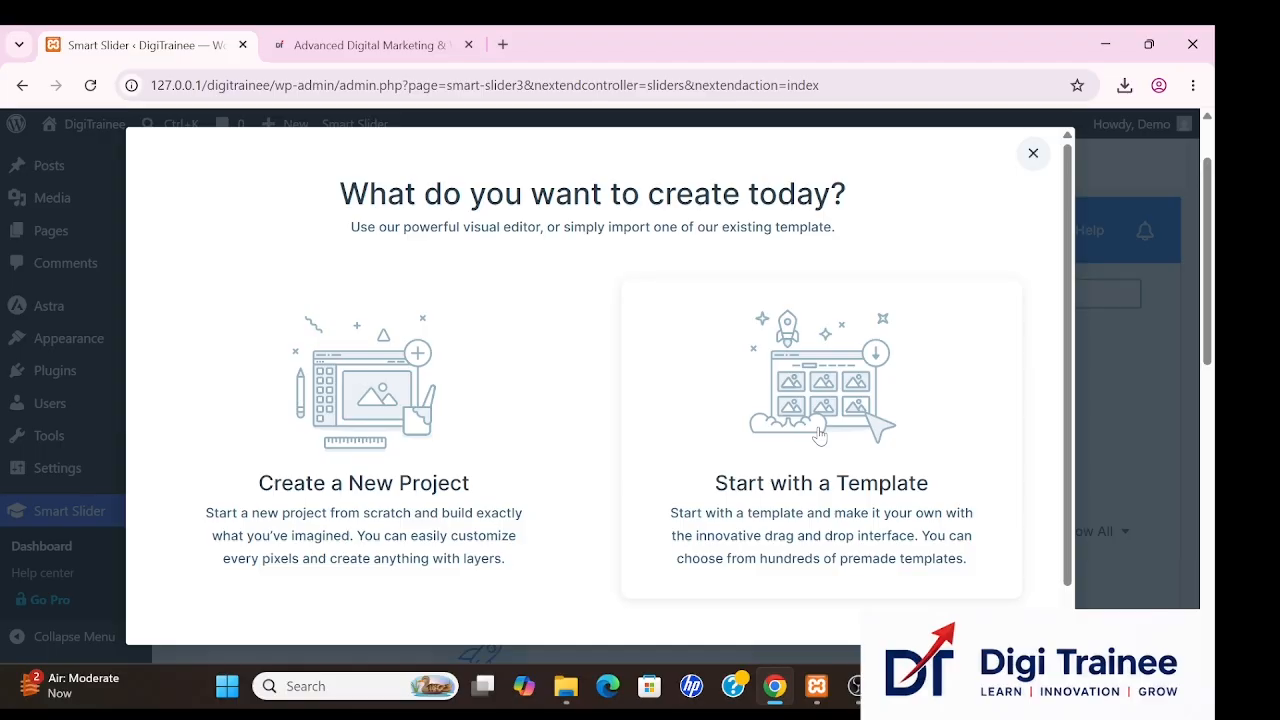
click(819, 436)
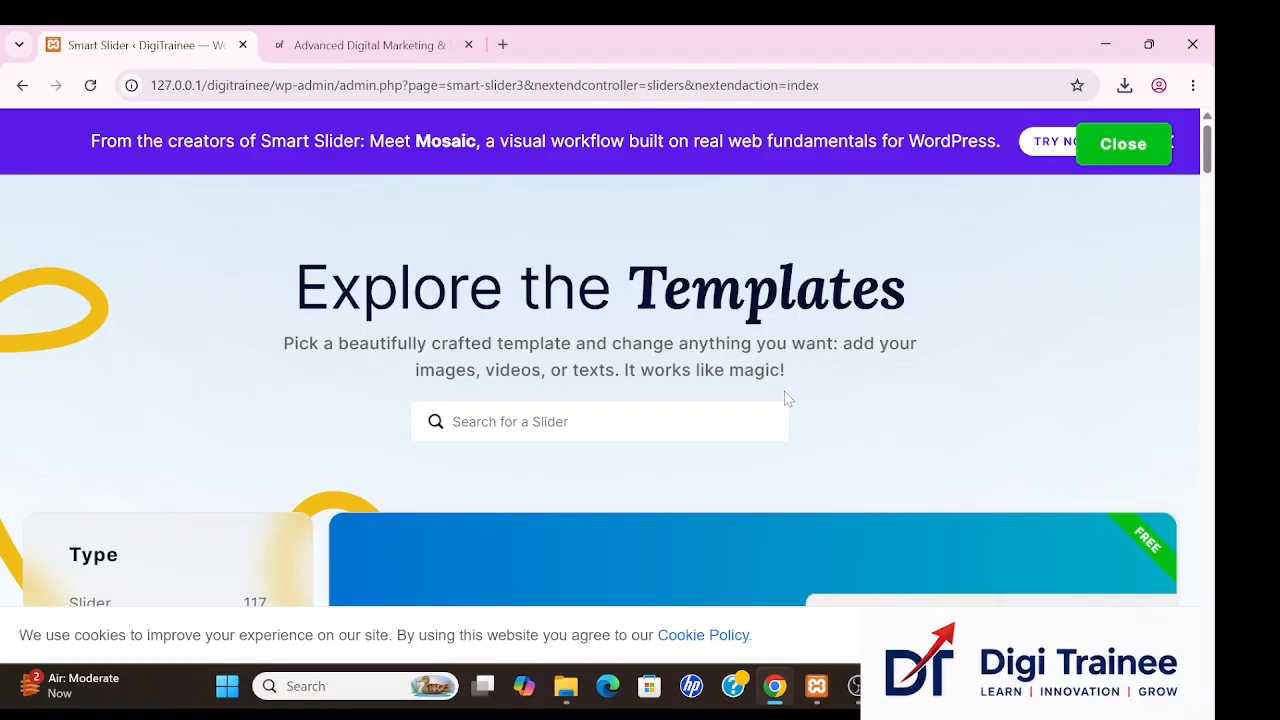
Browse the template library and examine the free slider designs on offer.
scroll(784, 393, down, 4)
scroll(784, 398, up, 3)
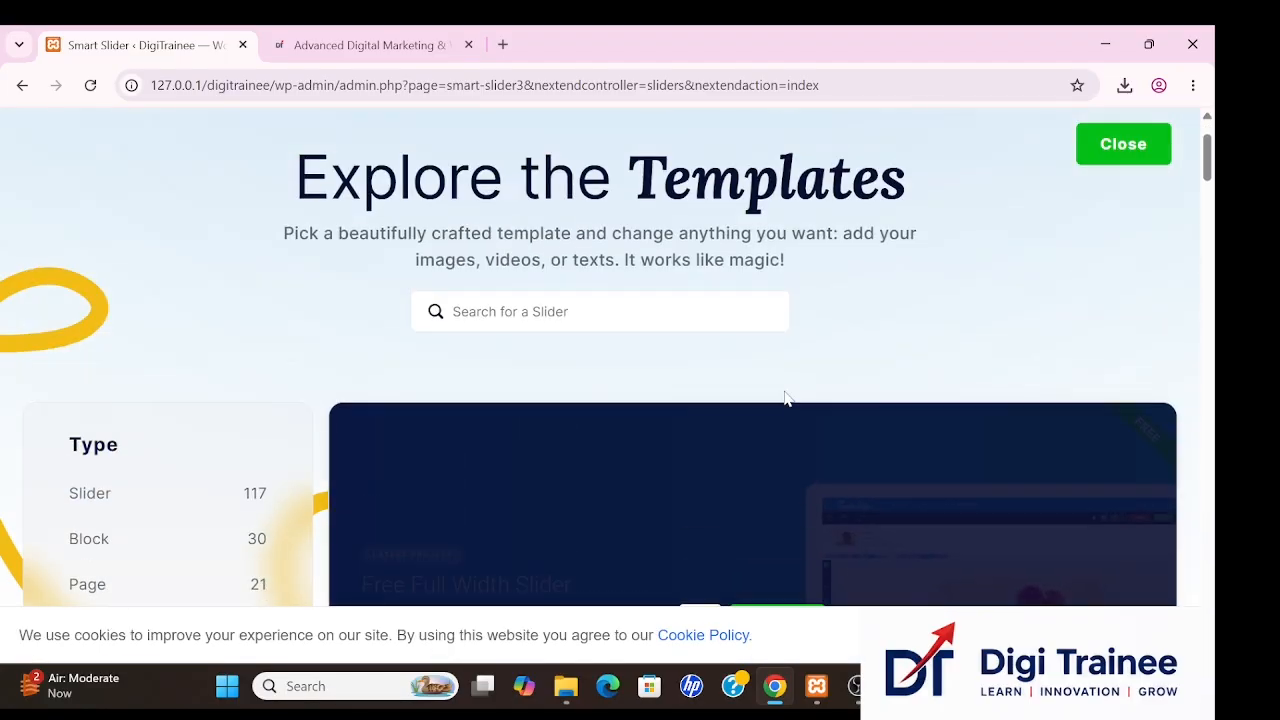
scroll(784, 398, down, 9)
scroll(786, 398, down, 8)
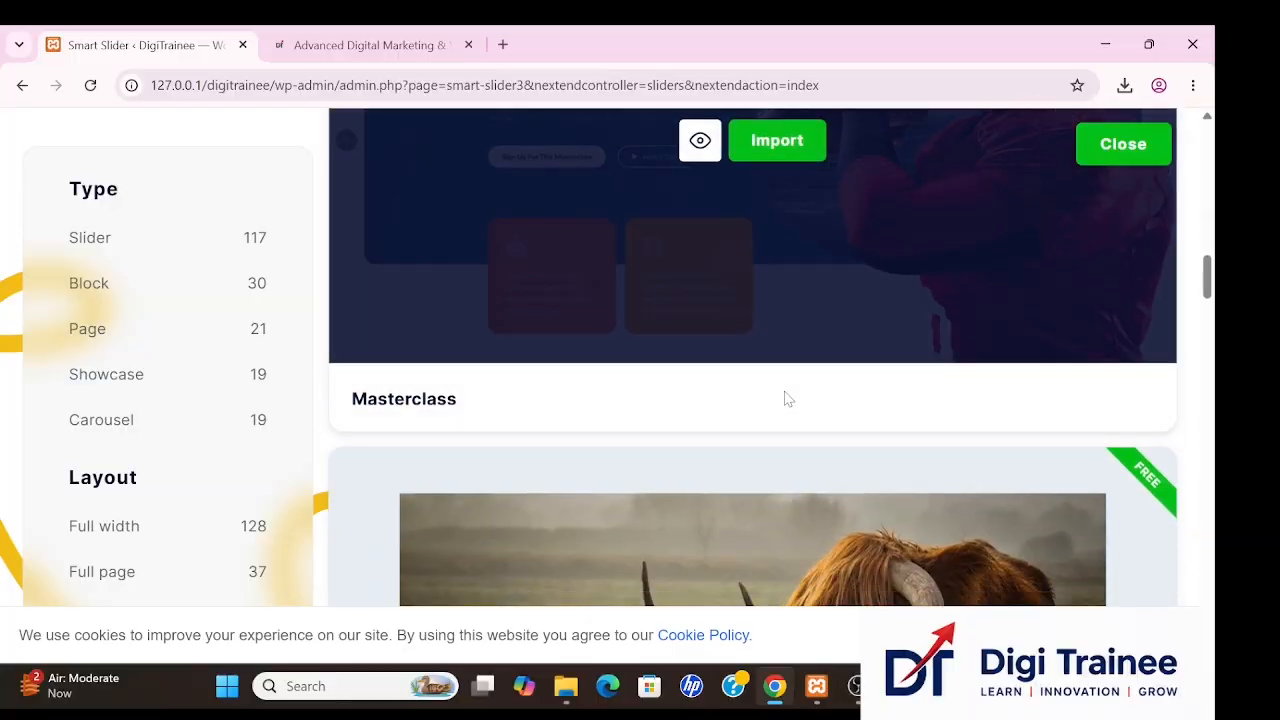
scroll(784, 398, down, 5)
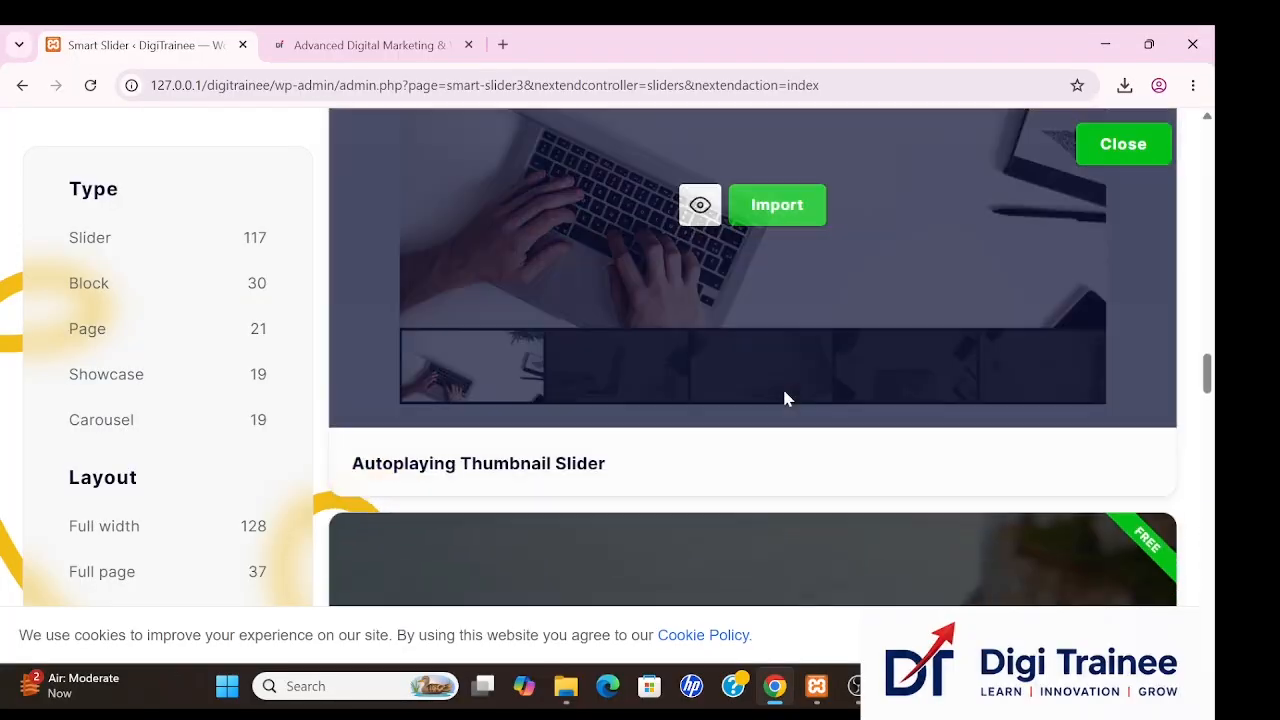
scroll(784, 398, up, 6)
scroll(785, 398, up, 8)
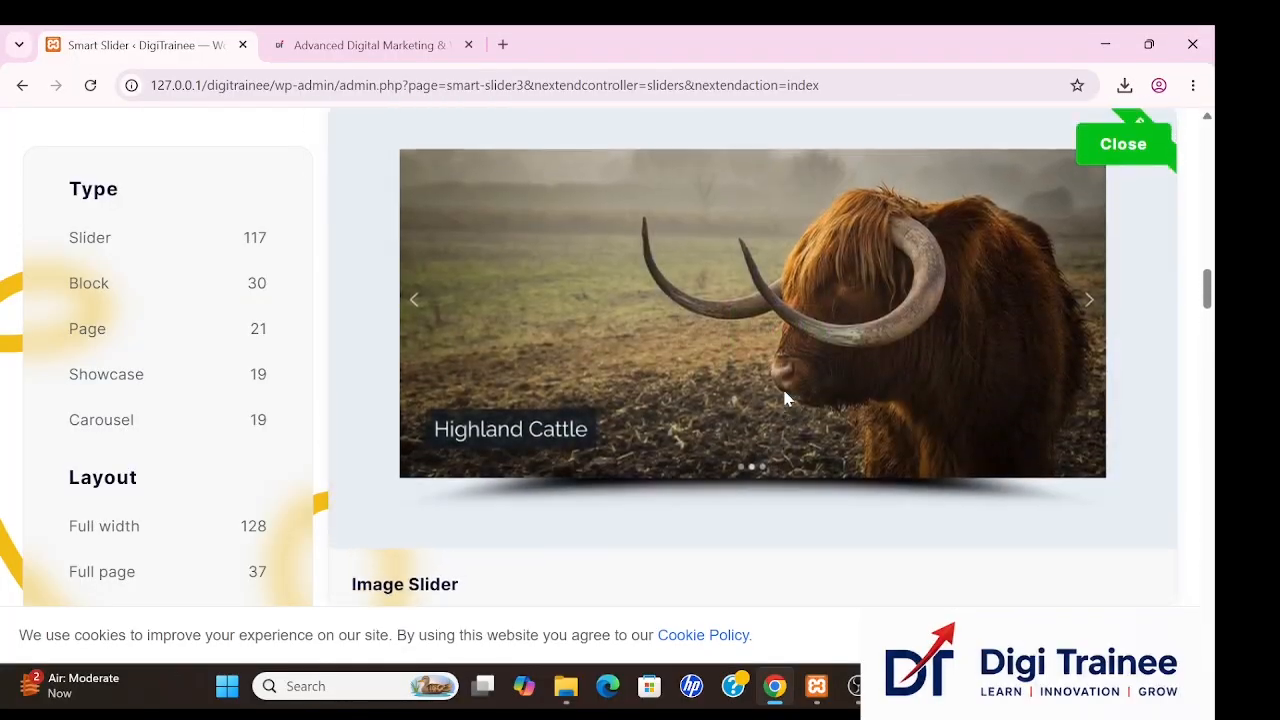
scroll(658, 376, up, 10)
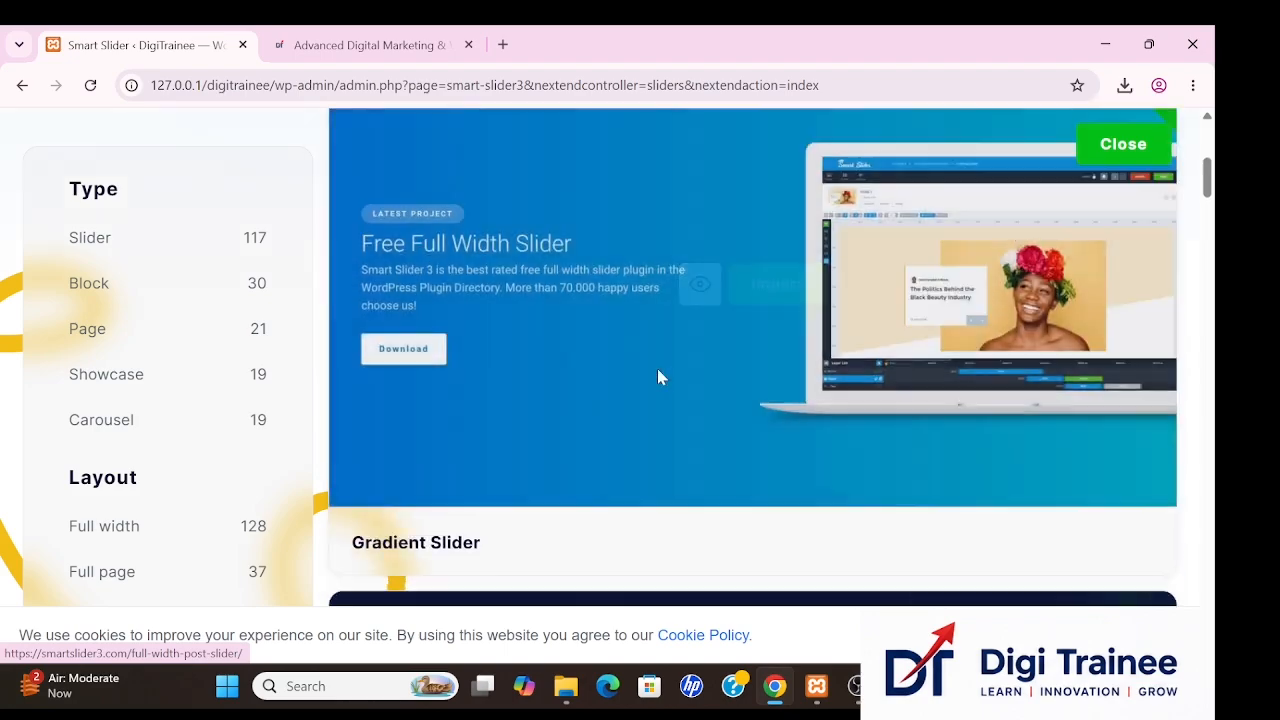
scroll(657, 374, down, 2)
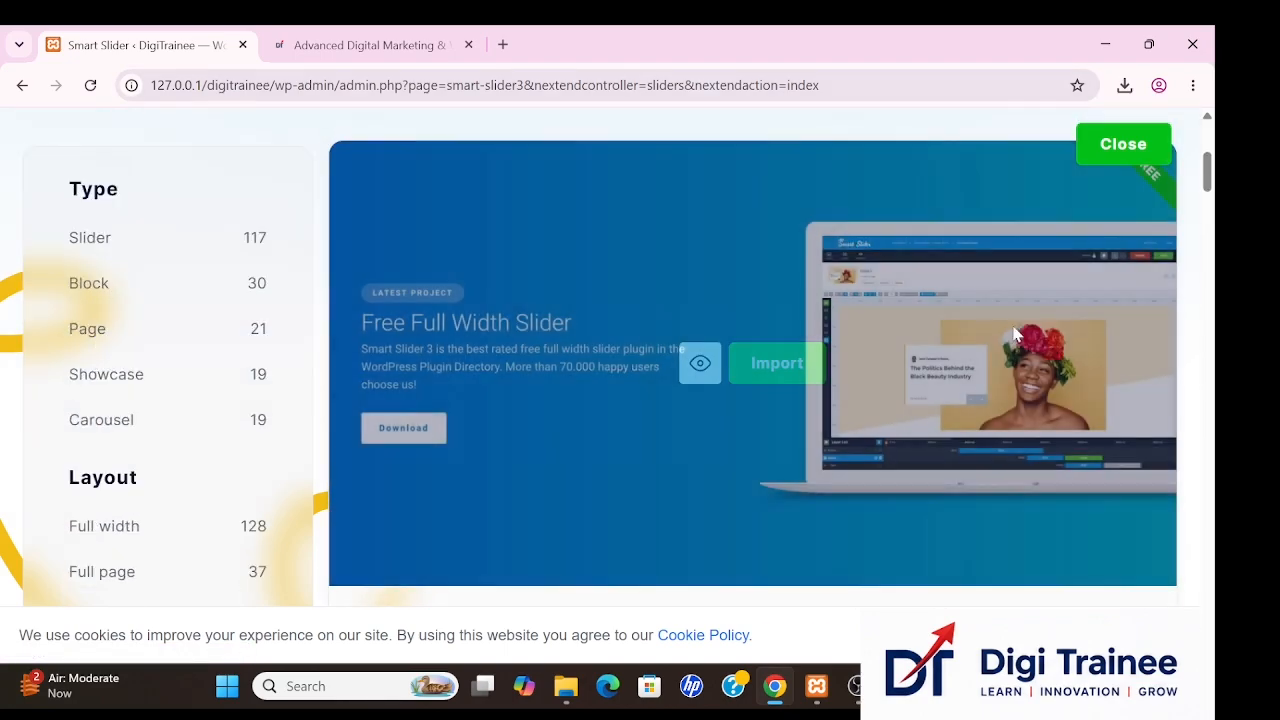
scroll(1080, 310, up, 1)
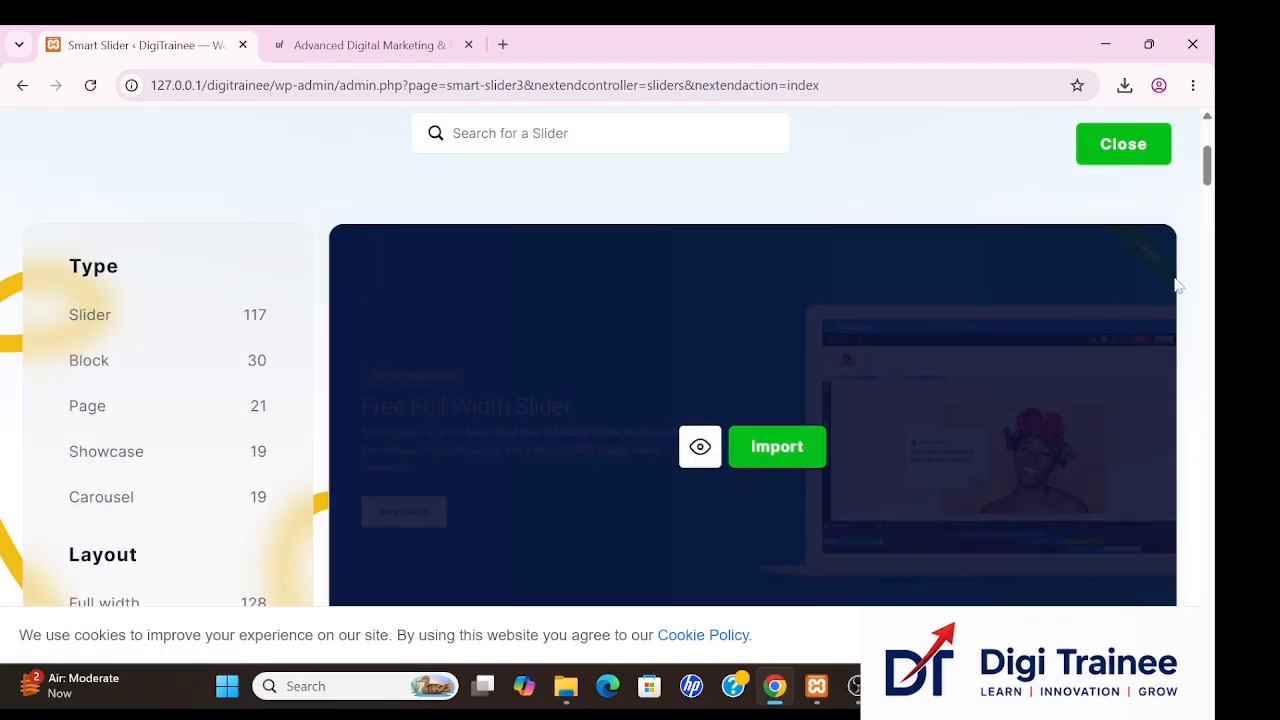
scroll(1175, 286, down, 15)
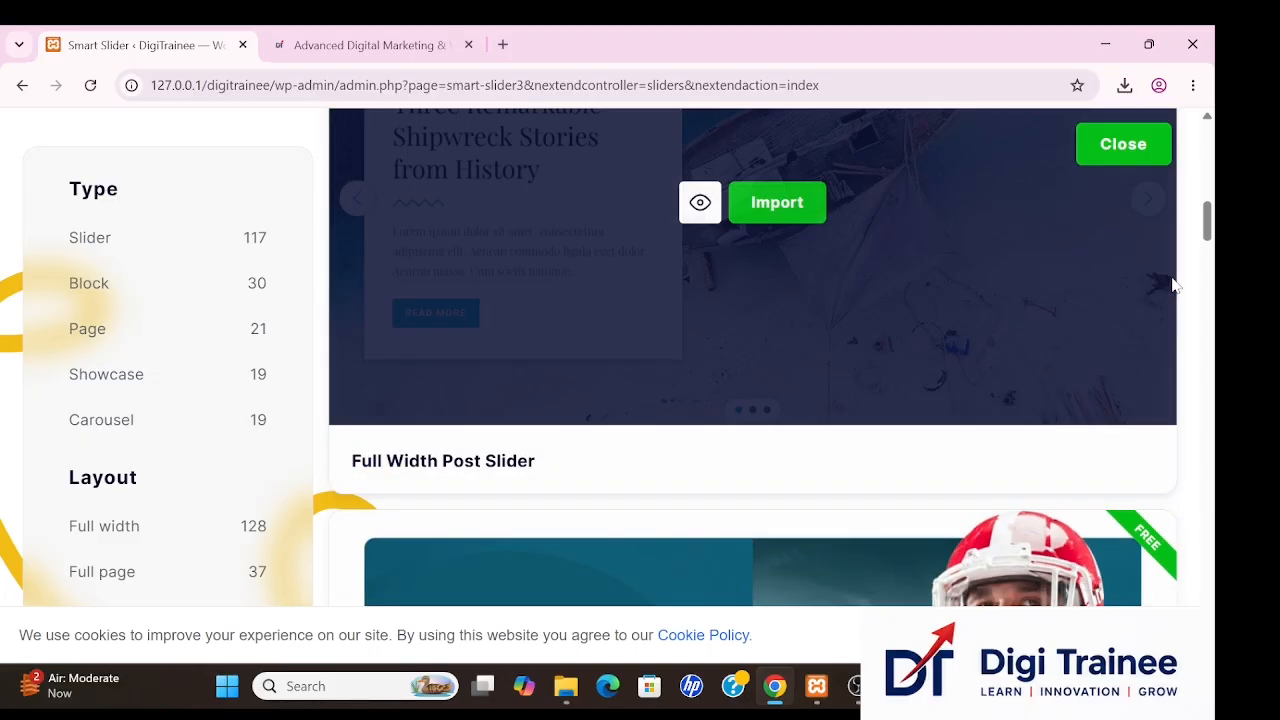
scroll(1175, 286, down, 10)
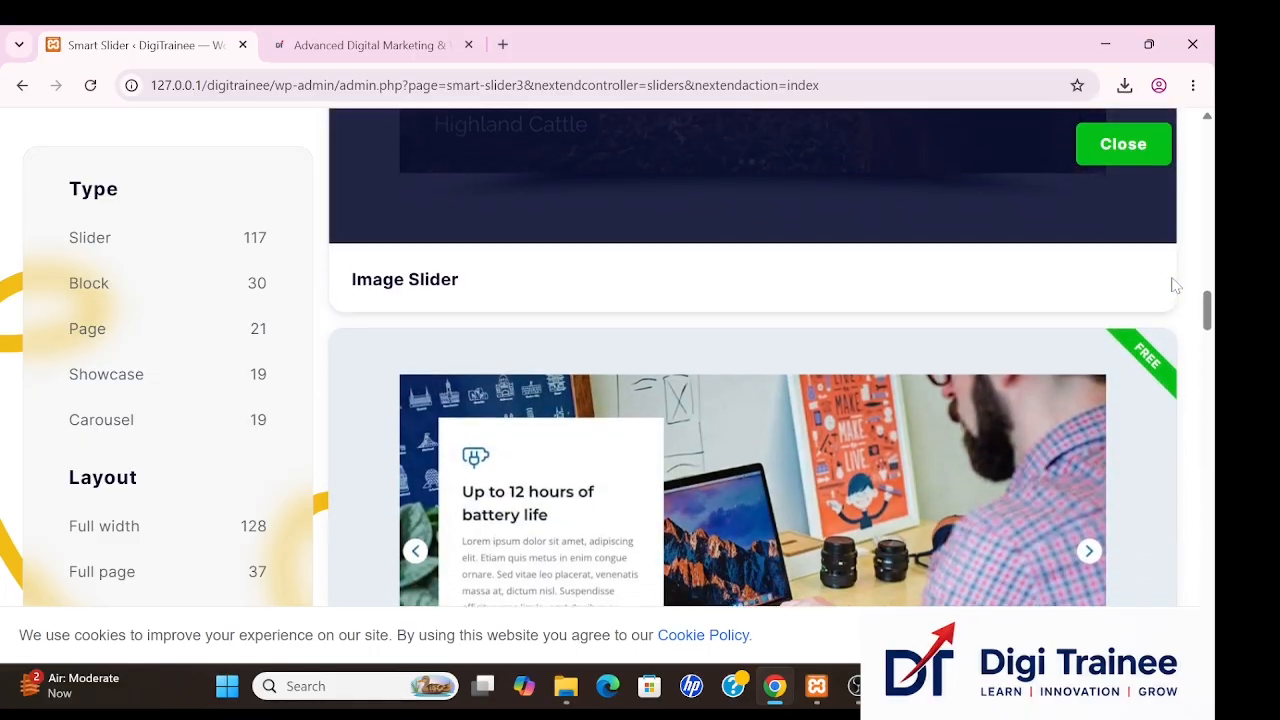
scroll(974, 440, down, 4)
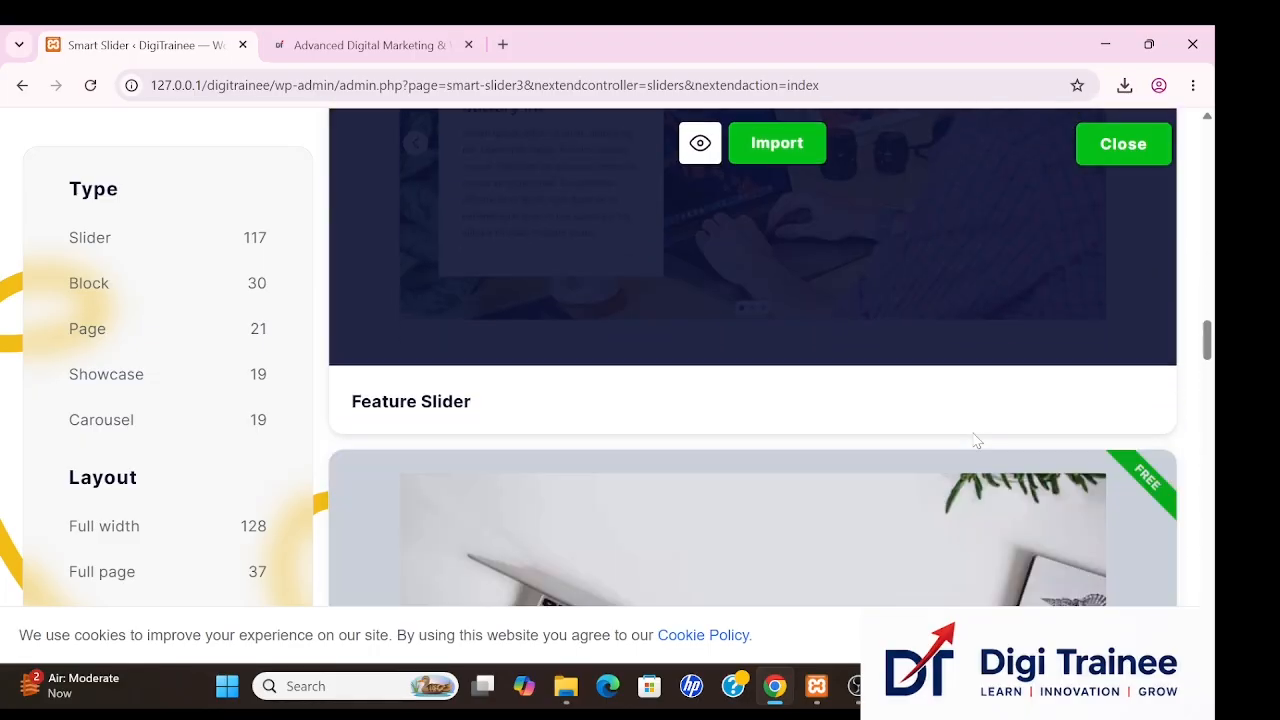
Preview the Masterclass template's live demo and go through its slides.
scroll(977, 441, up, 6)
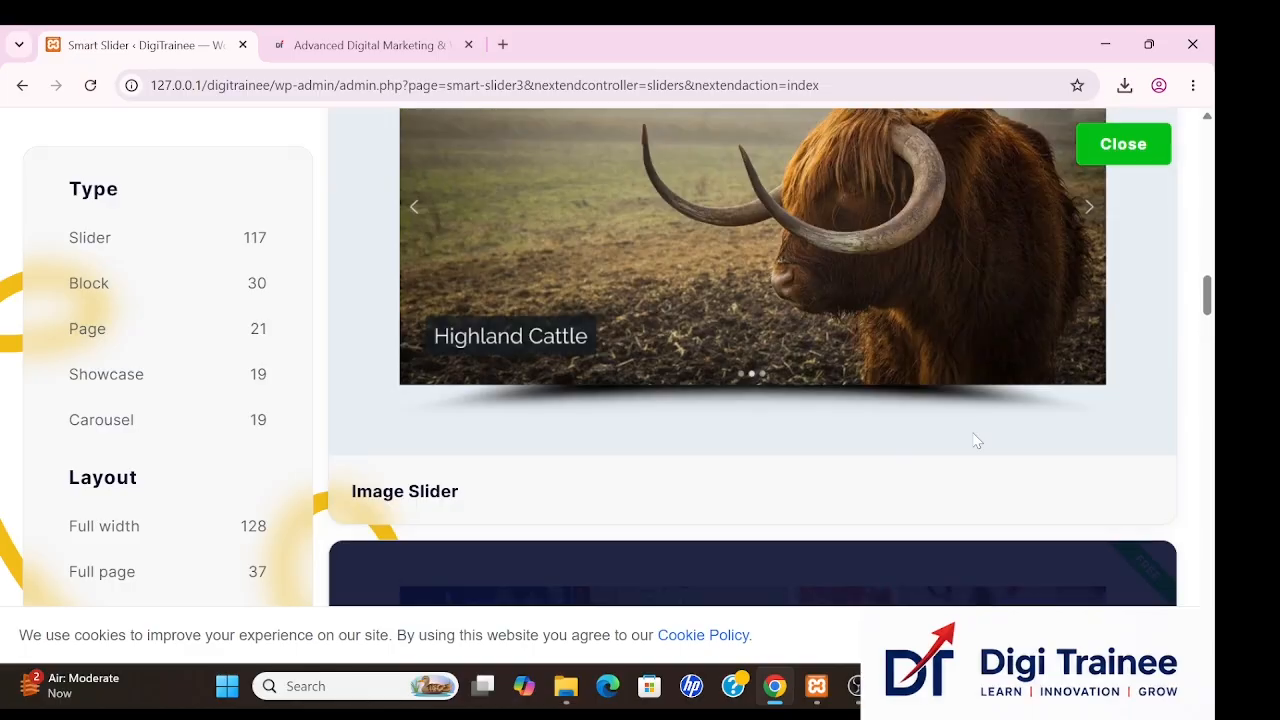
scroll(974, 434, up, 6)
scroll(971, 437, down, 2)
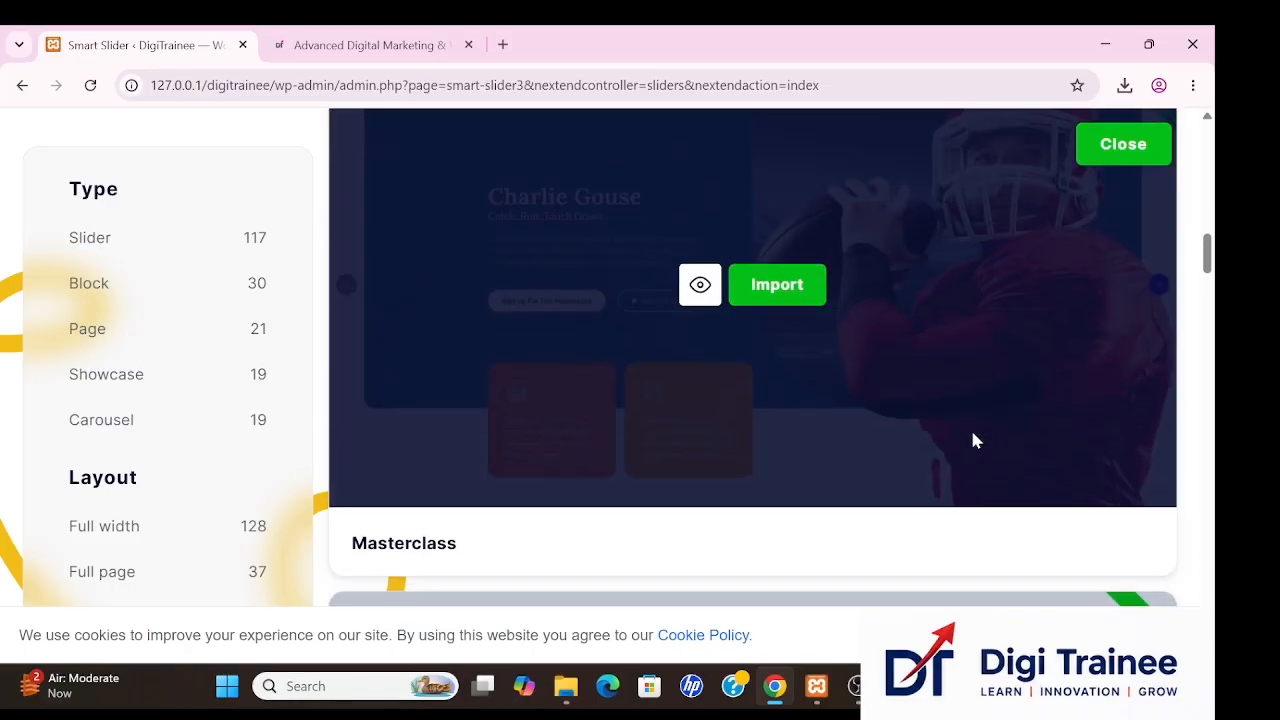
scroll(849, 334, up, 1)
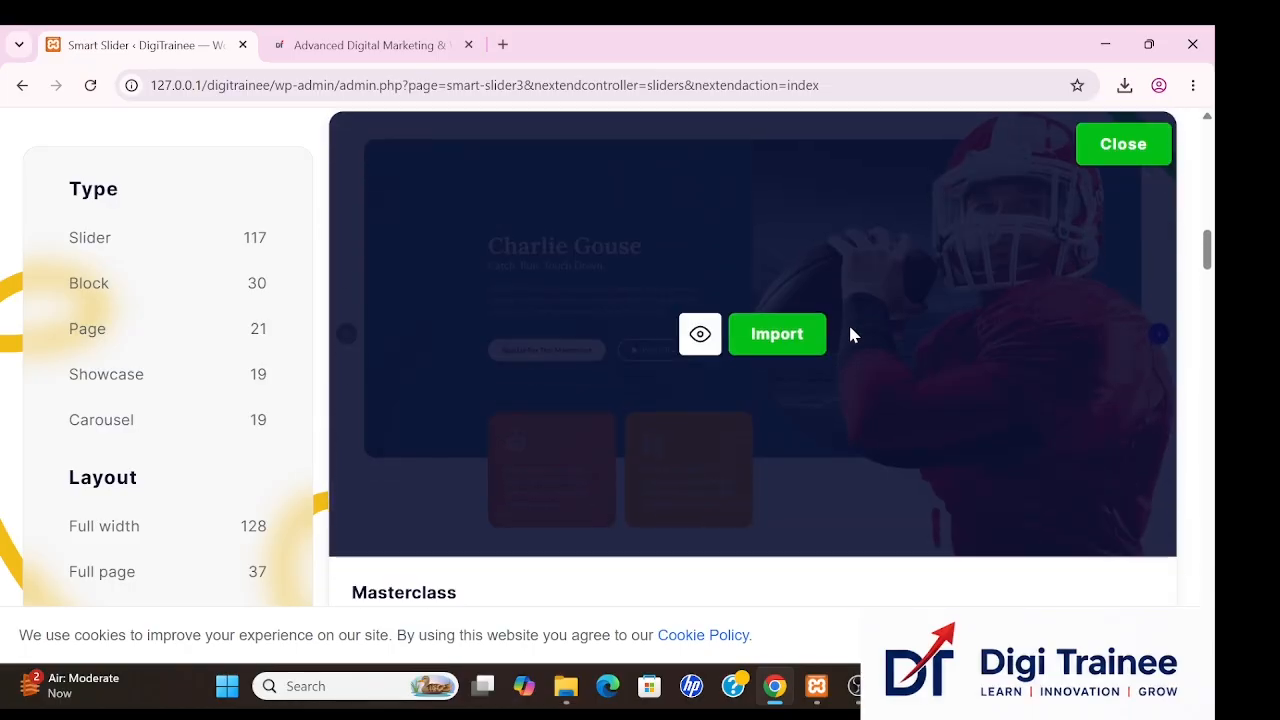
click(700, 336)
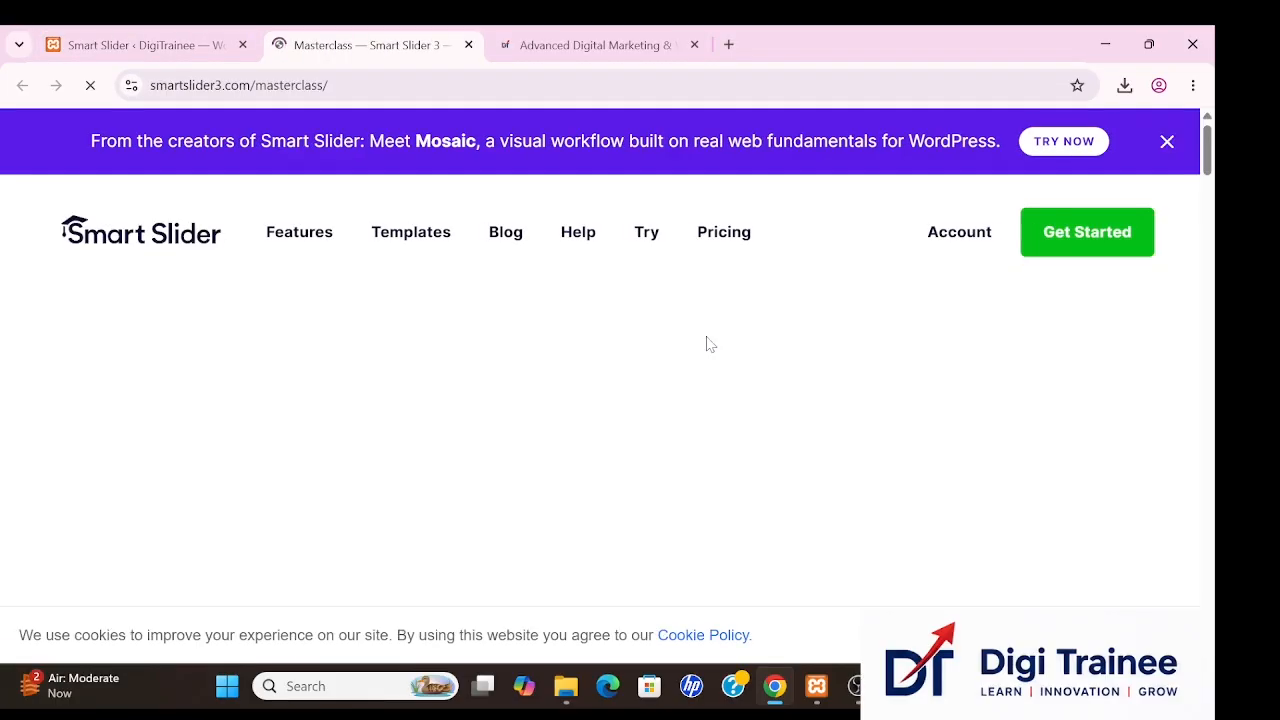
scroll(622, 421, down, 3)
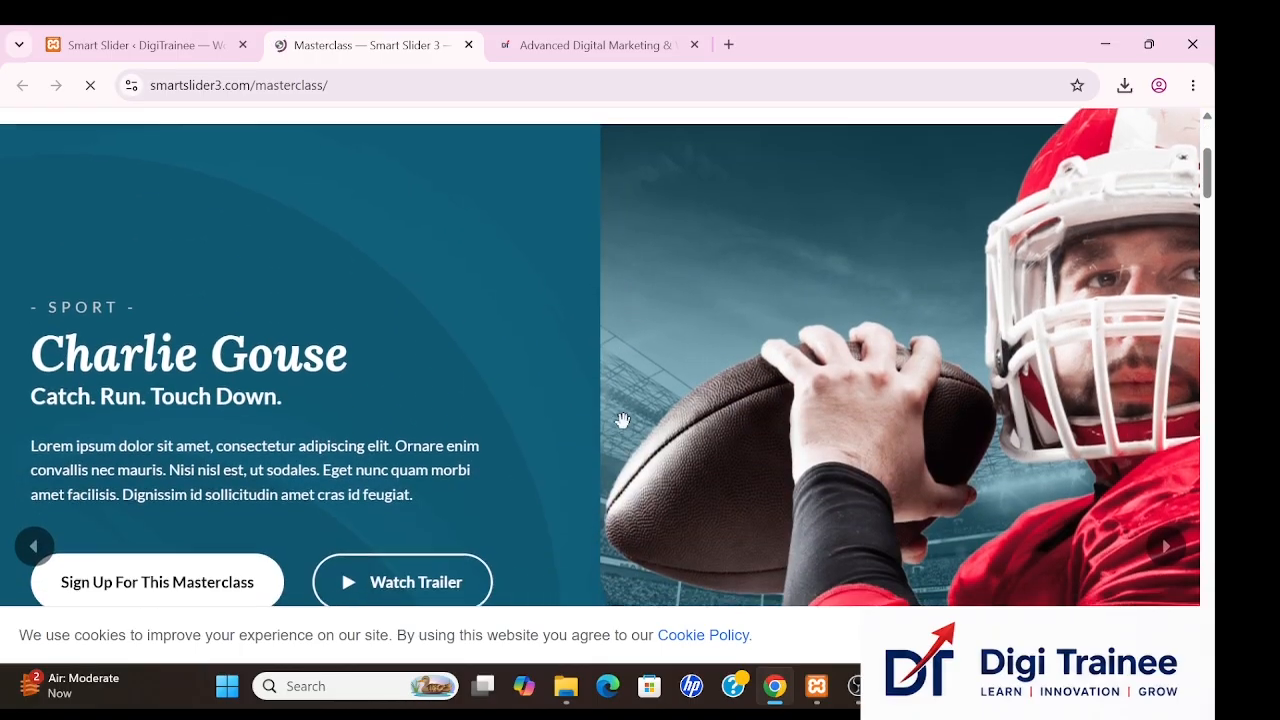
scroll(622, 421, down, 1)
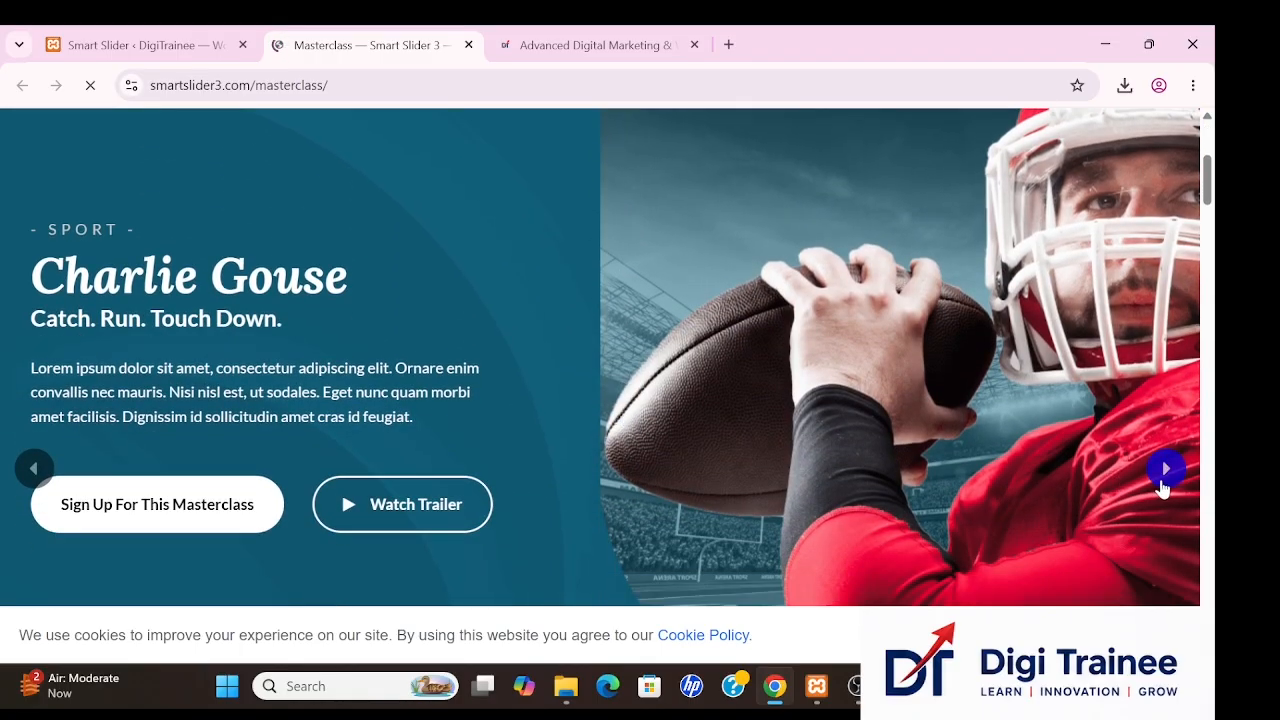
click(1163, 485)
click(1163, 485)
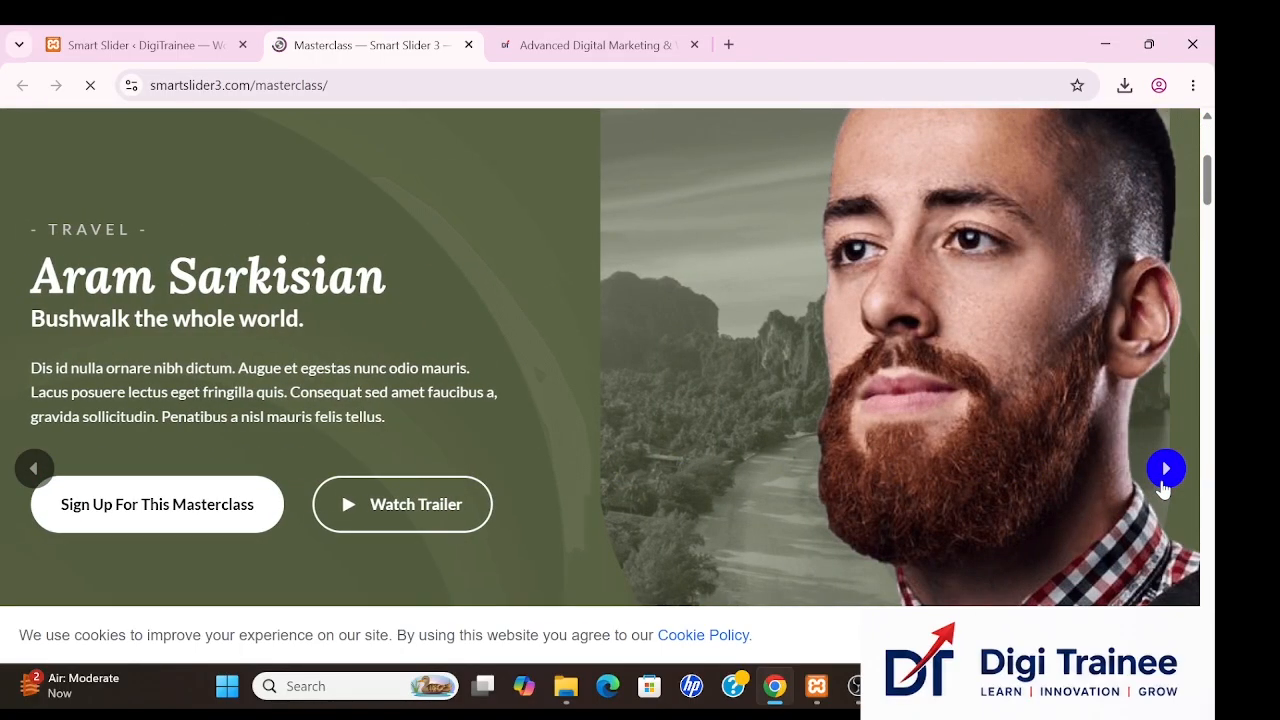
click(1165, 468)
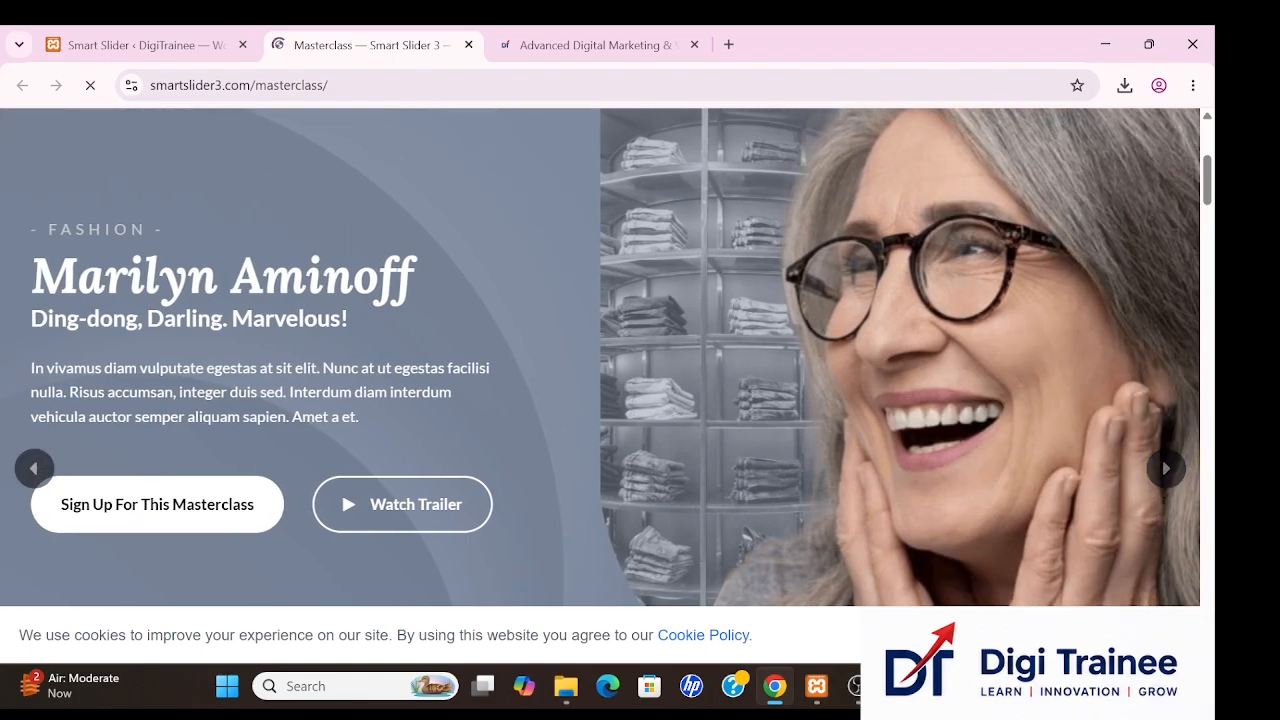
Return to the template library and import the Masterclass template, dismissing the community subscription dialog.
click(140, 45)
mouse_move(553, 290)
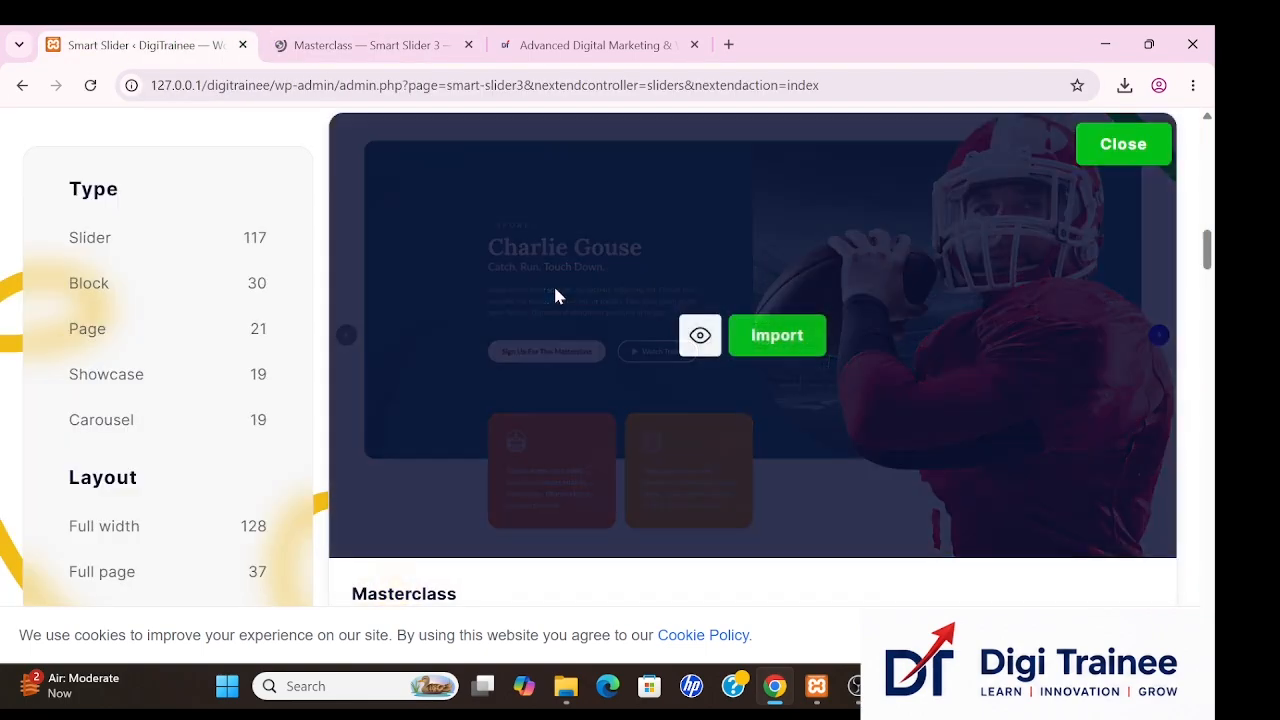
click(774, 333)
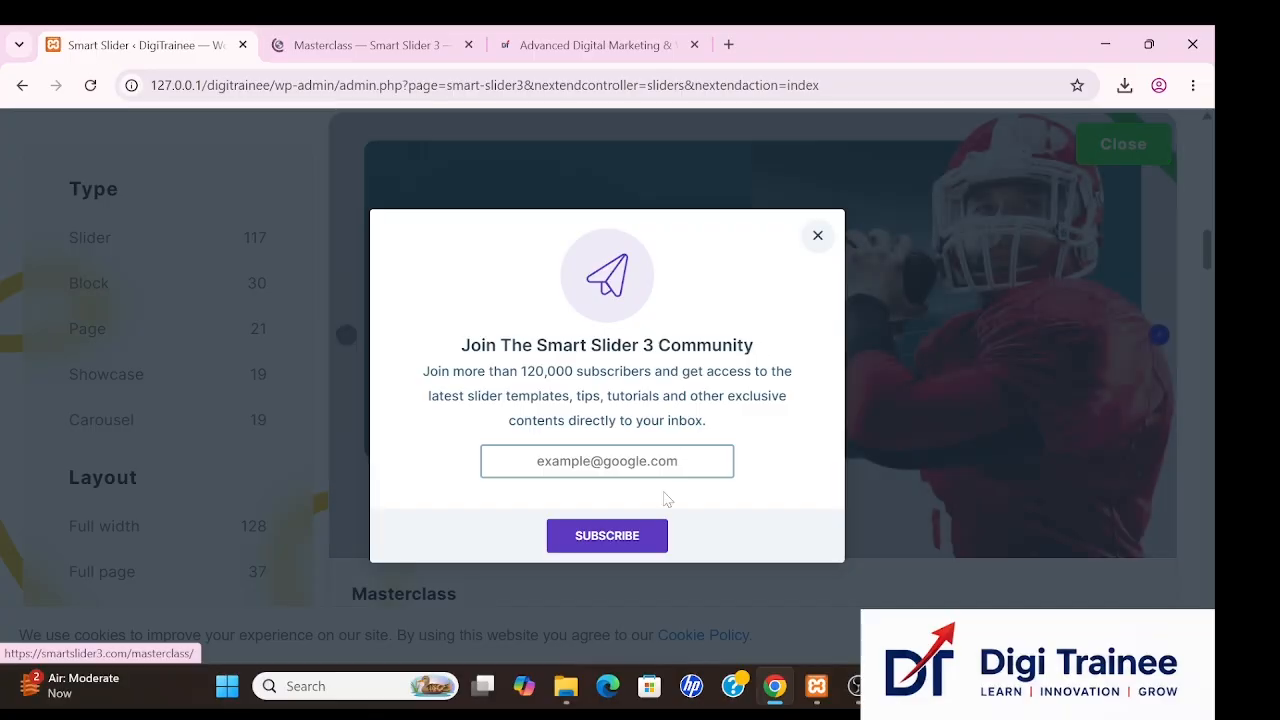
click(818, 237)
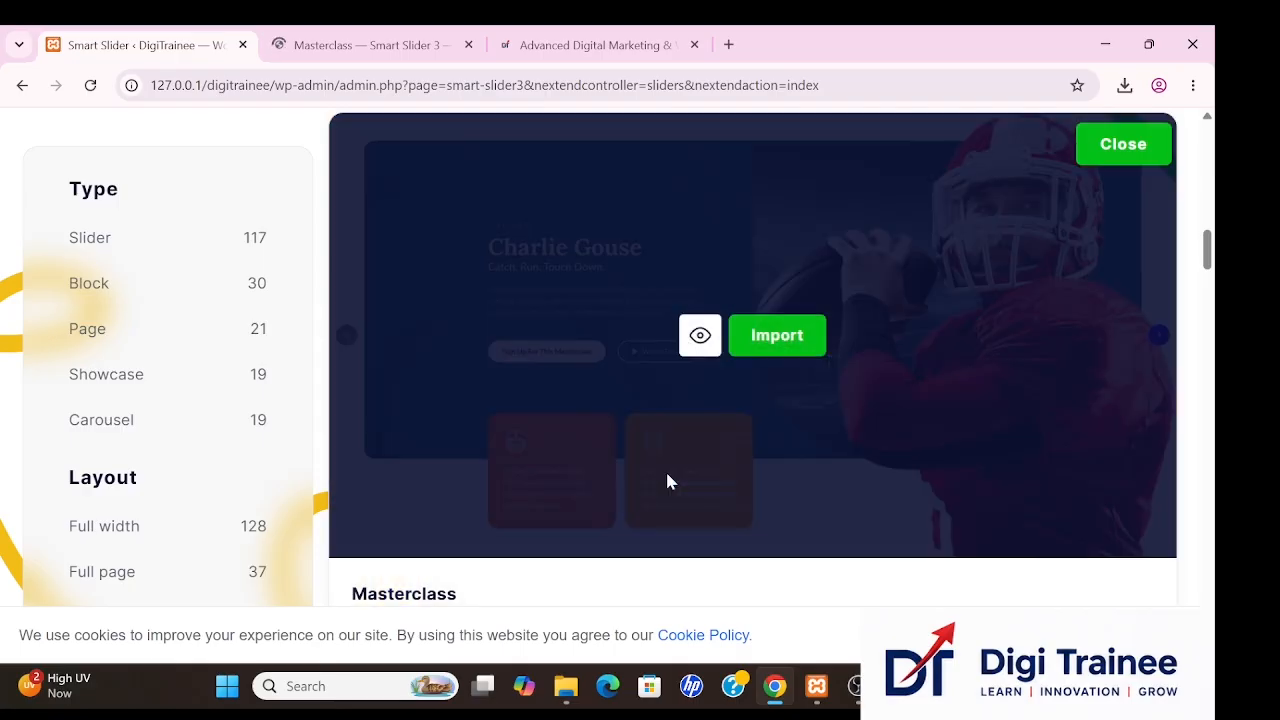
scroll(670, 482, down, 1)
scroll(670, 482, up, 1)
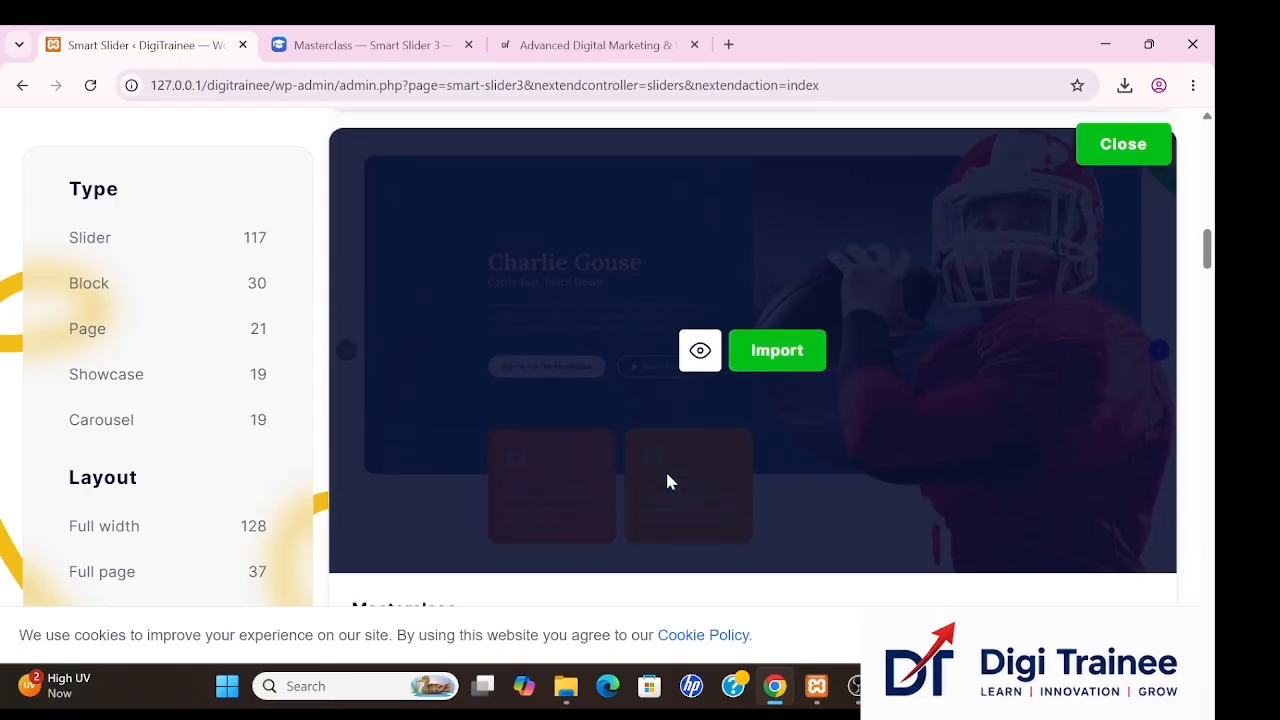
click(668, 476)
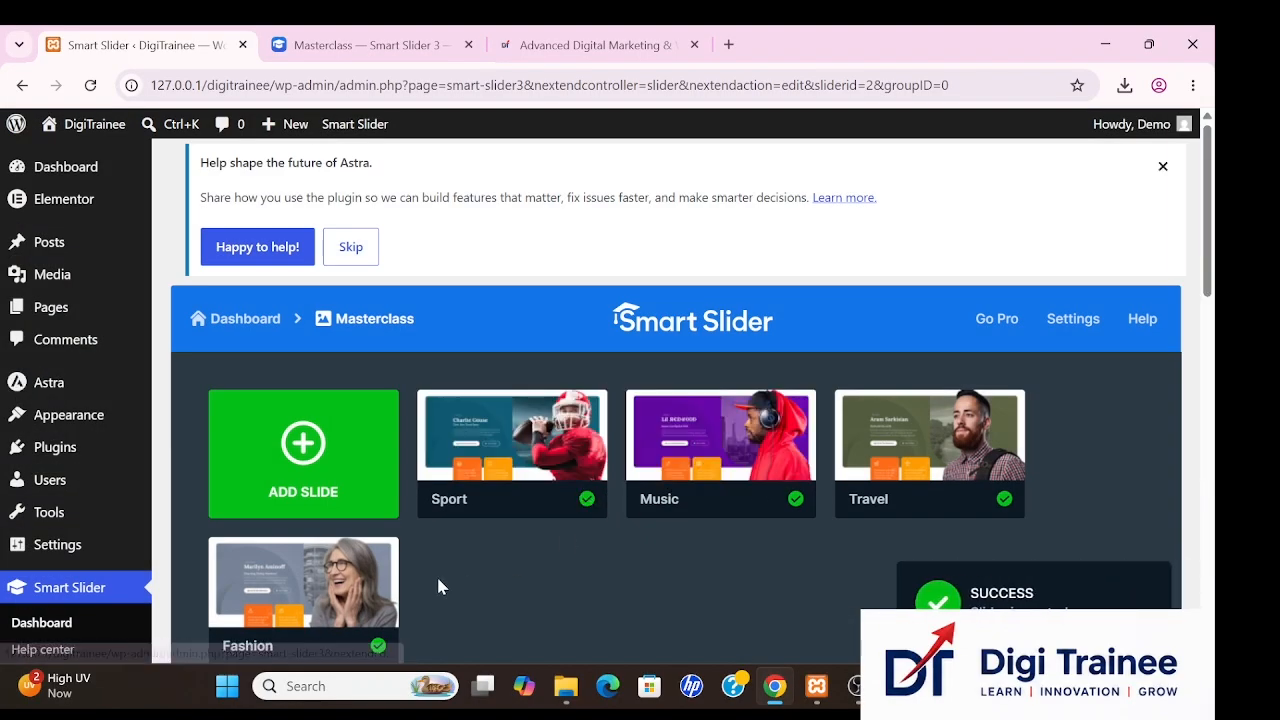
Open the Sport slide of the imported Masterclass slider for editing.
scroll(565, 589, down, 1)
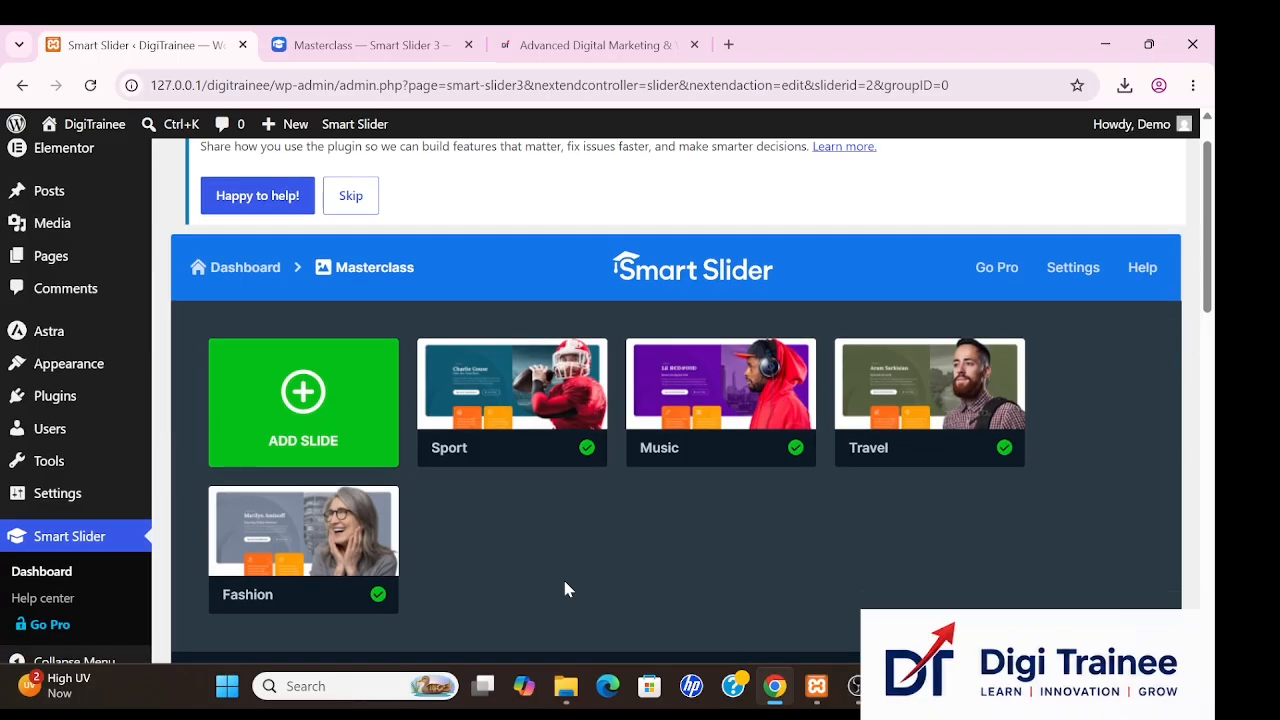
mouse_move(559, 453)
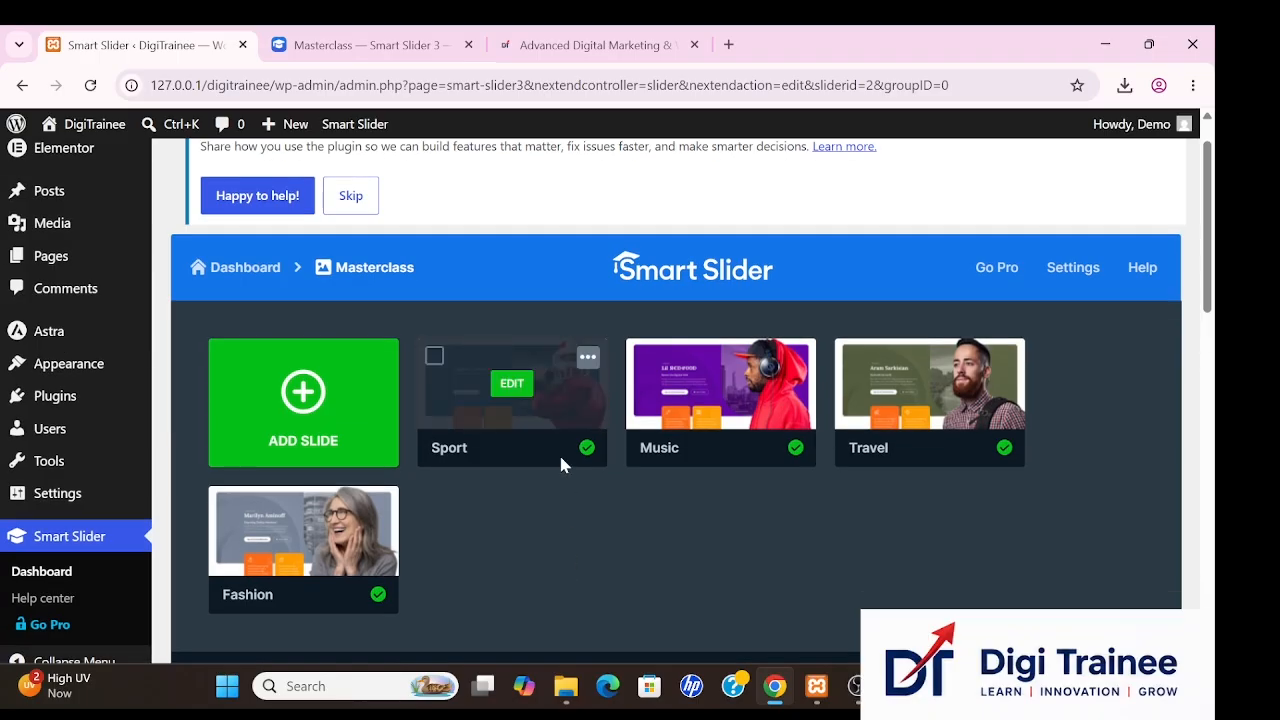
click(513, 388)
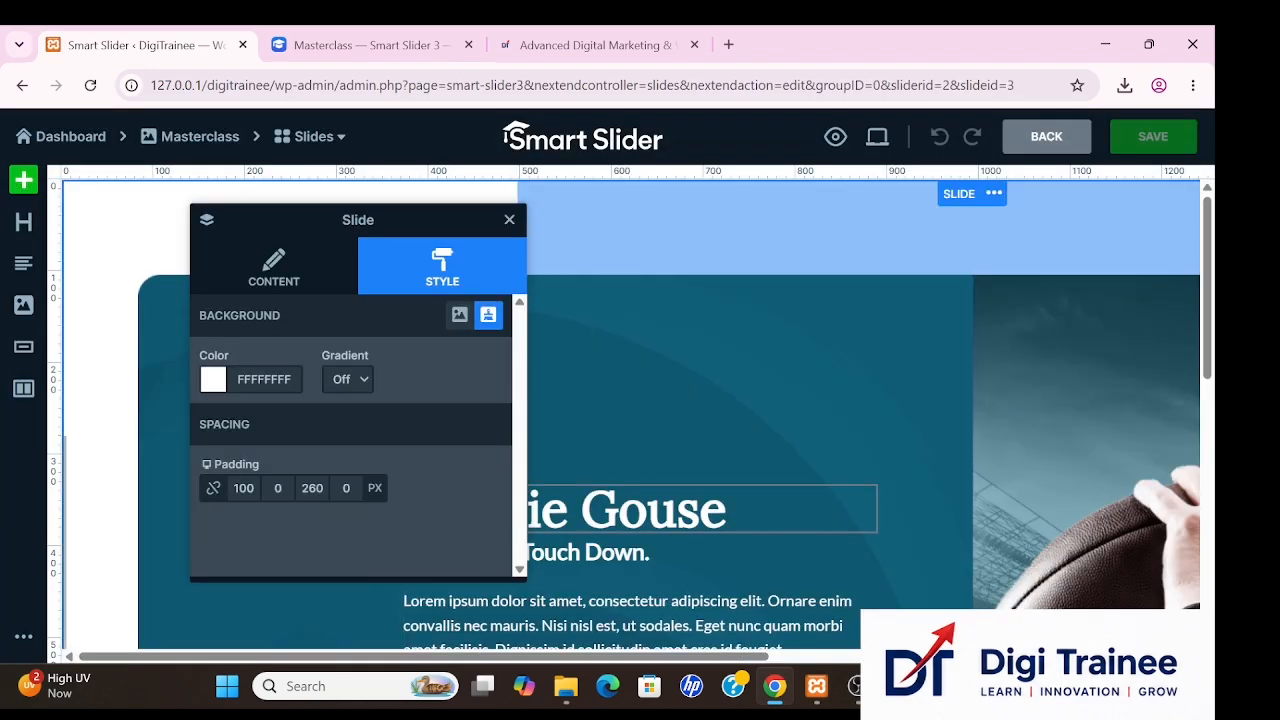
Open the settings of the slide's main heading and move the settings window clear of the slide text.
scroll(631, 497, down, 1)
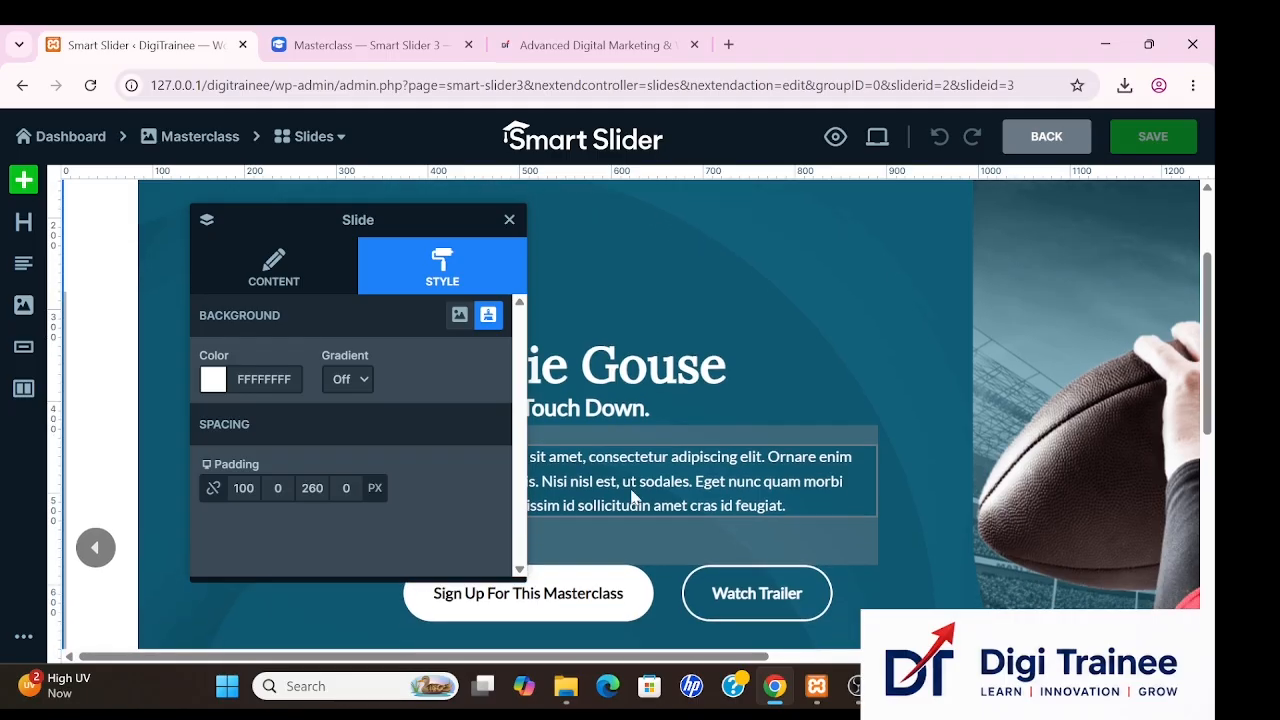
scroll(631, 497, up, 1)
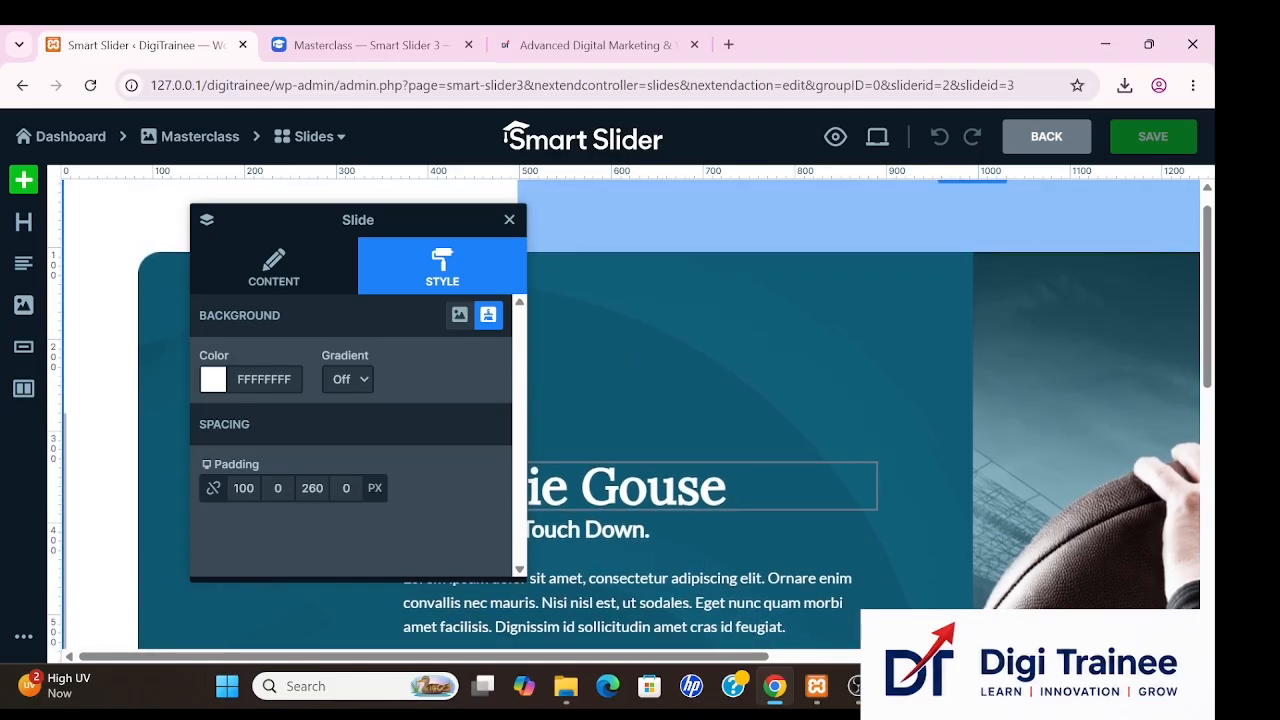
click(640, 487)
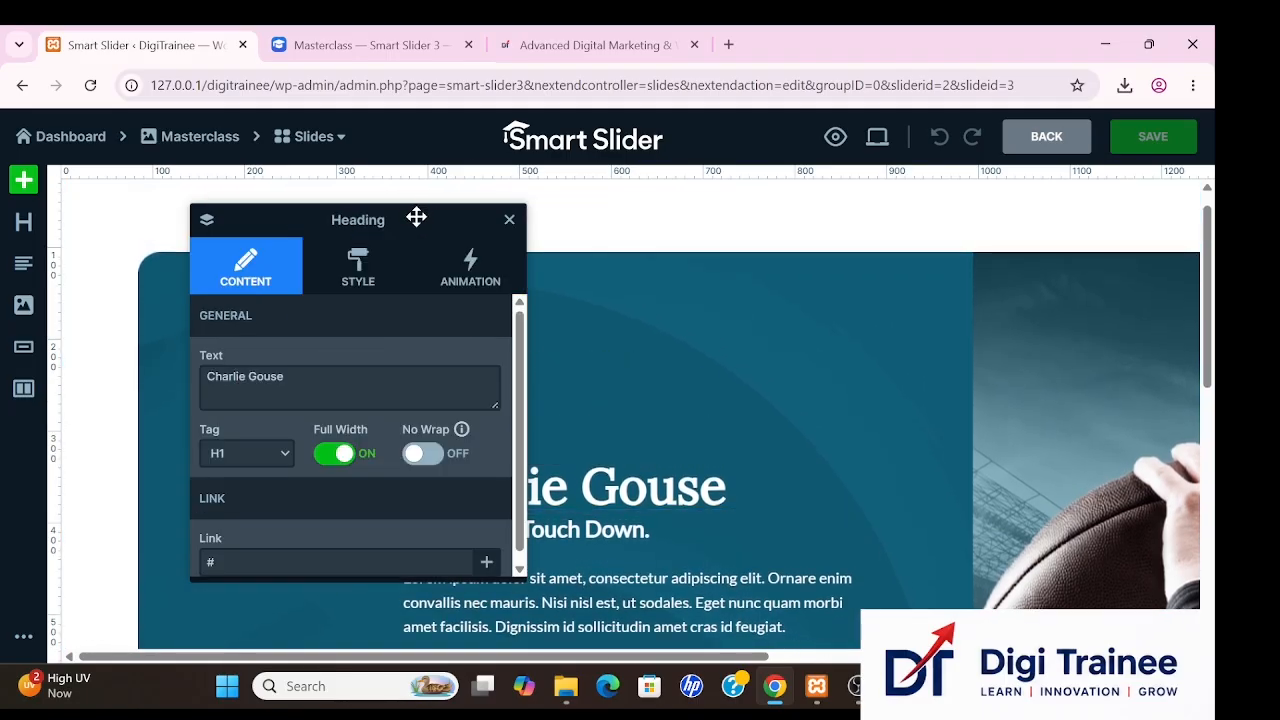
drag(416, 217, 181, 200)
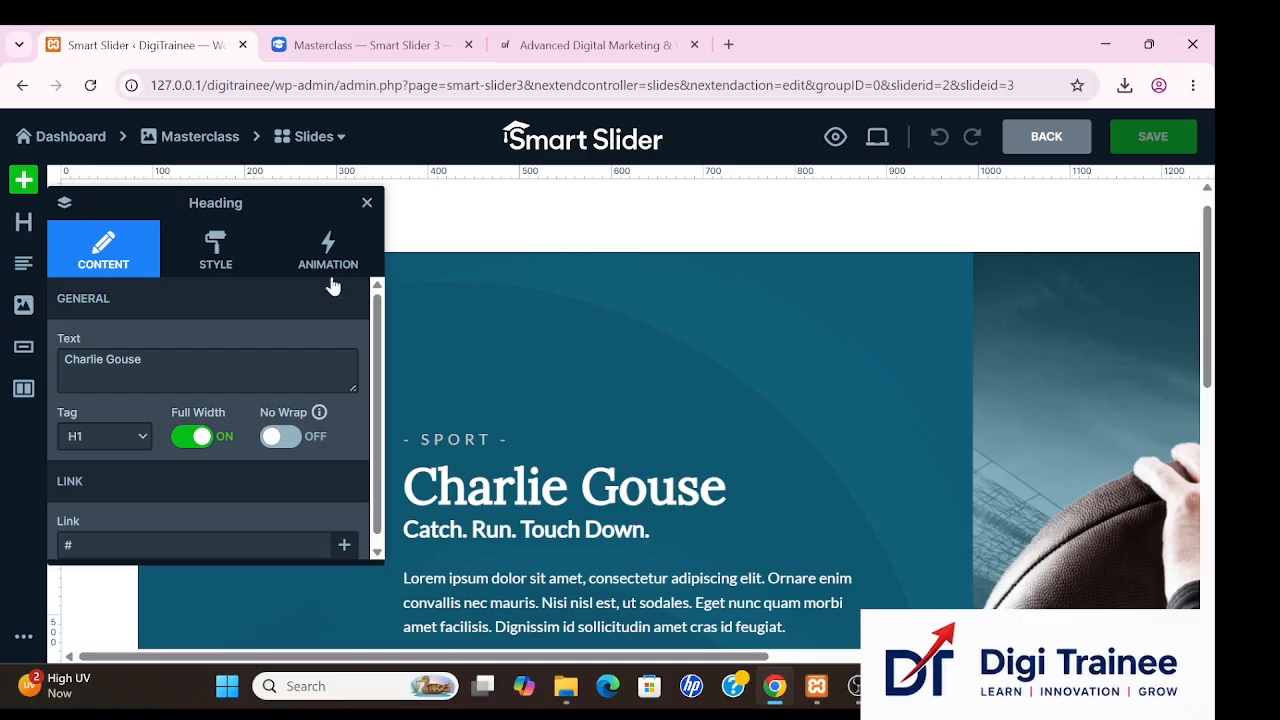
Replace the "- Sport -" text of the small heading above the main heading with "Digital Marketing".
click(463, 448)
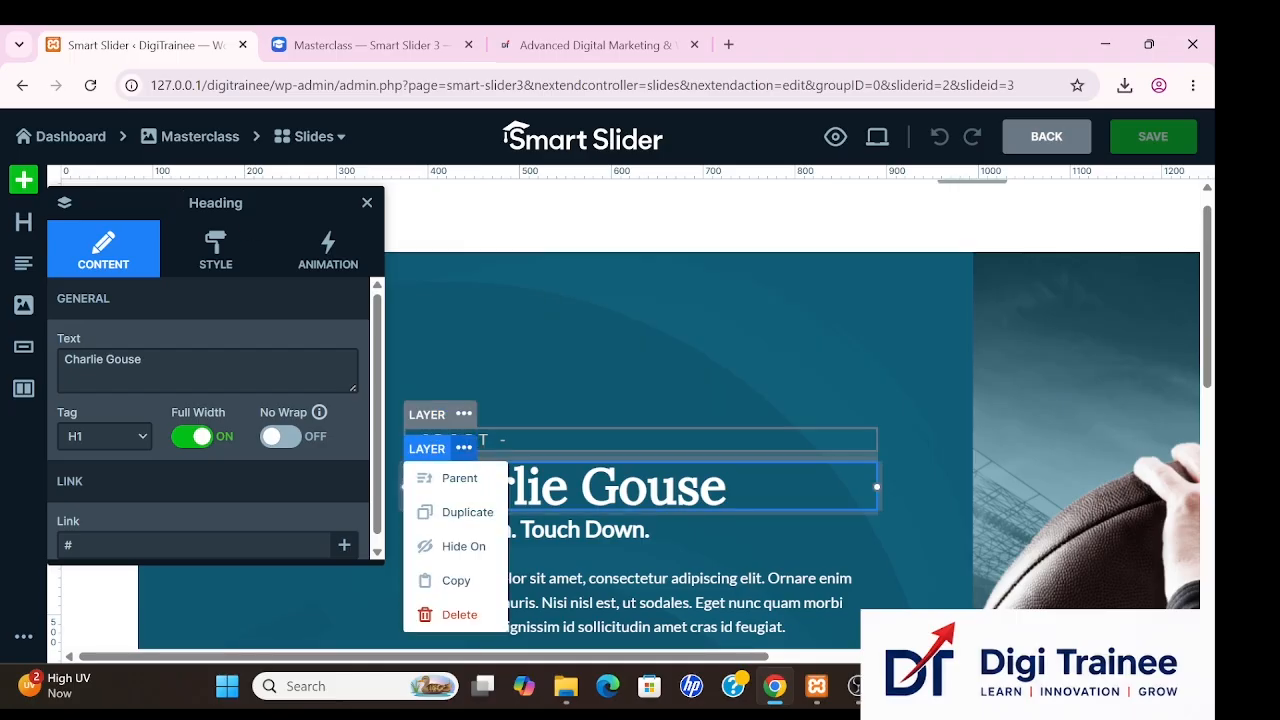
double_click(490, 440)
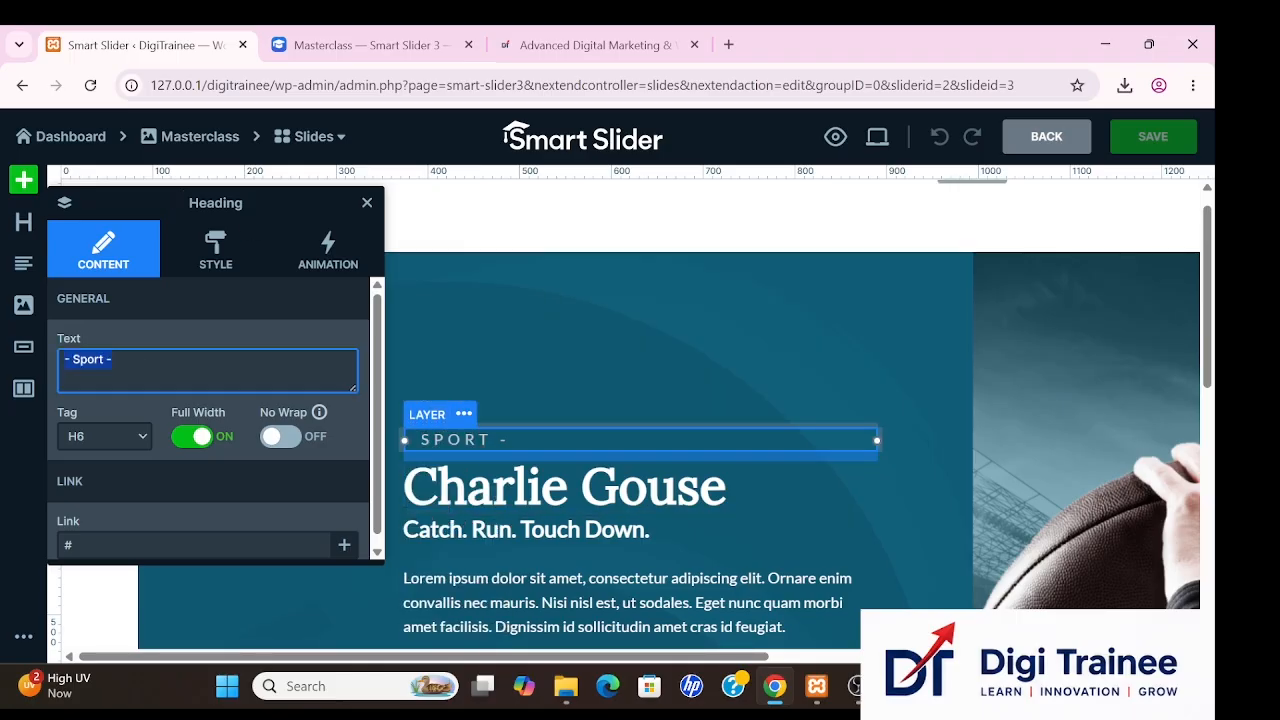
text(a)
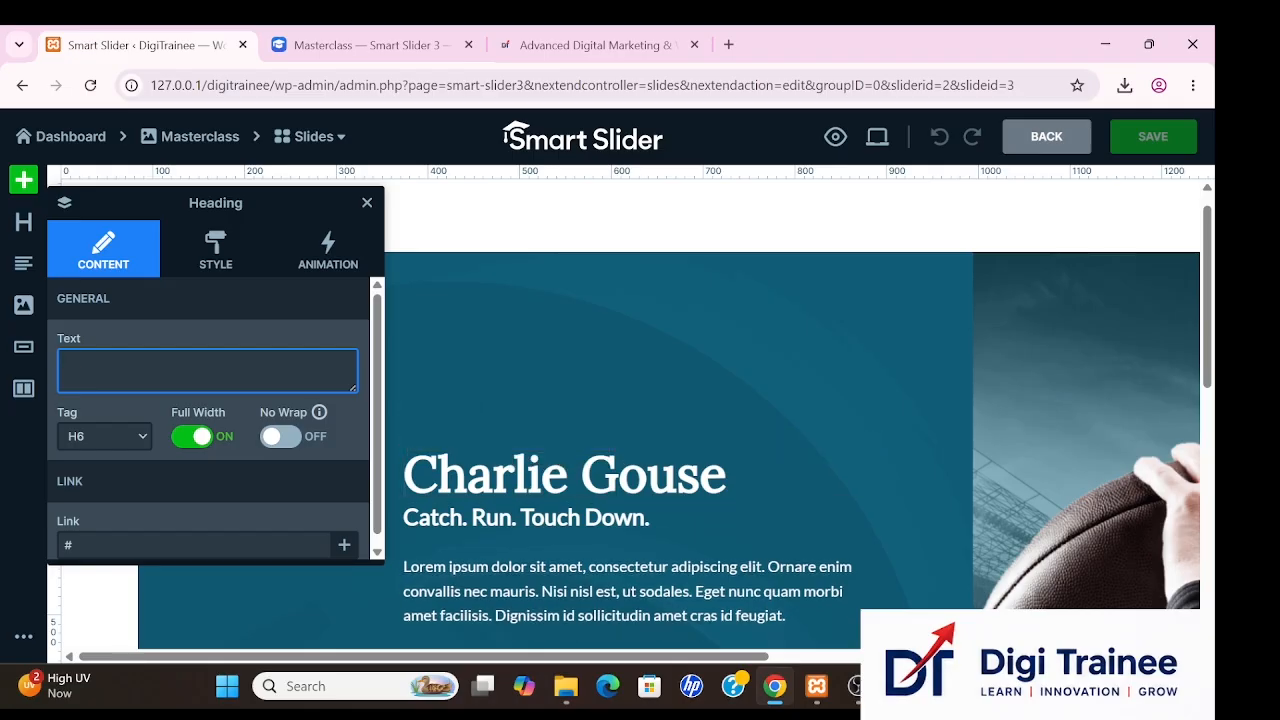
text(Digi)
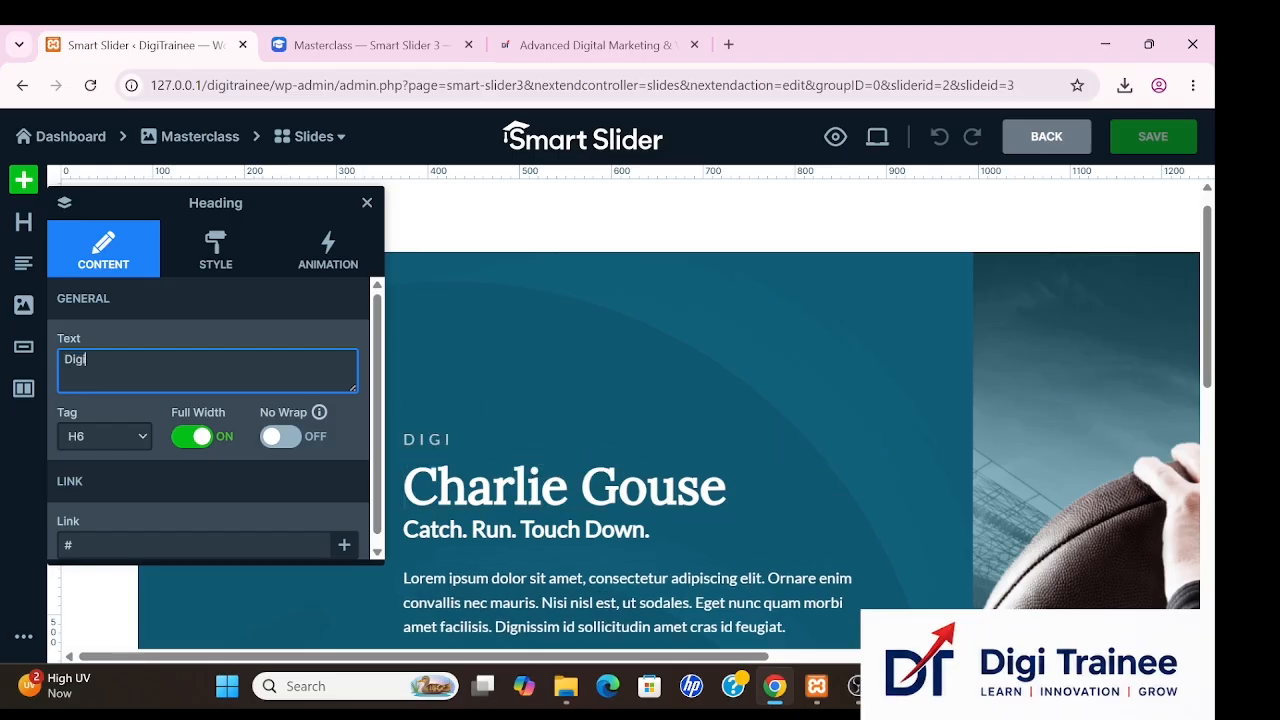
text(tal Market)
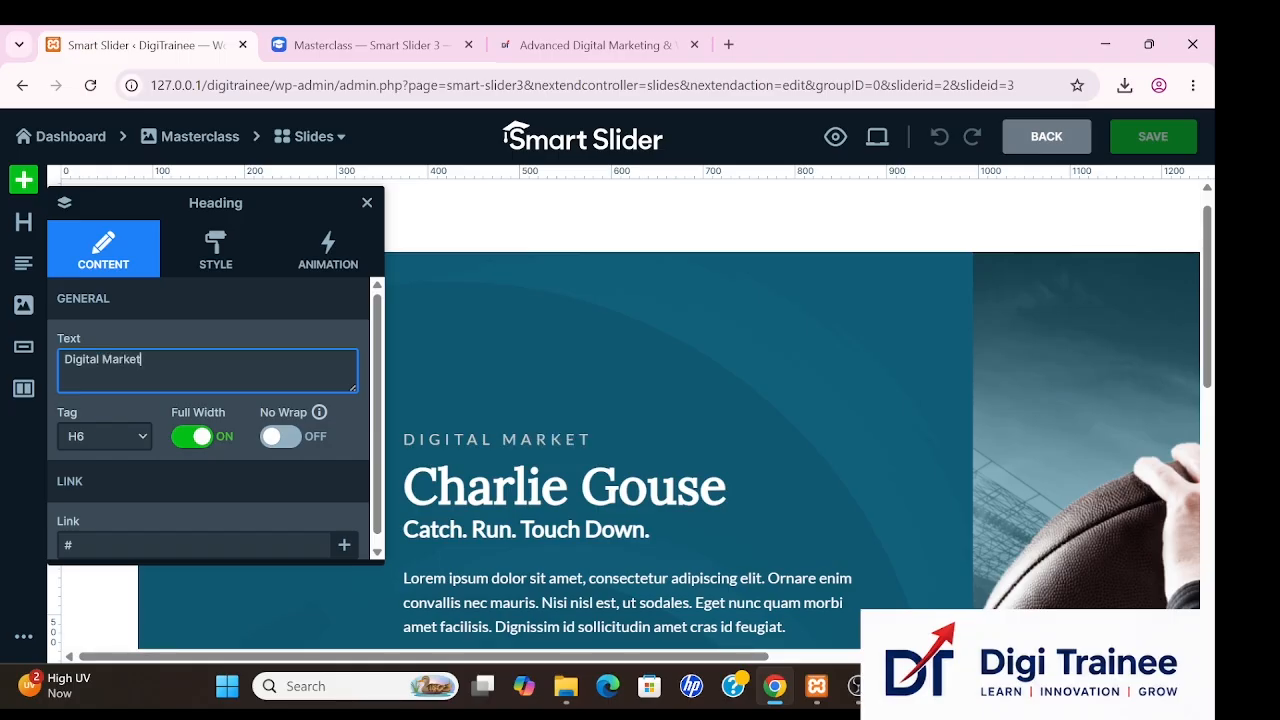
text(ing)
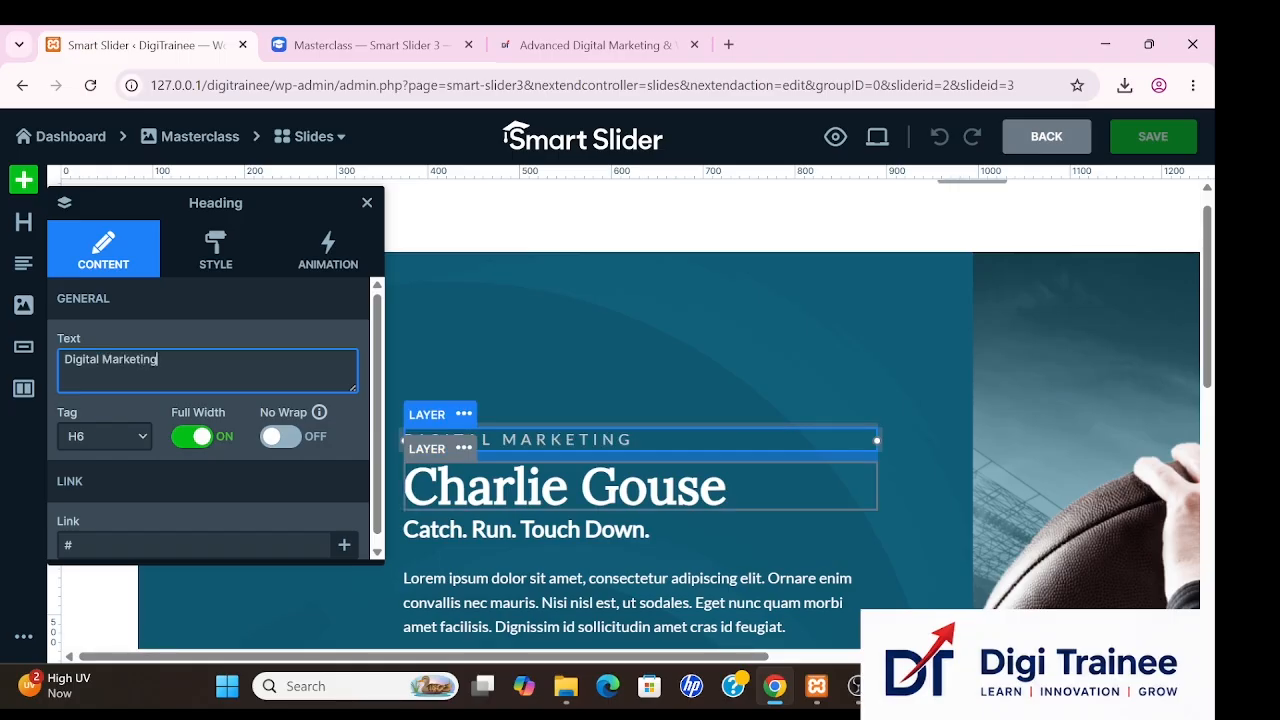
Replace the main heading's text with "What is Digital Marketing".
double_click(565, 487)
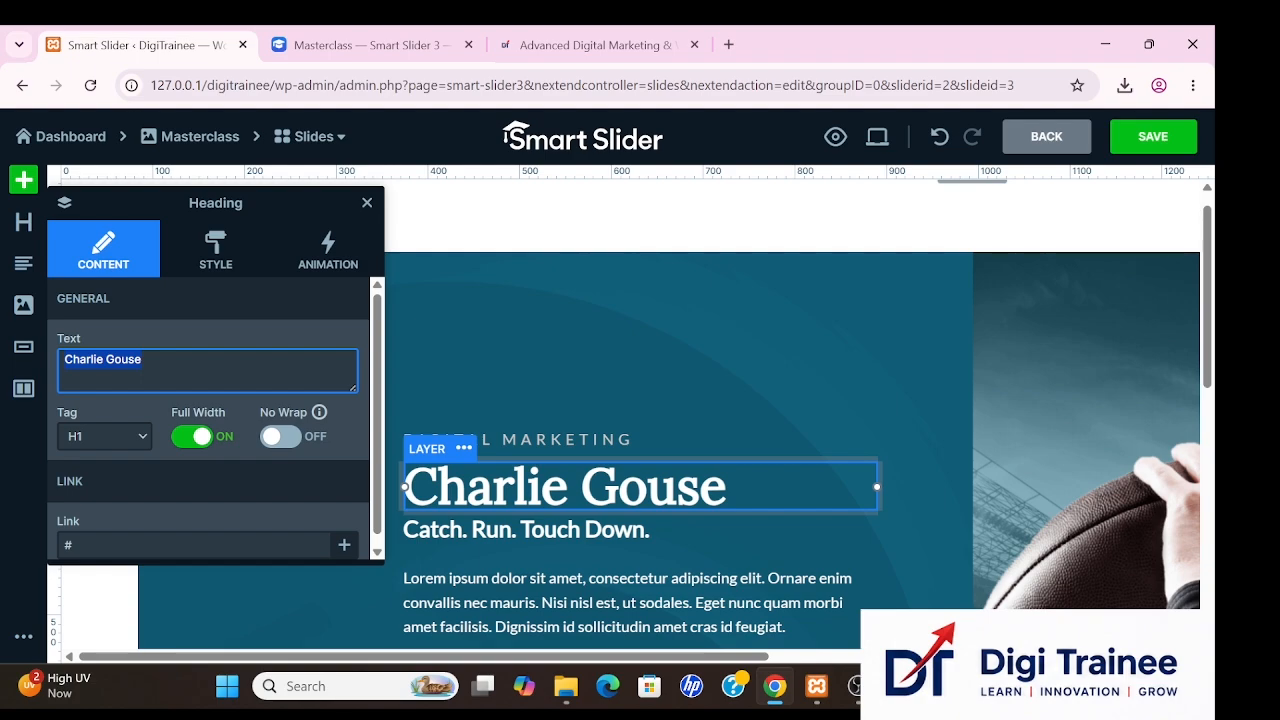
text(a)
key(BackSpace)
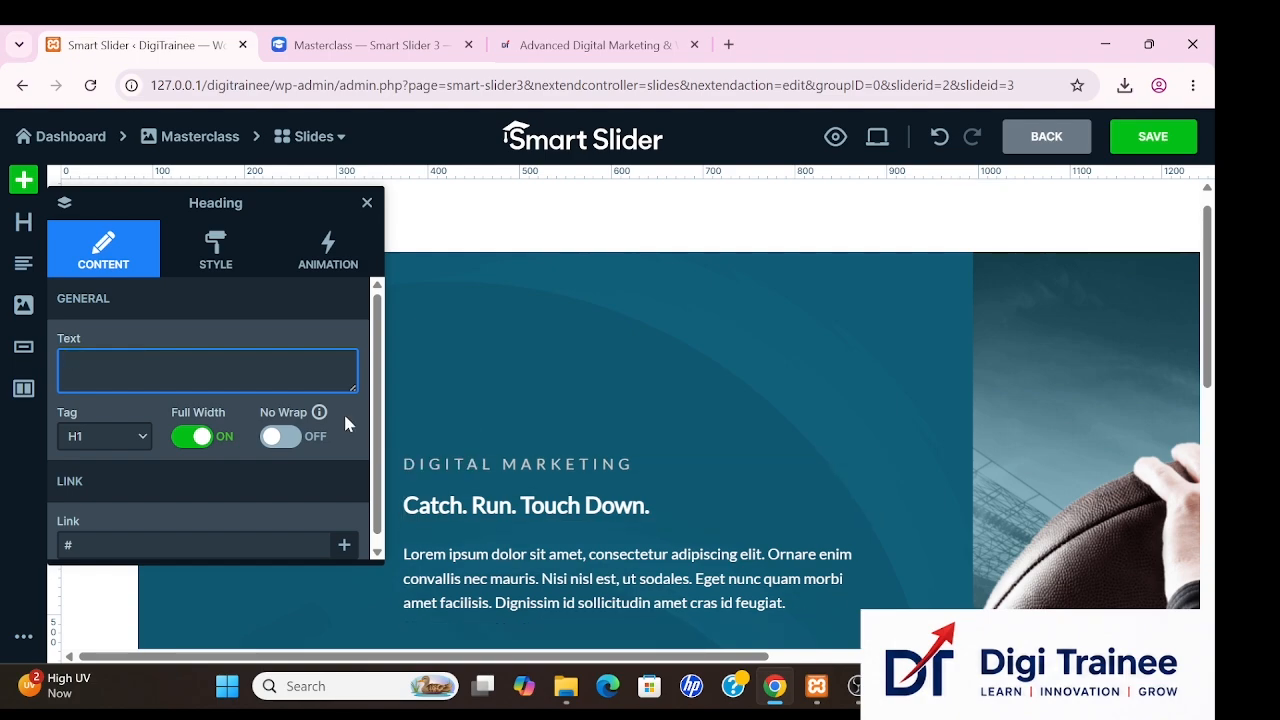
text(What)
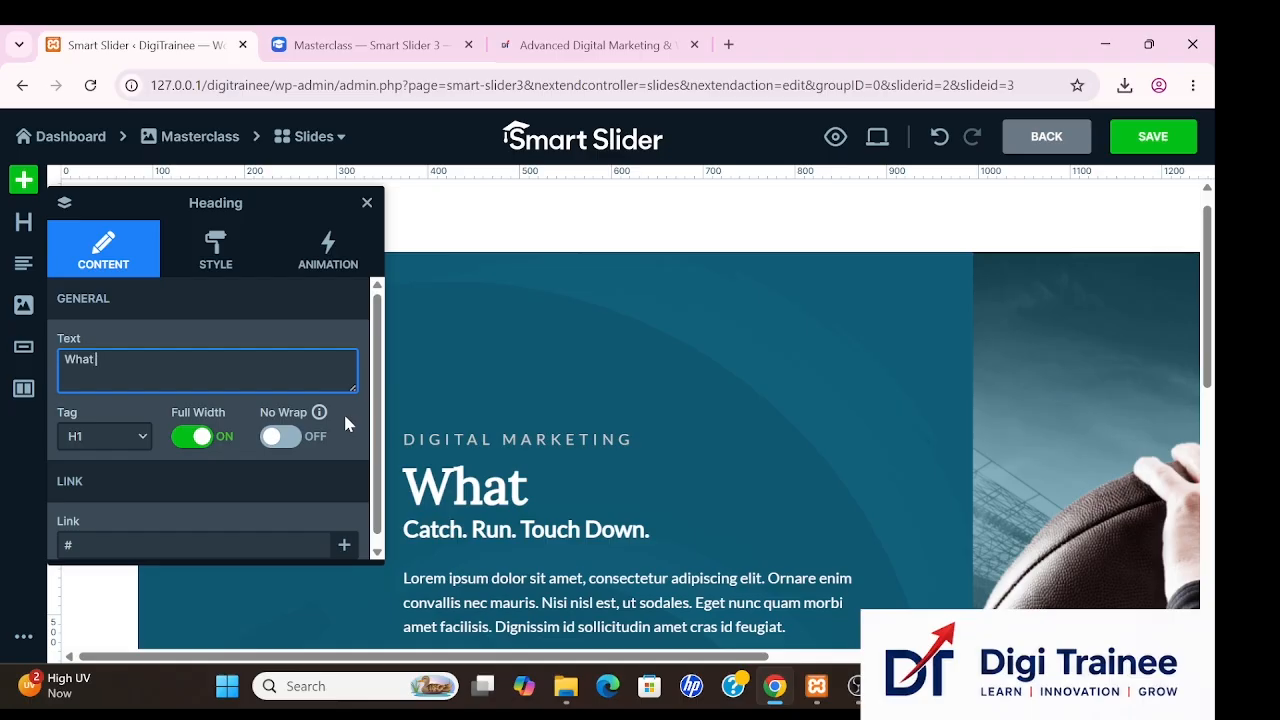
text( is Di)
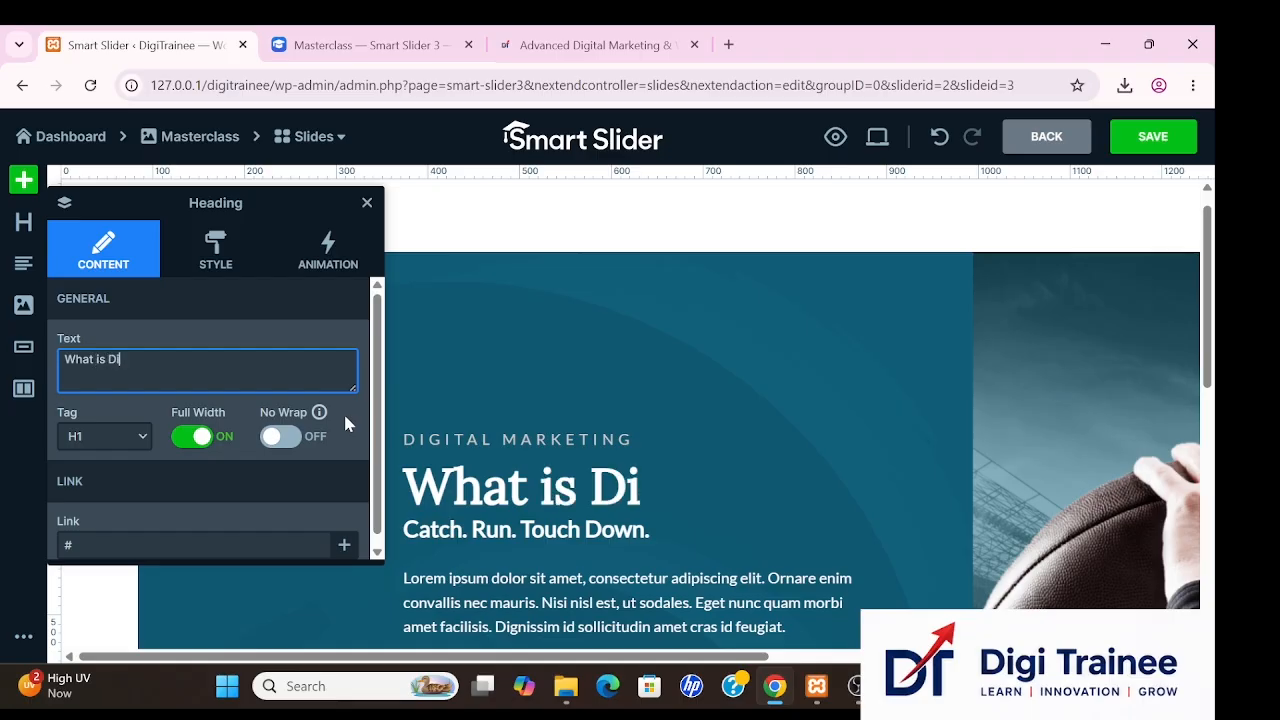
text(gital )
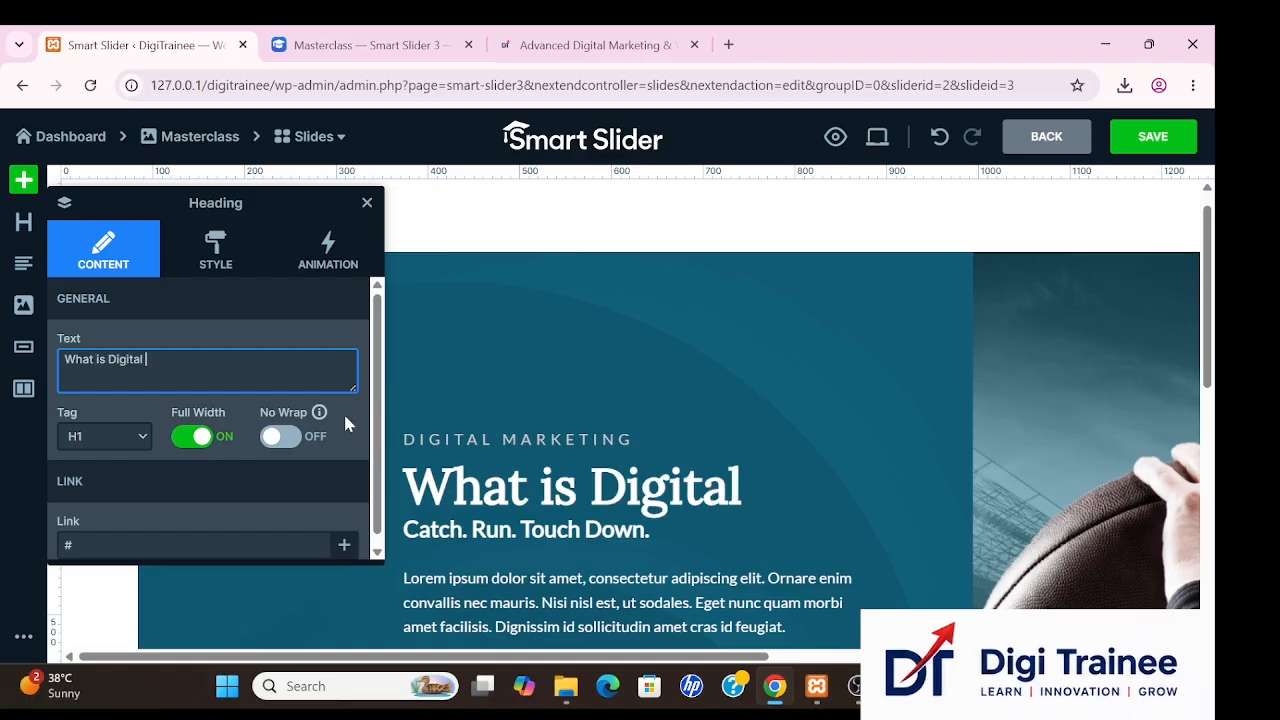
text(Market)
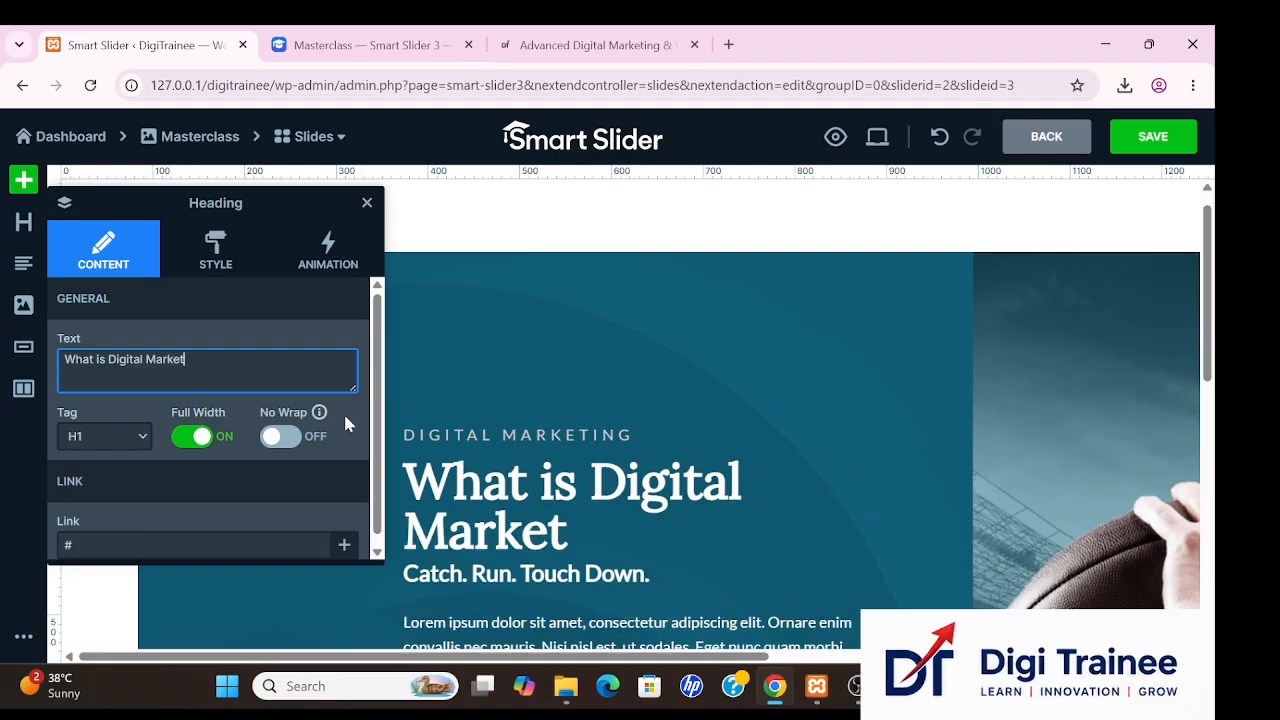
text(ing)
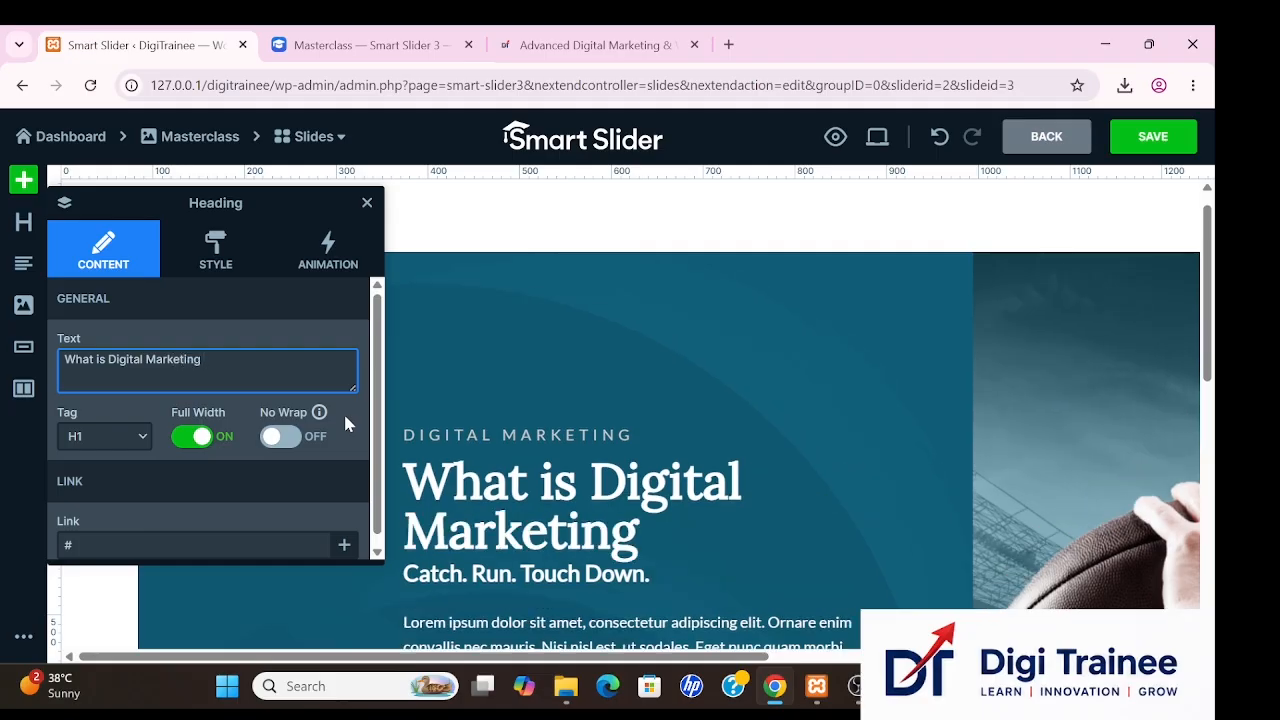
Examine the main heading's tag options and its link setting.
click(557, 519)
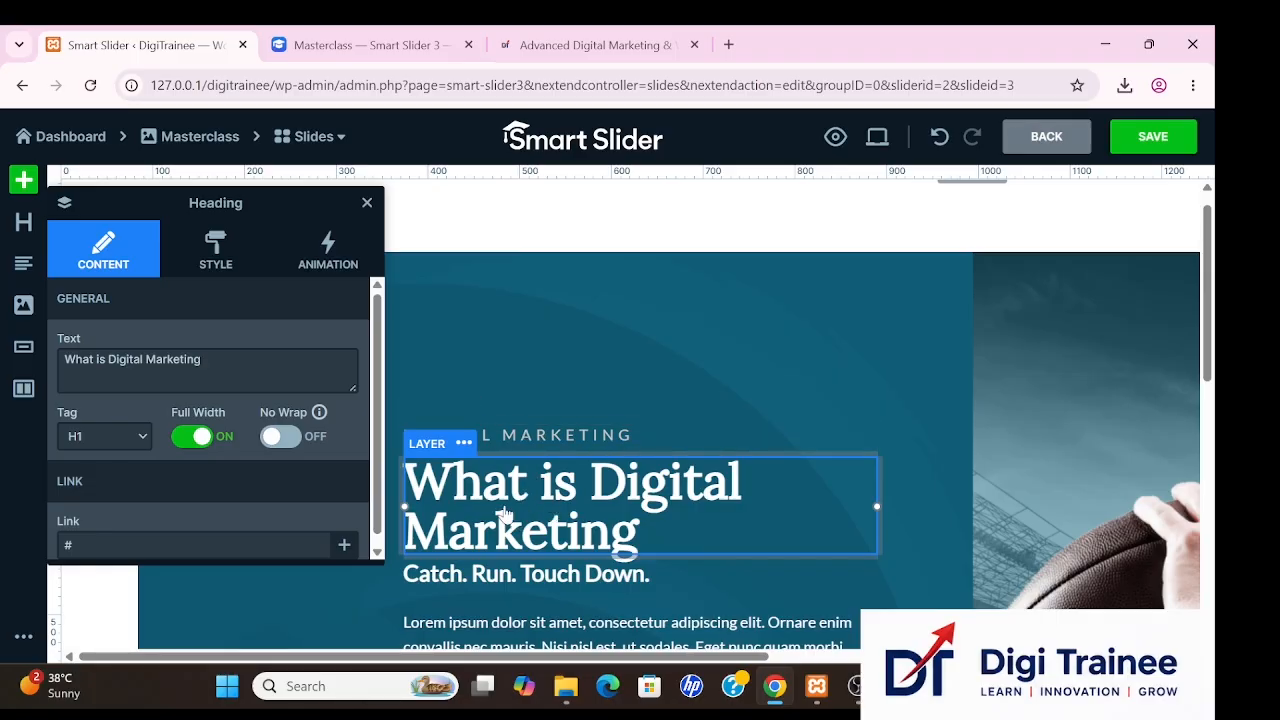
scroll(182, 420, down, 1)
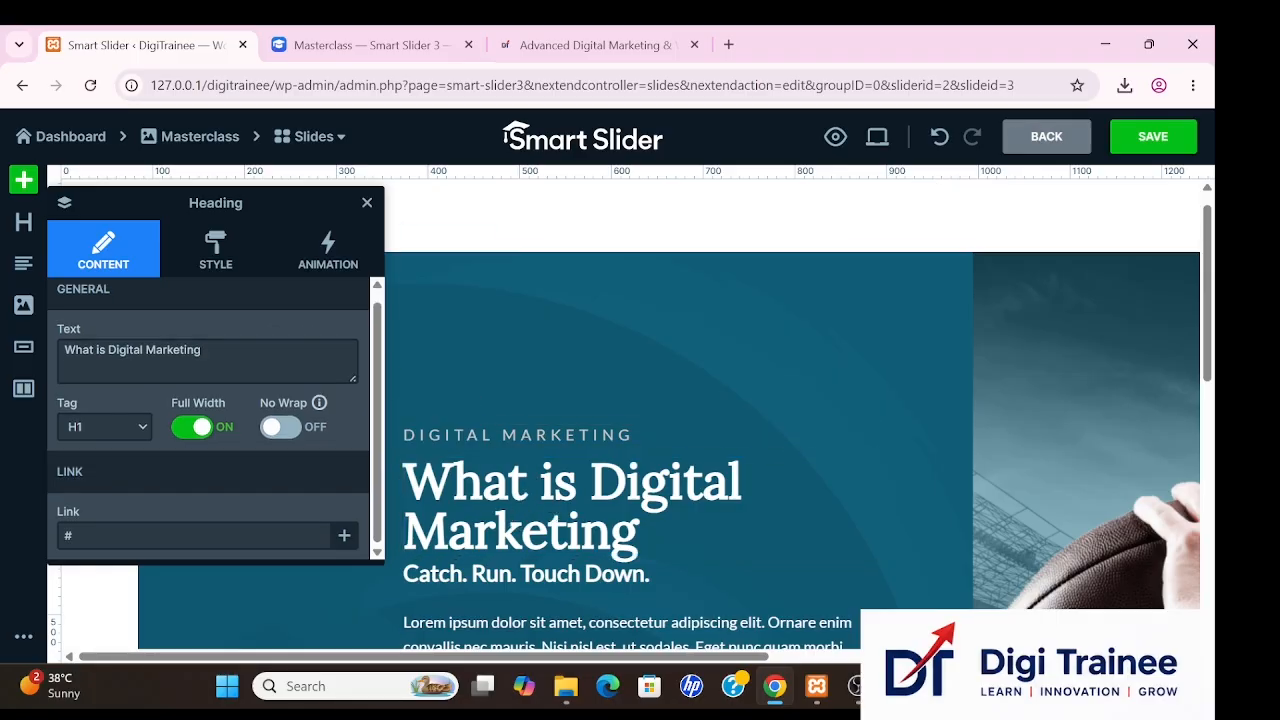
click(136, 430)
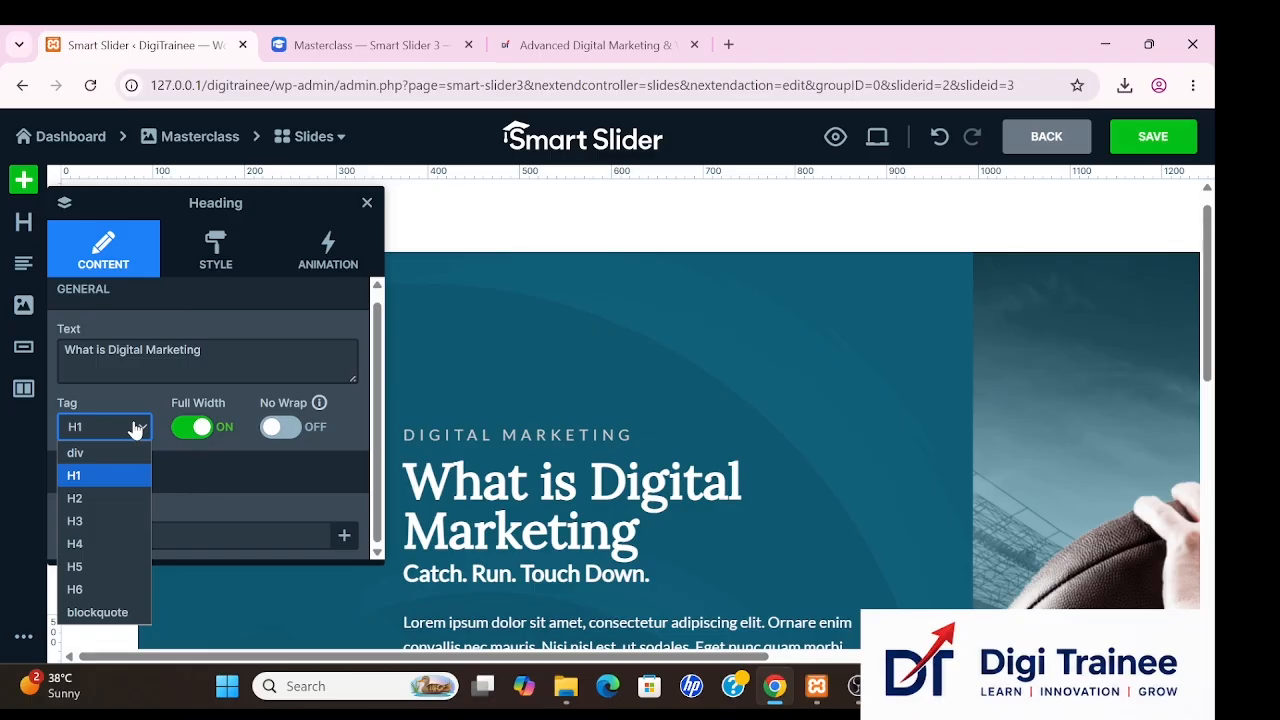
click(238, 490)
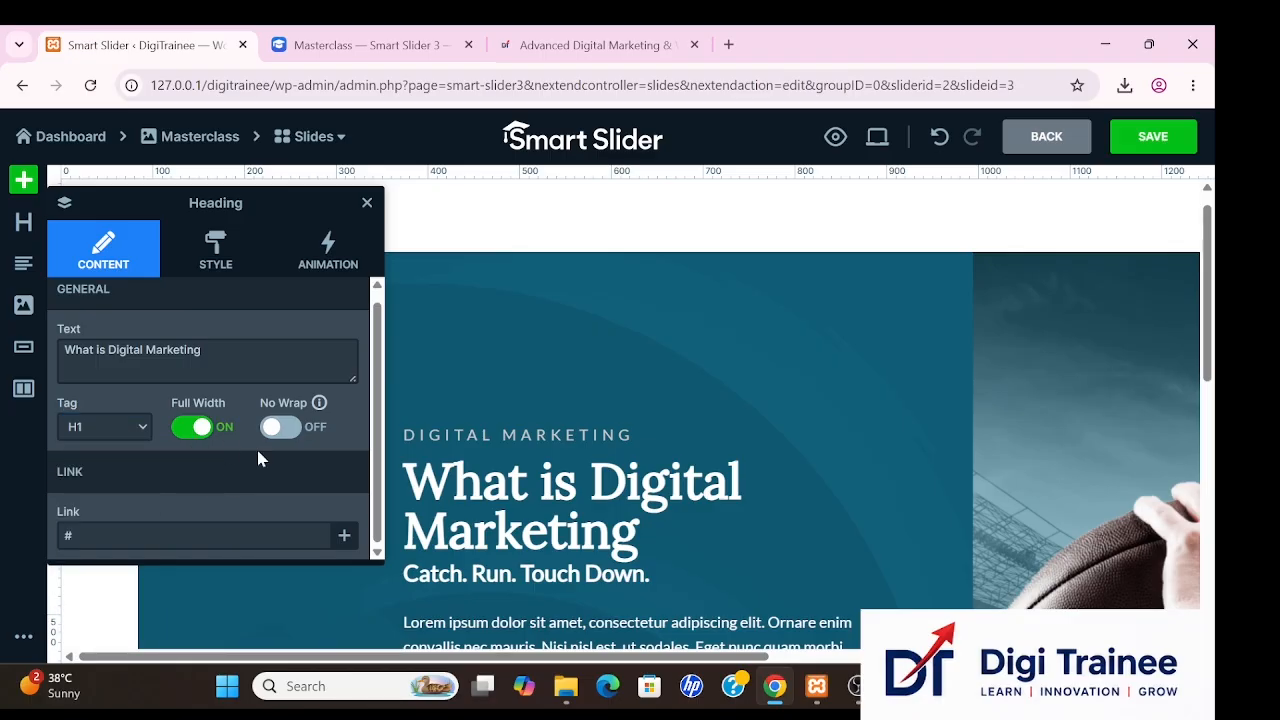
click(74, 536)
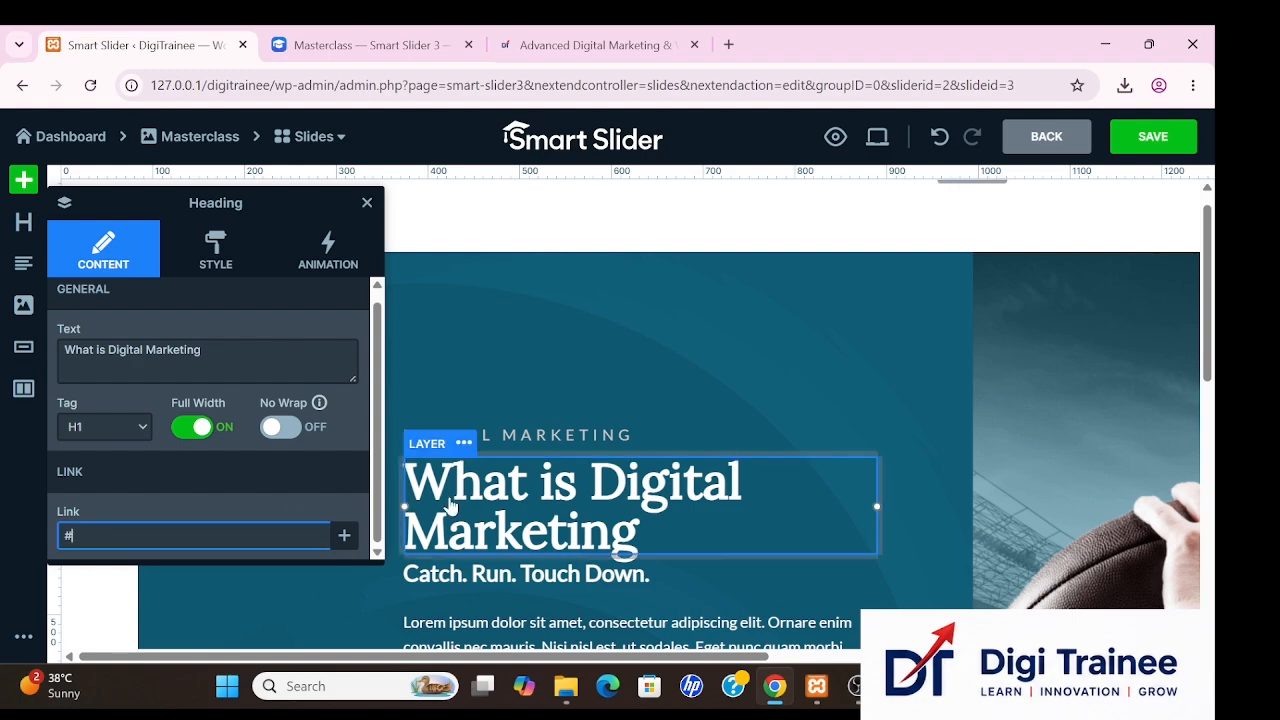
Set the main heading's font family to Average and its text color to purple 9E74C2FF.
click(220, 262)
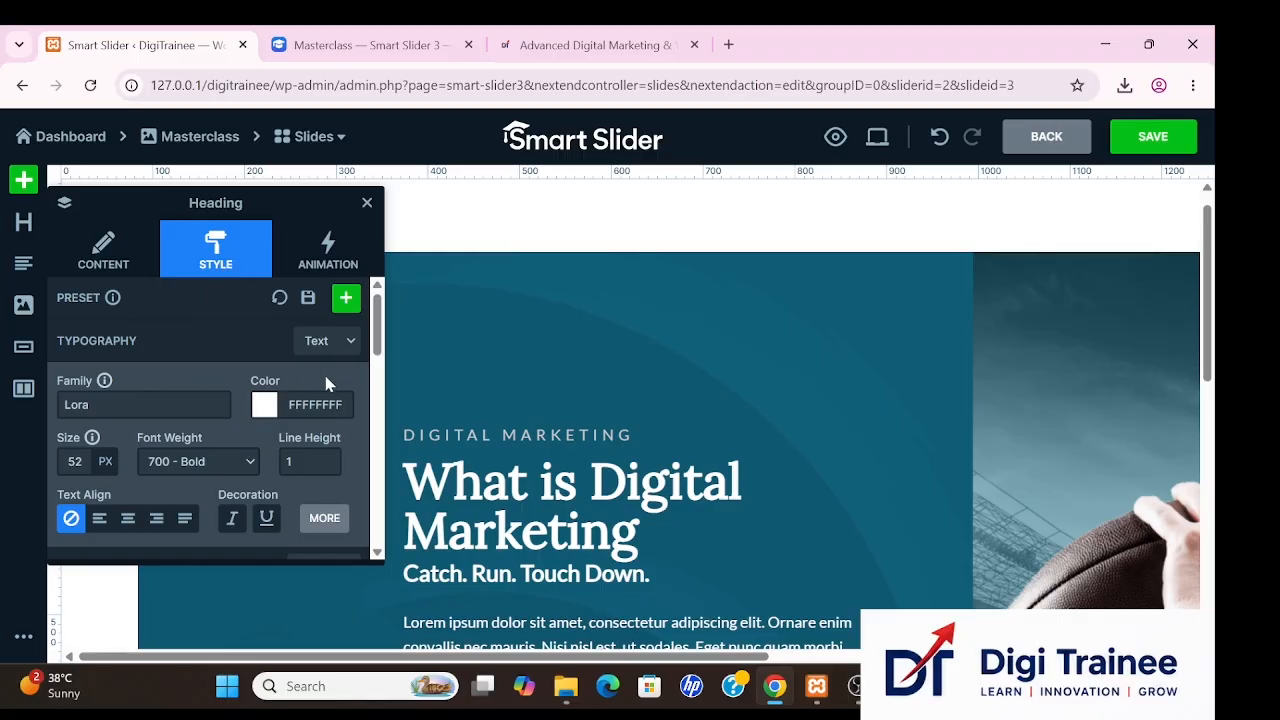
click(140, 405)
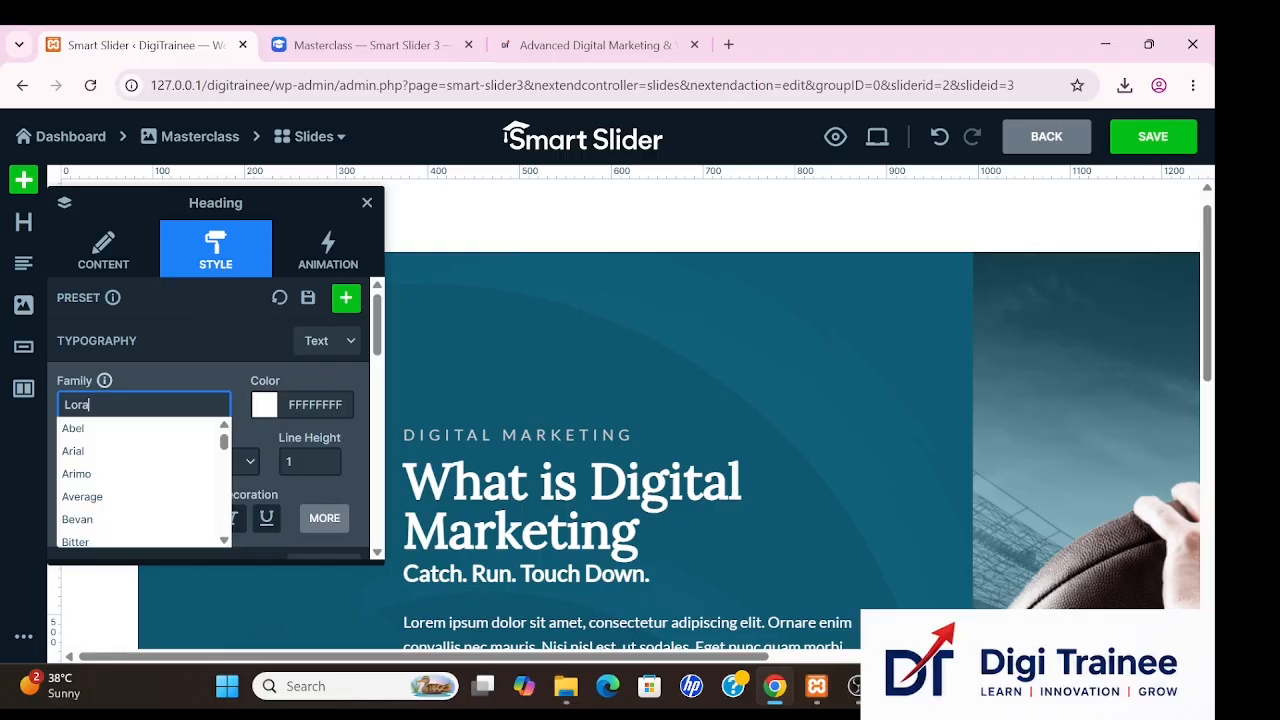
click(105, 497)
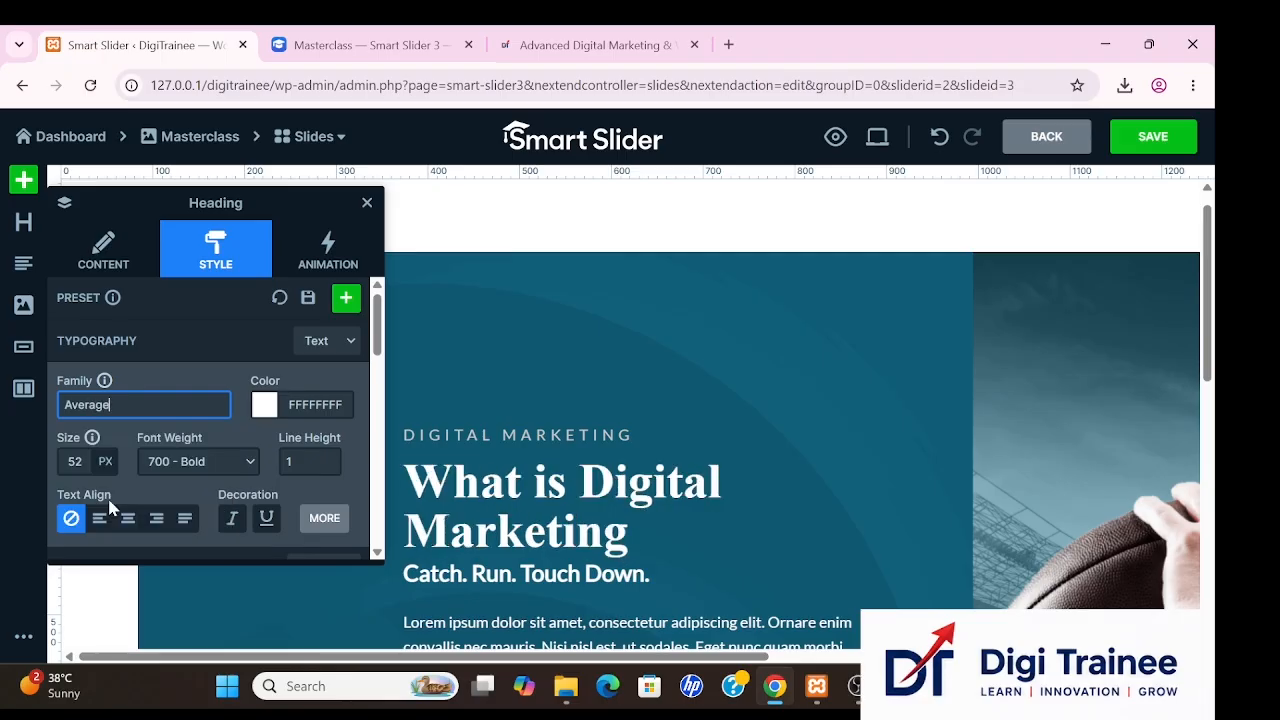
click(266, 408)
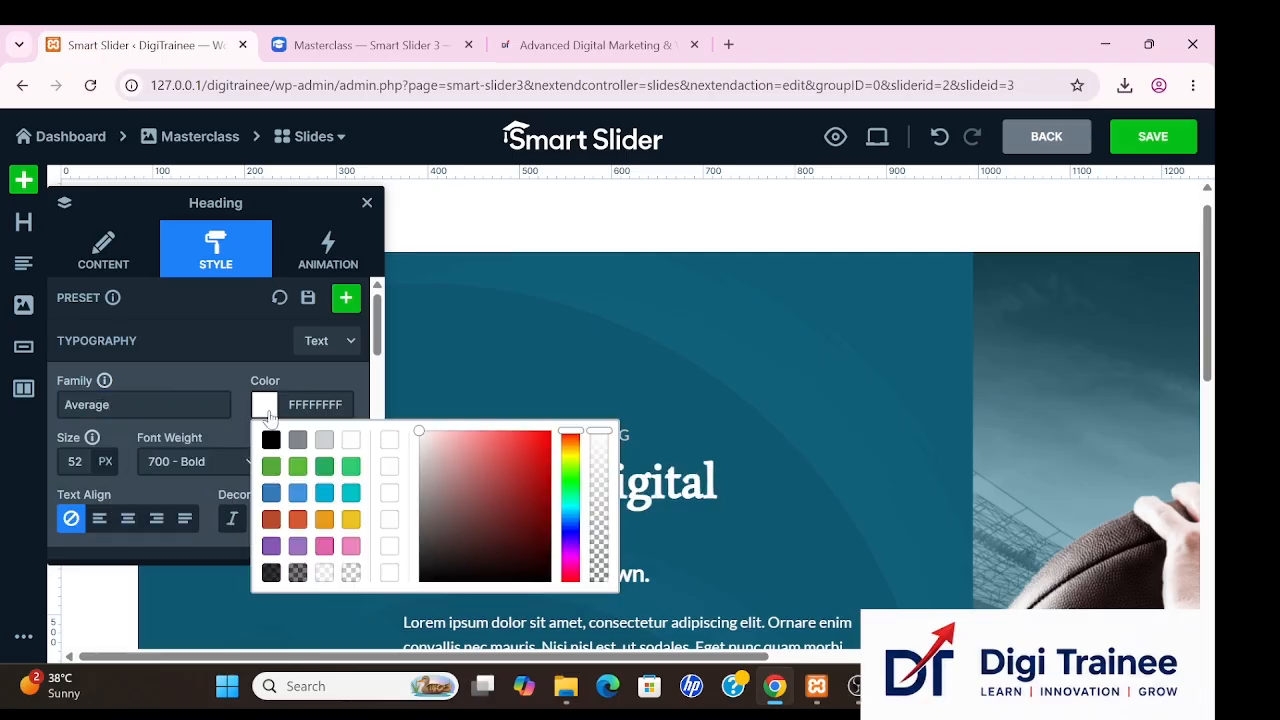
click(324, 493)
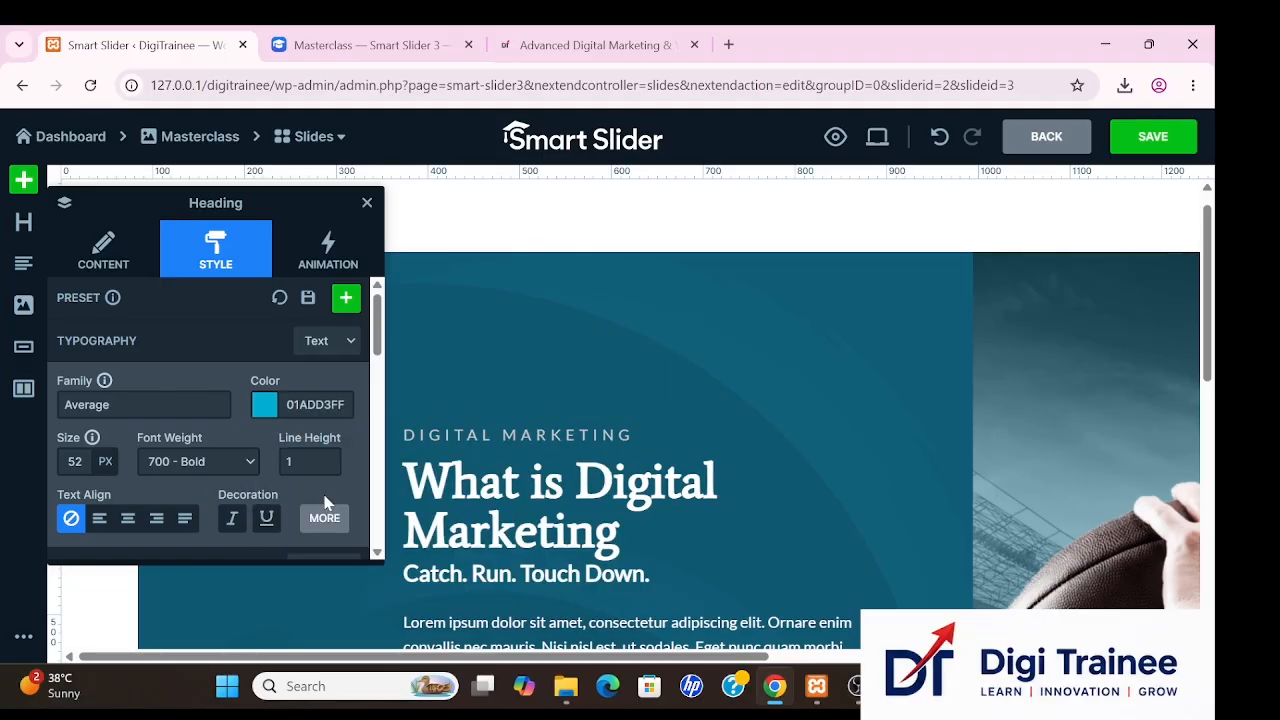
click(266, 416)
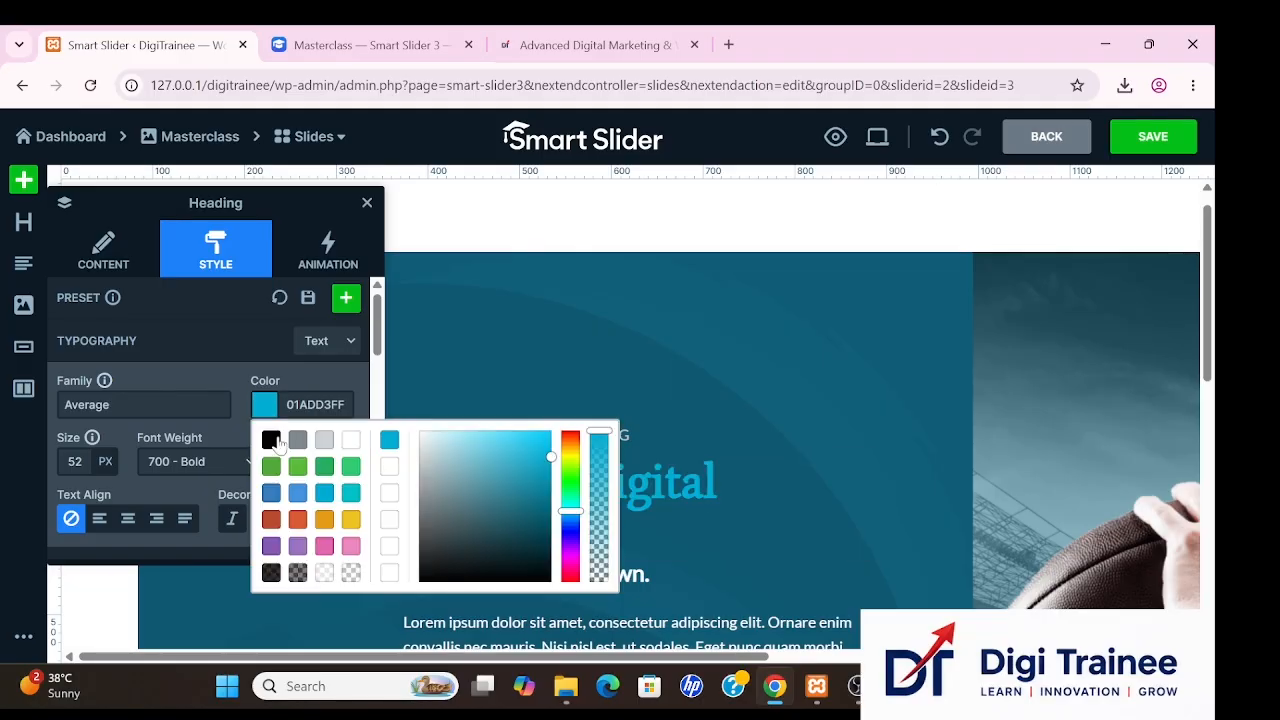
click(300, 545)
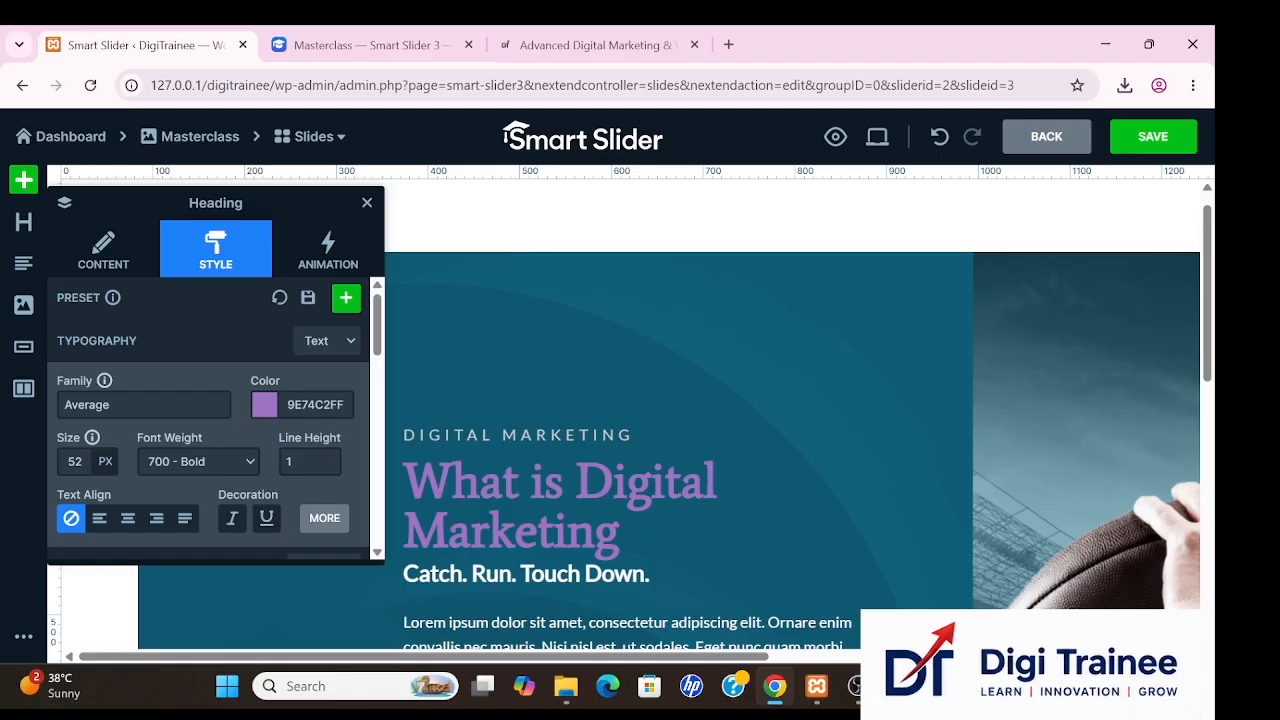
Set the main heading's font size to 43 px and its font weight to 800 - Extra bold.
mouse_move(90, 470)
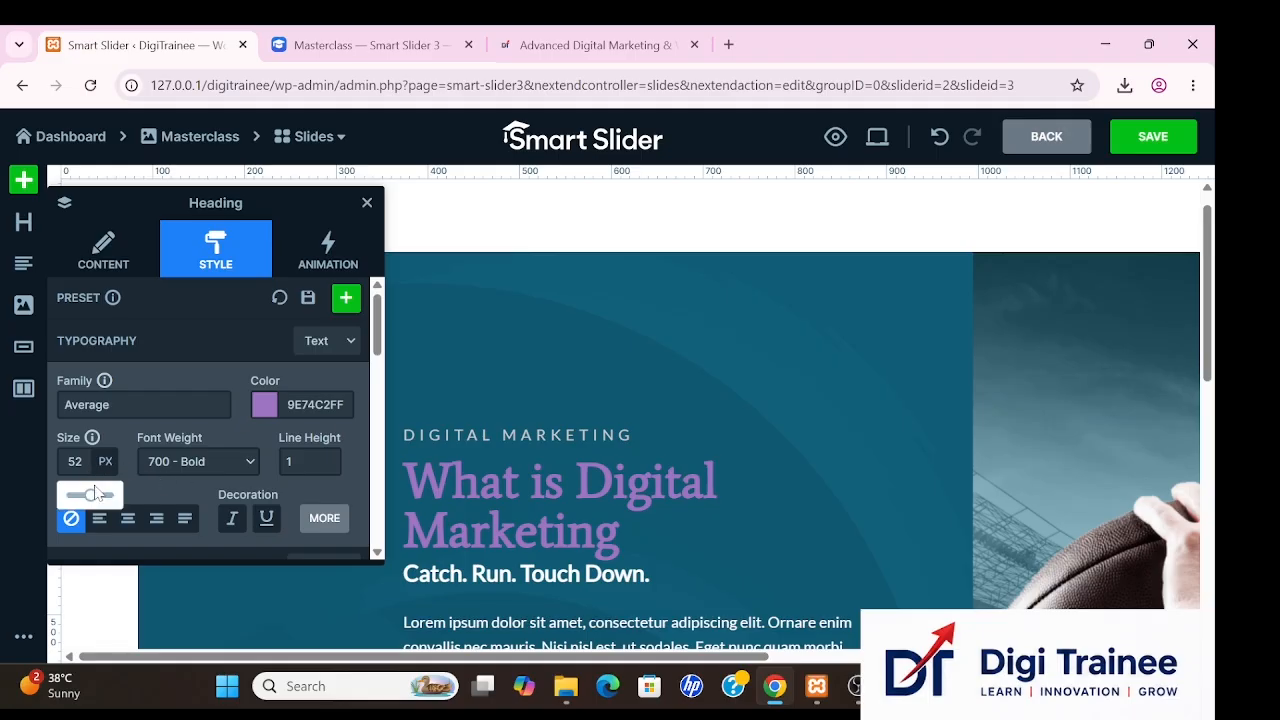
drag(90, 494, 86, 494)
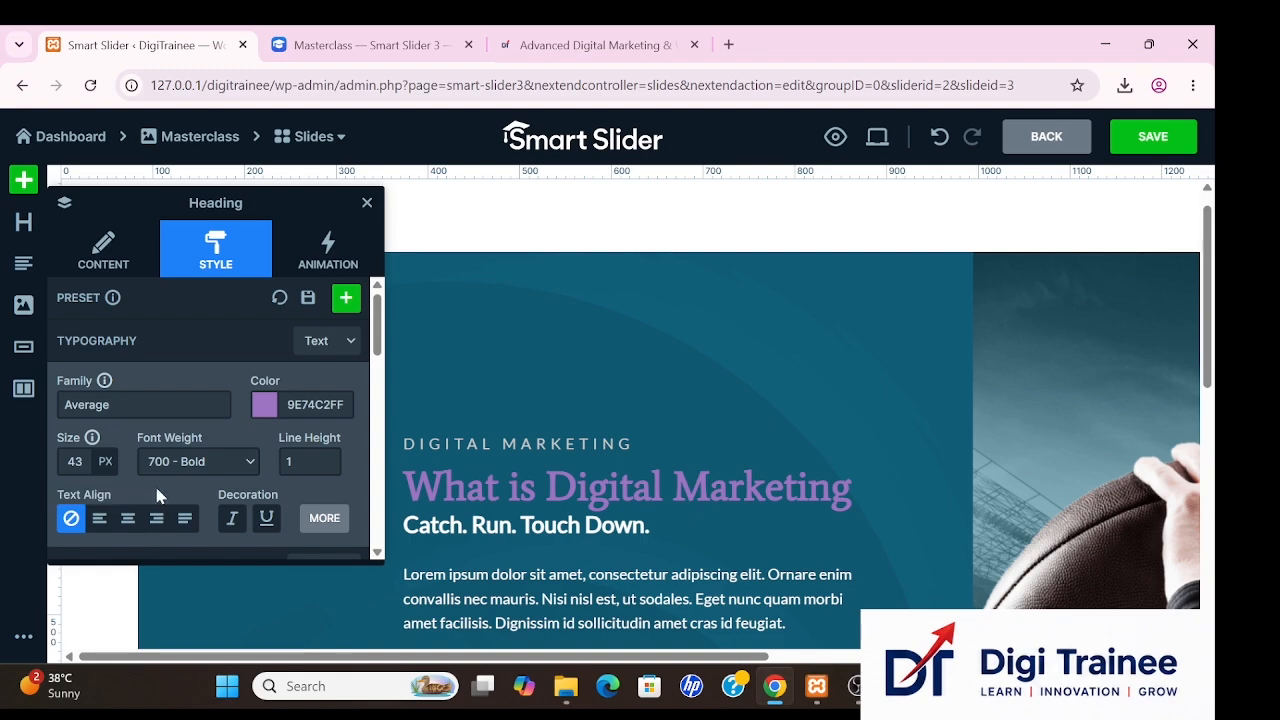
click(180, 462)
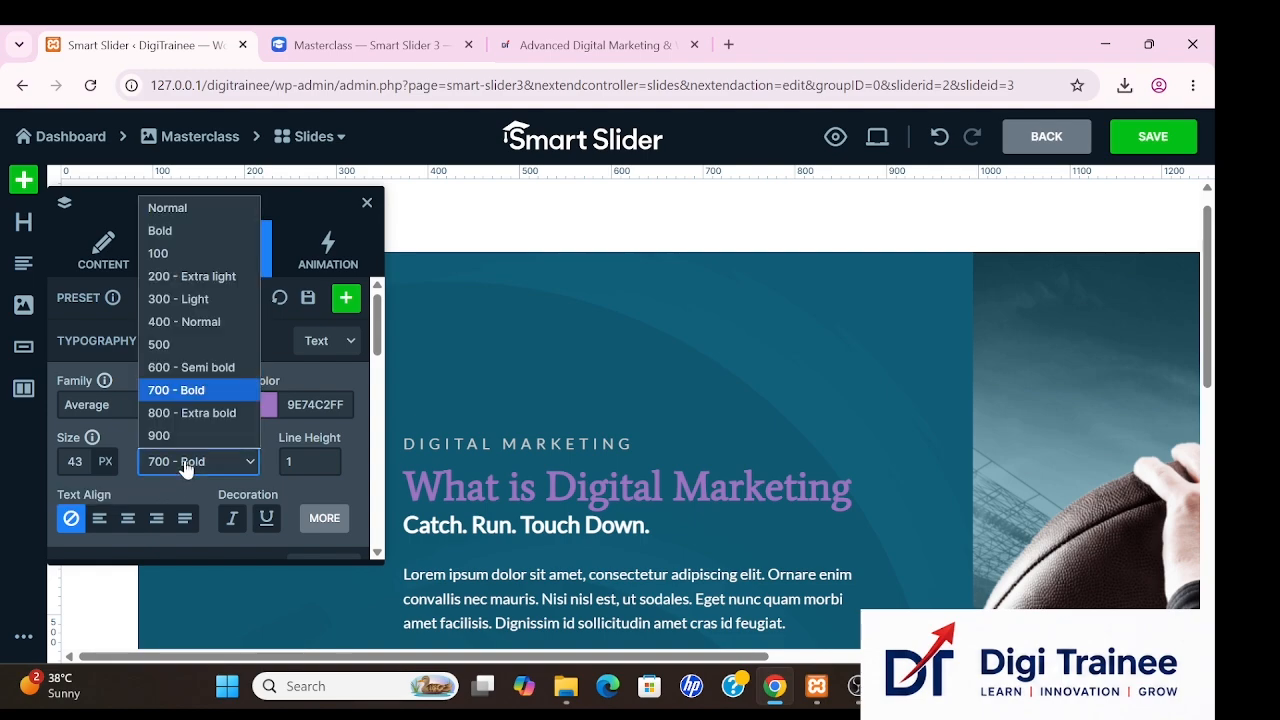
click(194, 412)
Try a line height of 2 on the main heading and set it back to 1.
click(310, 462)
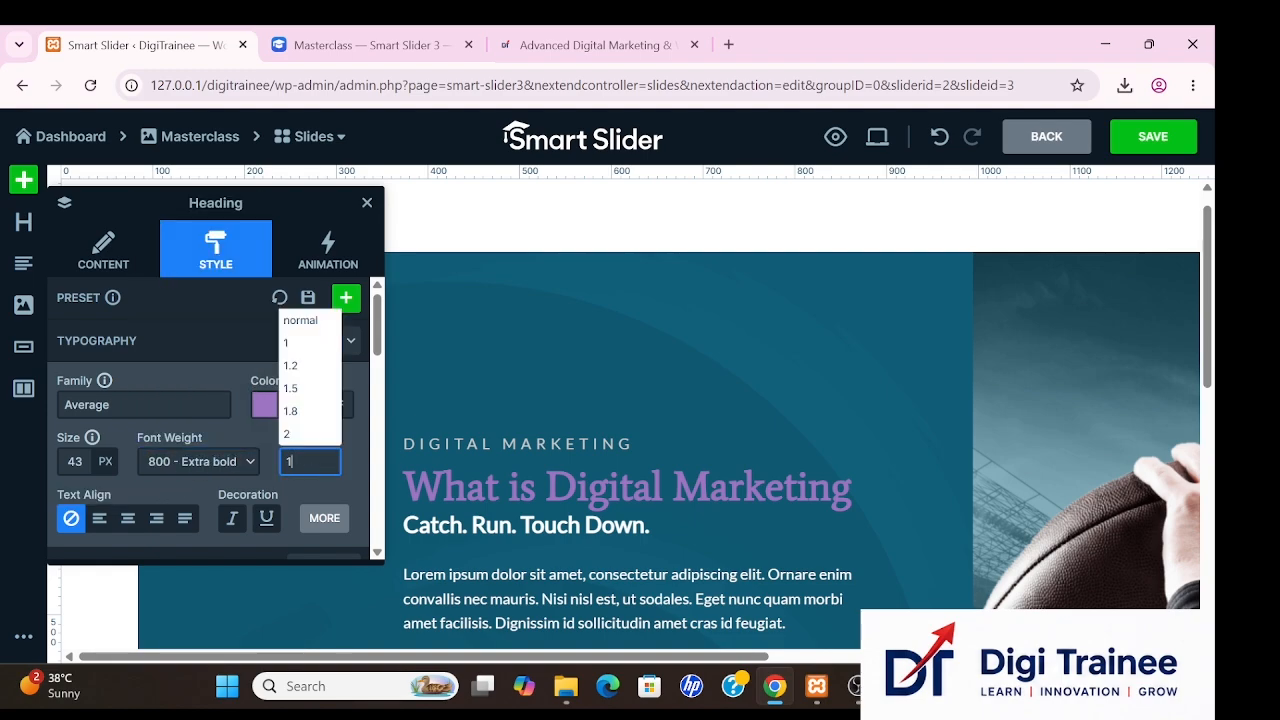
click(292, 434)
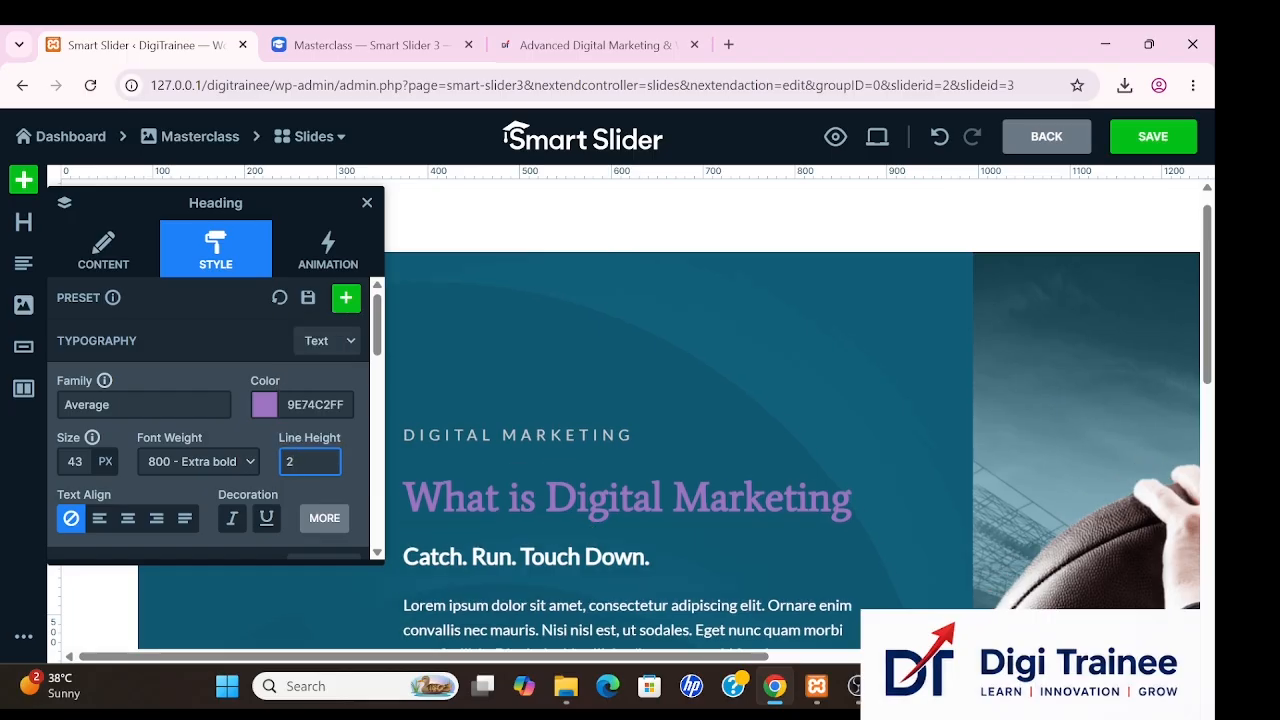
click(292, 461)
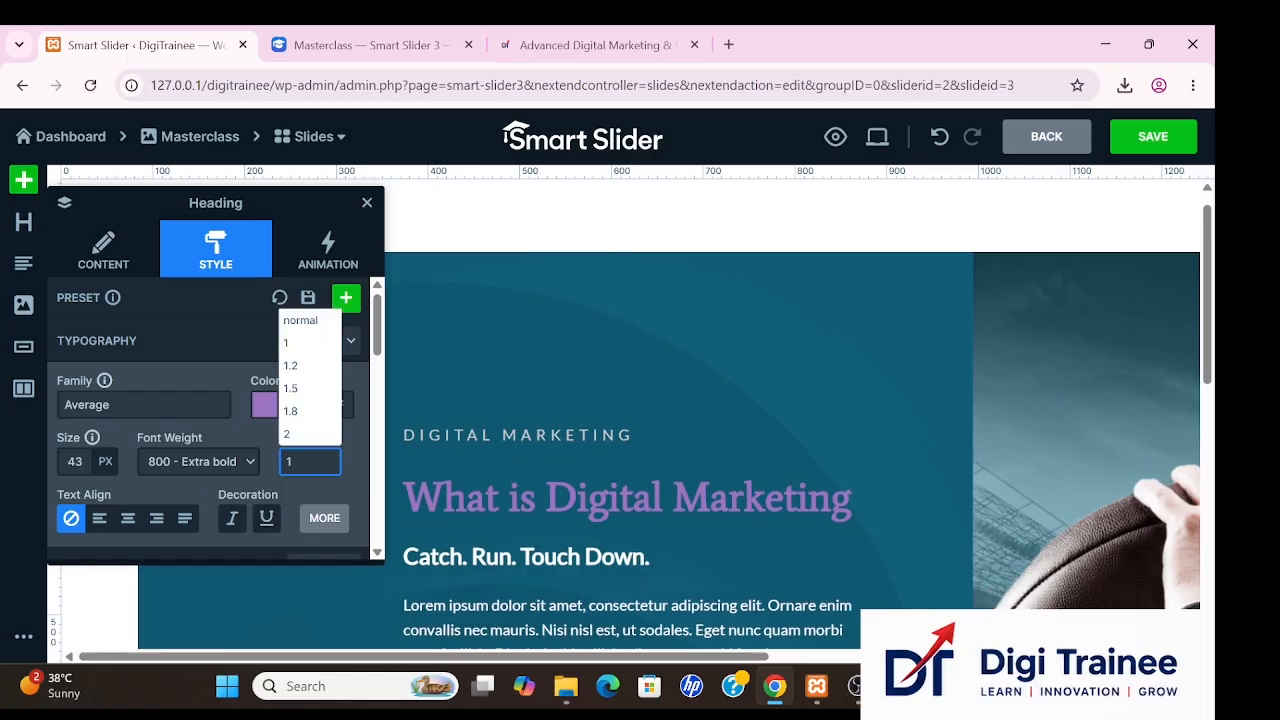
text(1)
key(Return)
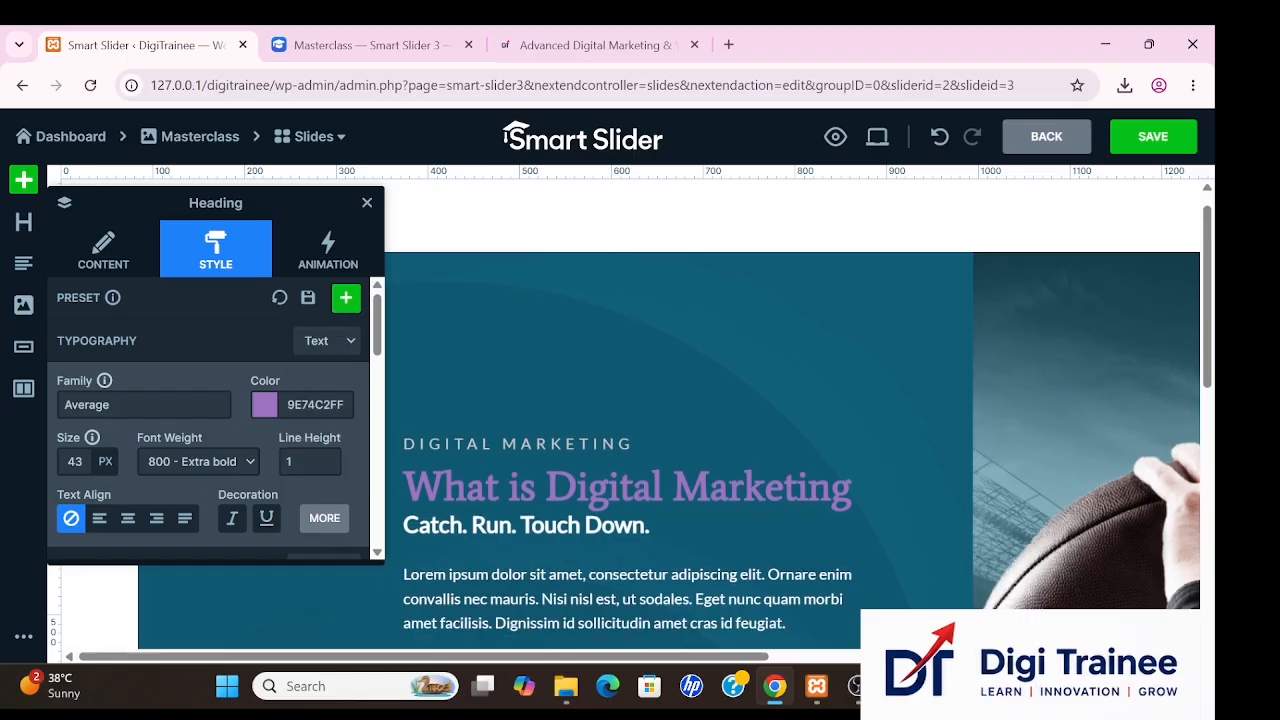
Left-align the main heading after trying center, right and justified alignment, and make it italic and underlined.
click(100, 519)
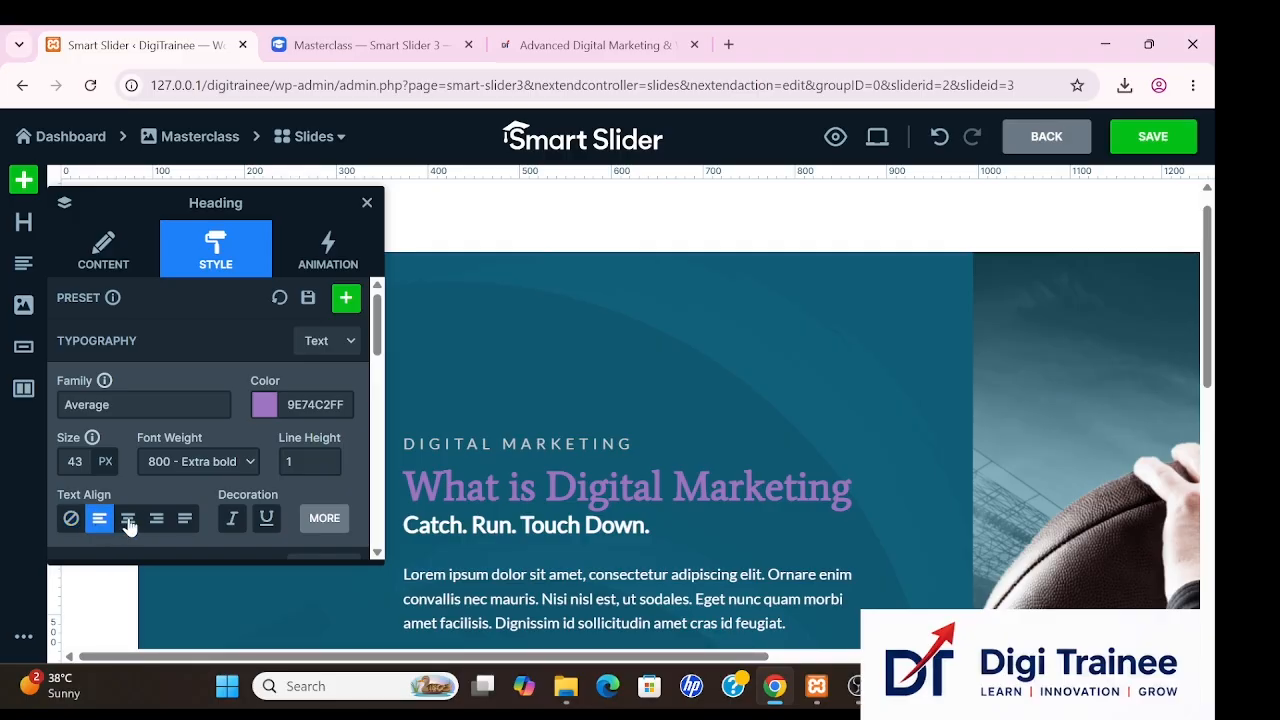
click(128, 524)
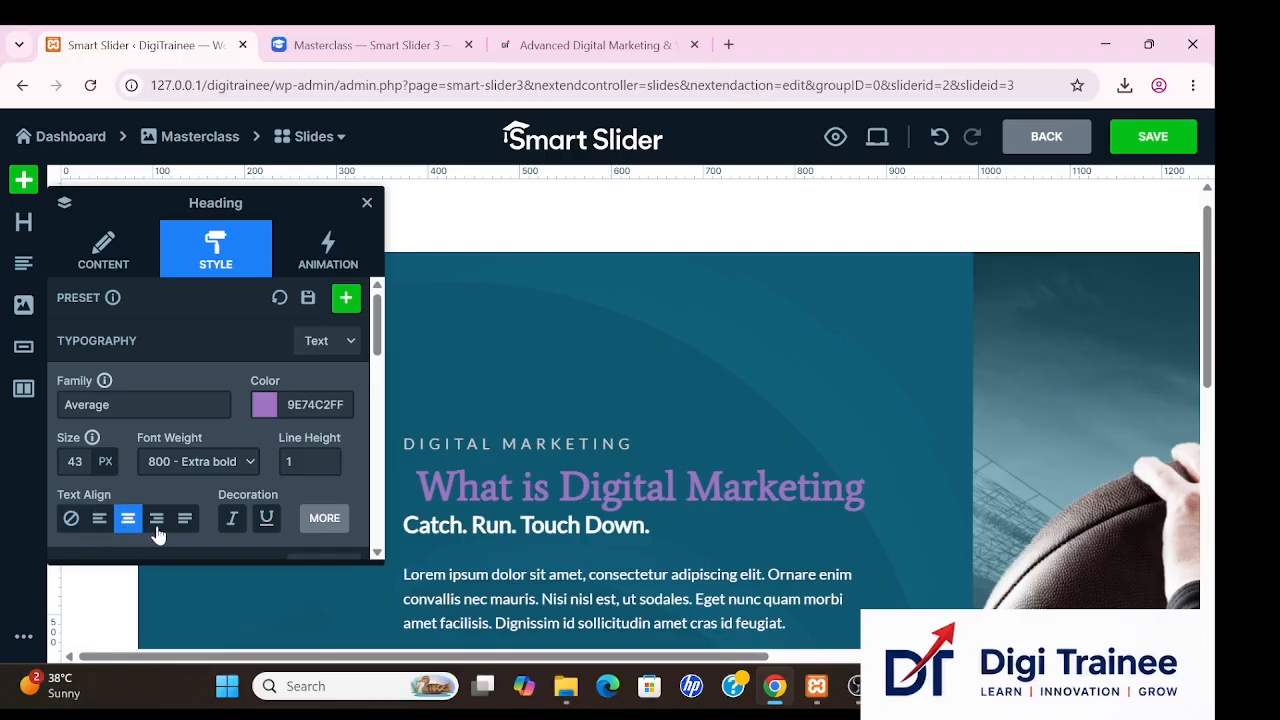
click(156, 526)
click(185, 522)
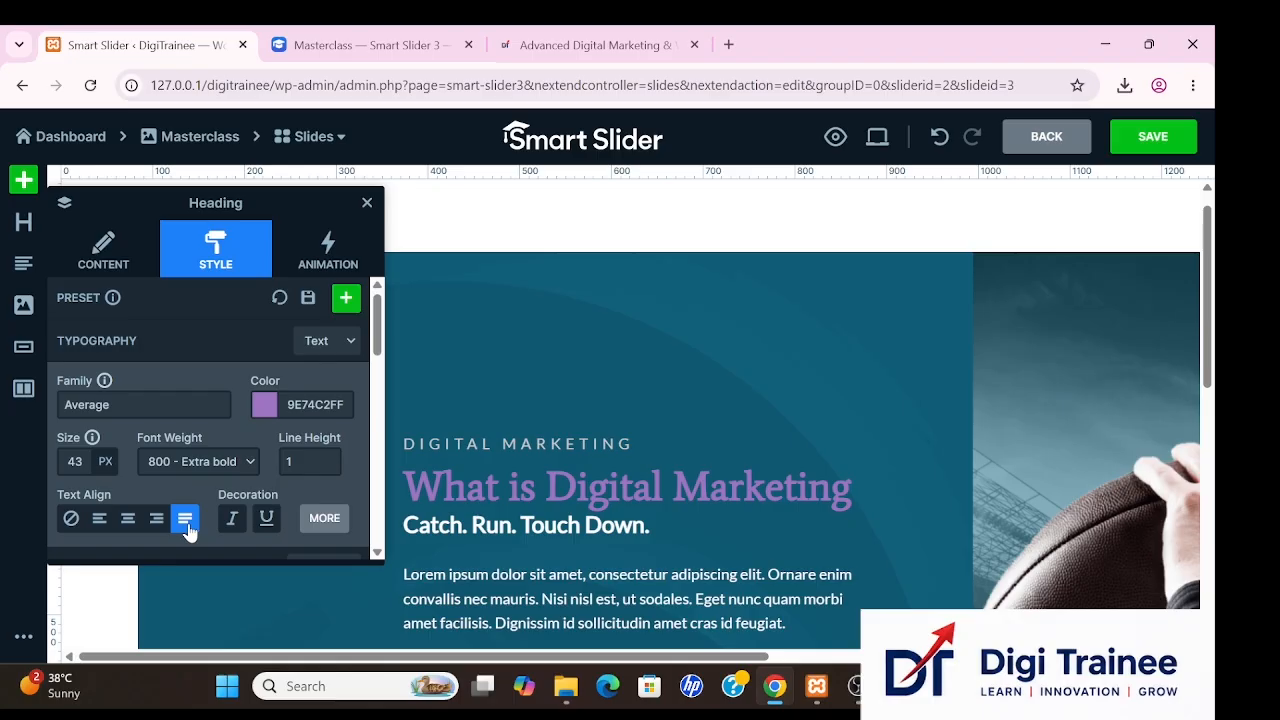
click(97, 524)
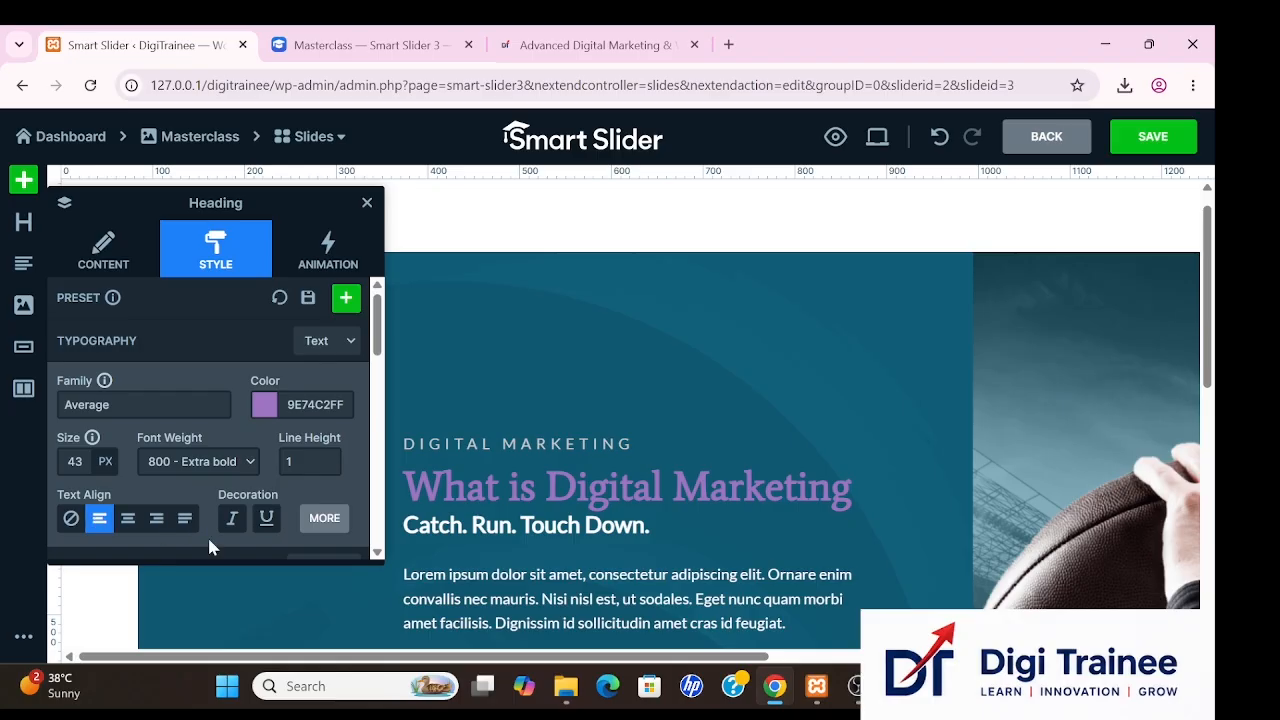
click(233, 518)
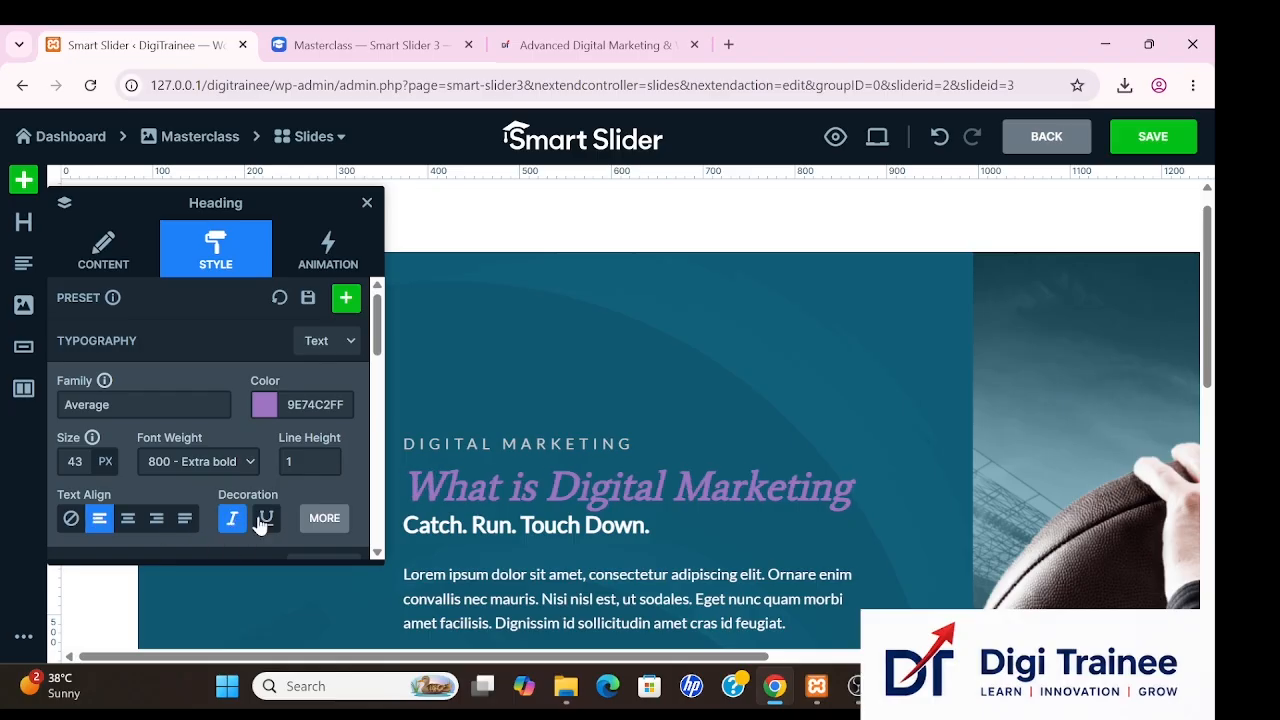
click(265, 519)
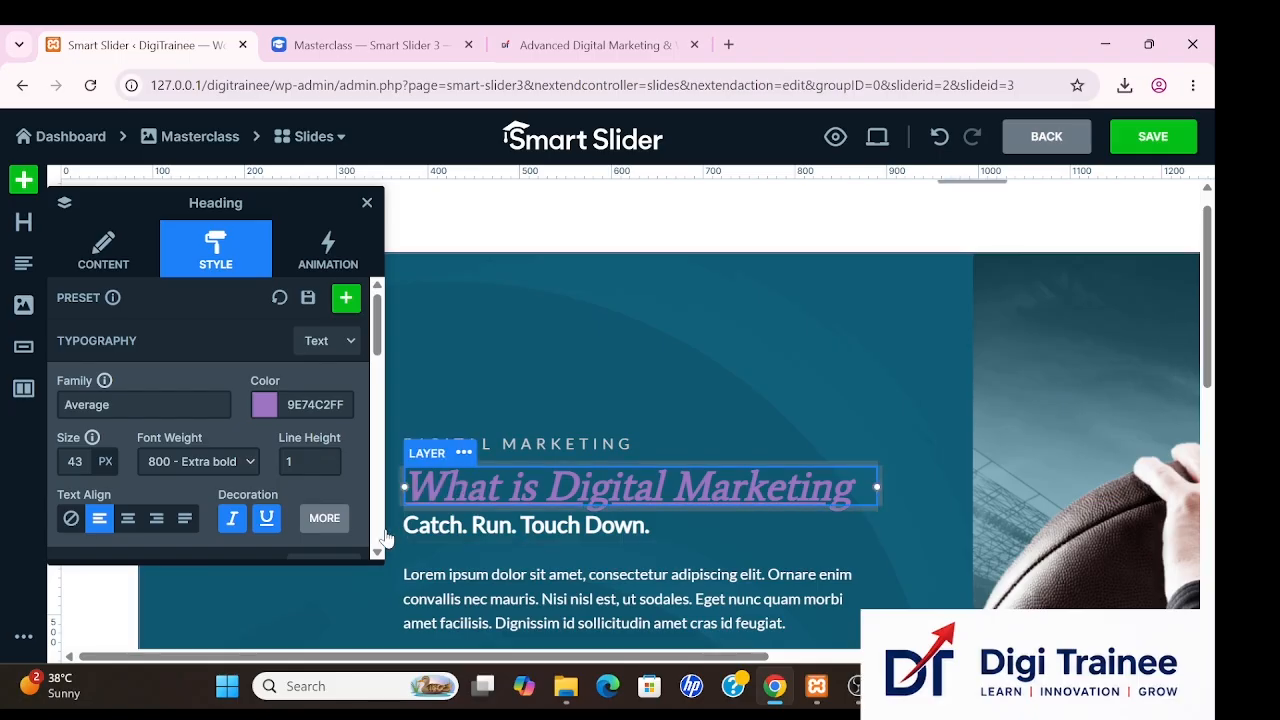
Examine the main heading's additional typography settings for letter spacing, word spacing, transform, text shadow and custom CSS.
click(322, 518)
scroll(330, 524, down, 1)
scroll(330, 524, down, 1)
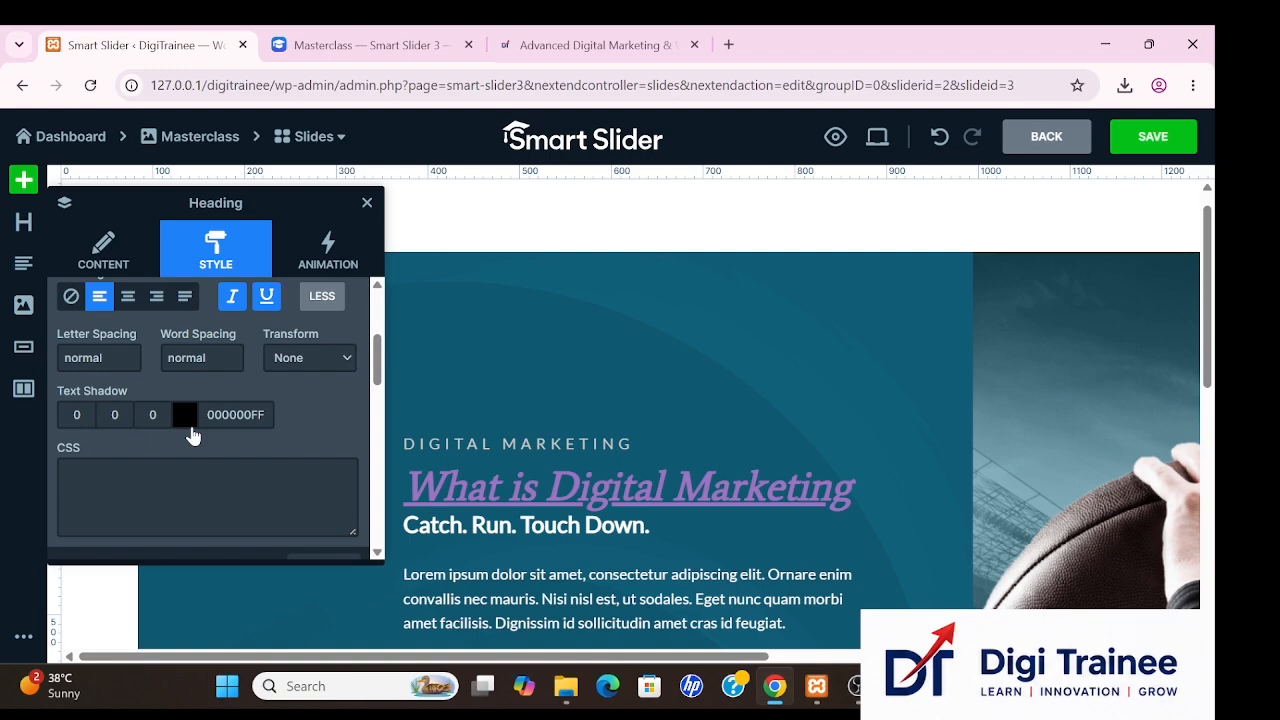
scroll(193, 435, down, 1)
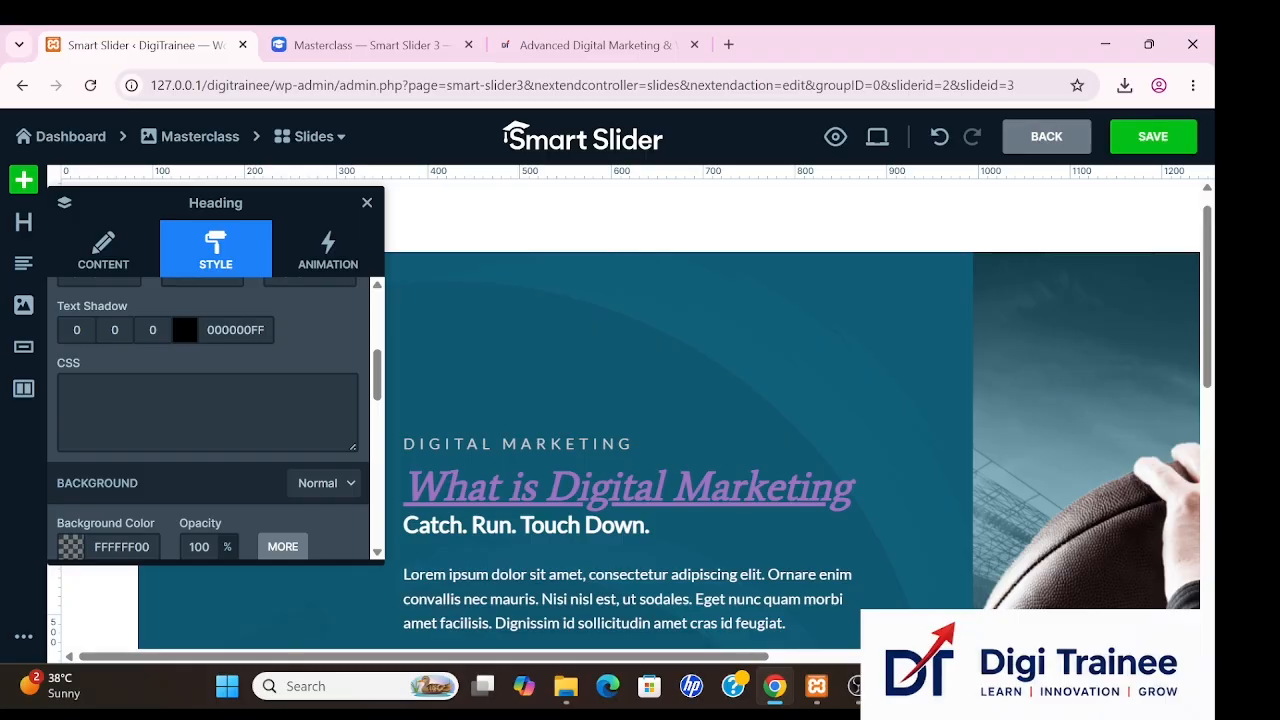
click(196, 412)
scroll(196, 412, down, 1)
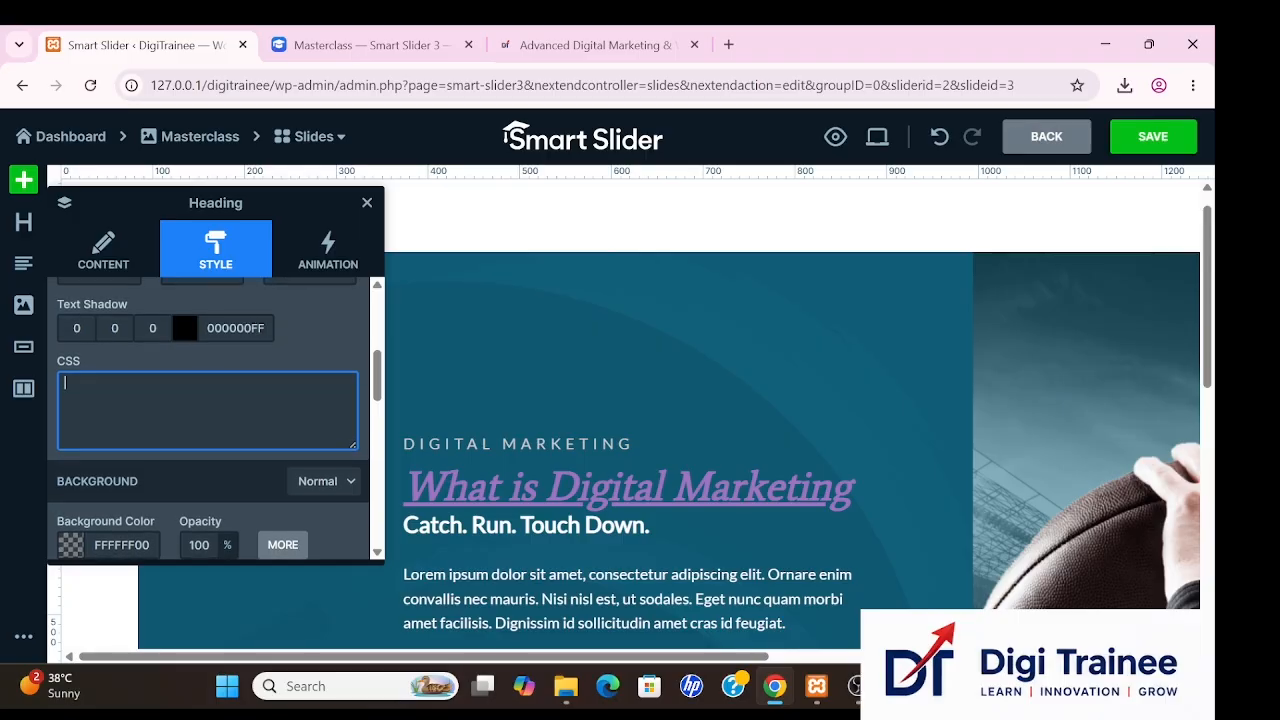
scroll(70, 465, down, 2)
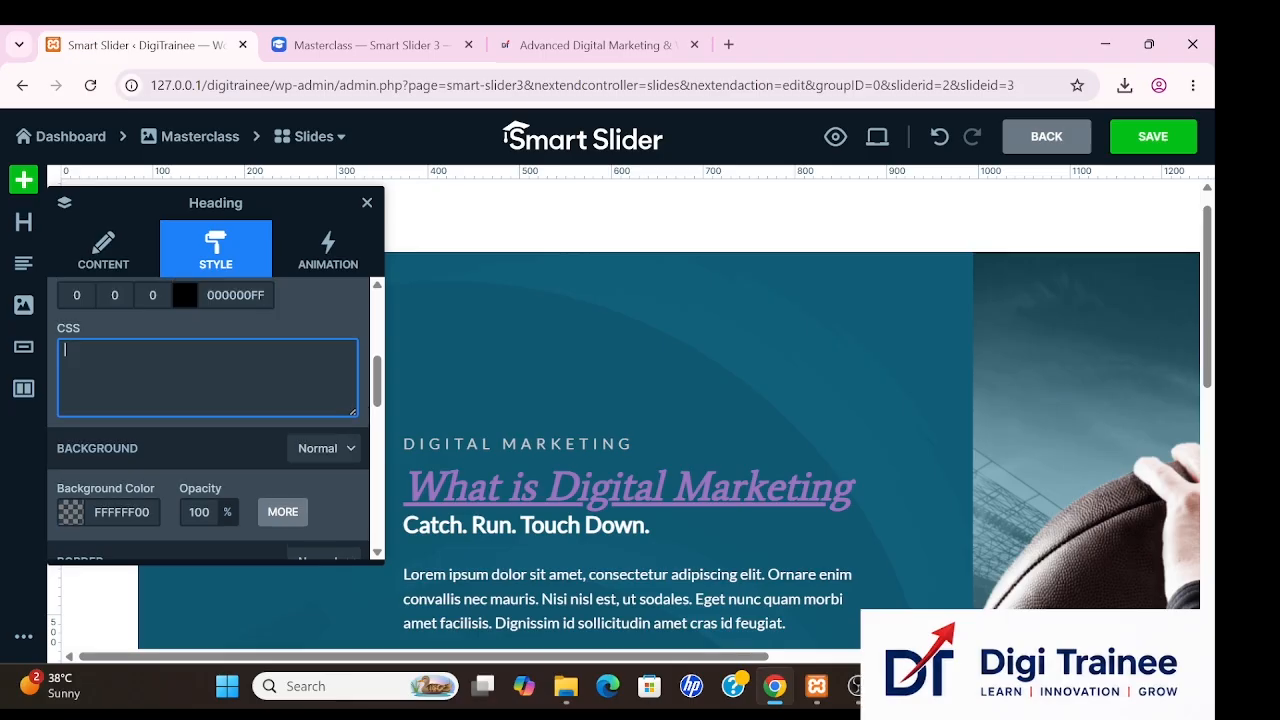
Try a green 1FE039FF background color behind the main heading and make it fully transparent again.
click(70, 451)
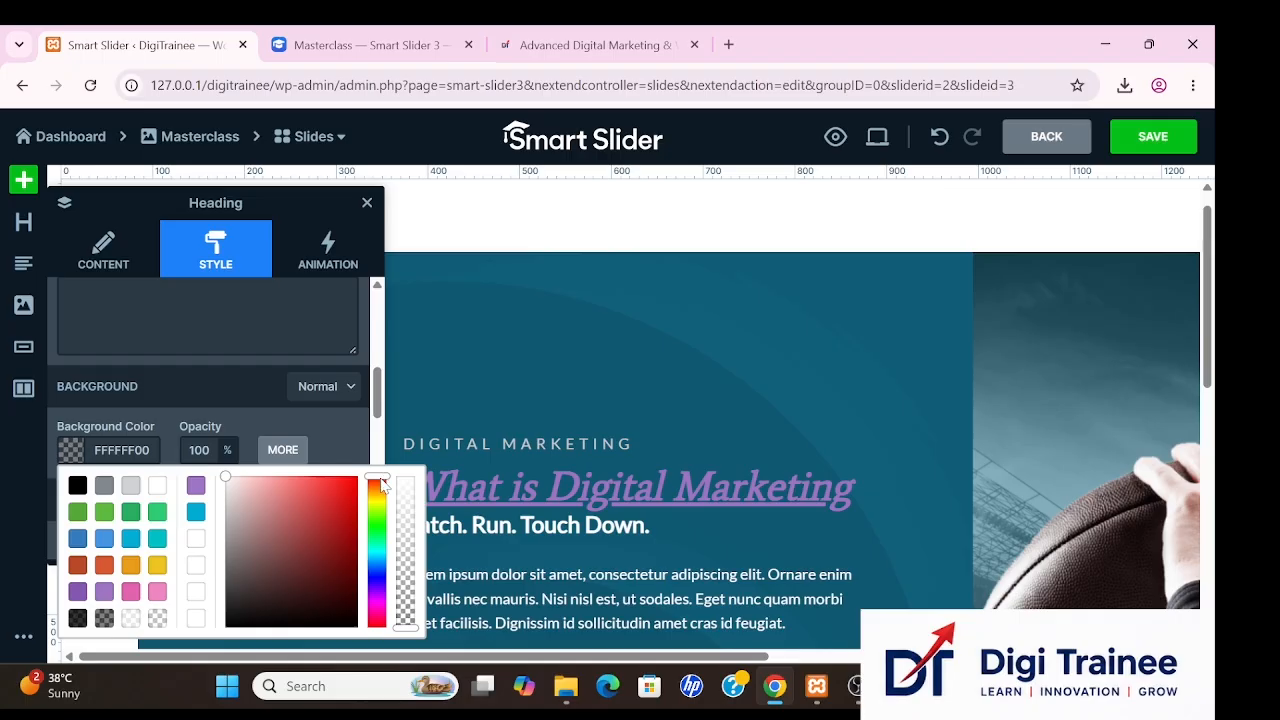
drag(381, 483, 378, 530)
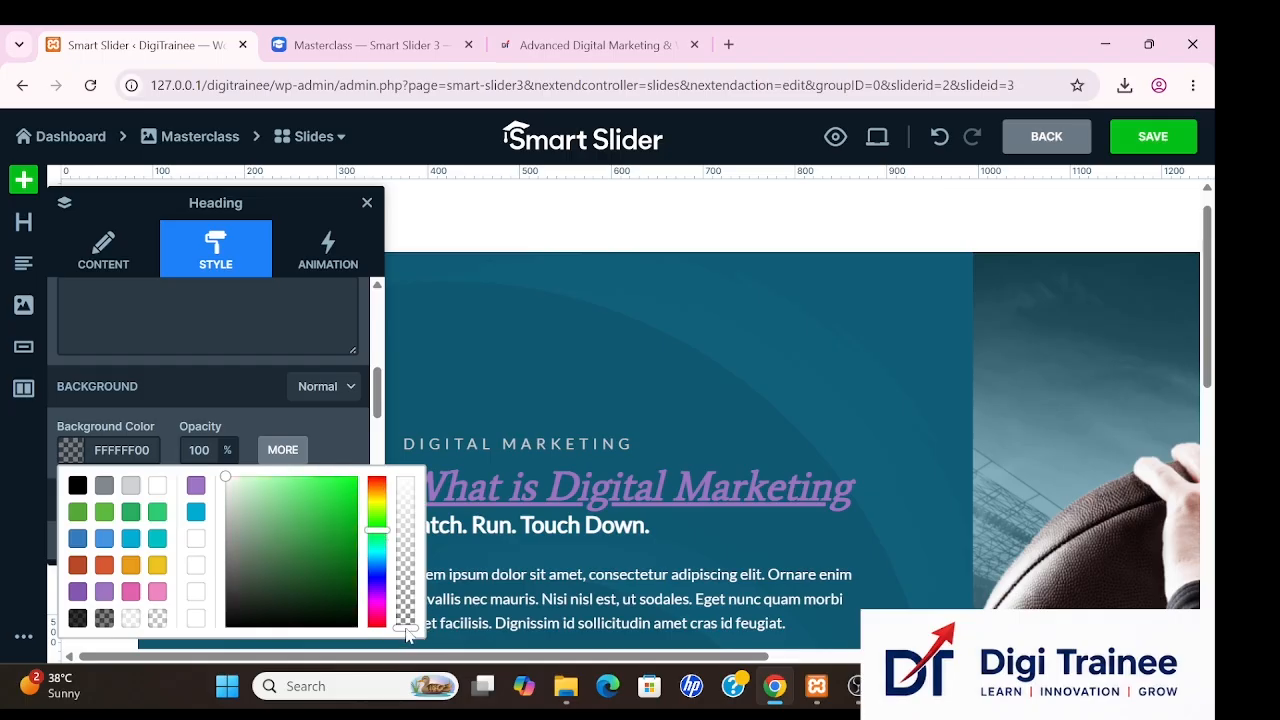
drag(406, 630, 405, 480)
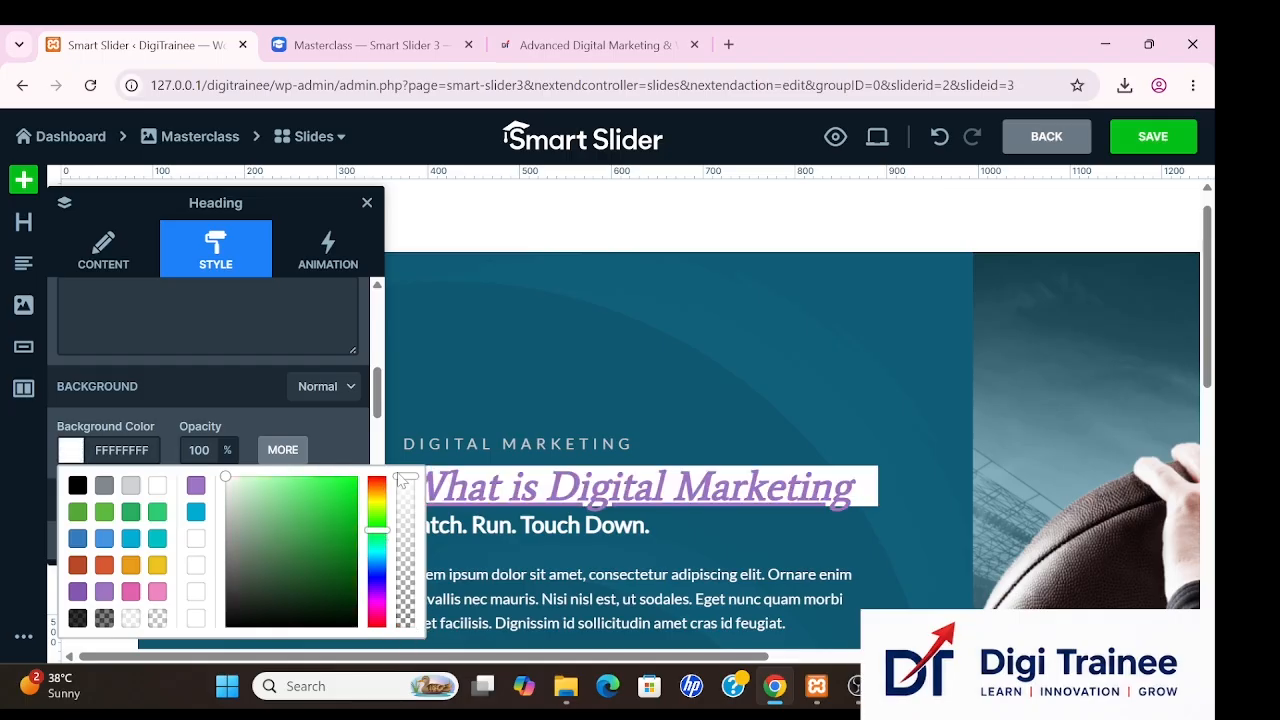
click(340, 496)
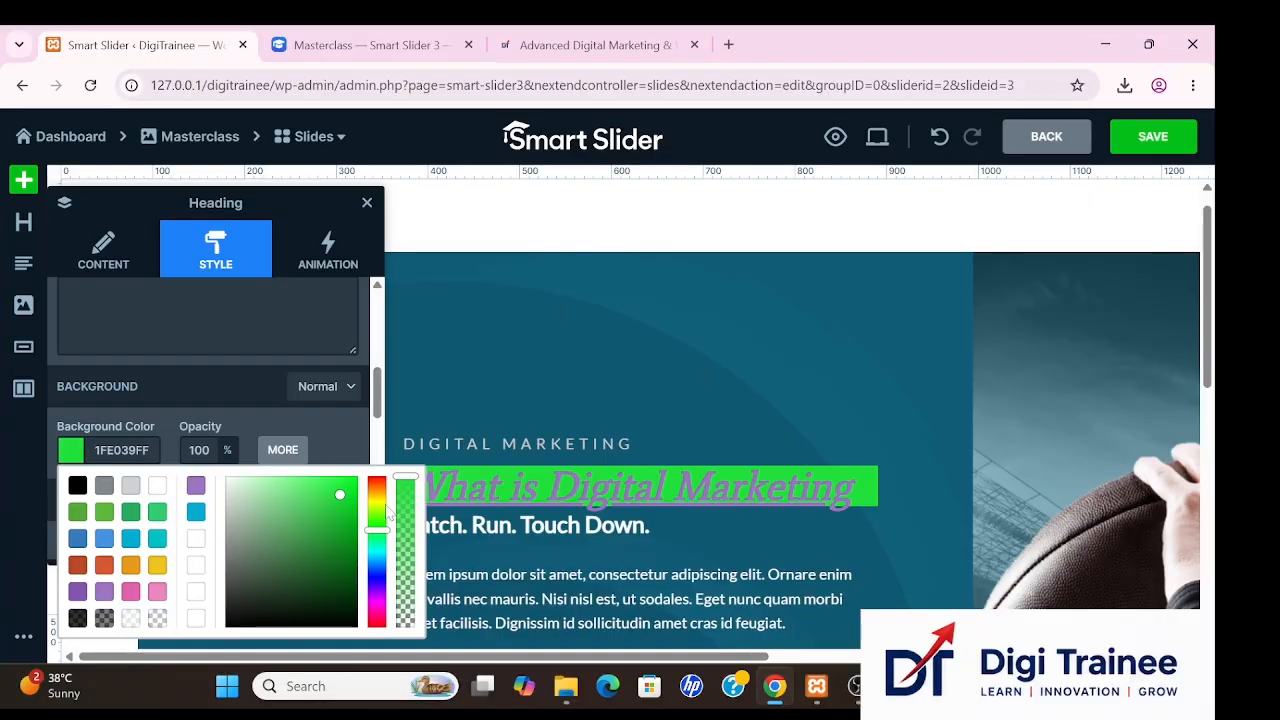
drag(408, 485, 414, 632)
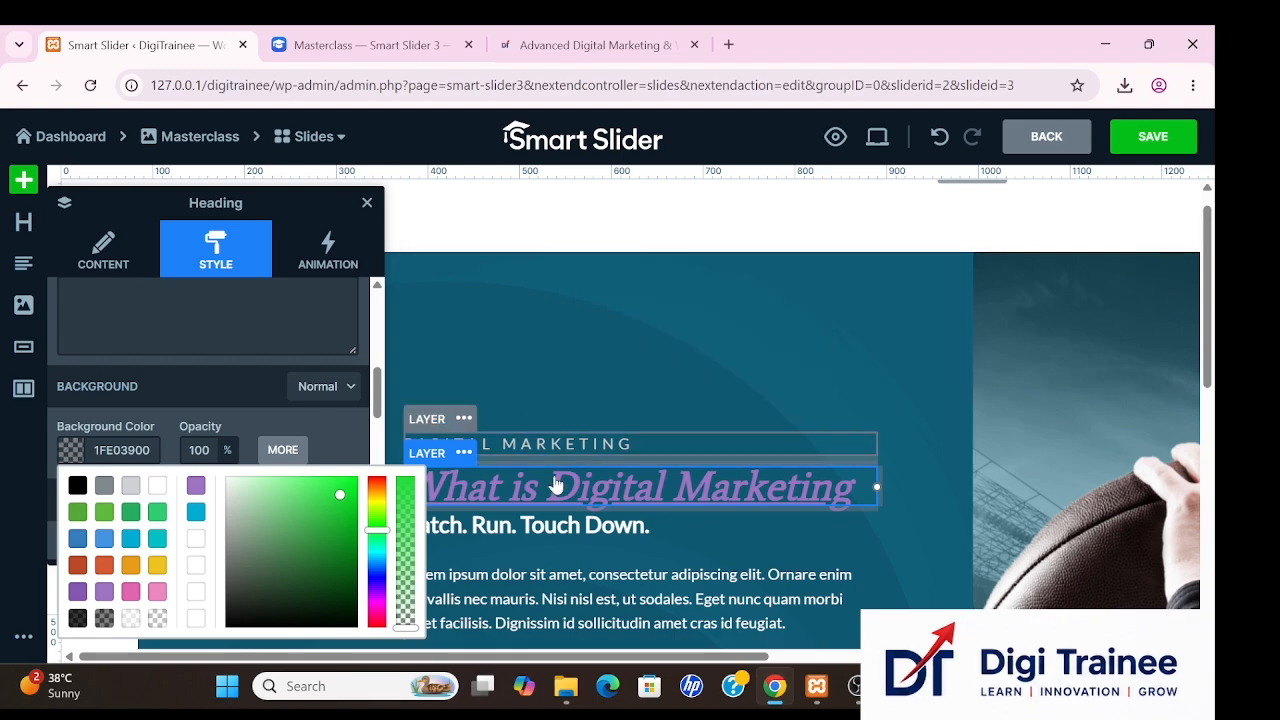
click(325, 432)
Give the main heading a 1 px border with the Double style.
scroll(233, 481, down, 2)
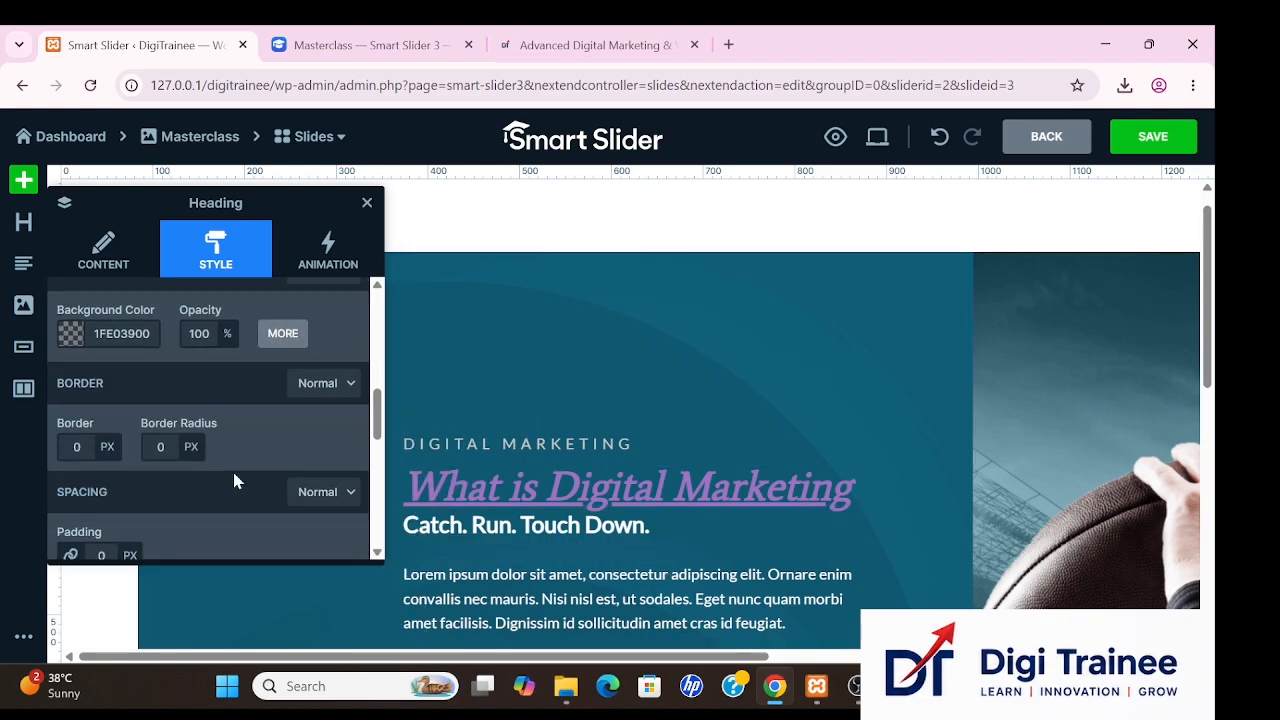
click(80, 446)
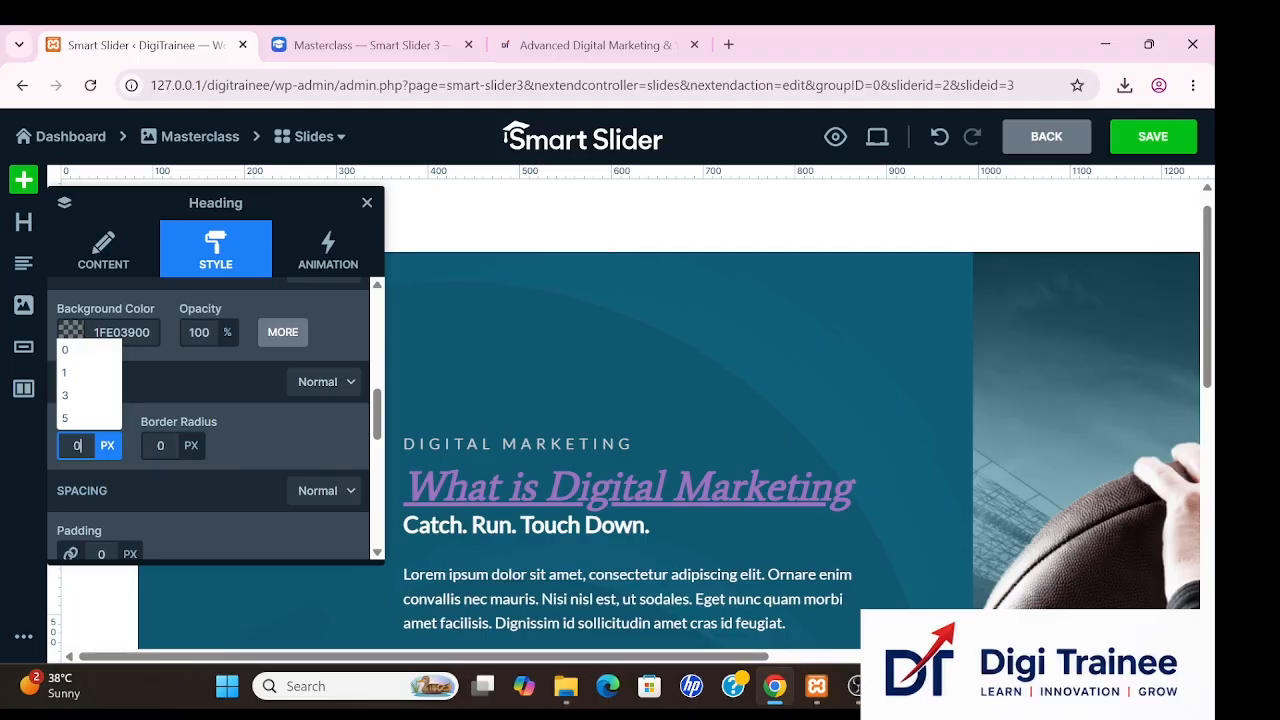
click(64, 372)
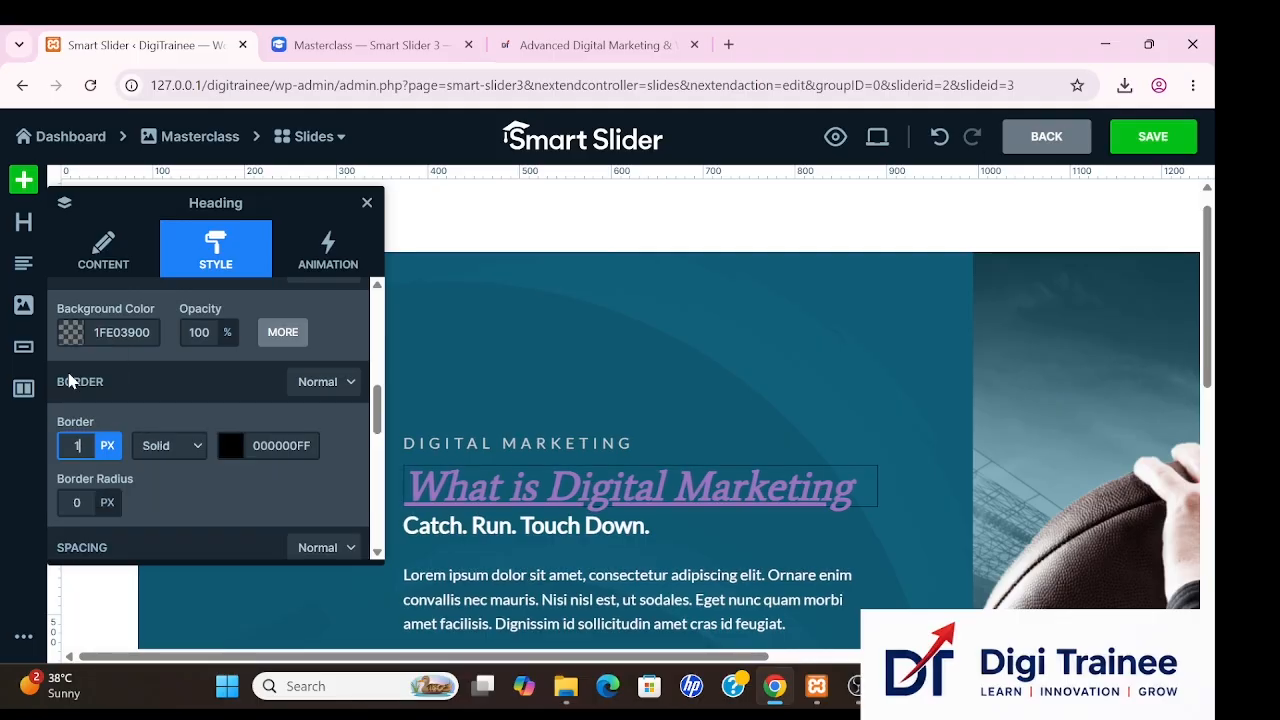
click(178, 445)
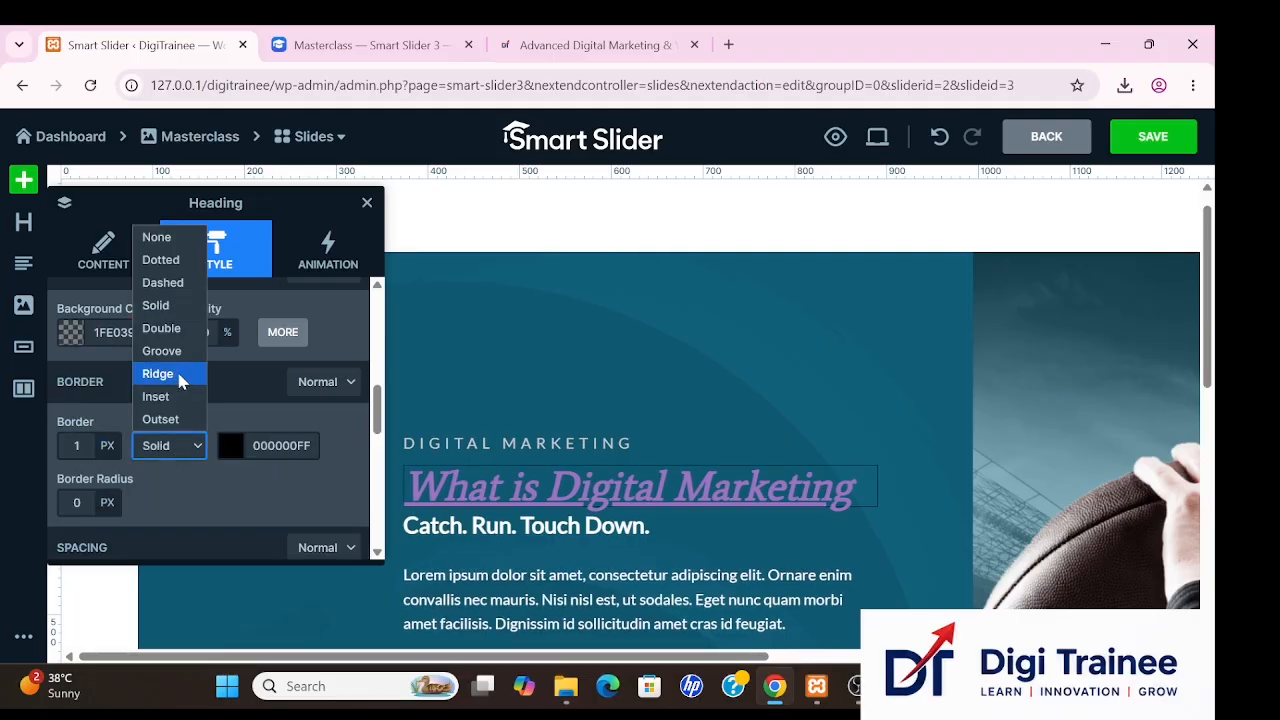
click(172, 336)
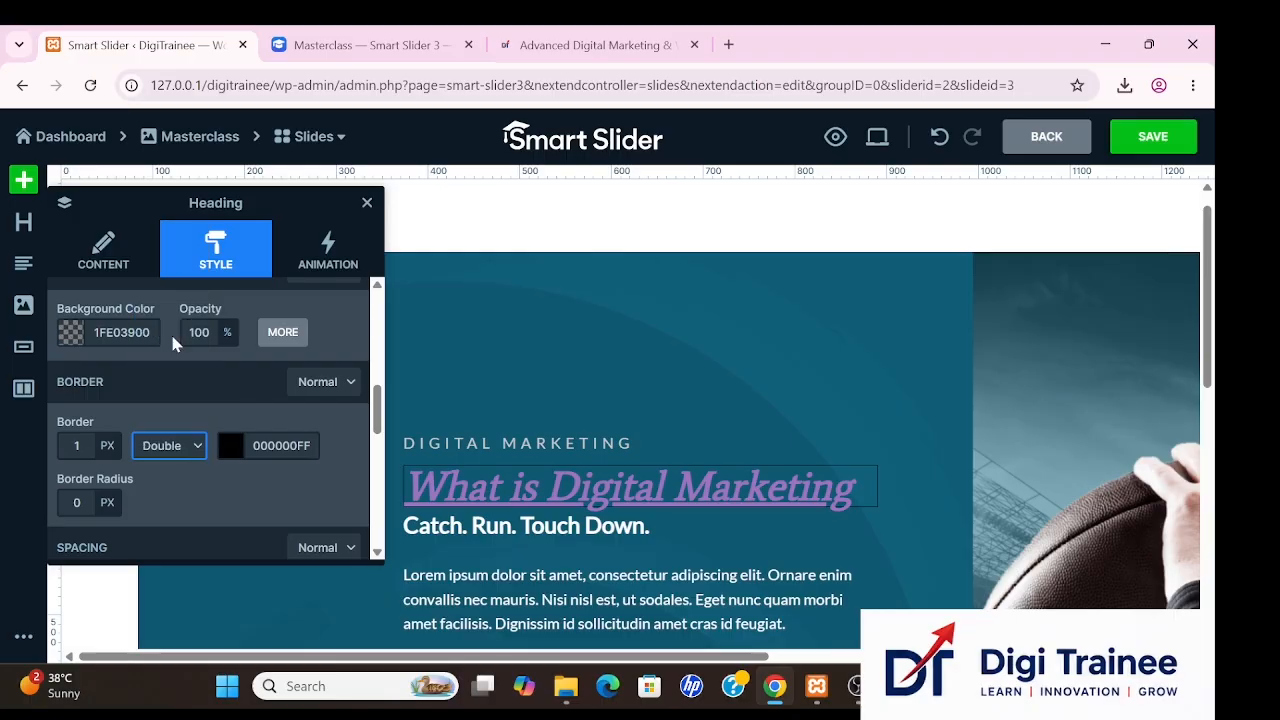
Try the orange-red border color BB4A28FF on the main heading and return it to black 000000FF.
click(238, 452)
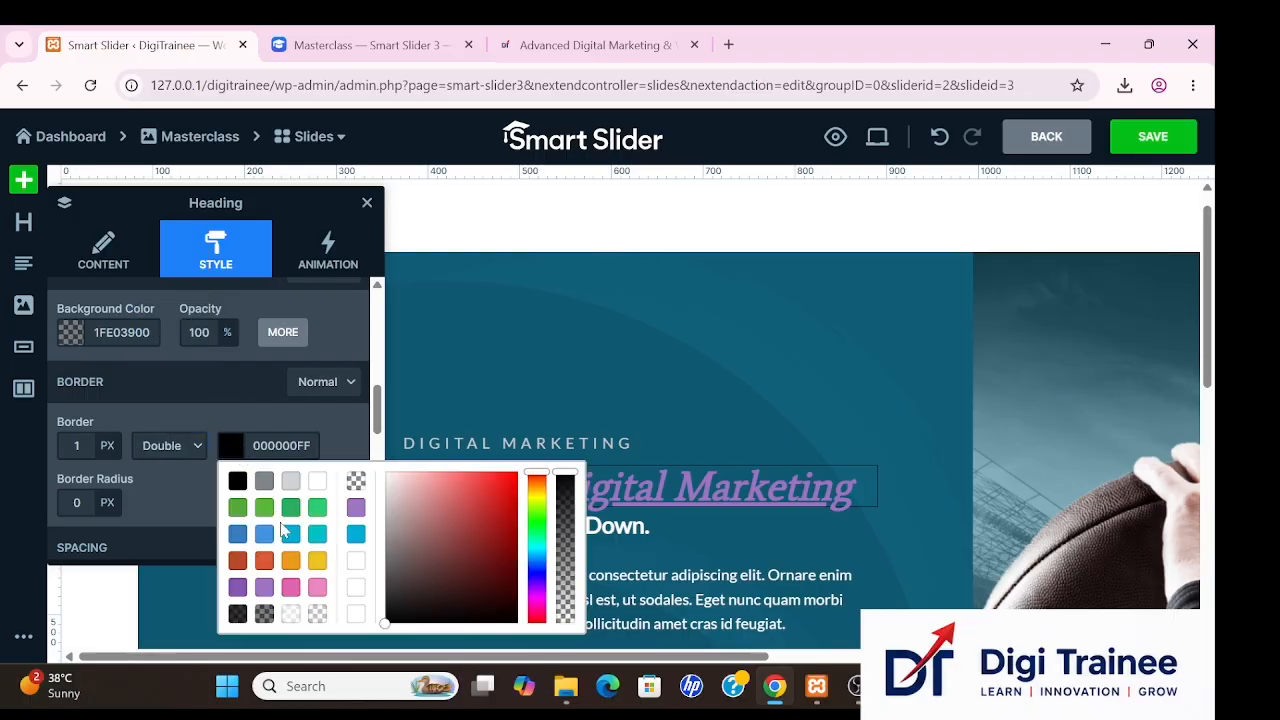
click(237, 561)
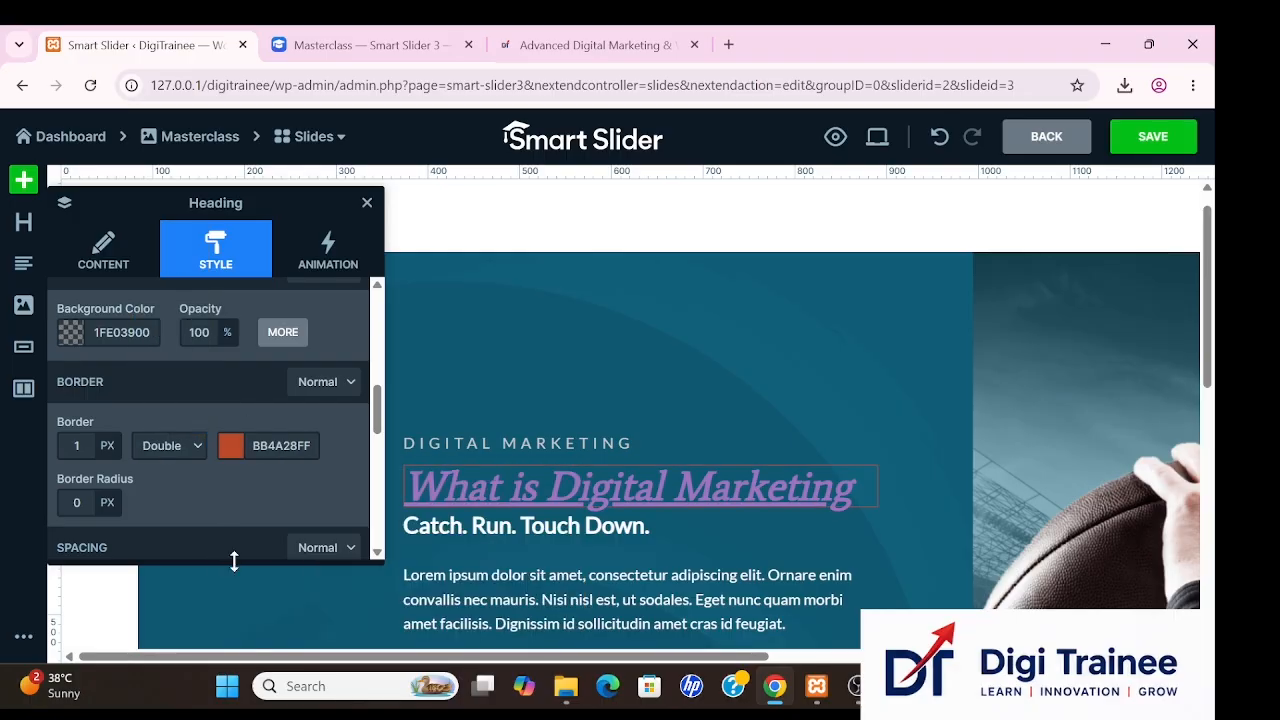
click(233, 447)
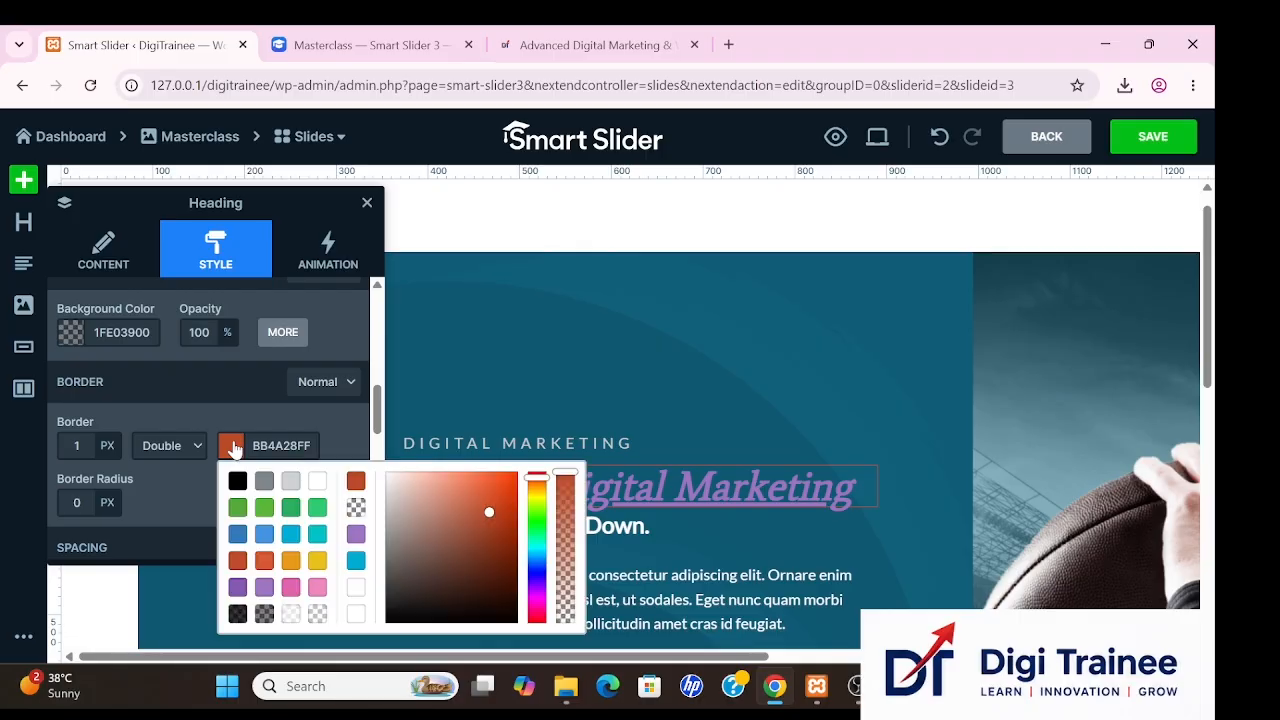
click(237, 481)
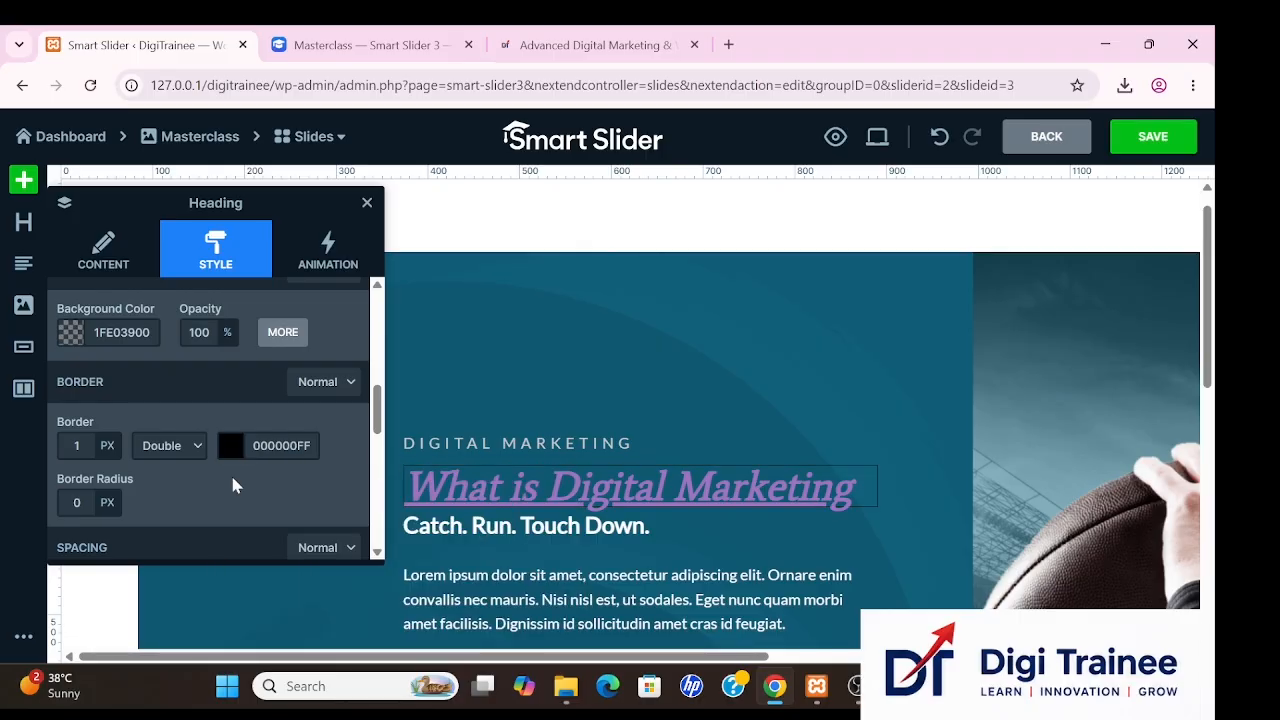
Try the Outset border style on the main heading and switch it back to Double.
click(189, 449)
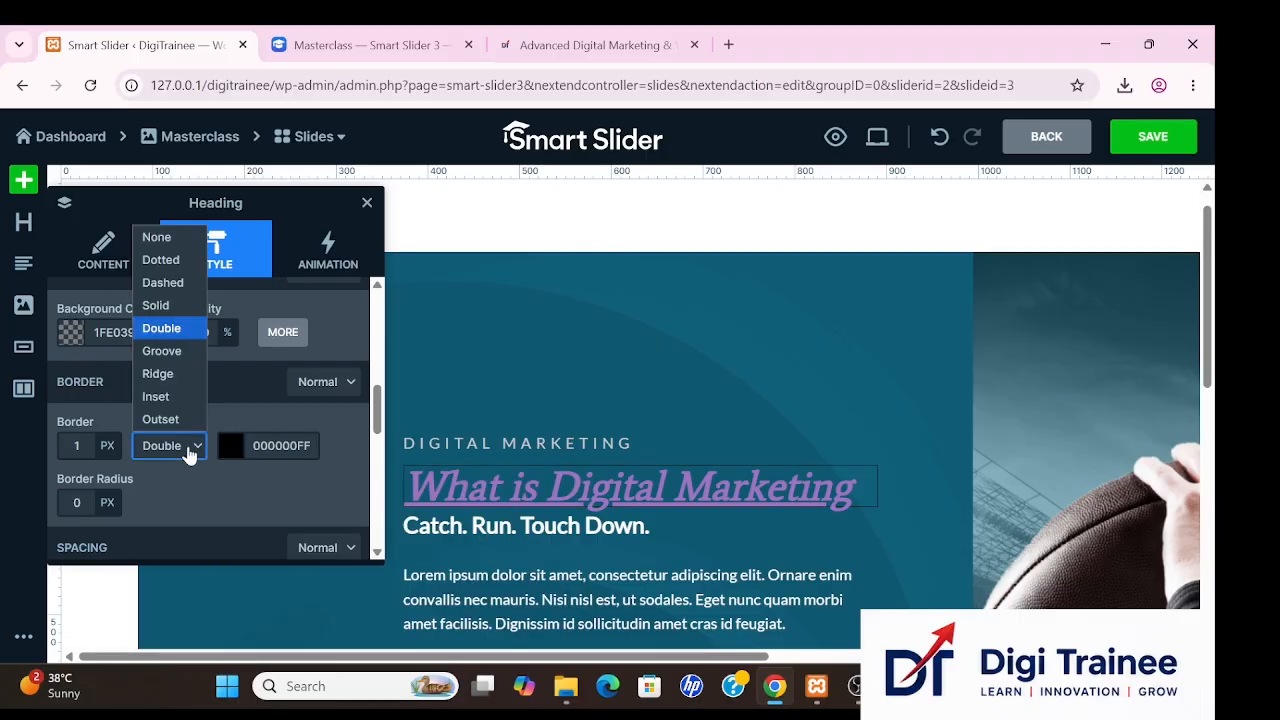
click(176, 420)
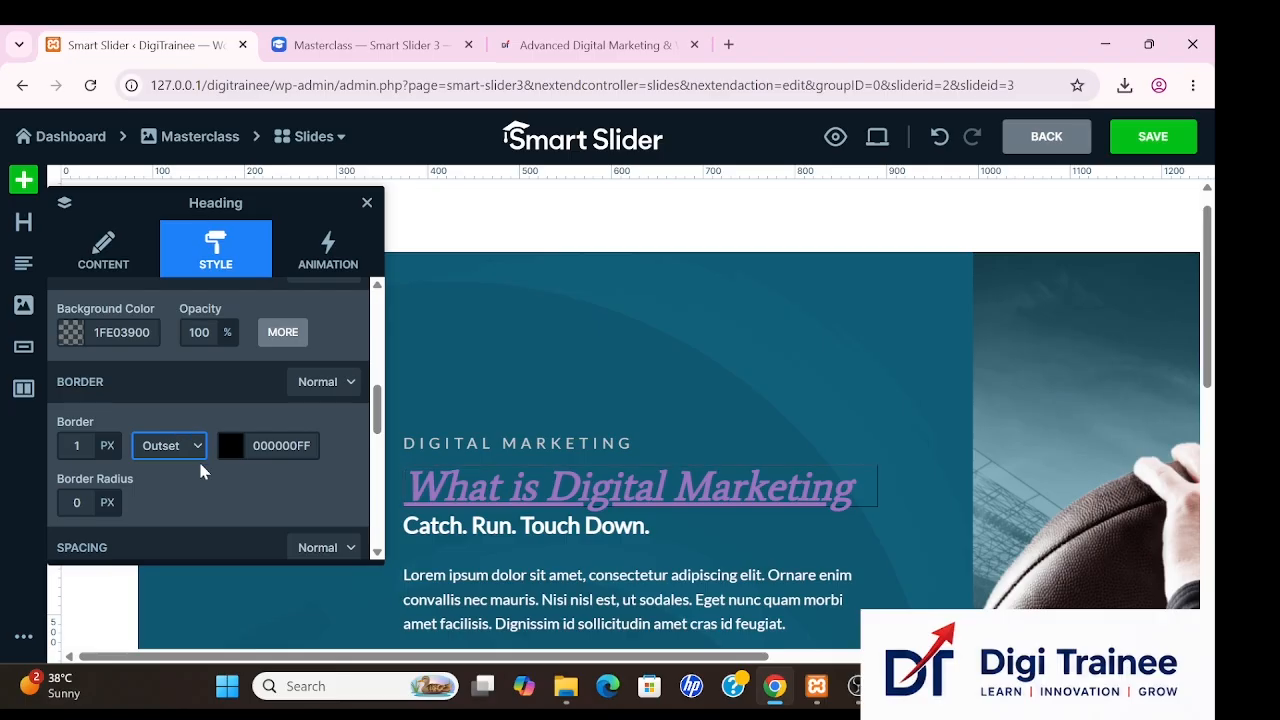
click(197, 456)
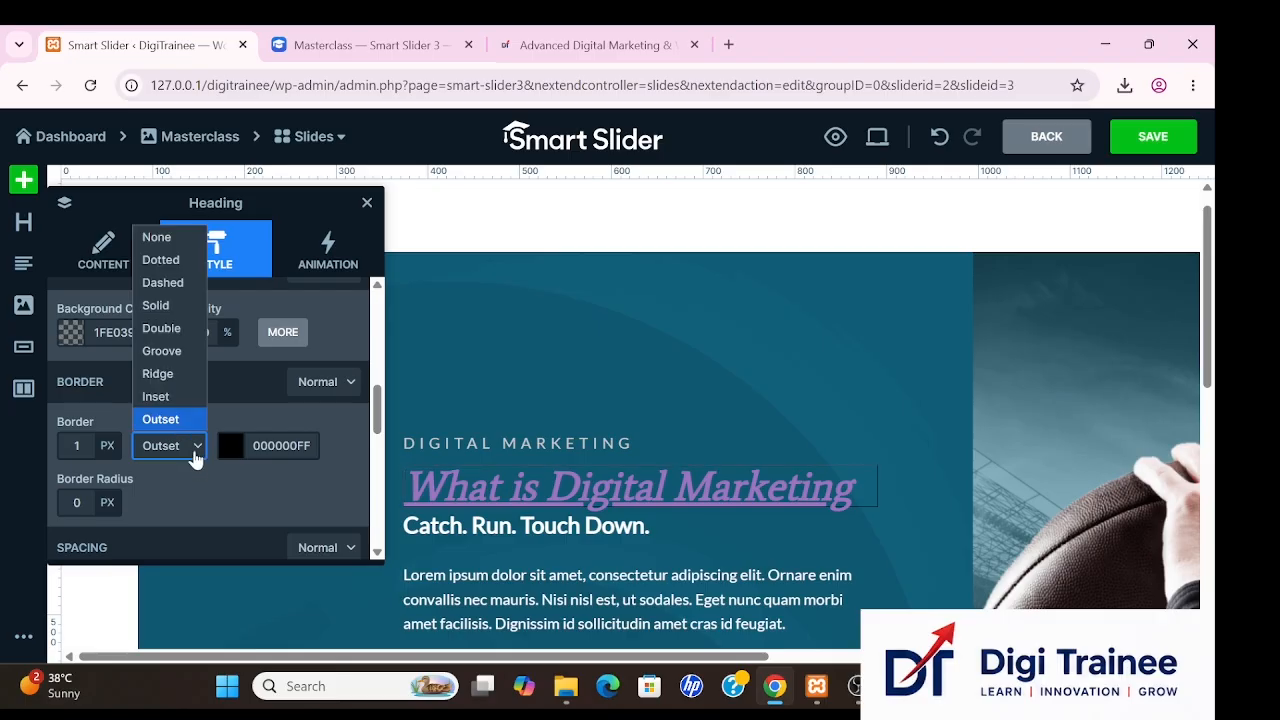
click(166, 327)
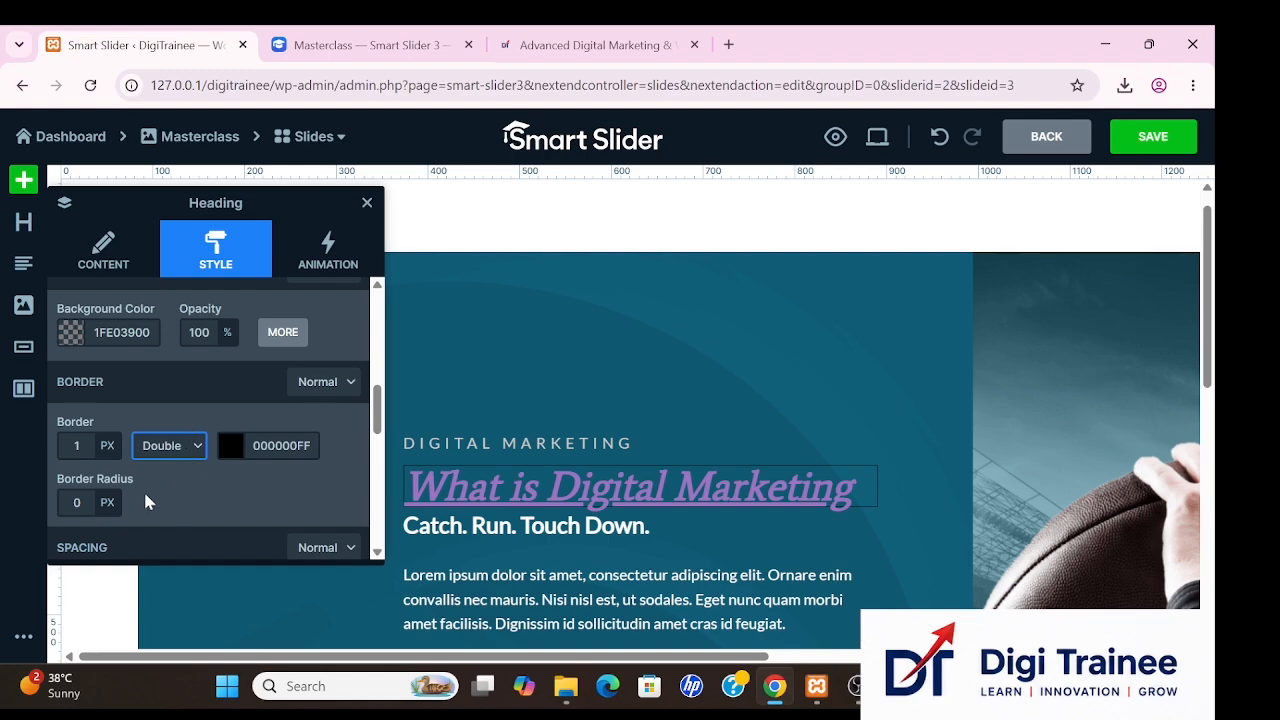
Try a 5 px border radius on the main heading and raise it to 10 px.
scroll(140, 487, down, 1)
click(80, 461)
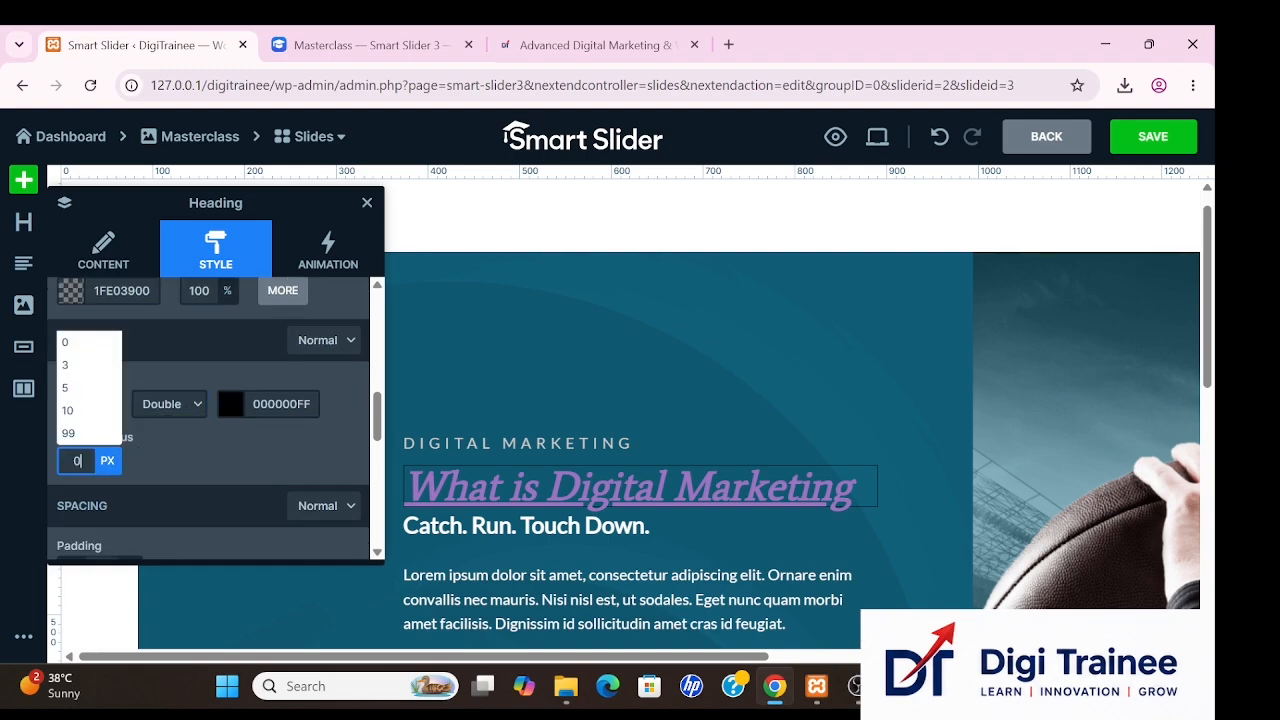
text(5)
key(Return)
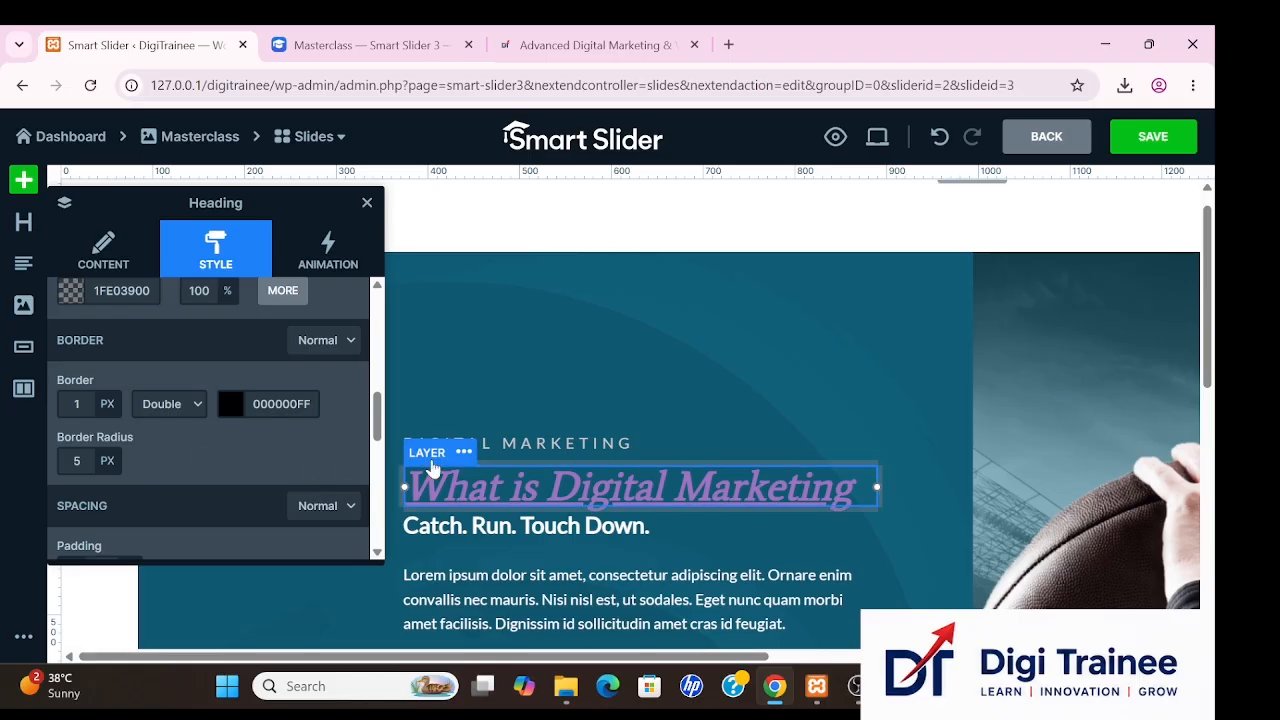
click(80, 461)
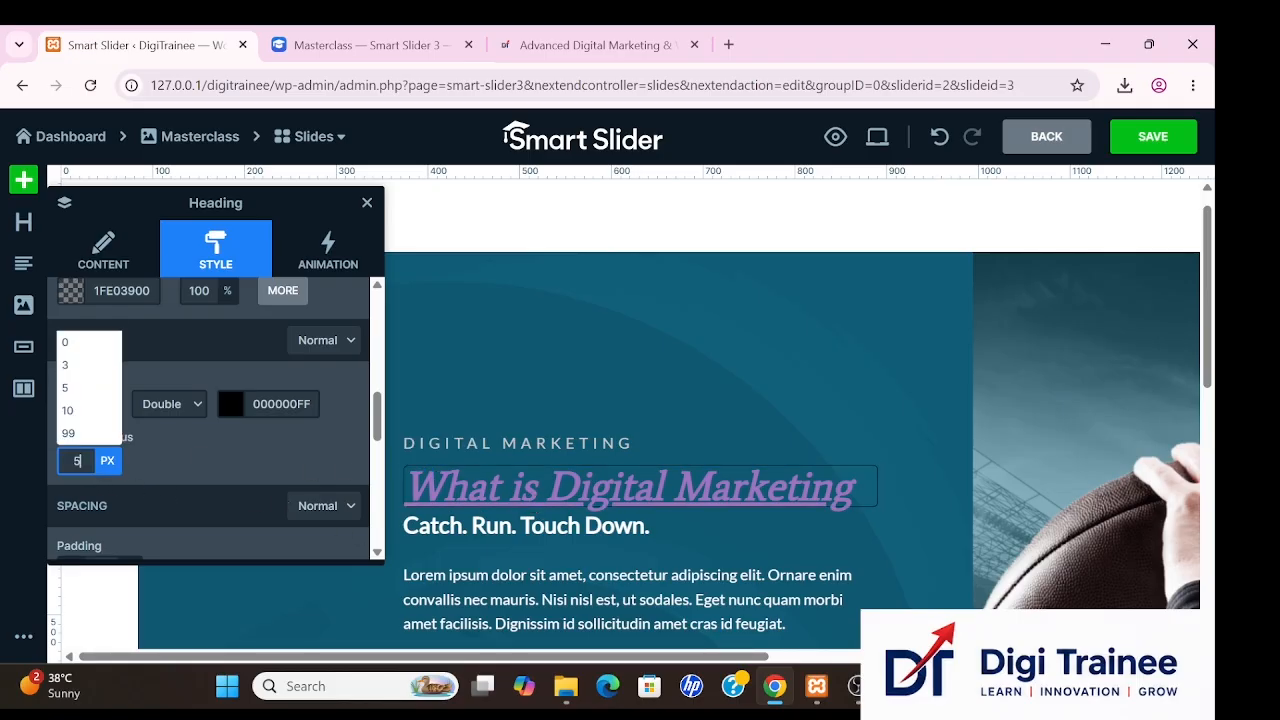
key(BackSpace)
text(10)
key(Return)
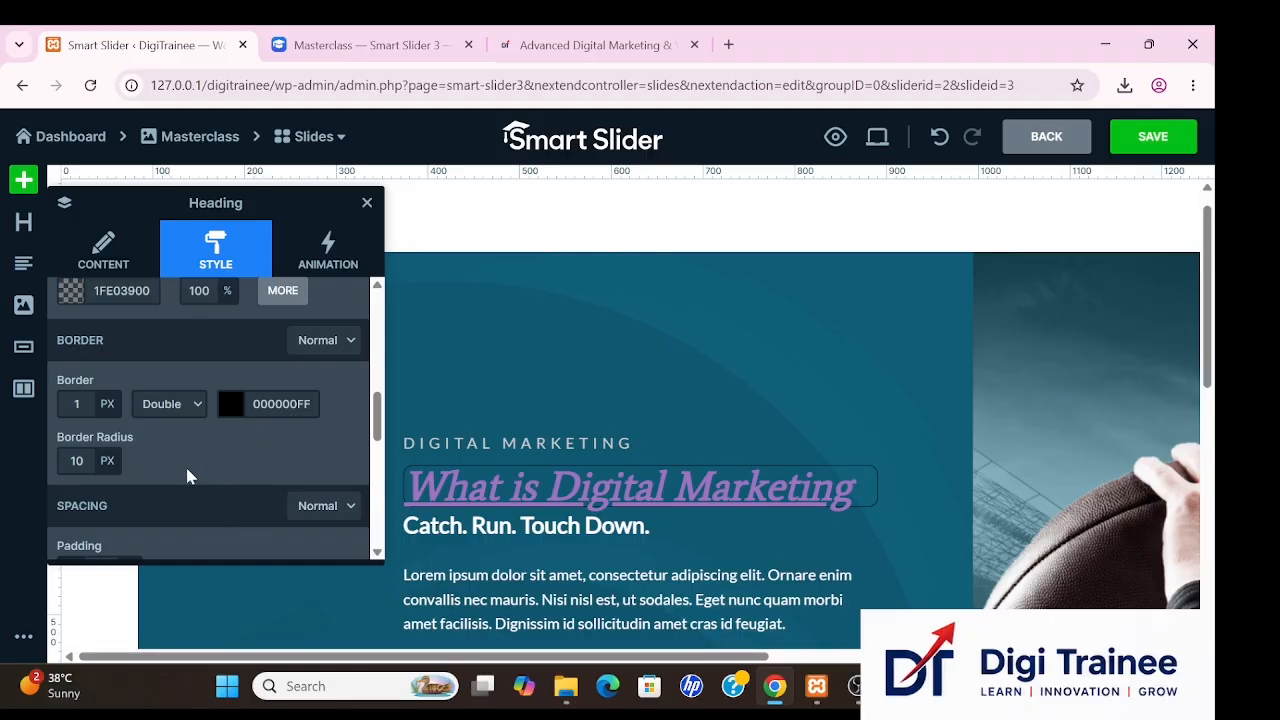
Set the main heading's padding to 10 px and hide the heading on mobile devices.
scroll(178, 500, down, 3)
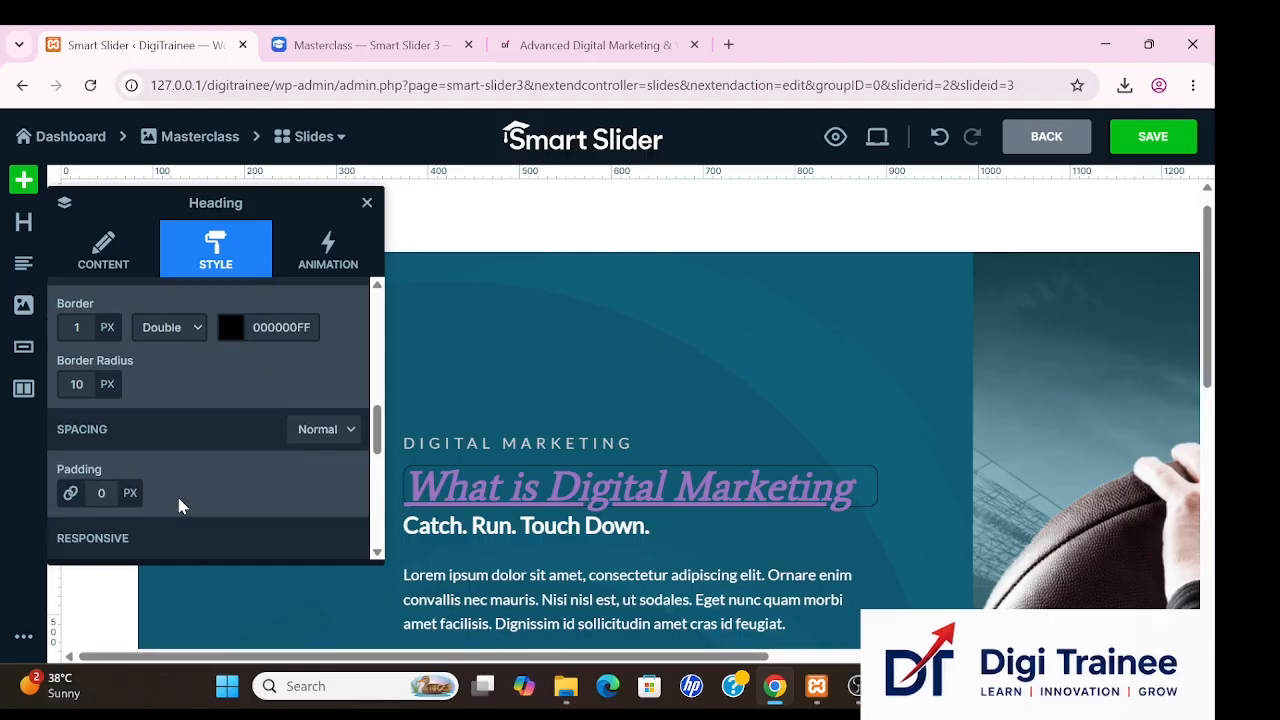
click(101, 429)
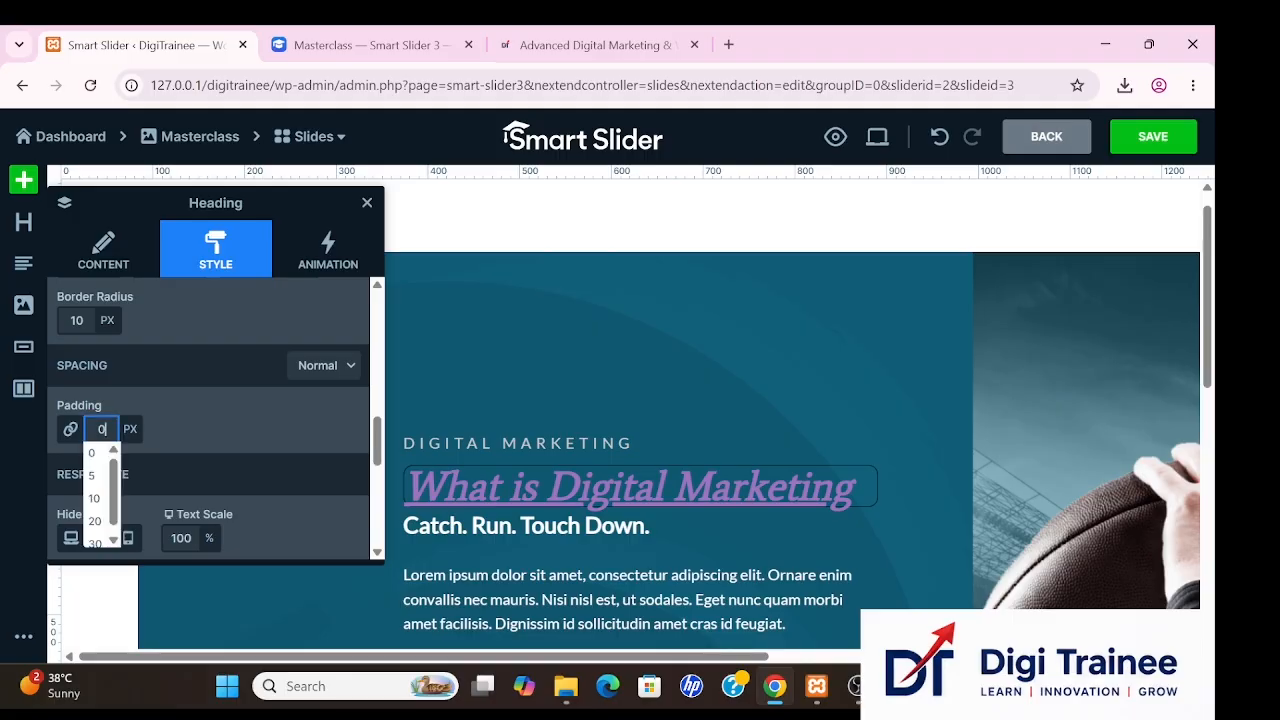
click(95, 509)
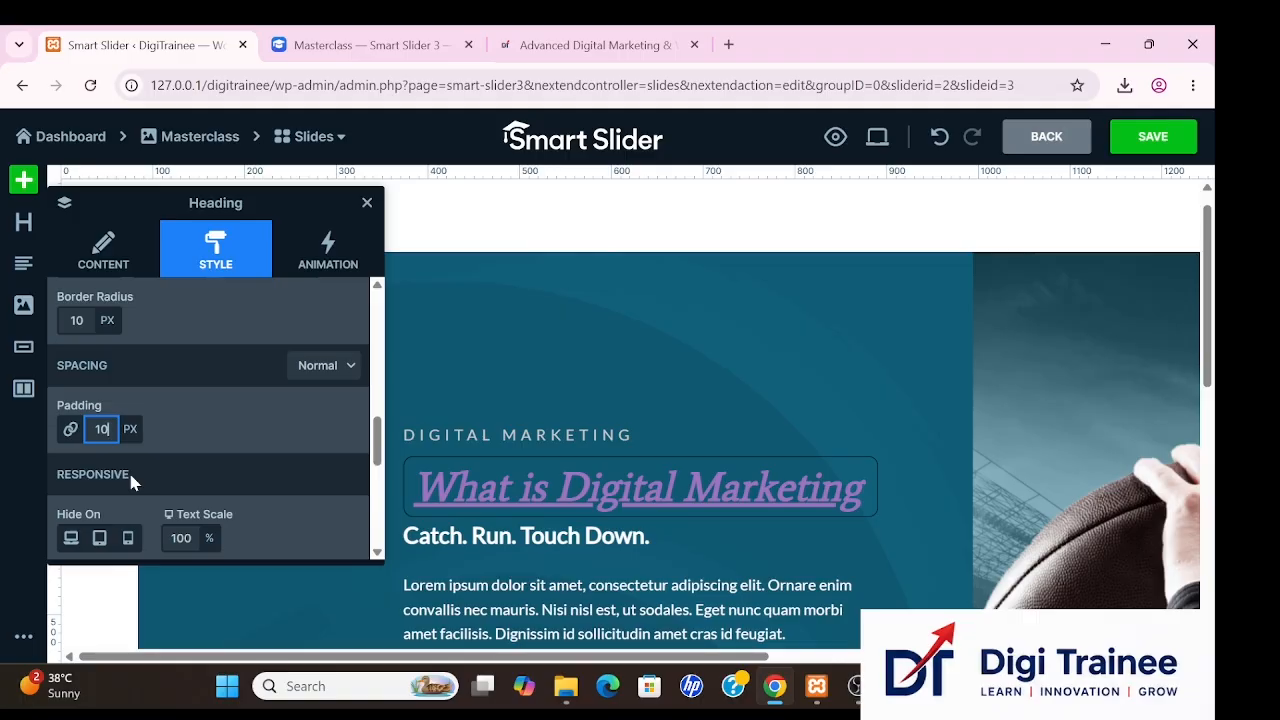
scroll(130, 482, down, 1)
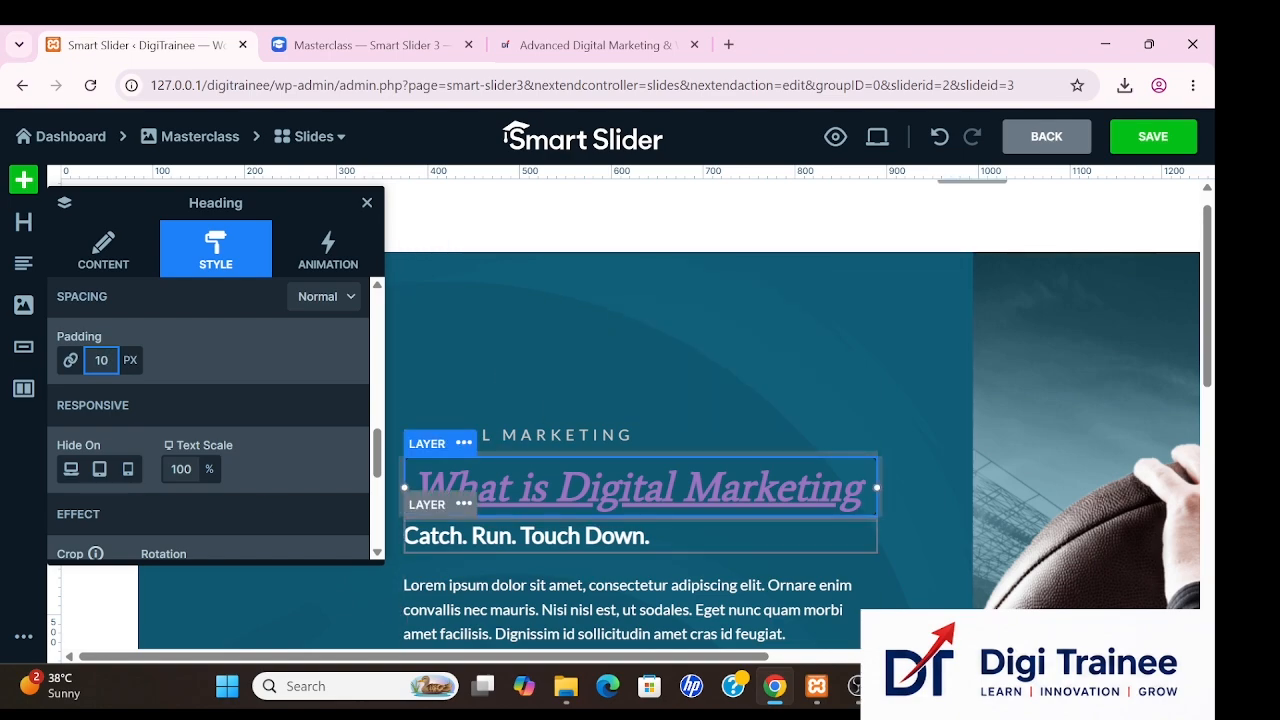
click(129, 470)
Preview the slide in the mobile and tablet views and return to the desktop view.
mouse_move(877, 145)
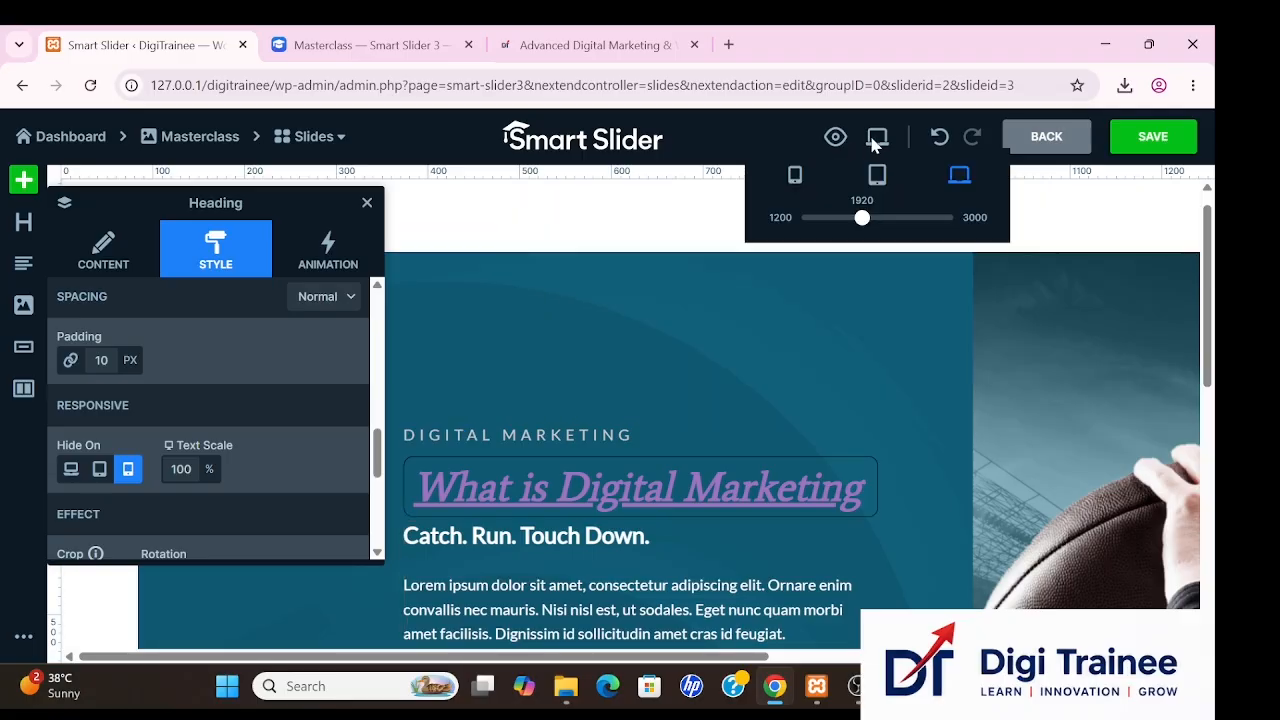
click(796, 176)
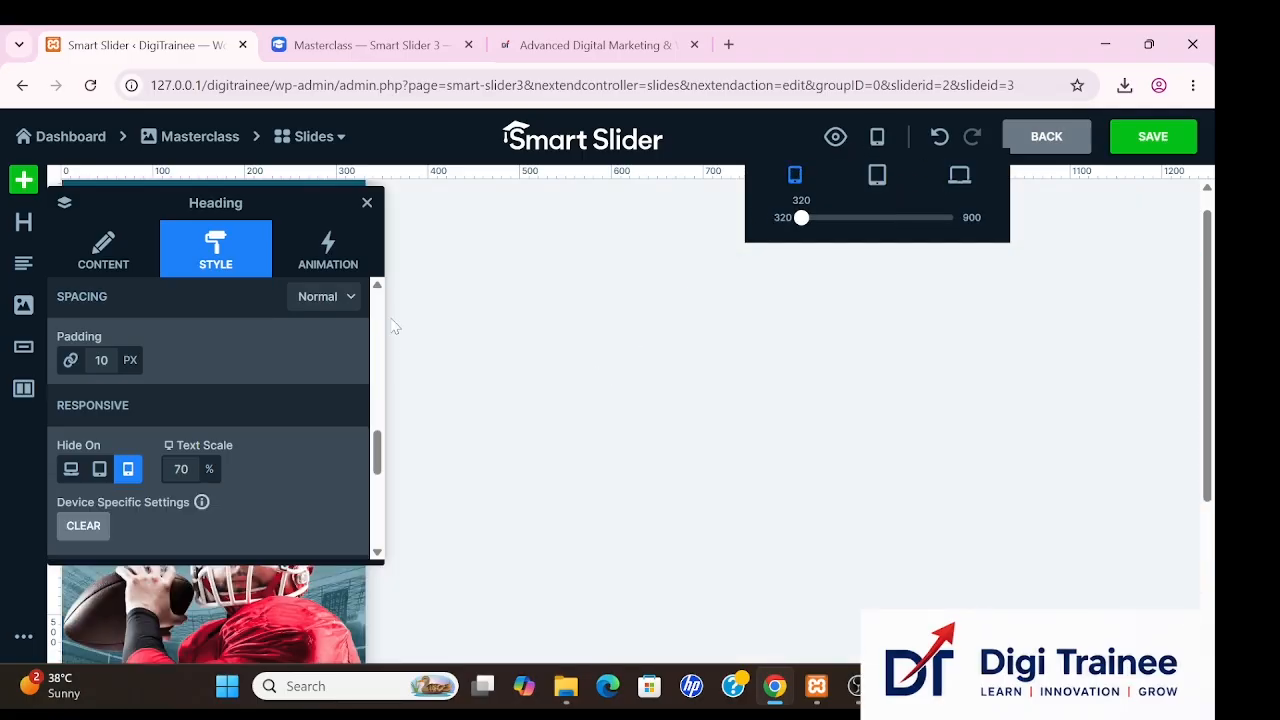
drag(292, 206, 742, 185)
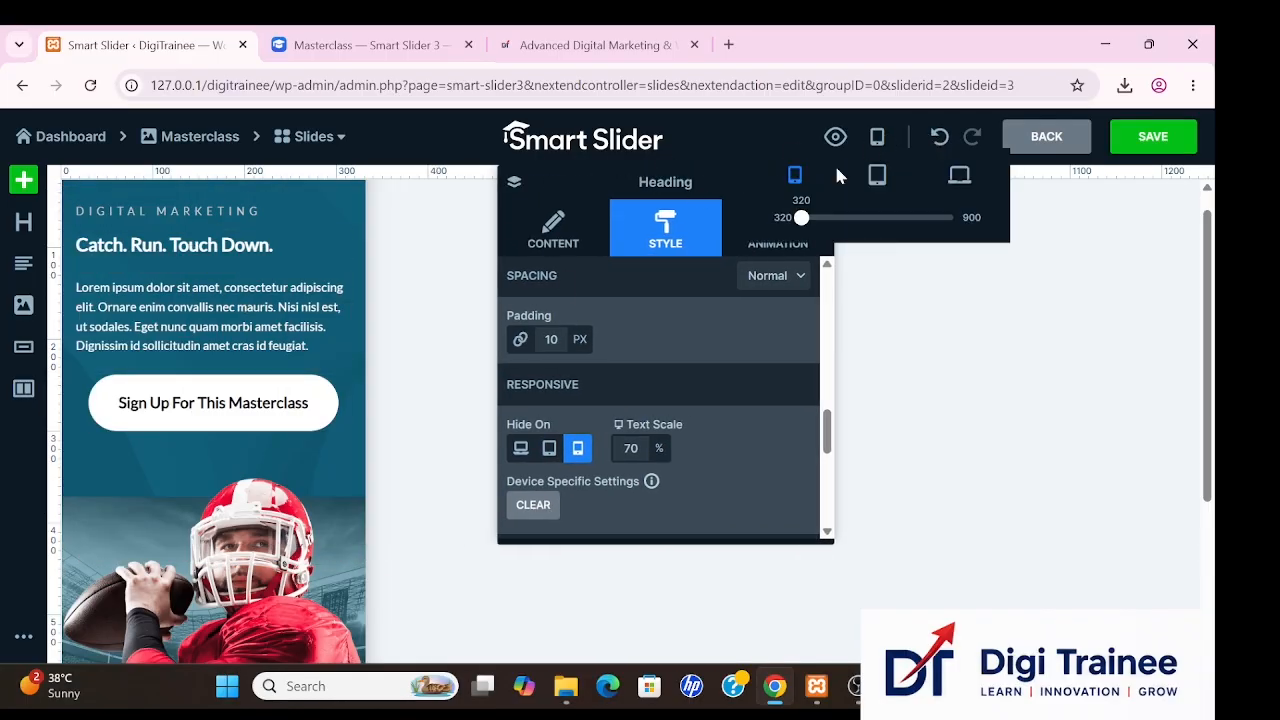
click(876, 177)
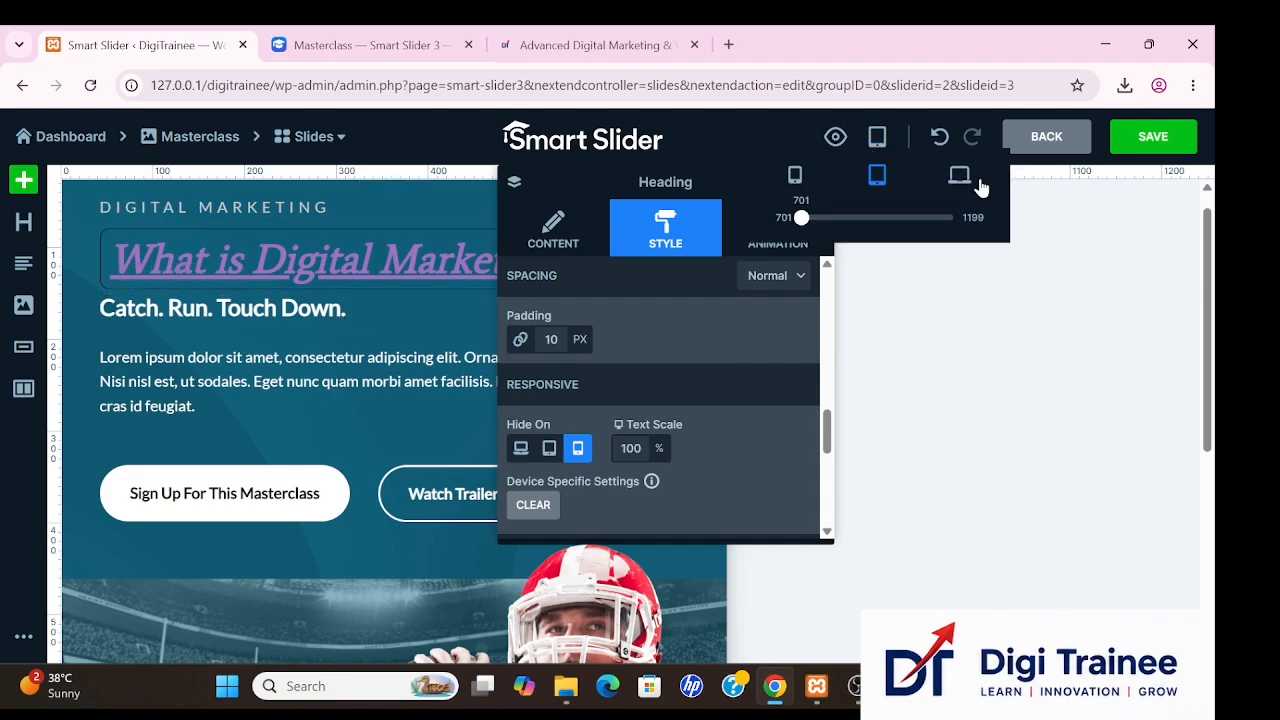
click(946, 186)
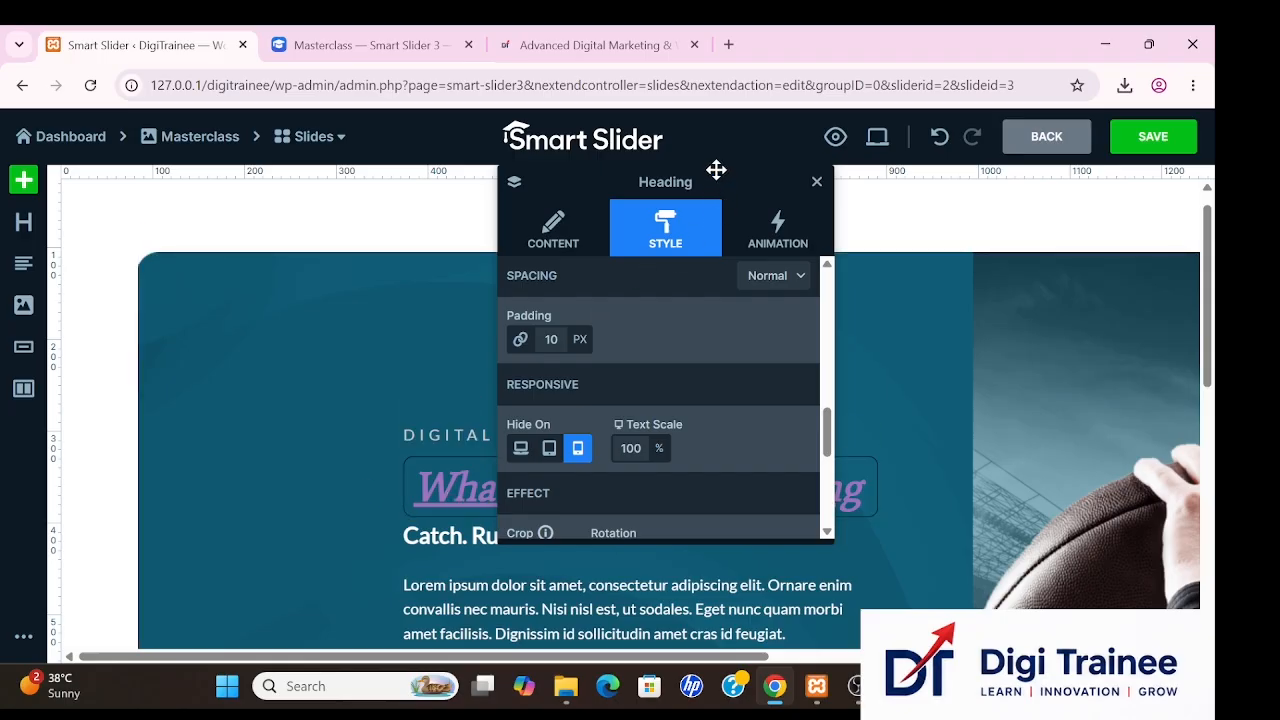
drag(716, 170, 274, 166)
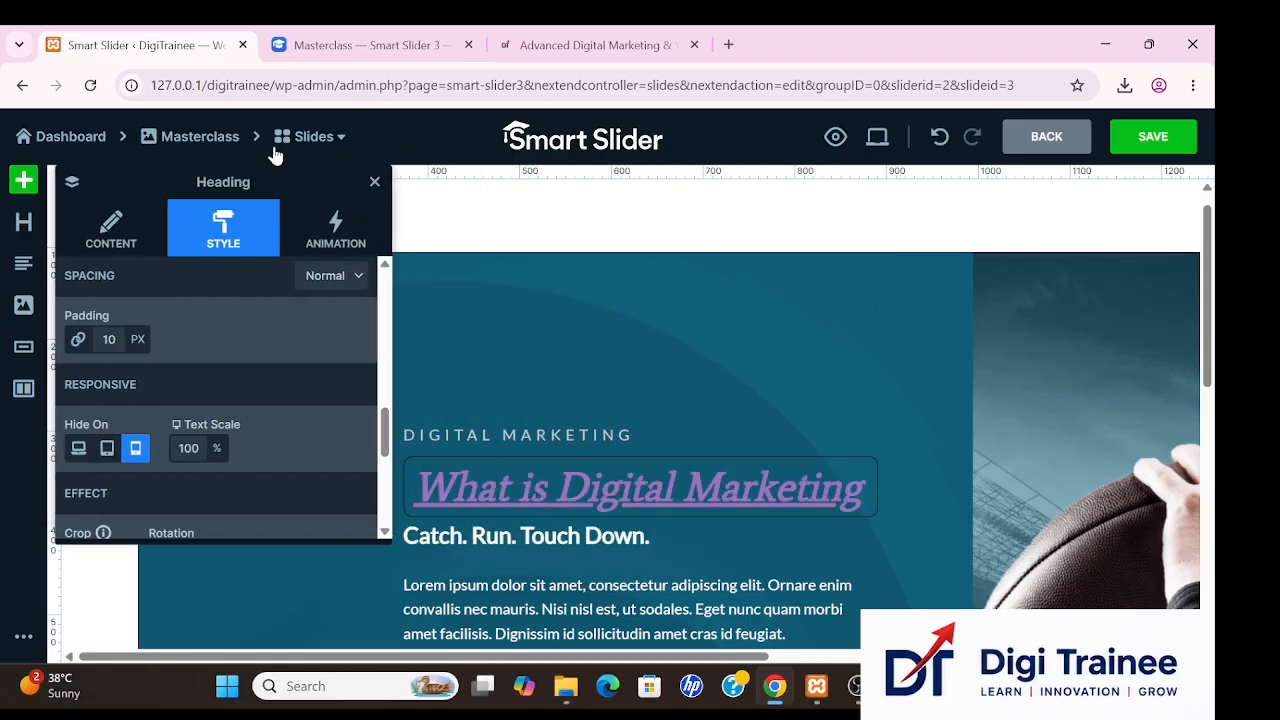
Set the main heading's crop effect to On.
scroll(169, 467, down, 3)
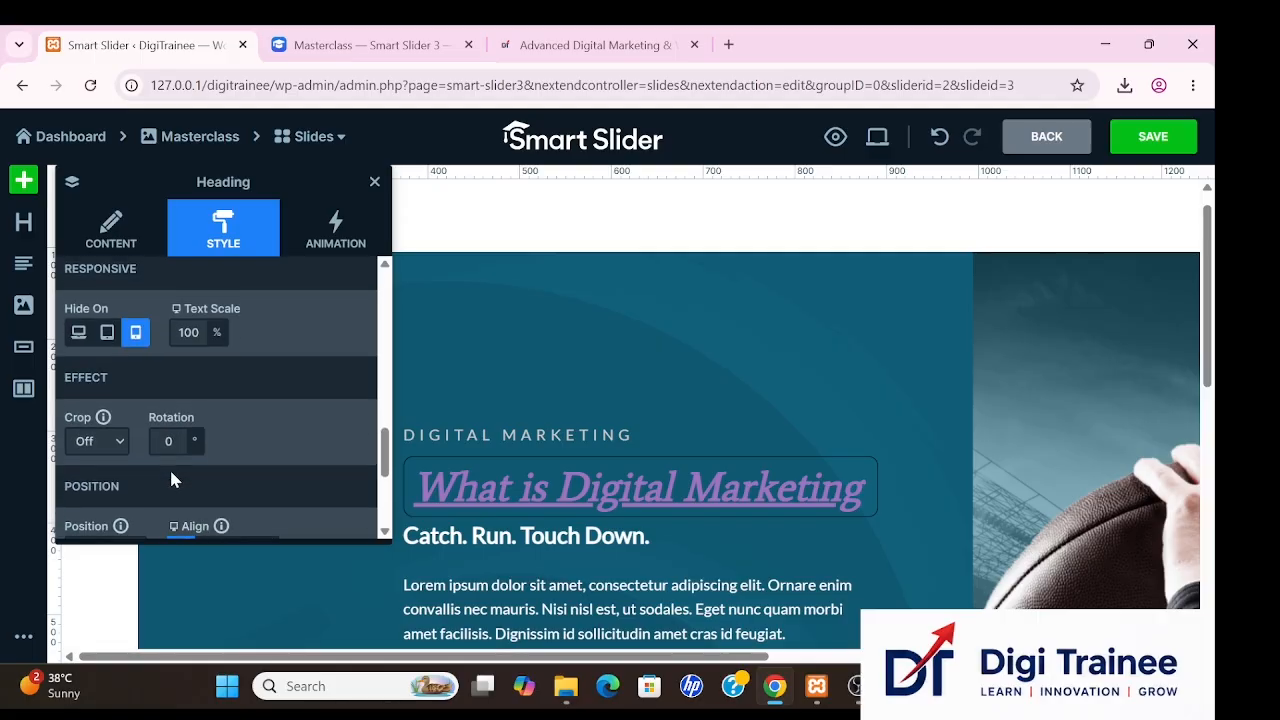
click(115, 388)
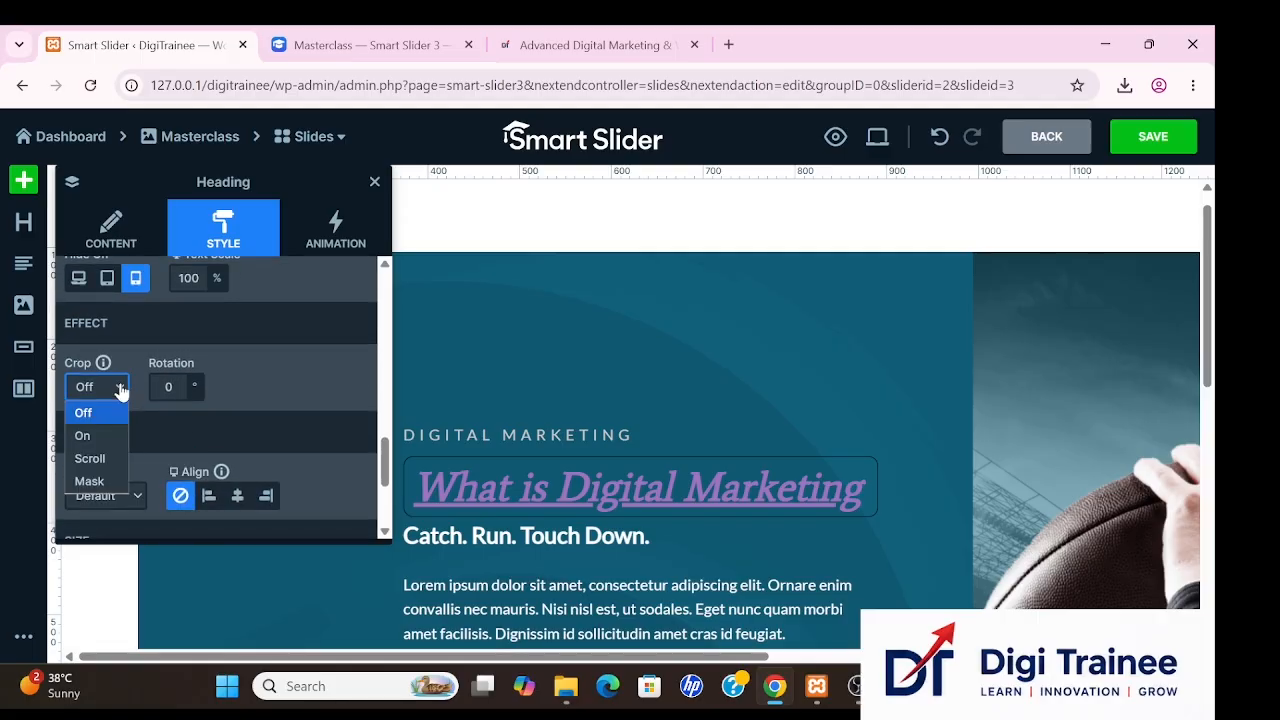
click(86, 437)
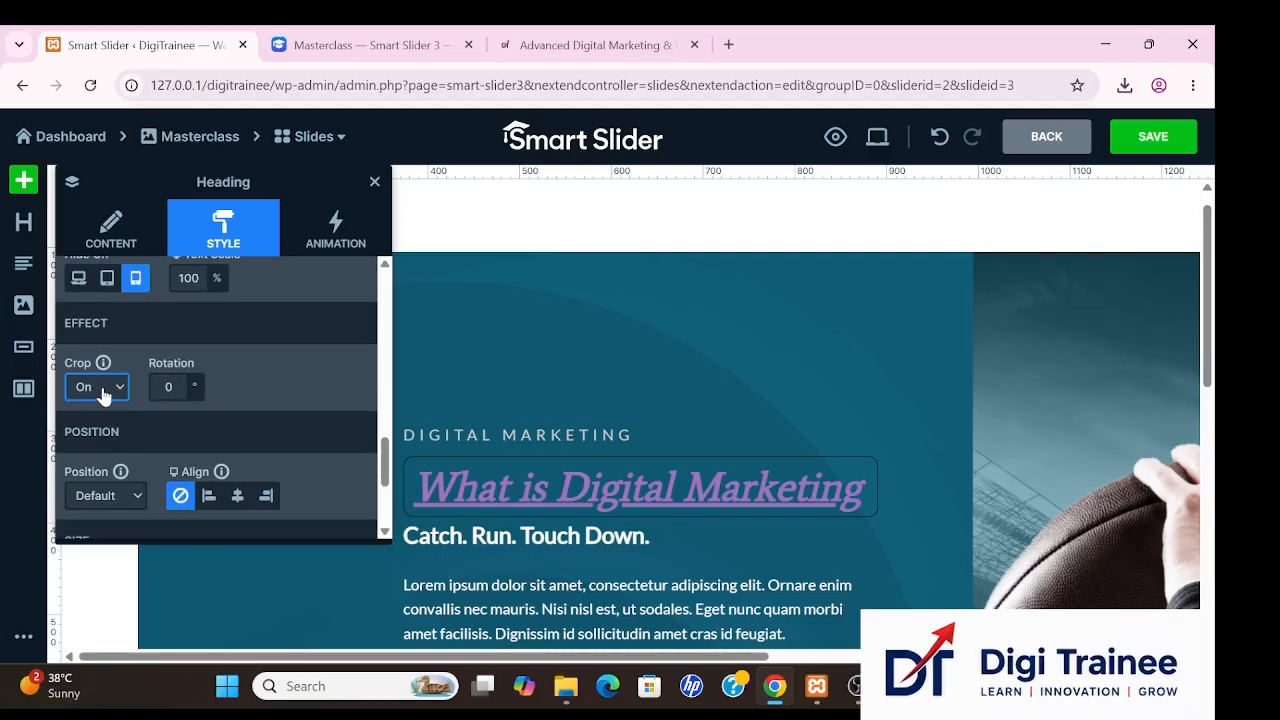
Try rotating the main heading to 90 degrees.
click(172, 387)
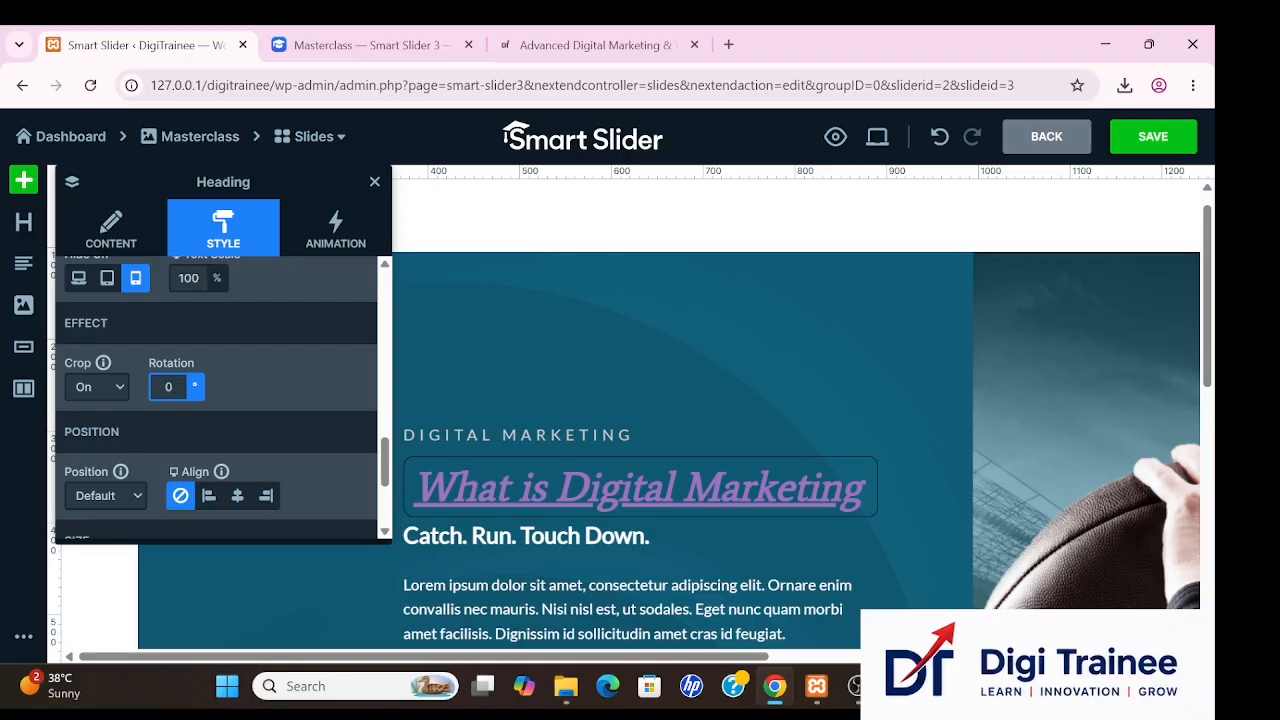
key(BackSpace)
text(80)
key(Return)
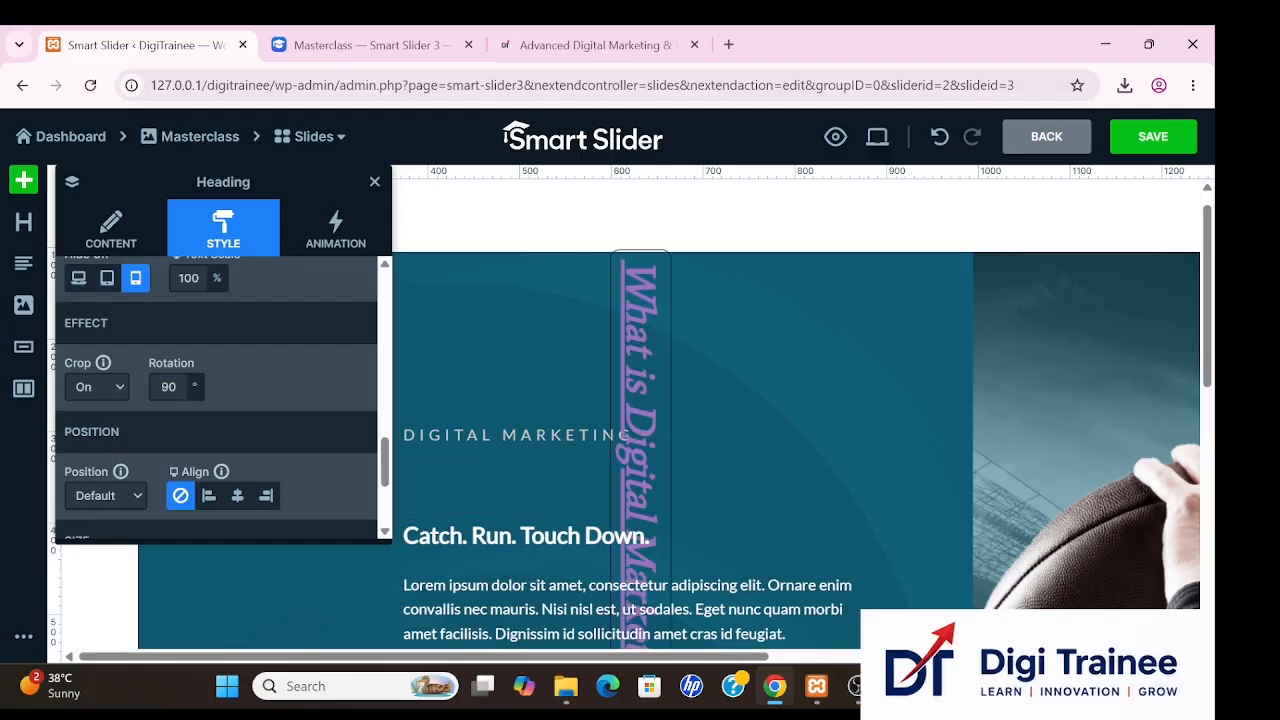
Undo the accidental deletion of the slide's layers and the main heading's rotation.
key(BackSpace)
key(BackSpace)
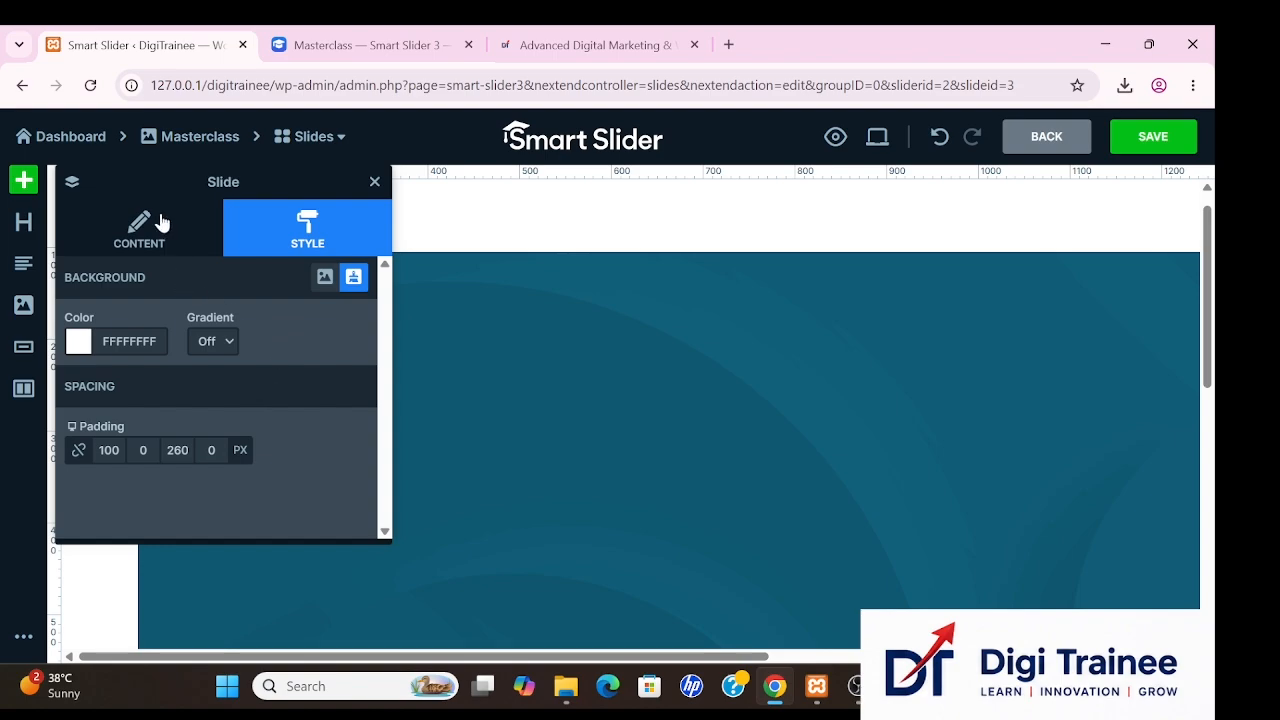
key(ctrl+z)
key(ctrl+z)
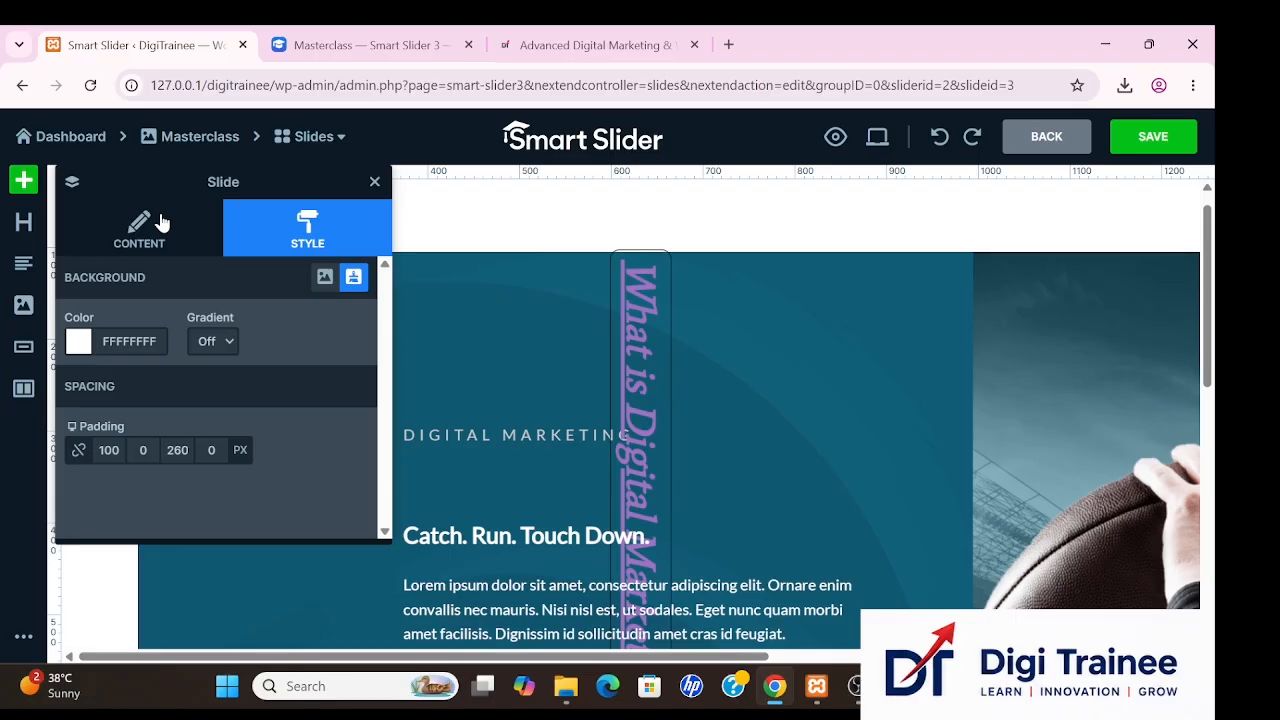
key(ctrl+z)
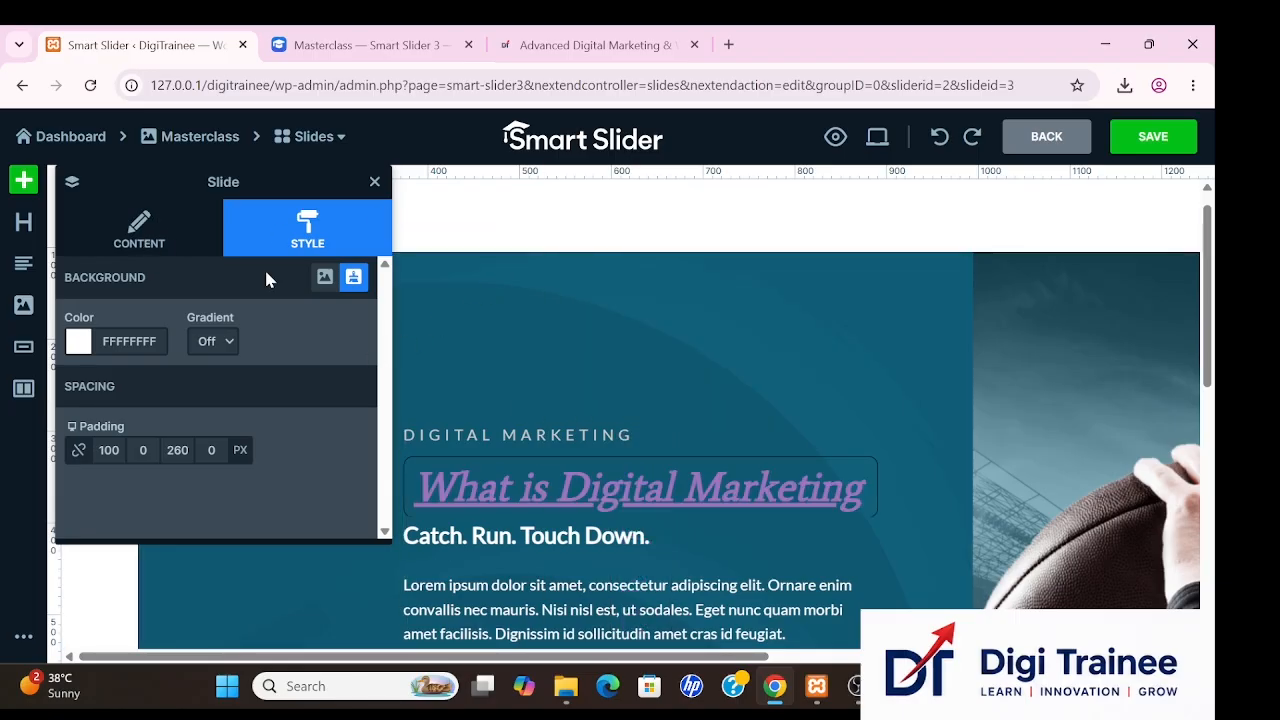
Review the main heading's remaining style settings, including position, size and advanced options, and its animation options.
click(508, 494)
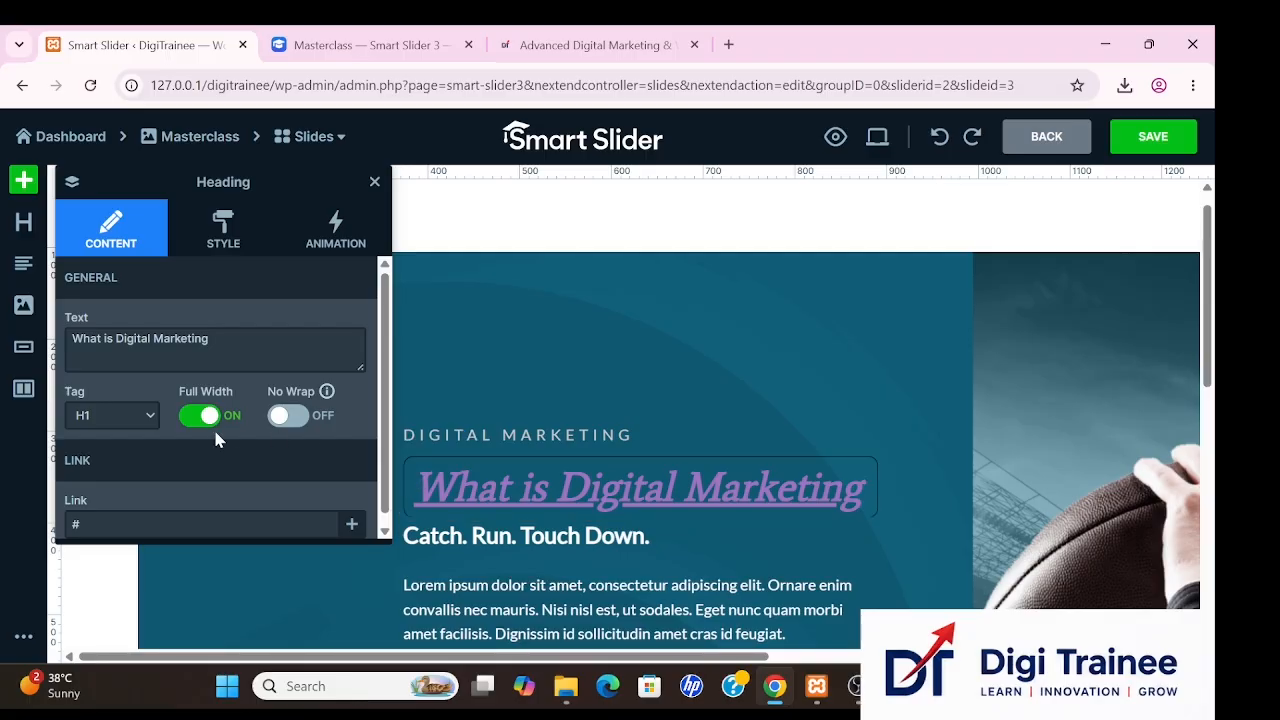
click(235, 228)
scroll(250, 365, down, 5)
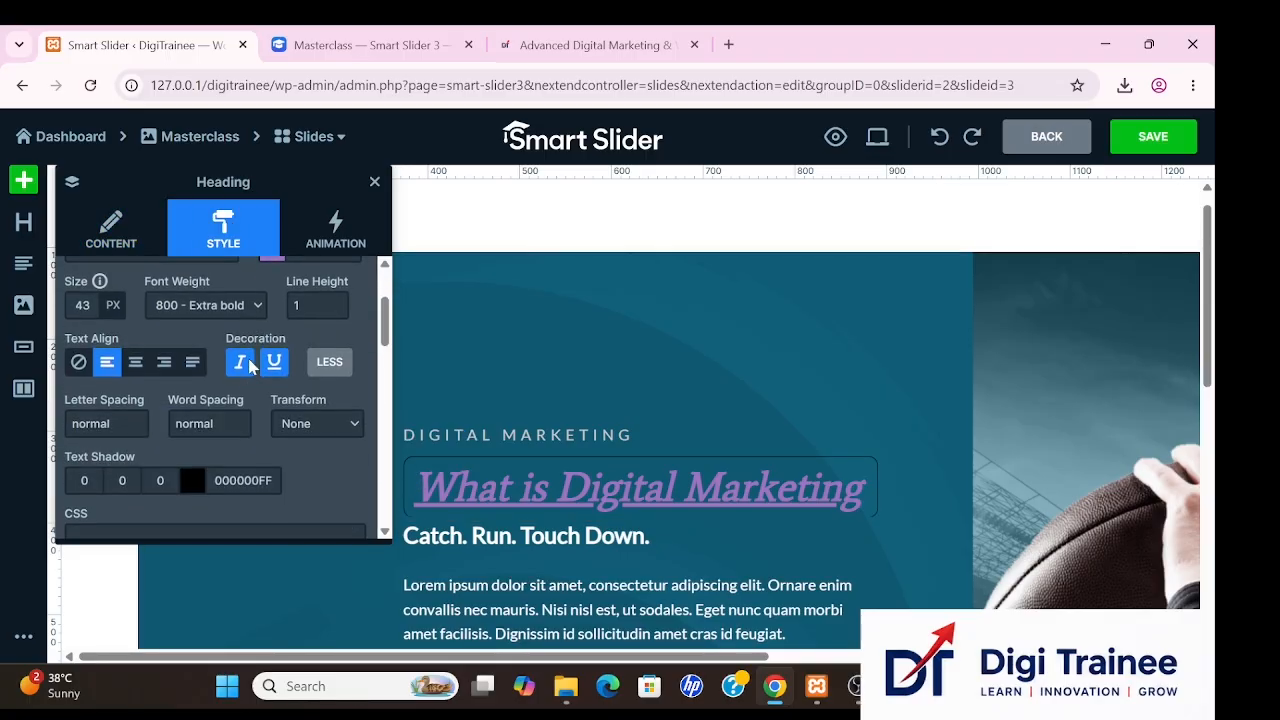
scroll(250, 366, down, 8)
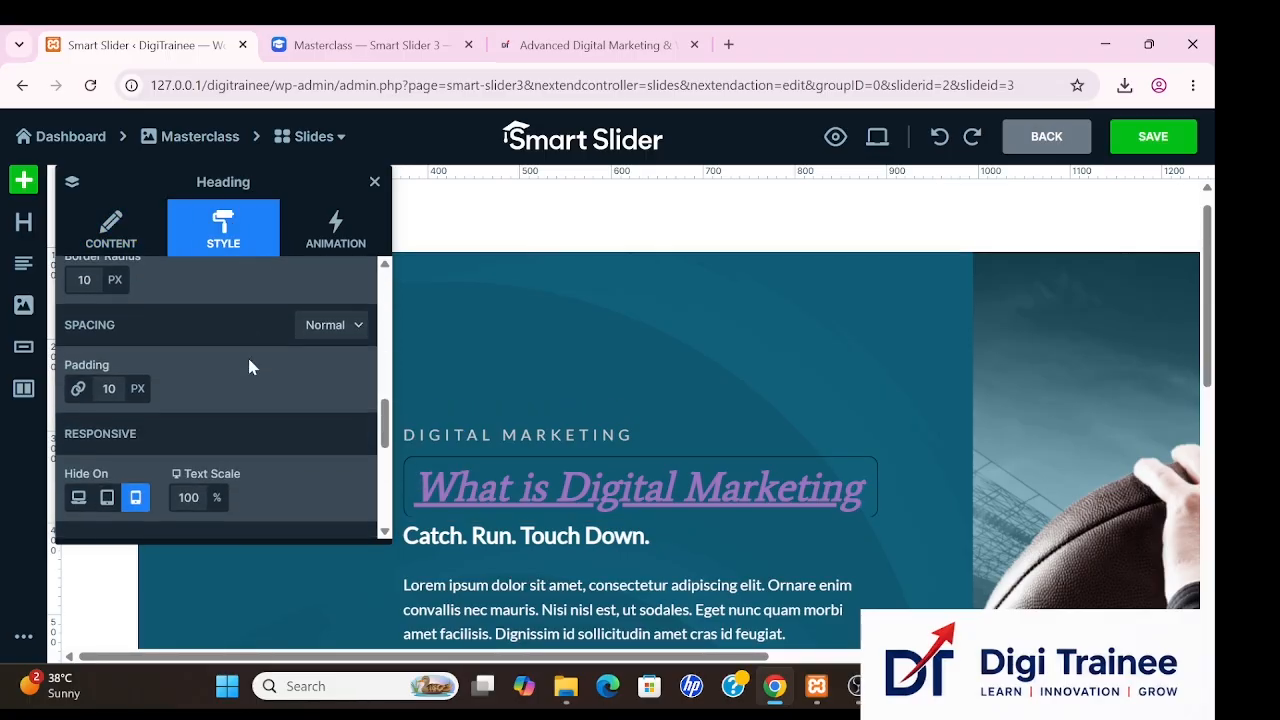
scroll(250, 366, down, 5)
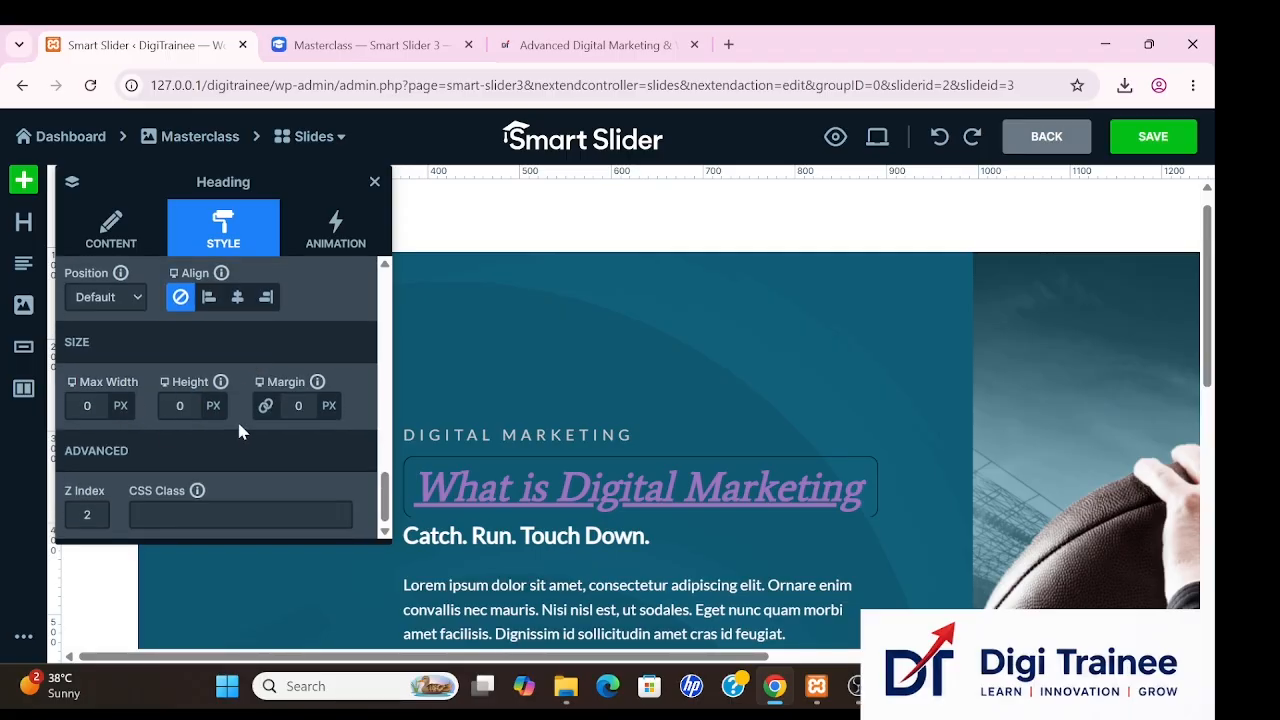
click(335, 244)
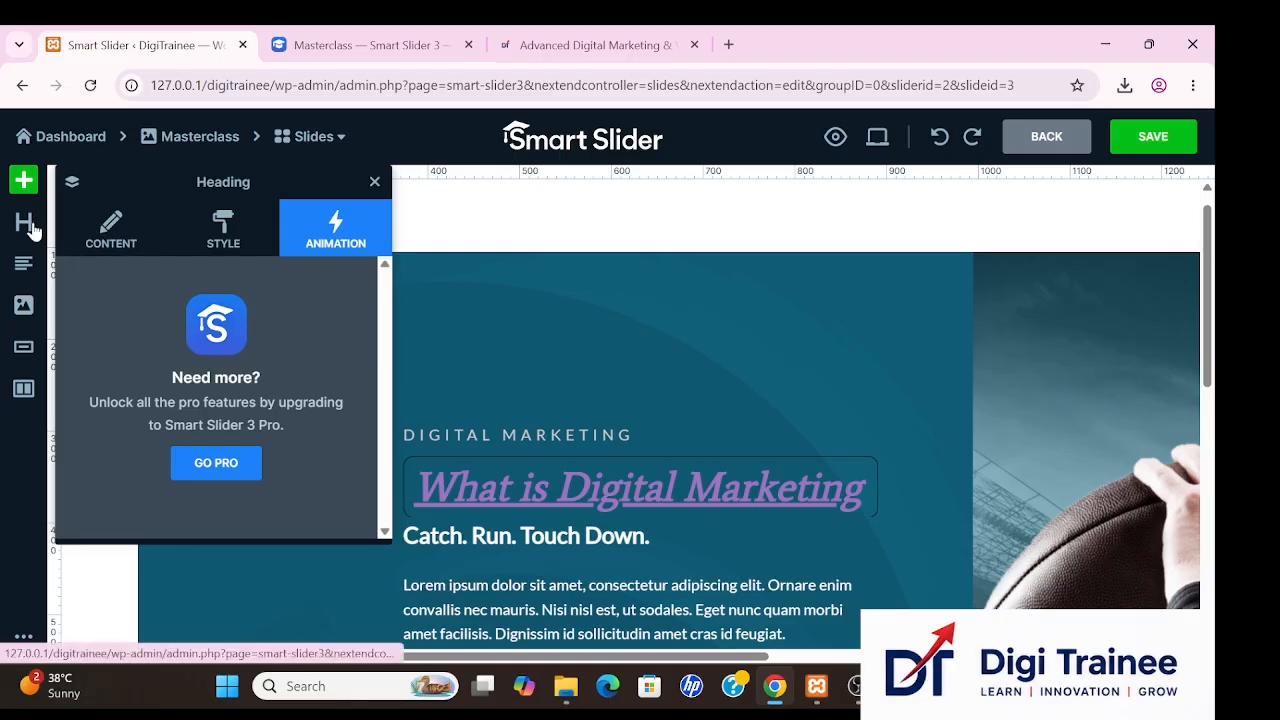
Add an image layer to the slide's text column.
click(24, 306)
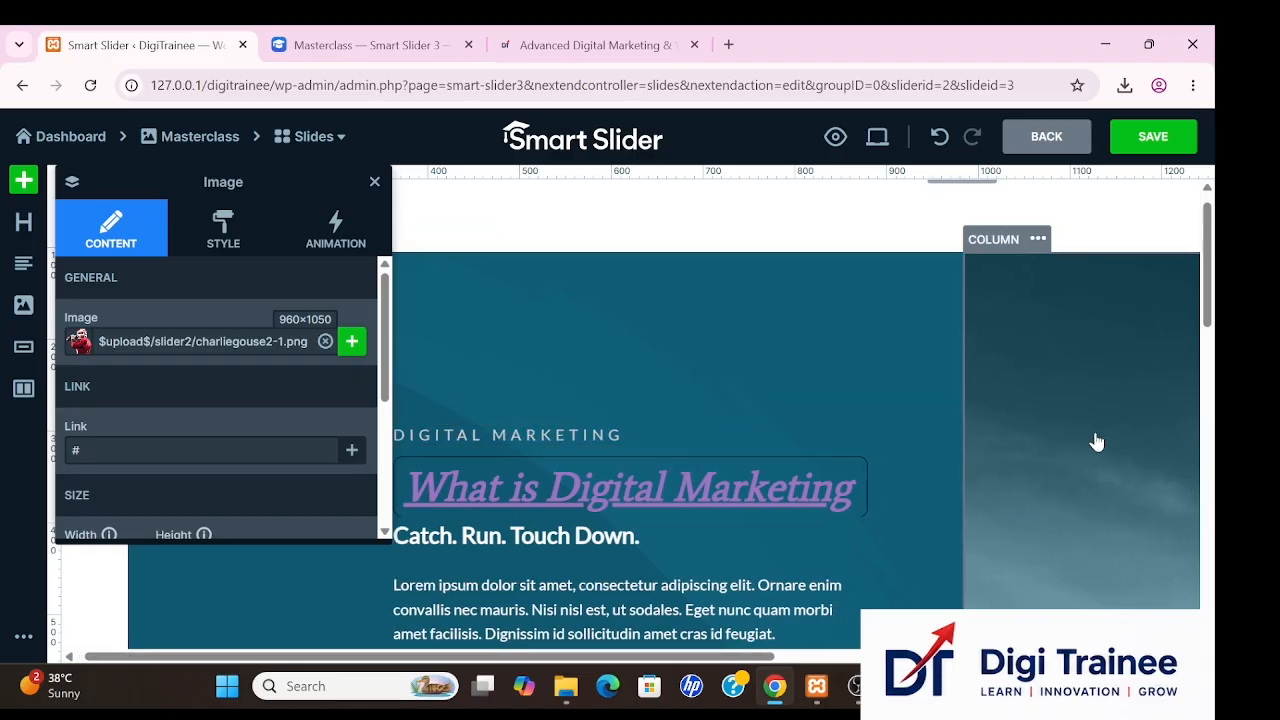
scroll(1094, 442, right, 7)
scroll(1096, 442, left, 7)
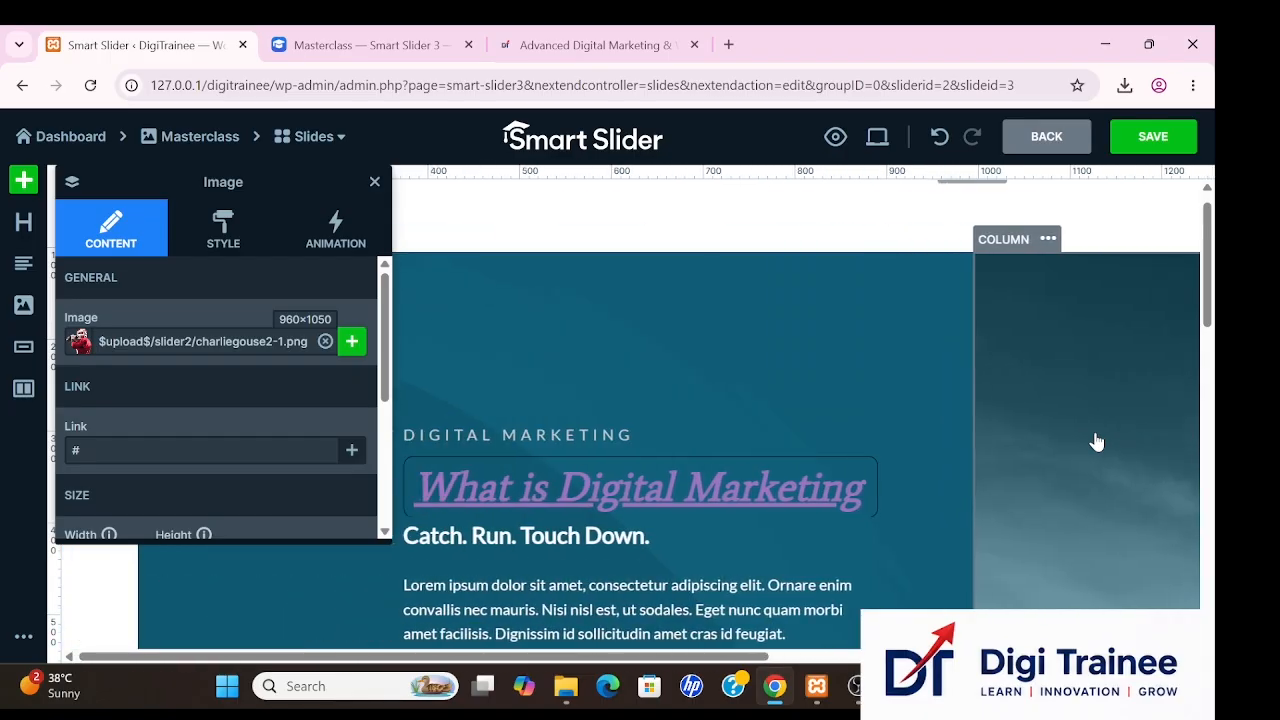
scroll(1096, 442, down, 4)
ctrl+scroll(1096, 442, down, 7)
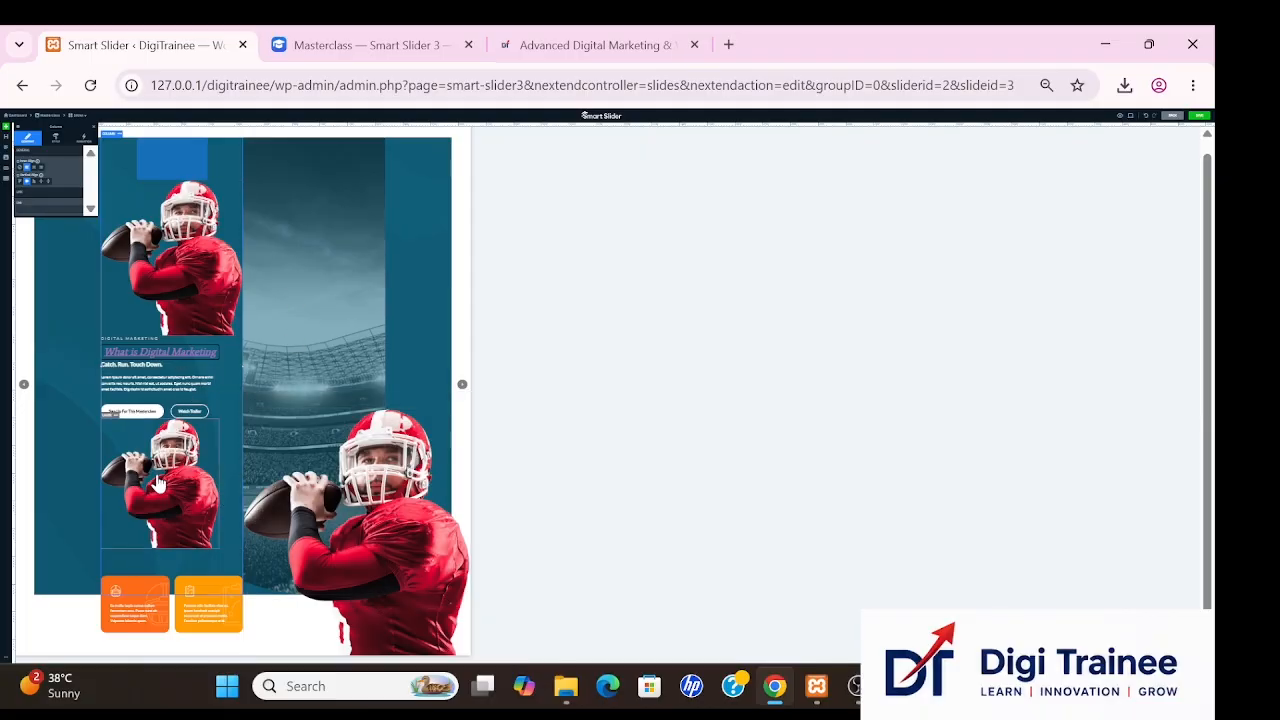
Replace the football player image above the main heading with xampp-install.png from the media library.
click(188, 280)
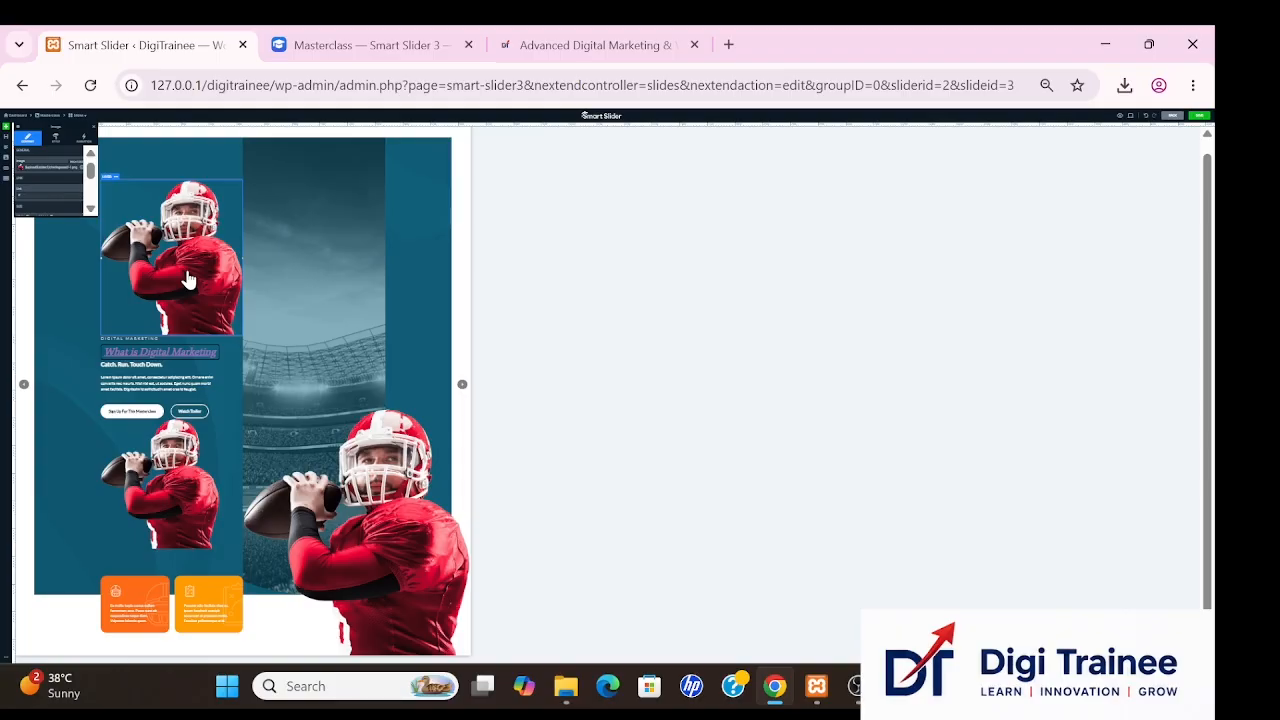
key(ctrl+plus)
key(ctrl+plus)
key(ctrl+plus)
key(ctrl+plus)
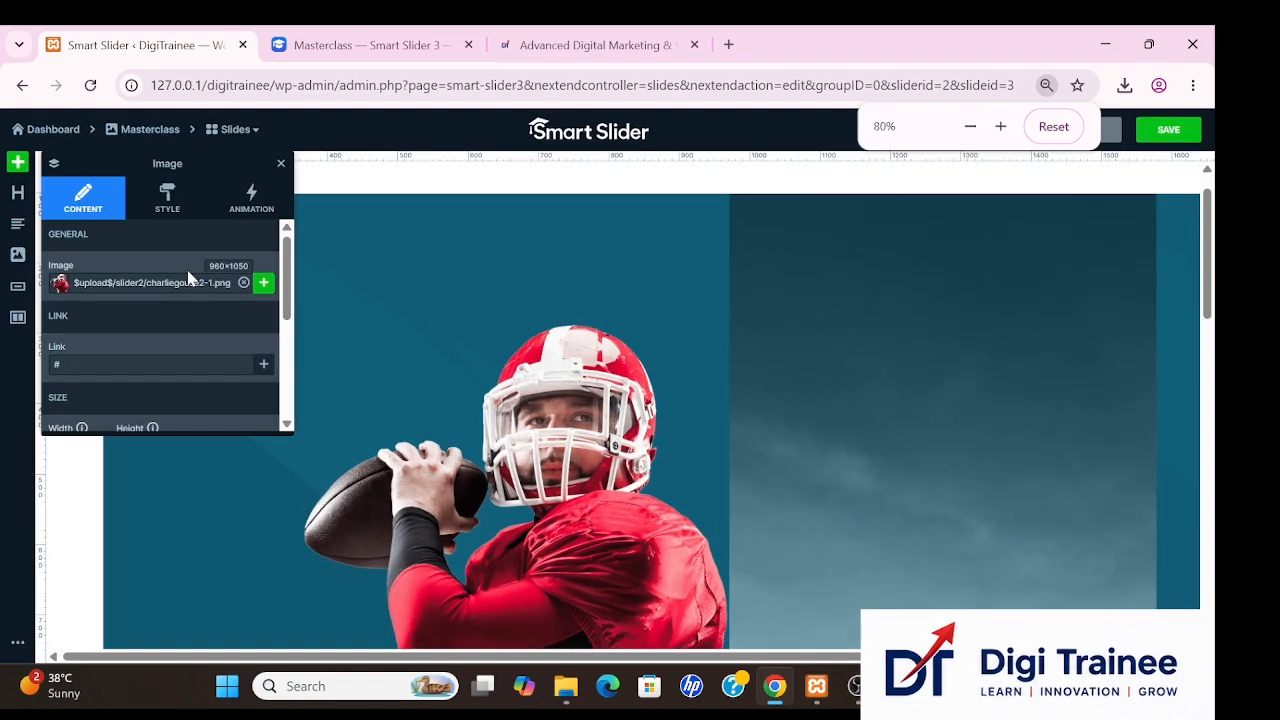
key(ctrl+plus)
key(ctrl+plus)
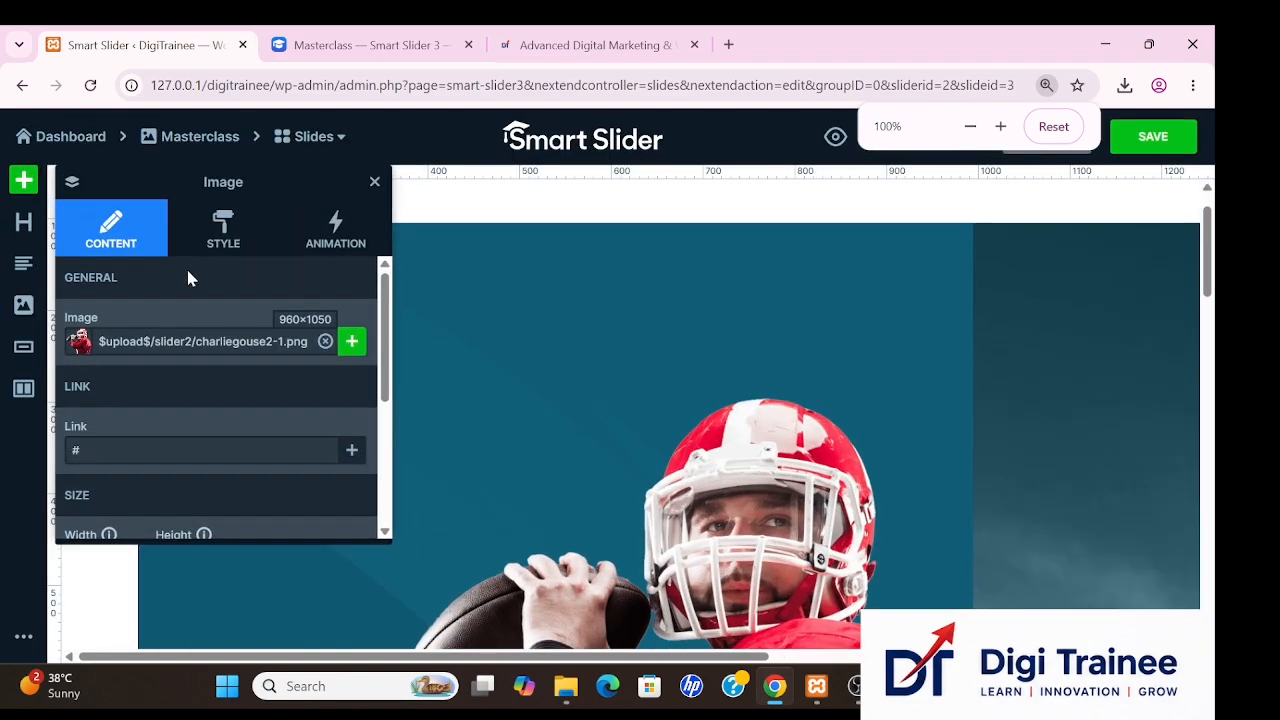
click(325, 342)
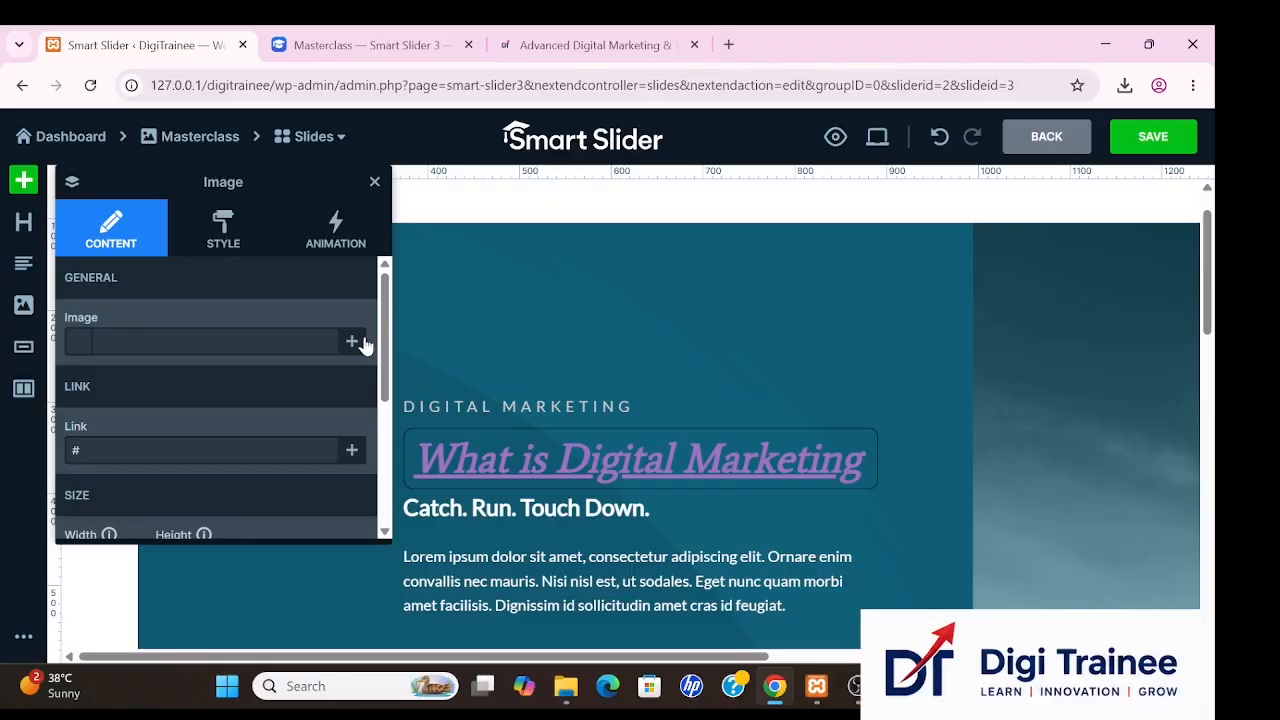
click(352, 341)
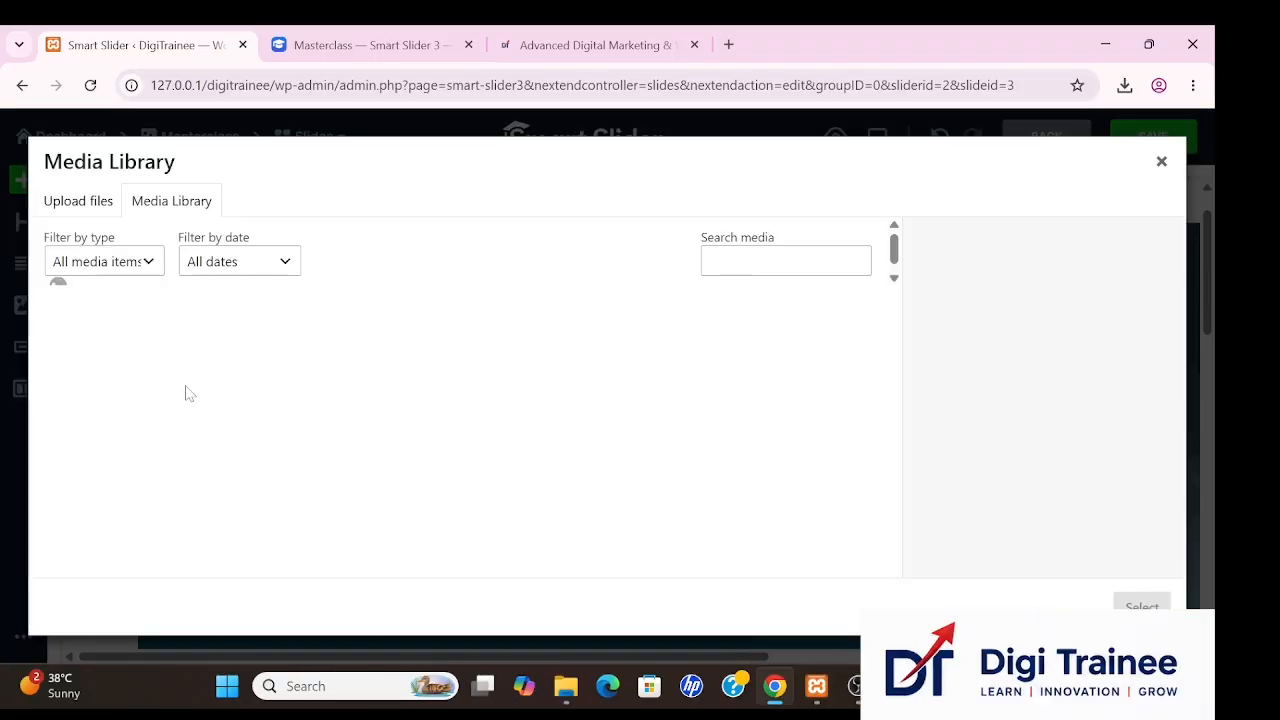
click(366, 402)
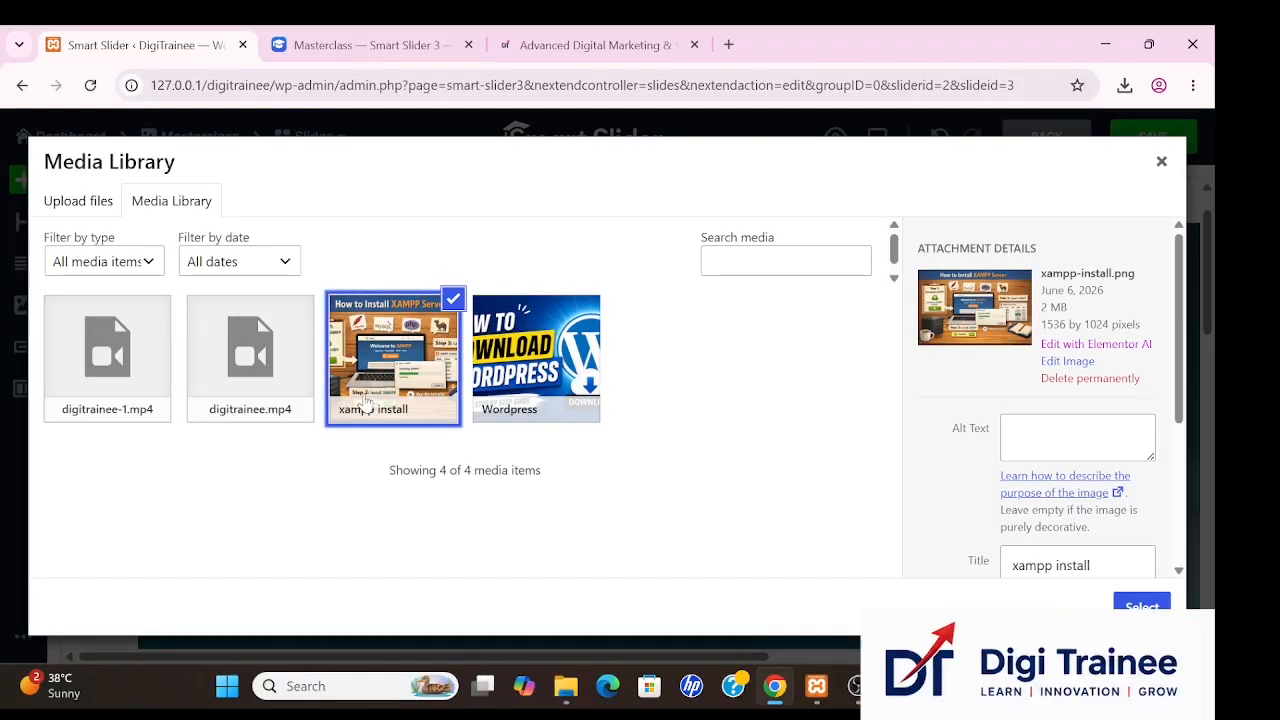
click(1141, 604)
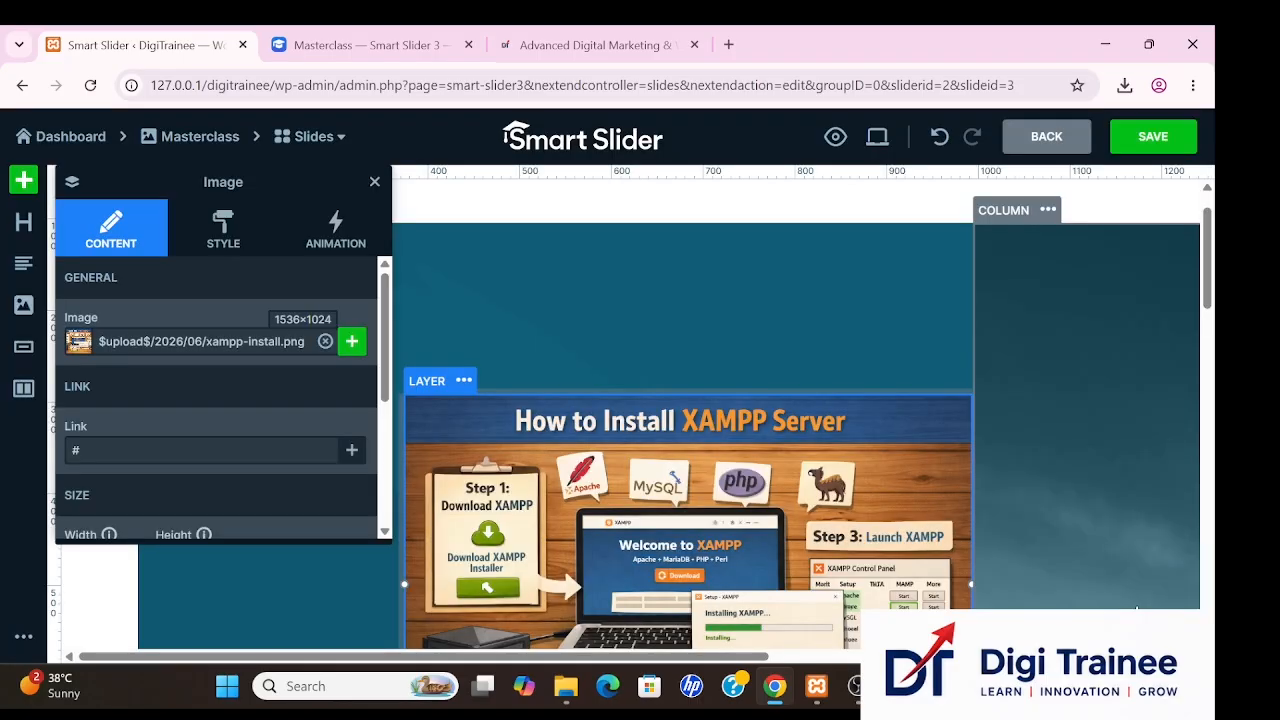
Delete the football player image layer directly below the two buttons in the text column.
scroll(741, 573, down, 8)
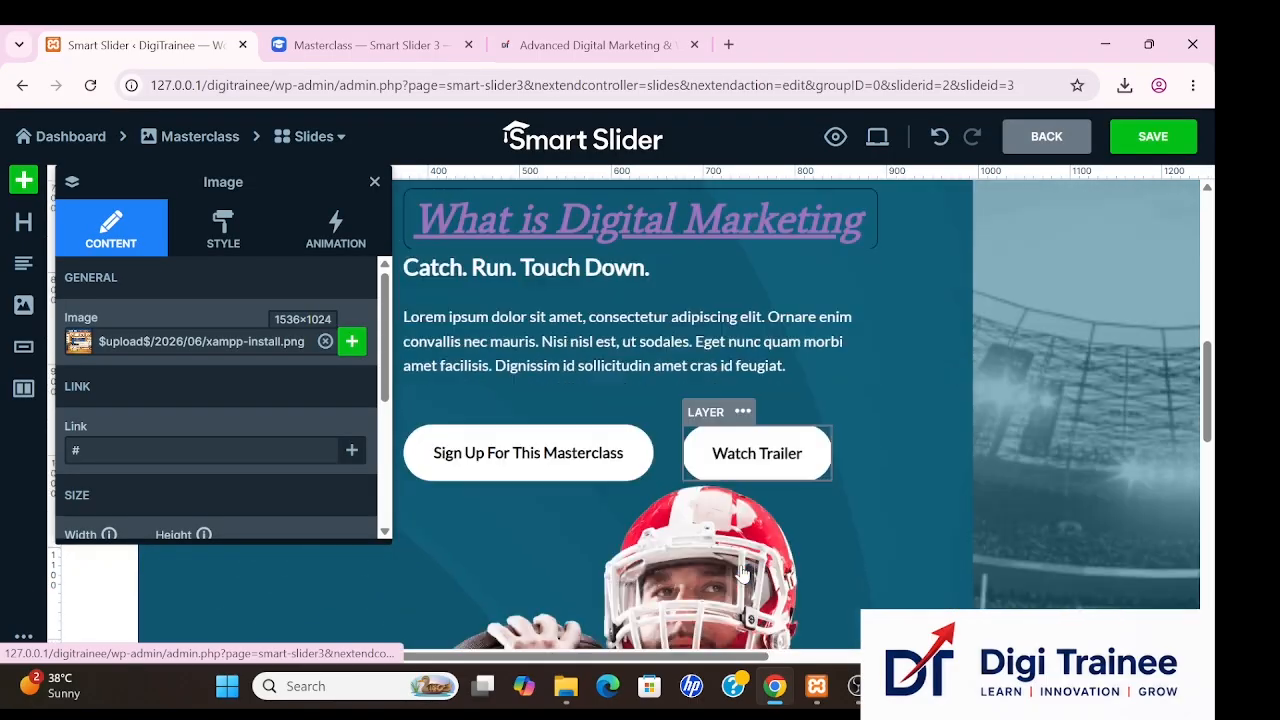
click(714, 520)
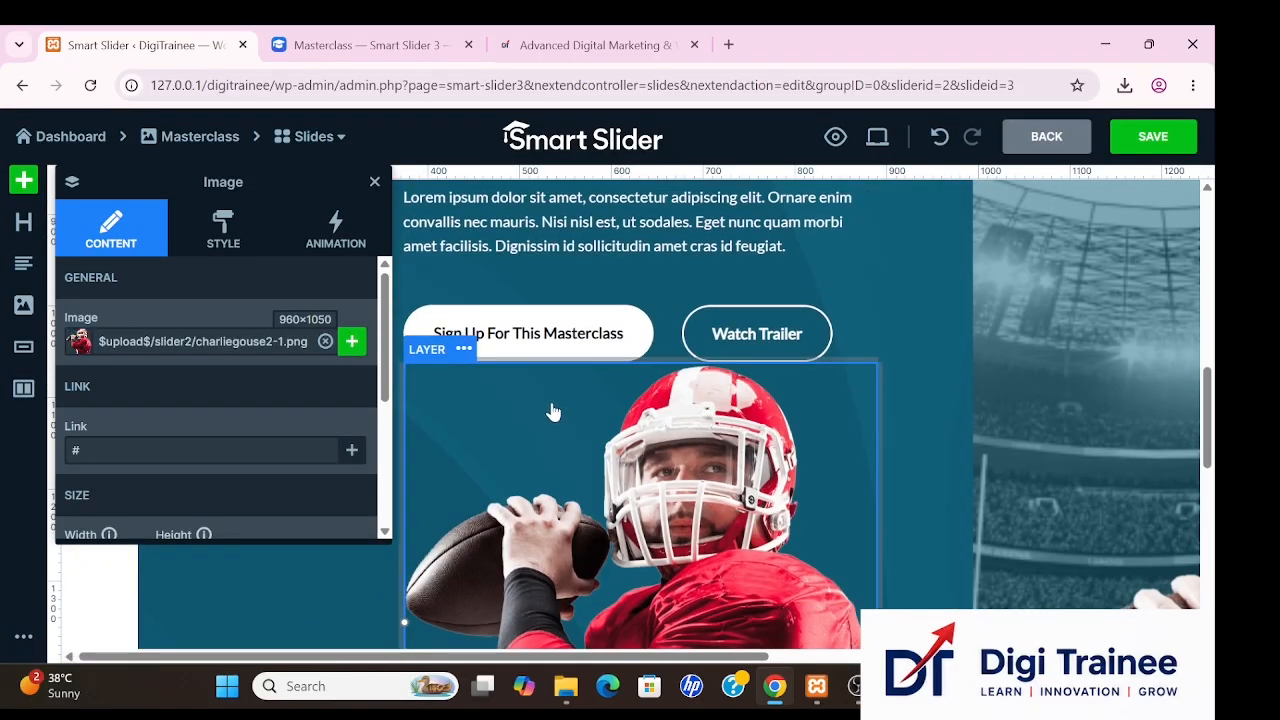
click(464, 350)
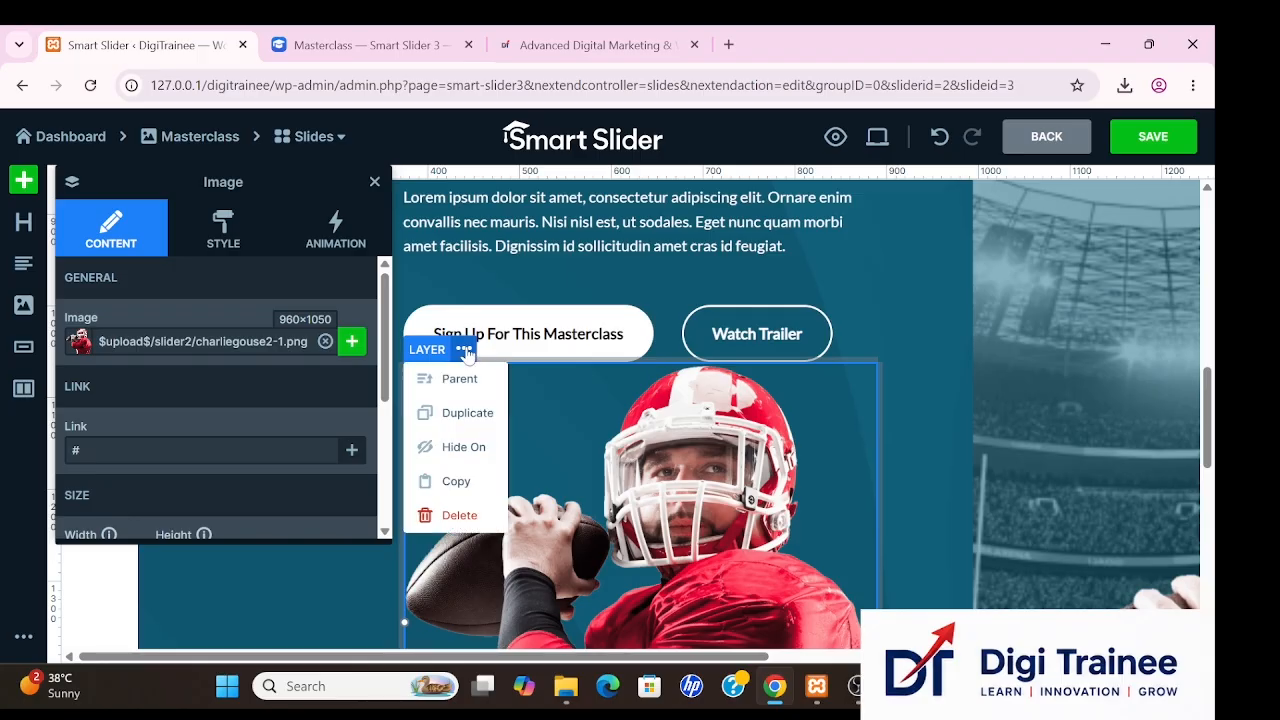
click(459, 514)
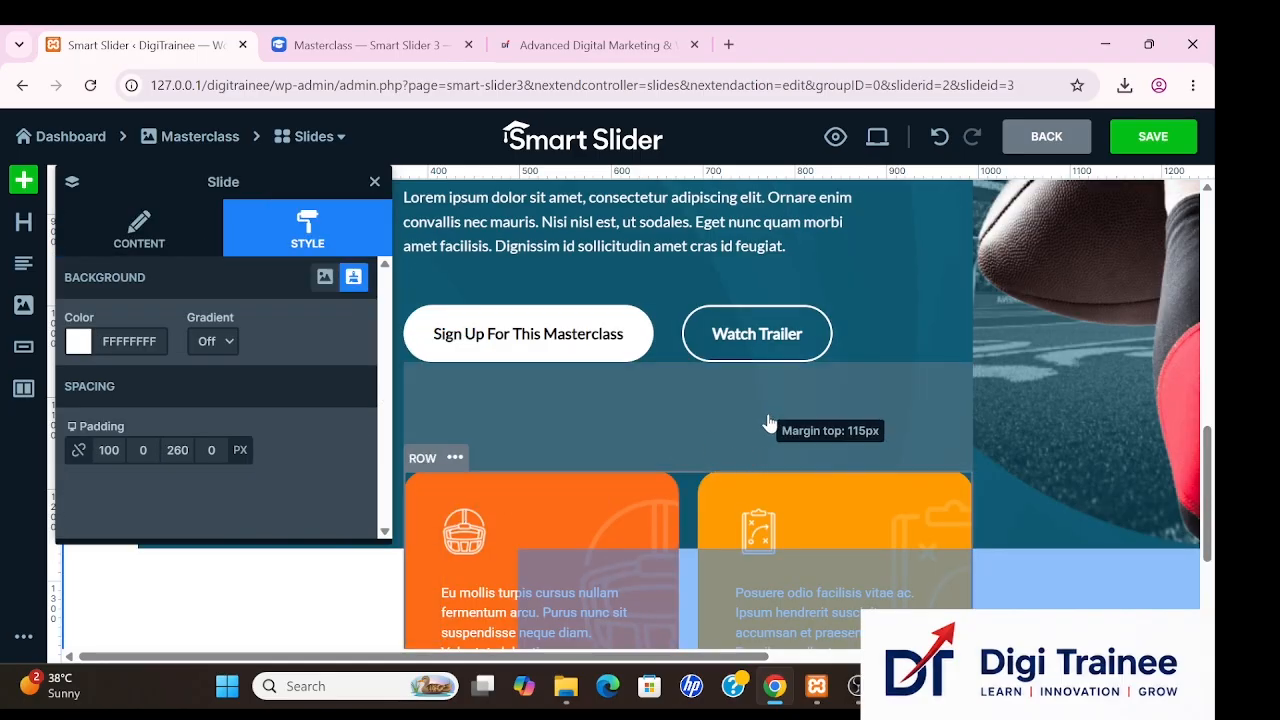
key(ctrl+z)
Delete the XAMPP image layer above the digital marketing heading.
scroll(768, 438, up, 3)
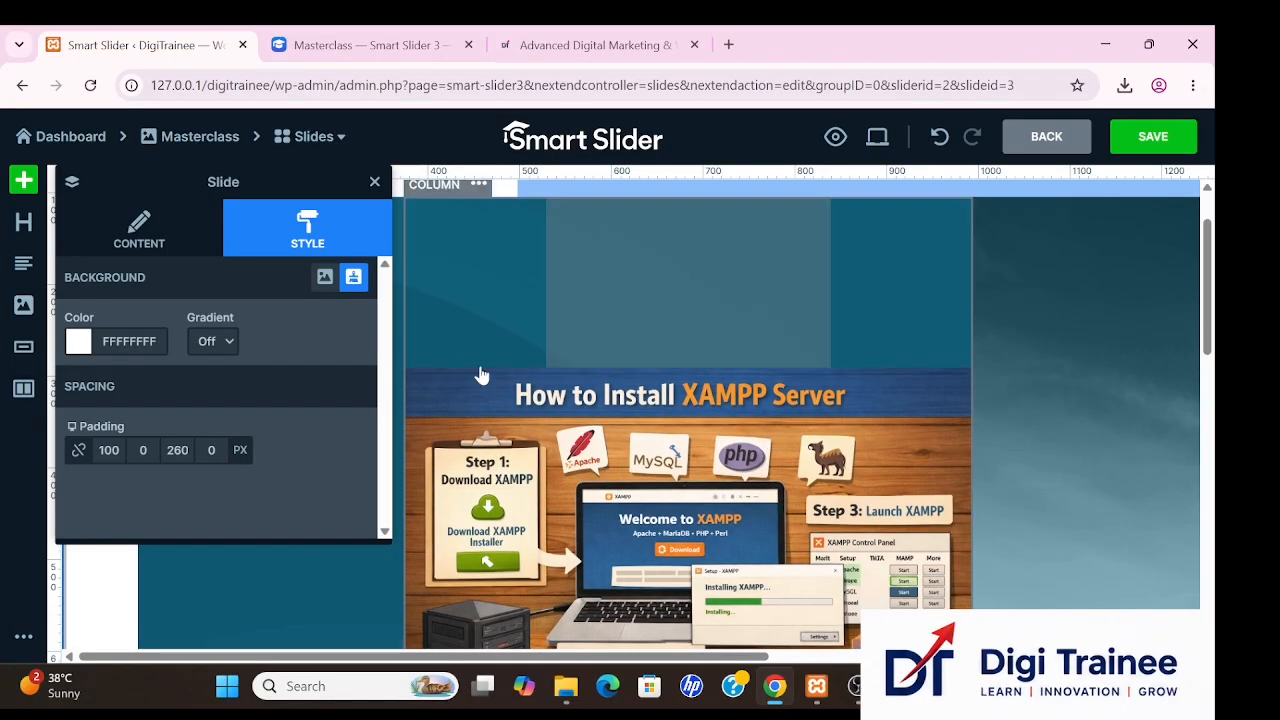
click(465, 356)
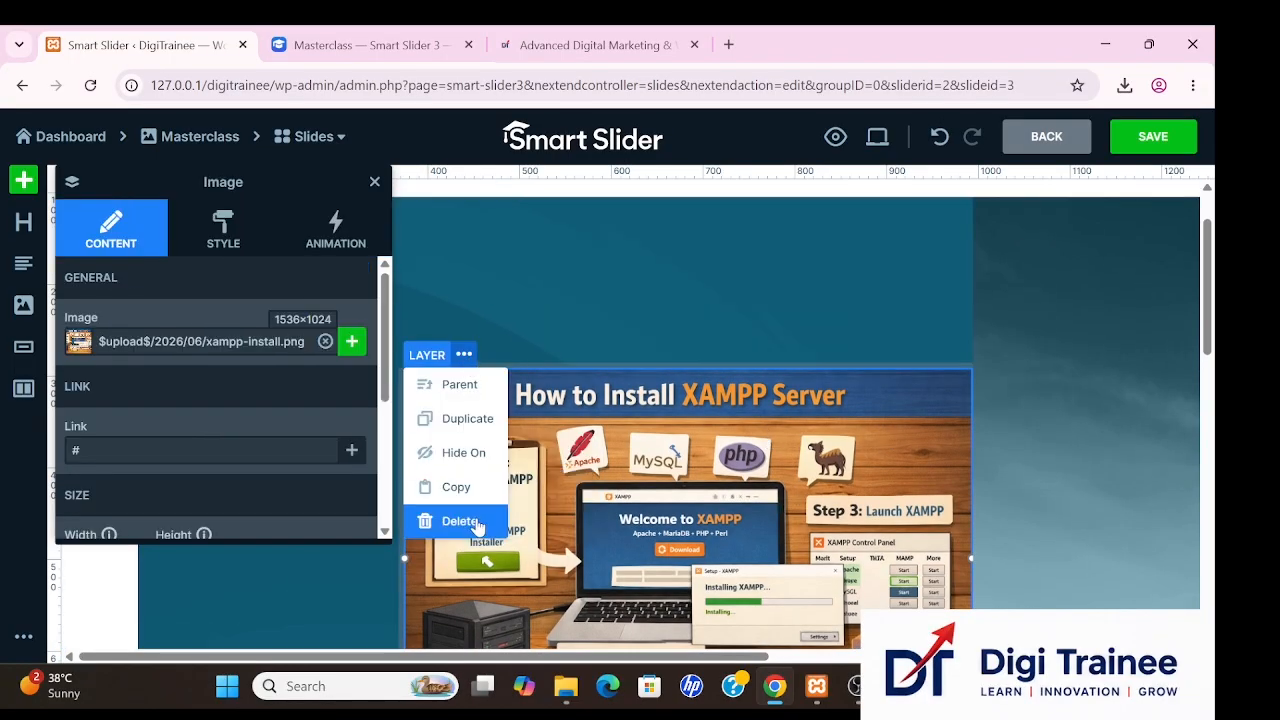
click(470, 522)
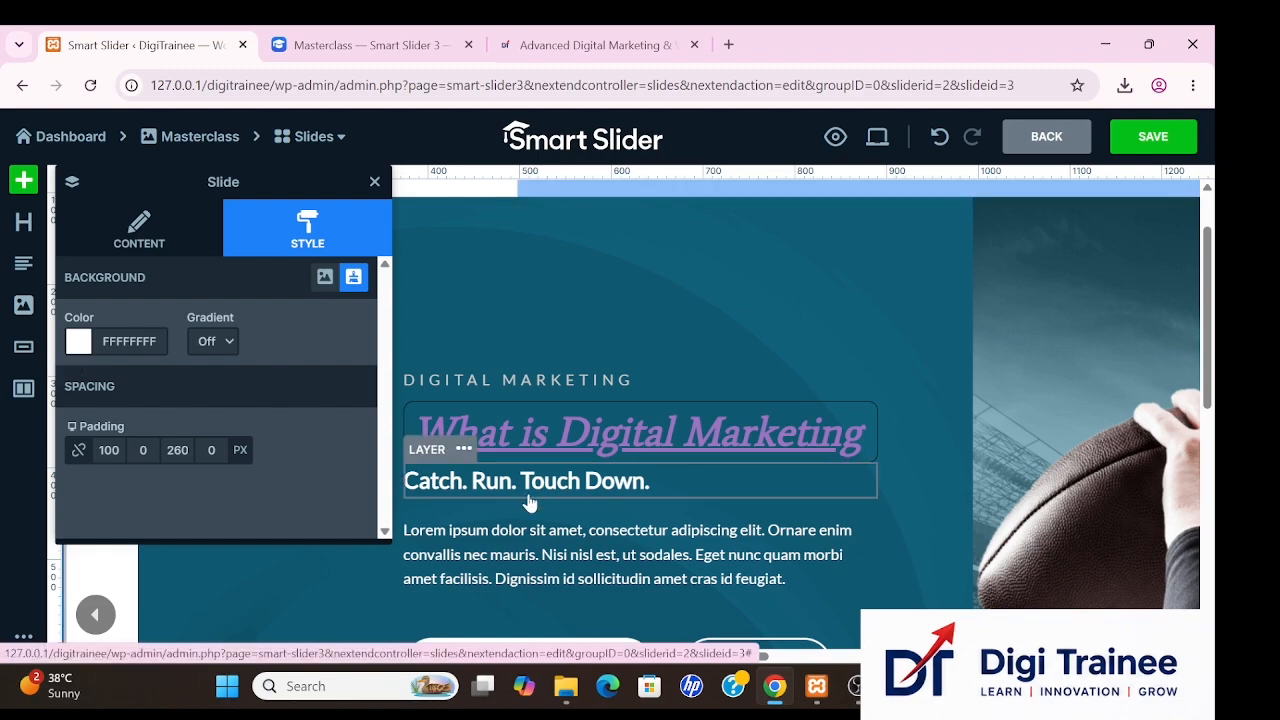
Change the label of the "Watch Trailer" button to "Watch Class".
scroll(530, 505, down, 5)
scroll(533, 503, up, 3)
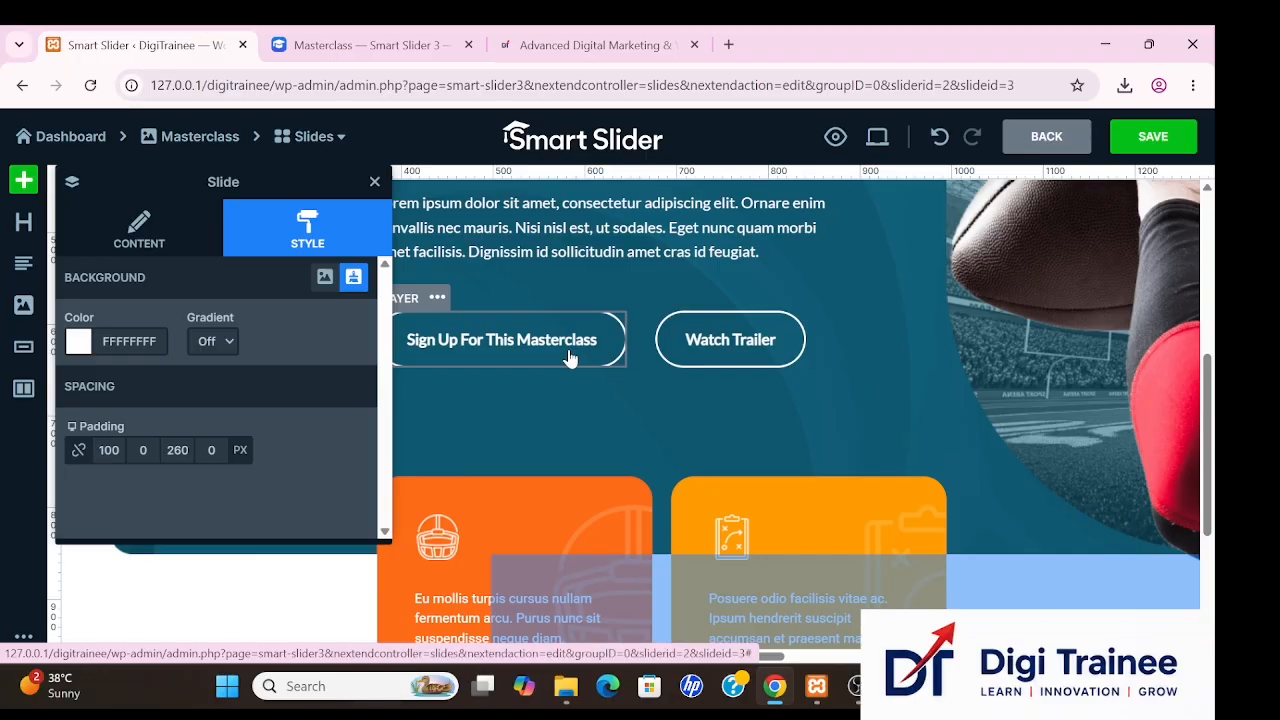
click(715, 358)
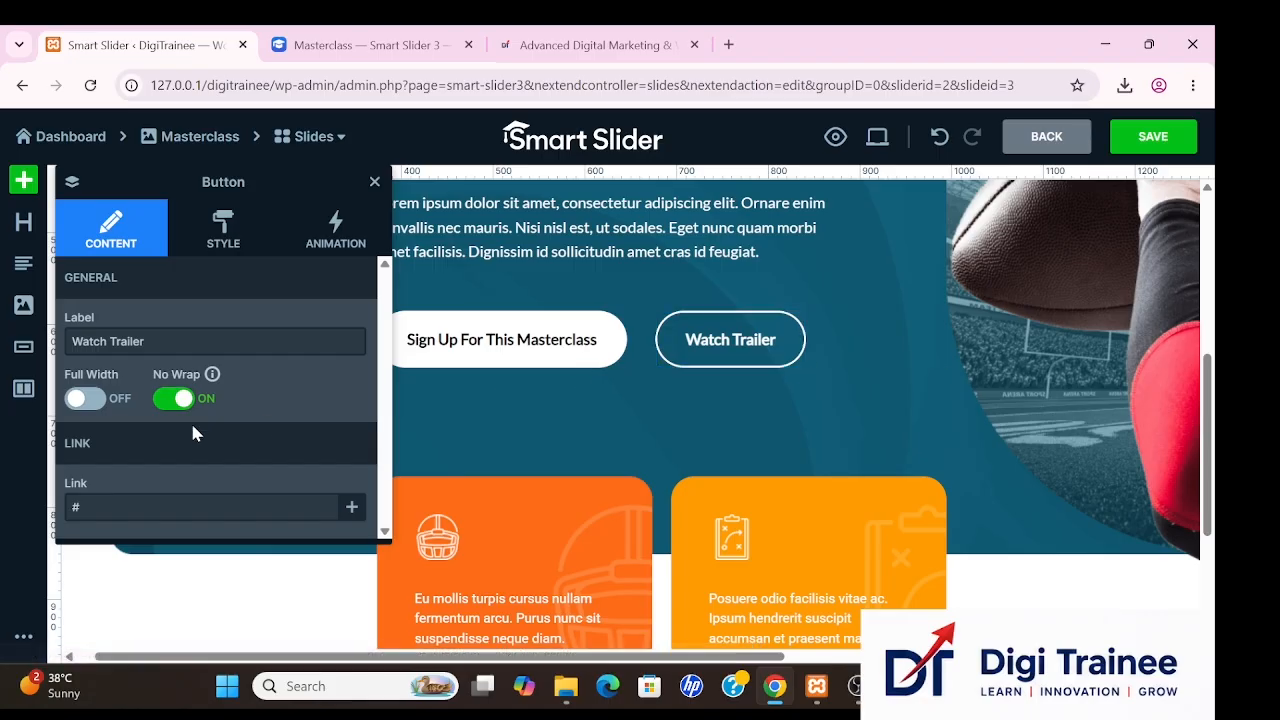
click(147, 341)
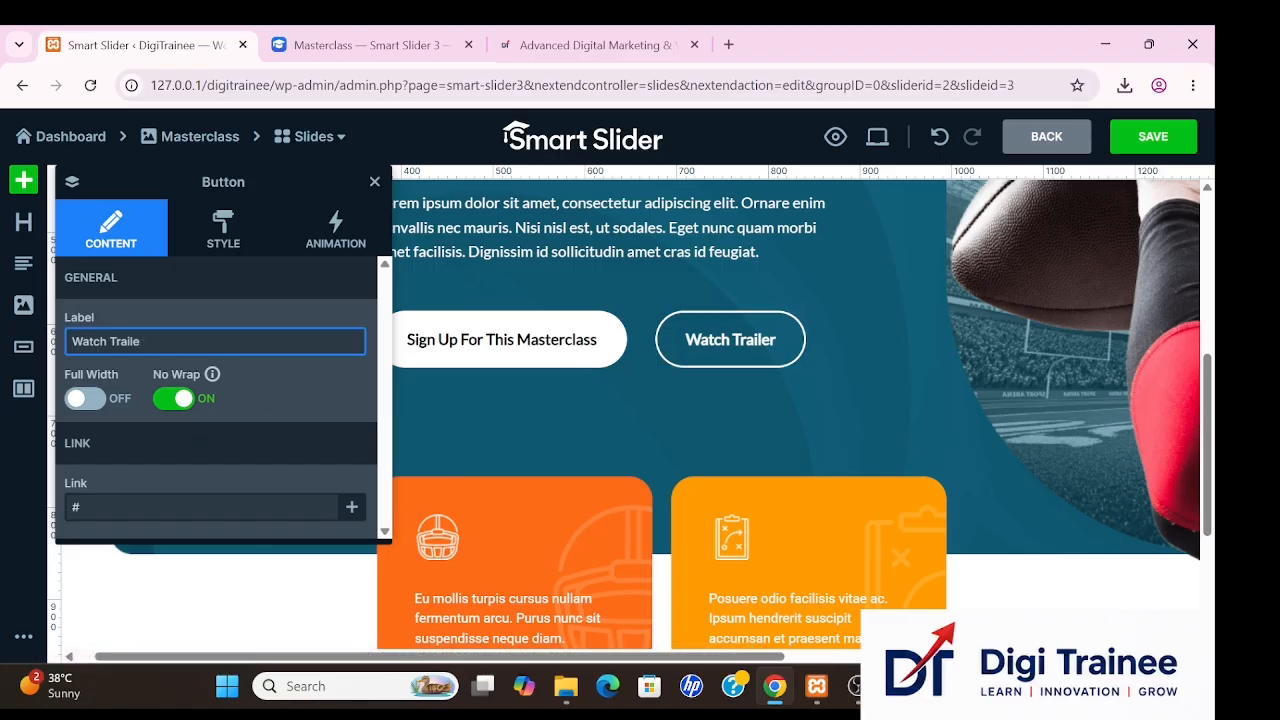
key(BackSpace)
key(BackSpace)
key(BackSpace)
key(BackSpace)
key(BackSpace)
key(BackSpace)
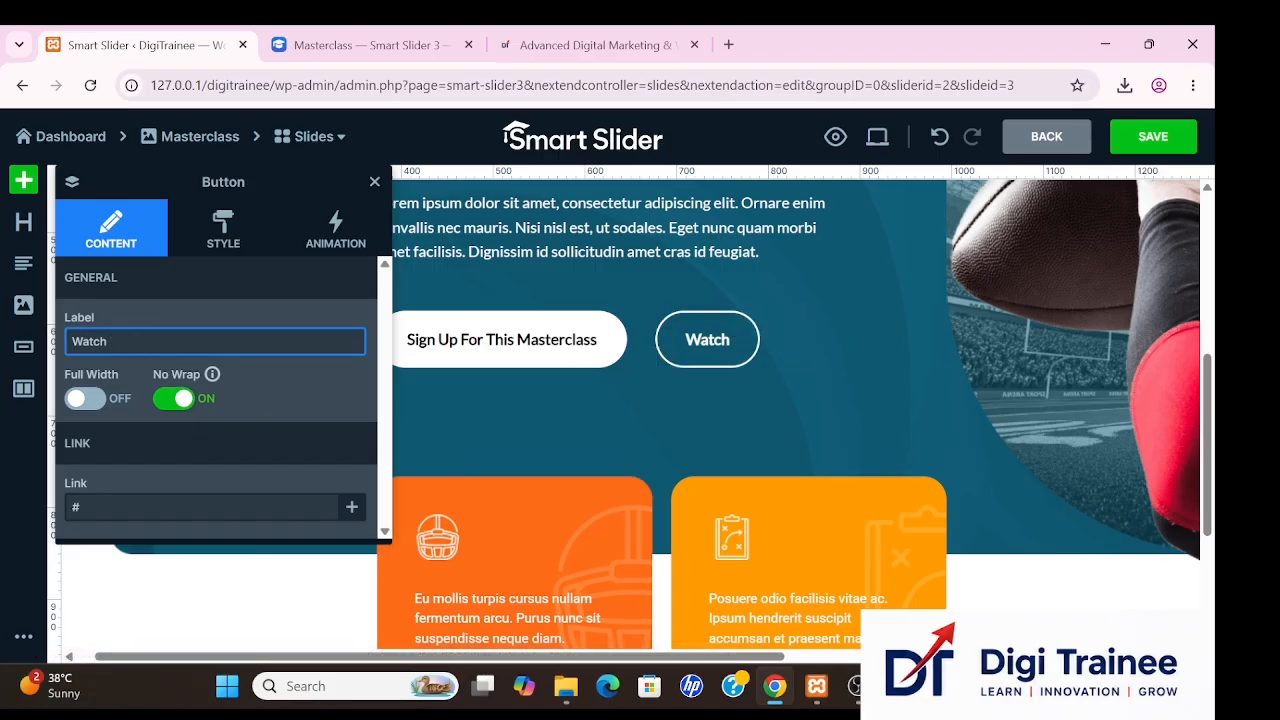
text(Class)
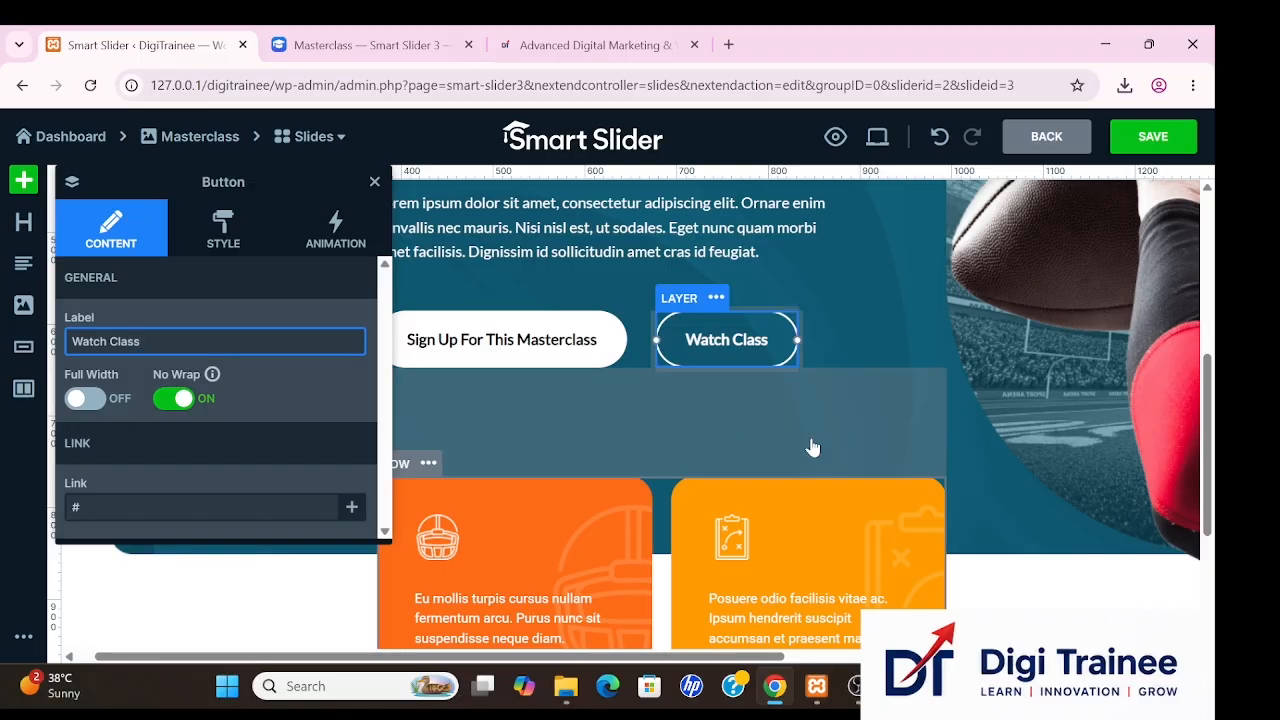
Open the orange box's text layer and look over the rest of the slide, including the large player image.
scroll(620, 467, down, 3)
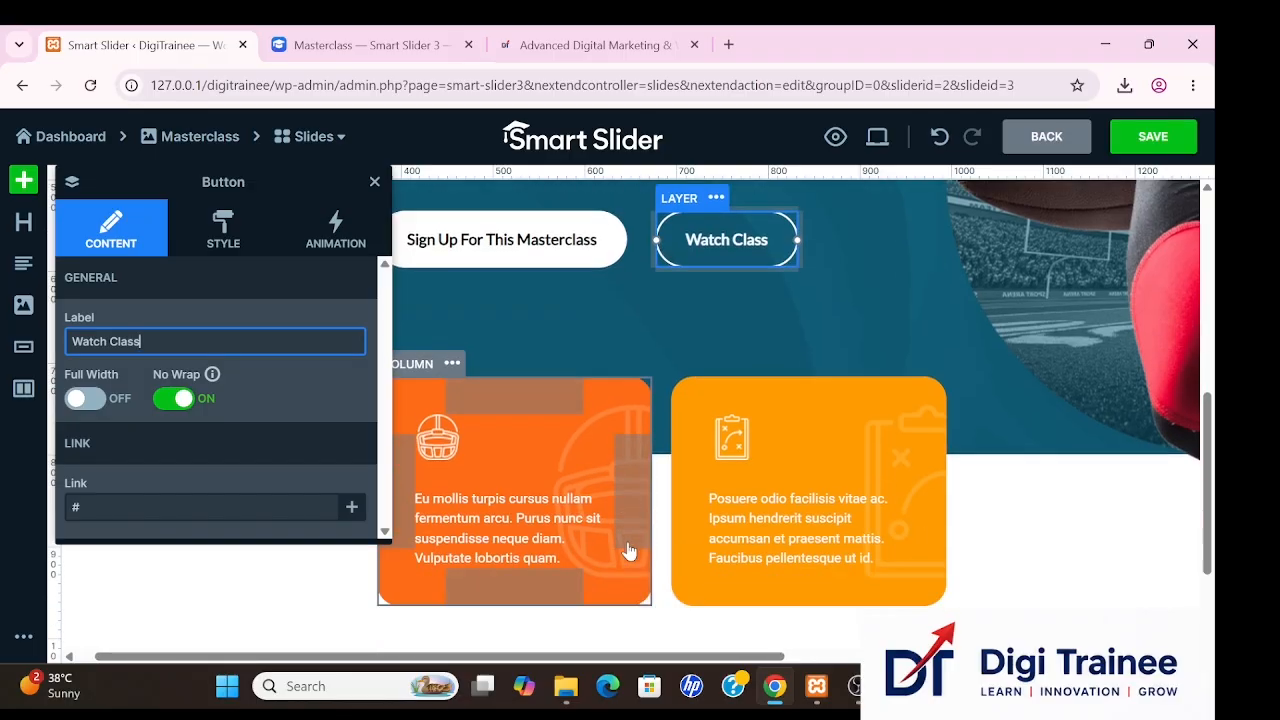
click(458, 374)
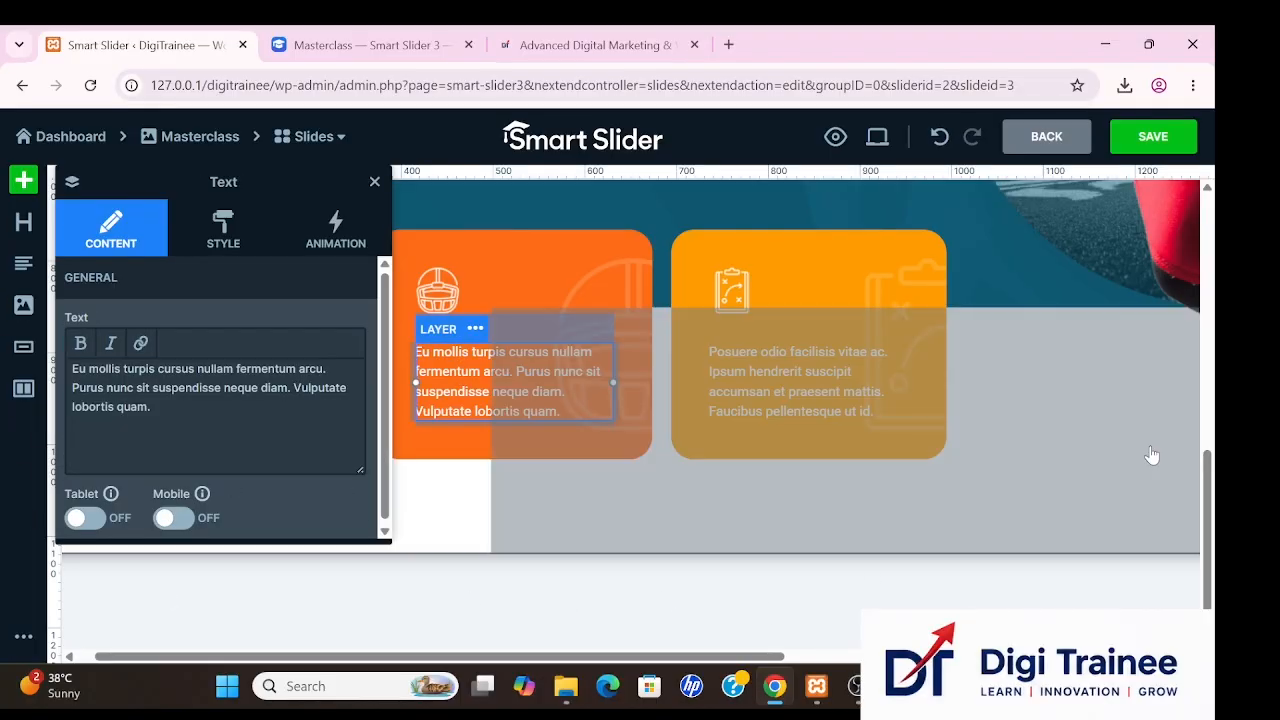
scroll(1150, 452, up, 3)
scroll(1148, 452, right, 8)
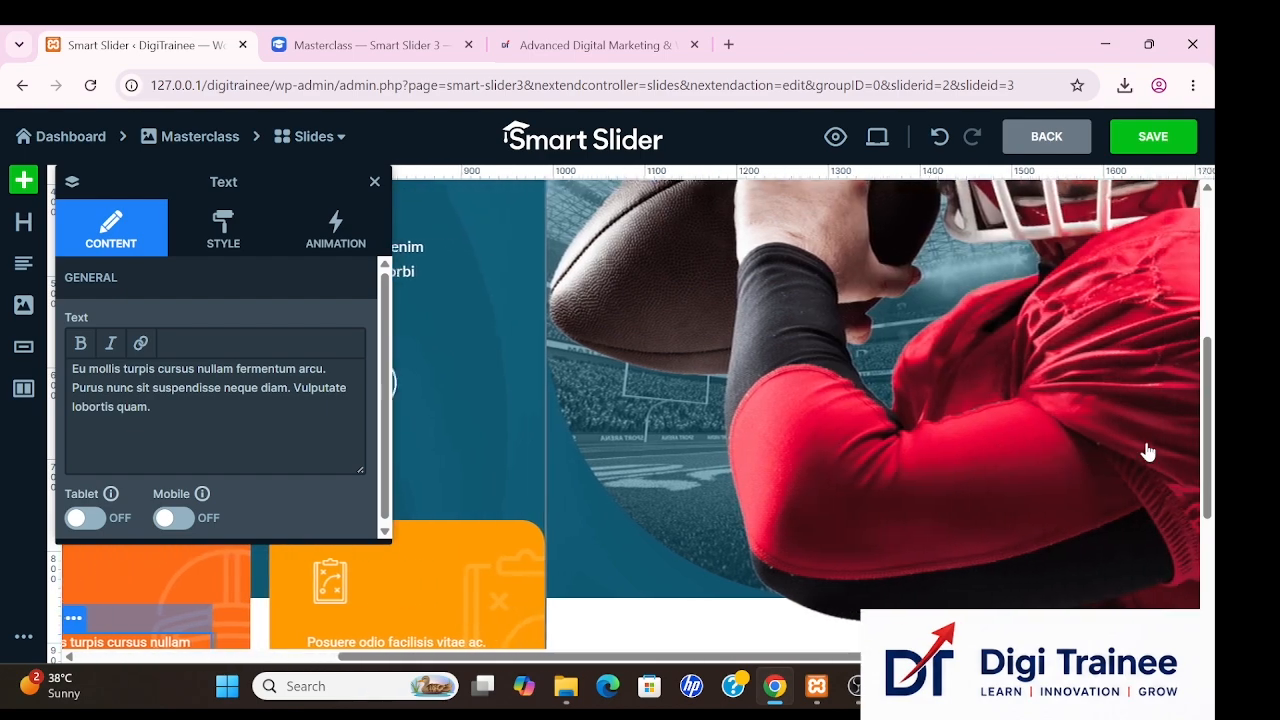
scroll(1148, 452, up, 2)
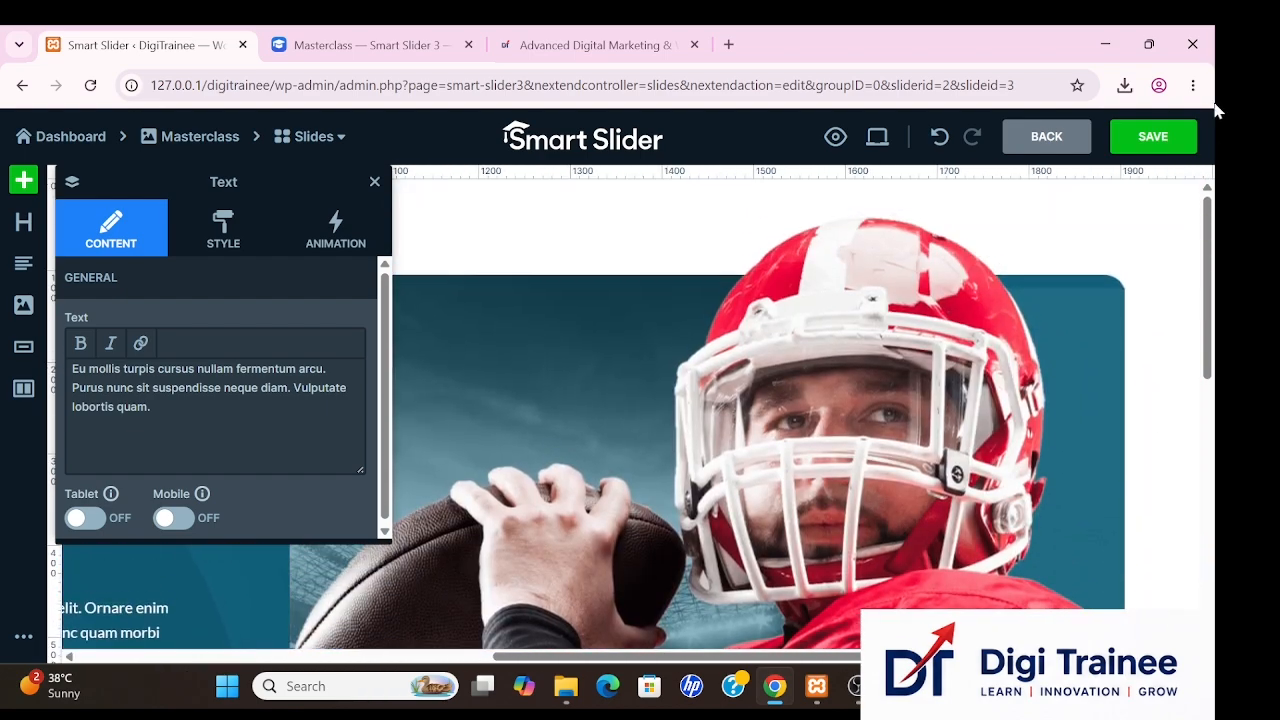
Save the slide and return to the Masterclass slider's overview.
click(1144, 140)
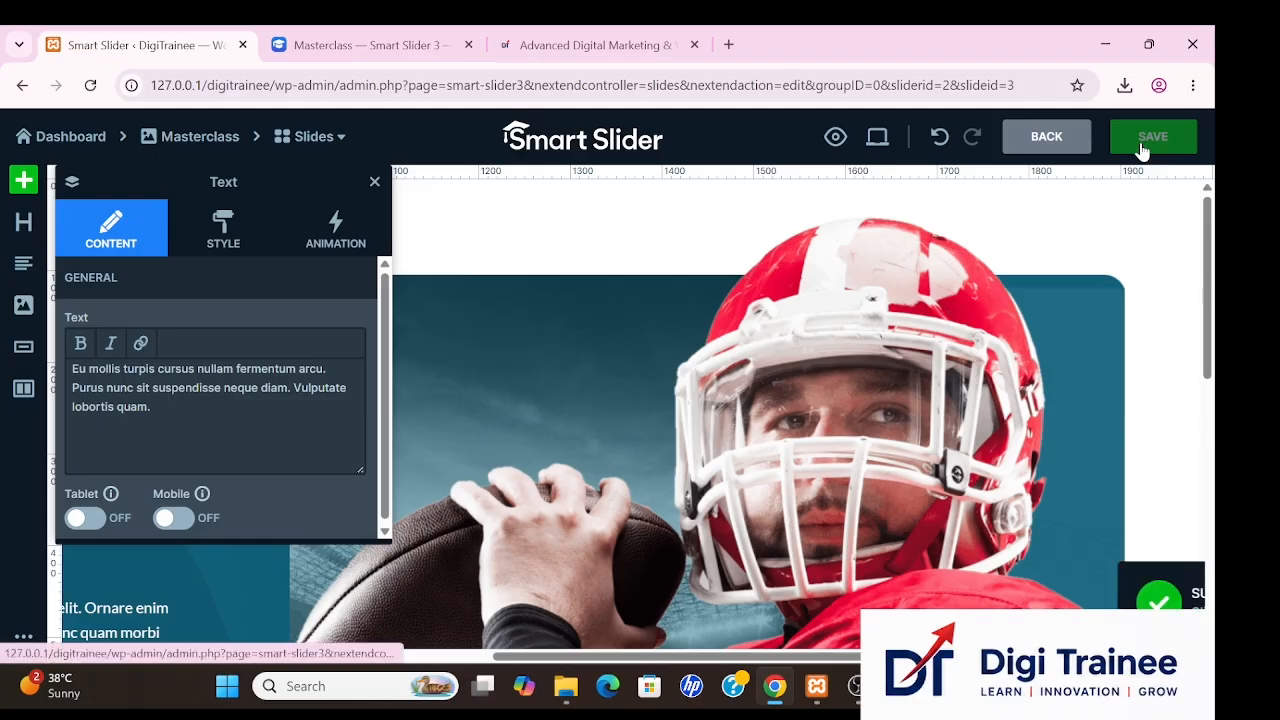
click(198, 140)
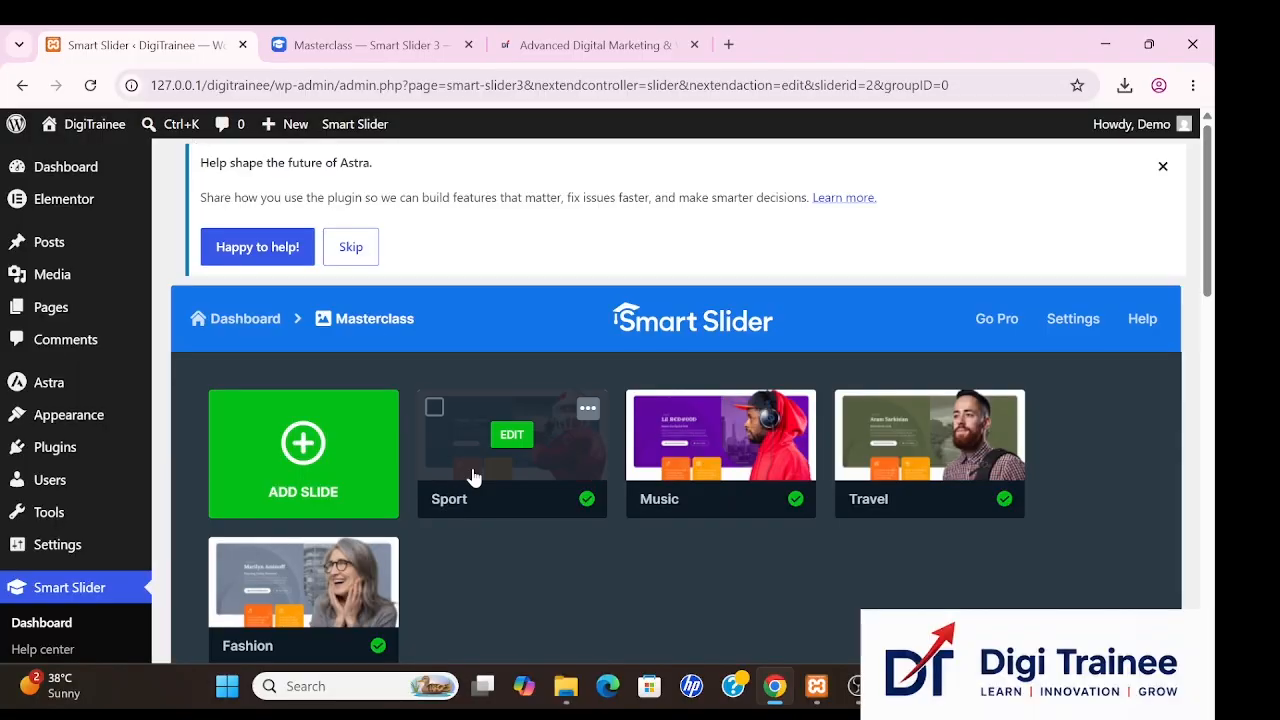
Review the Masterclass slider's general settings and its size, breakpoint and layout options.
scroll(557, 612, down, 7)
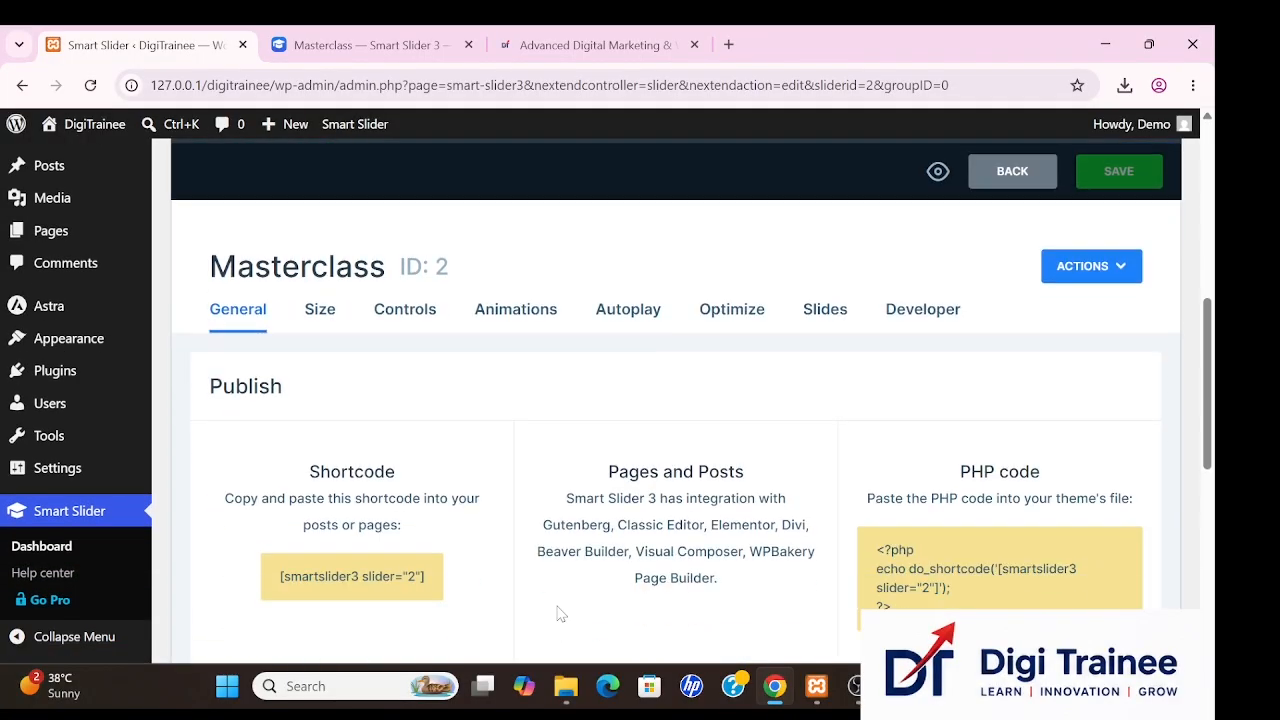
scroll(560, 612, down, 3)
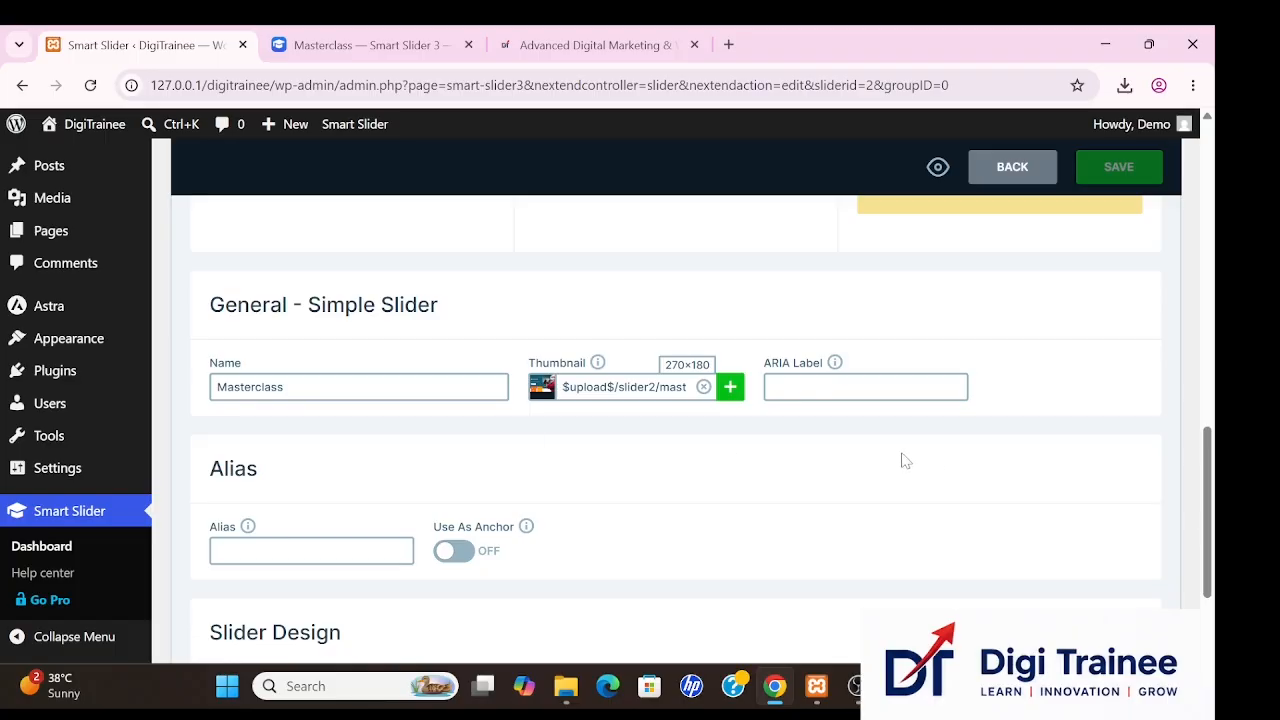
scroll(553, 580, down, 2)
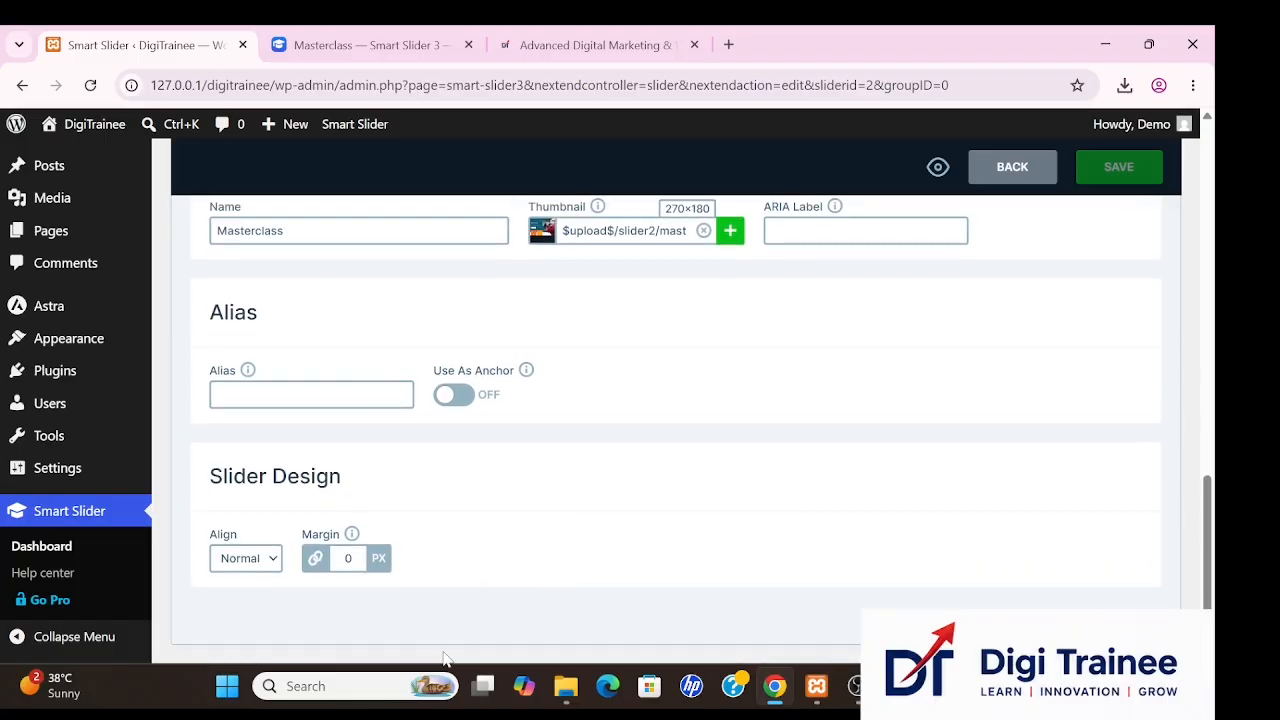
scroll(440, 650, up, 10)
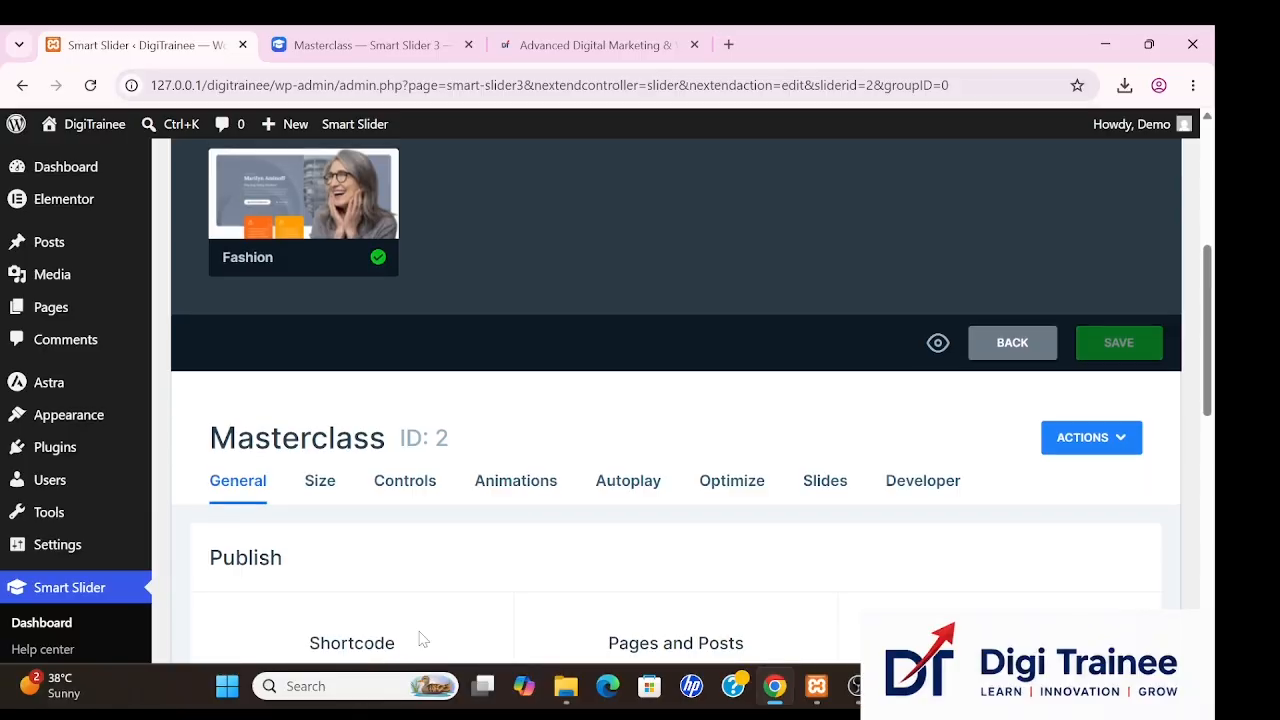
click(320, 483)
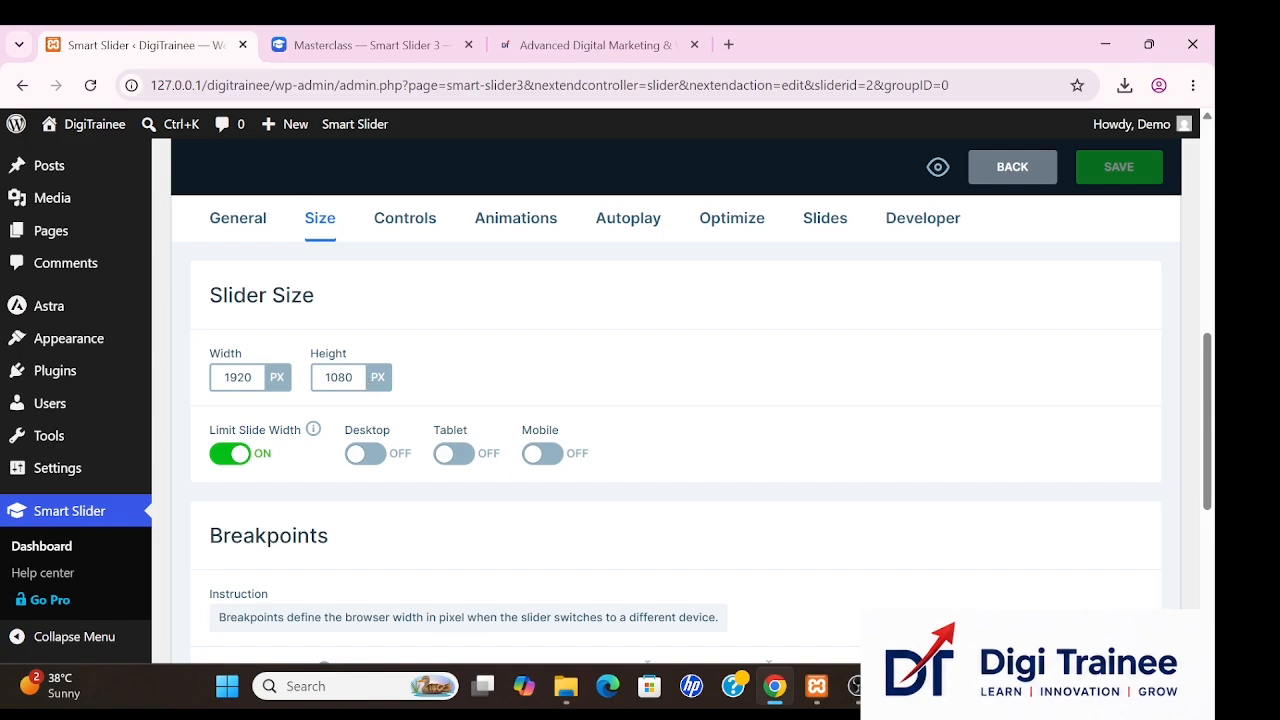
scroll(517, 375, down, 2)
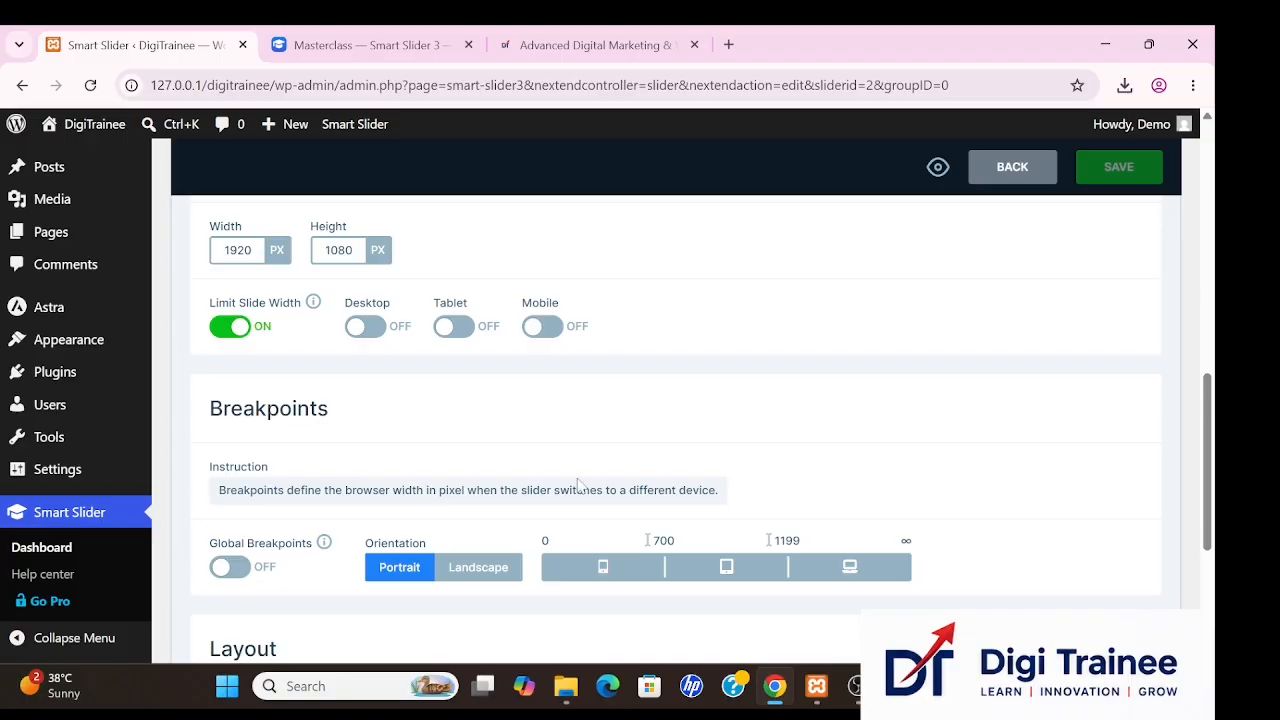
scroll(578, 484, down, 5)
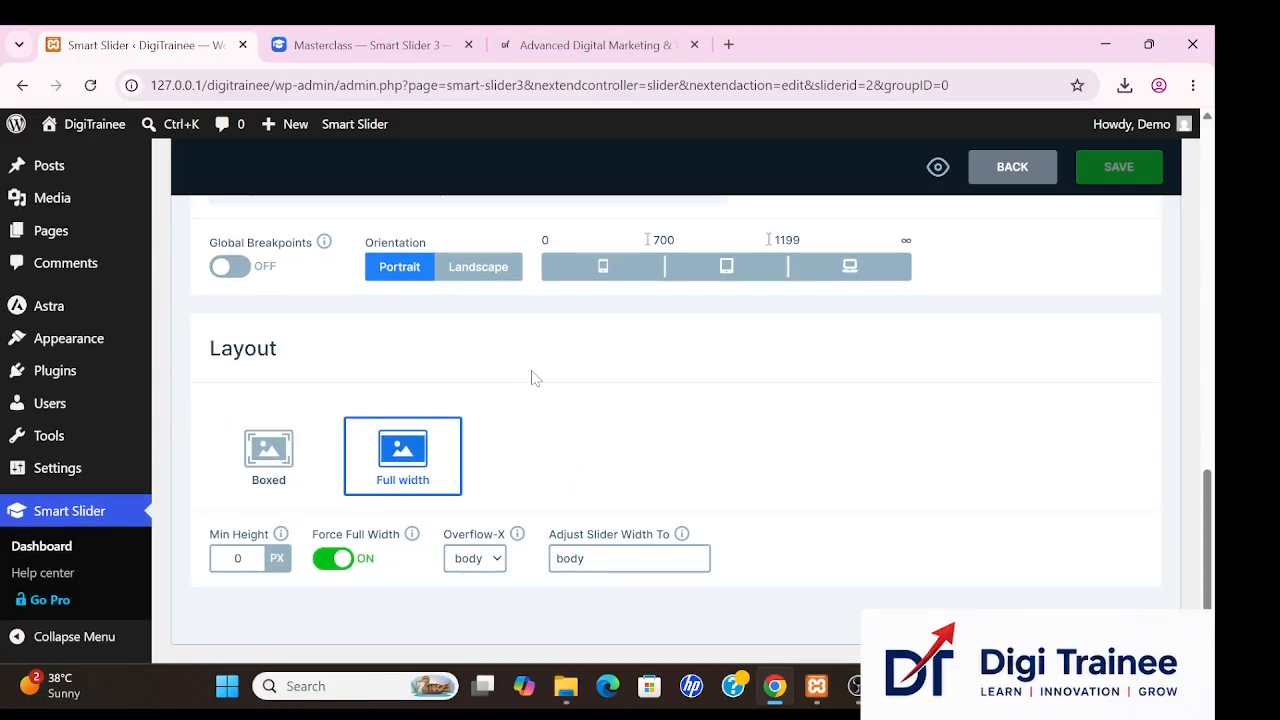
Switch the slider's navigation arrows to the thin chevron style in the control settings.
scroll(529, 374, up, 6)
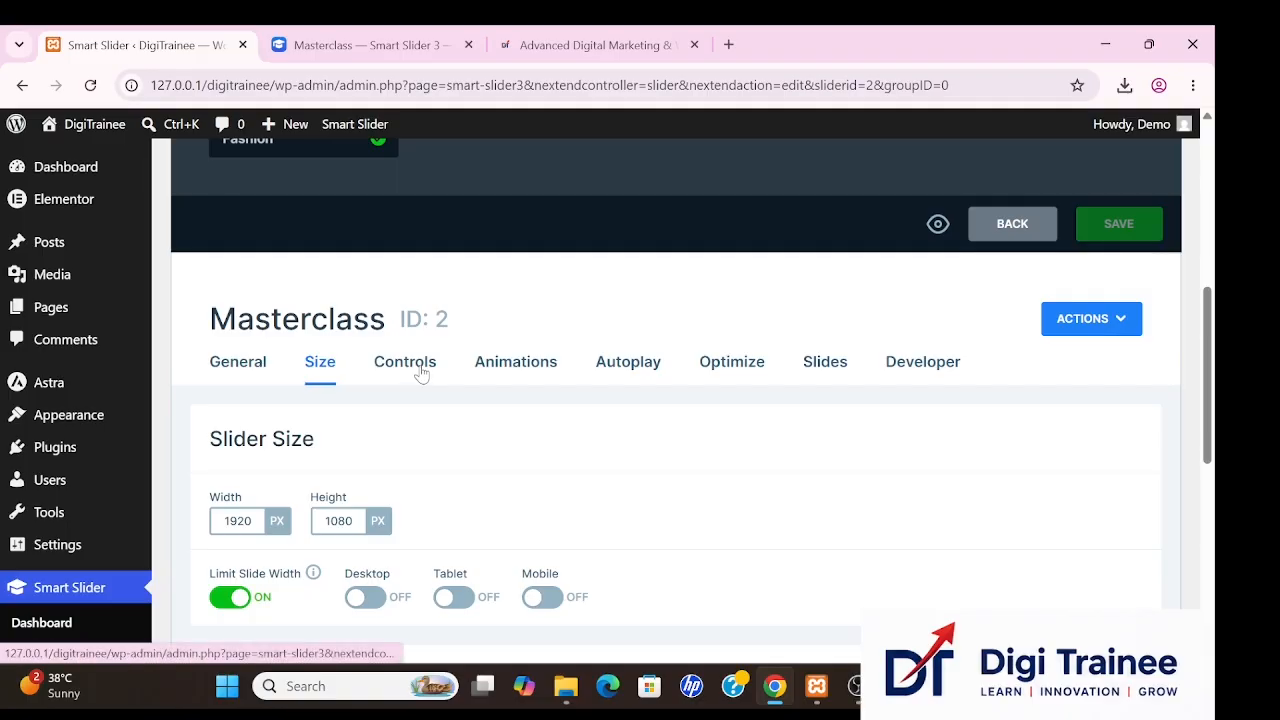
click(420, 368)
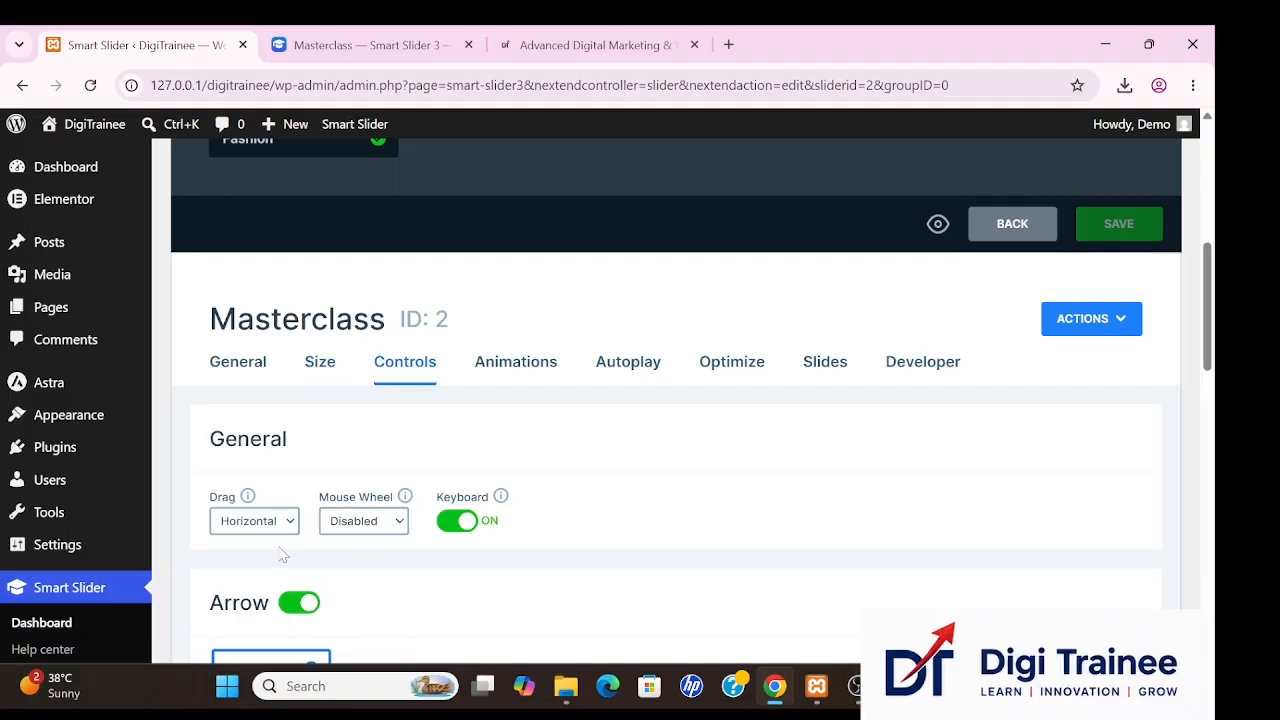
scroll(380, 540, down, 2)
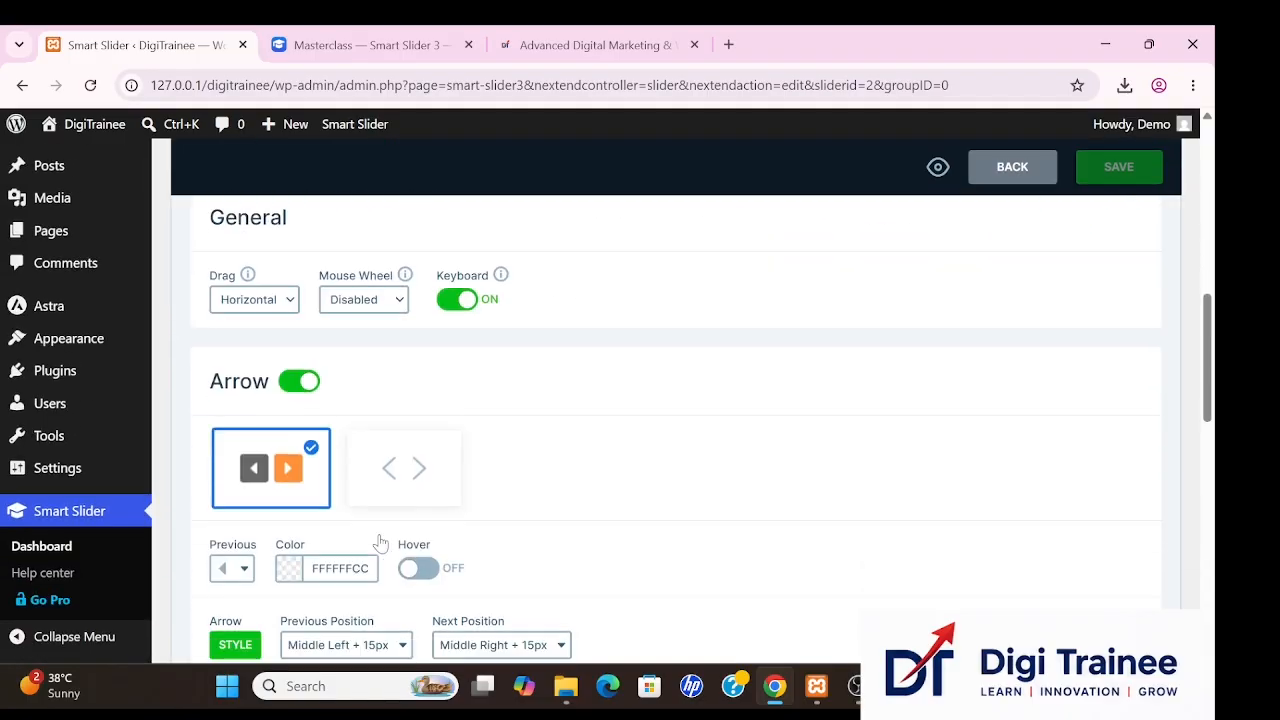
click(418, 472)
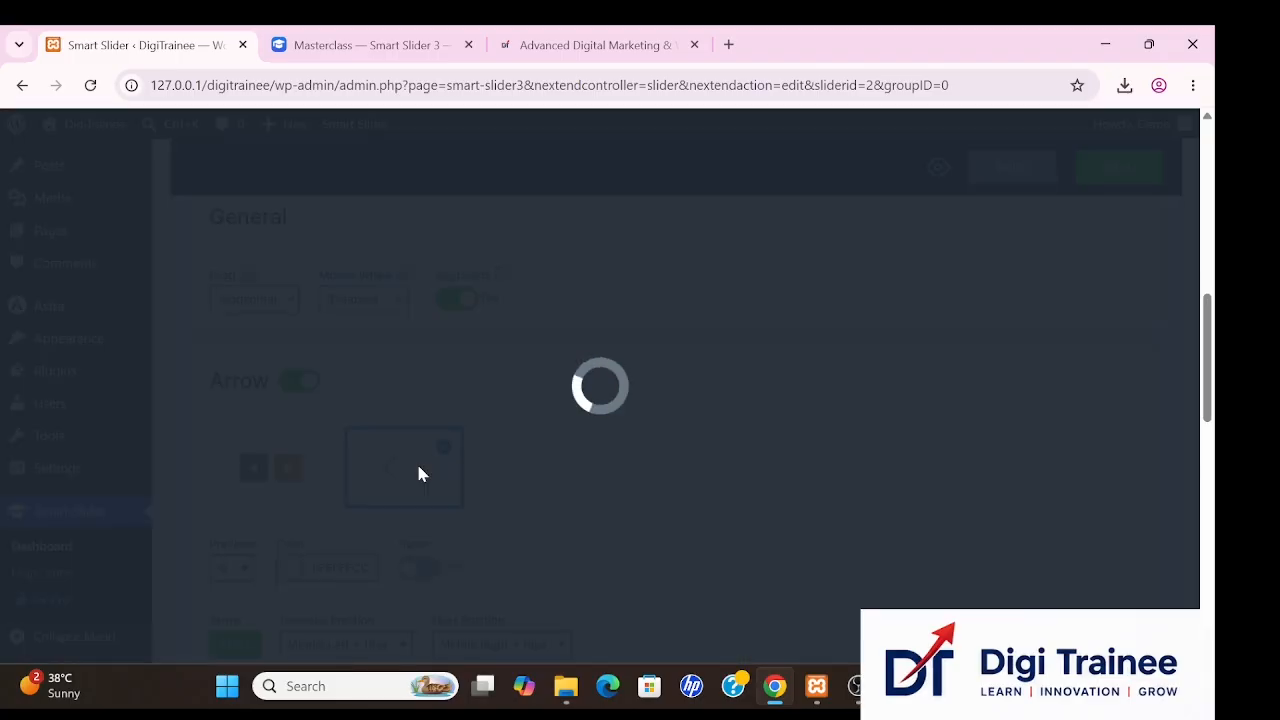
Set the arrow colour to blue 4594E1FF and enable a green hover colour of 55AA39FF.
scroll(688, 481, down, 2)
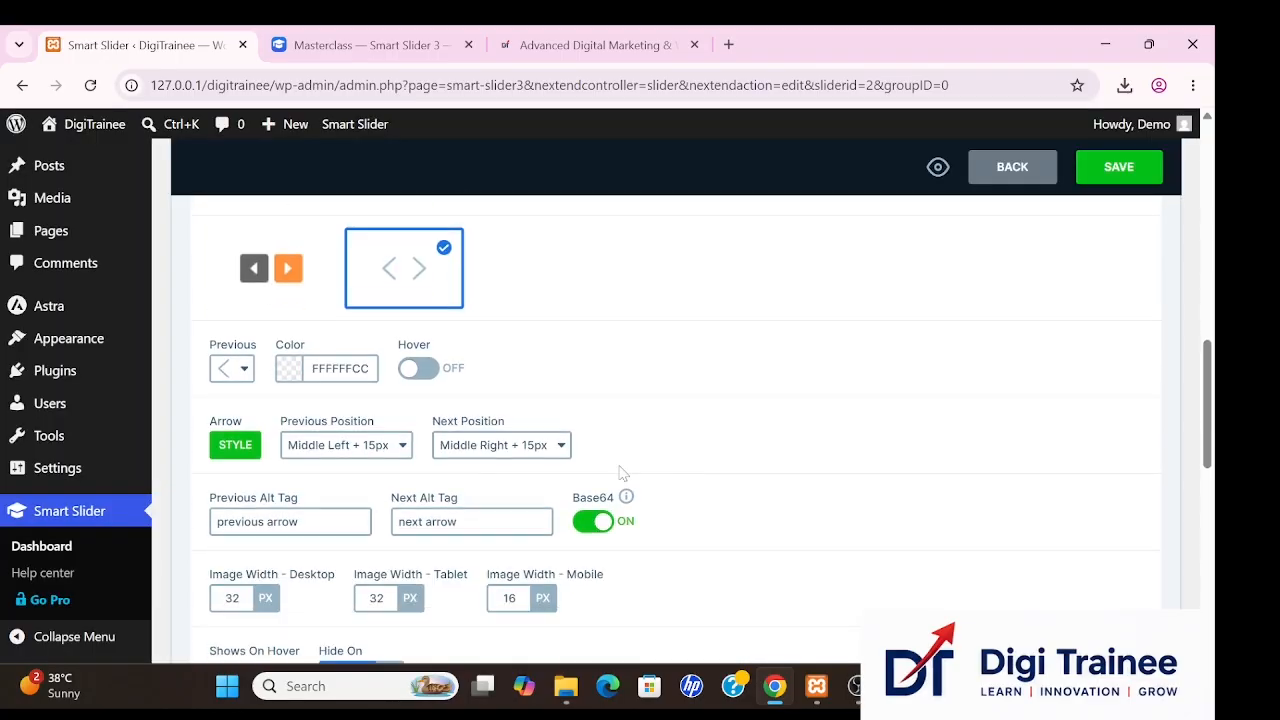
click(289, 369)
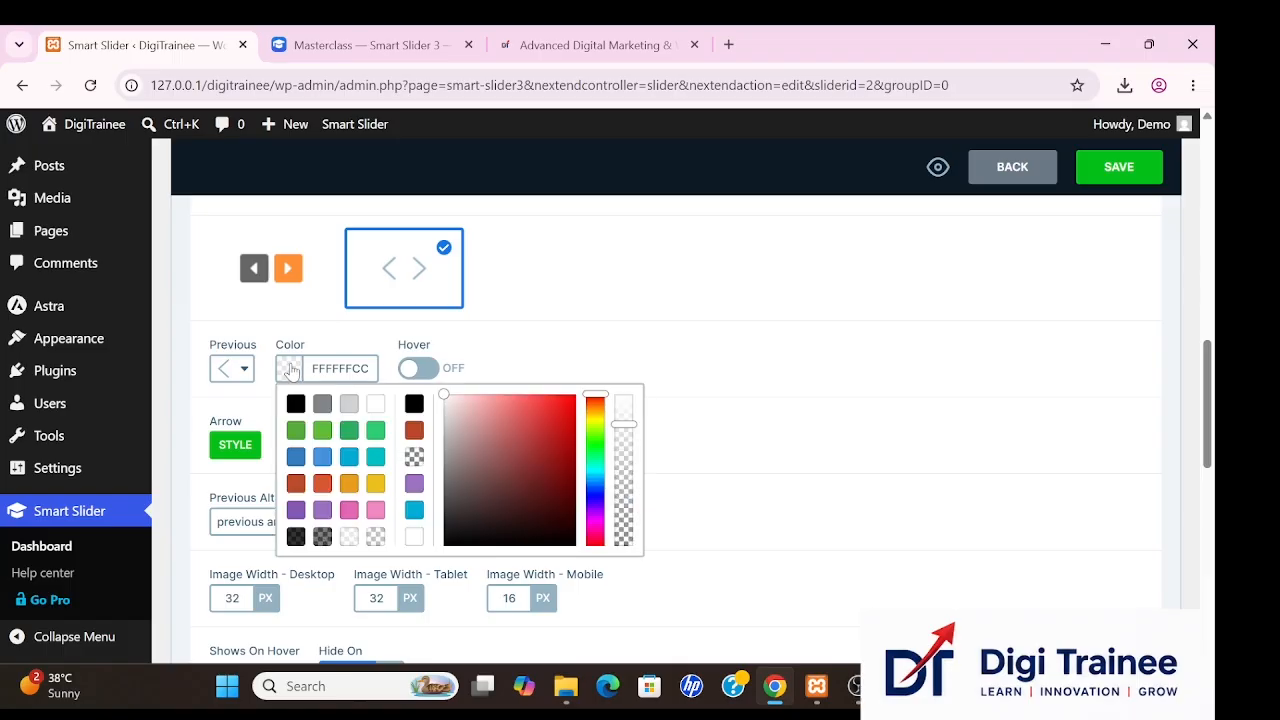
click(321, 460)
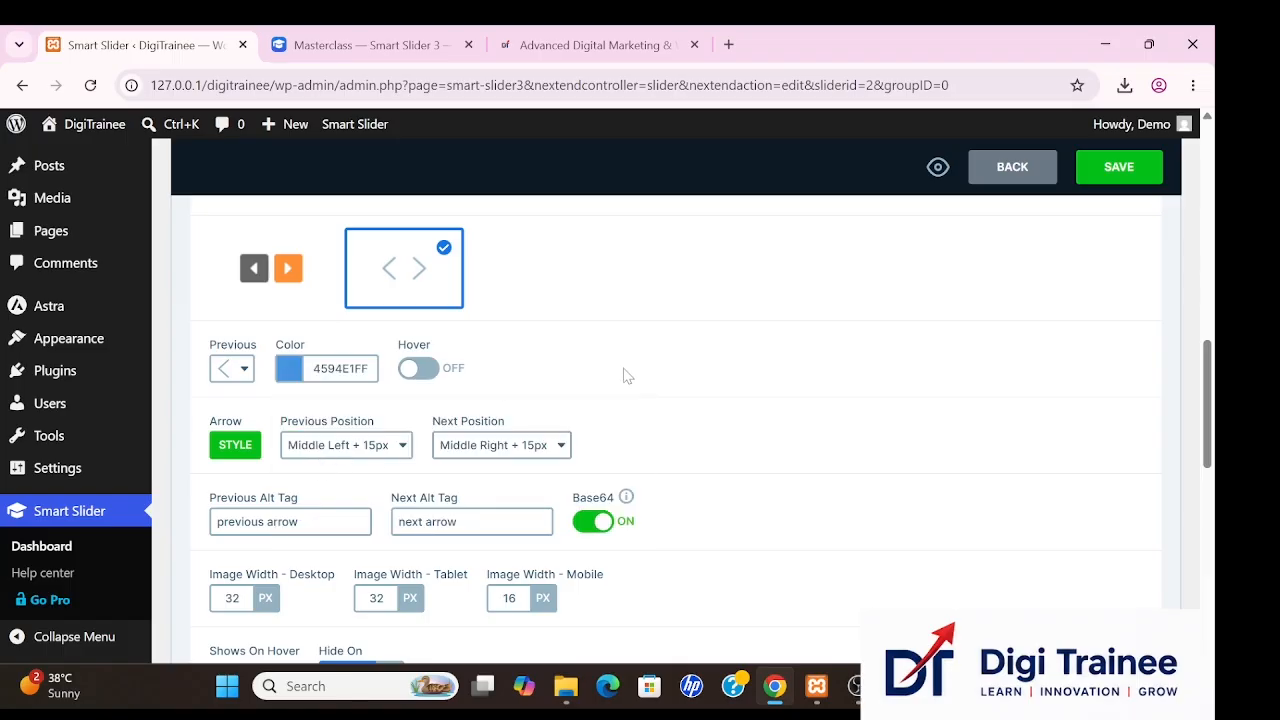
click(428, 377)
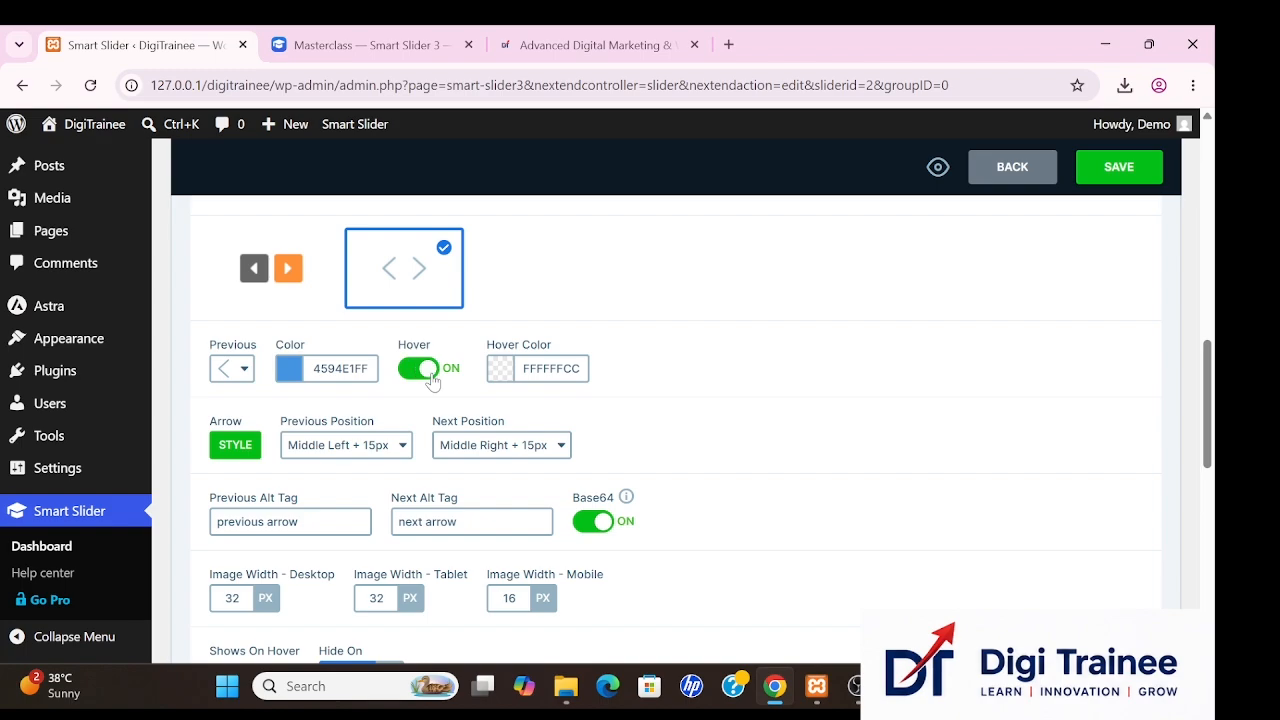
click(500, 369)
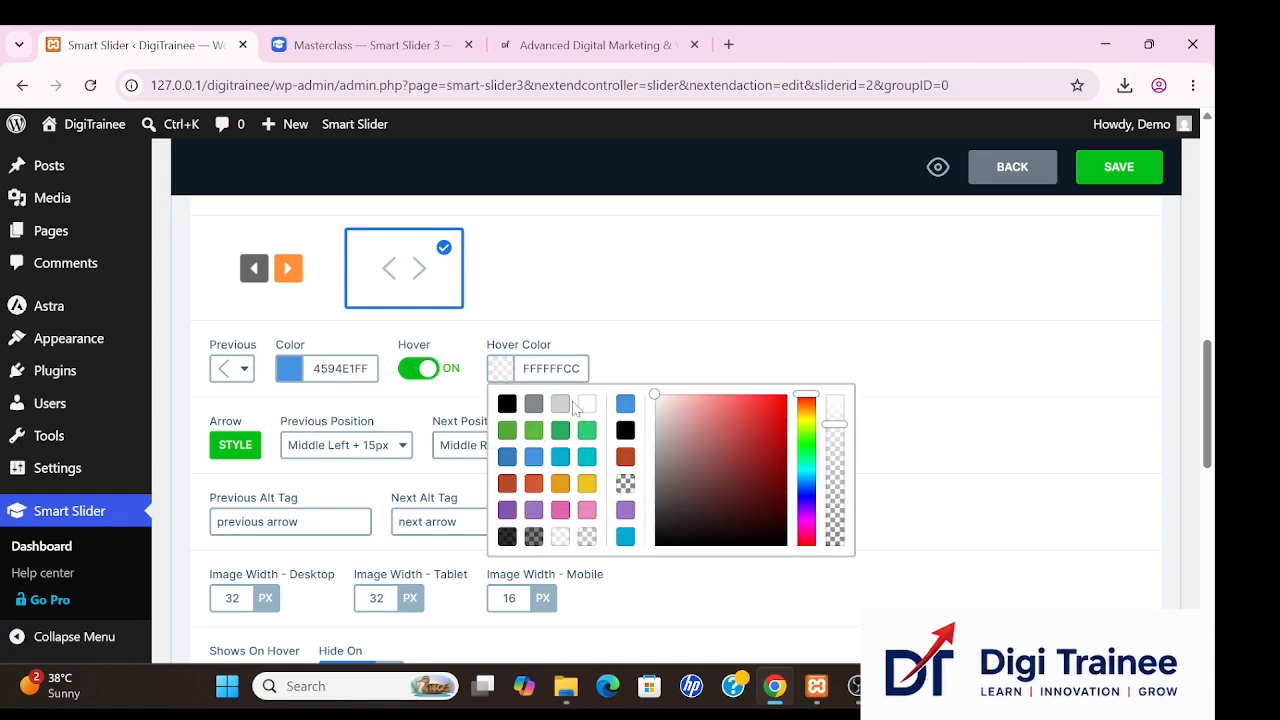
click(508, 432)
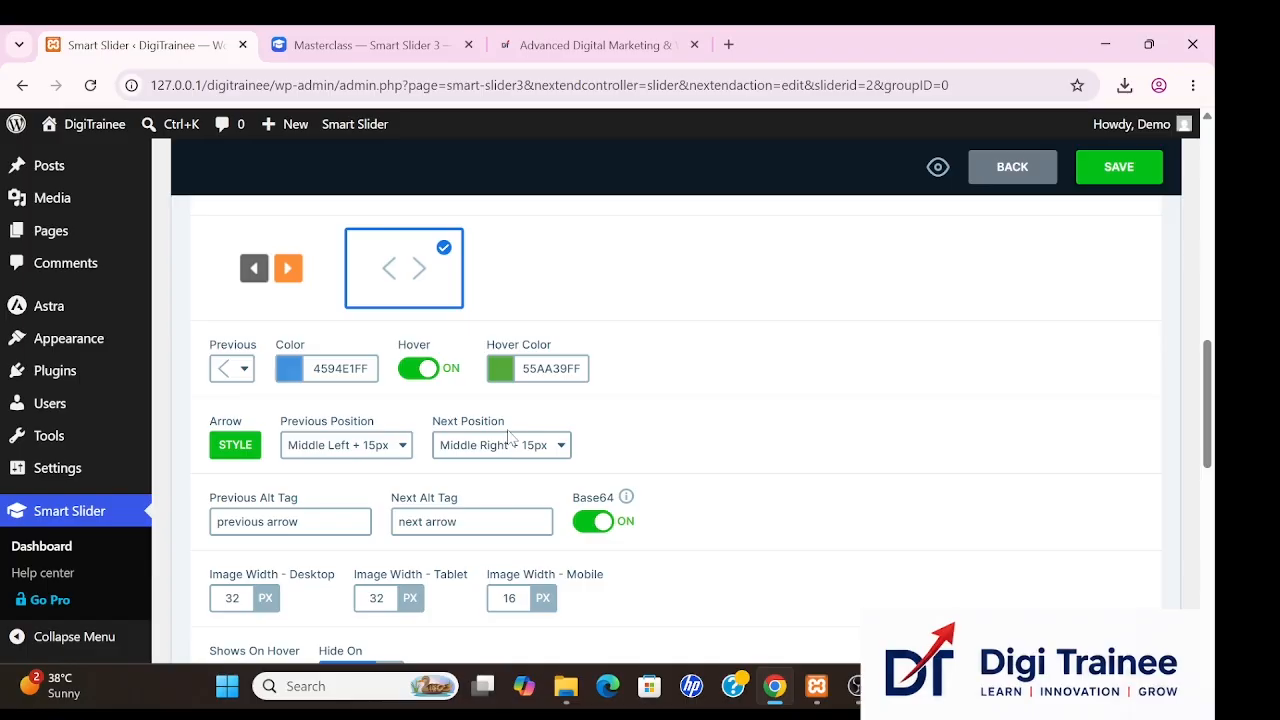
Set the duration of the slider's horizontal main animation to 2000 ms.
scroll(760, 429, down, 1)
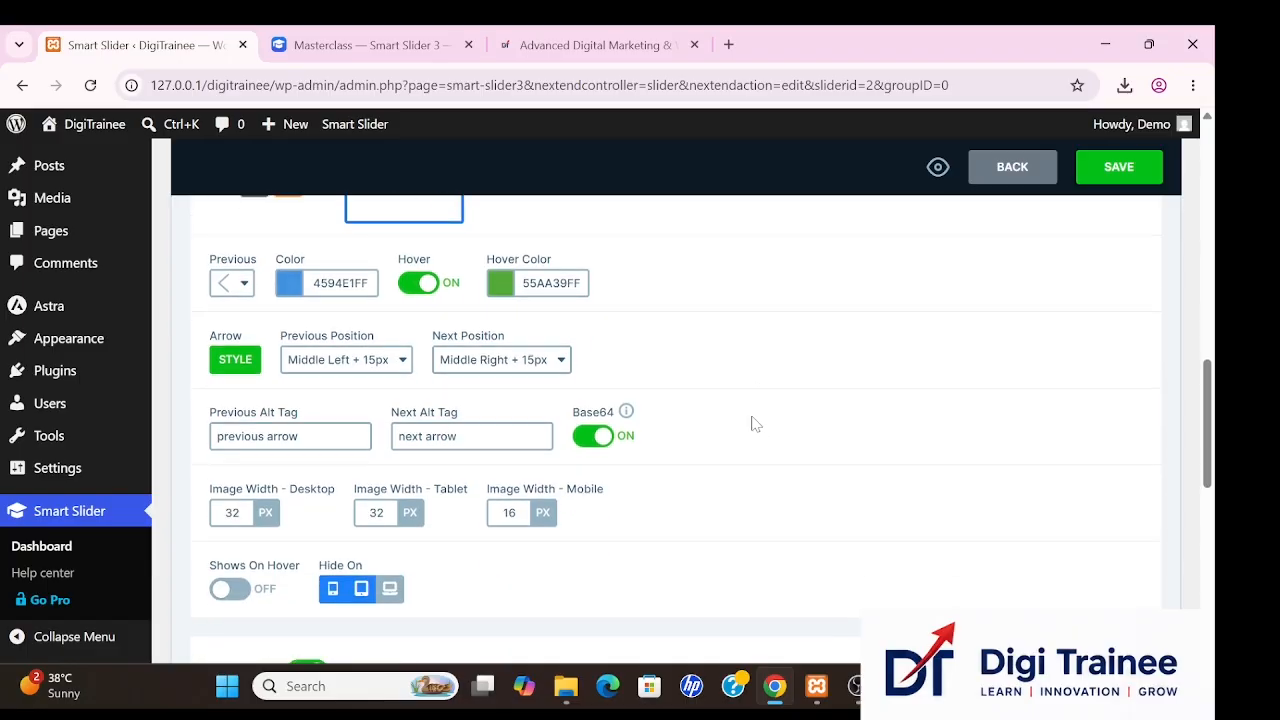
scroll(866, 372, down, 4)
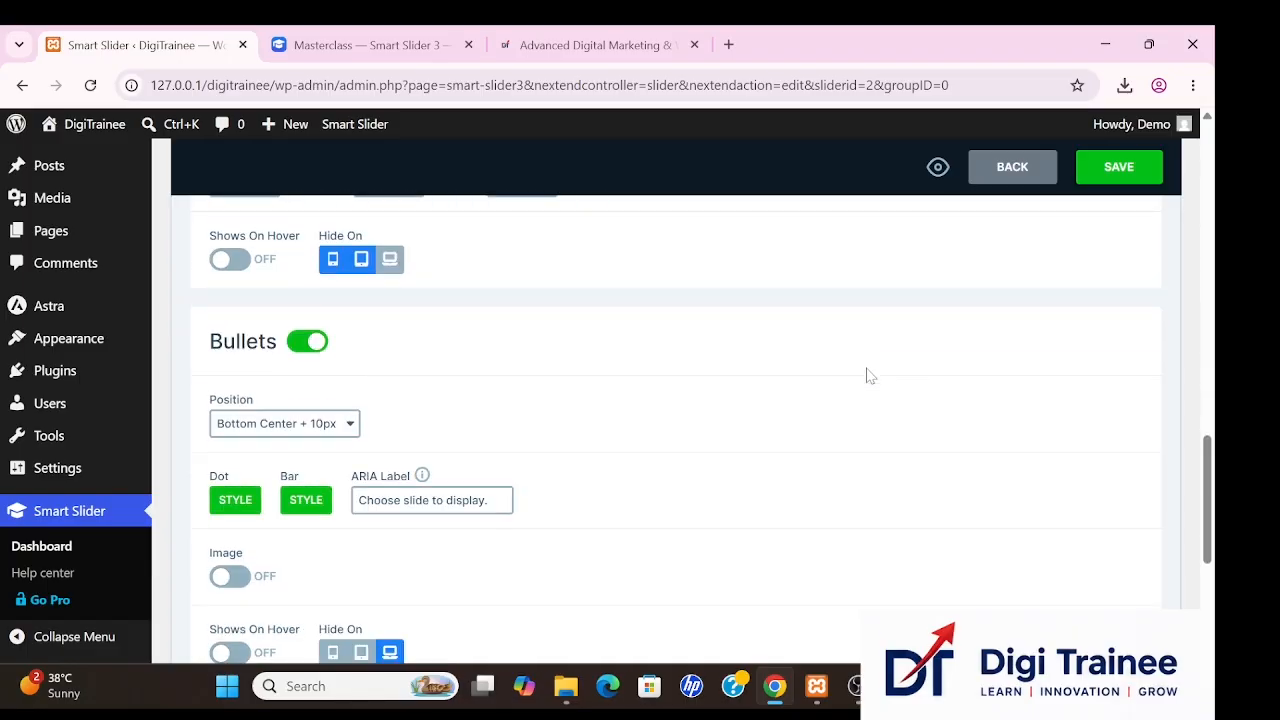
scroll(866, 375, down, 1)
scroll(868, 375, down, 2)
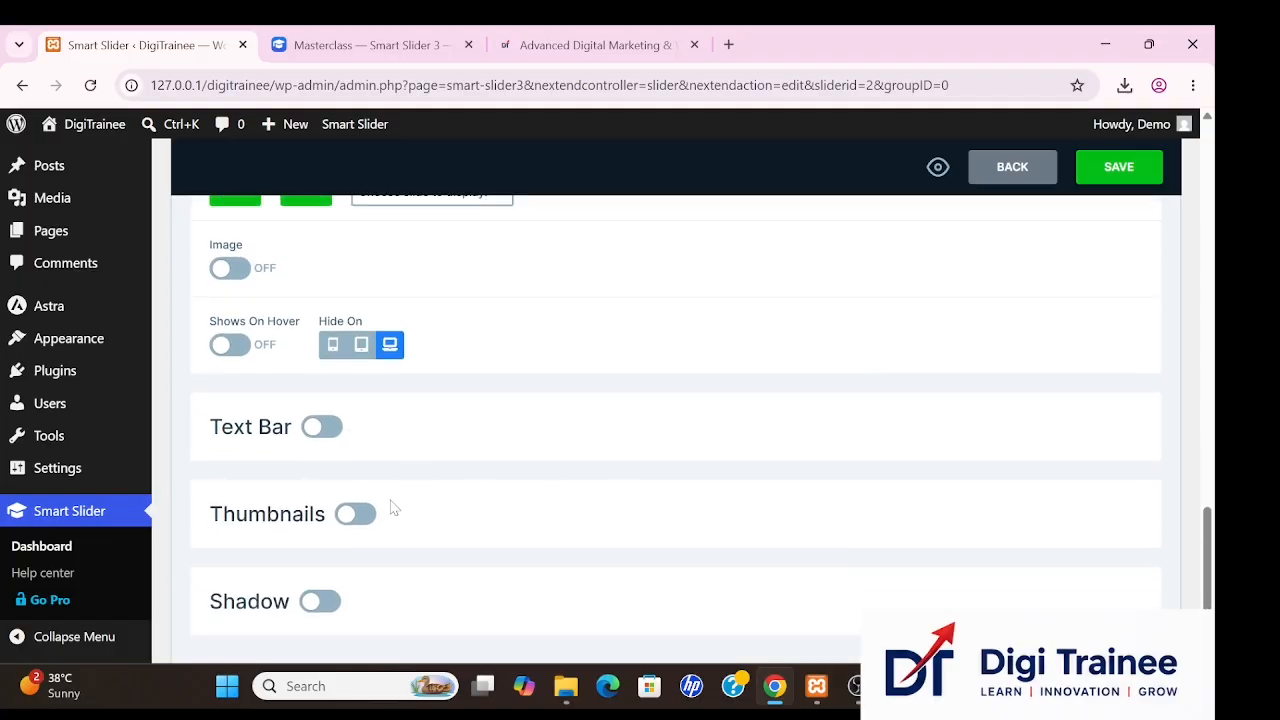
scroll(380, 575, up, 10)
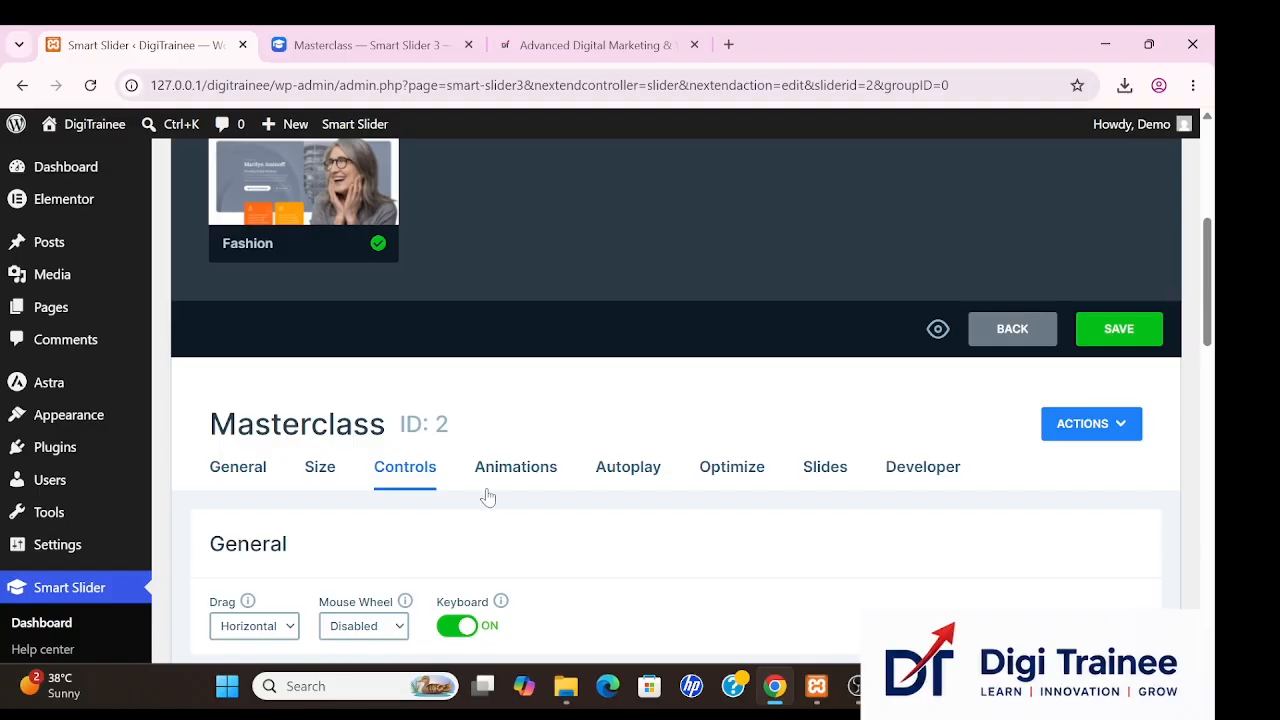
click(502, 477)
scroll(502, 477, down, 2)
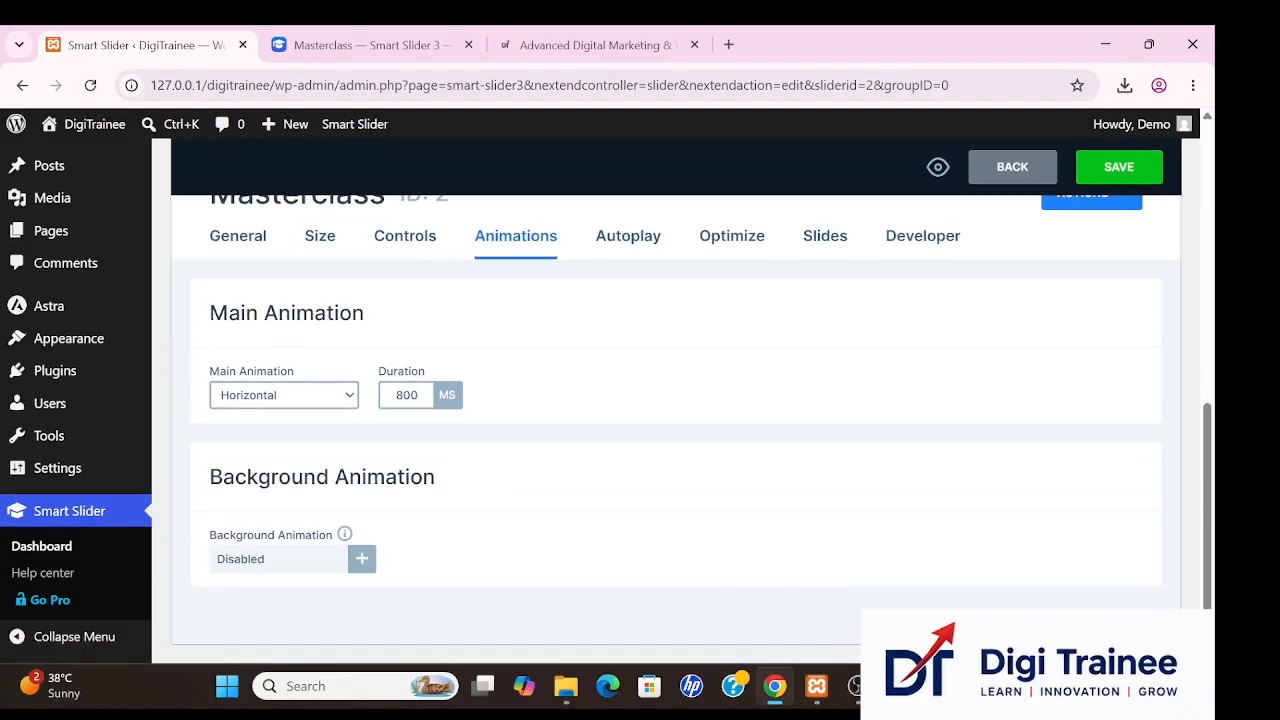
click(418, 395)
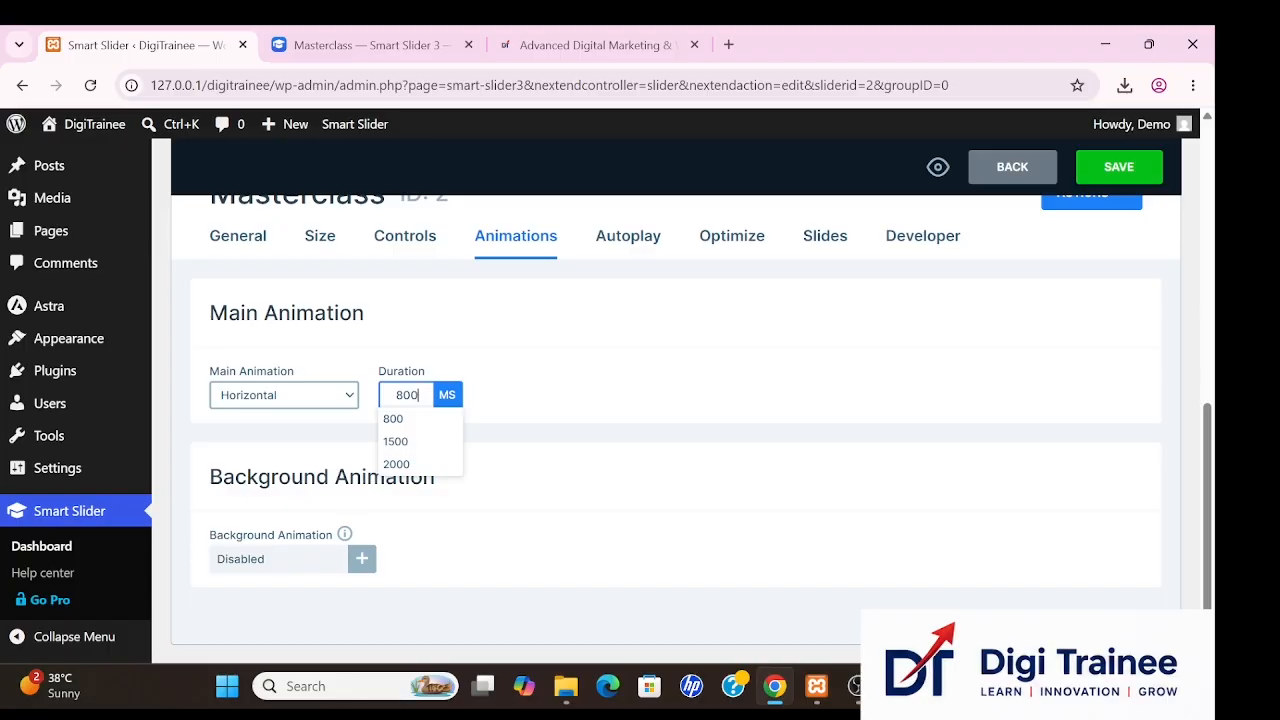
text(2000)
key(Return)
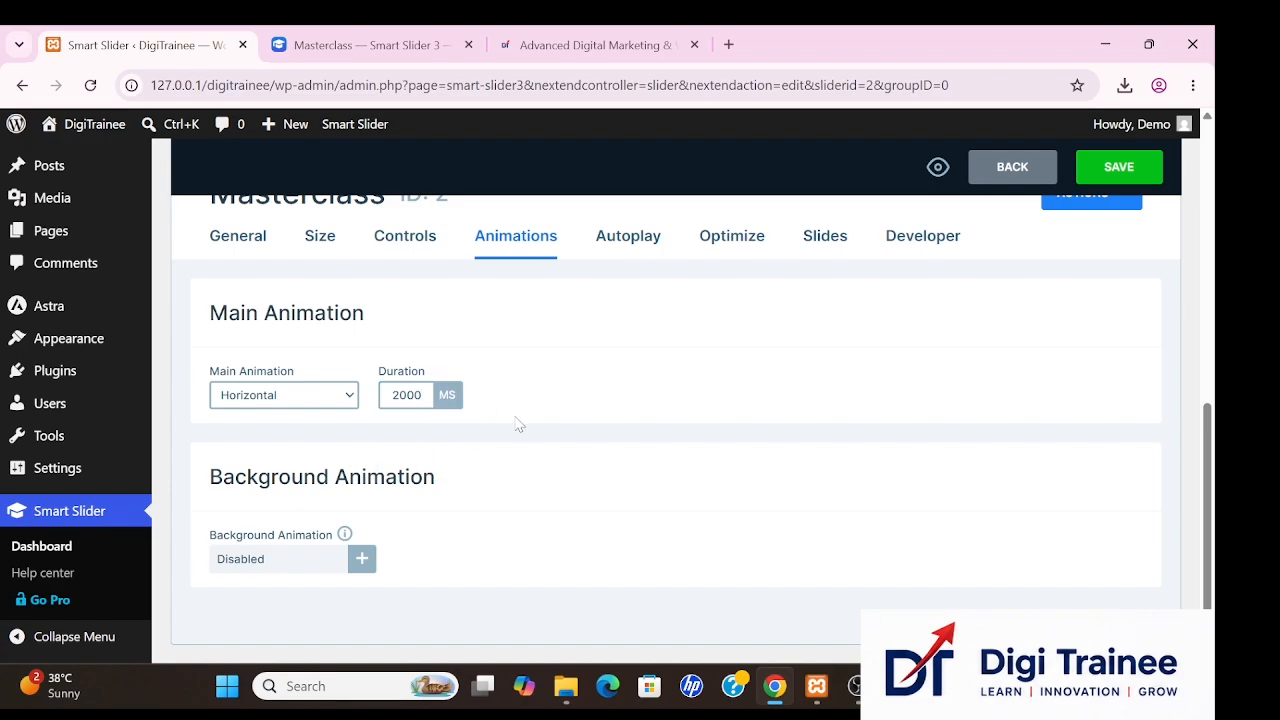
Preview the Zoom out, Fade and Curtain to left background animations, and apply Zoom out to the slider.
click(361, 559)
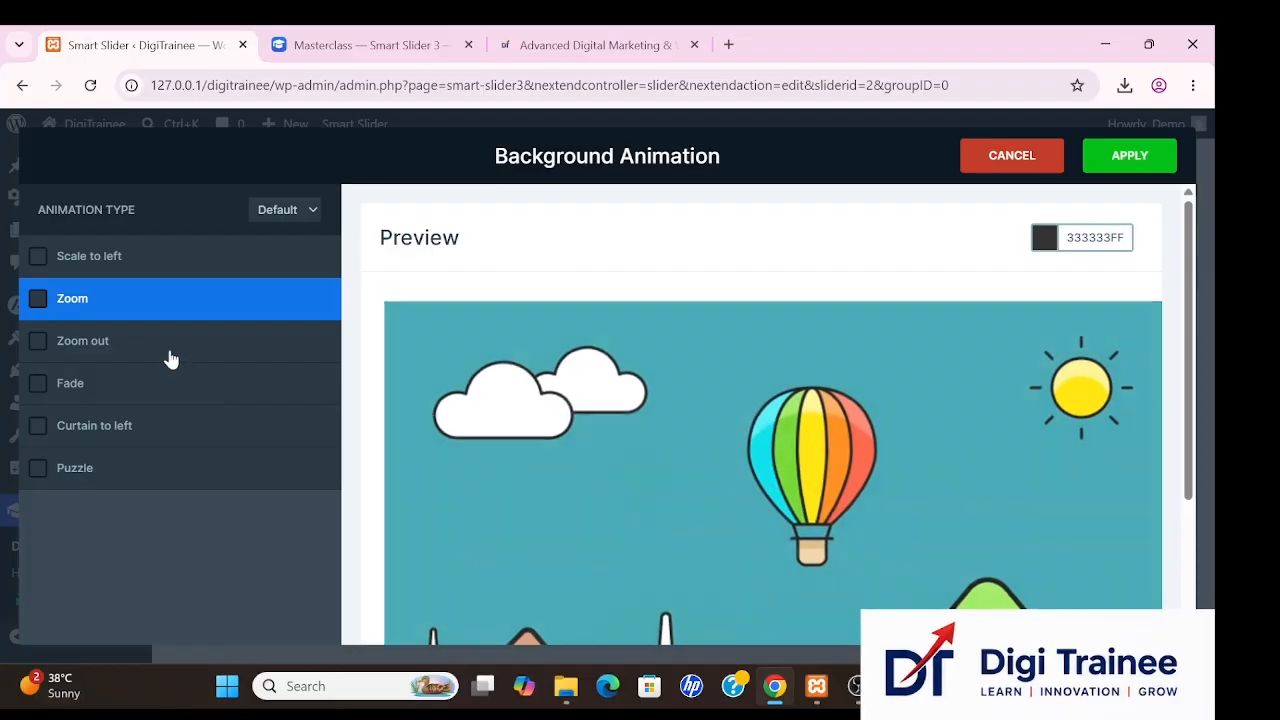
click(169, 355)
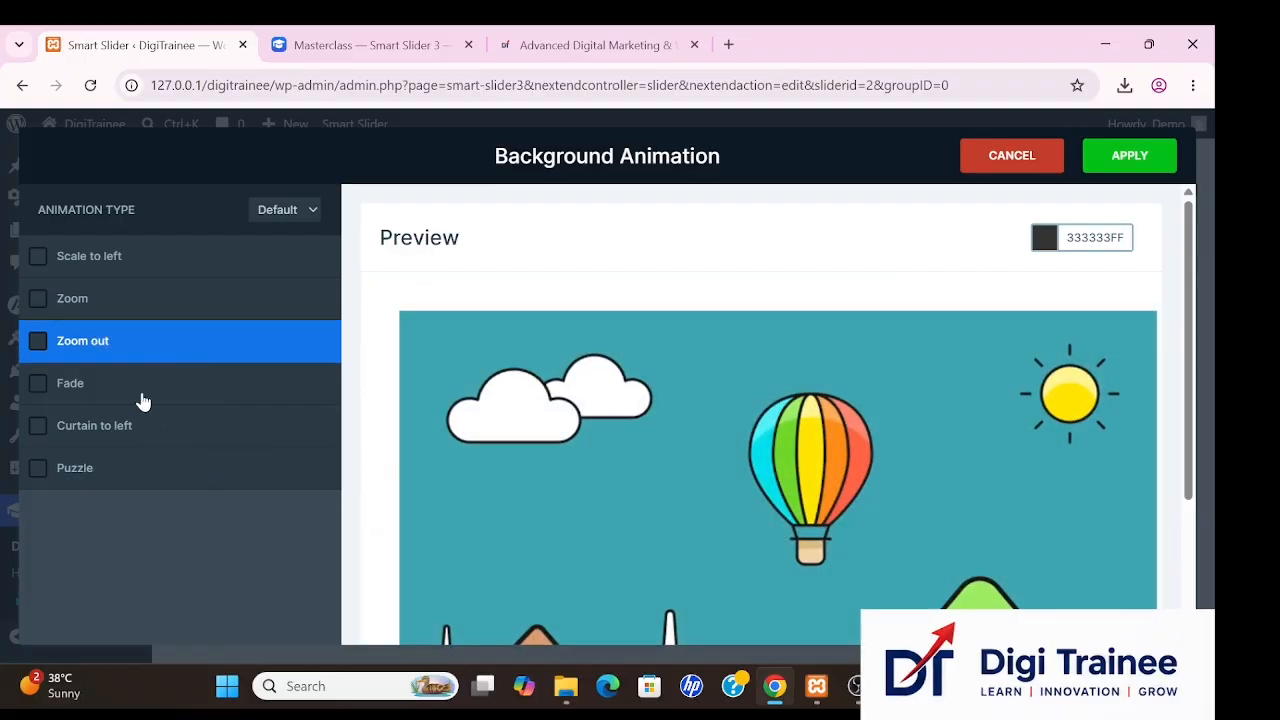
click(141, 398)
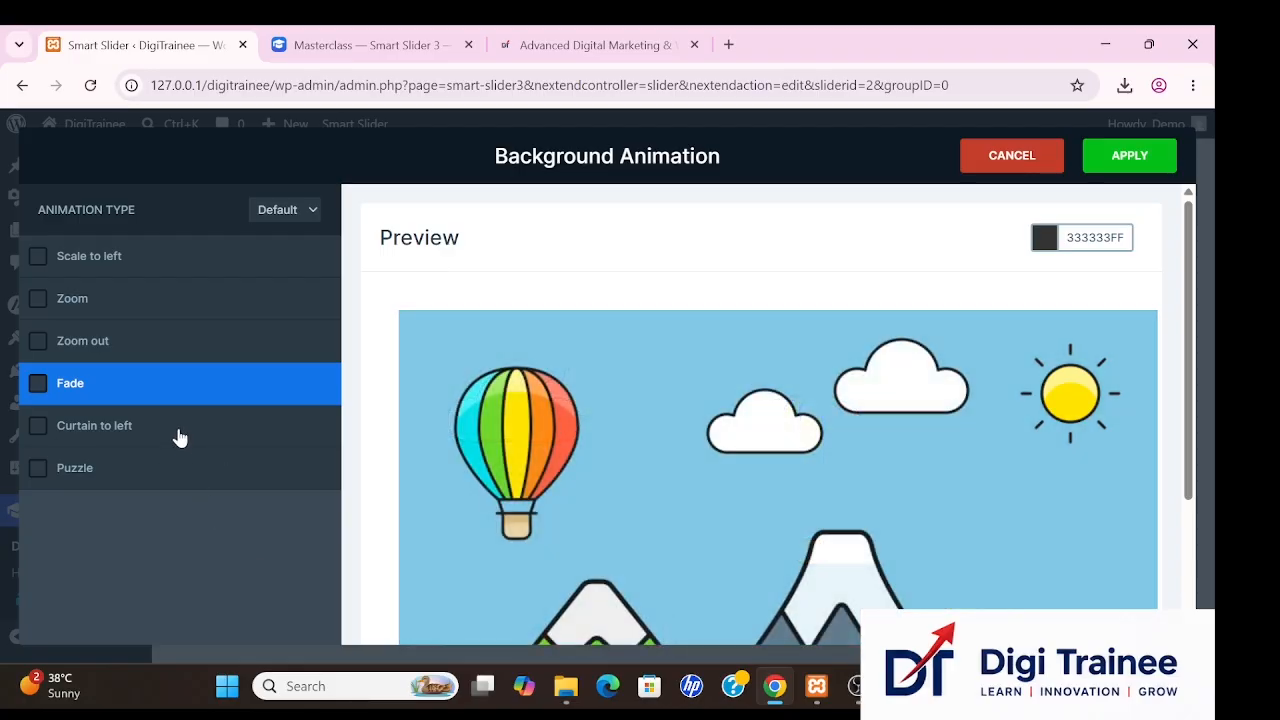
click(176, 436)
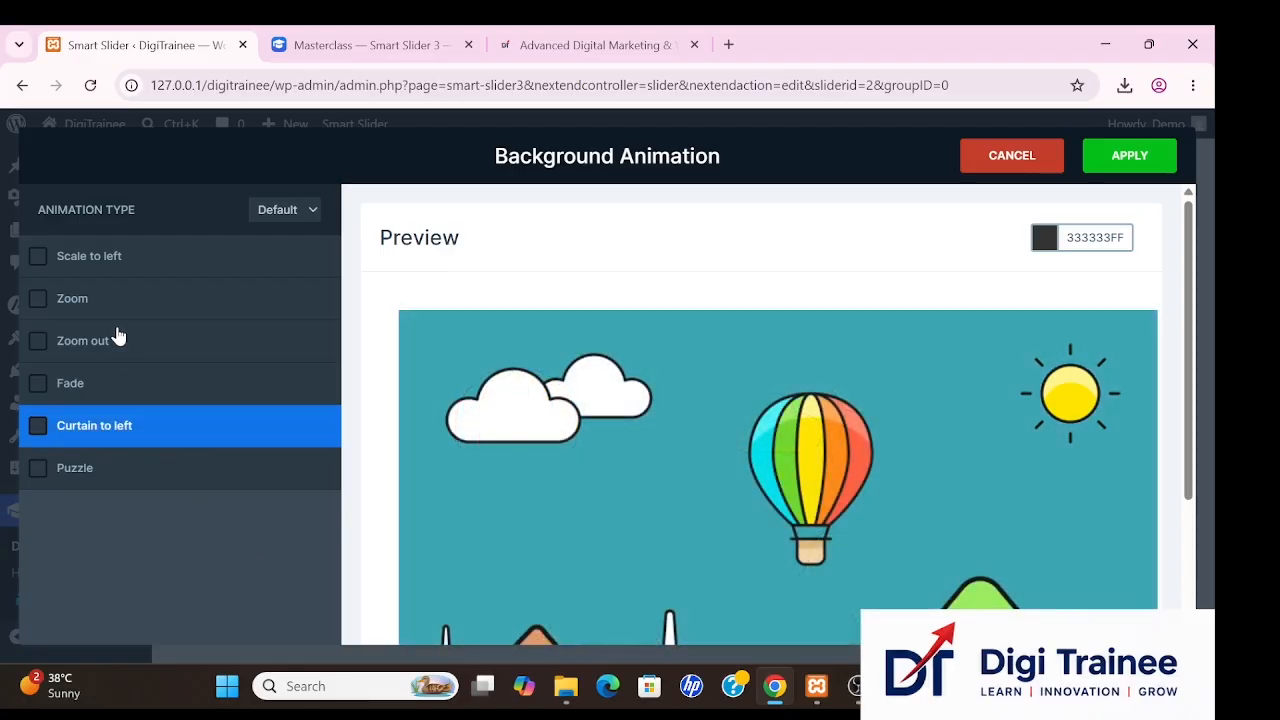
click(117, 337)
click(1138, 161)
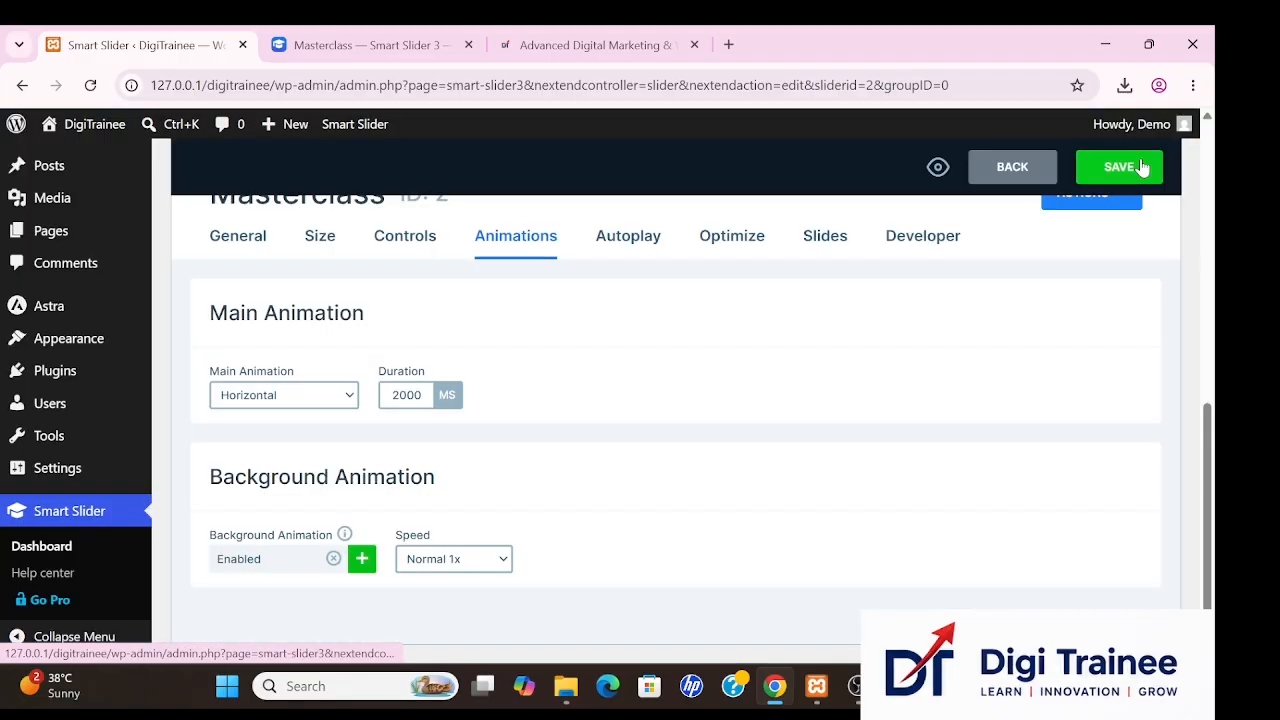
click(485, 559)
click(651, 539)
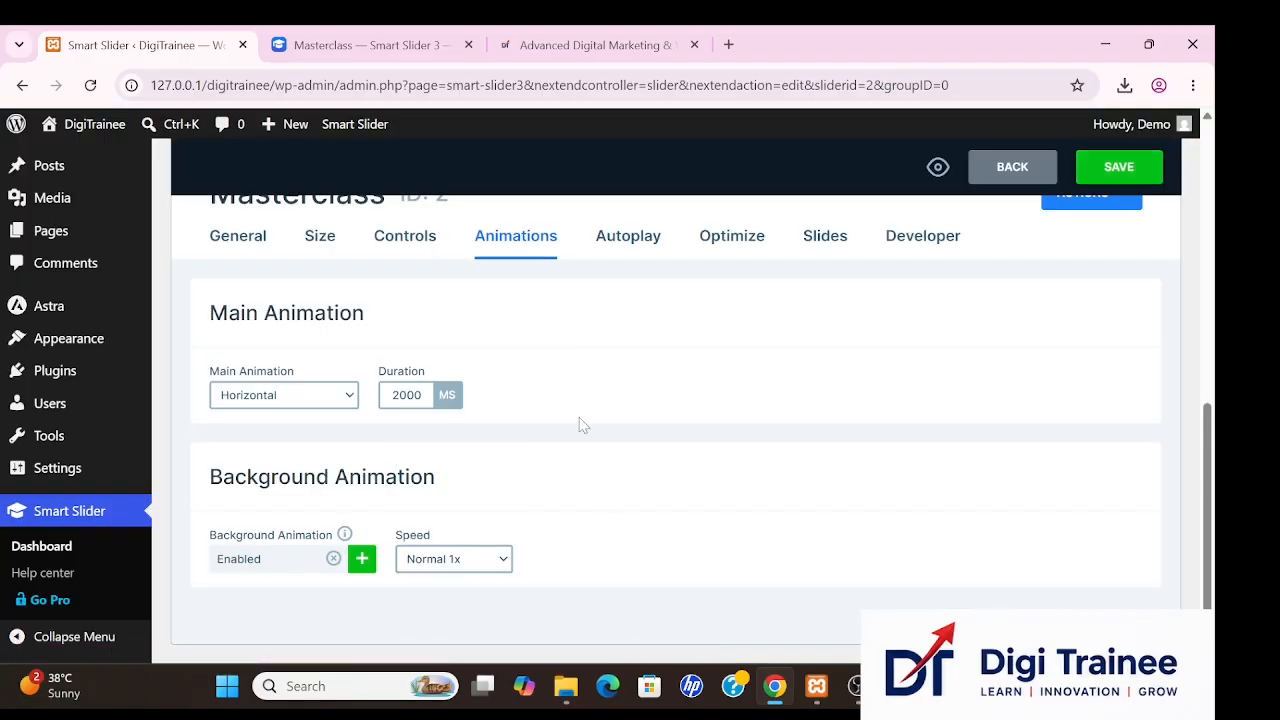
Enable autoplay for the slider with a slide duration of 1000 ms.
click(643, 240)
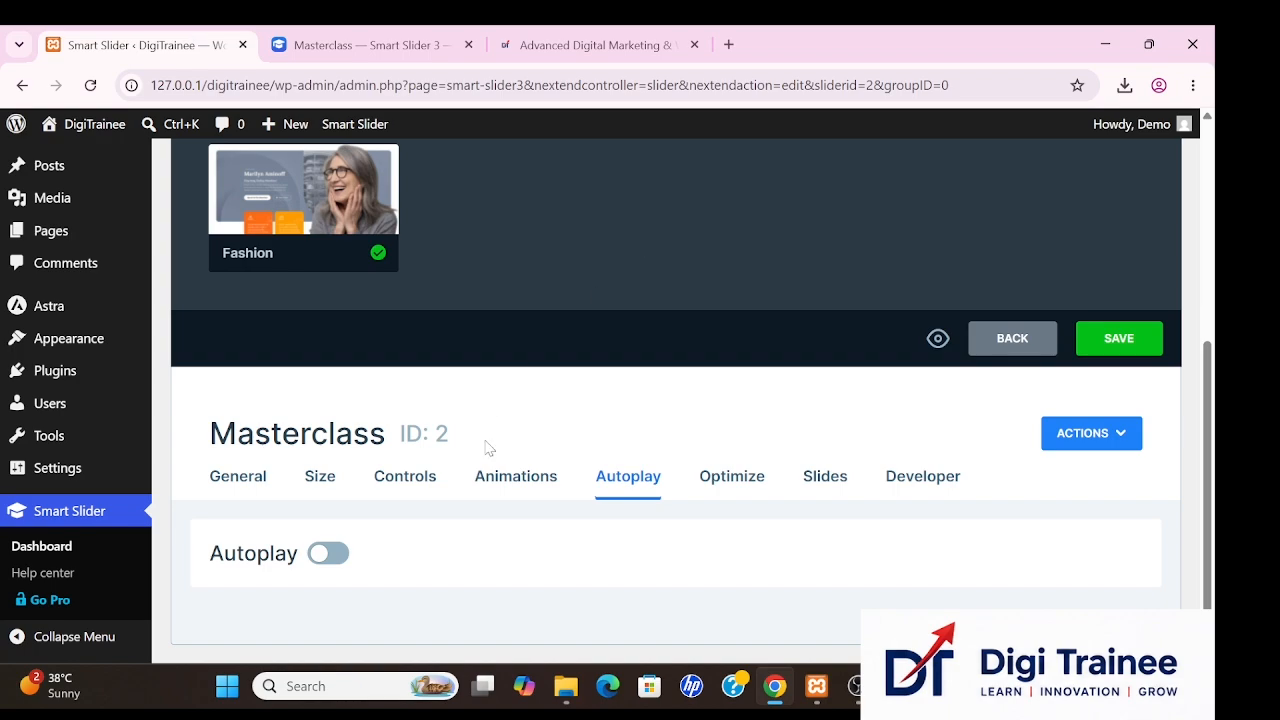
click(336, 556)
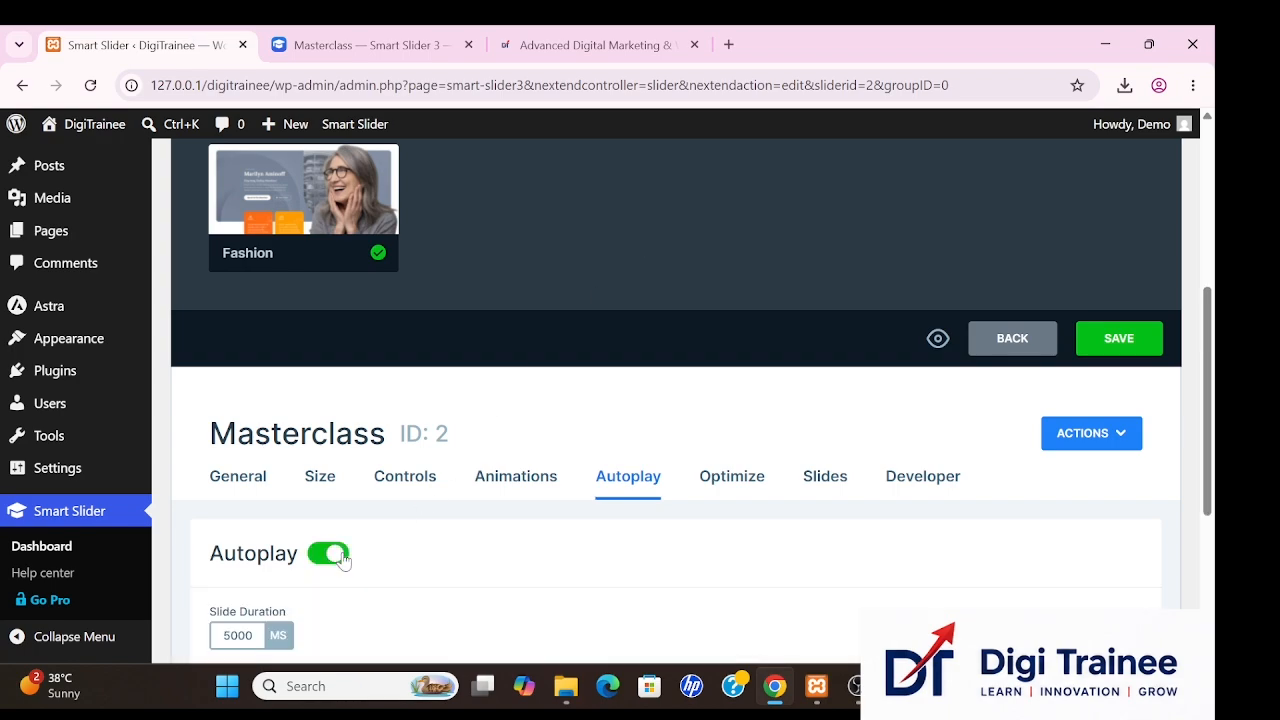
scroll(475, 517, down, 1)
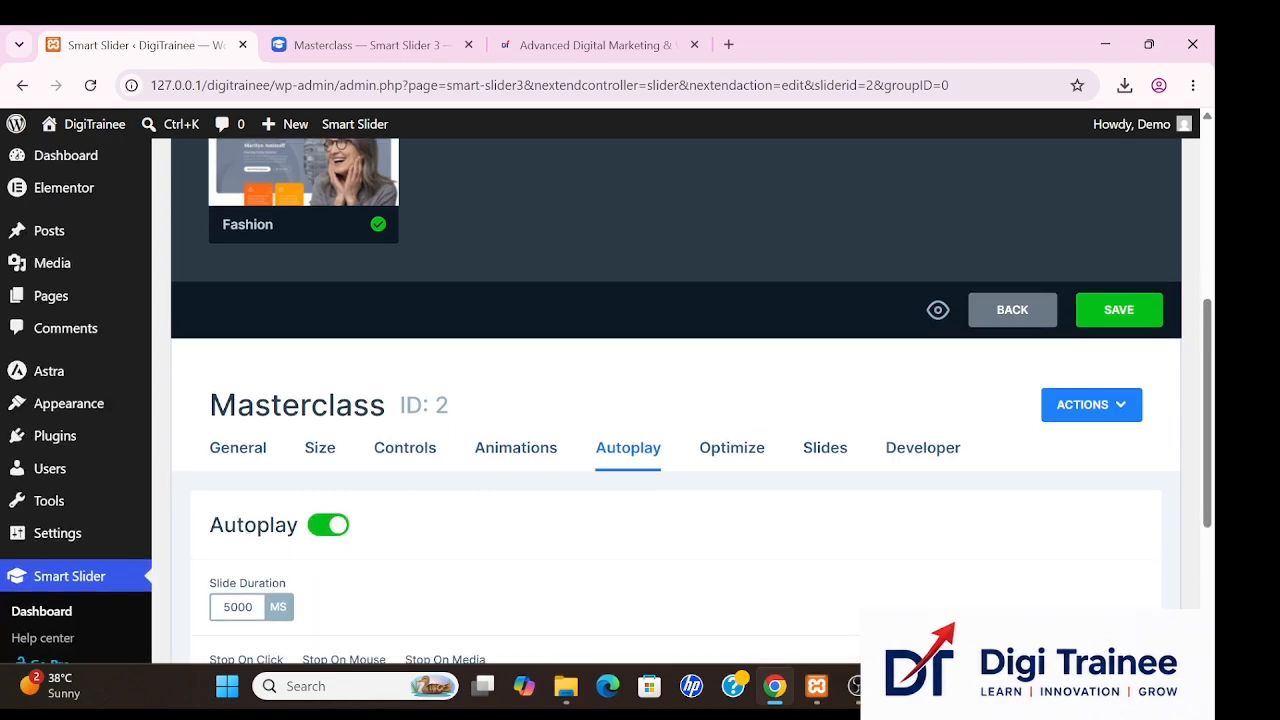
click(229, 607)
key(BackSpace)
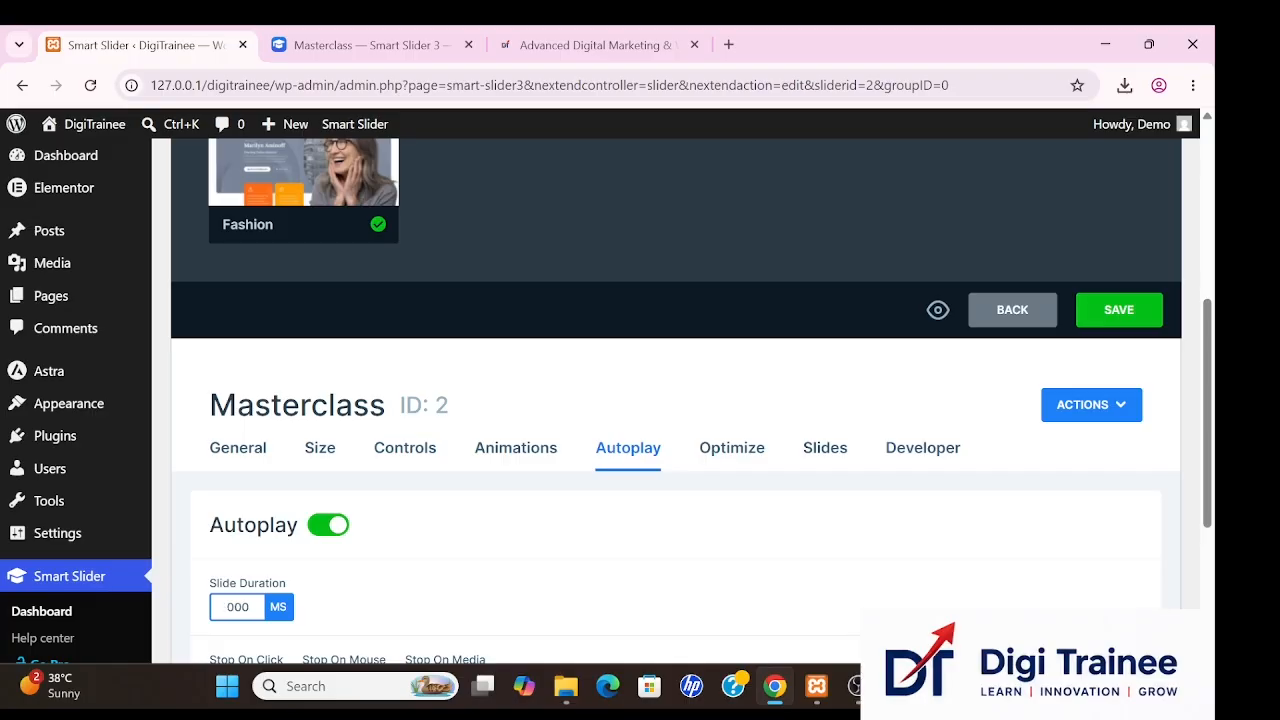
text(1)
scroll(525, 645, down, 5)
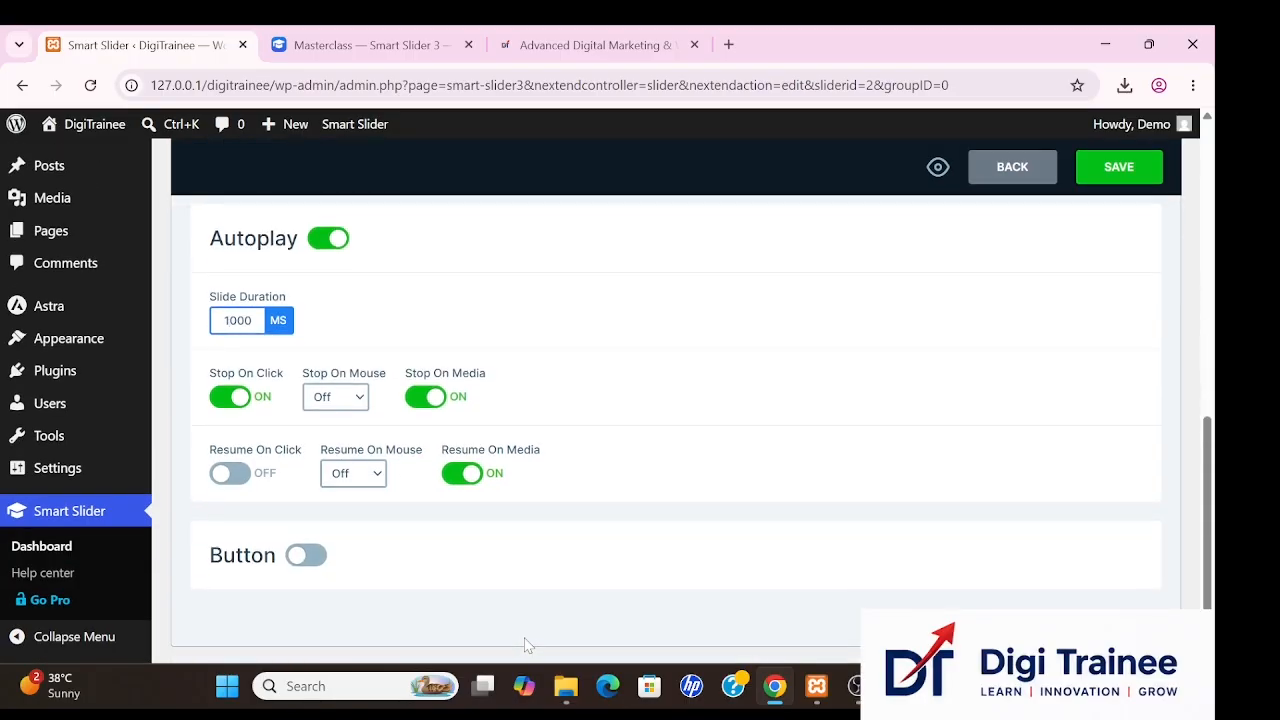
Review the slider's Optimize, Slides and Developer settings, including the available slide background image fill options.
scroll(826, 375, up, 5)
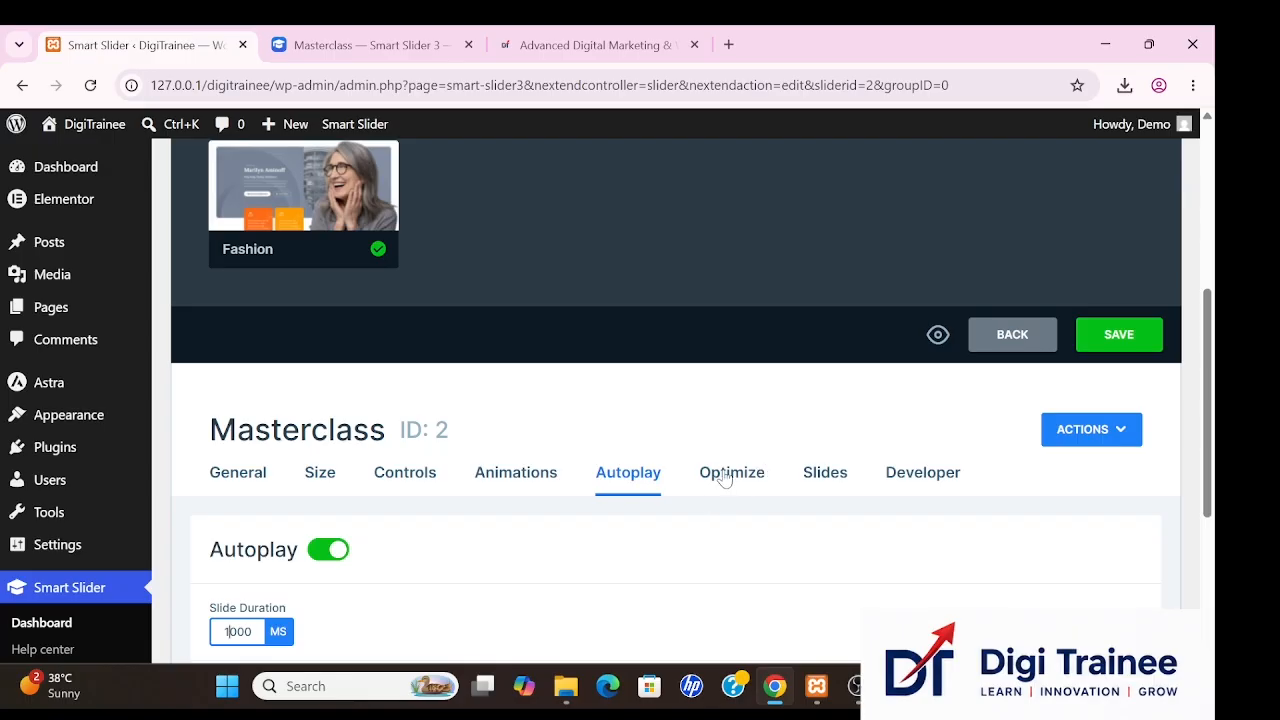
click(725, 478)
scroll(716, 545, down, 3)
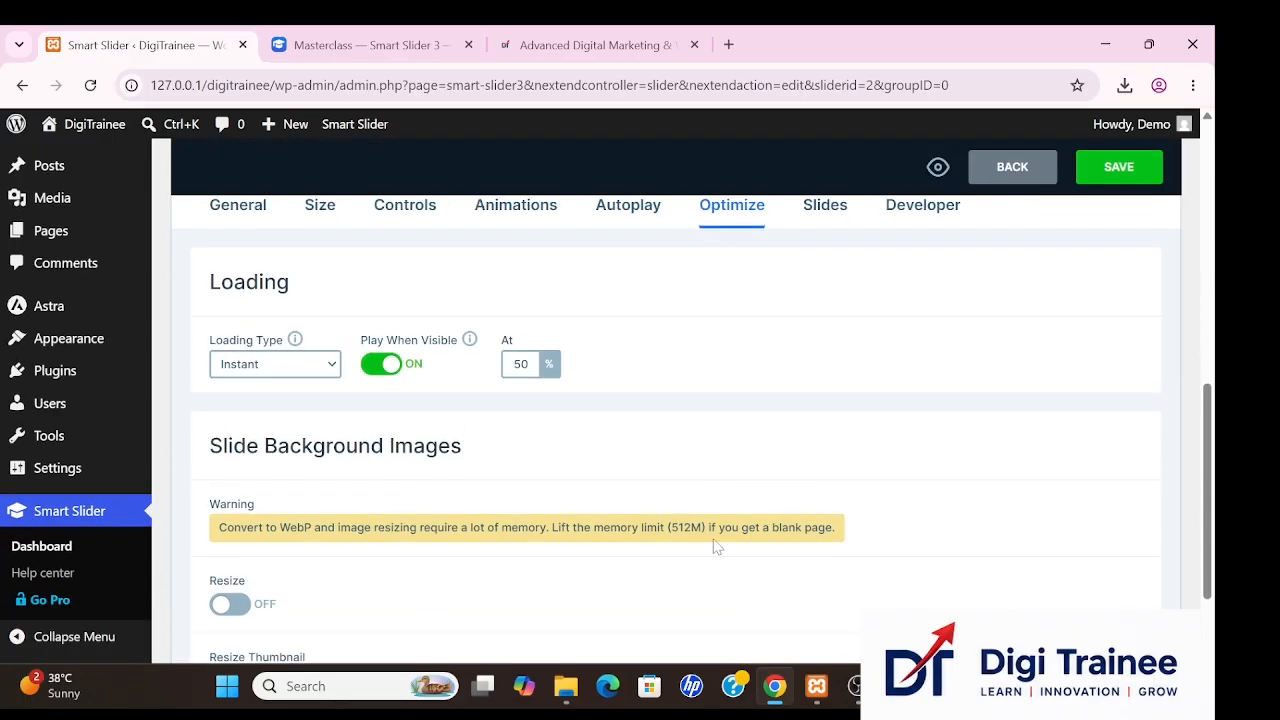
scroll(716, 545, down, 1)
scroll(716, 545, down, 1)
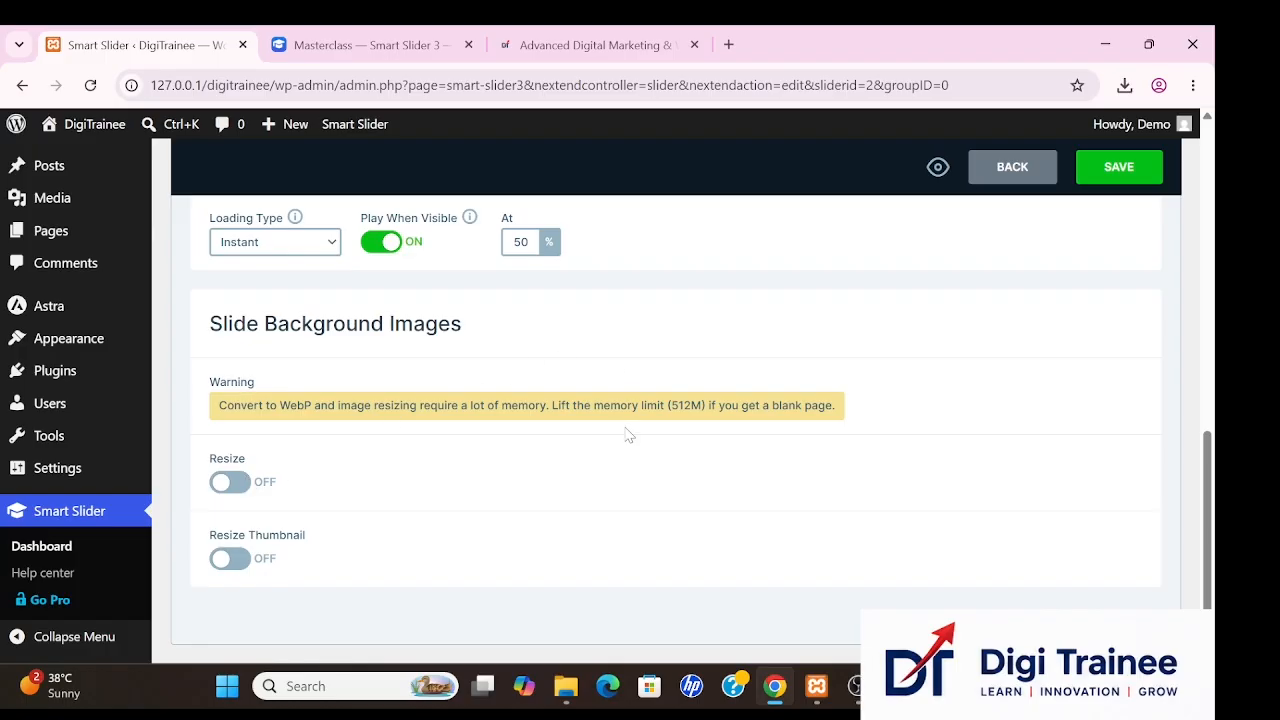
scroll(627, 434, up, 3)
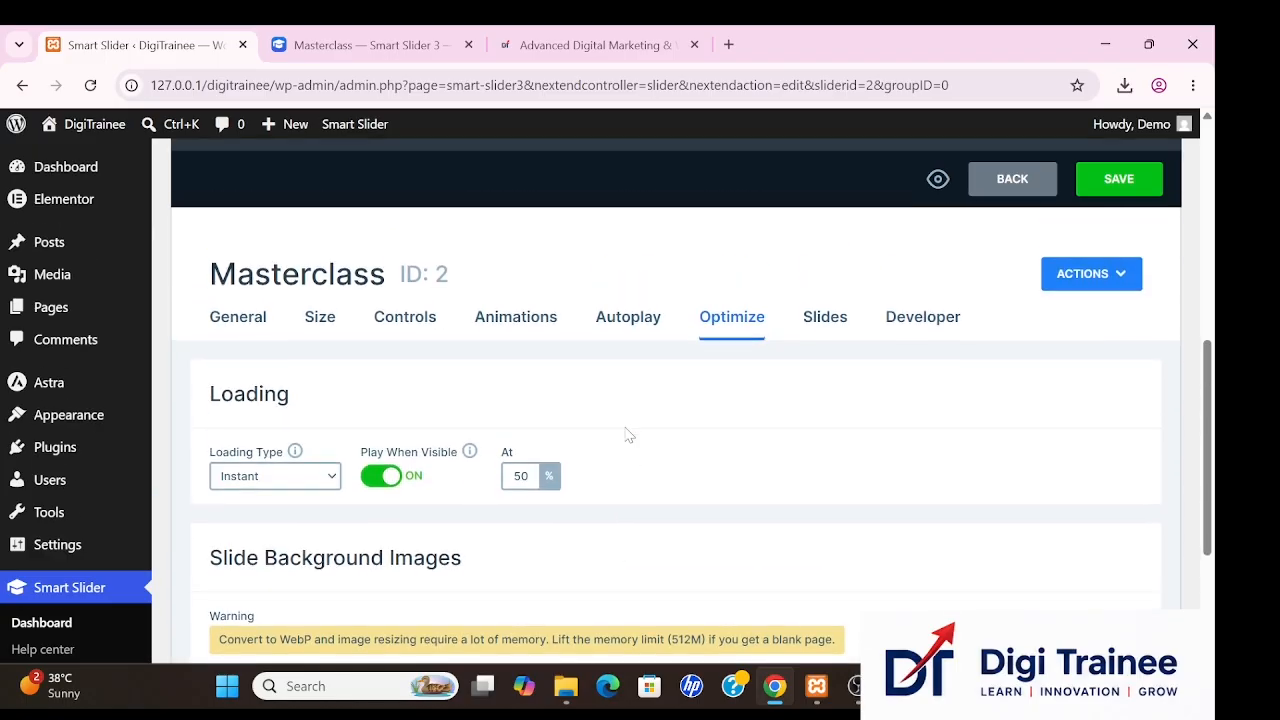
click(836, 318)
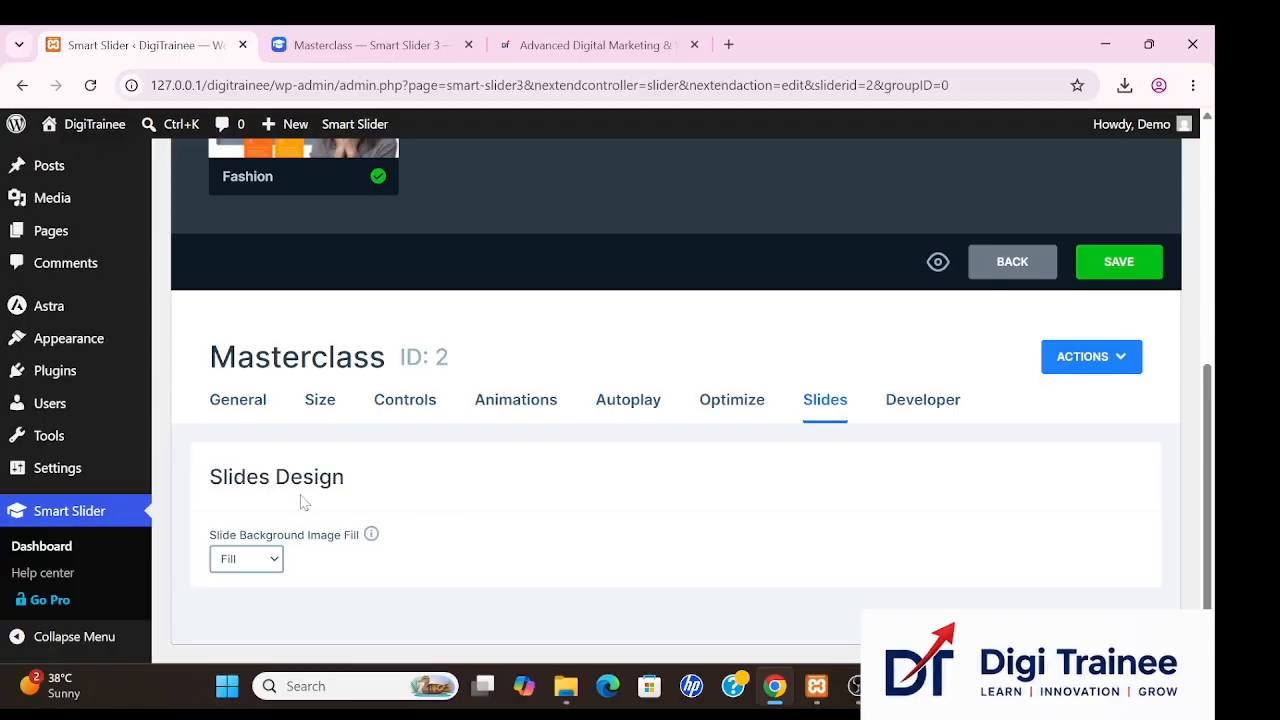
click(265, 566)
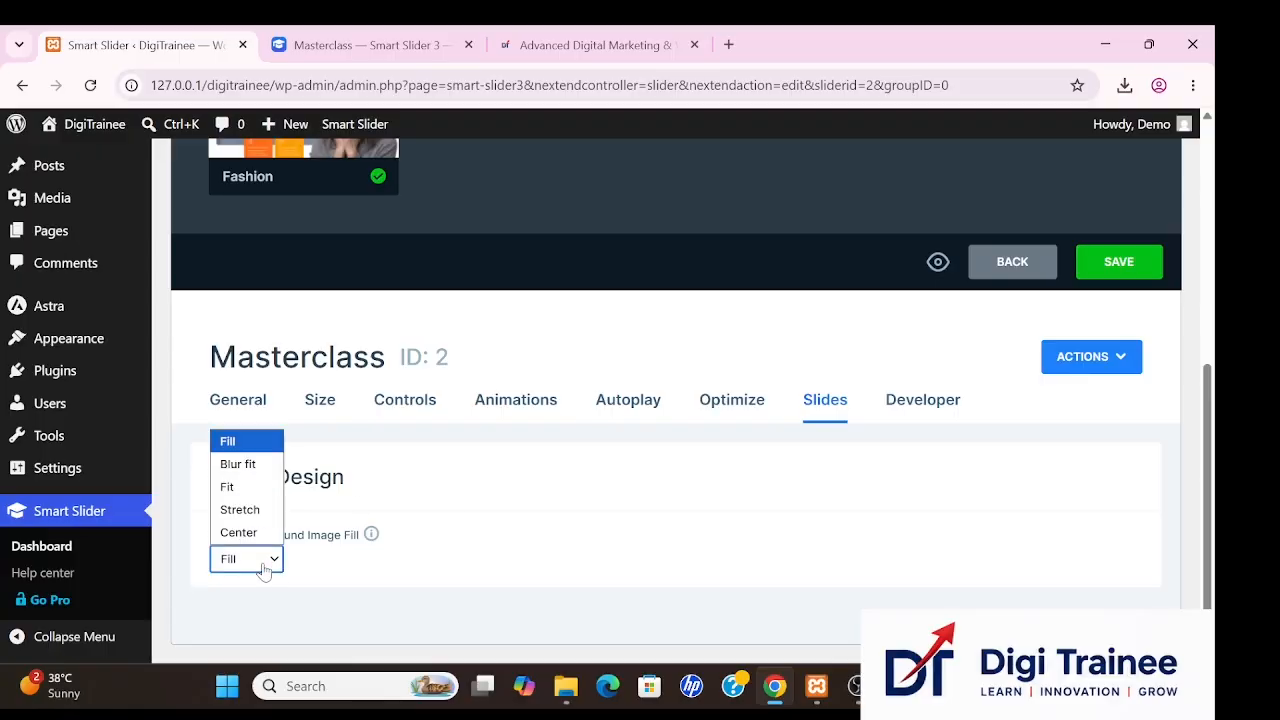
click(265, 568)
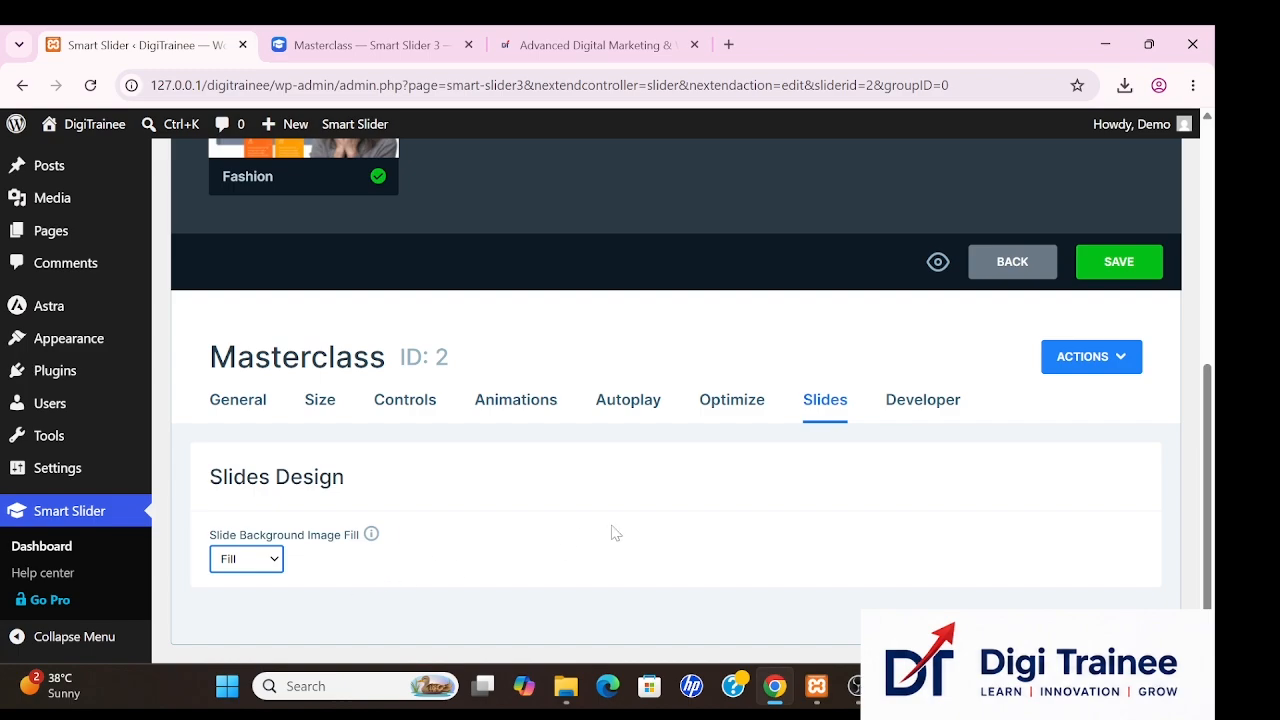
click(920, 410)
scroll(515, 486, down, 2)
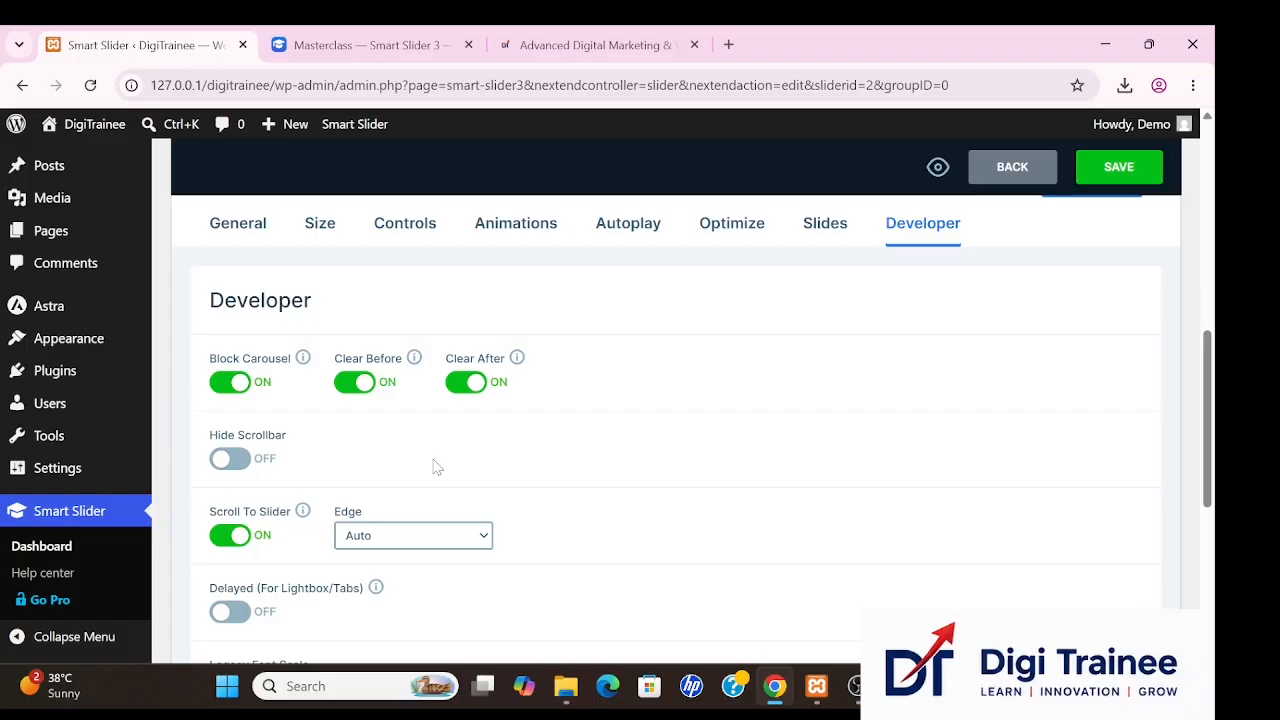
scroll(436, 466, down, 4)
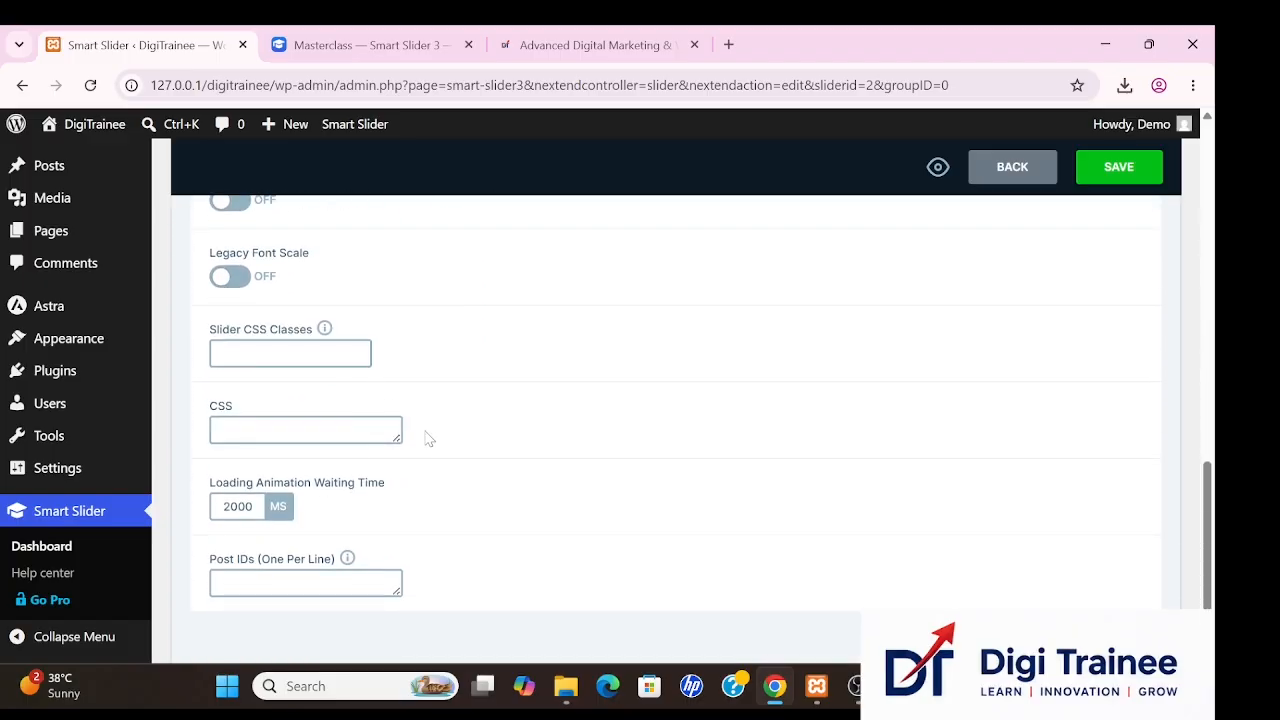
scroll(426, 571, down, 1)
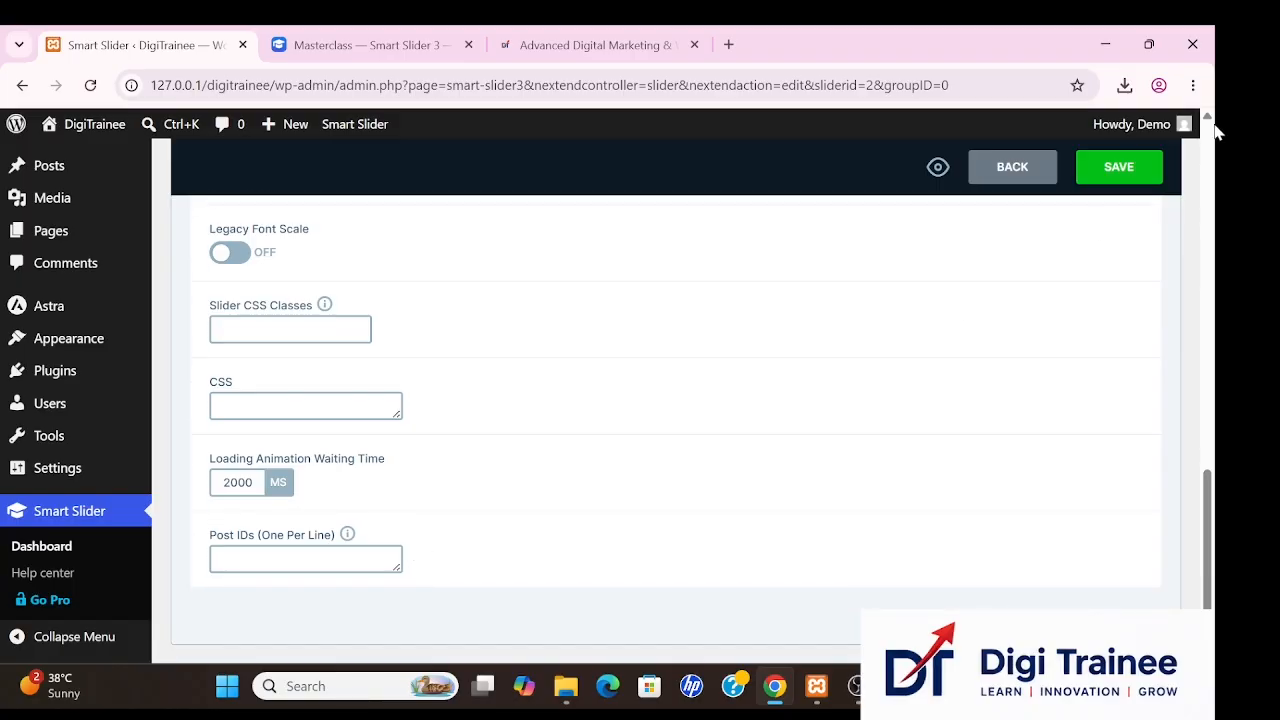
Save the slider, and open the Home page for editing with Elementor, dismissing the launch checklist.
click(1124, 178)
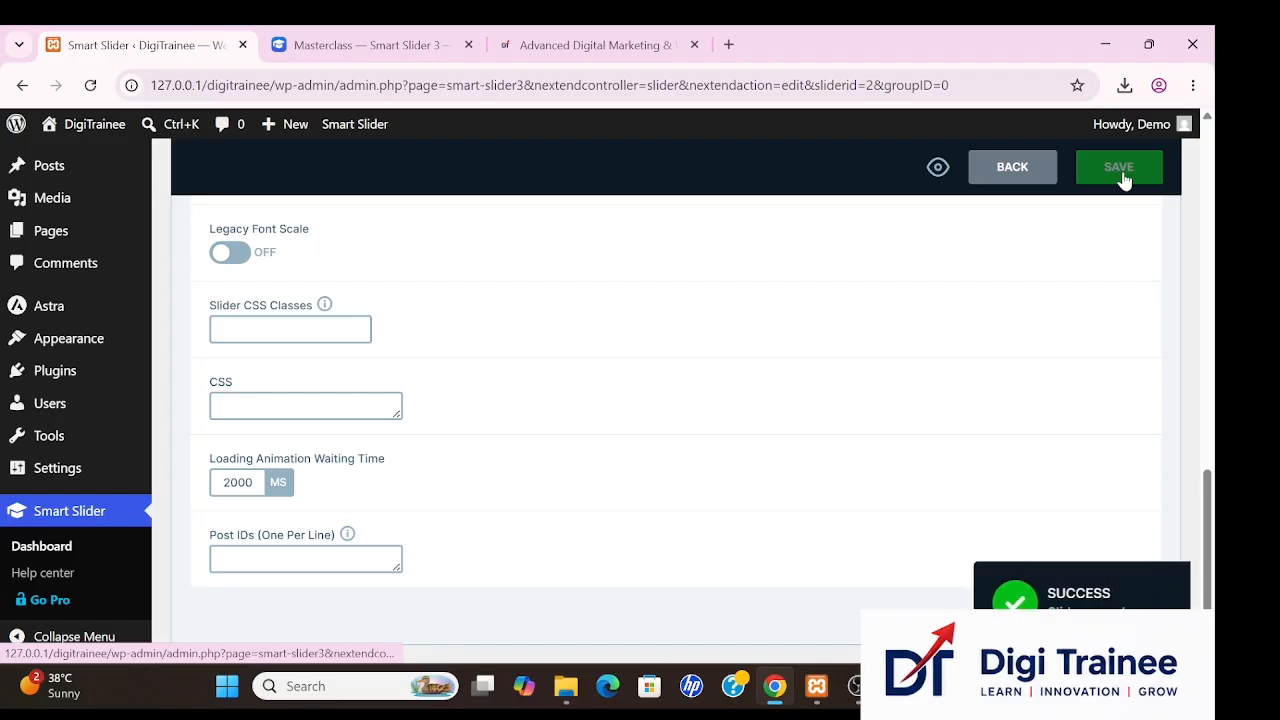
scroll(105, 222, up, 1)
scroll(80, 255, up, 1)
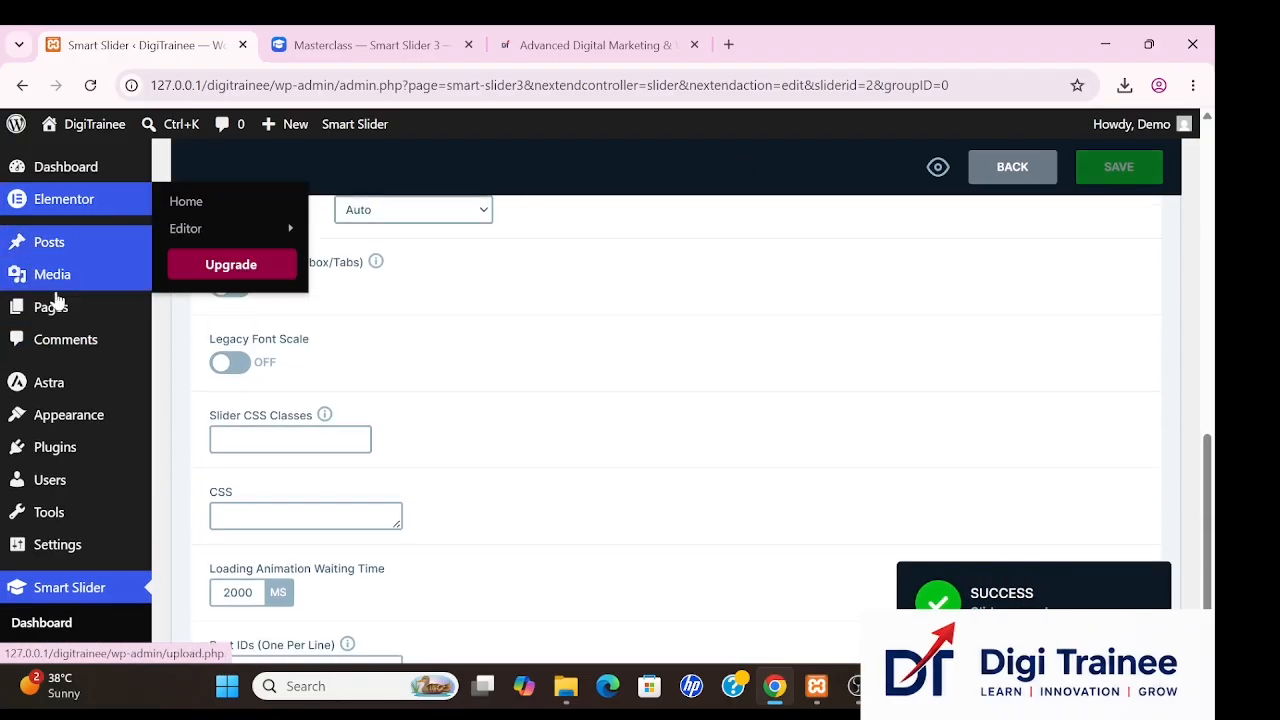
mouse_move(46, 323)
click(197, 312)
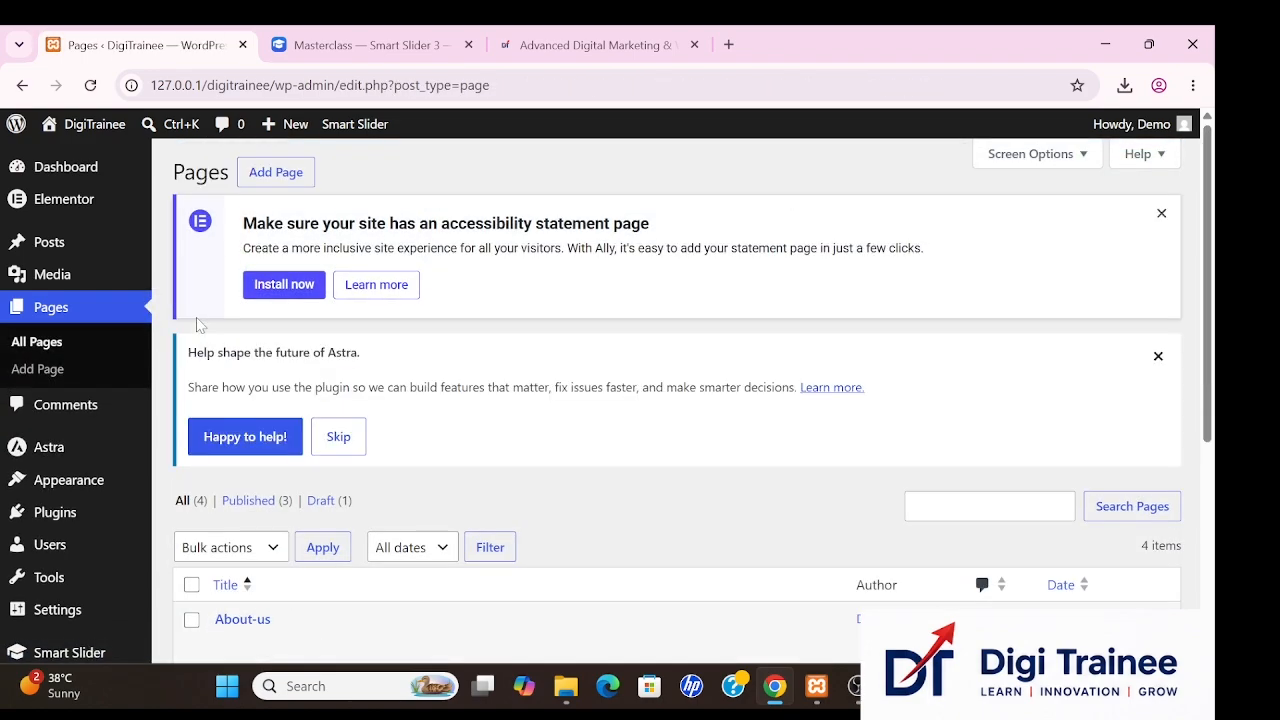
scroll(372, 455, down, 3)
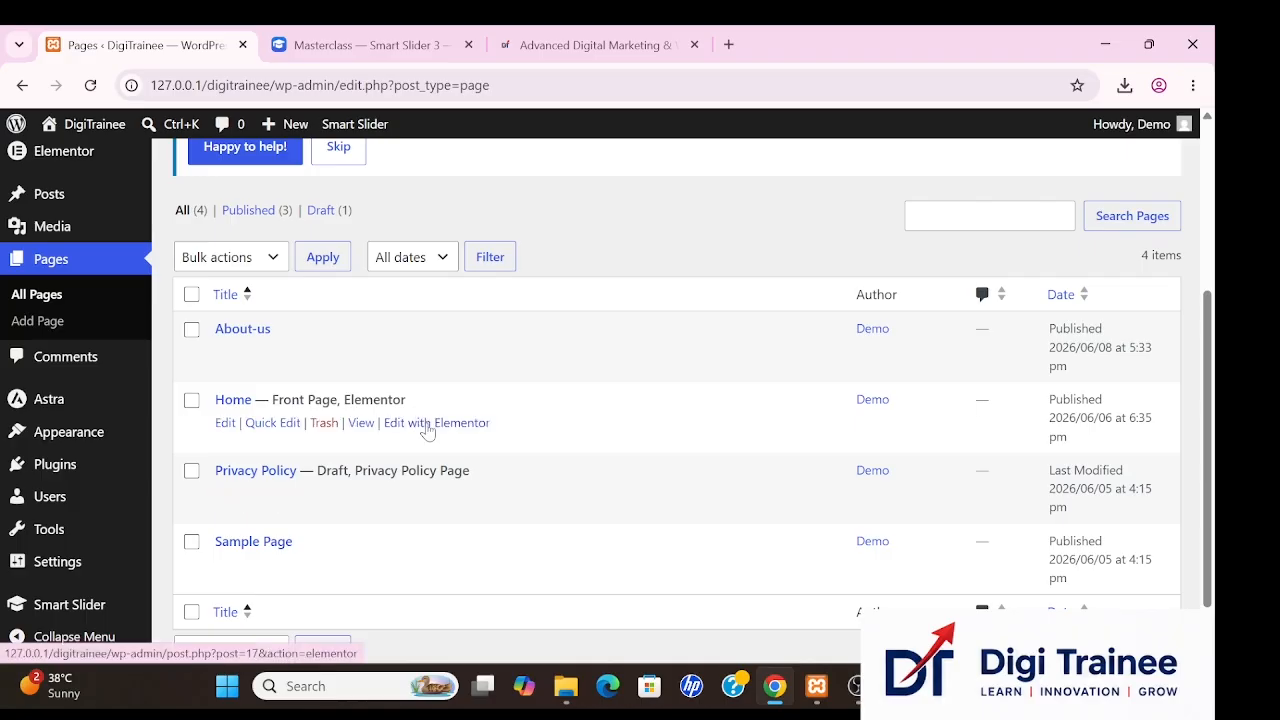
click(428, 423)
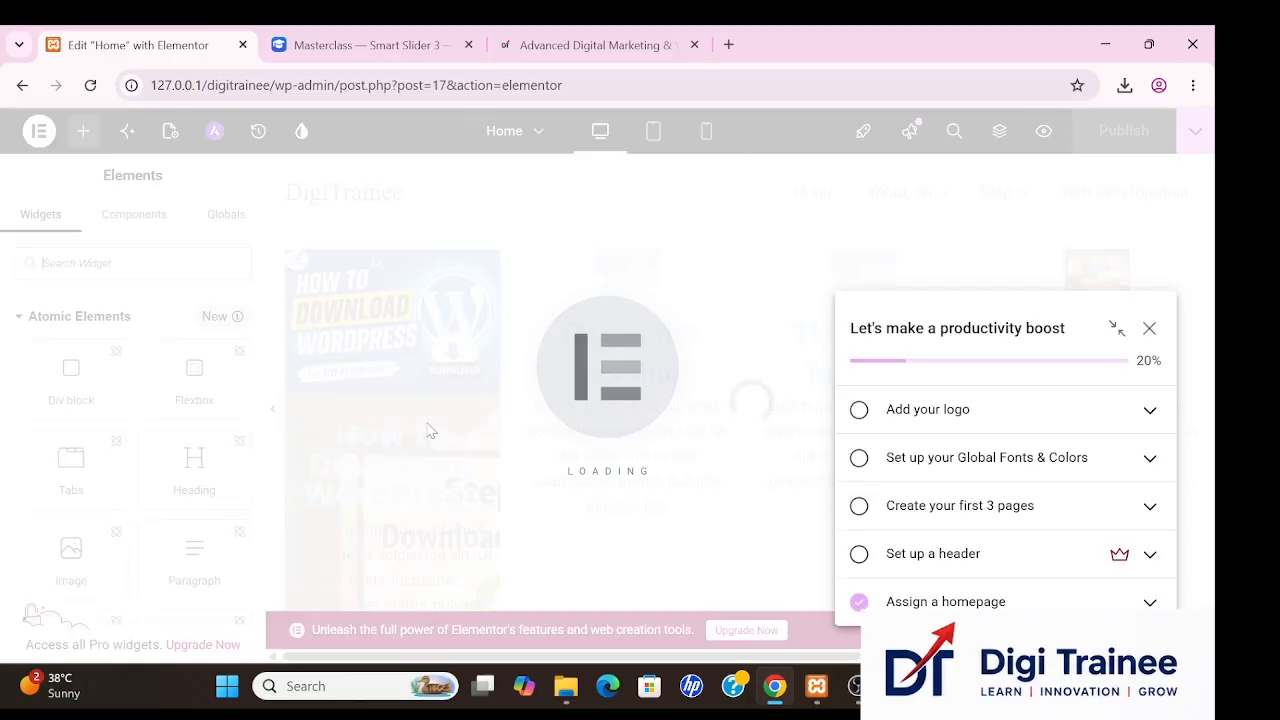
click(1152, 328)
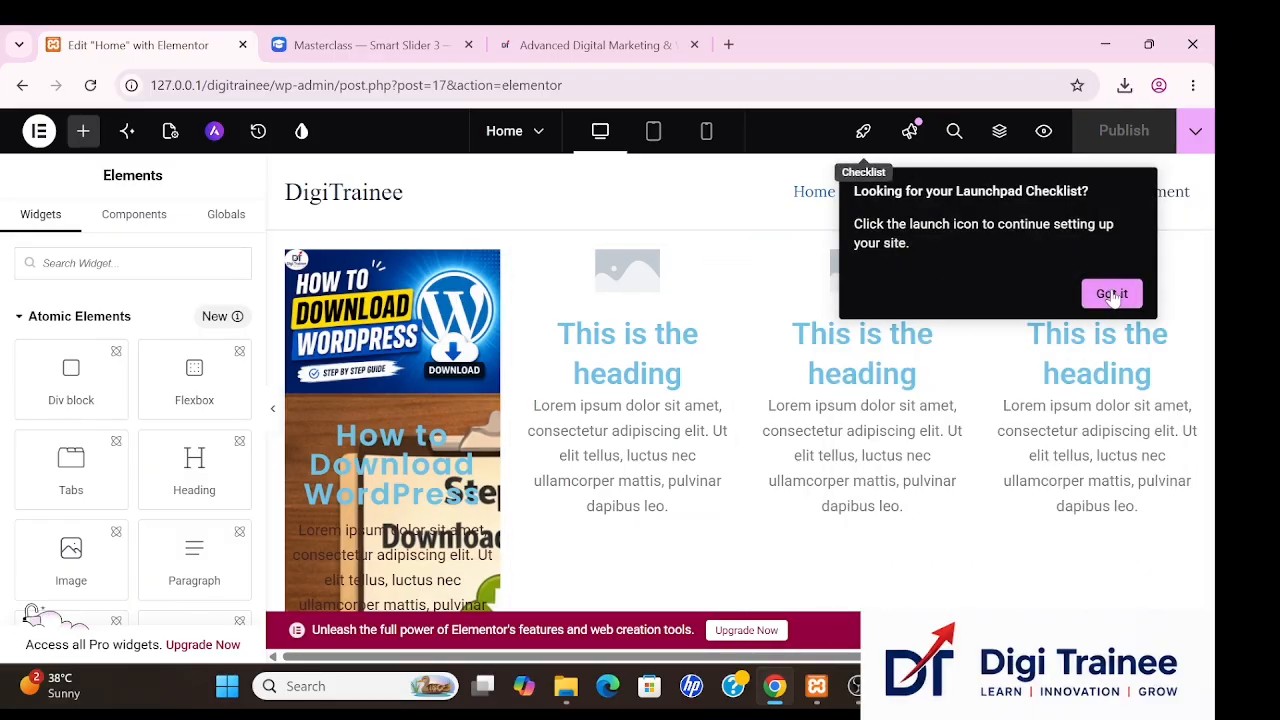
click(1112, 294)
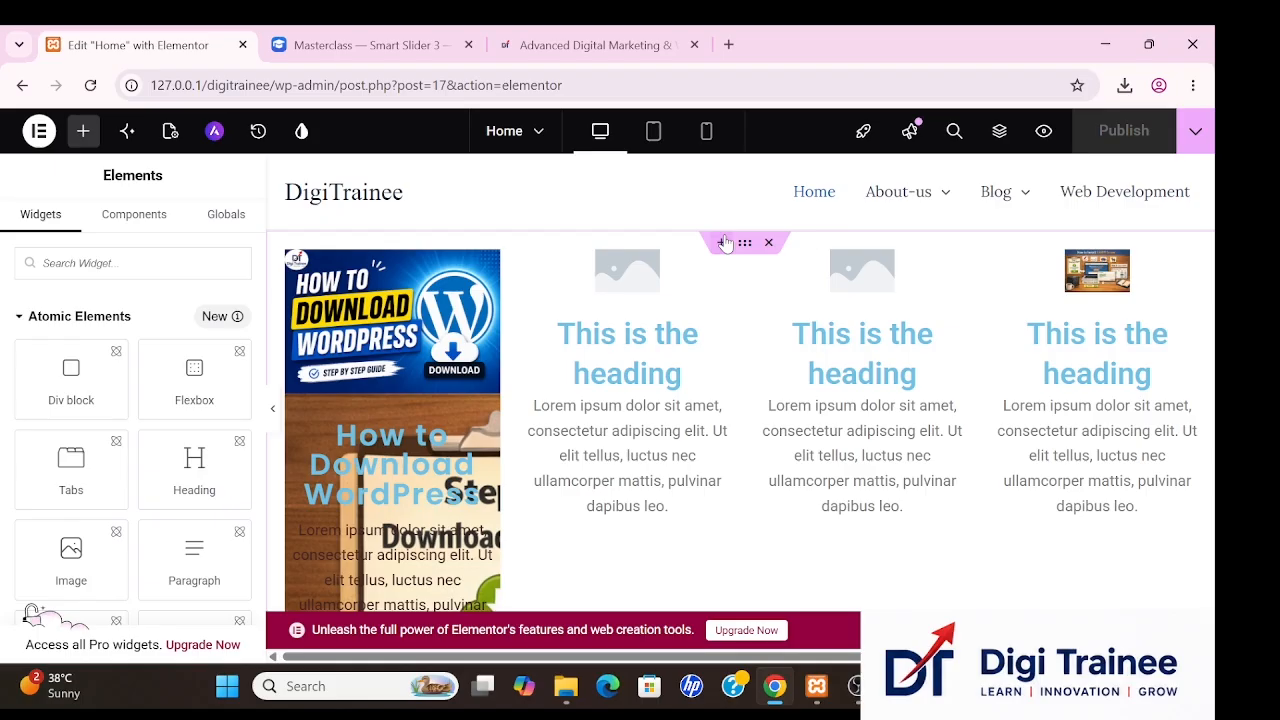
click(729, 243)
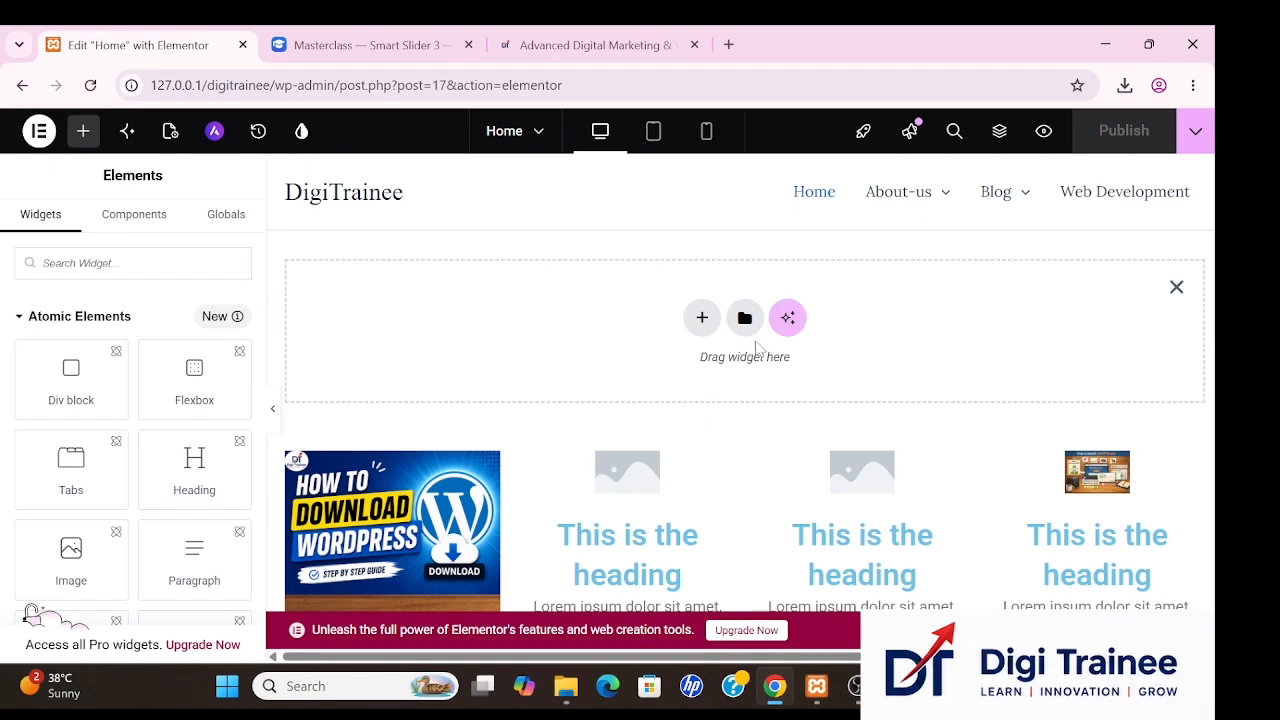
click(1176, 287)
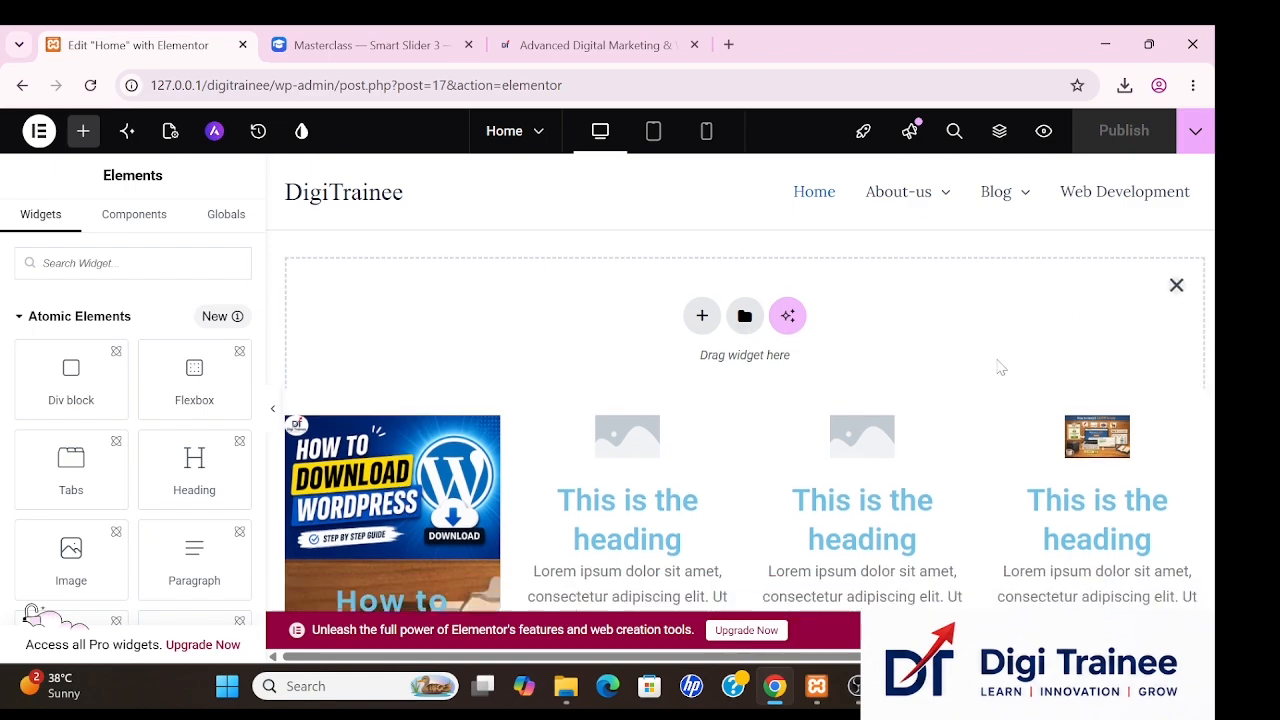
scroll(808, 477, down, 4)
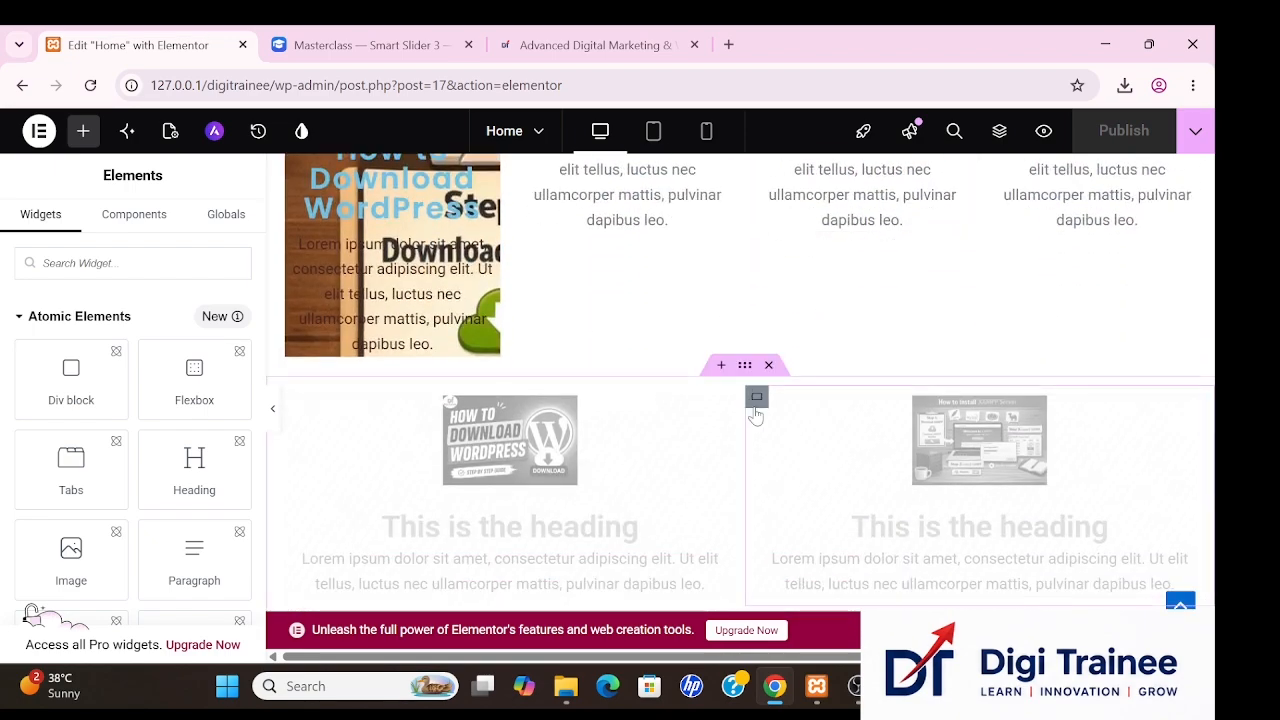
scroll(757, 405, down, 3)
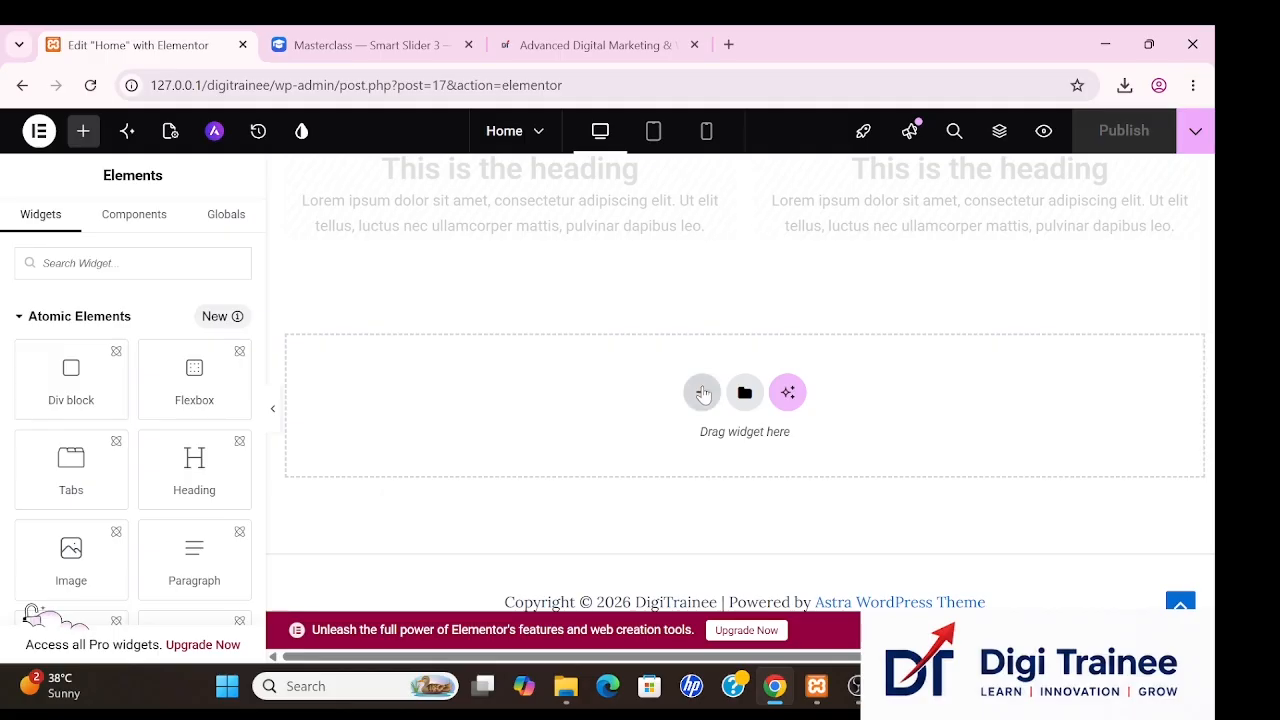
click(701, 392)
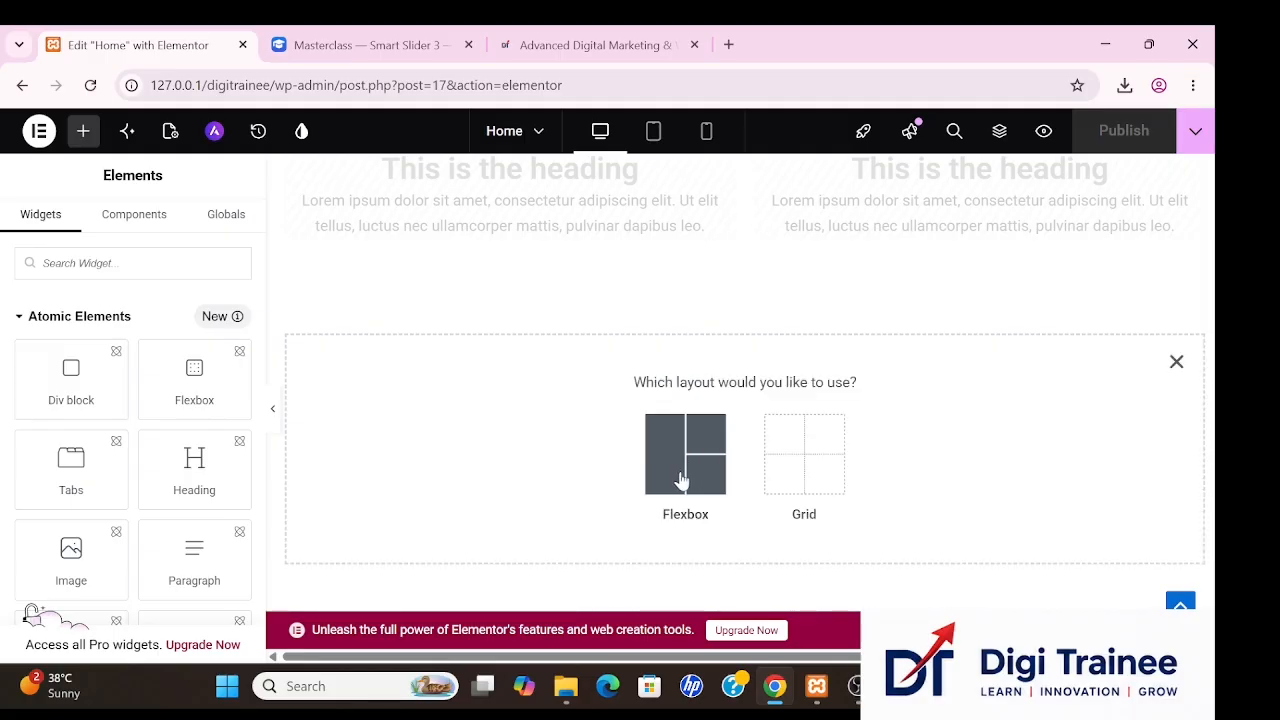
click(681, 481)
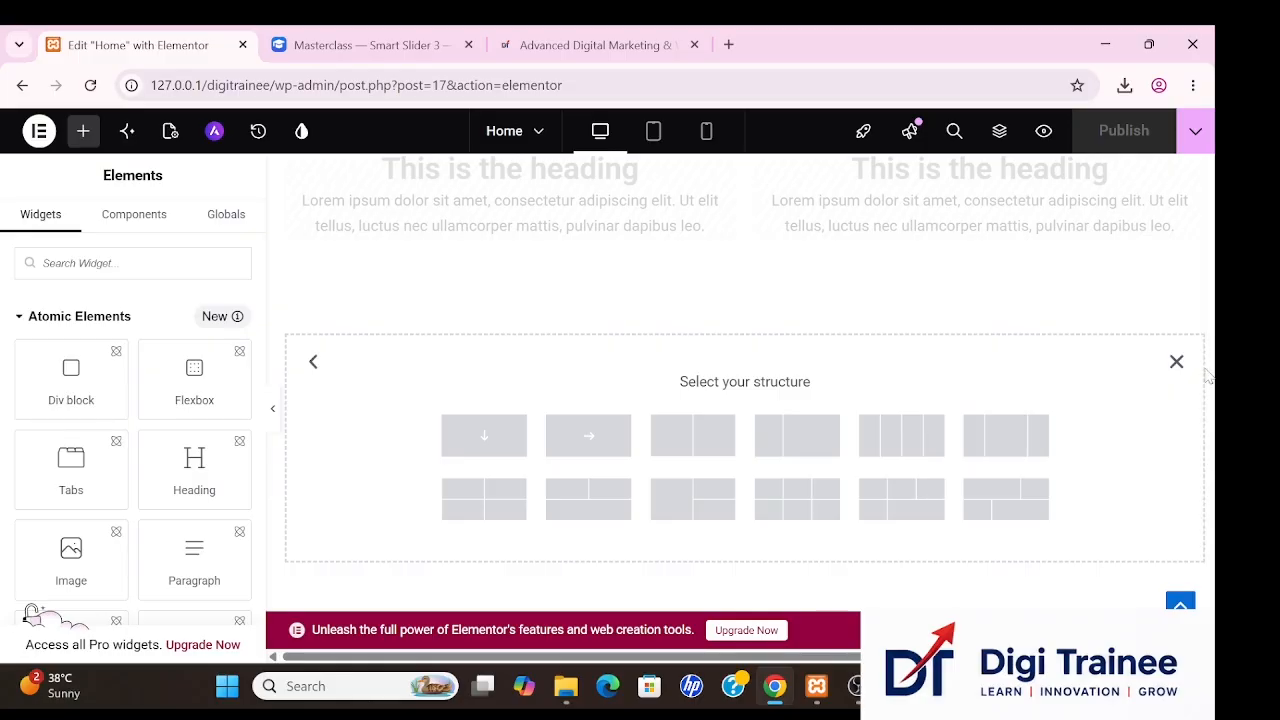
click(1179, 366)
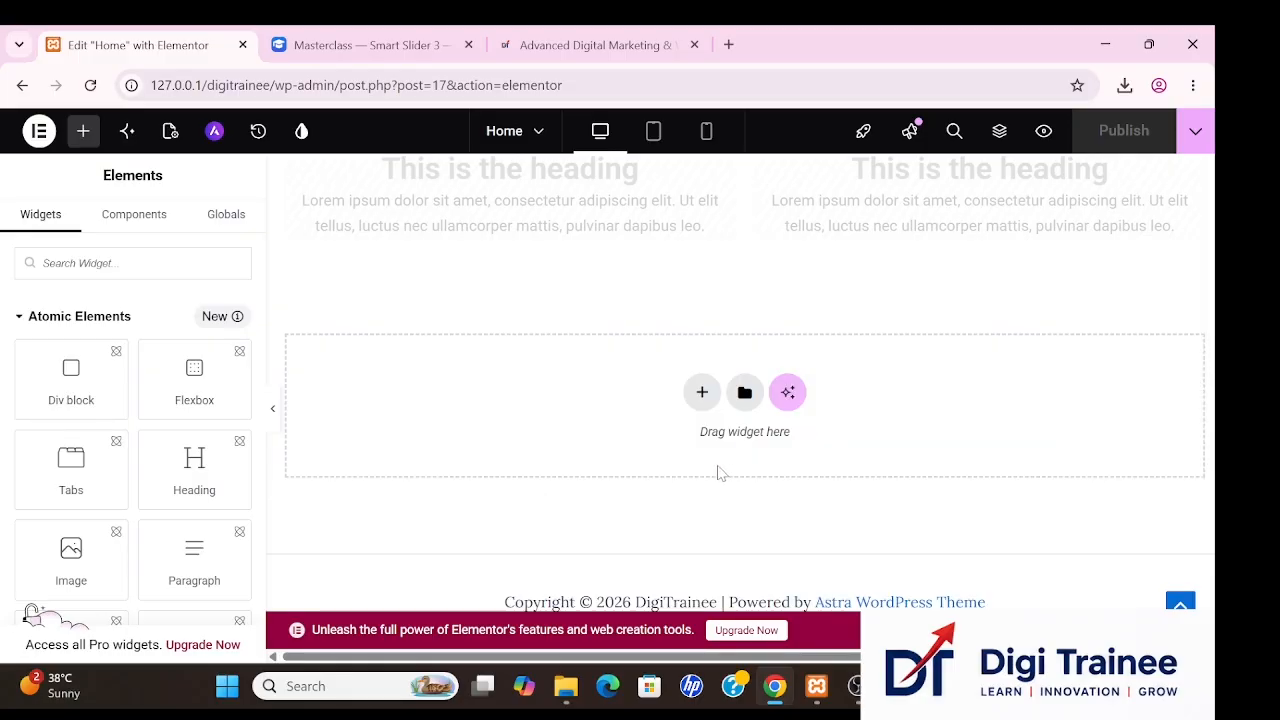
scroll(991, 323, up, 5)
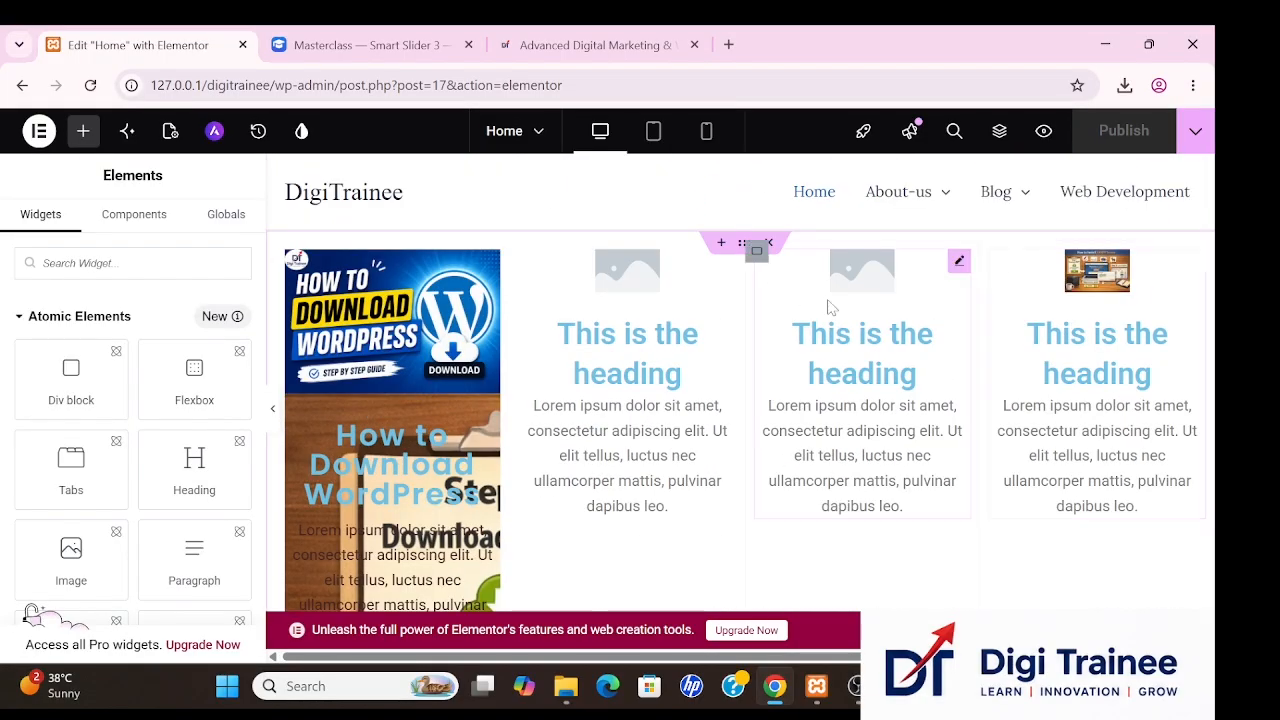
Add a flexbox container with the horizontal row structure above the first section of the Home page.
scroll(718, 252, up, 3)
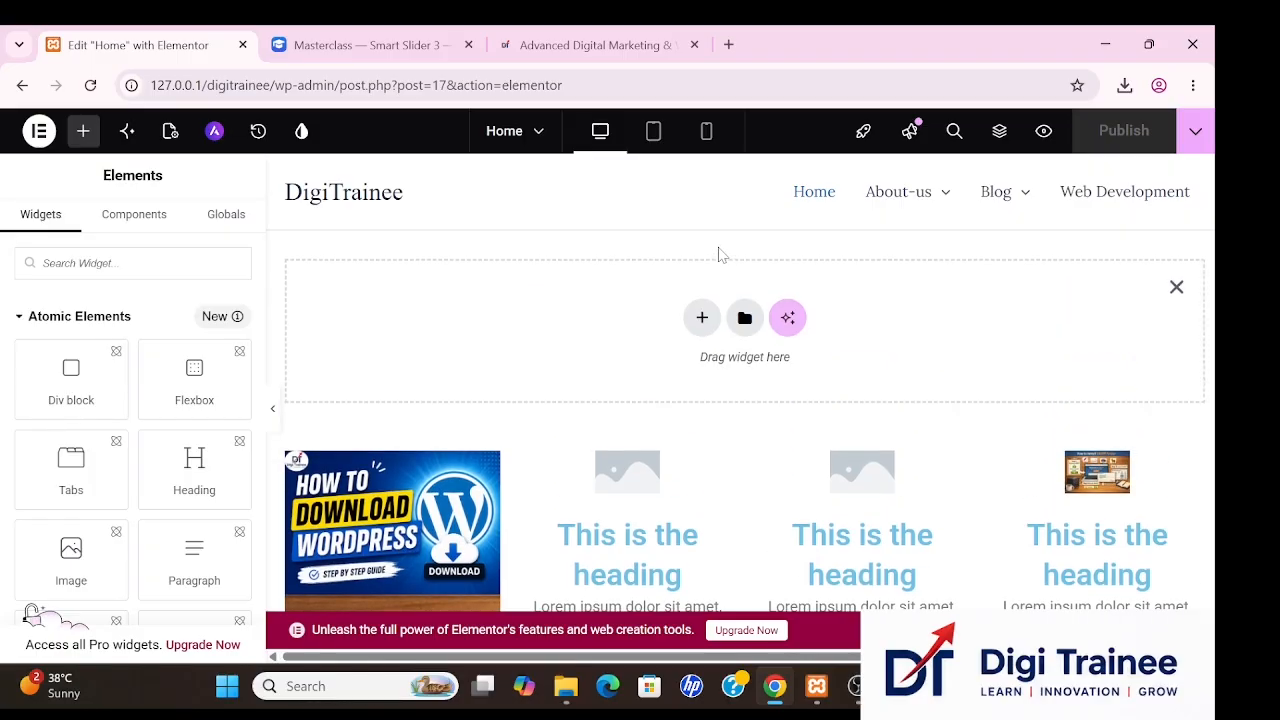
click(701, 319)
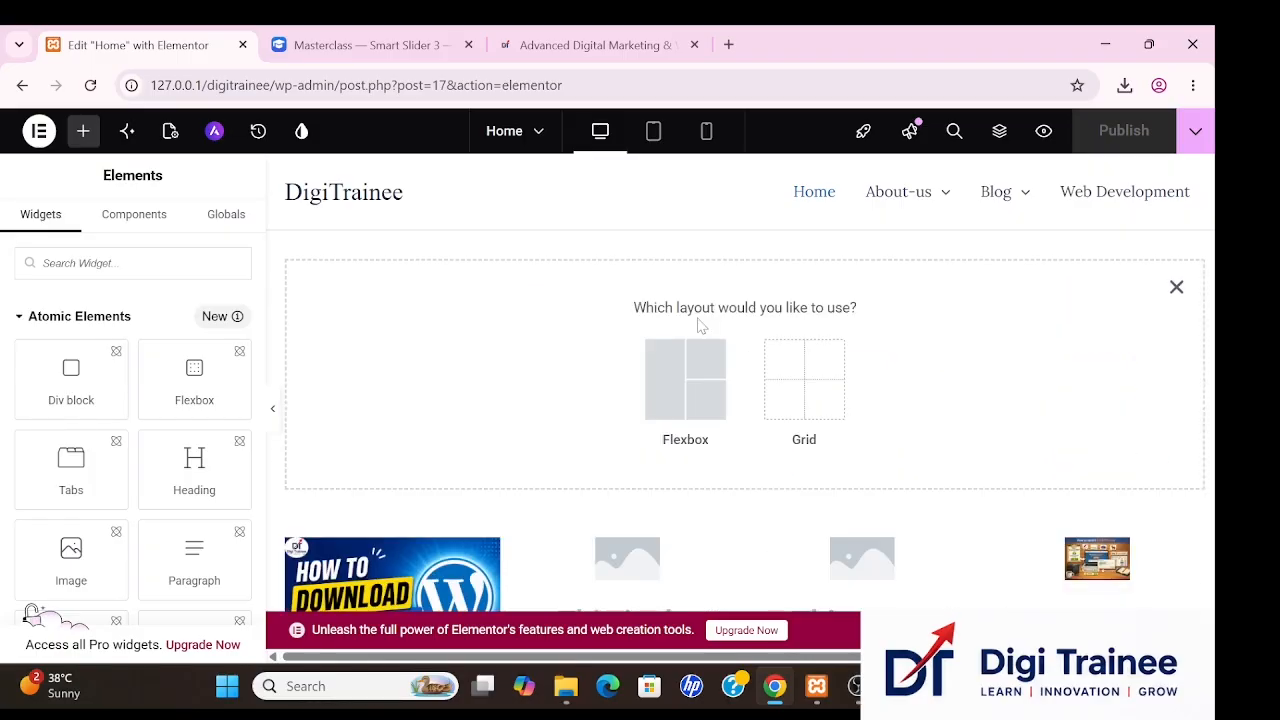
click(688, 397)
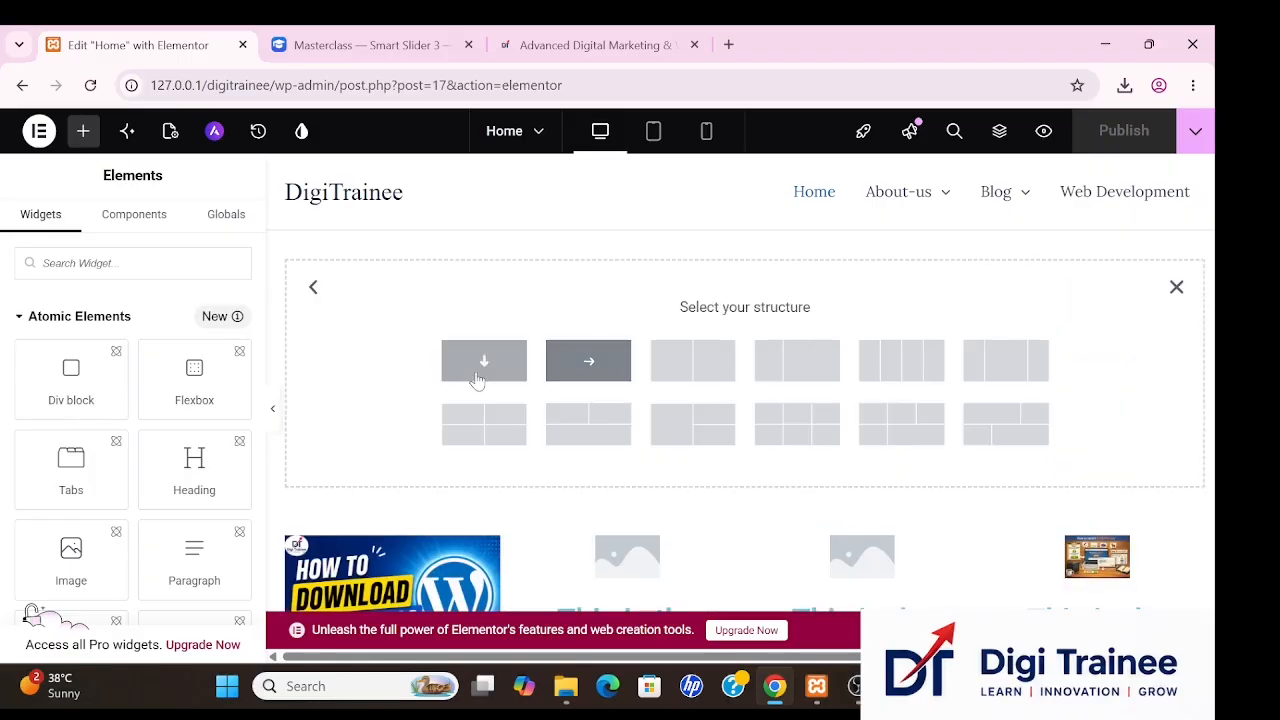
click(557, 372)
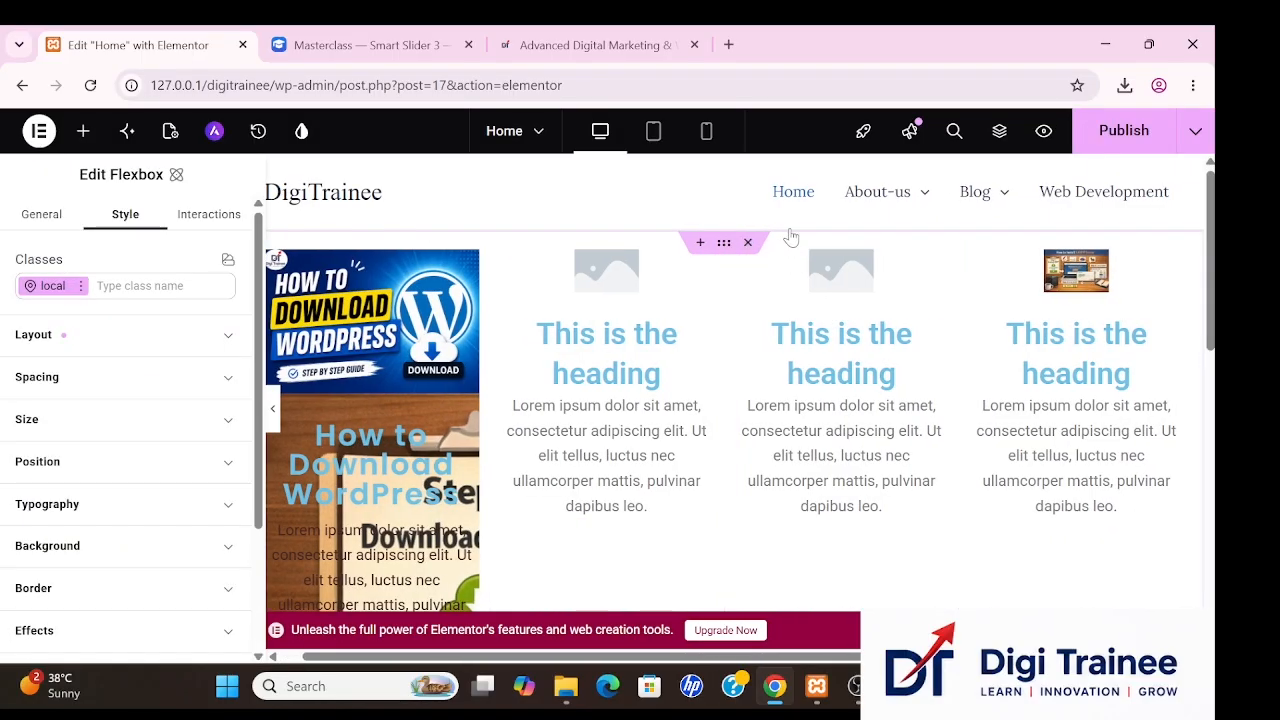
Add another flexbox container above the How to Download WordPress section.
click(697, 218)
click(696, 245)
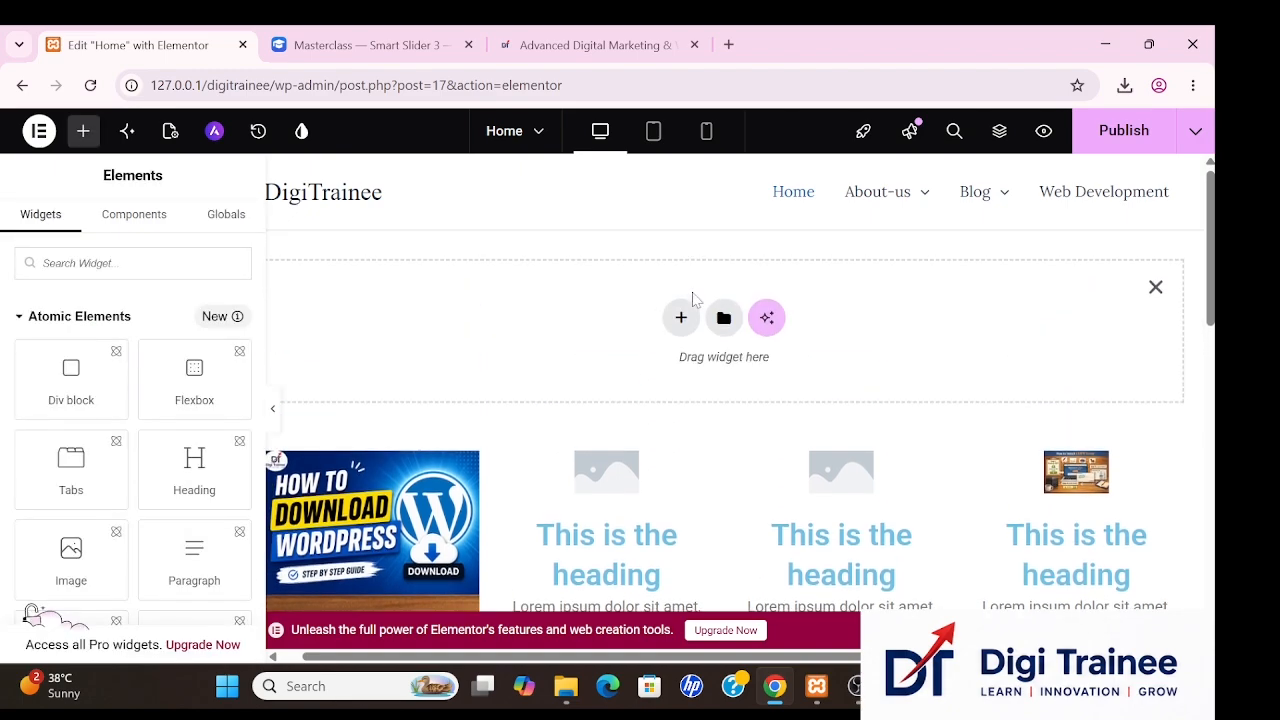
click(678, 317)
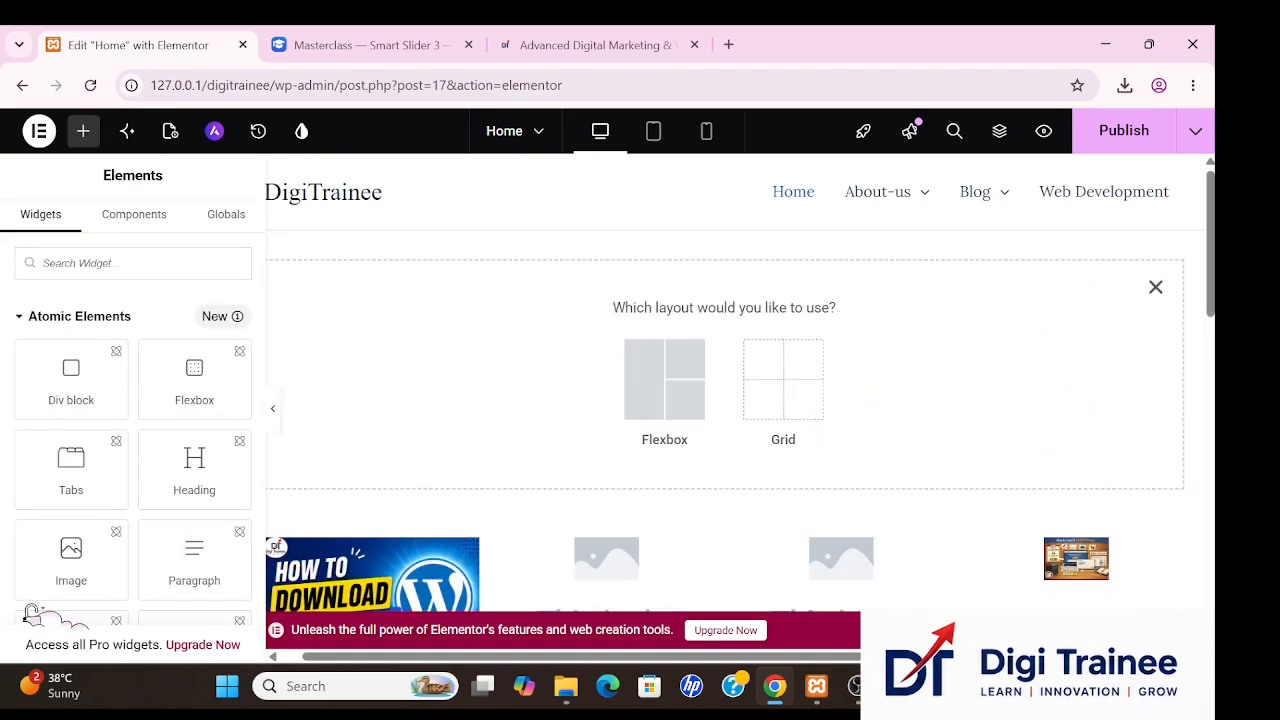
click(655, 398)
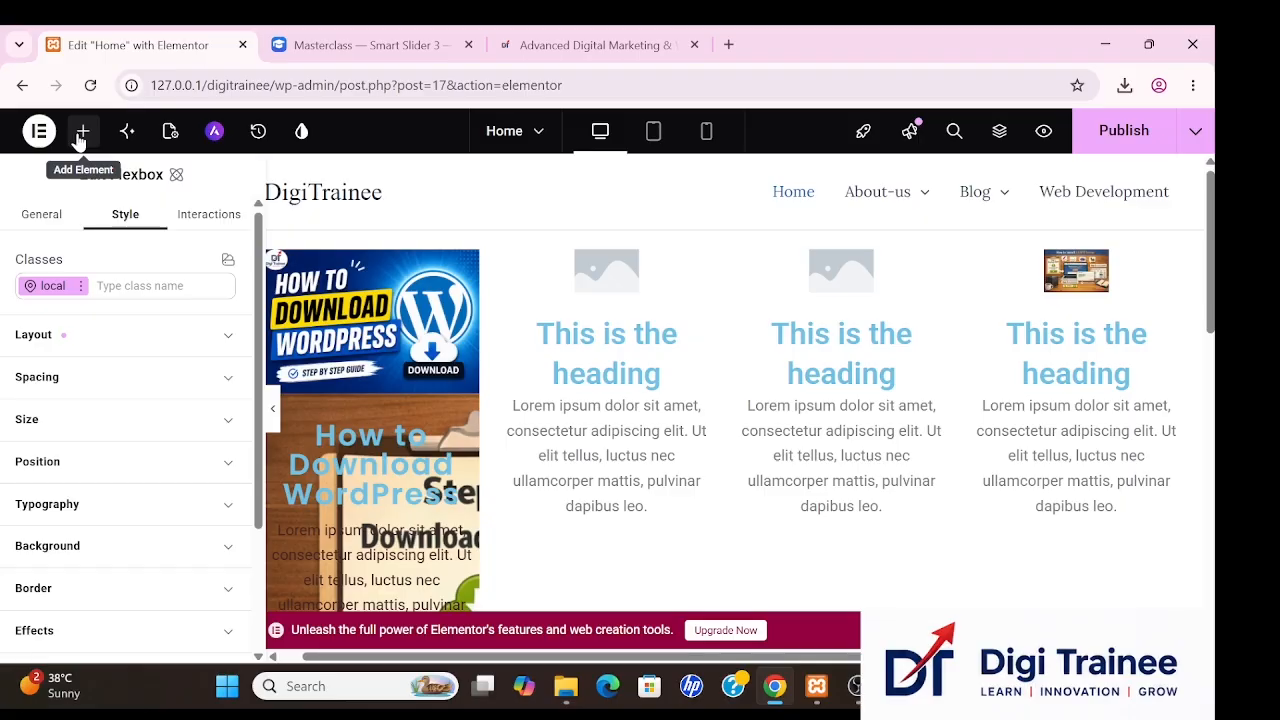
Search the widgets for "smart" and try to place the Smart Slider widget above the How to Download WordPress section.
click(83, 131)
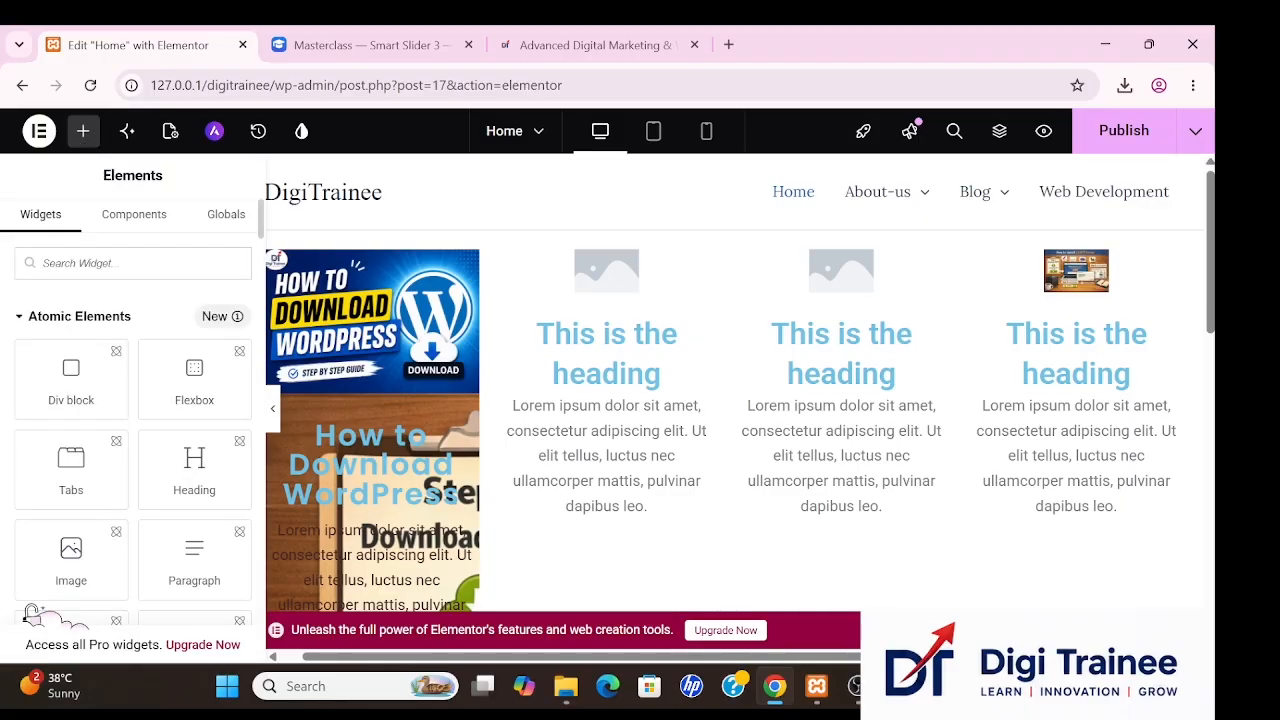
text(smart)
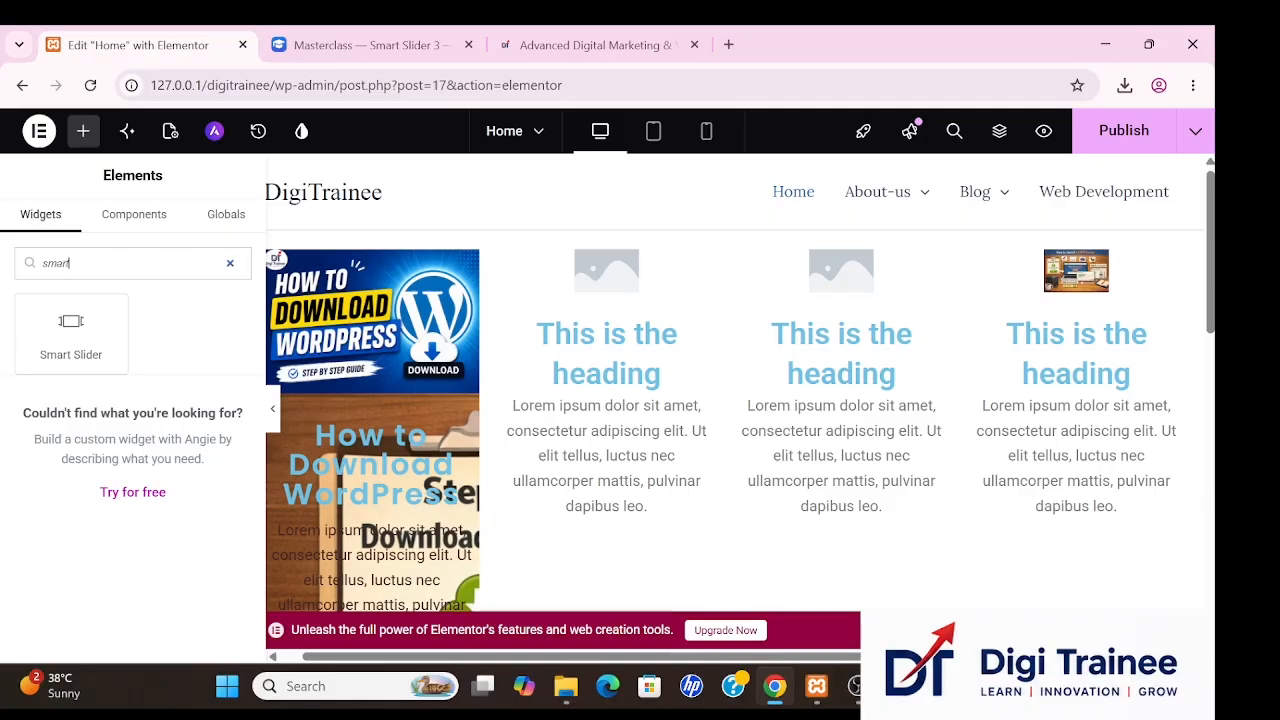
drag(71, 330, 101, 318)
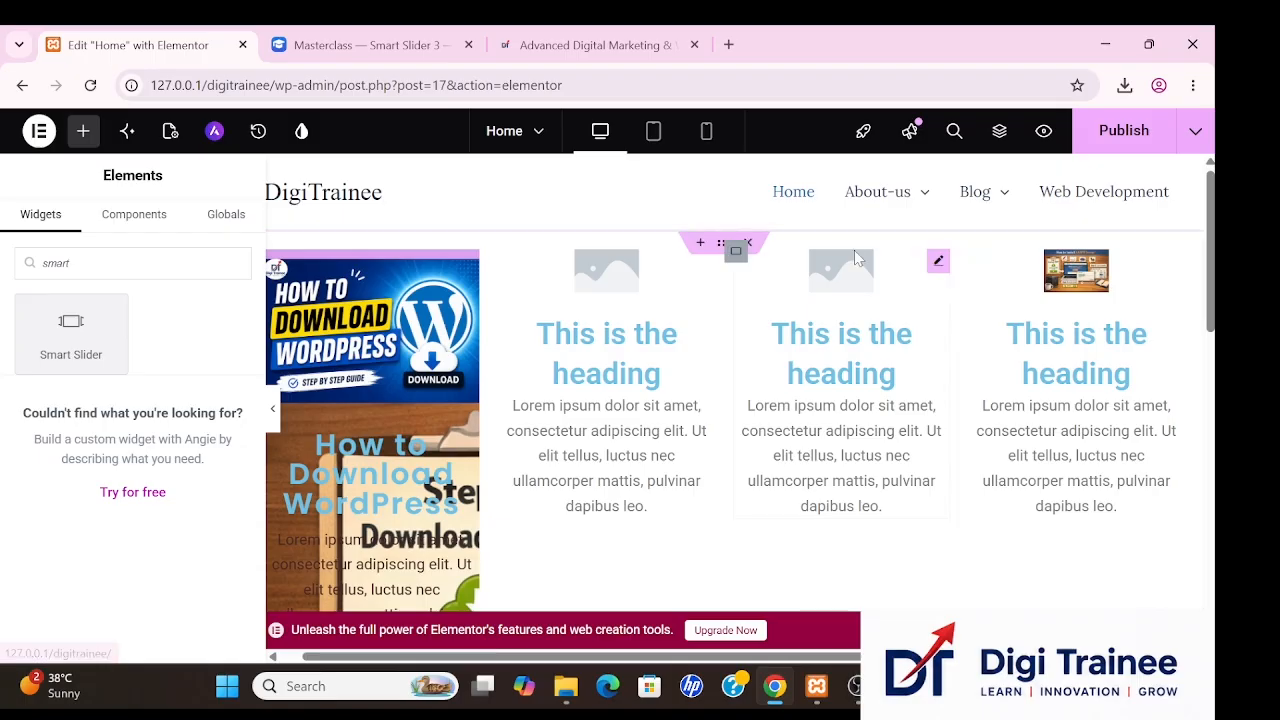
scroll(857, 259, down, 1)
scroll(857, 259, up, 1)
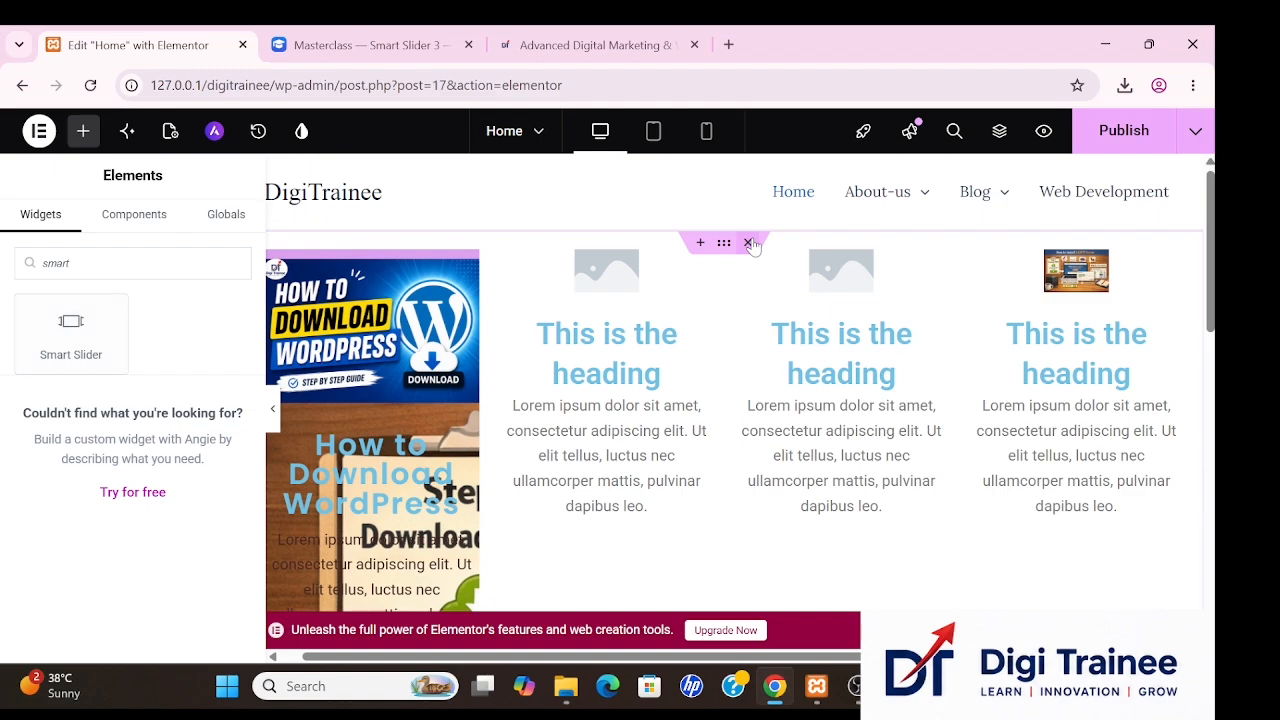
Delete the existing sections and empty containers from the Home page until its content area is blank.
click(750, 244)
click(749, 220)
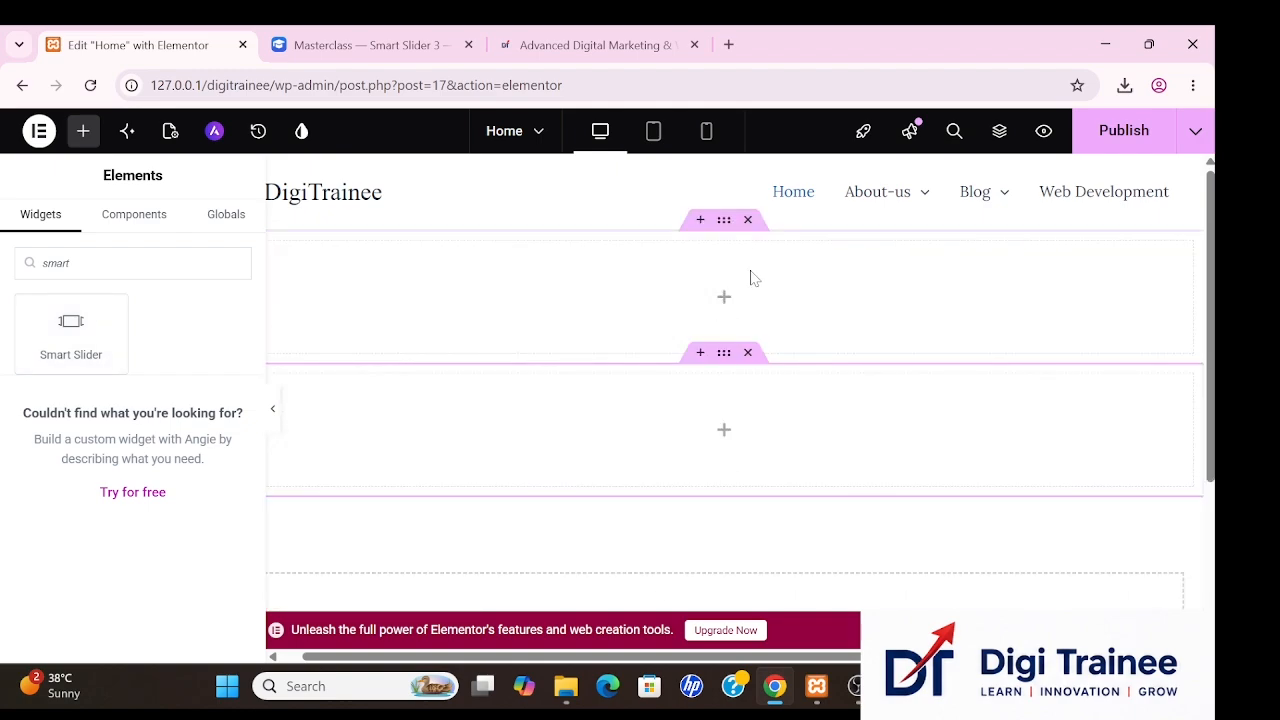
scroll(723, 527, down, 3)
scroll(723, 528, up, 3)
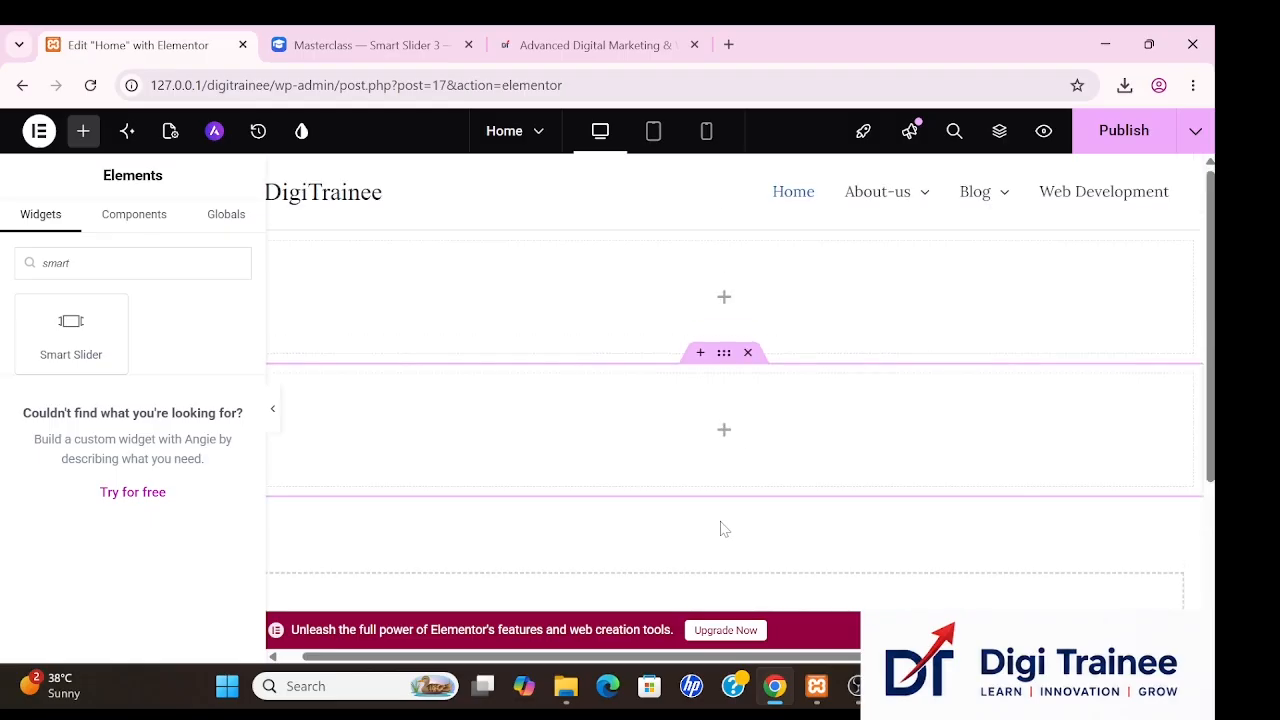
click(749, 353)
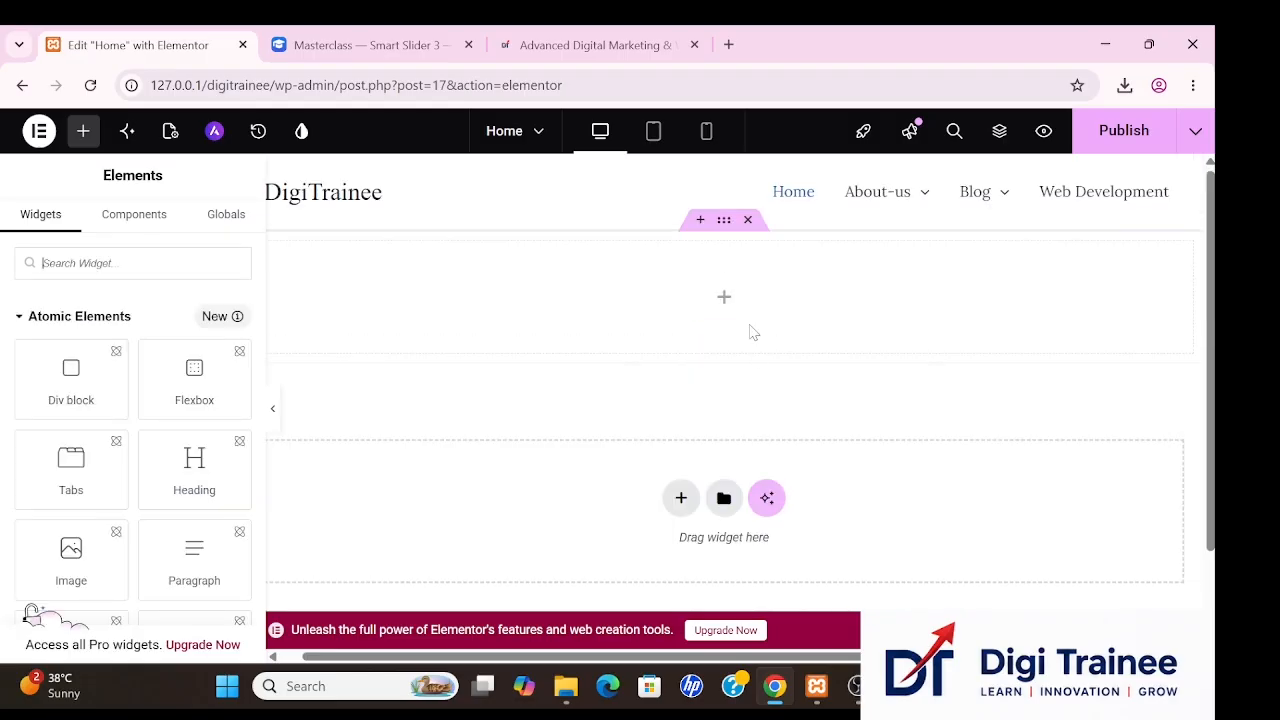
click(748, 220)
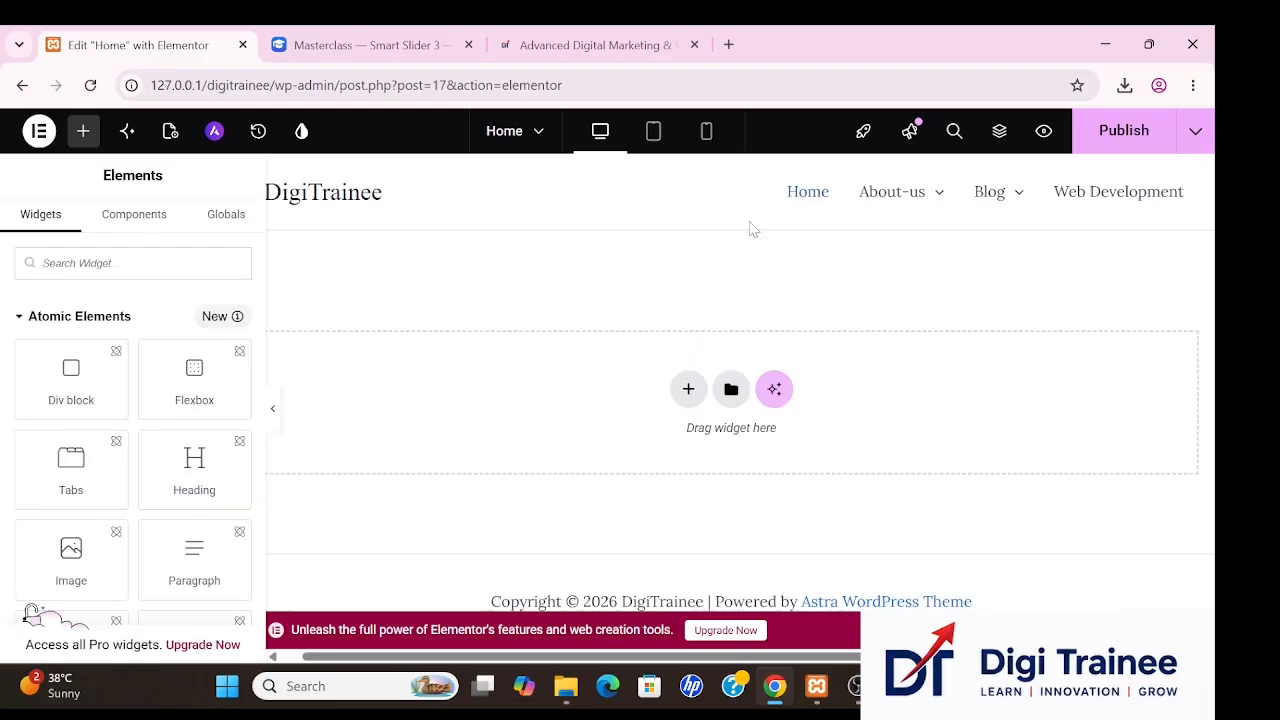
Add a new flexbox container with the horizontal row structure to the blank Home page.
click(684, 408)
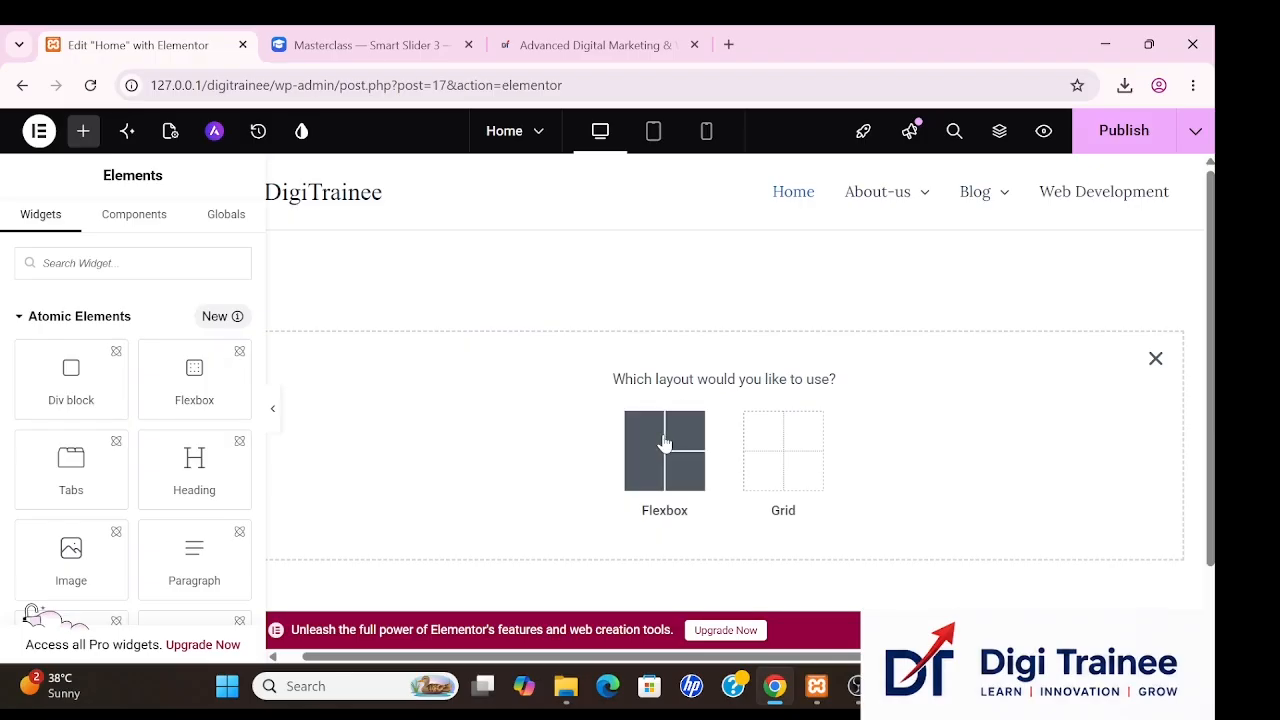
click(664, 442)
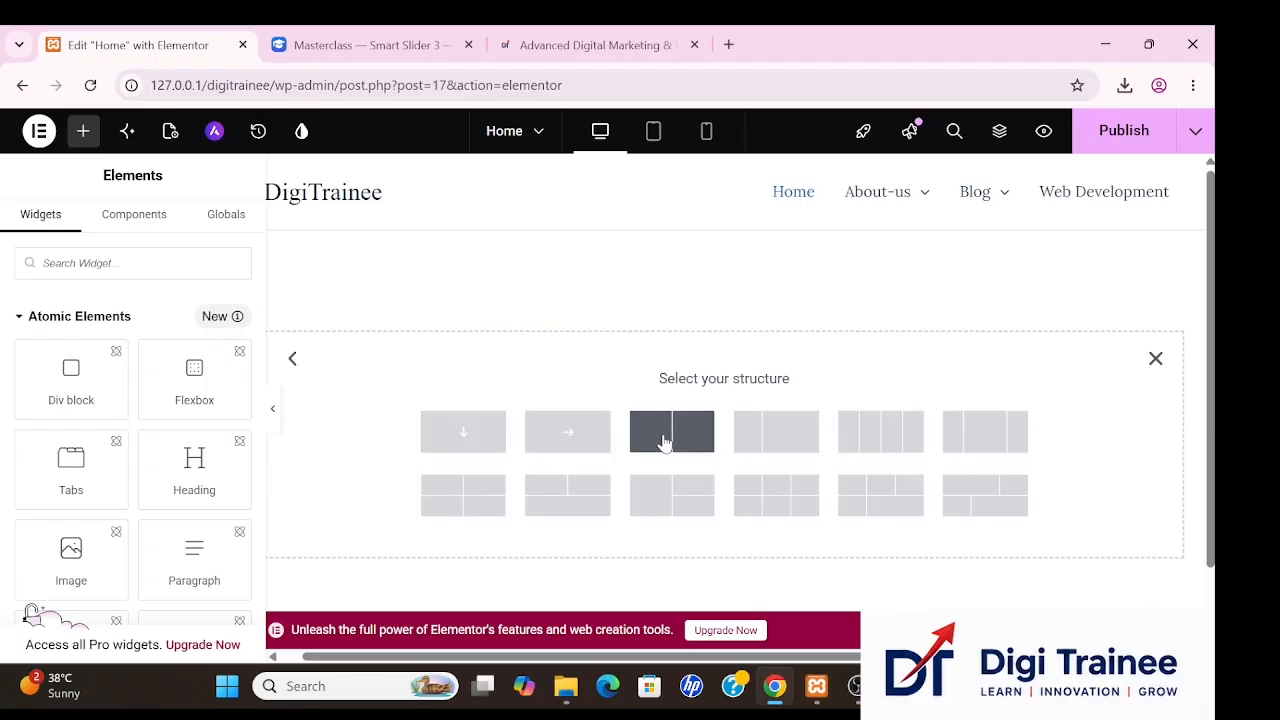
click(582, 432)
Find the Smart Slider widget with "smart", place it in the new container, insert the Masterclass slider and check it on the page.
click(725, 299)
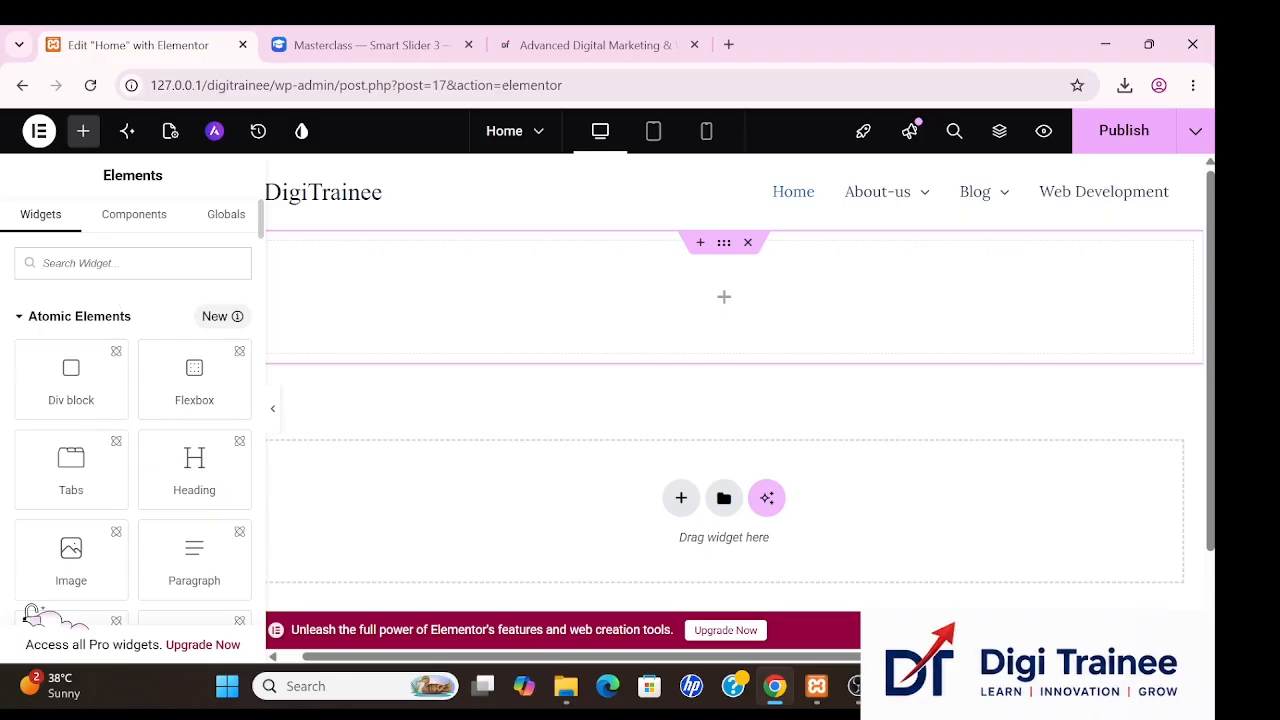
text(smart)
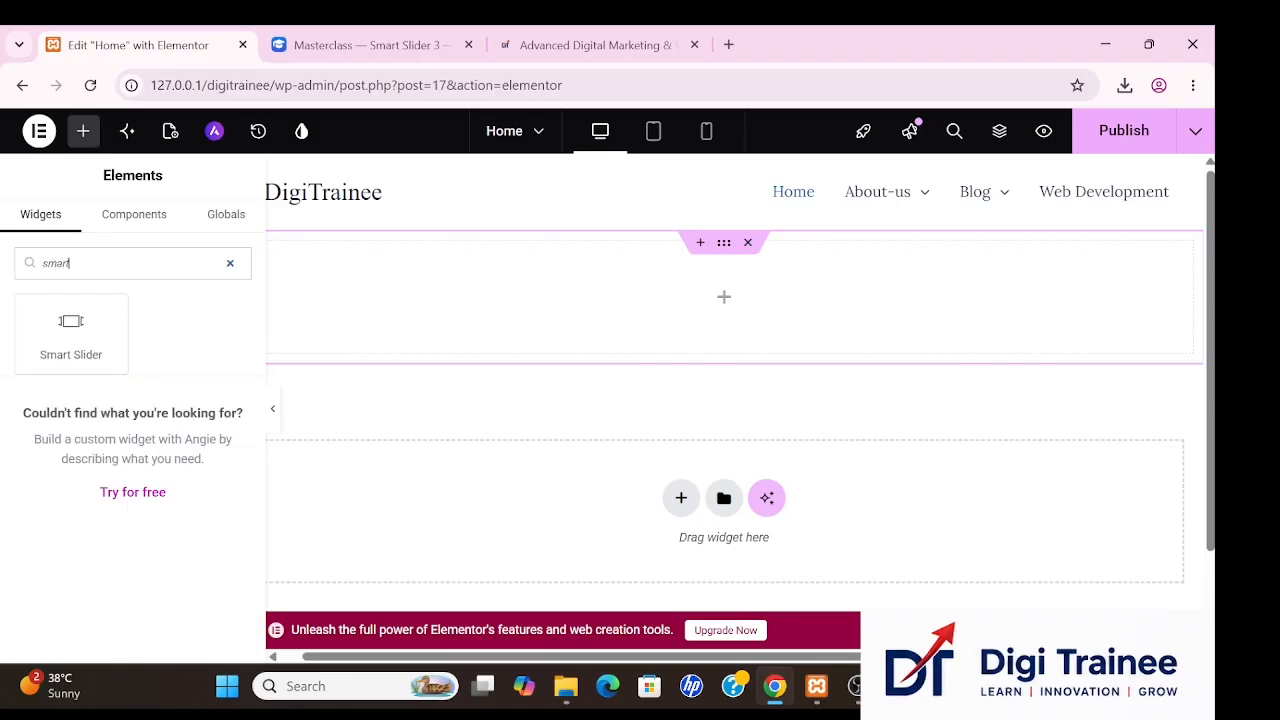
drag(100, 322, 852, 305)
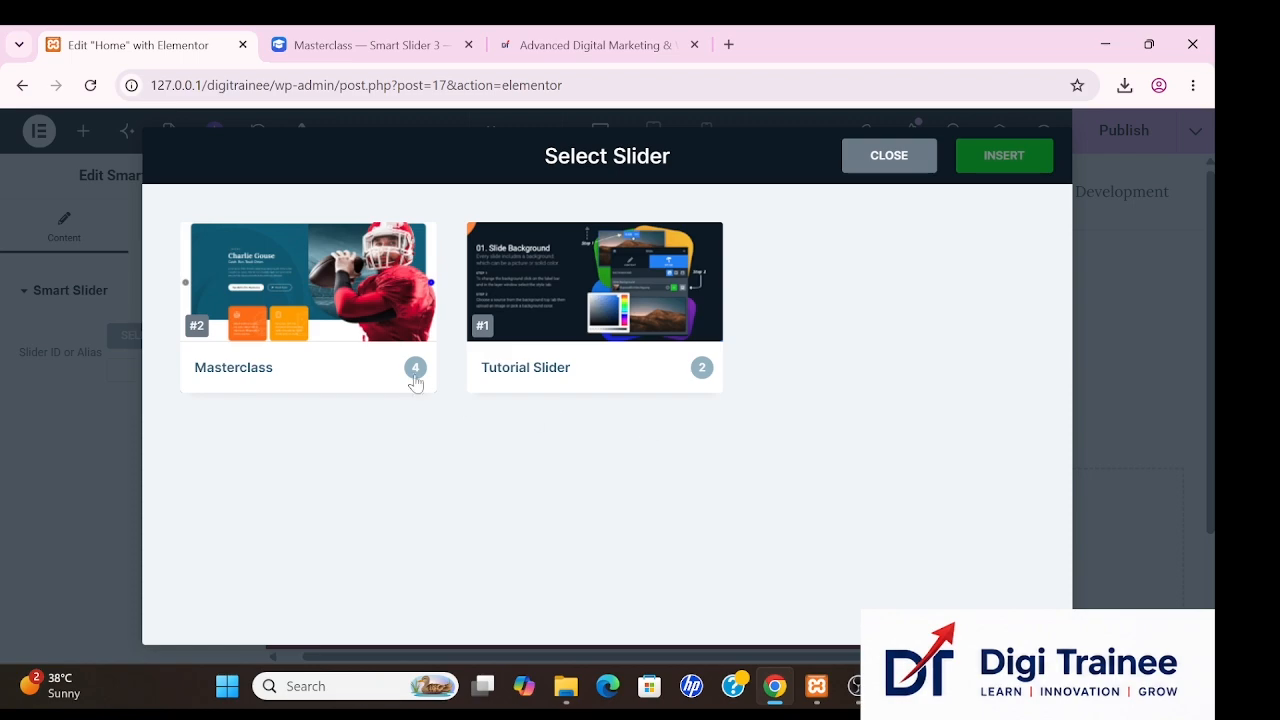
click(281, 277)
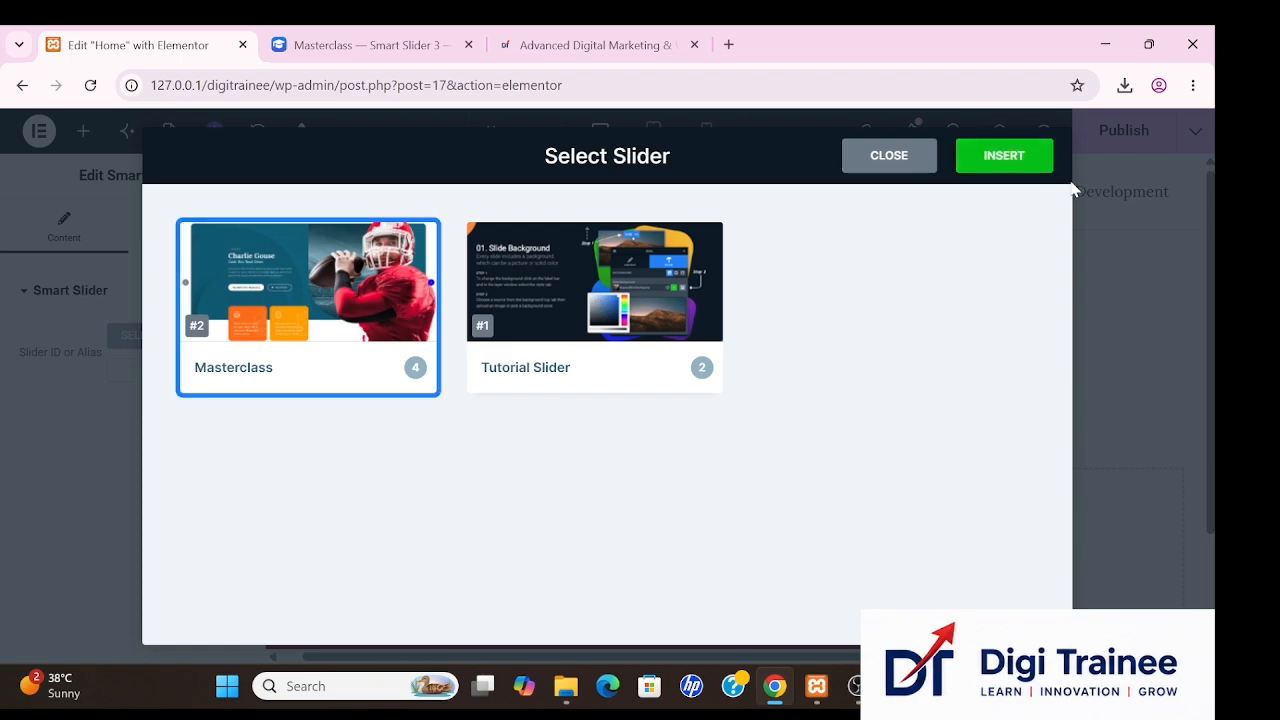
click(1014, 164)
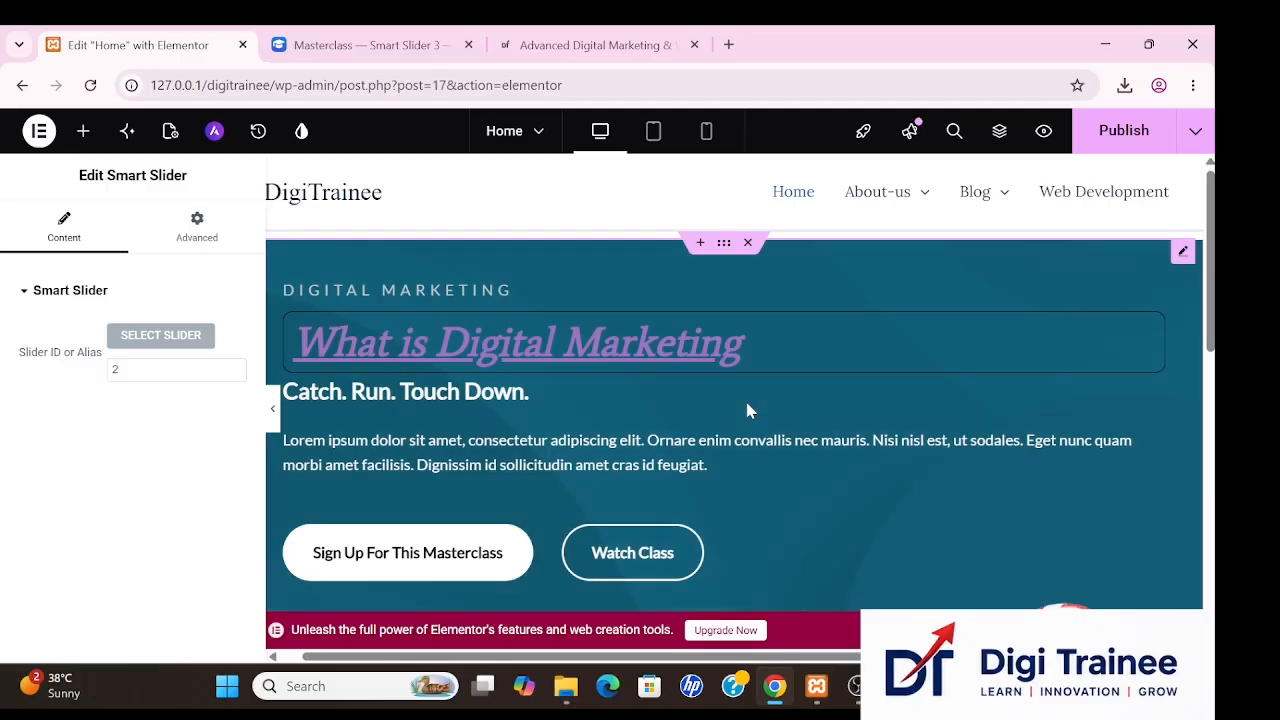
scroll(750, 411, down, 2)
scroll(749, 410, down, 5)
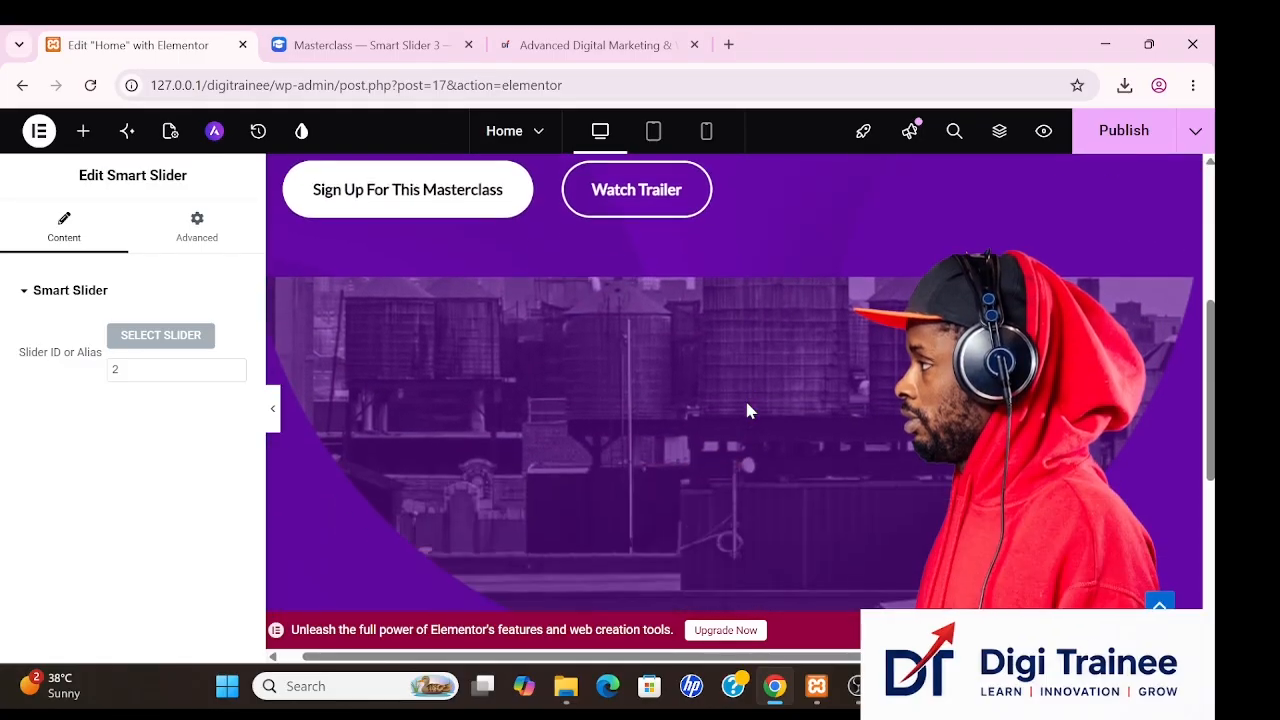
scroll(749, 410, up, 3)
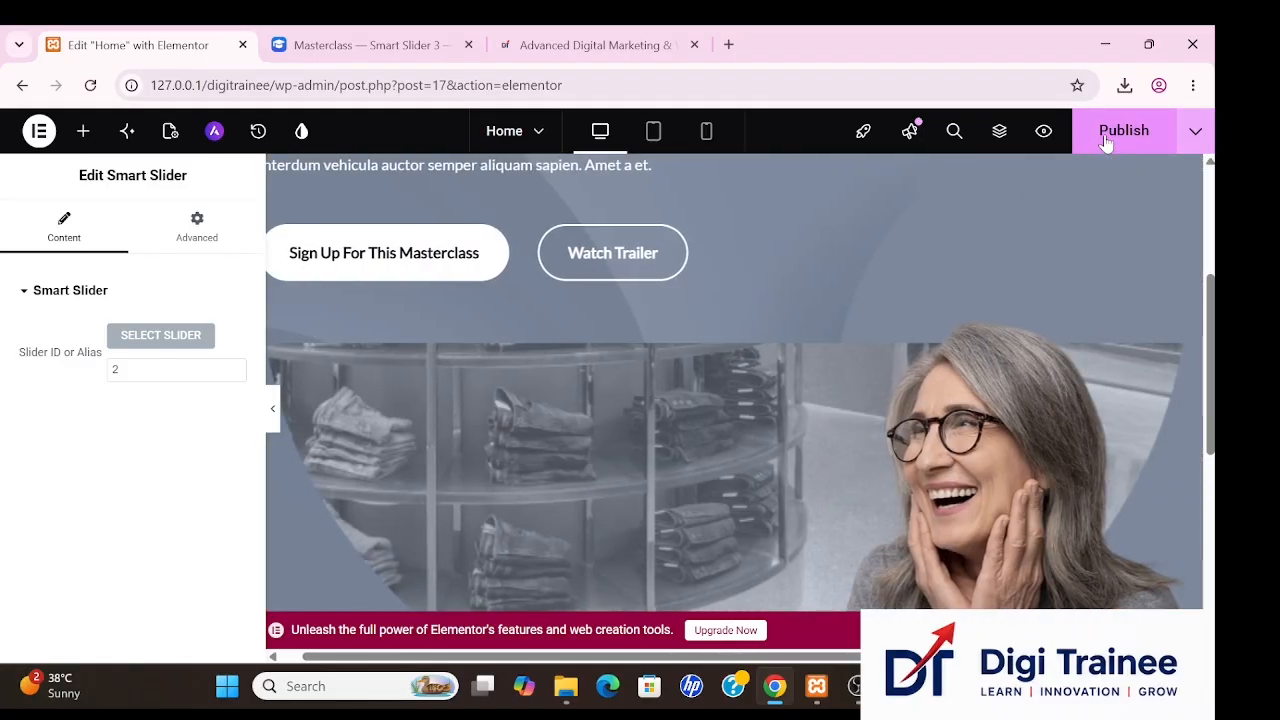
Publish the Home page and preview its slider on the live site.
click(1107, 143)
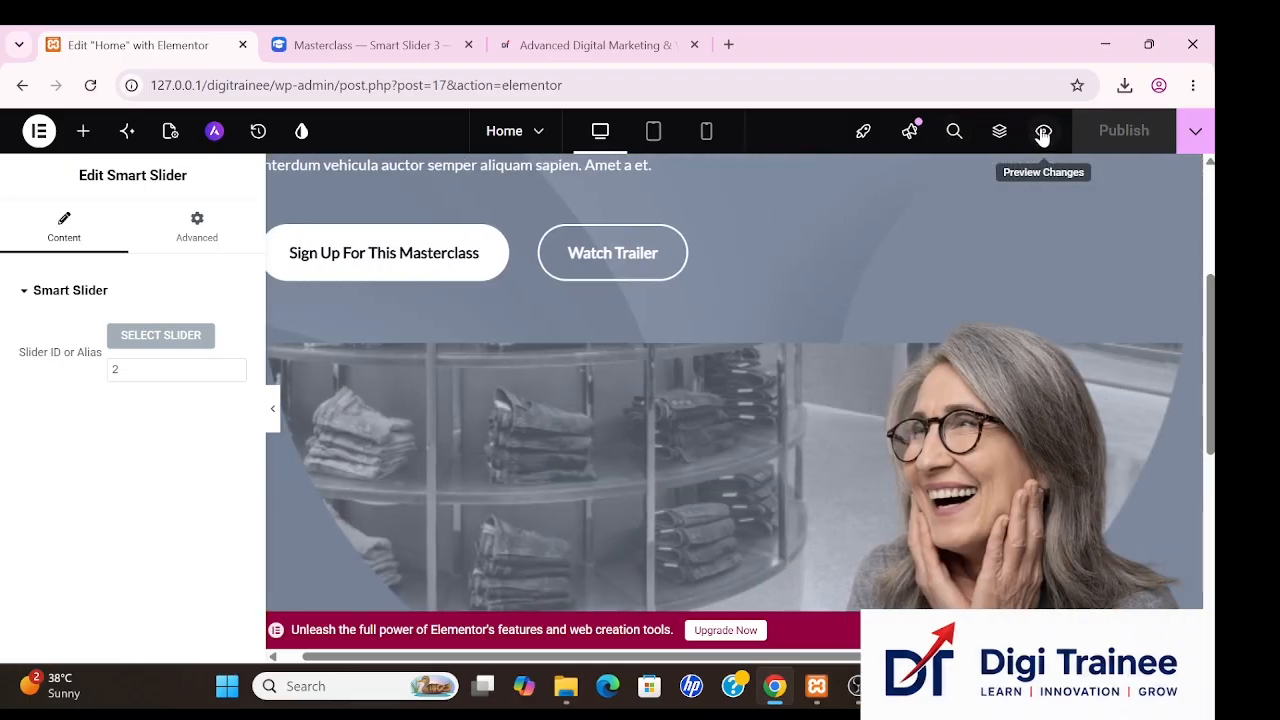
click(1043, 132)
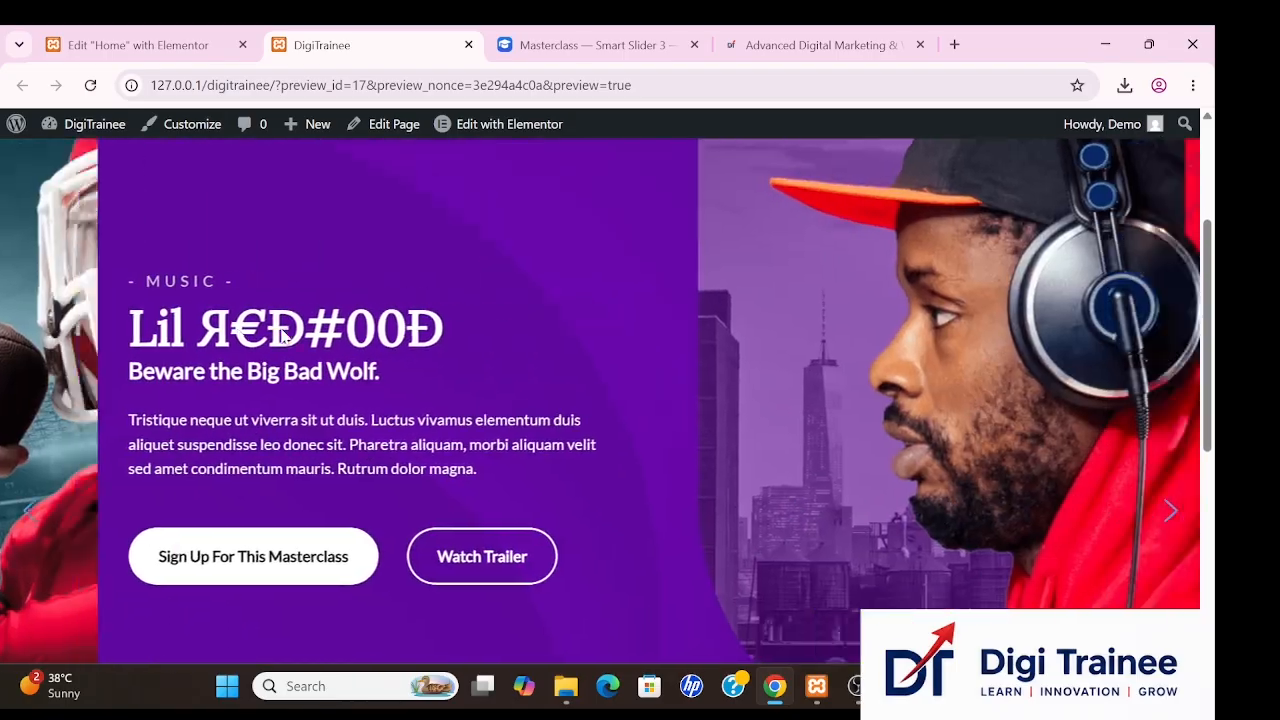
scroll(283, 336, down, 10)
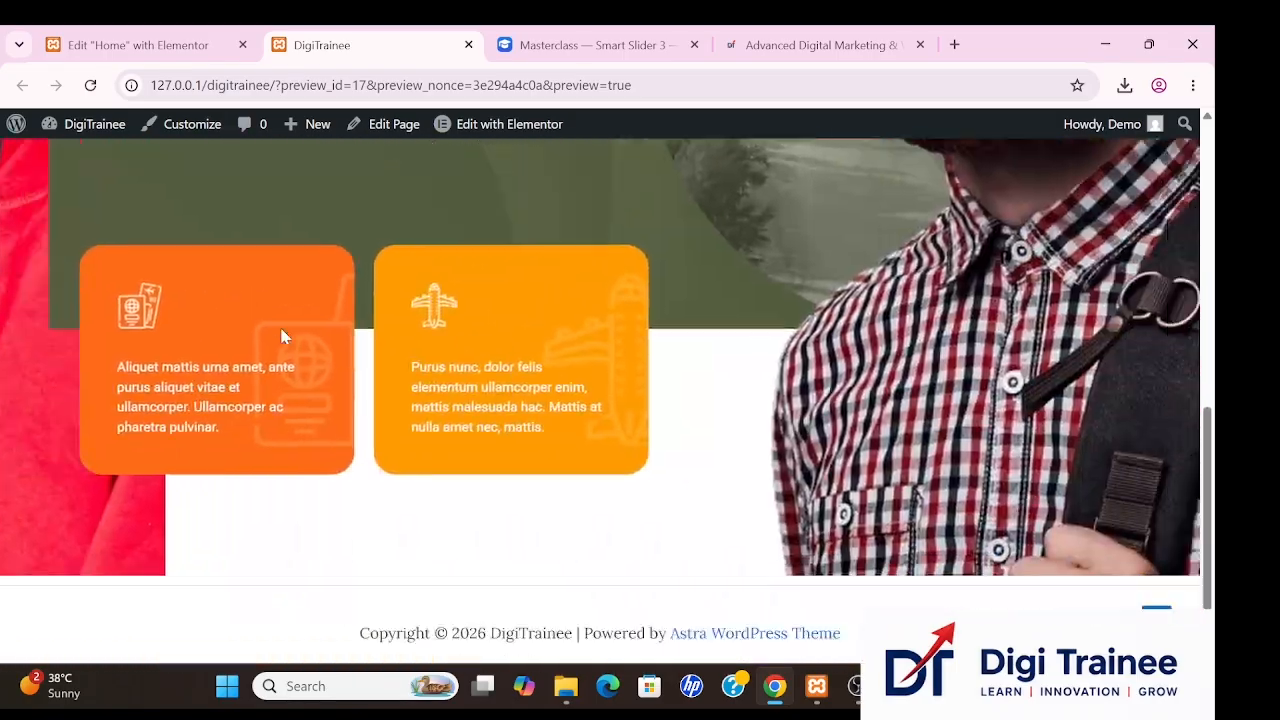
scroll(283, 336, up, 10)
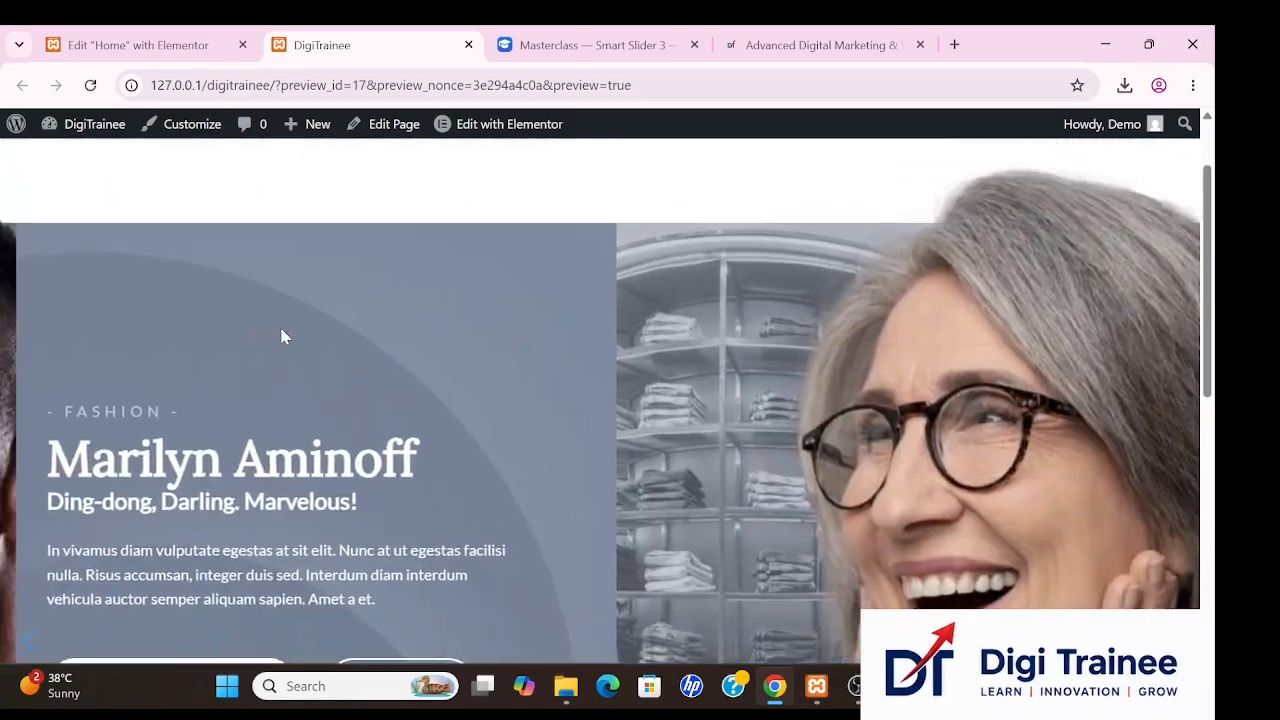
scroll(283, 336, down, 10)
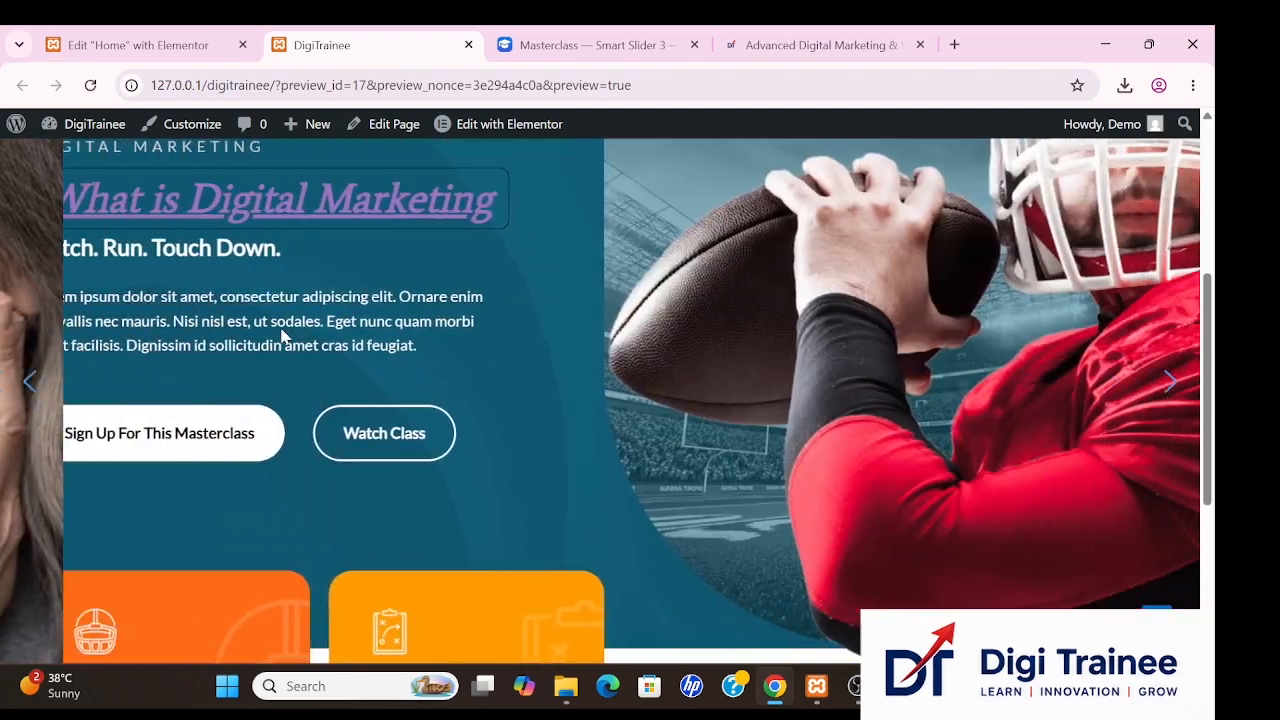
scroll(283, 336, up, 10)
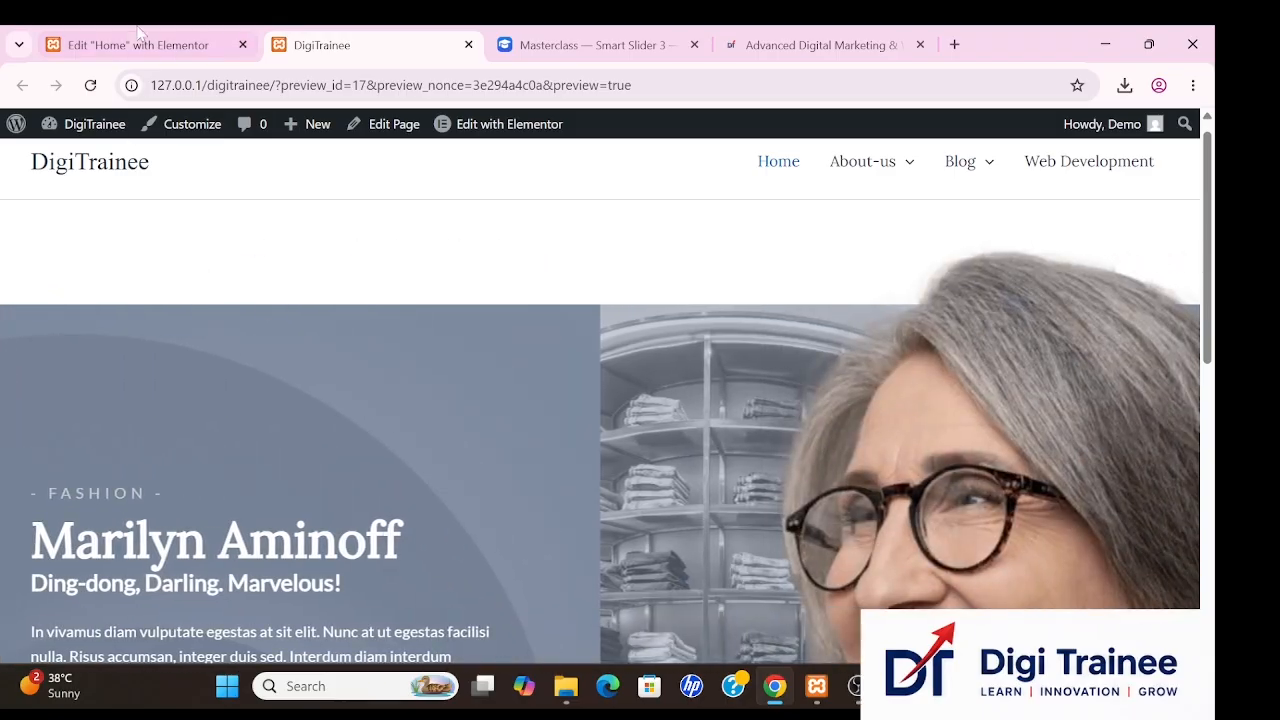
Exit the Elementor editor to the WordPress admin and open the Smart Slider dashboard.
click(128, 40)
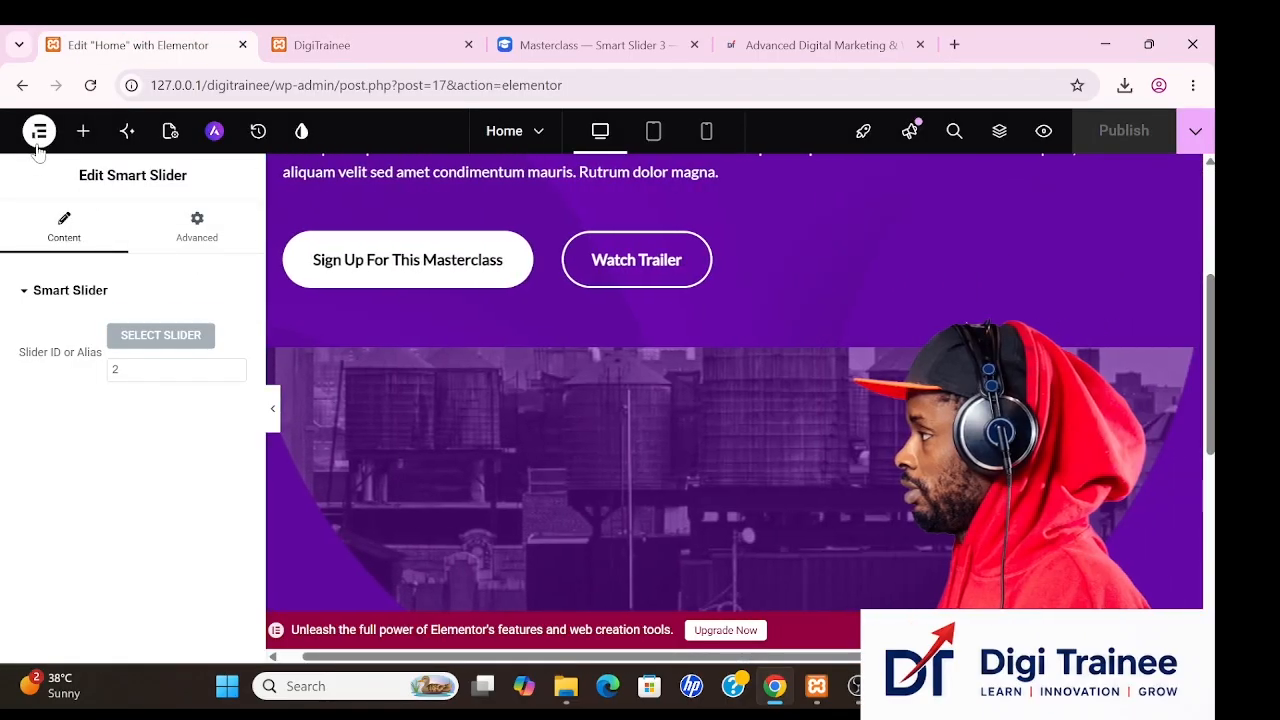
click(39, 138)
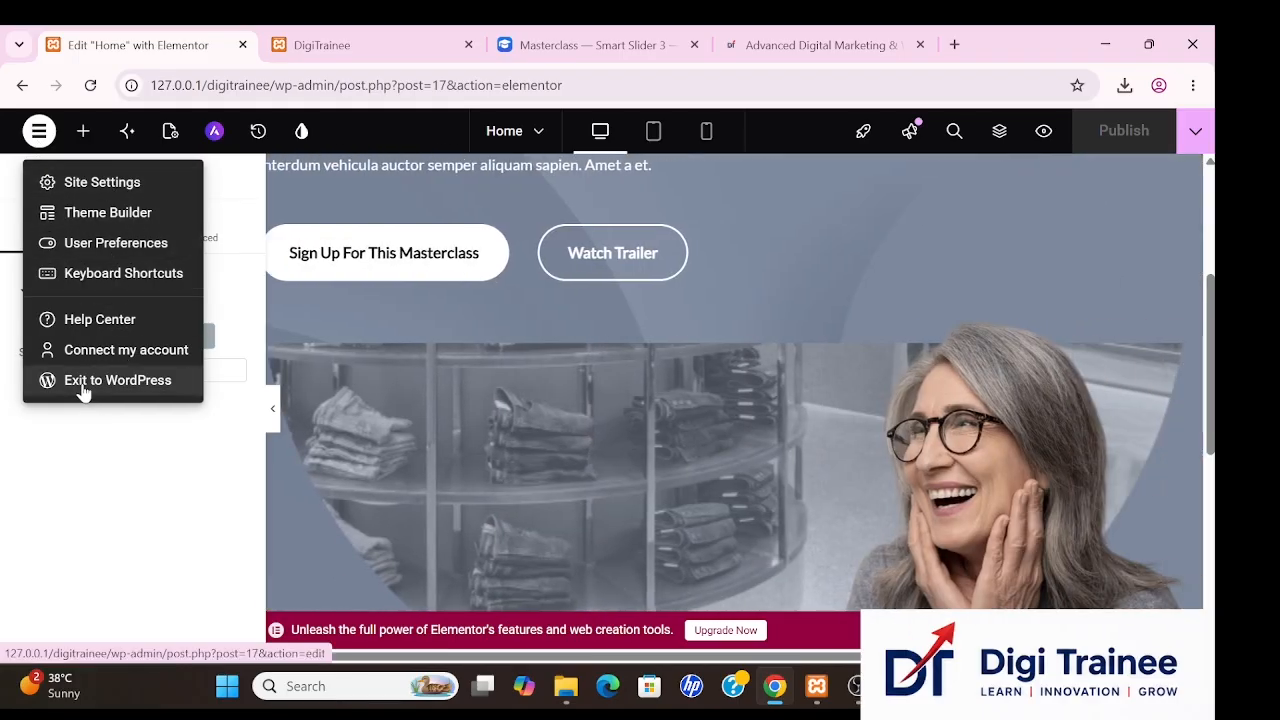
click(84, 390)
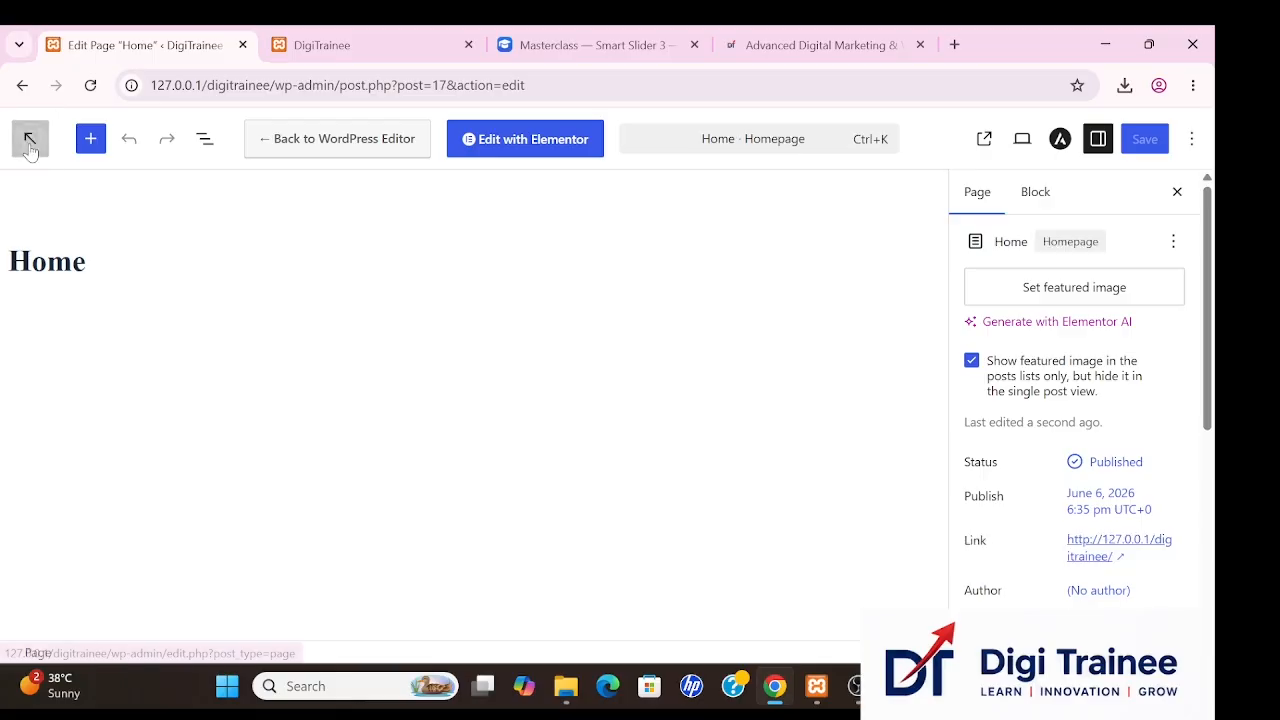
click(30, 145)
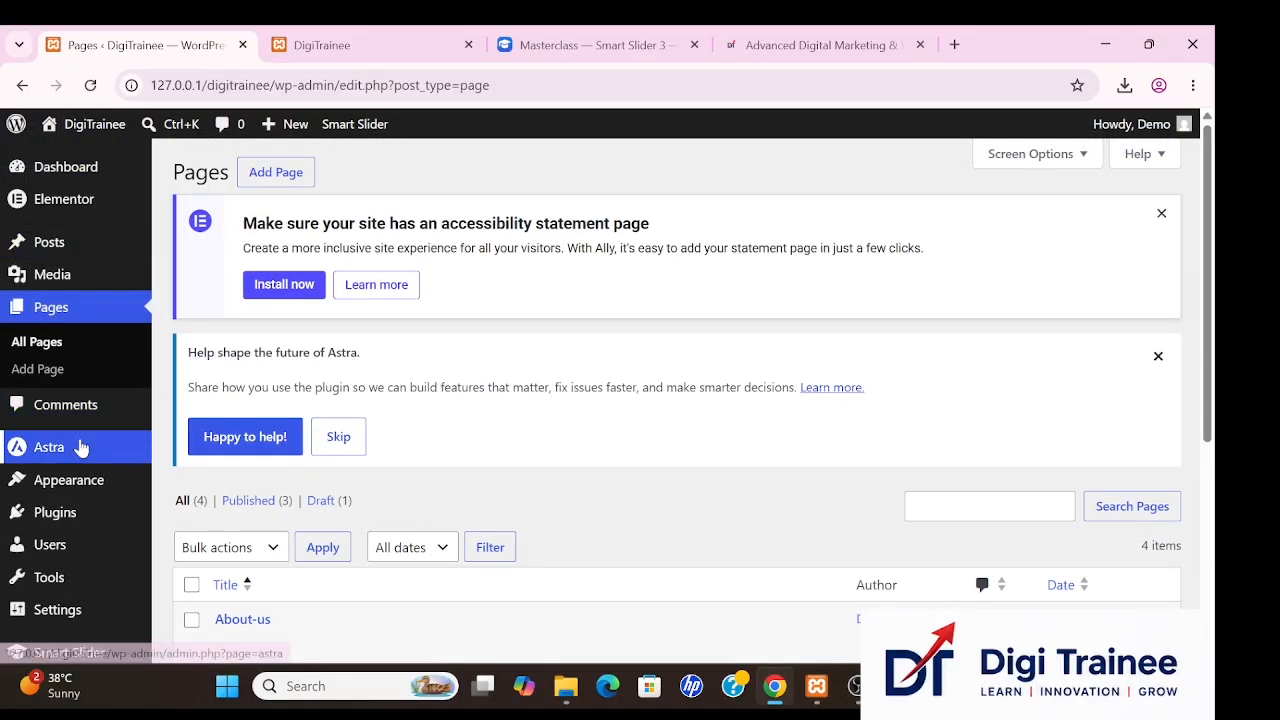
scroll(80, 446, down, 2)
mouse_move(80, 447)
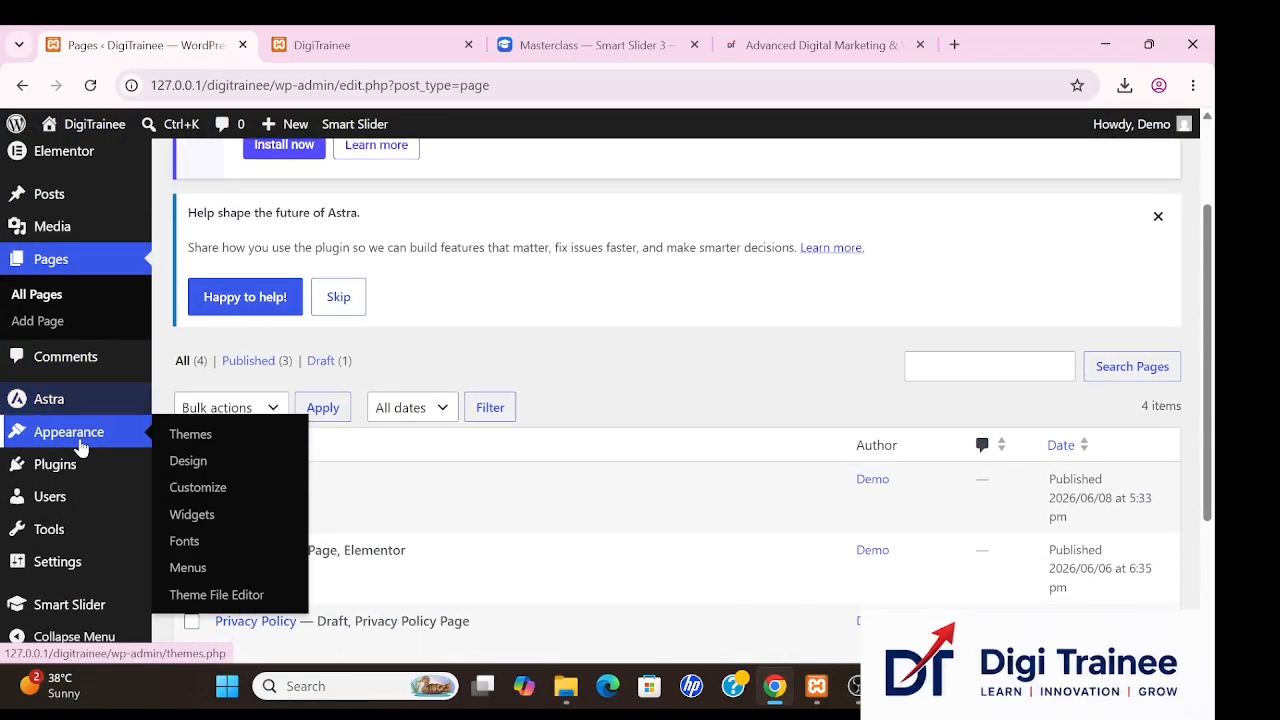
mouse_move(76, 612)
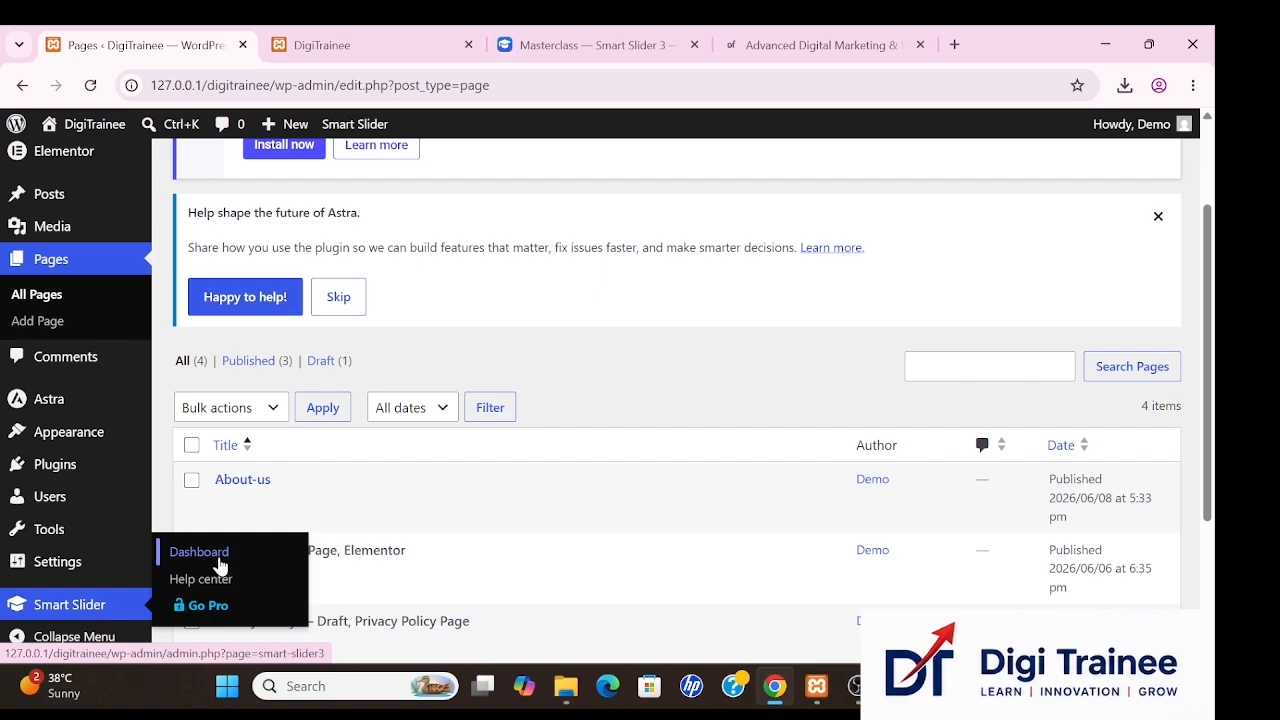
click(199, 552)
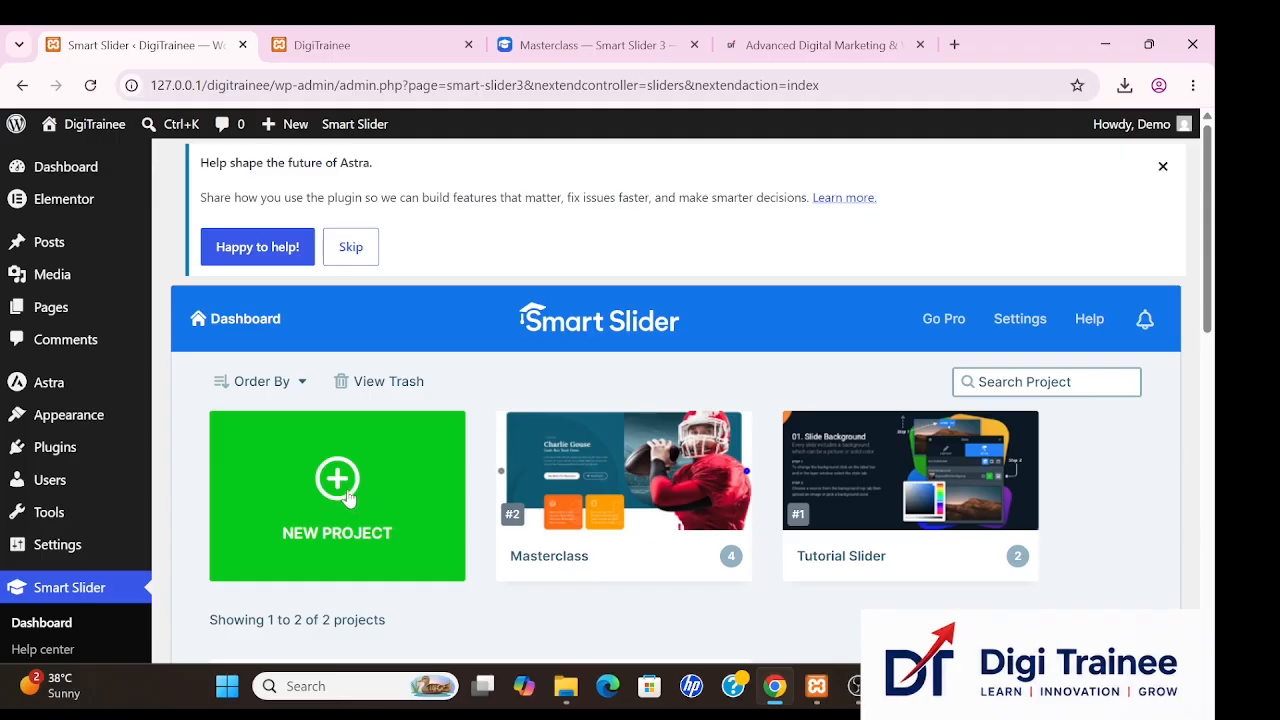
Create a new Smart Slider project from scratch, a simple slider named Test with the Full width layout.
click(337, 490)
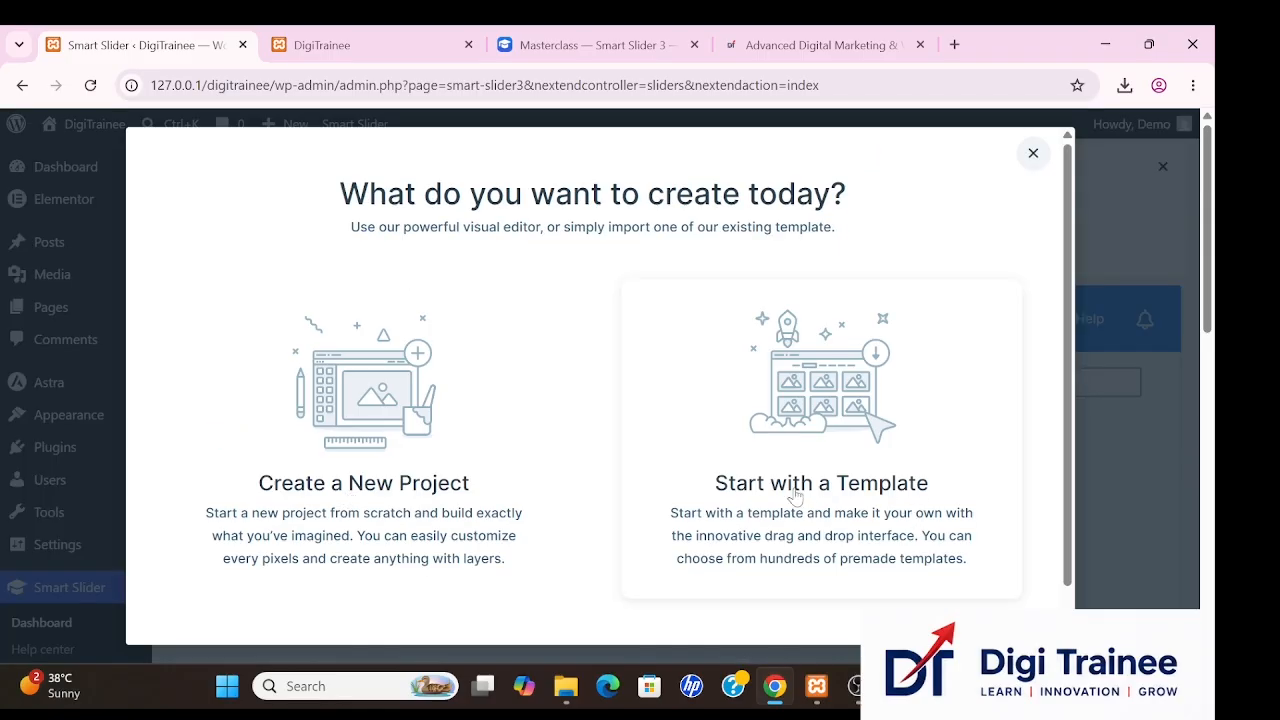
click(416, 522)
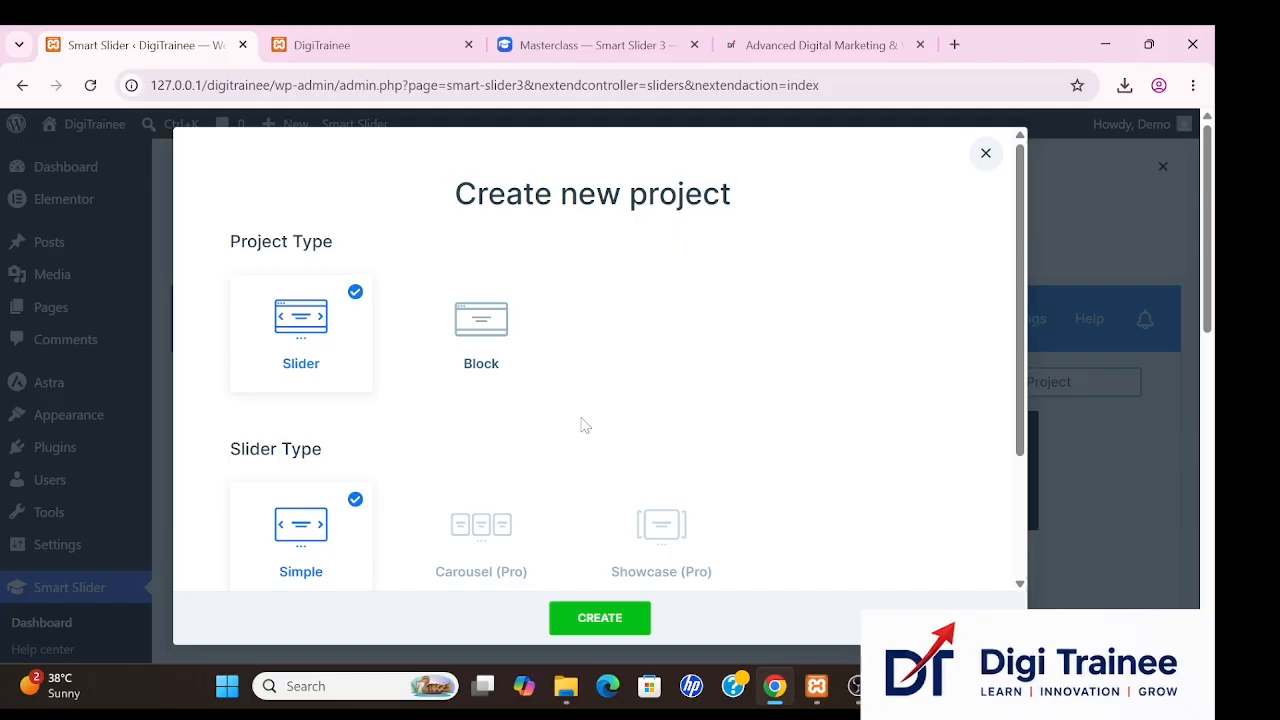
scroll(585, 425, down, 2)
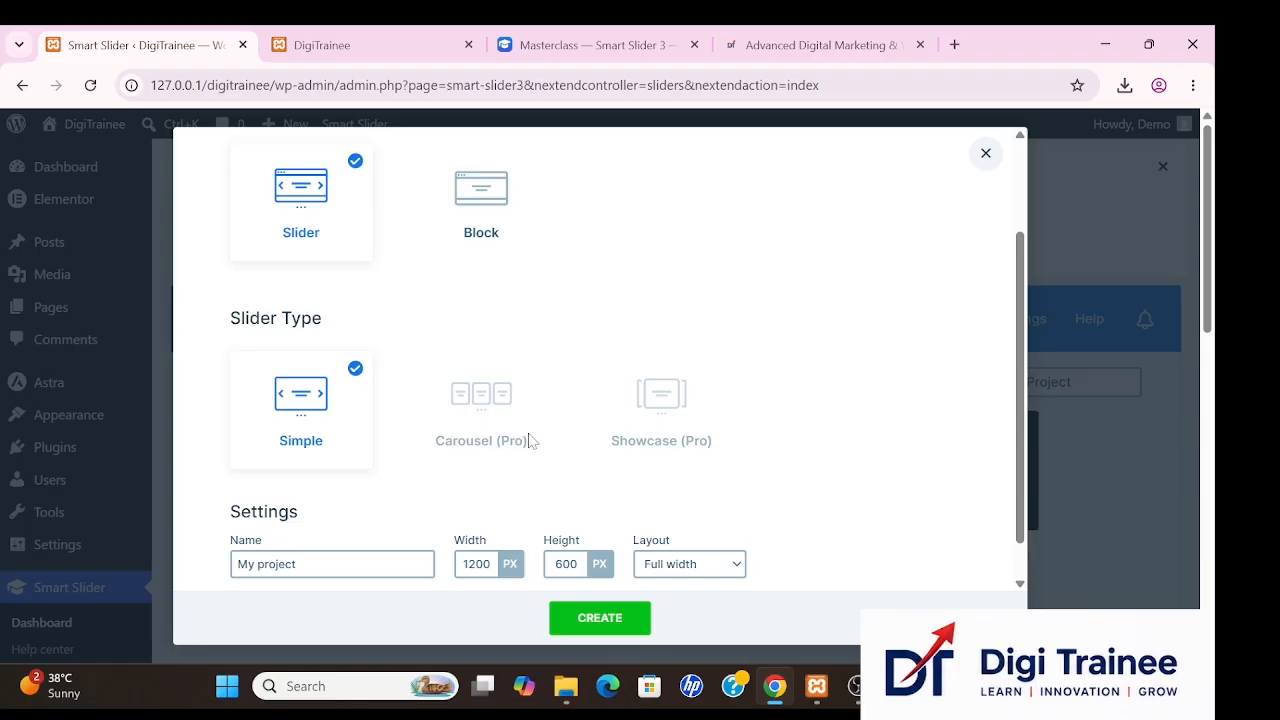
click(312, 564)
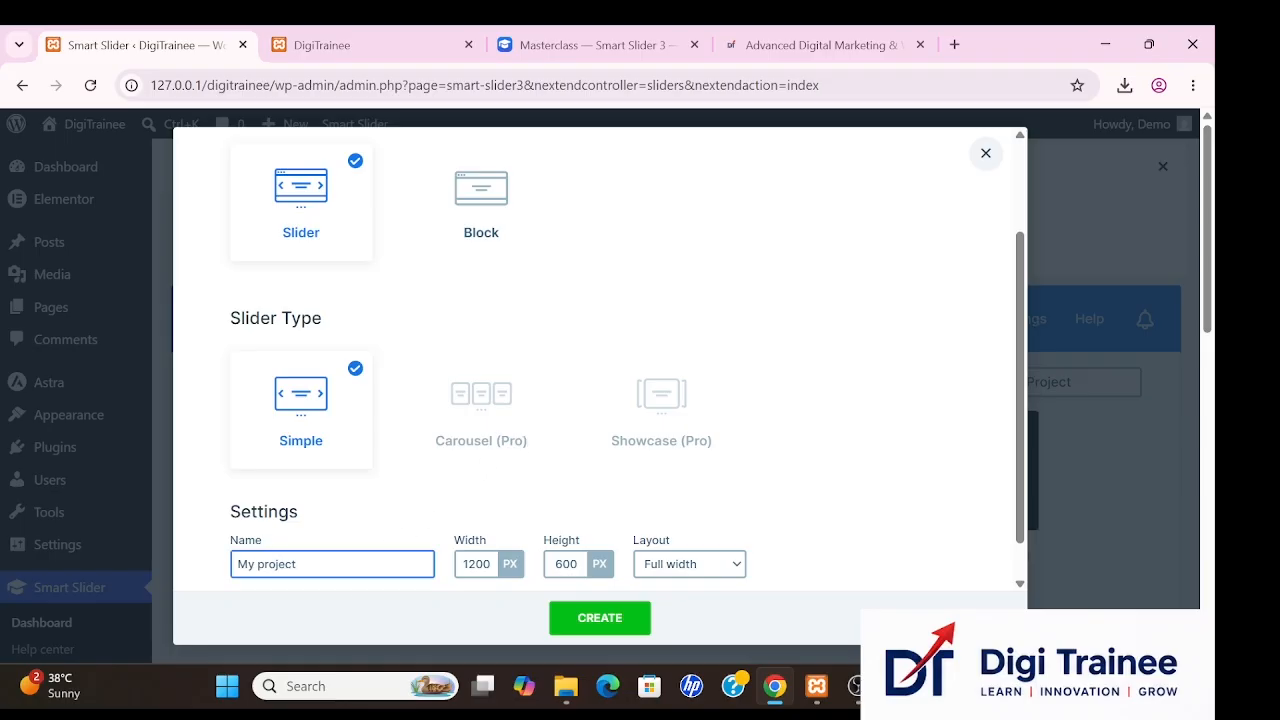
key(BackSpace)
key(BackSpace)
key(BackSpace)
key(BackSpace)
key(BackSpace)
key(BackSpace)
key(BackSpace)
key(BackSpace)
key(BackSpace)
click(689, 564)
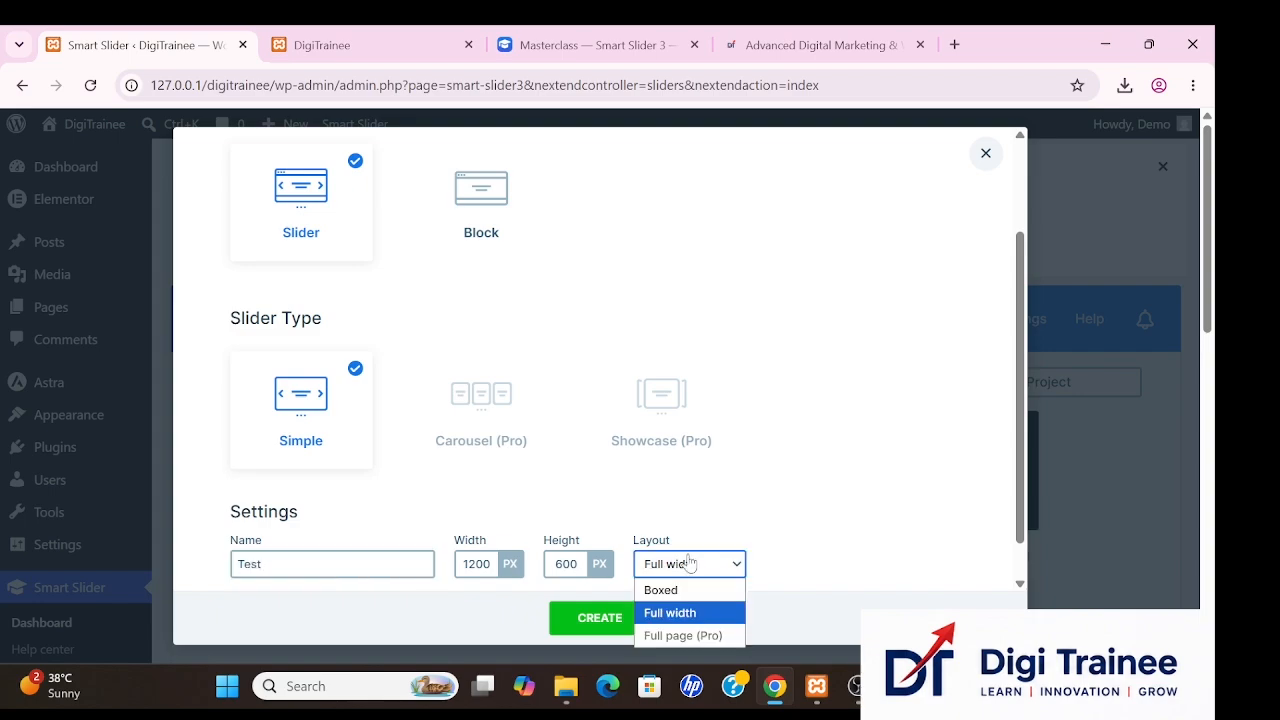
click(692, 618)
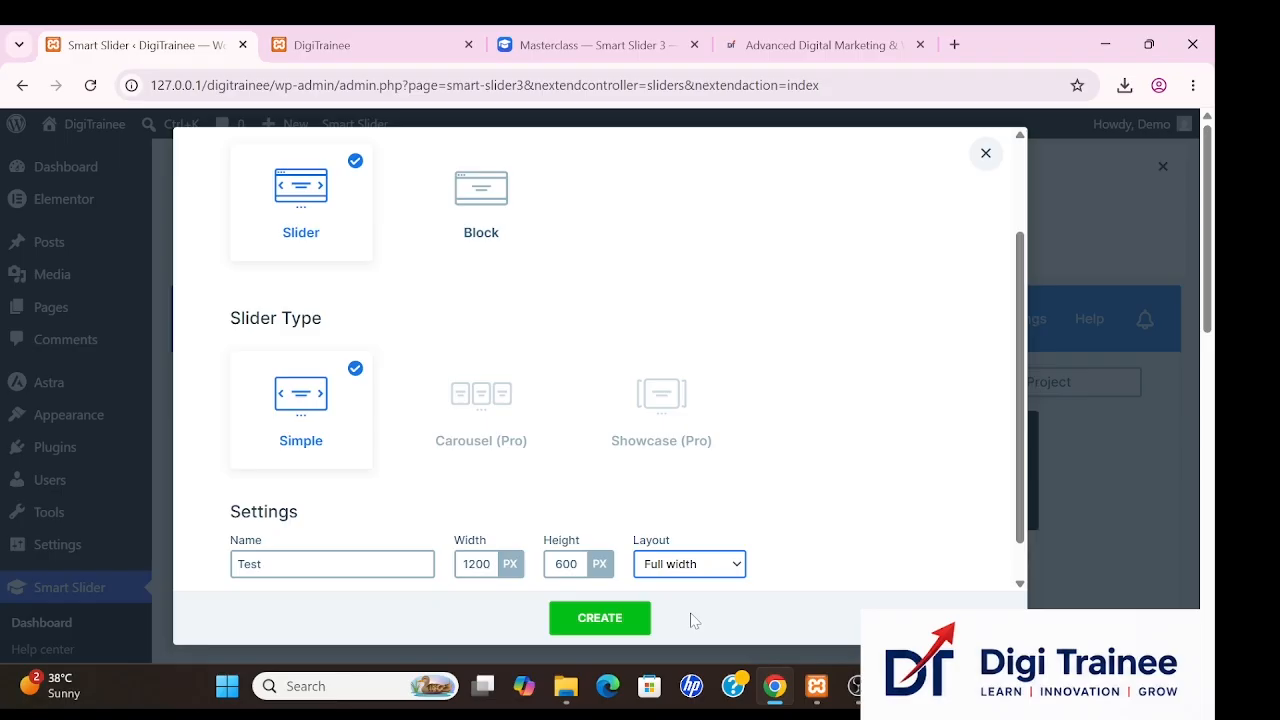
click(601, 619)
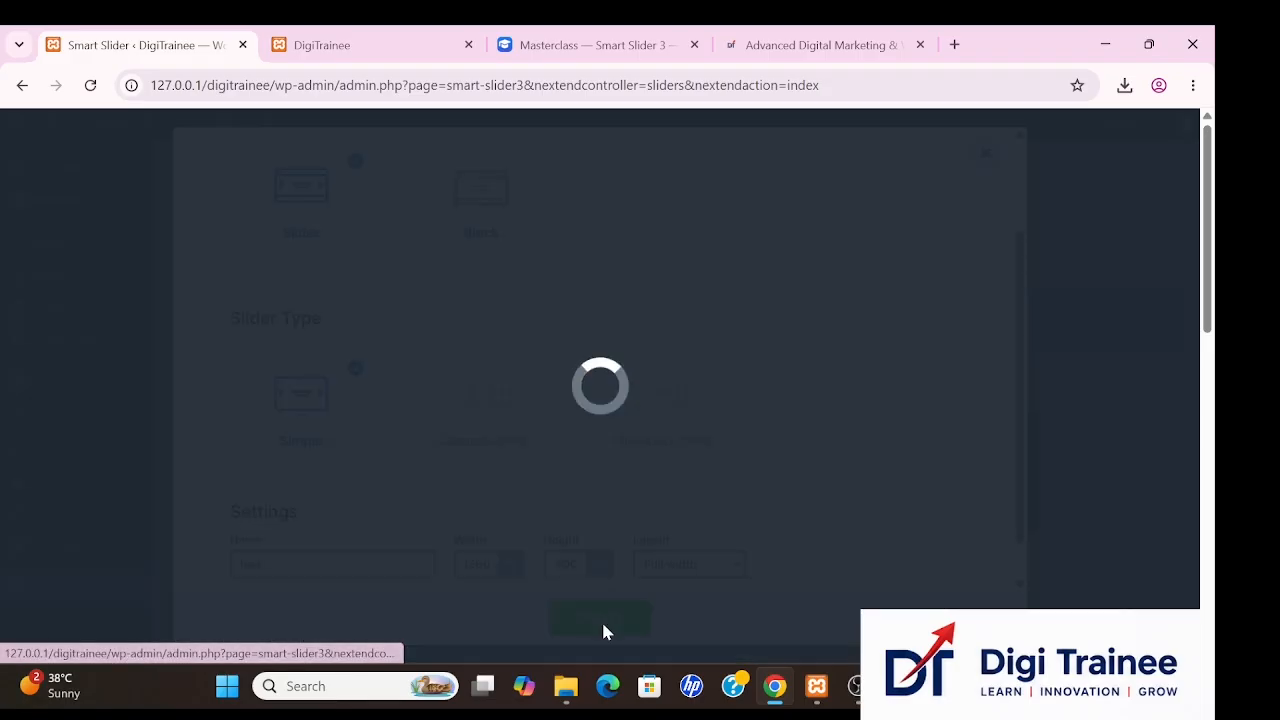
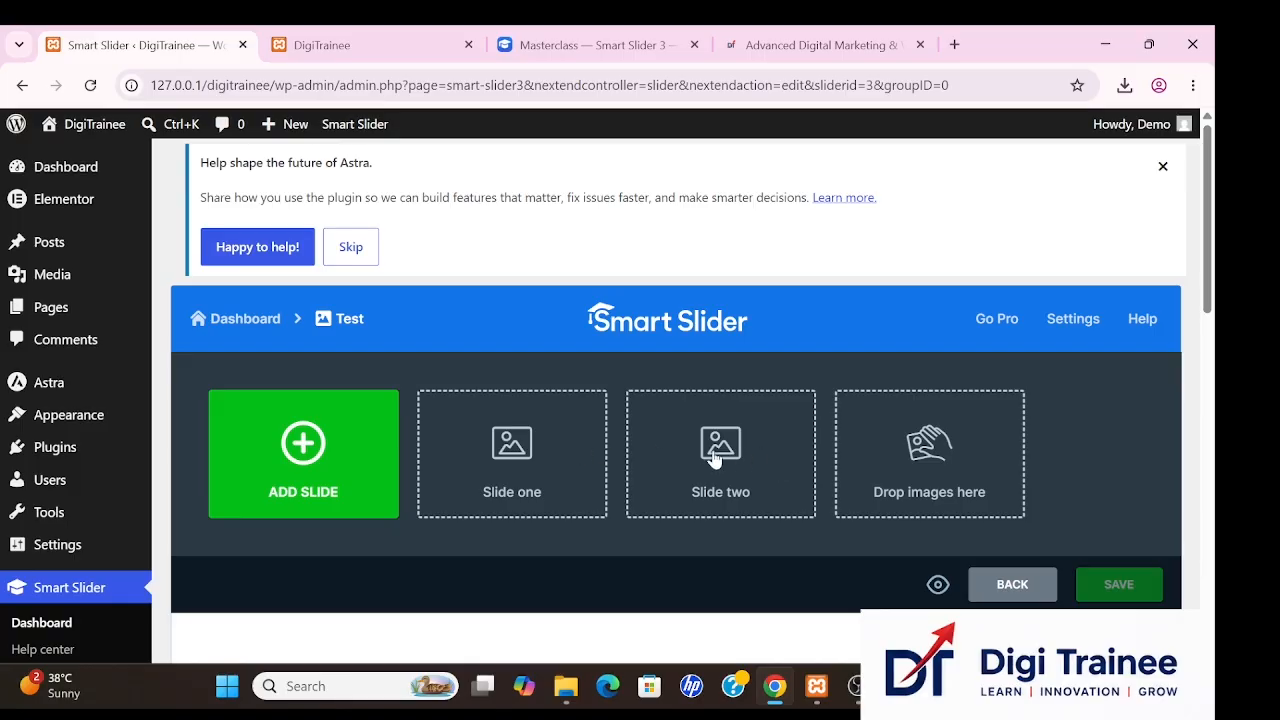
Add an image slide to the Test slider using the "xampp install" picture from the media library.
scroll(714, 450, down, 1)
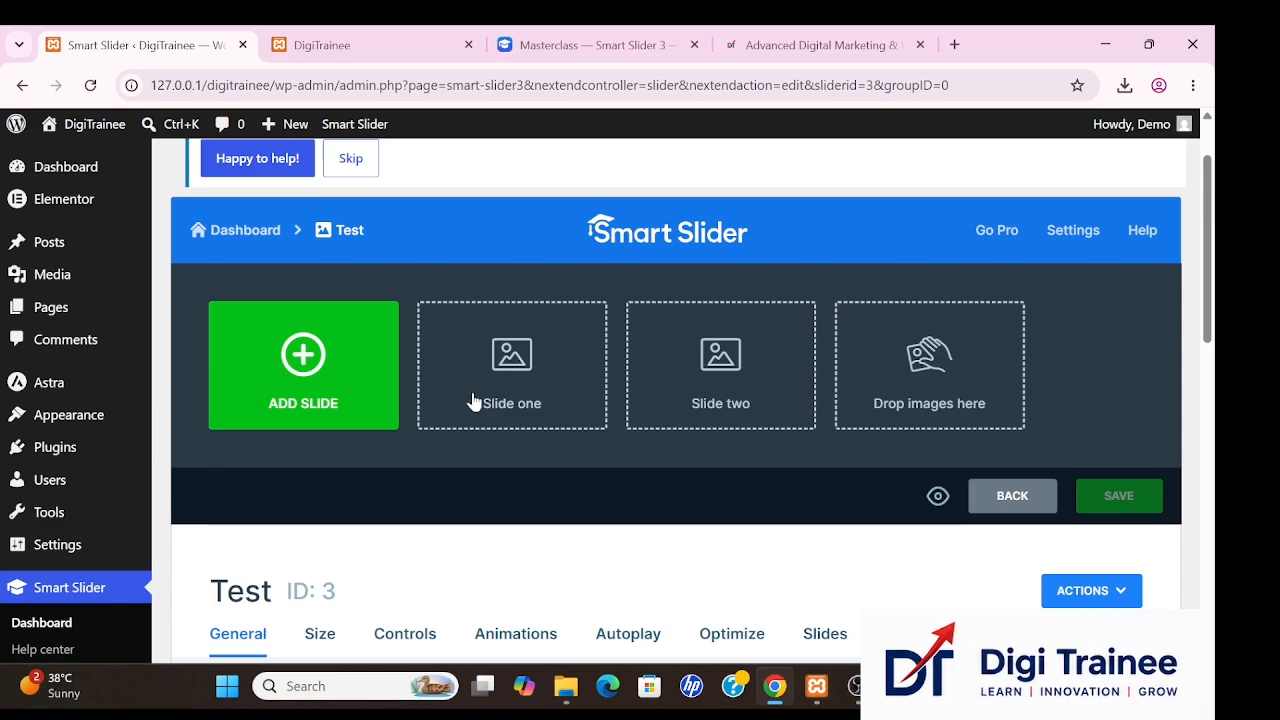
click(523, 378)
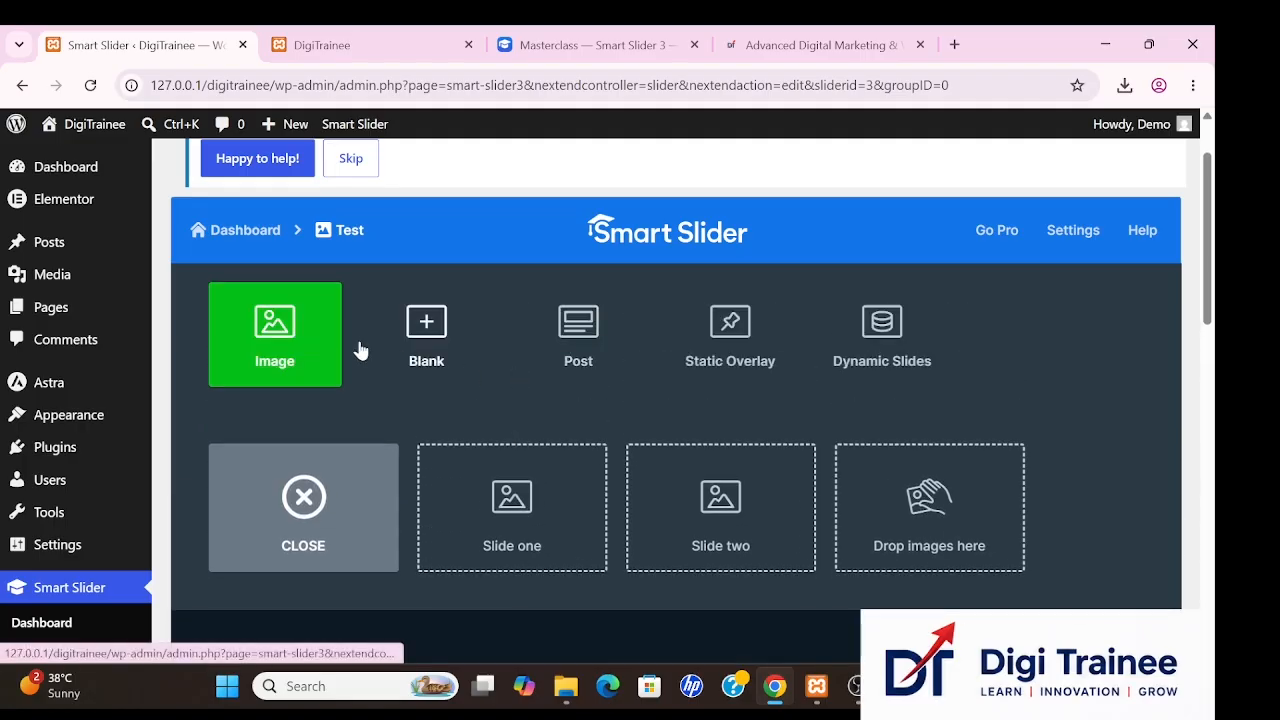
click(296, 333)
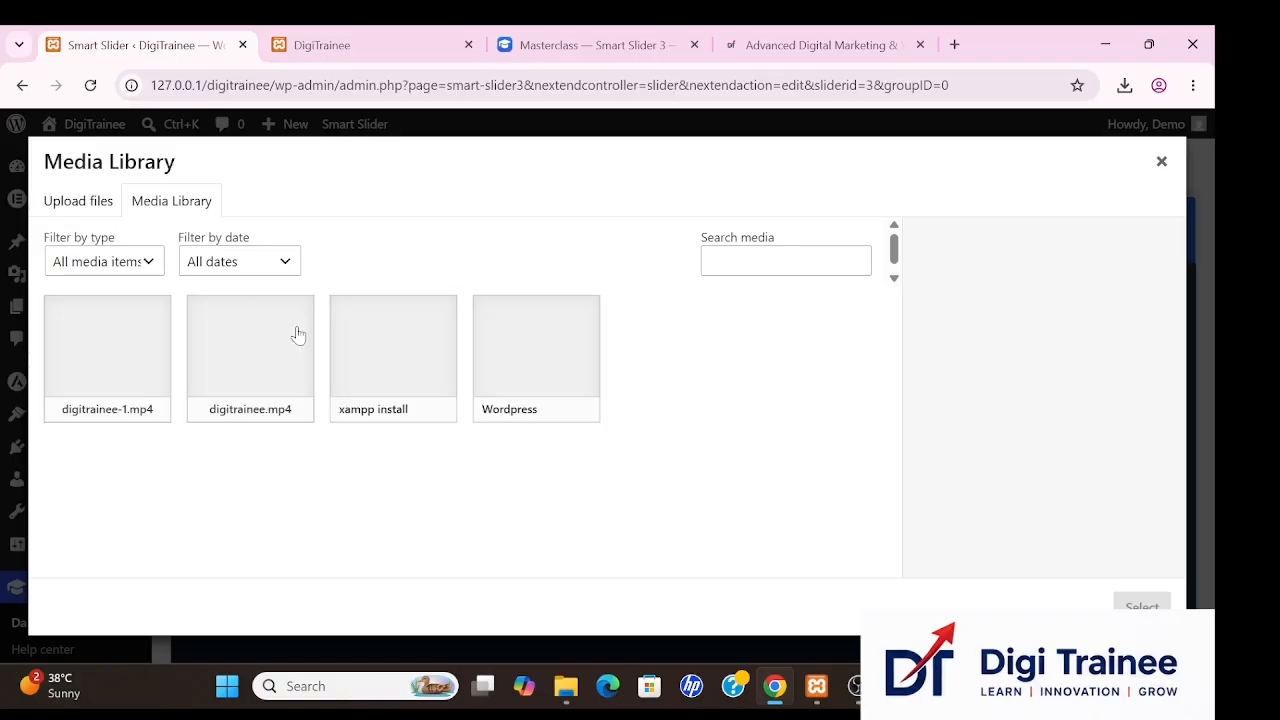
click(408, 370)
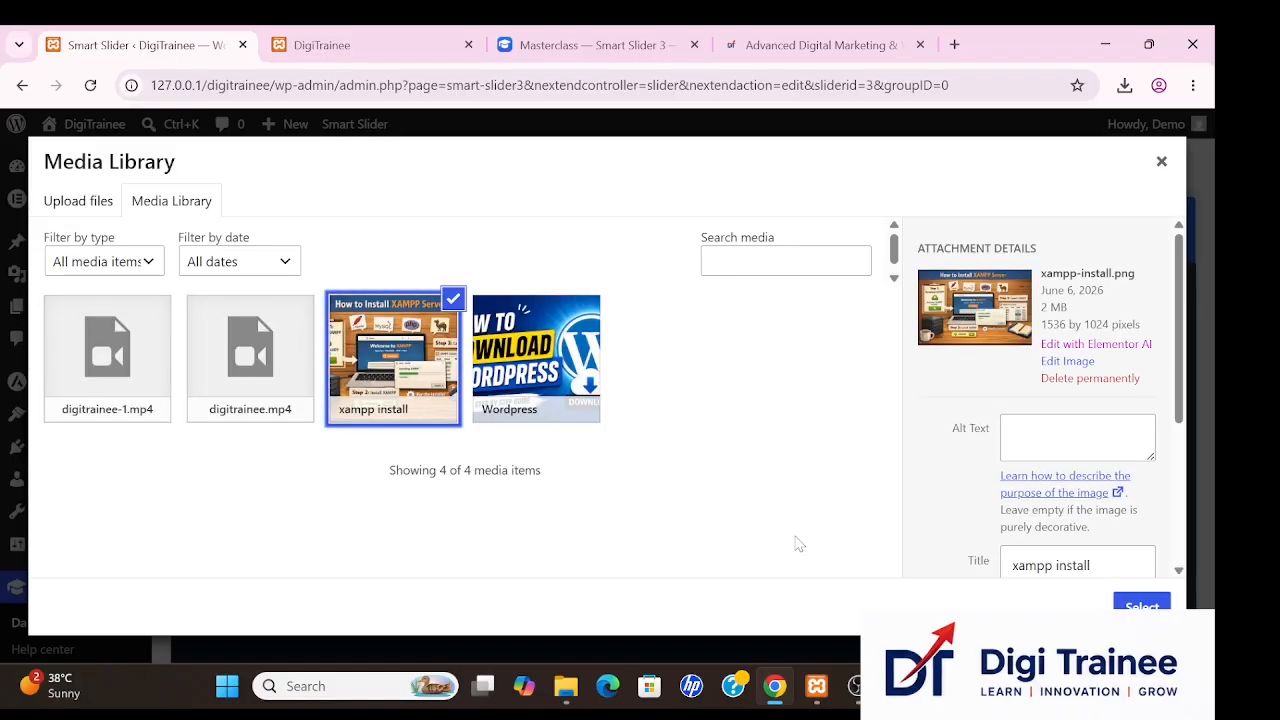
click(1122, 603)
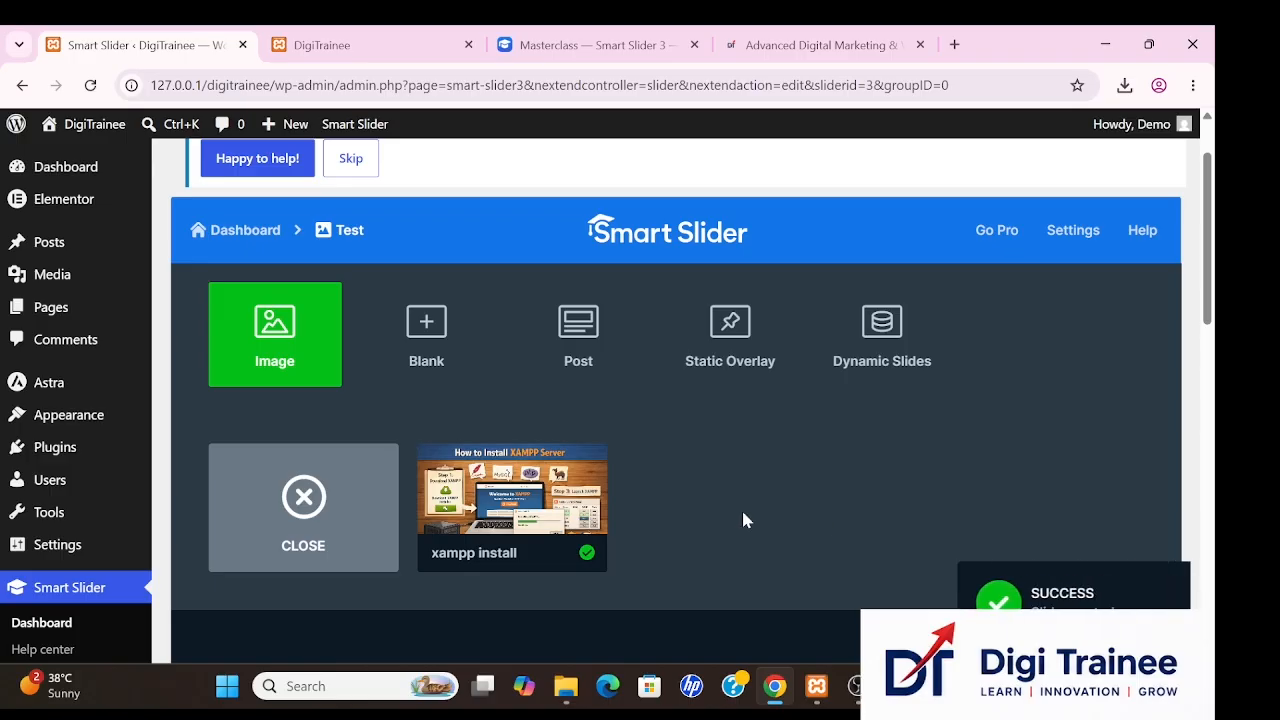
Open the xampp install slide for editing and add a heading layer with the text "Welcome To XAMPP".
mouse_move(567, 521)
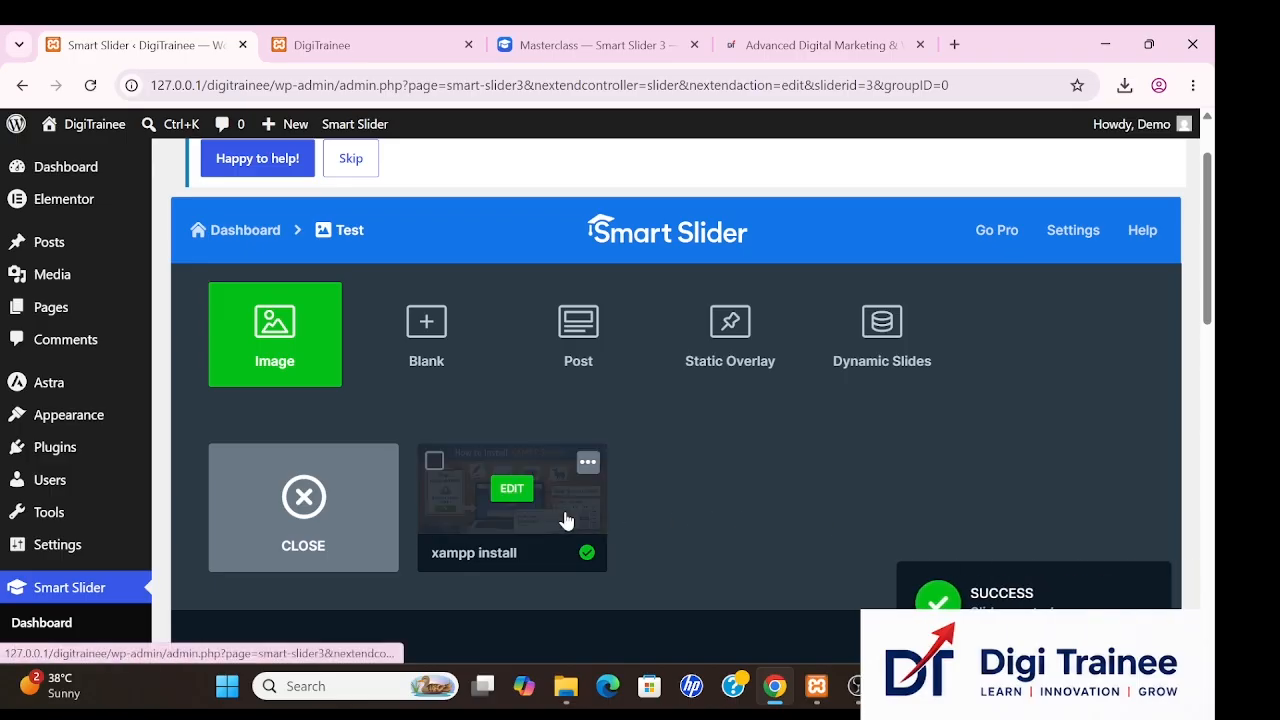
click(511, 490)
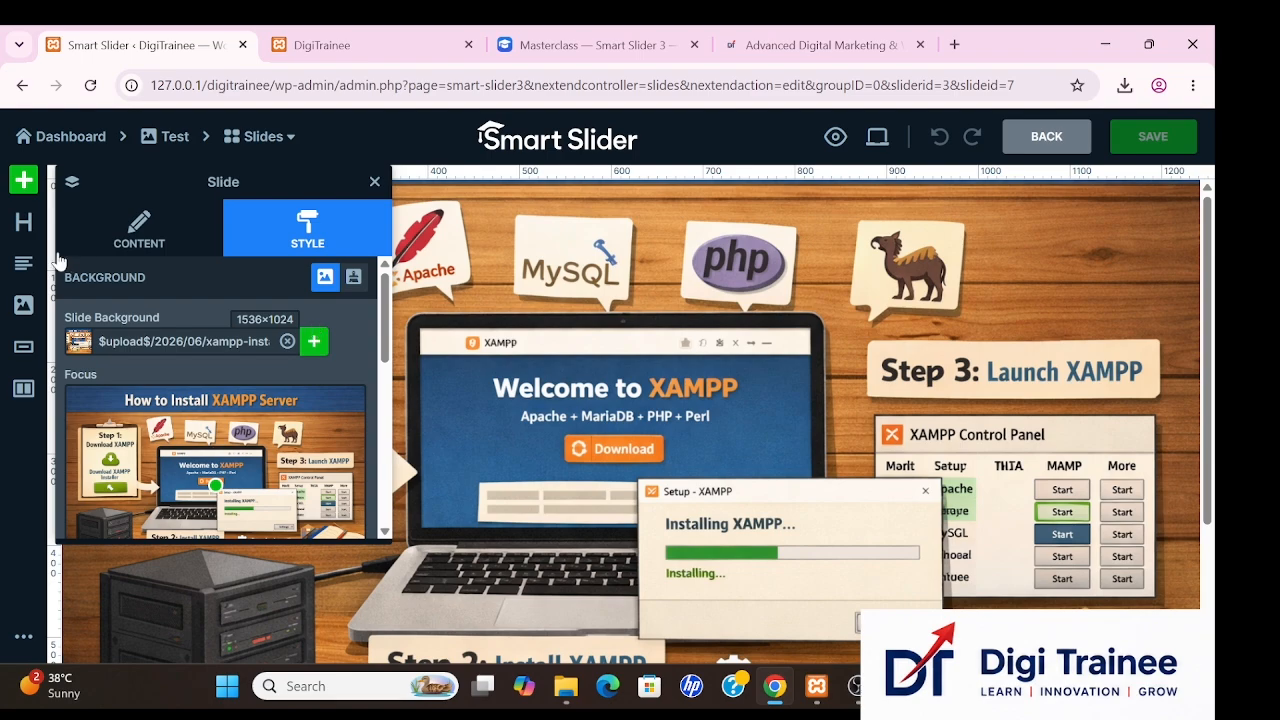
click(26, 226)
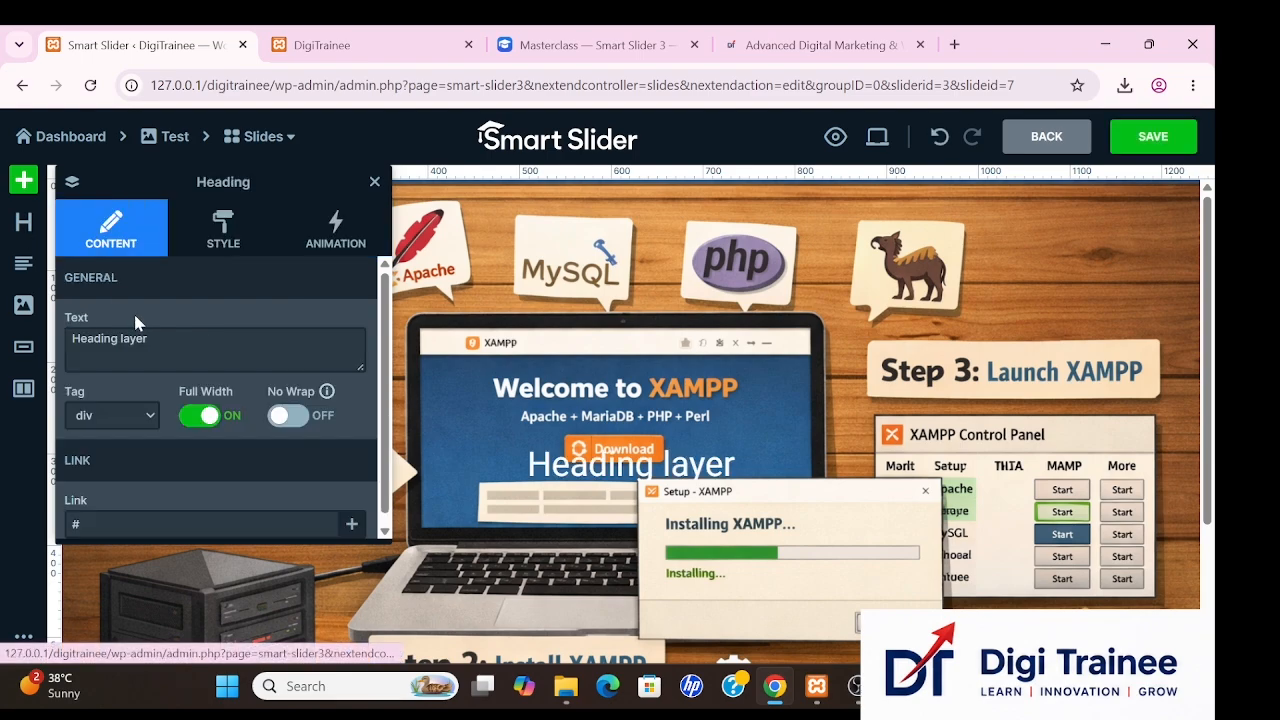
click(160, 345)
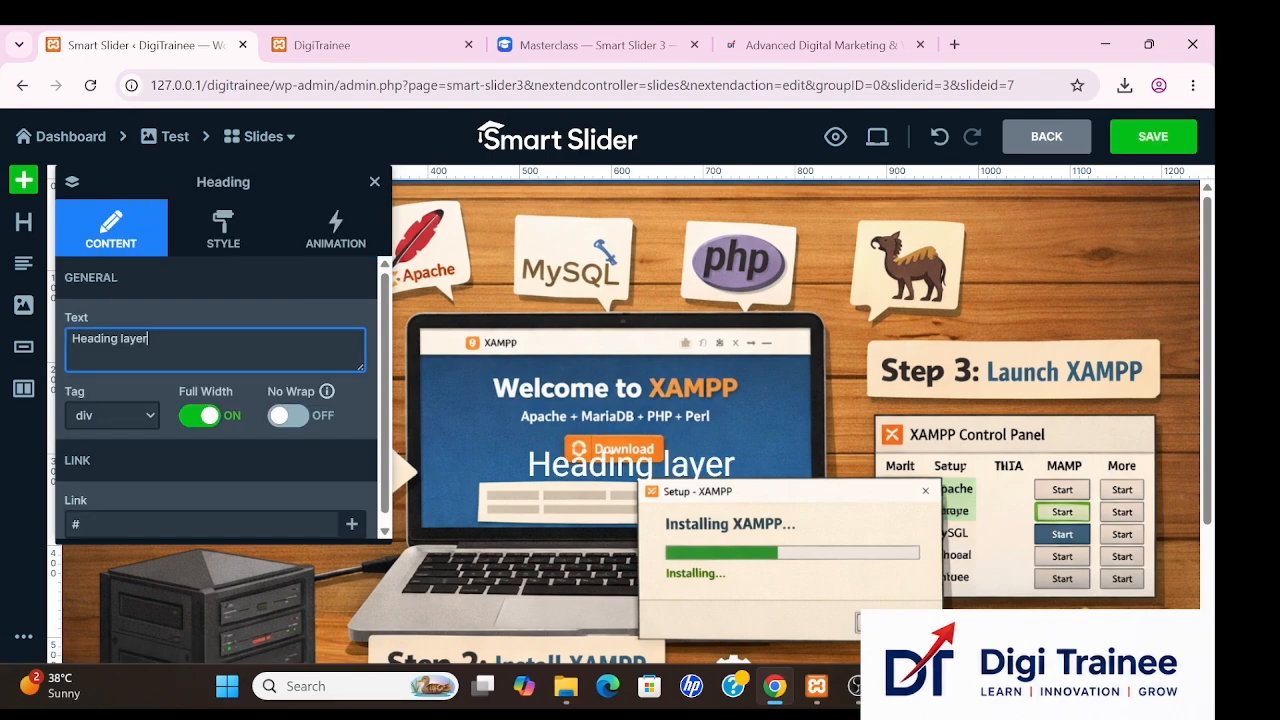
key(ctrl+a)
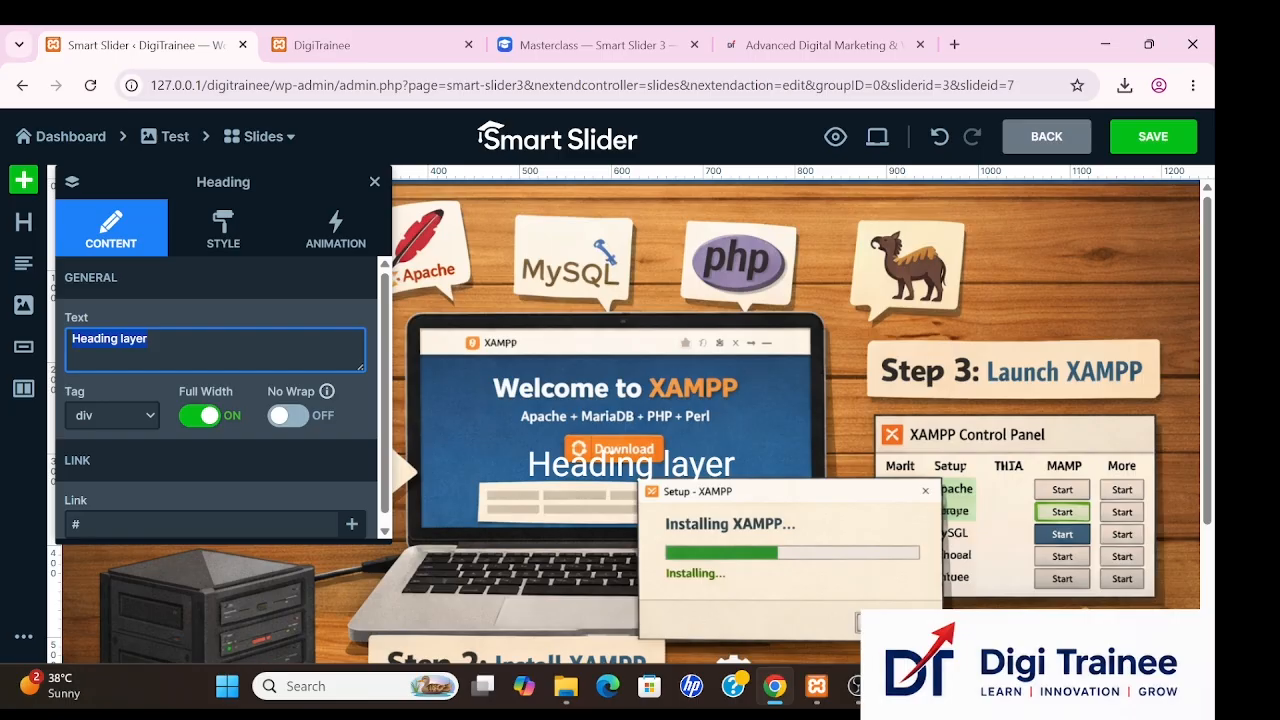
text(We)
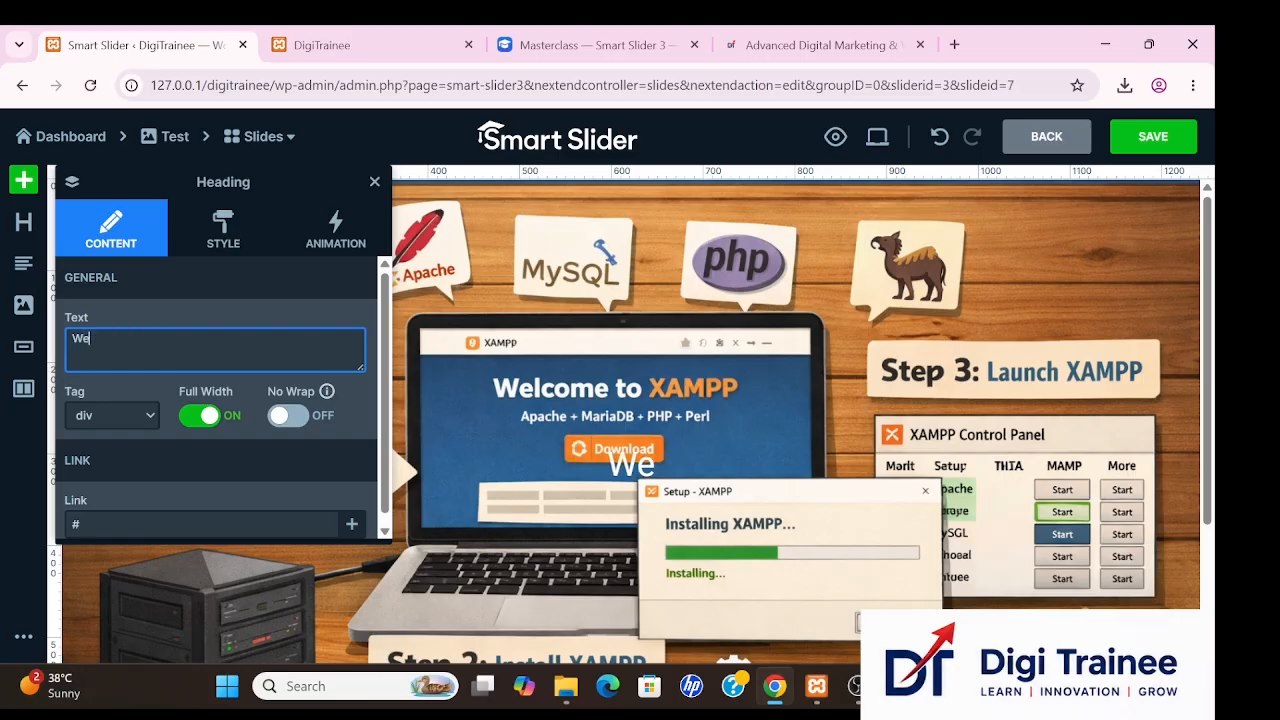
text(lcome )
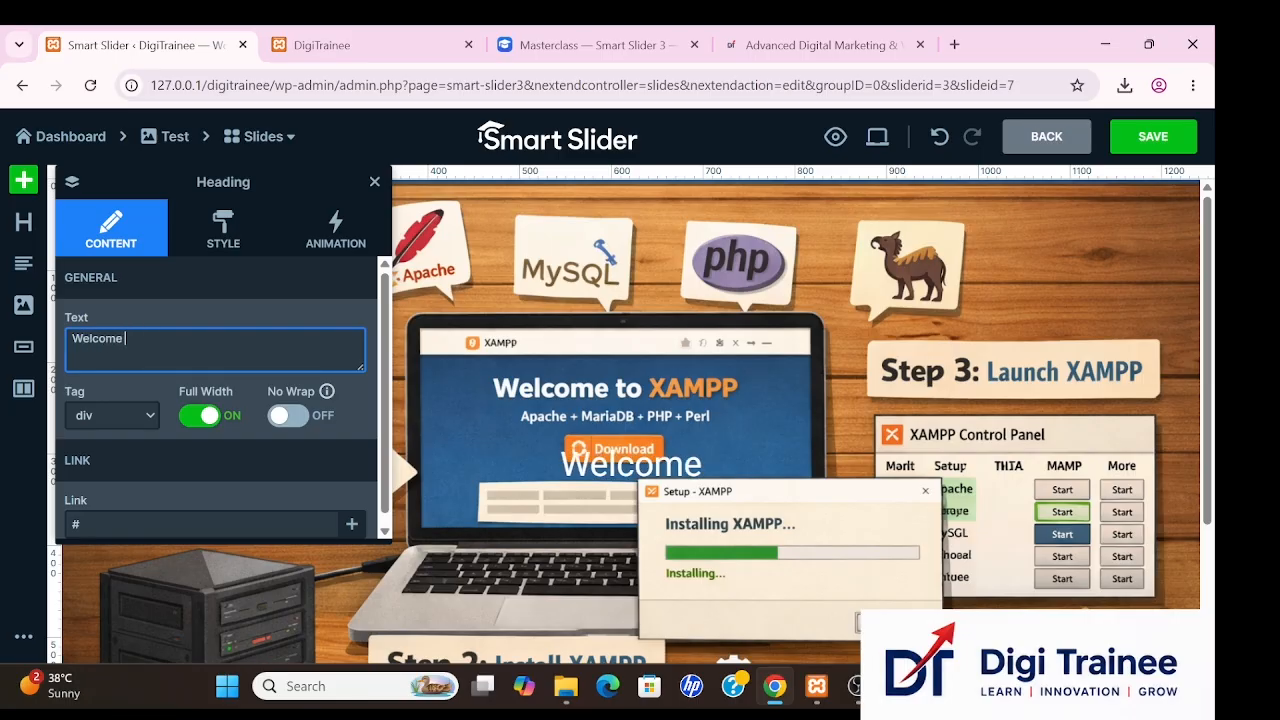
text(To )
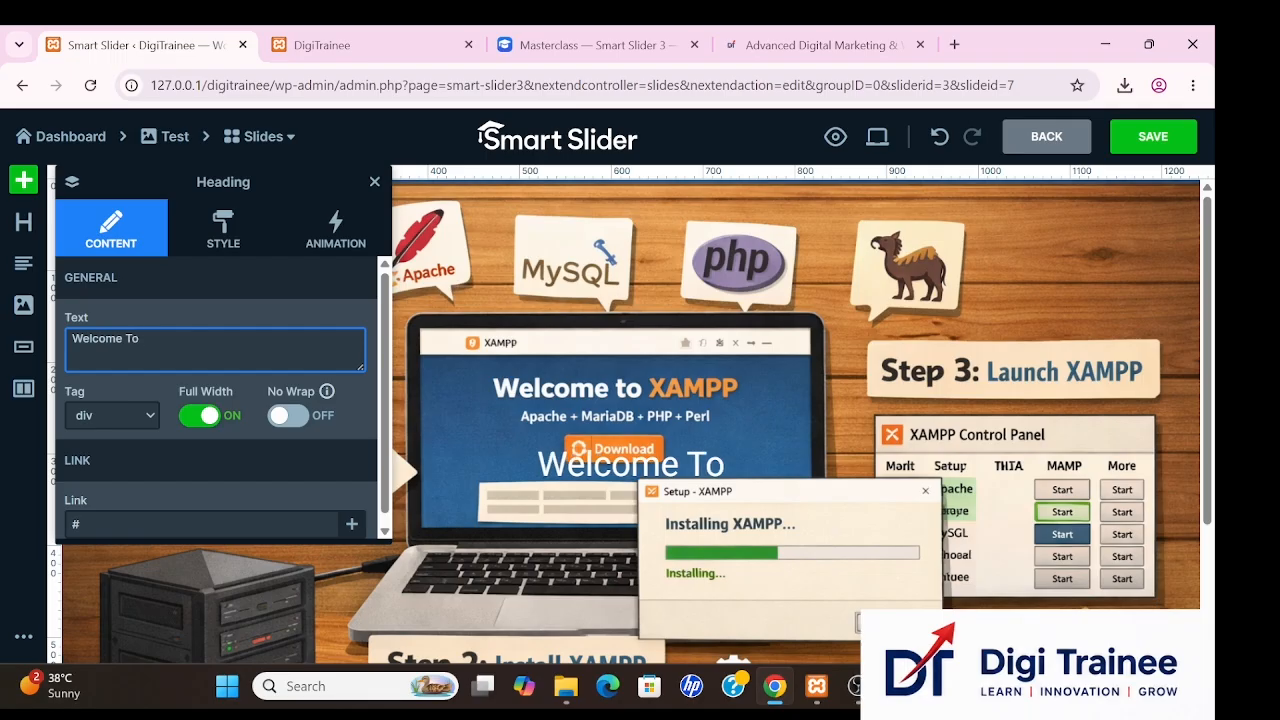
text(XAMPP)
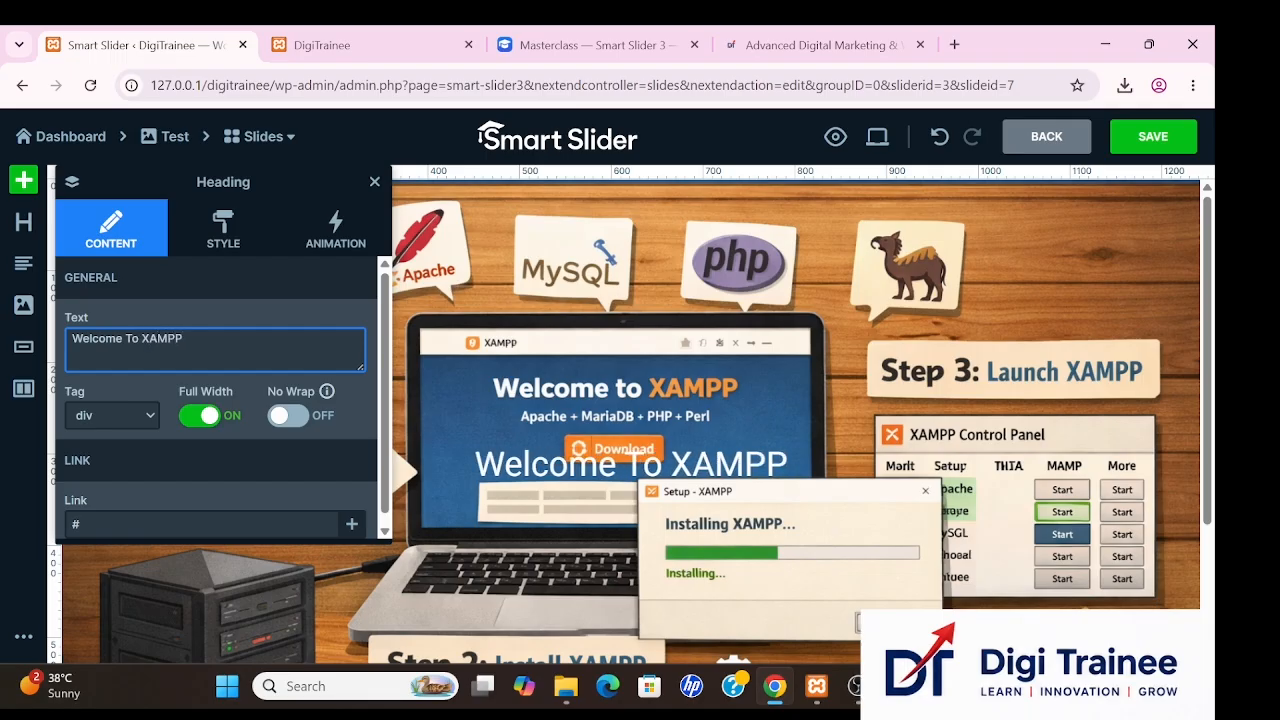
Set the "Welcome To XAMPP" heading's text color to pink EC87C0 and its font weight to 800 - Extra bold.
click(570, 482)
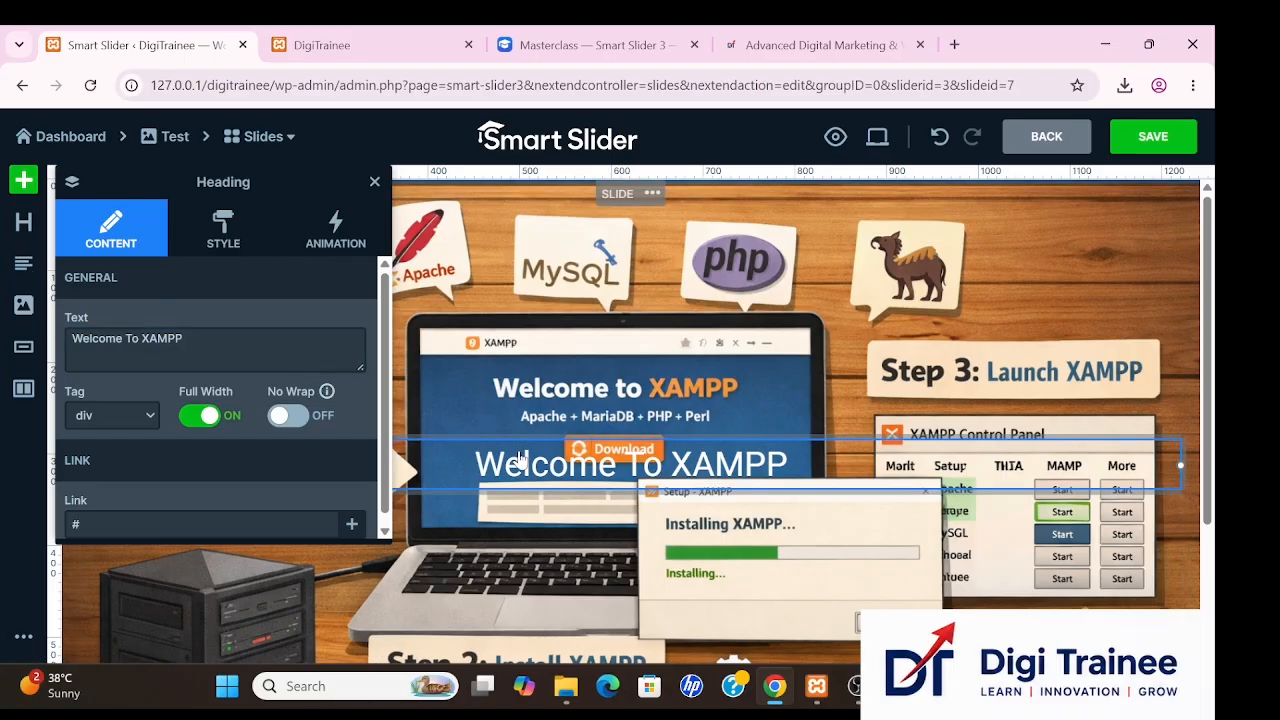
click(246, 222)
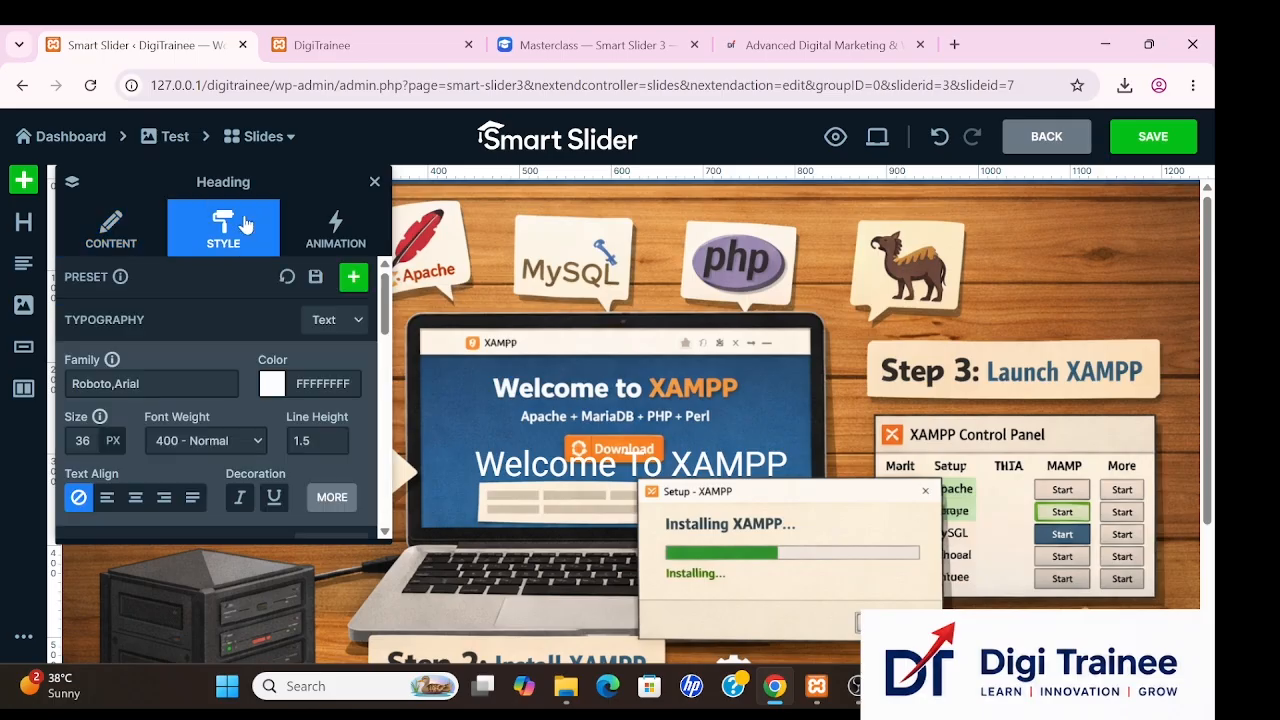
click(279, 386)
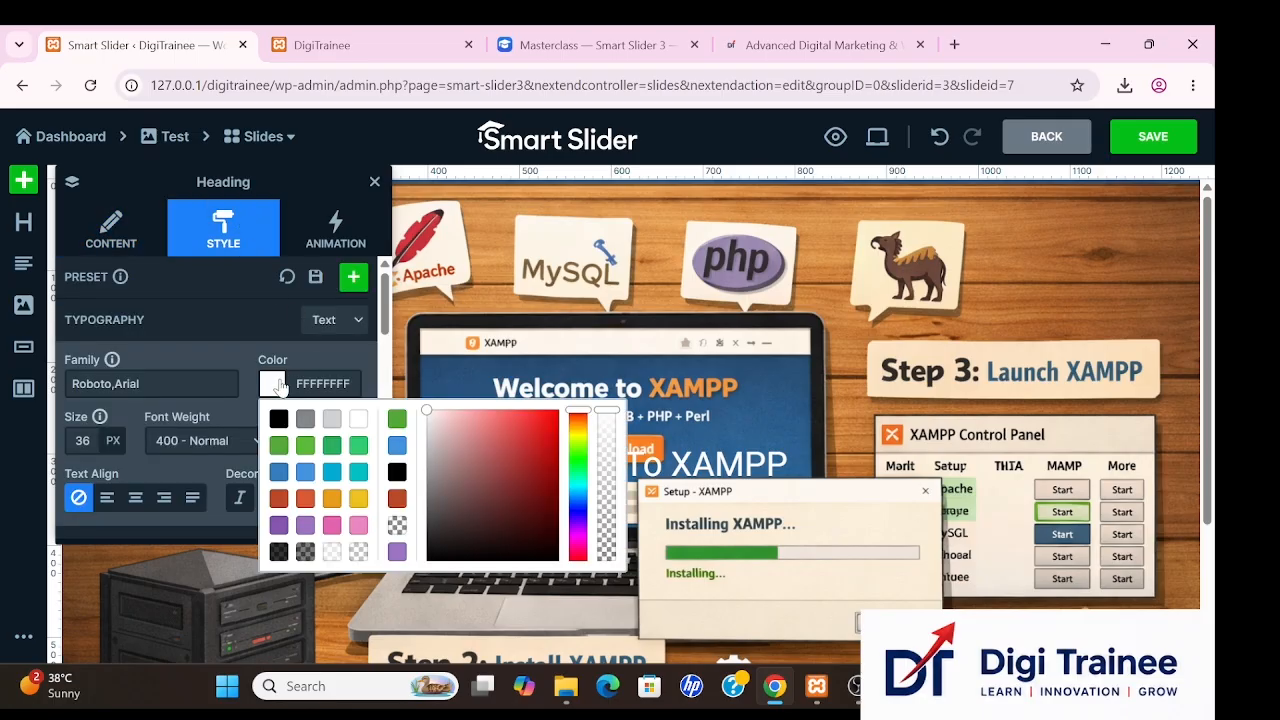
click(359, 527)
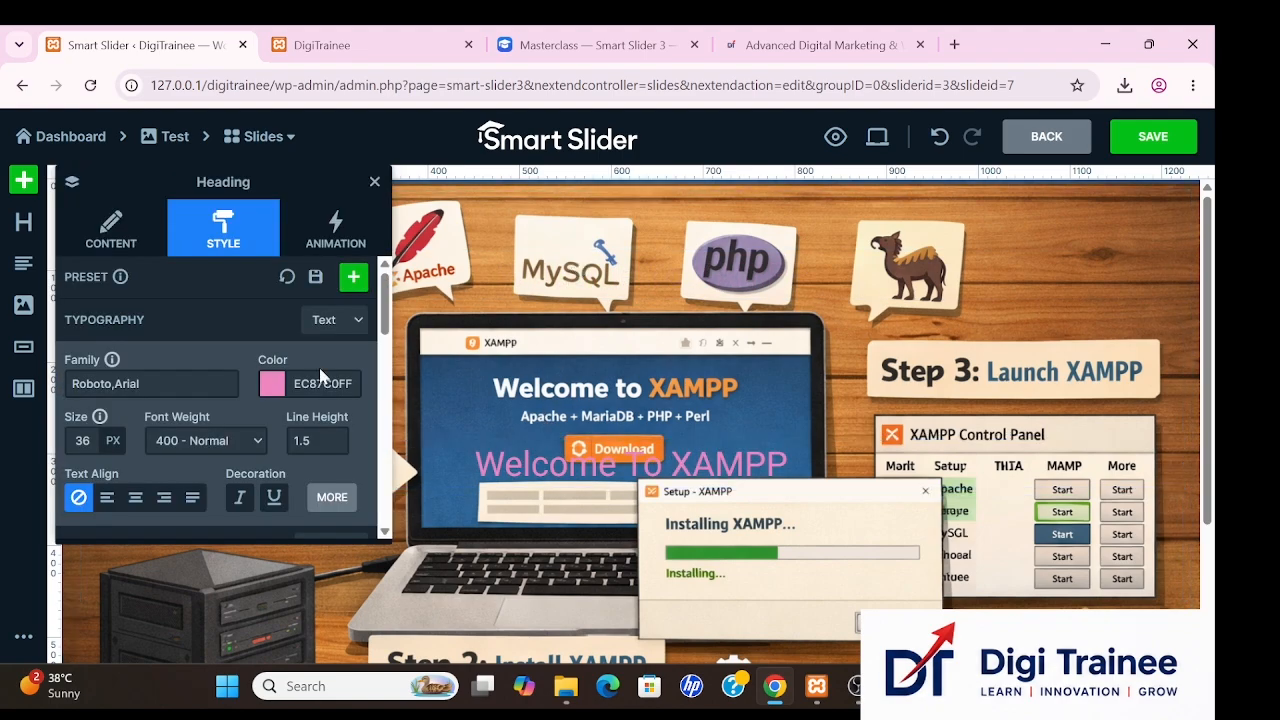
scroll(218, 420, down, 1)
click(222, 396)
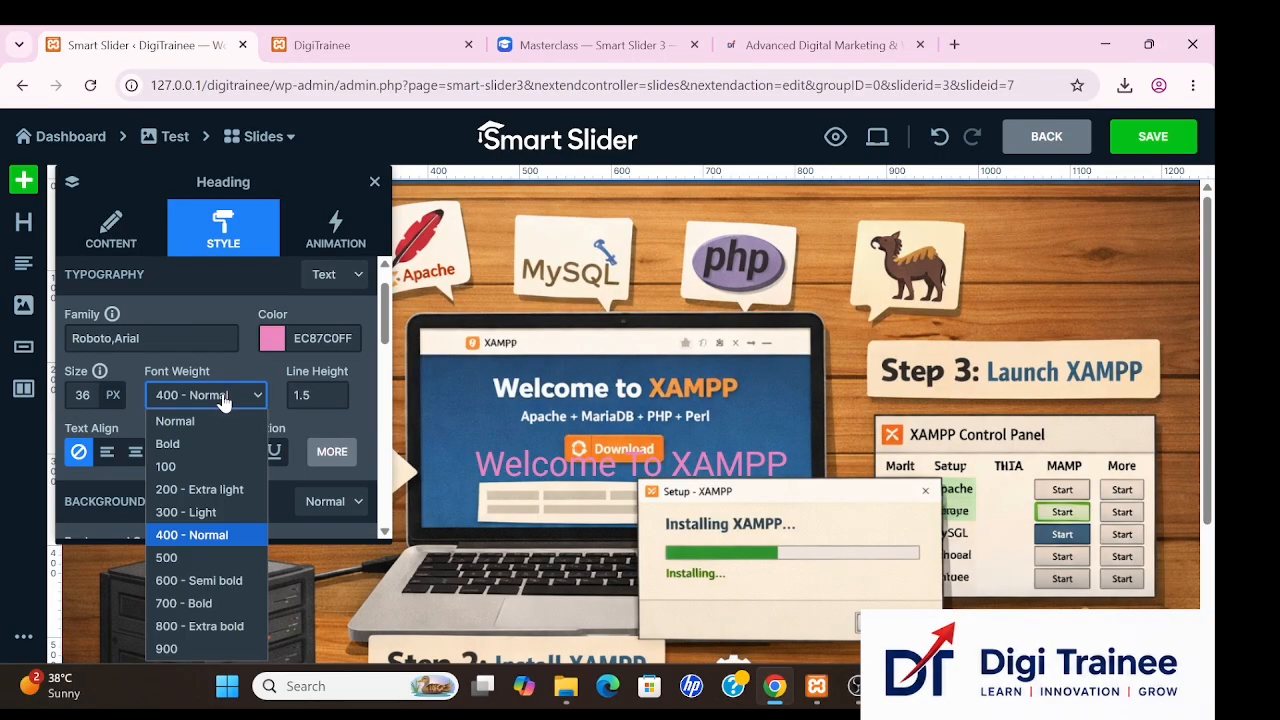
click(205, 625)
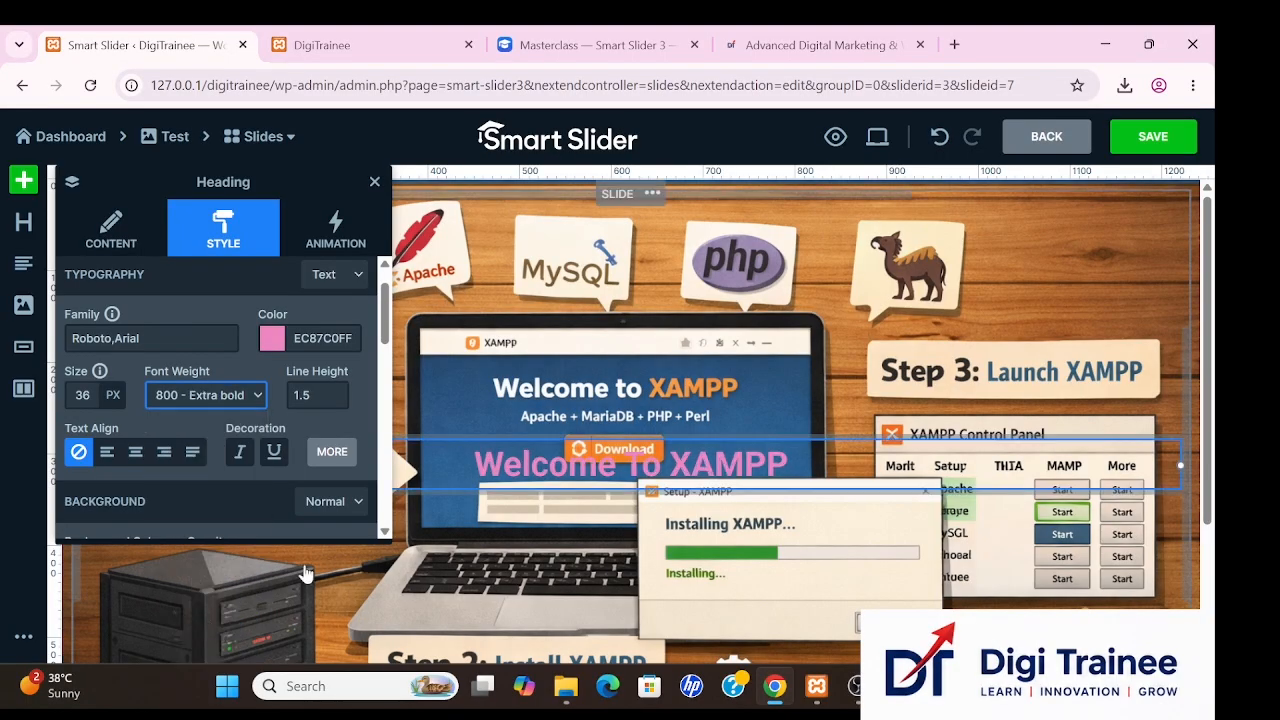
Change the "Welcome To XAMPP" heading's text color to black 000000 and left-align its text.
click(615, 479)
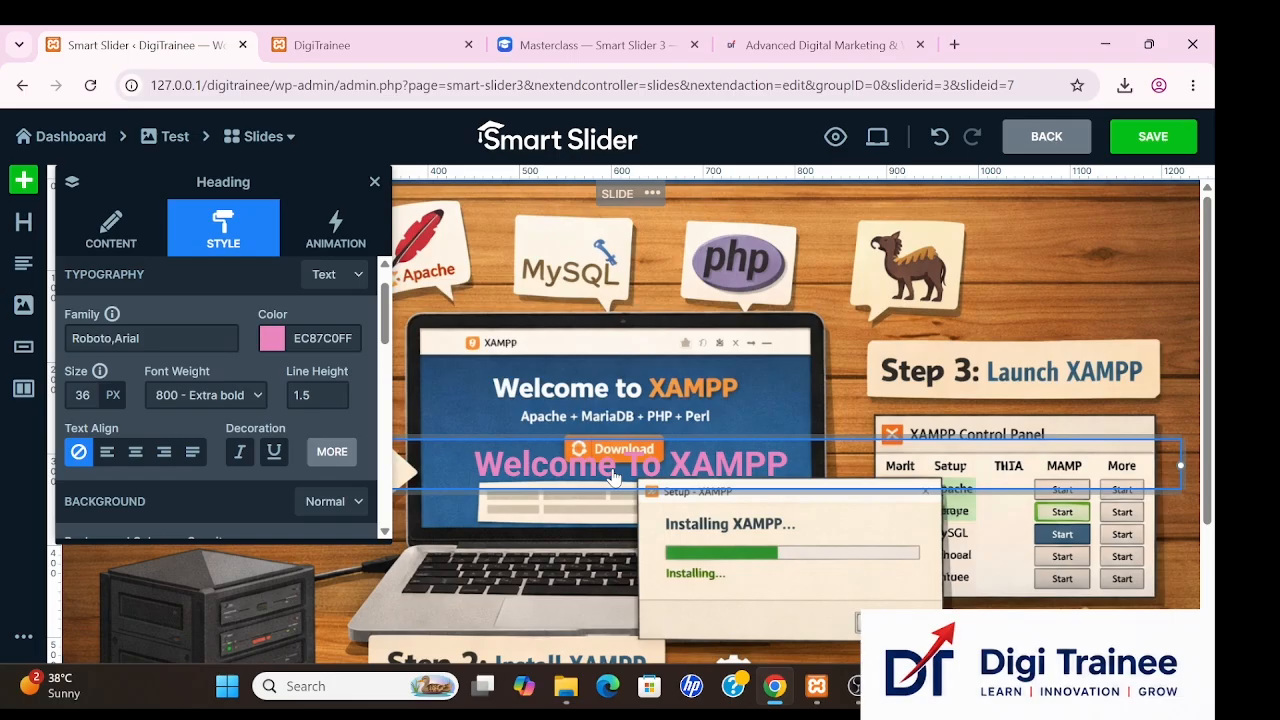
click(271, 339)
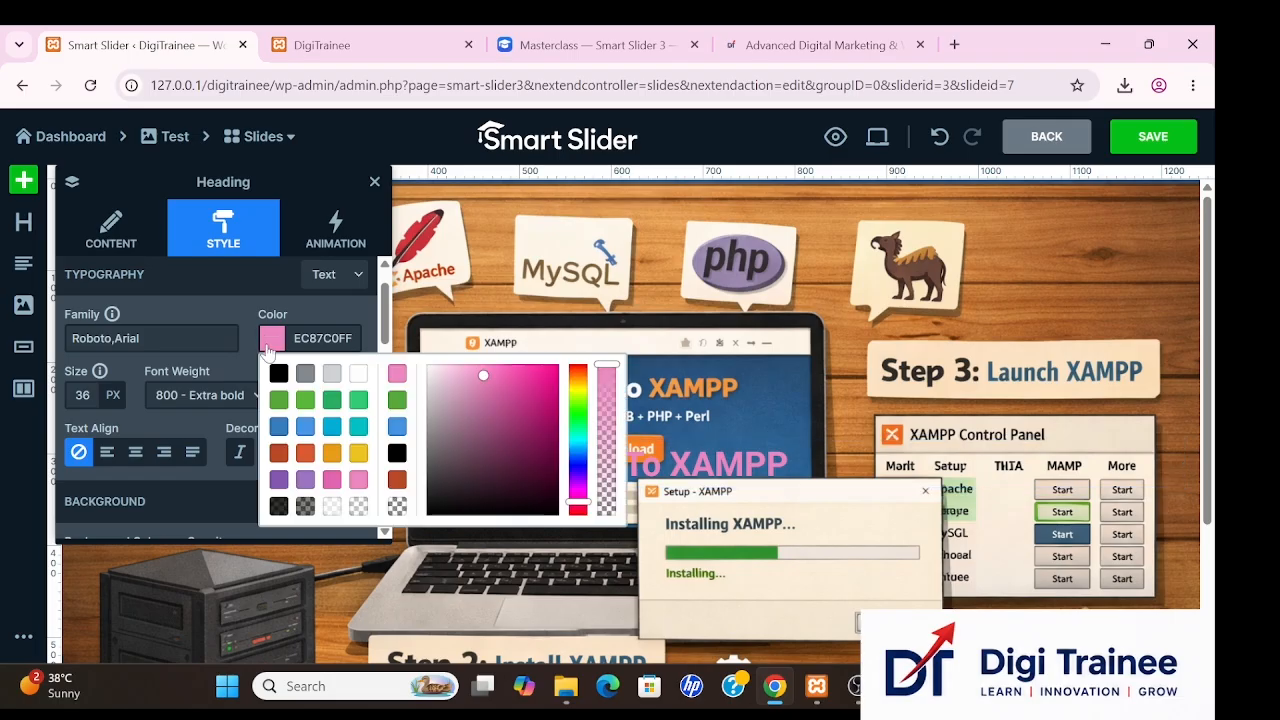
click(278, 373)
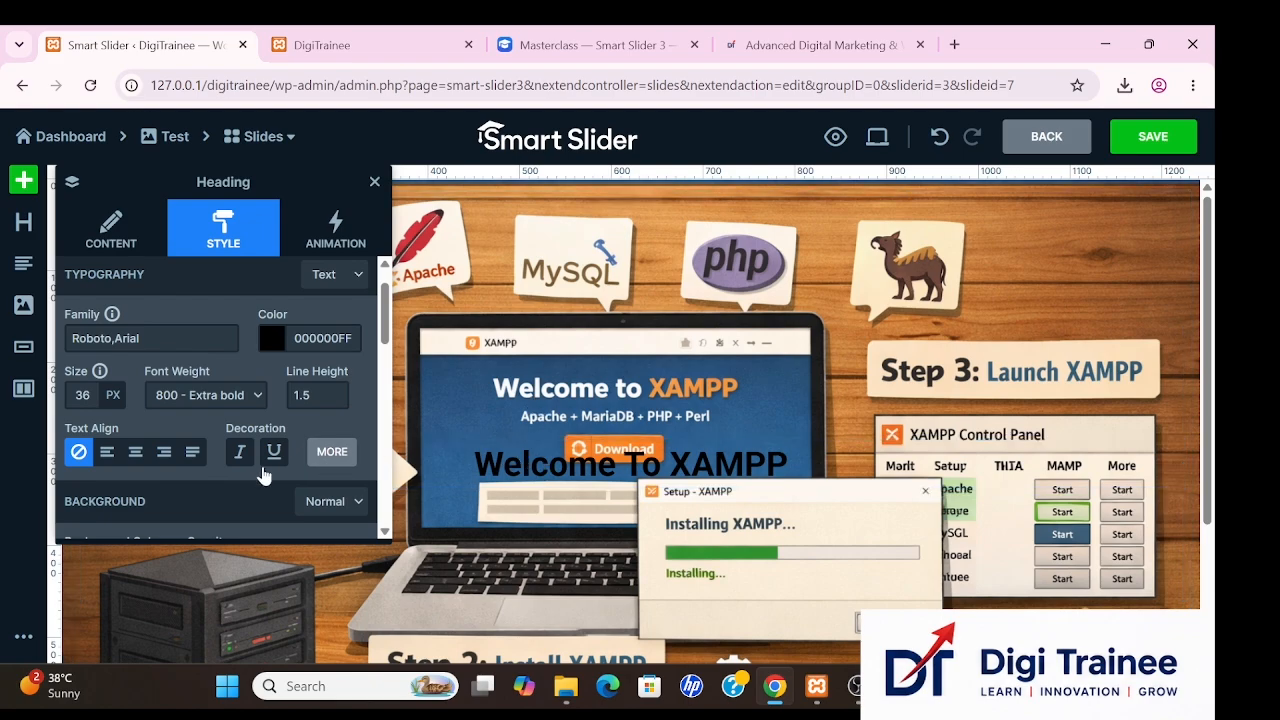
click(108, 452)
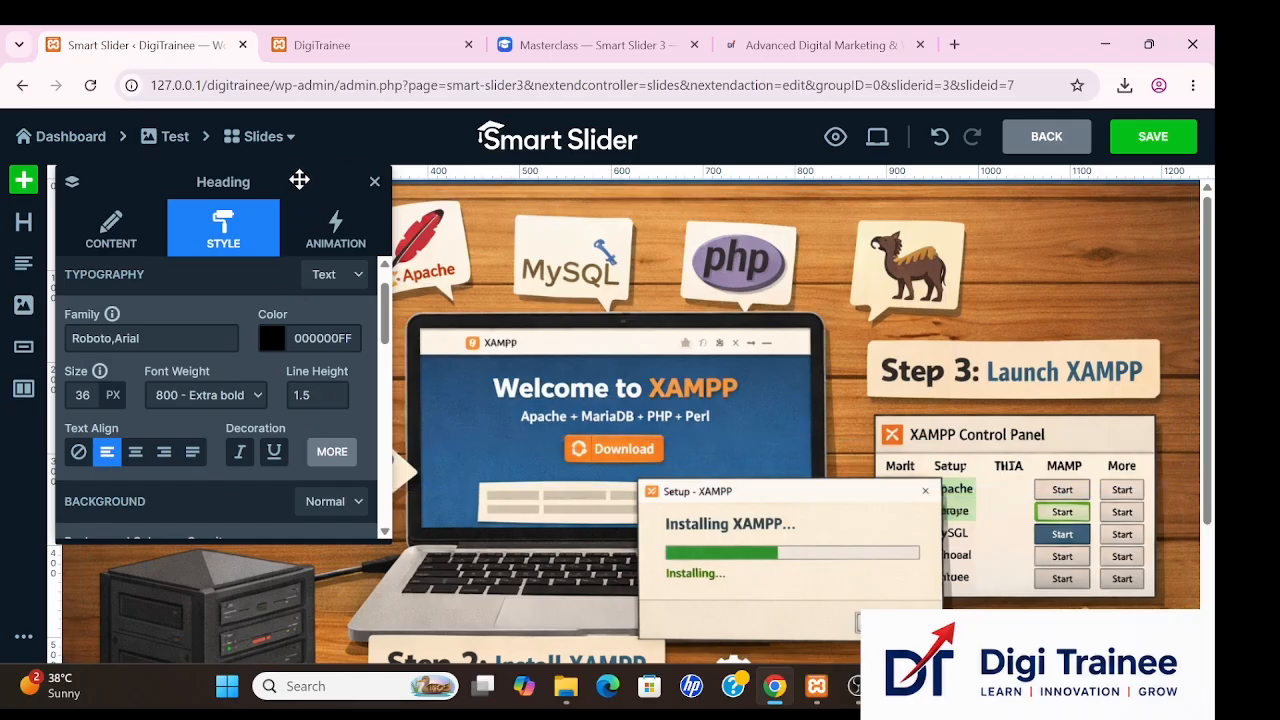
Move the heading settings window clear of the heading and try to reposition the heading higher on the slide.
drag(300, 181, 1027, 227)
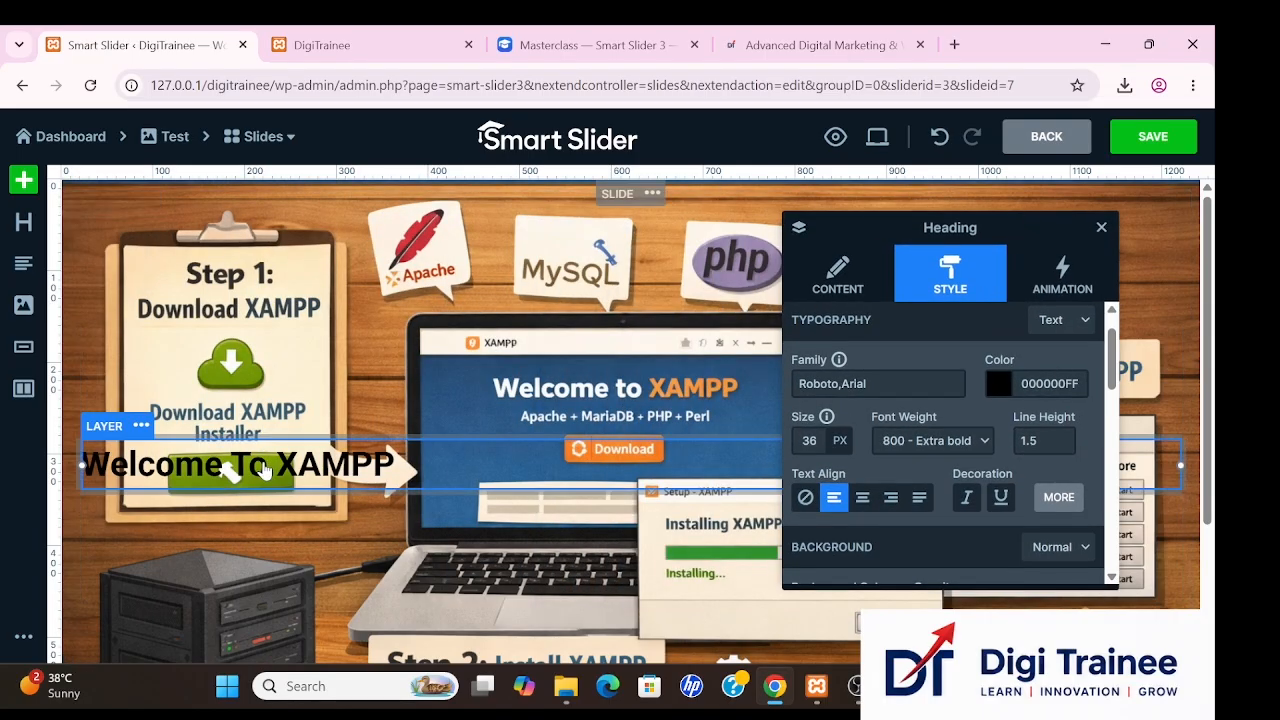
drag(262, 470, 270, 277)
drag(260, 484, 276, 290)
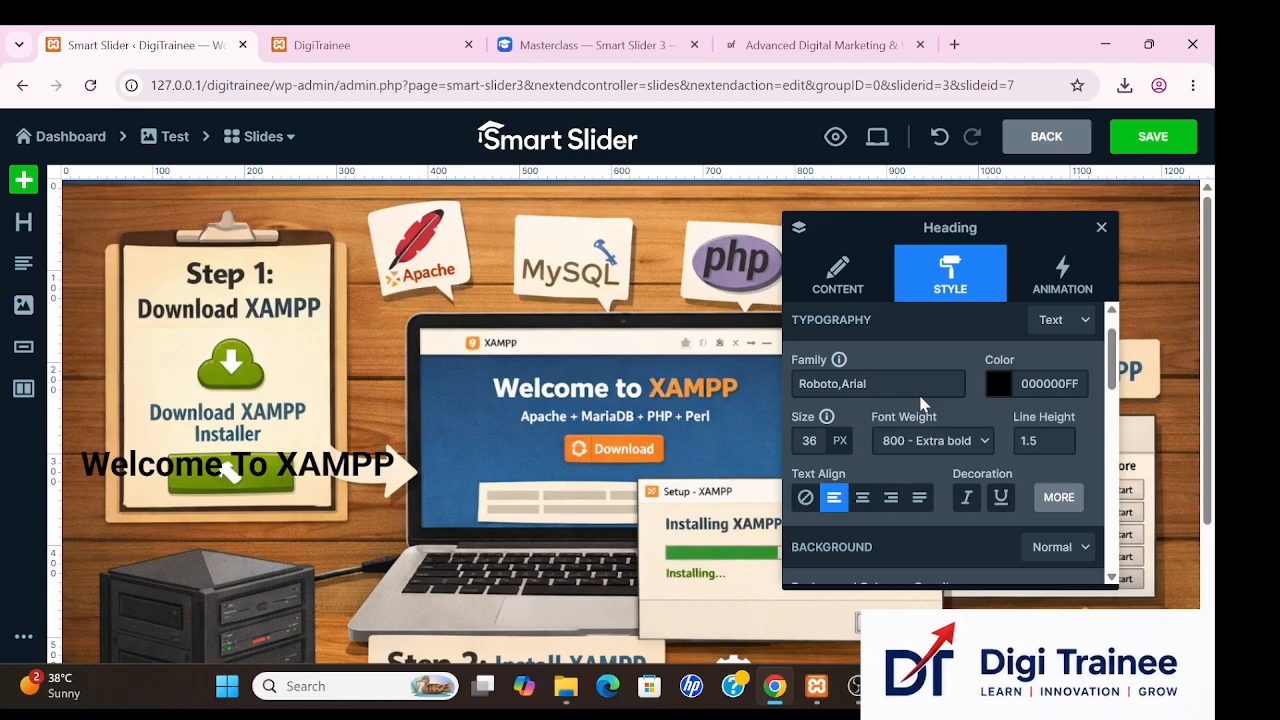
Change the heading's font family to Cabin and enlarge its size to 58 px.
click(870, 383)
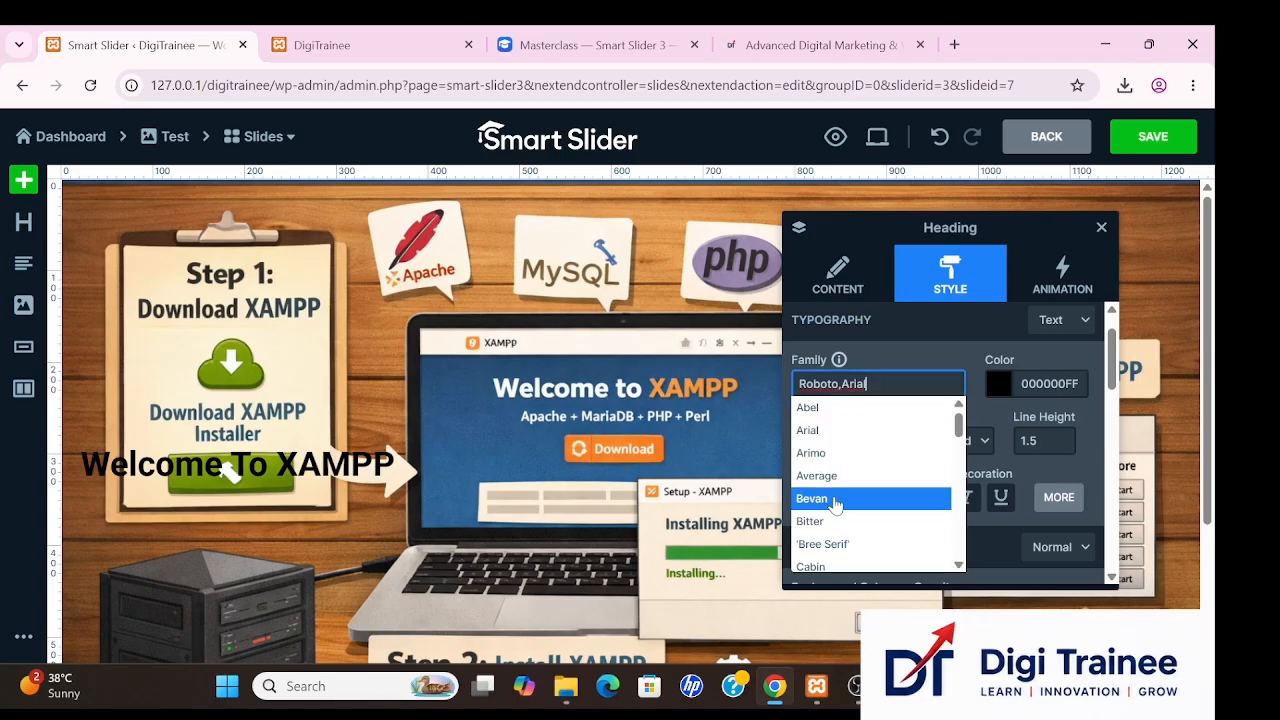
click(815, 566)
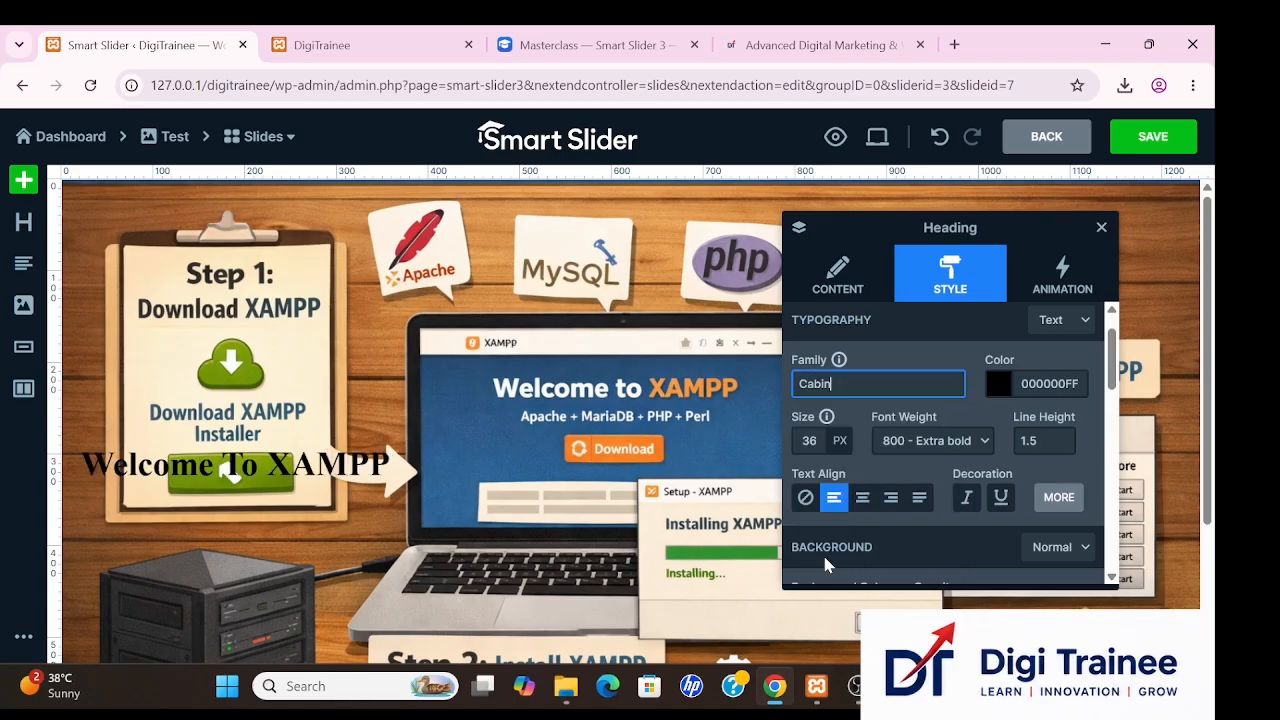
mouse_move(823, 448)
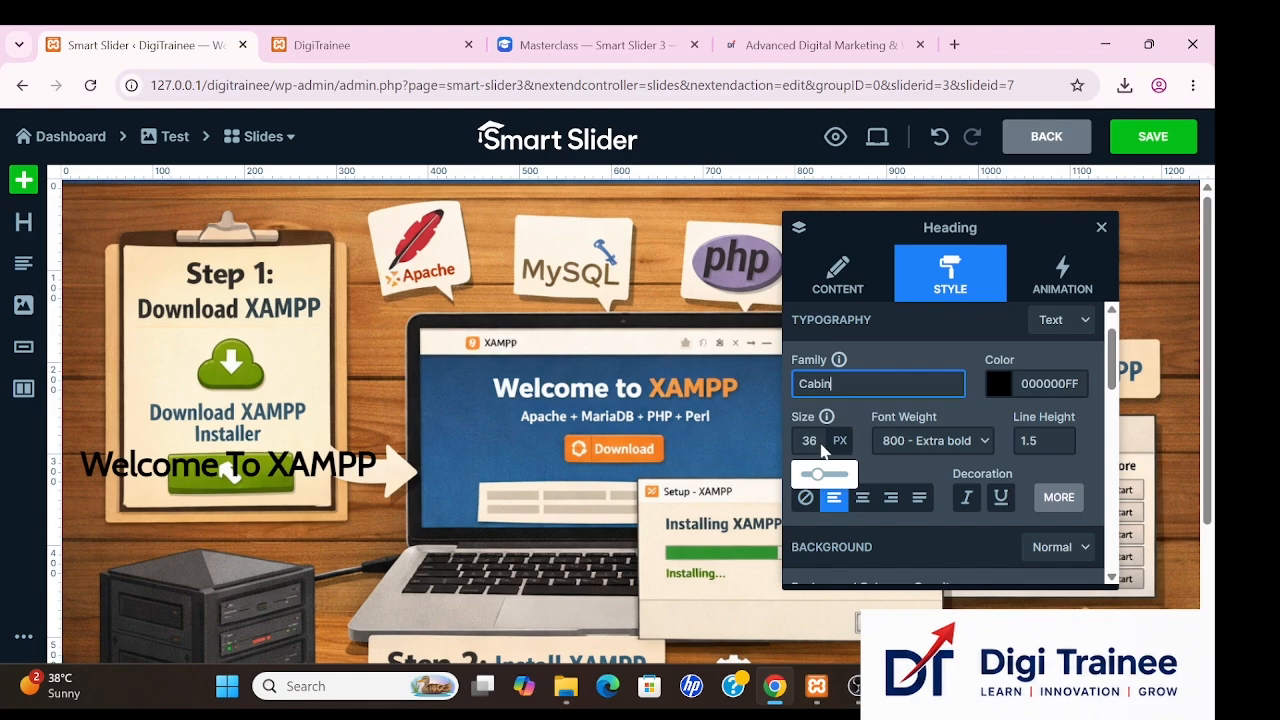
drag(817, 473, 826, 473)
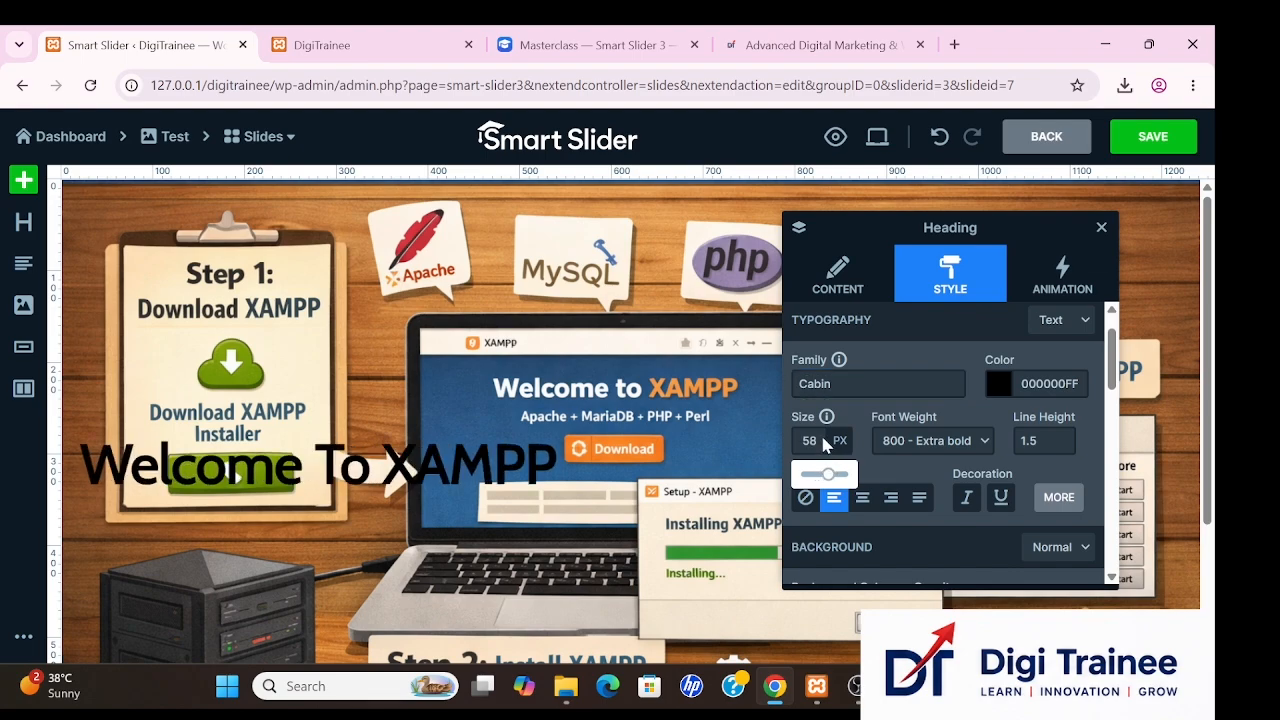
click(817, 441)
Change the heading layer's position mode to Absolute.
scroll(894, 546, down, 3)
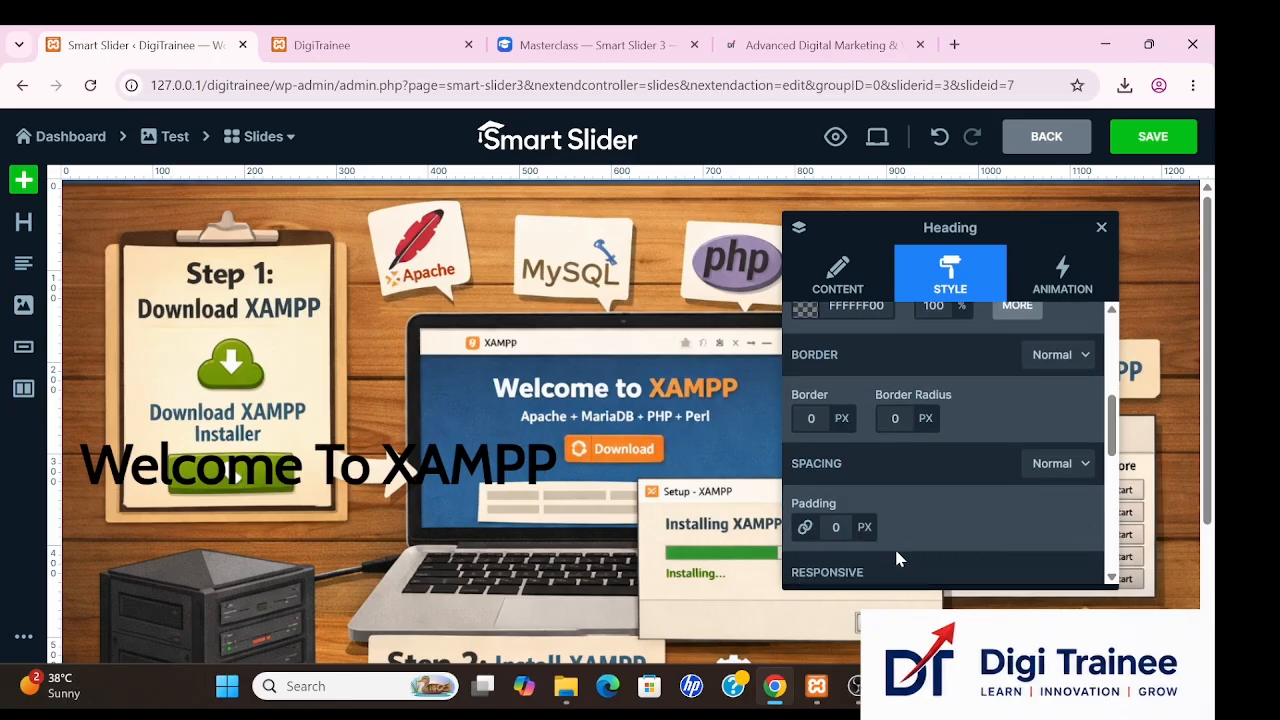
scroll(896, 558, down, 4)
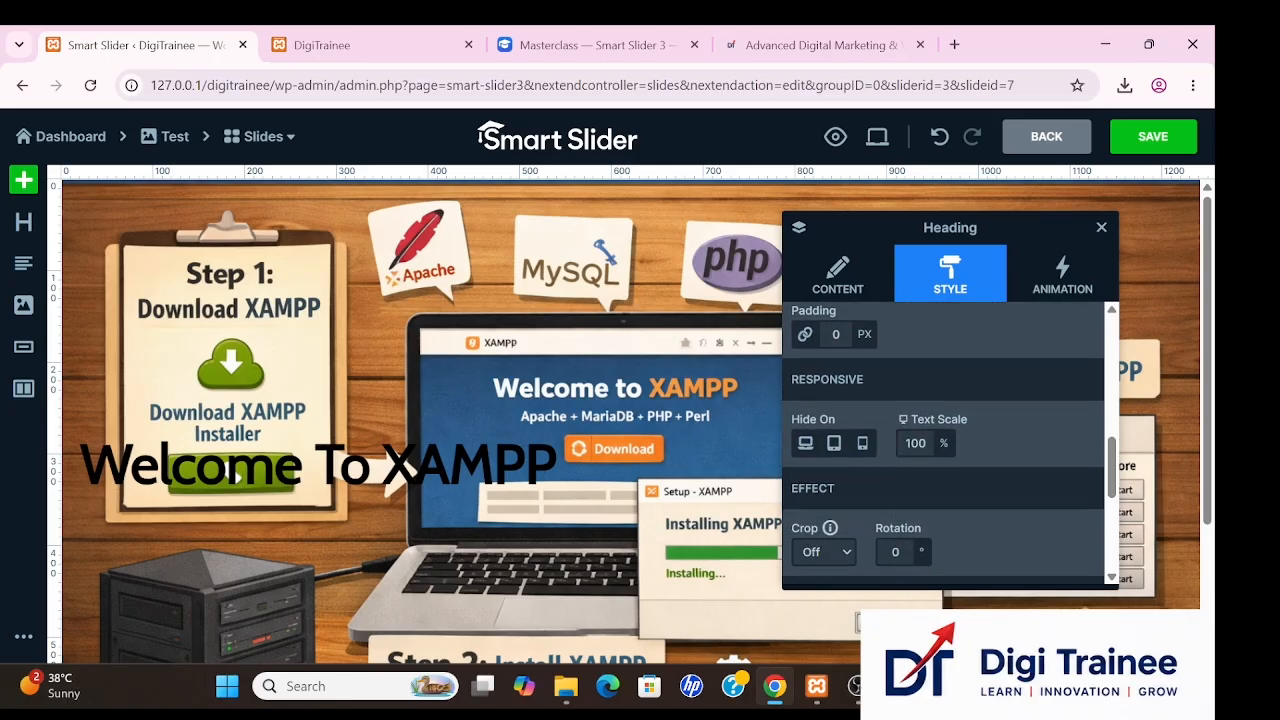
scroll(897, 540, down, 4)
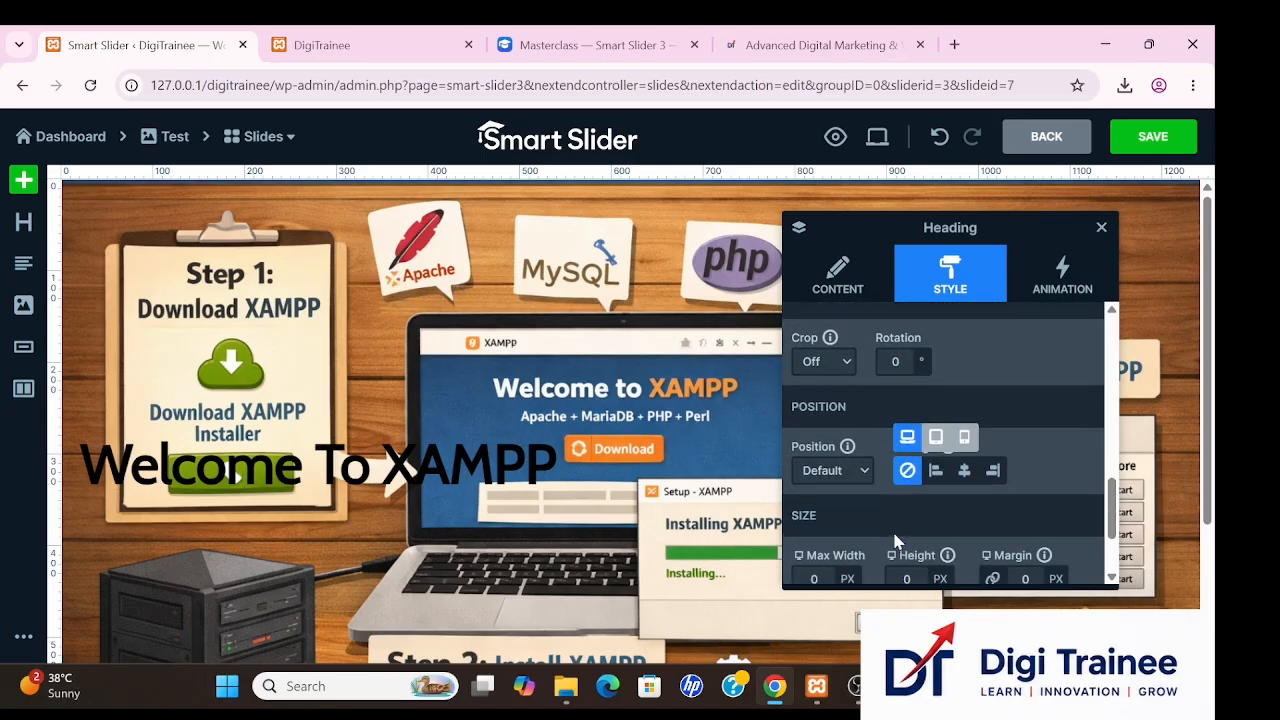
click(866, 474)
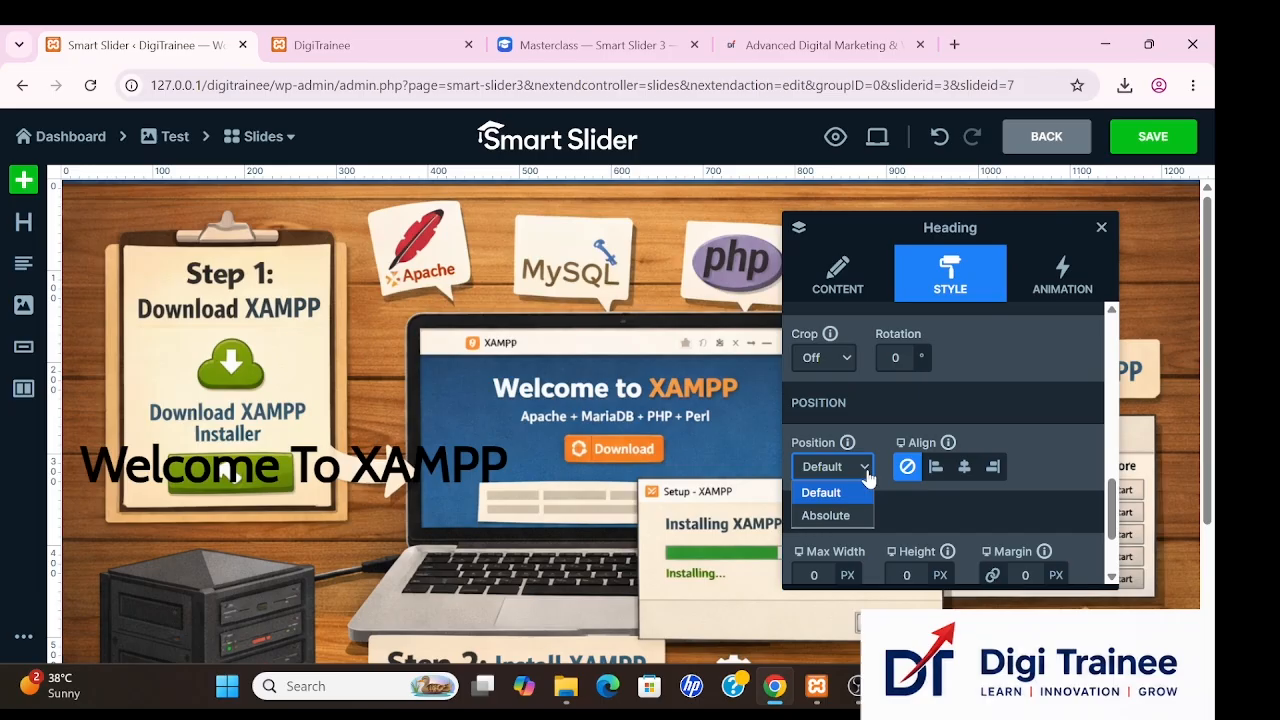
click(826, 516)
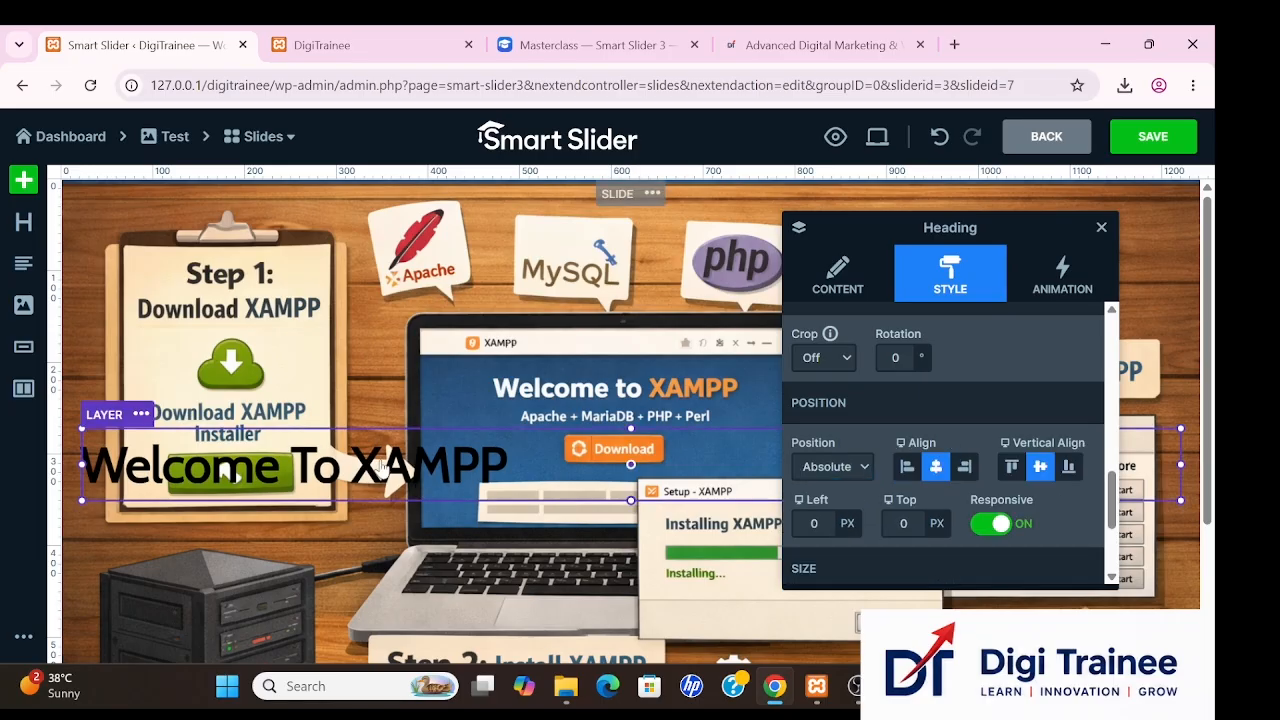
Move the heading over the Apache, MySQL and php signs and narrow its box, ending at about Left 204 px and Top -229 px.
drag(383, 470, 626, 256)
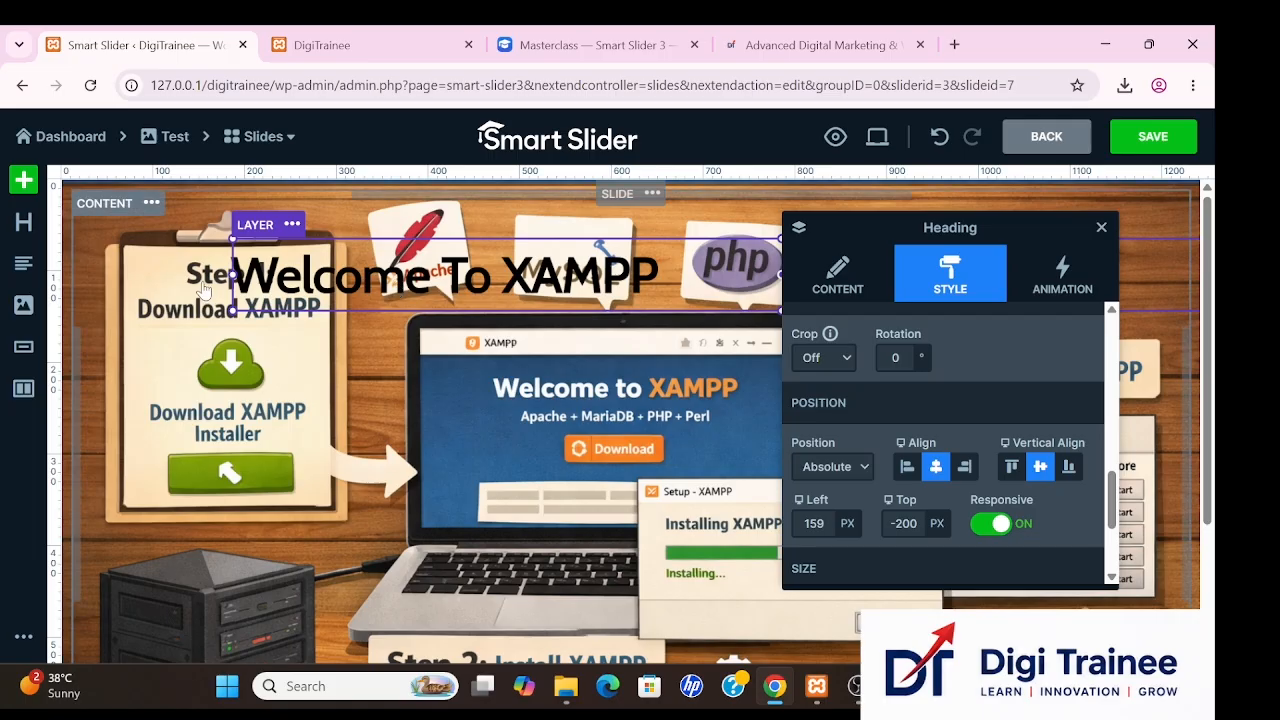
drag(233, 273, 404, 276)
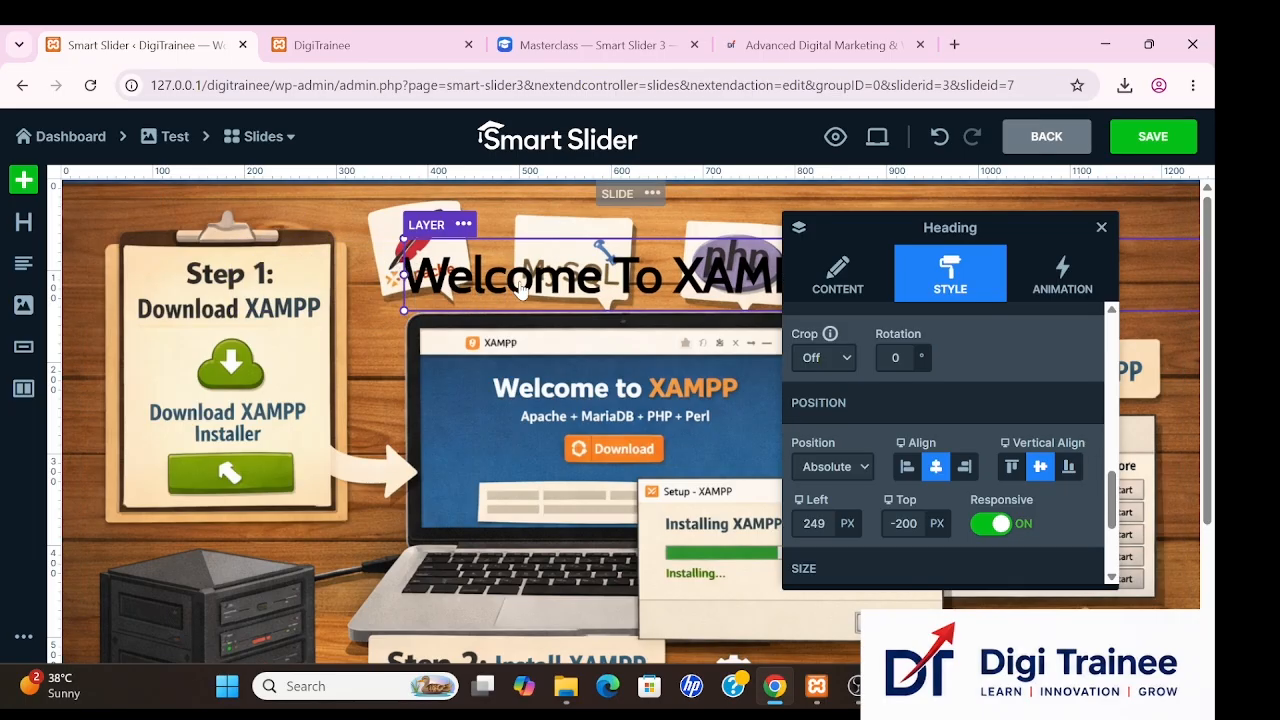
drag(478, 300, 479, 262)
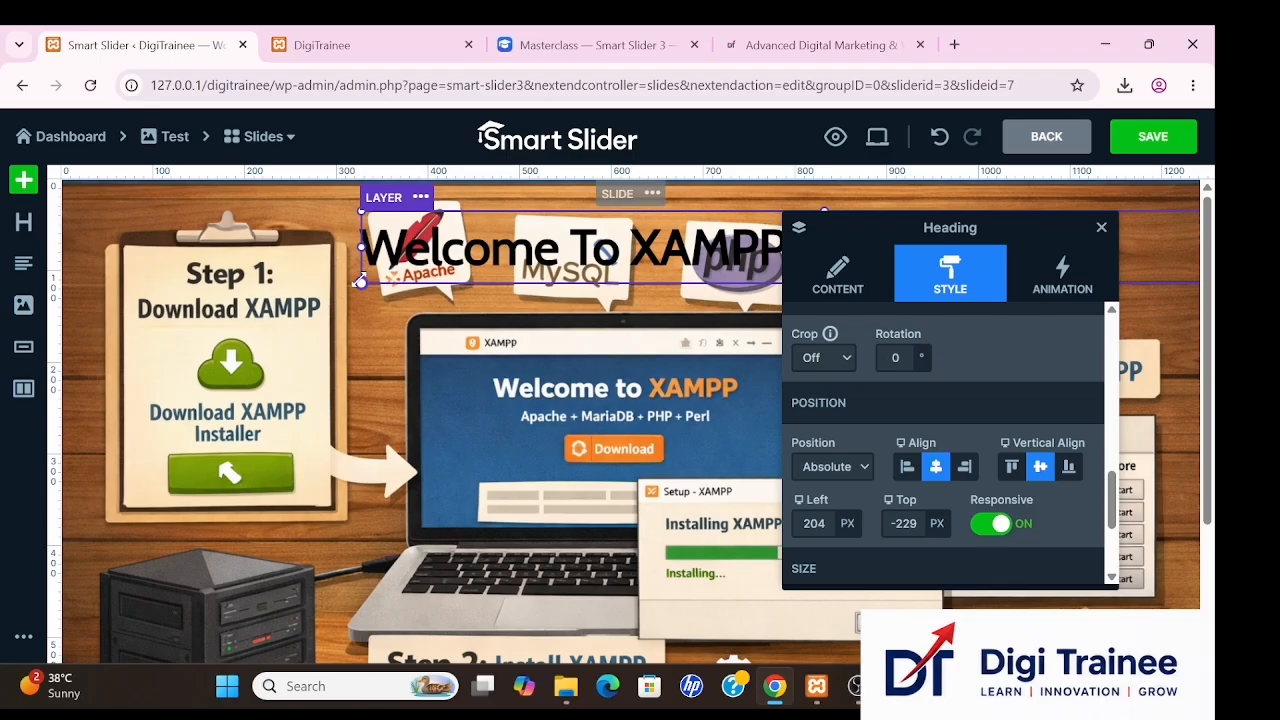
Open Pixabay in a new browser tab, search for "plane image" and download a picture from the results.
click(954, 45)
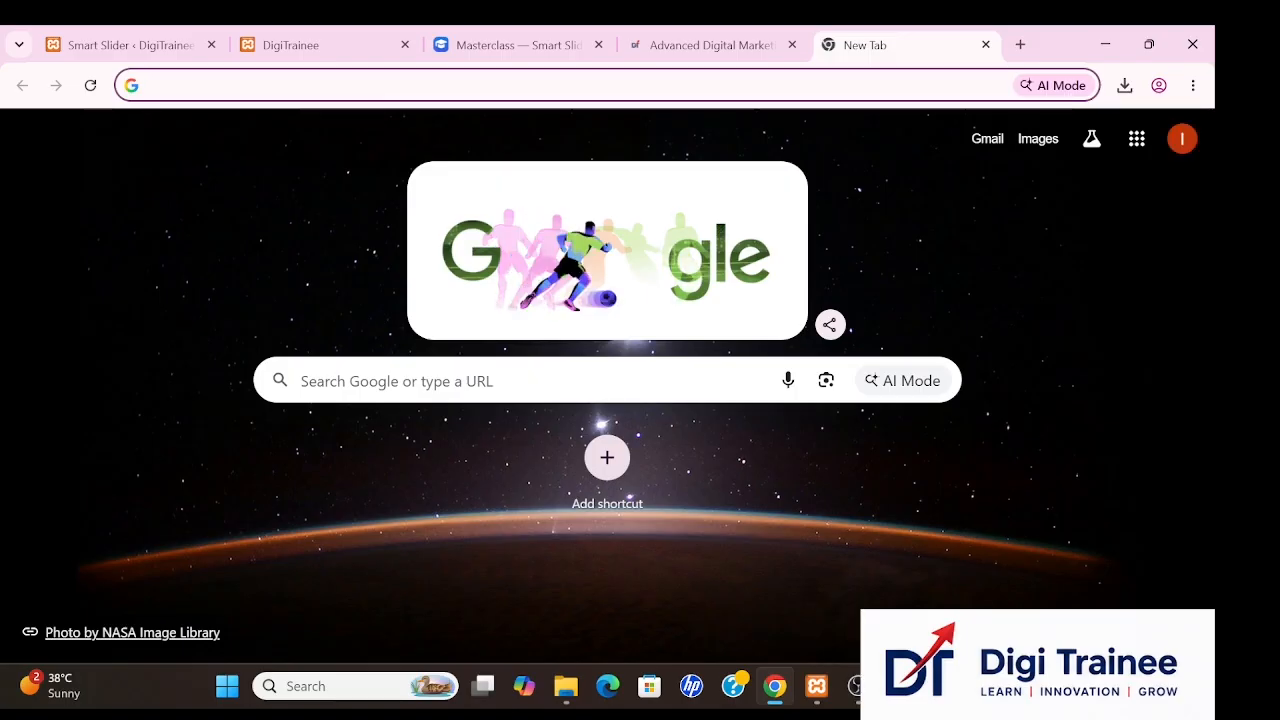
click(588, 85)
text(pi)
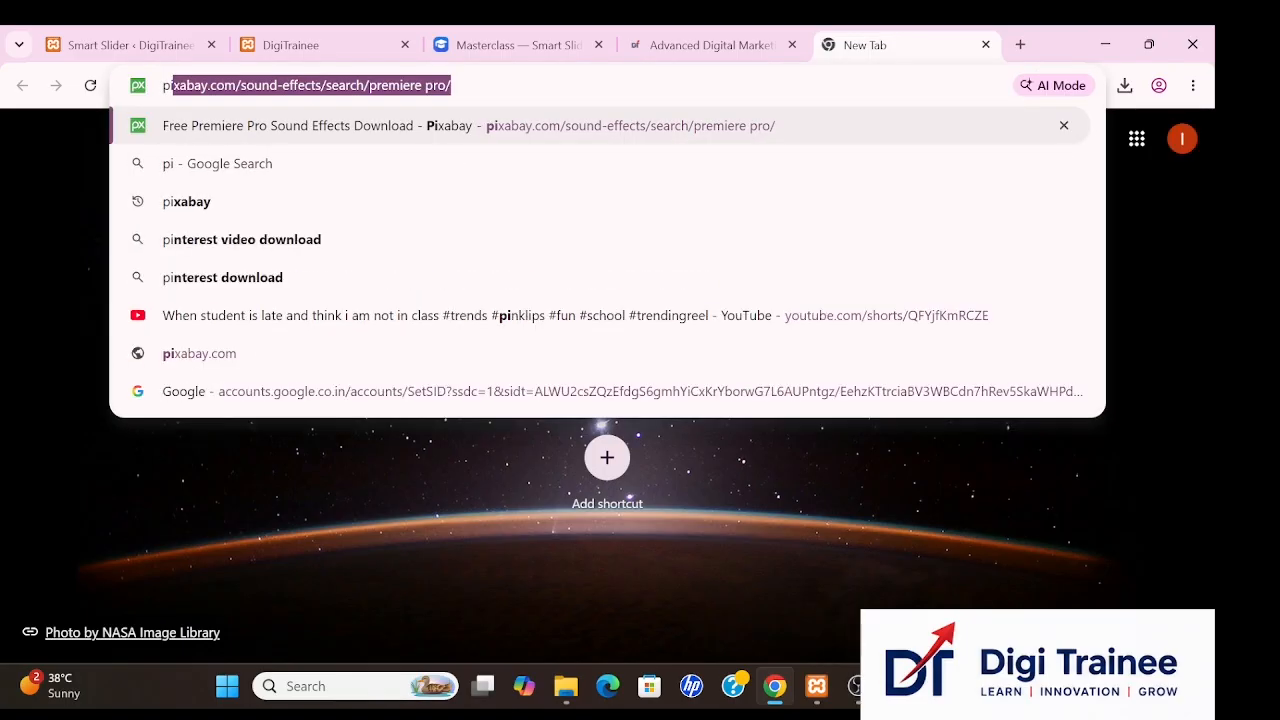
text(xabay)
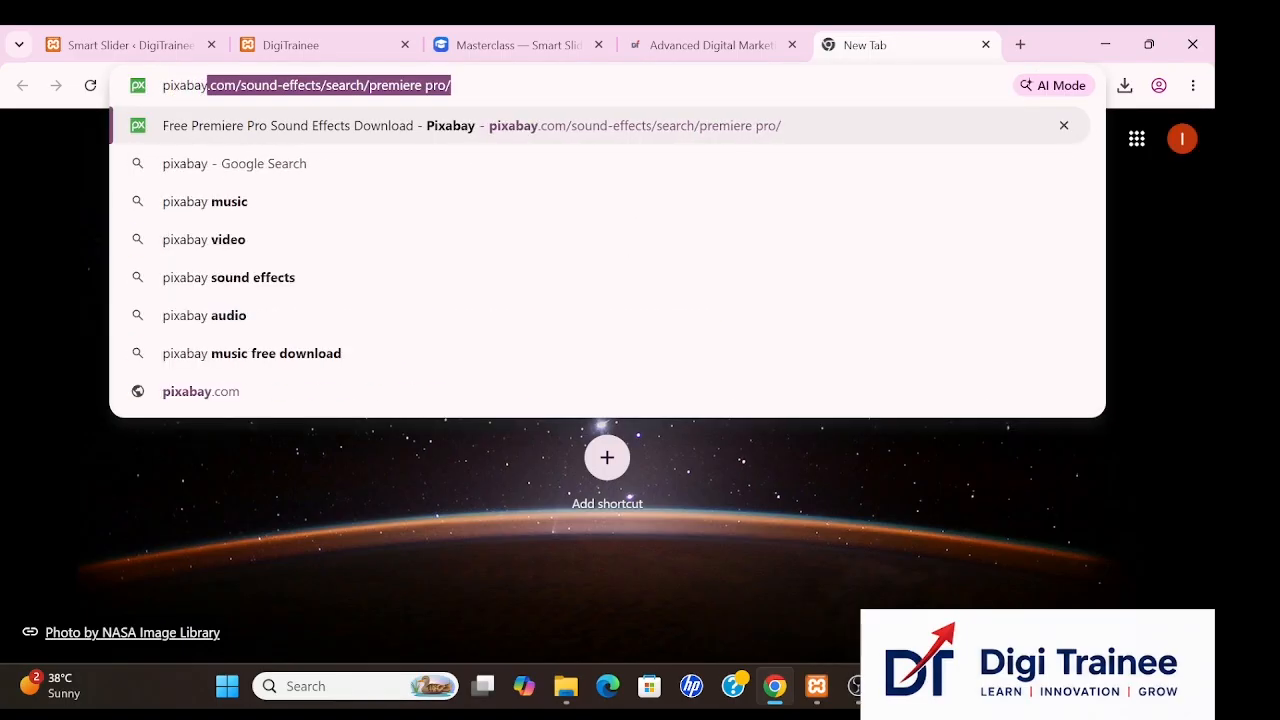
key(Return)
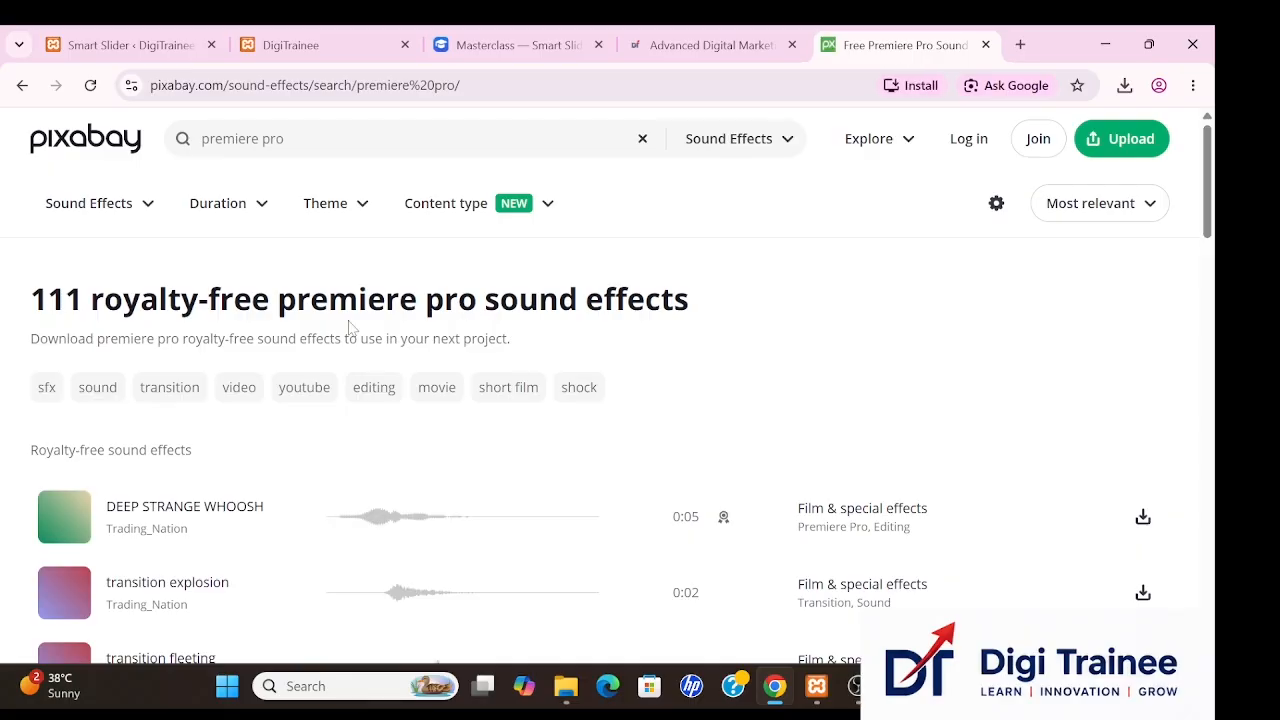
click(286, 139)
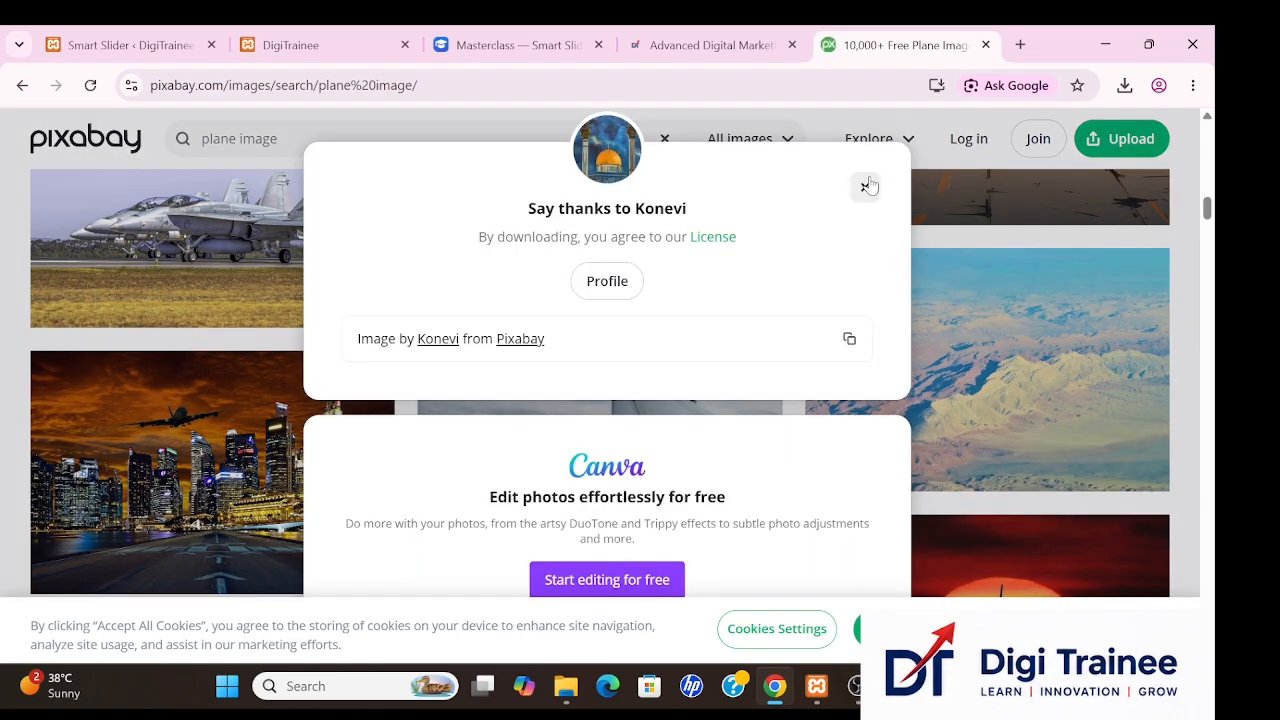
click(866, 186)
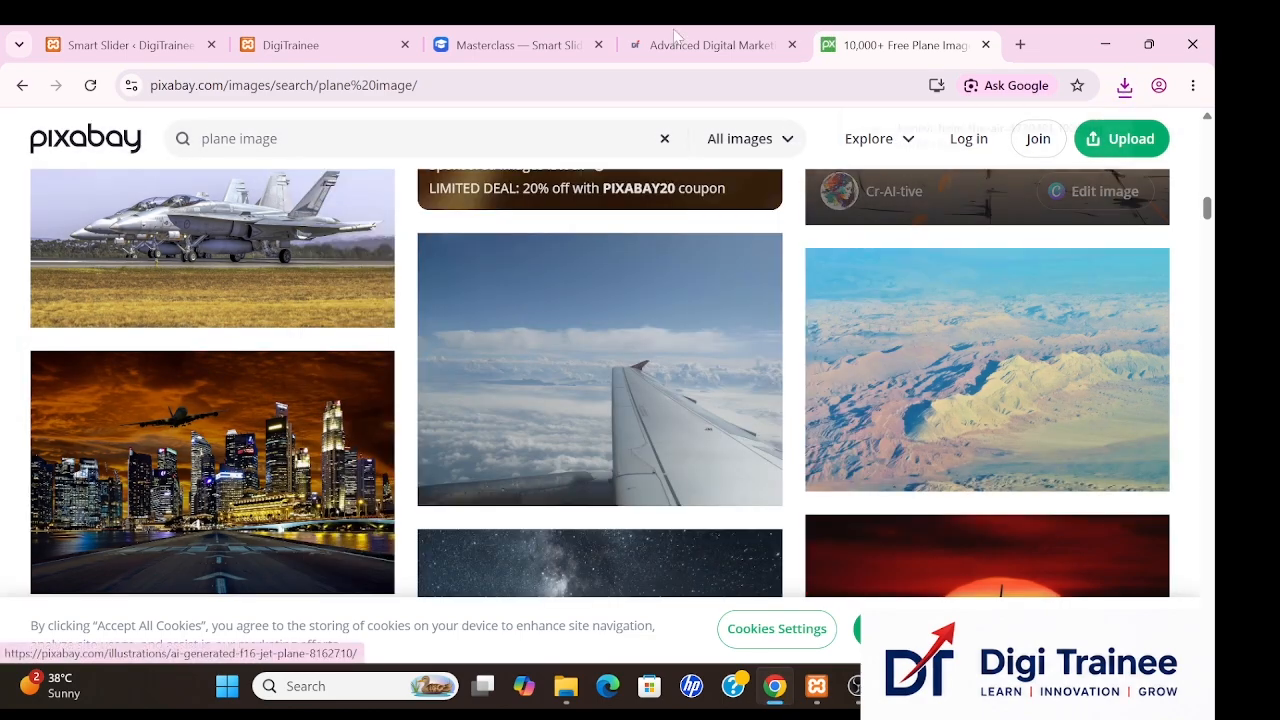
Return to the Smart Slider slide editor and go back to the Test slider's slide list, discarding the unsaved changes.
click(296, 38)
click(125, 44)
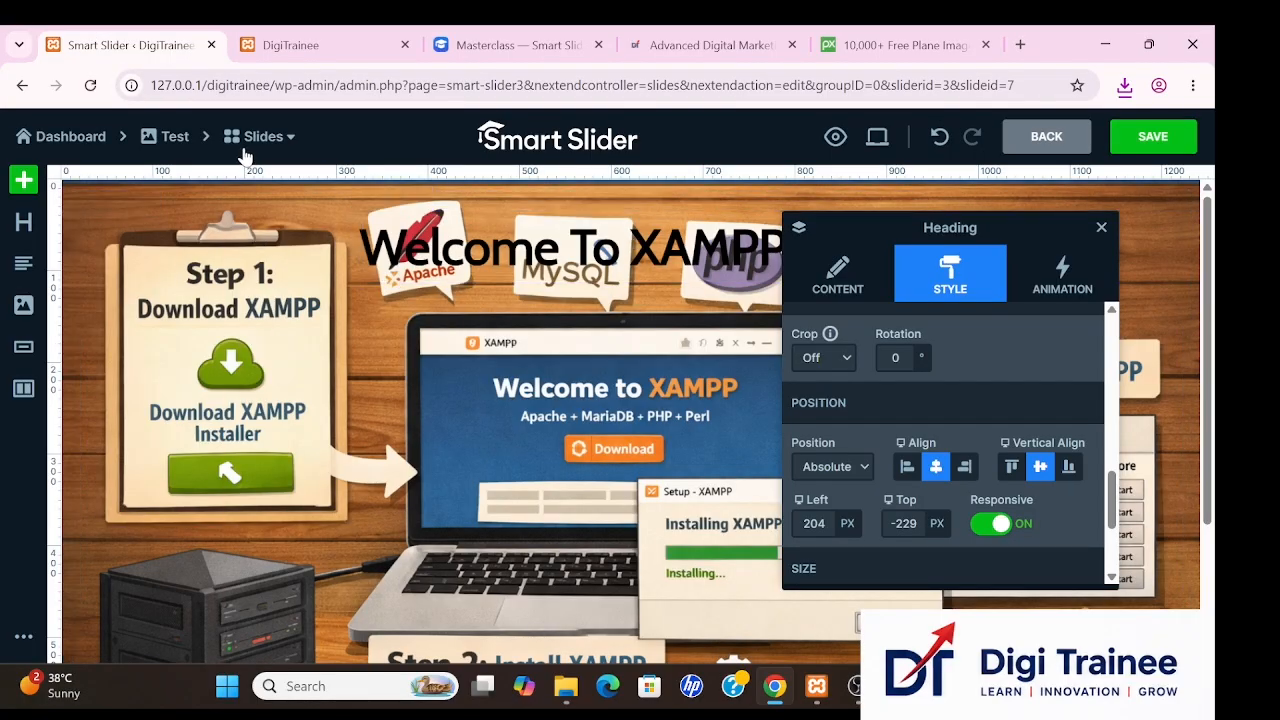
click(156, 142)
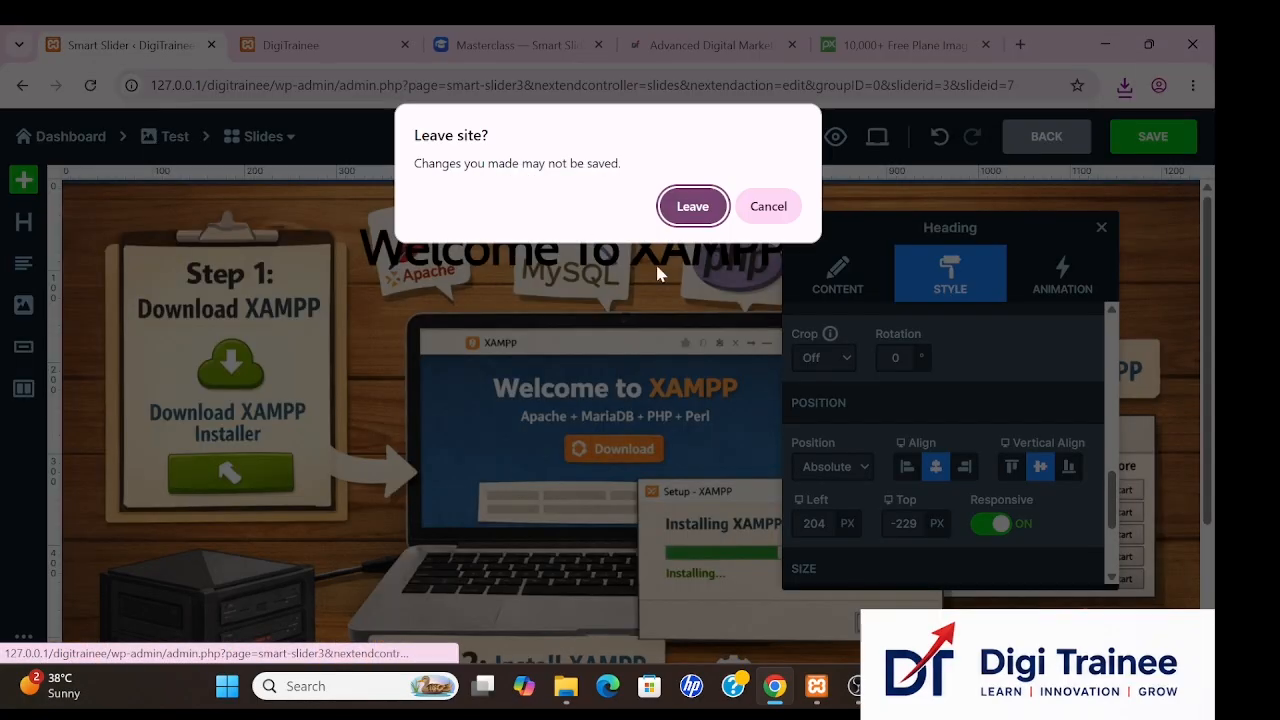
click(678, 212)
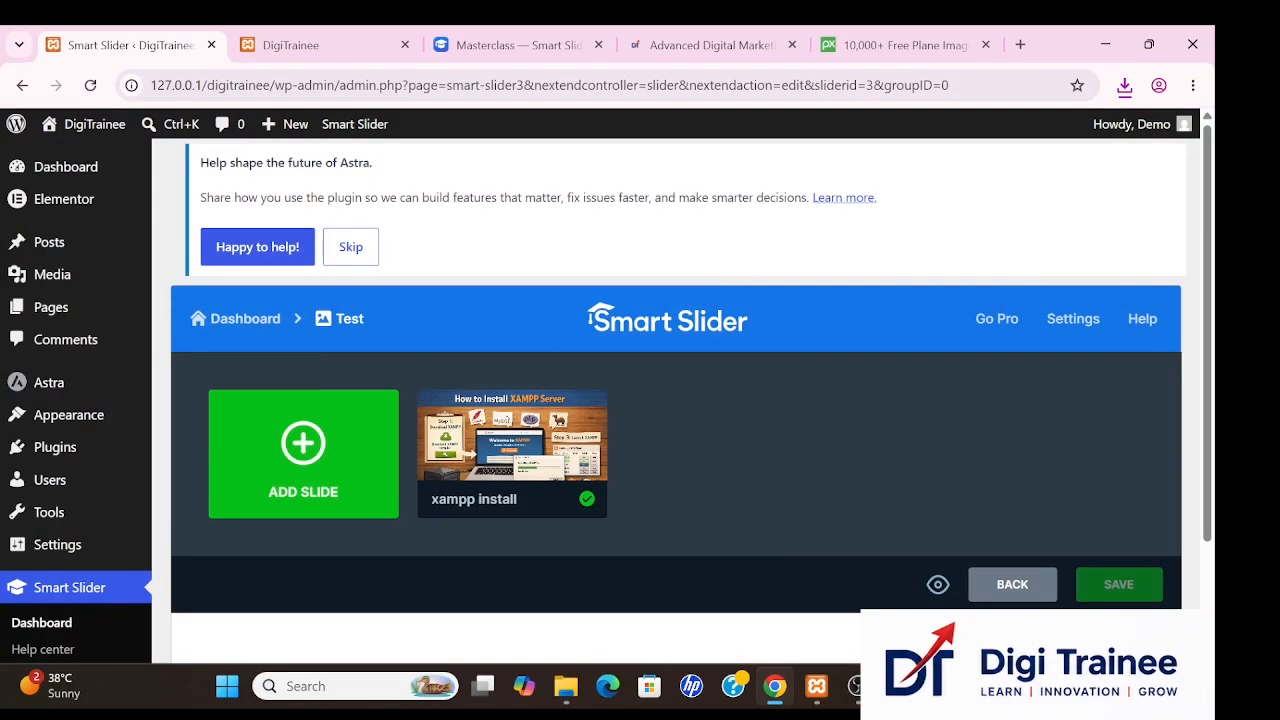
mouse_move(520, 455)
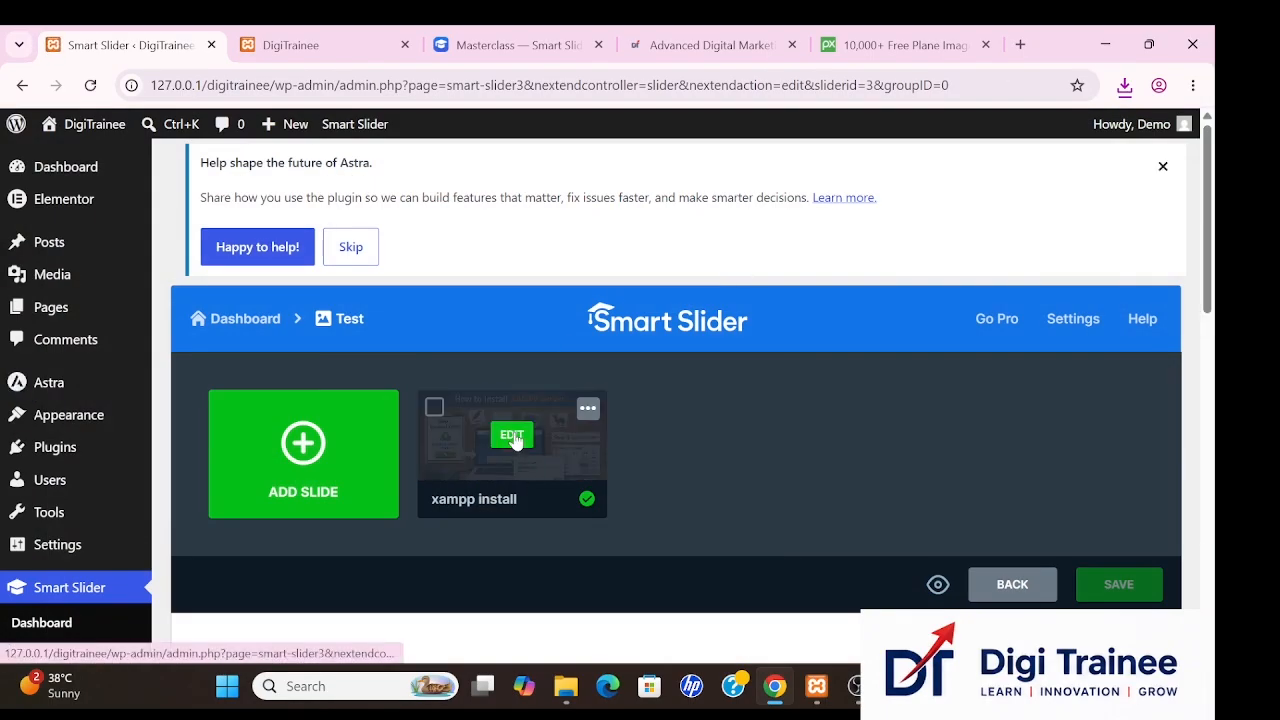
click(586, 410)
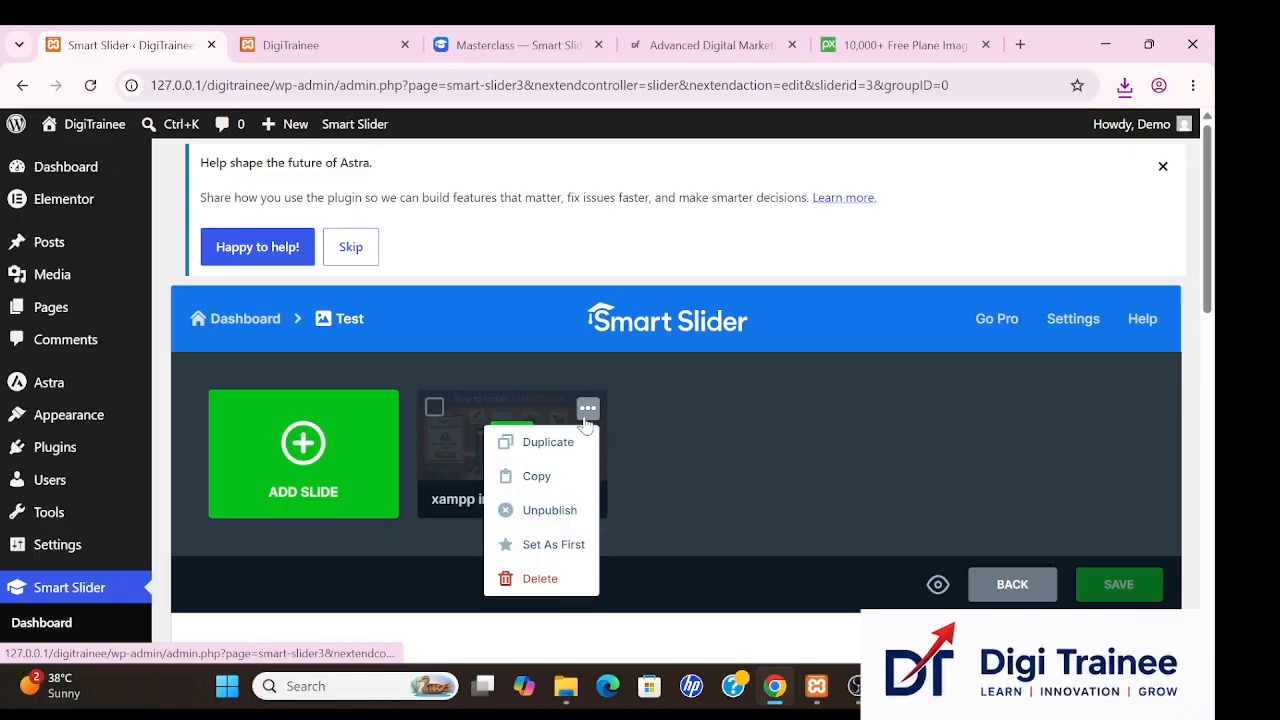
click(676, 441)
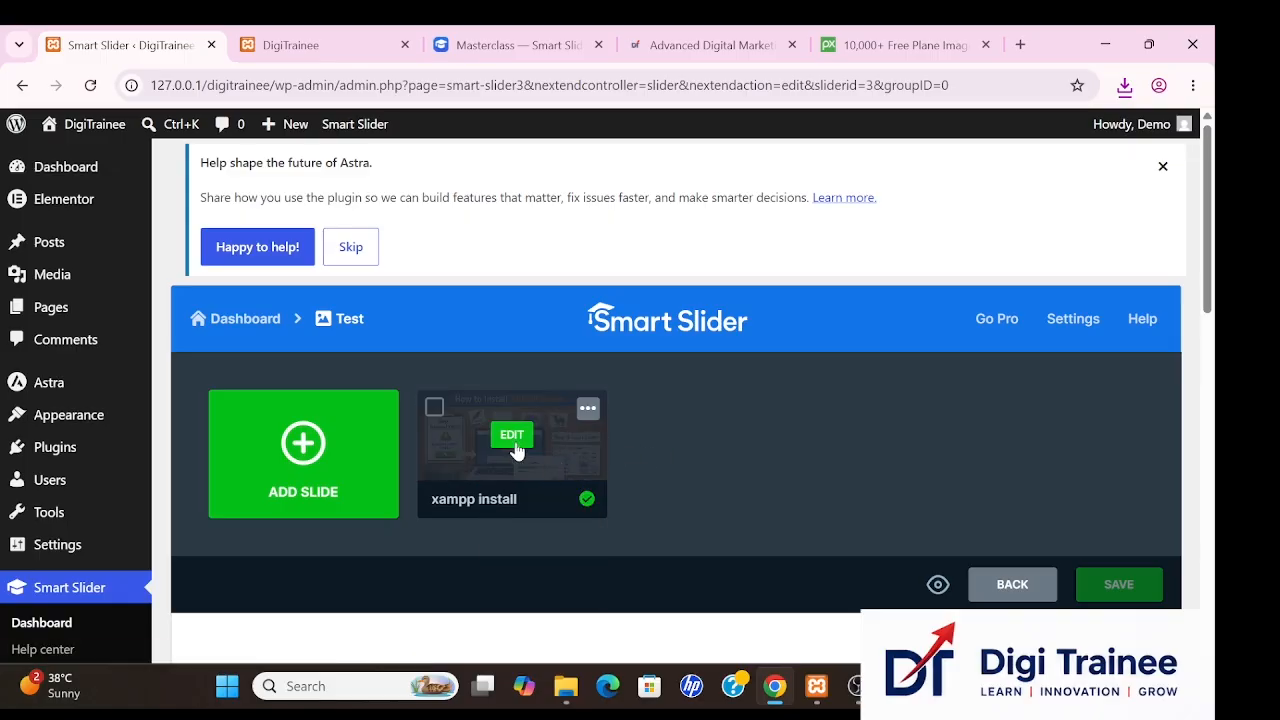
Add a new image slide to the Test slider, uploading konevi-from-the-air-4730401_1920 from the Downloads folder as its picture.
click(304, 455)
scroll(580, 557, down, 3)
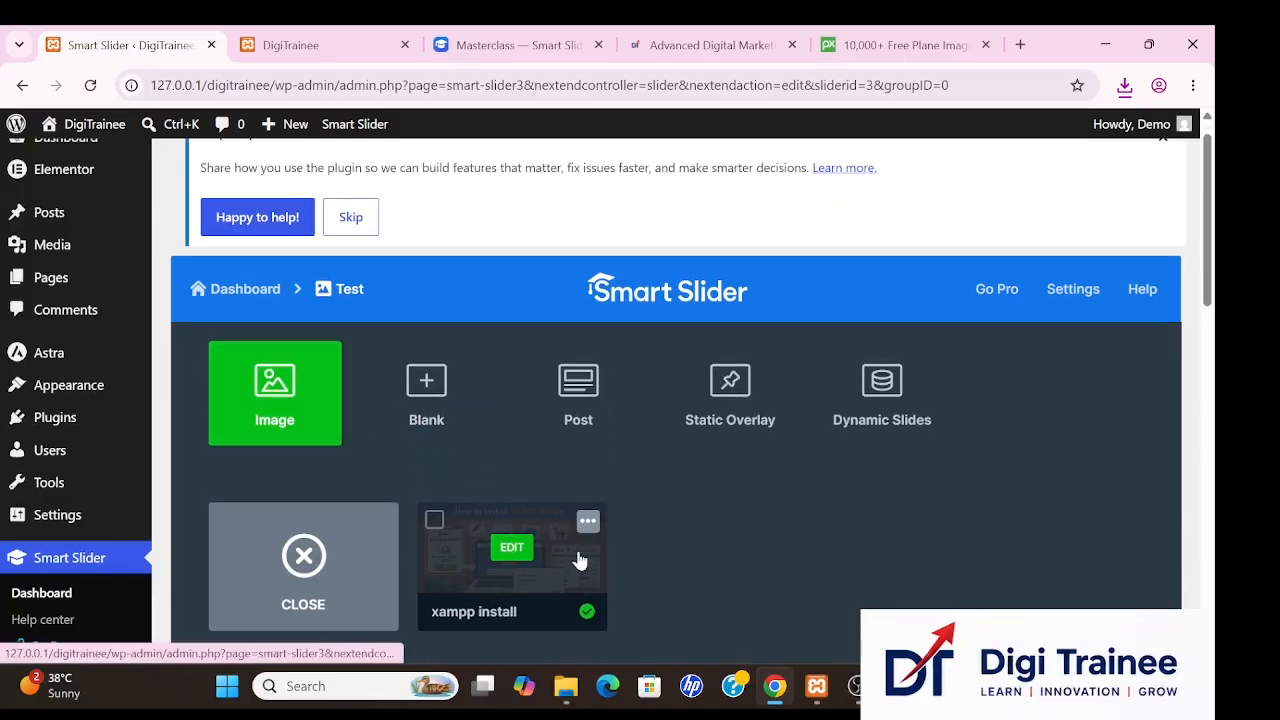
scroll(578, 560, up, 1)
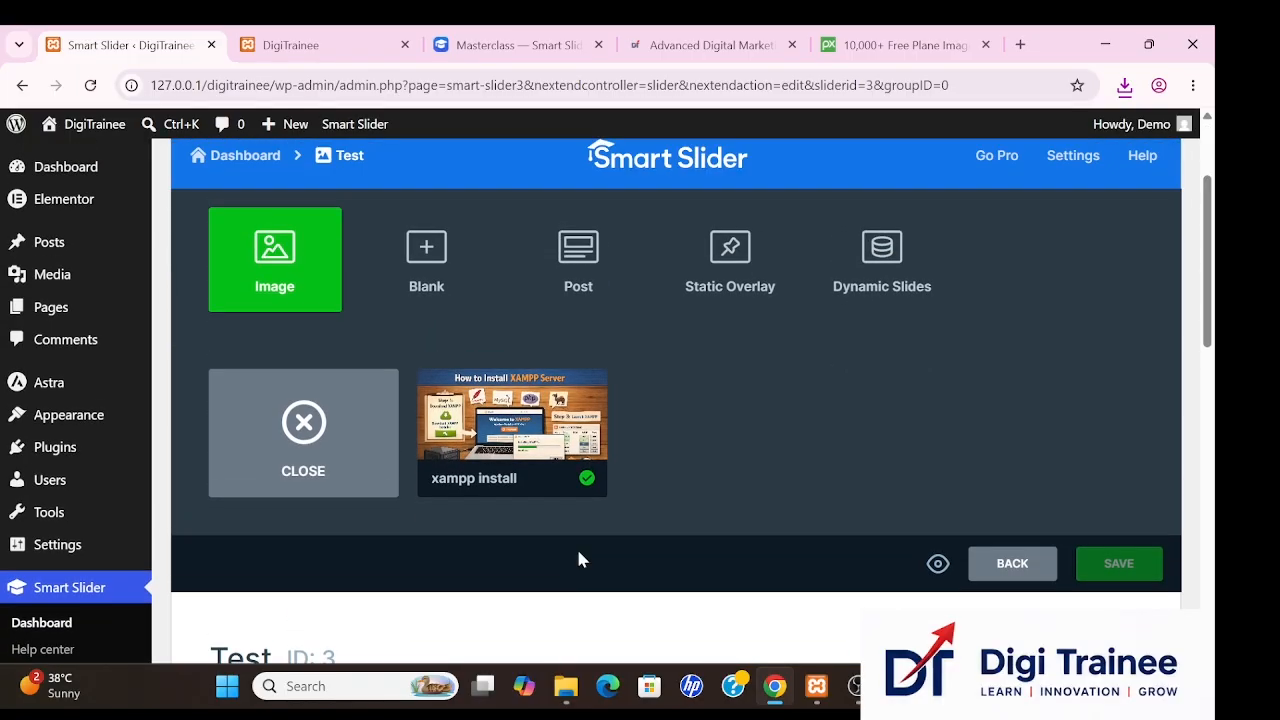
click(270, 248)
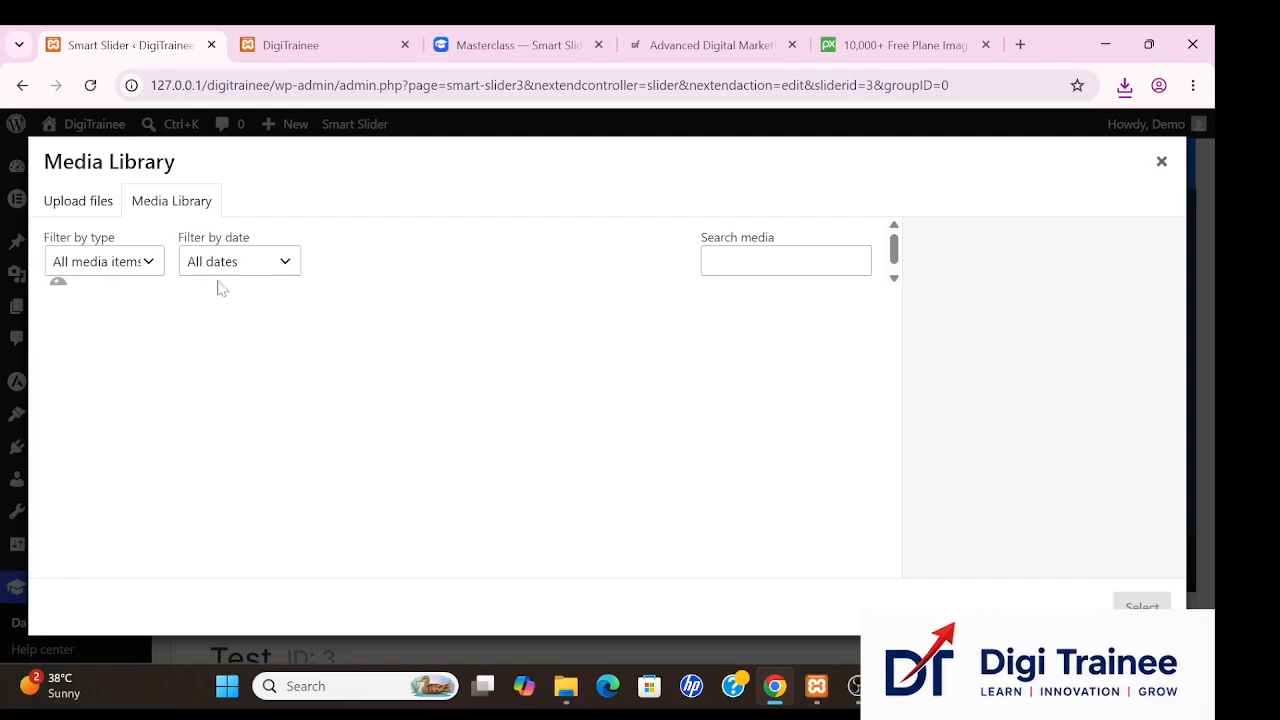
click(88, 203)
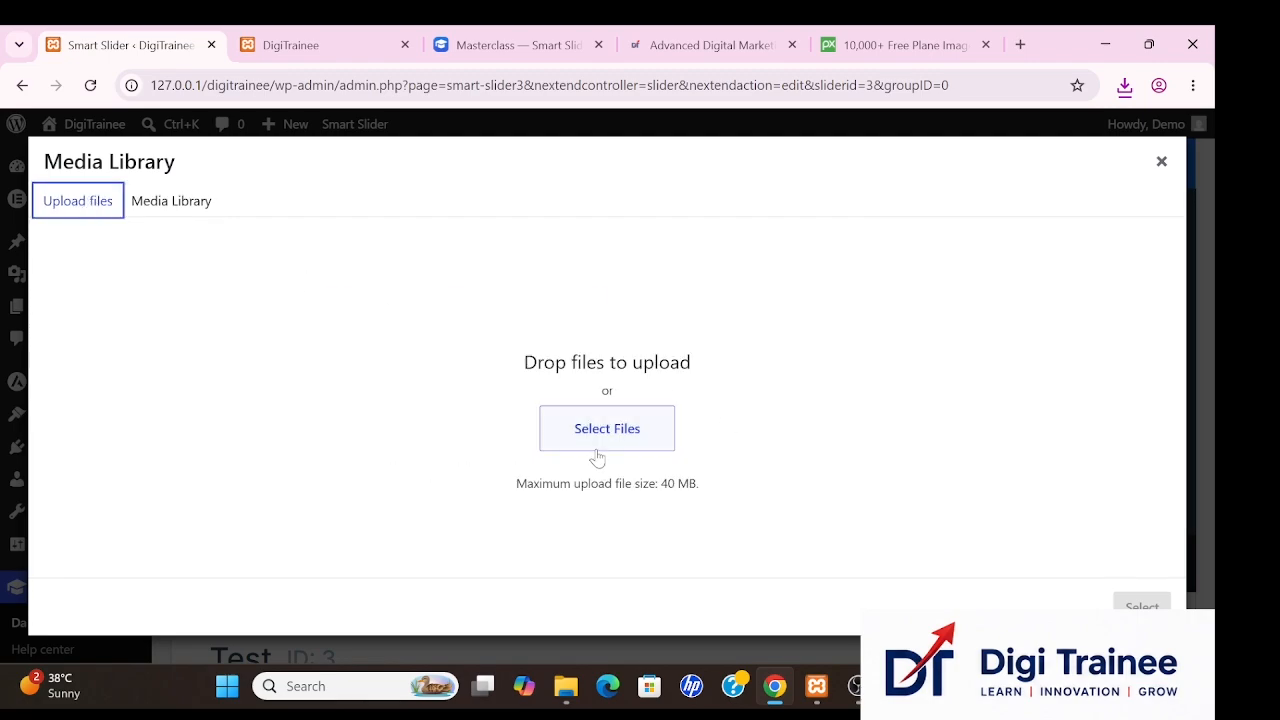
click(595, 448)
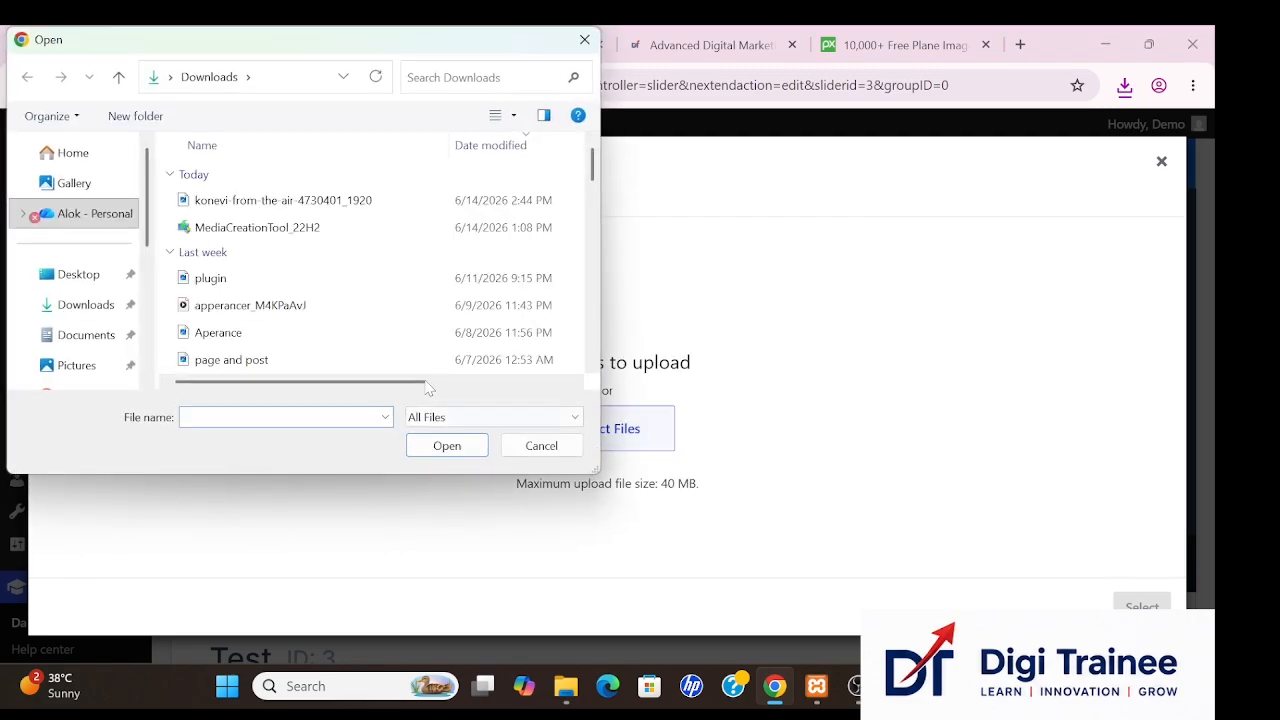
click(293, 203)
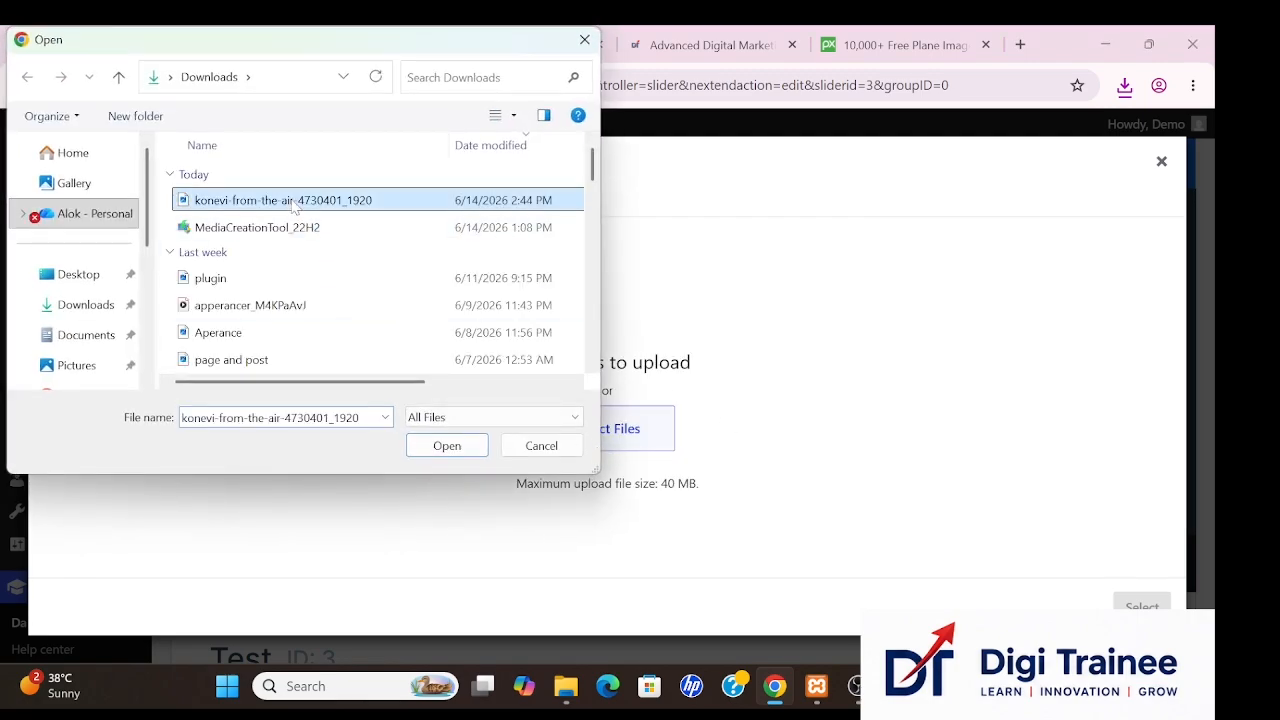
click(447, 446)
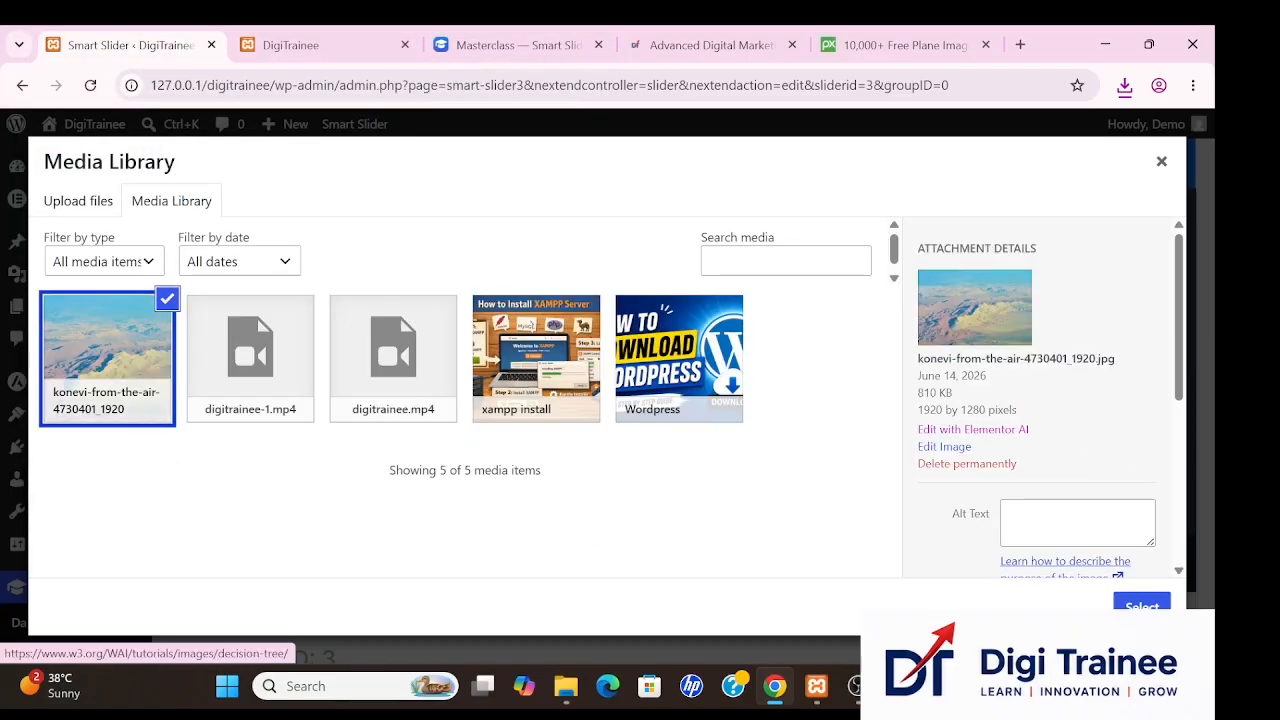
scroll(1108, 463, down, 3)
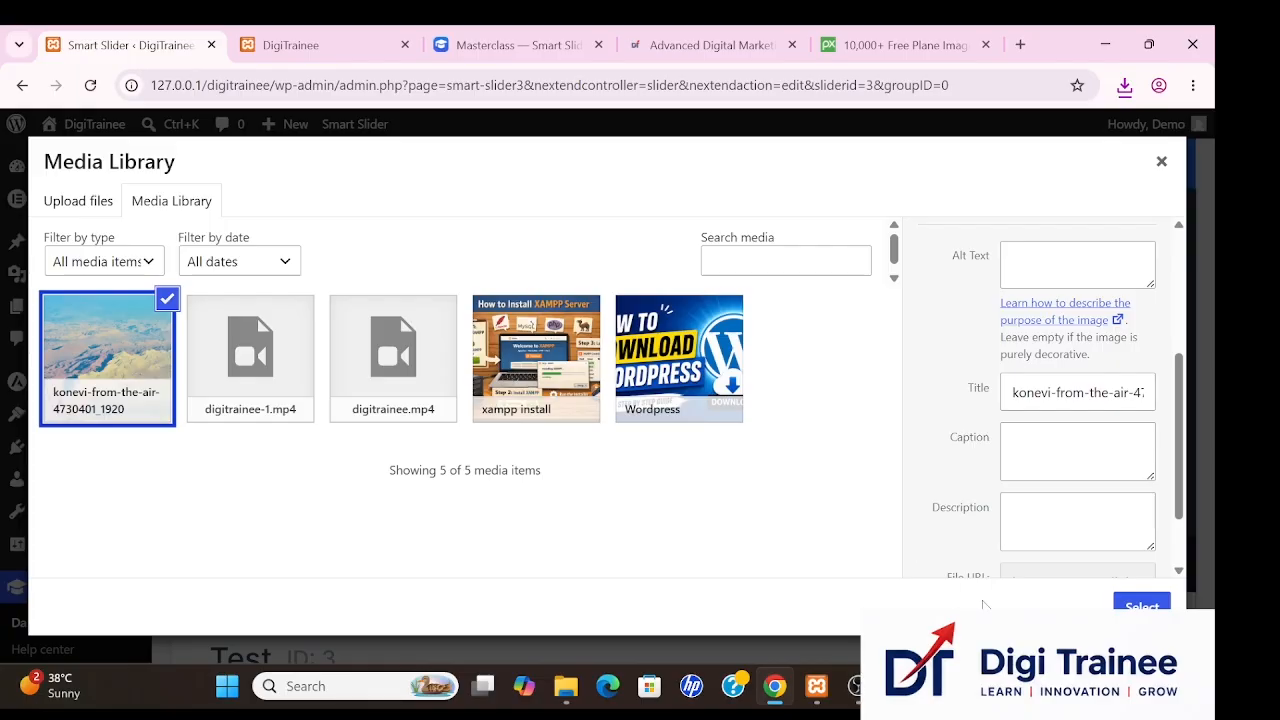
click(1141, 606)
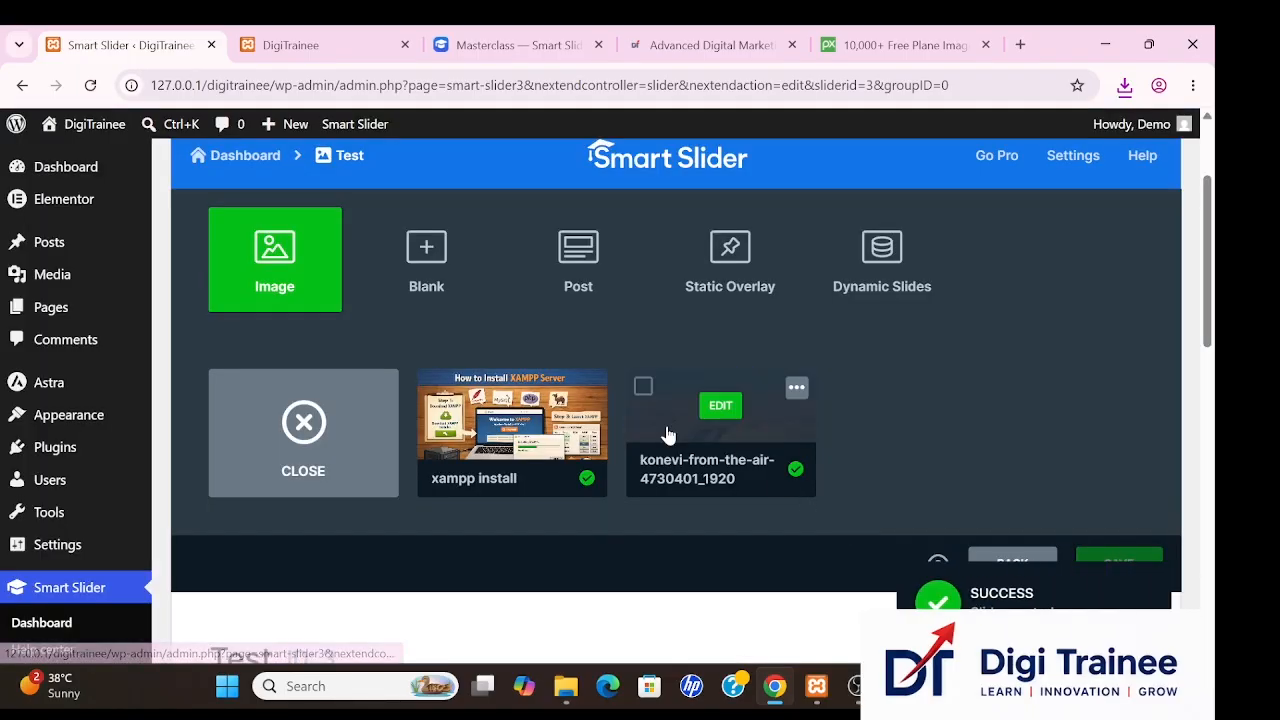
Delete the xampp install slide from the Test slider.
click(588, 390)
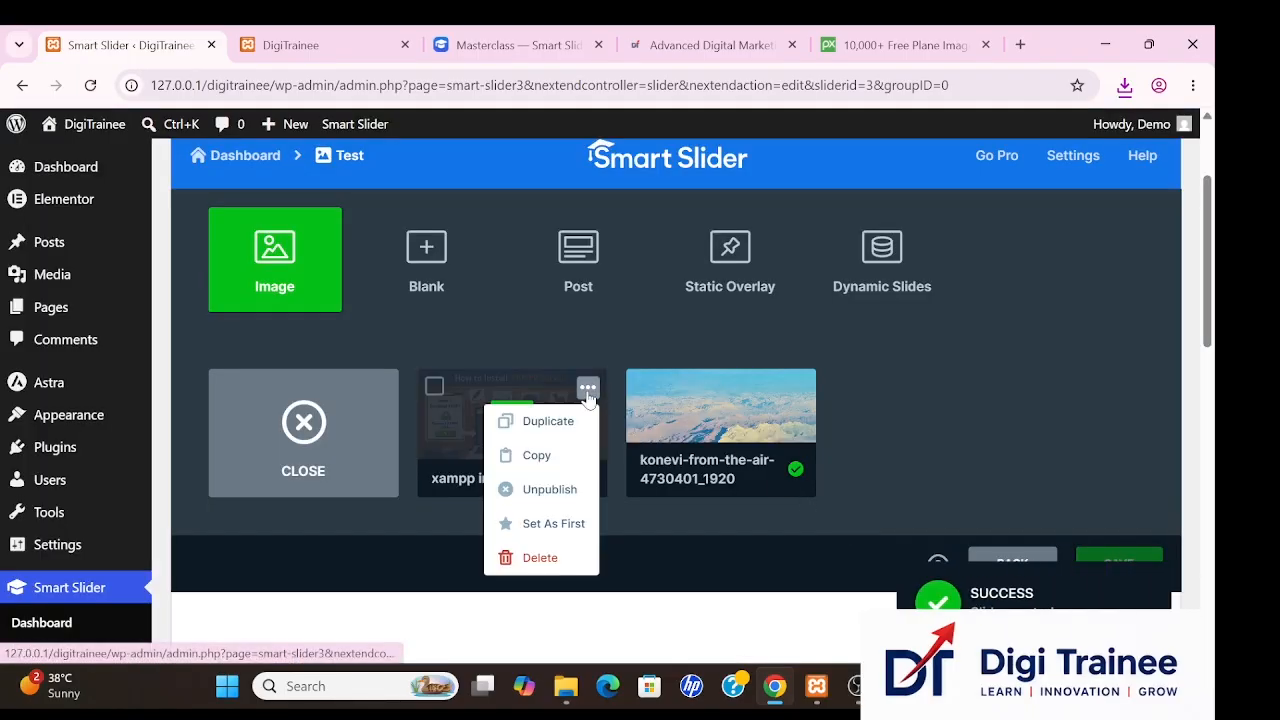
click(552, 558)
click(664, 498)
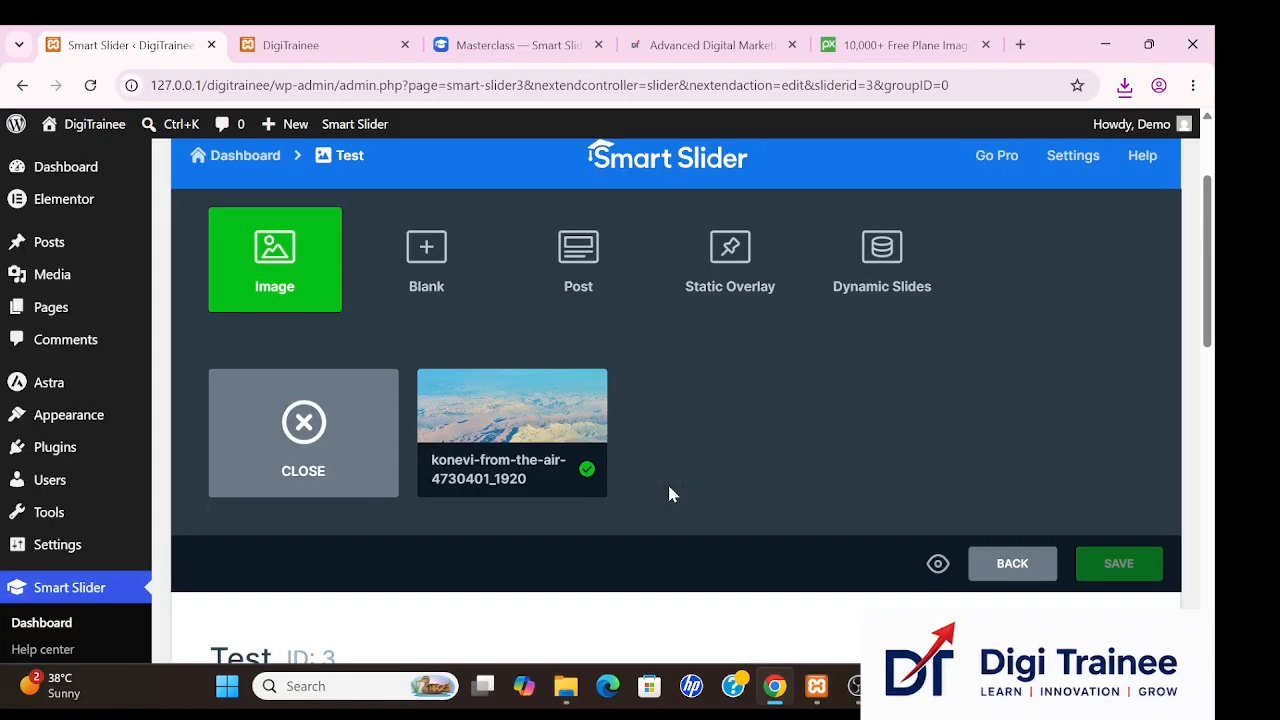
Open the konevi-from-the-air slide for editing and add a heading layer reading "Welcome to XAMPP".
click(517, 412)
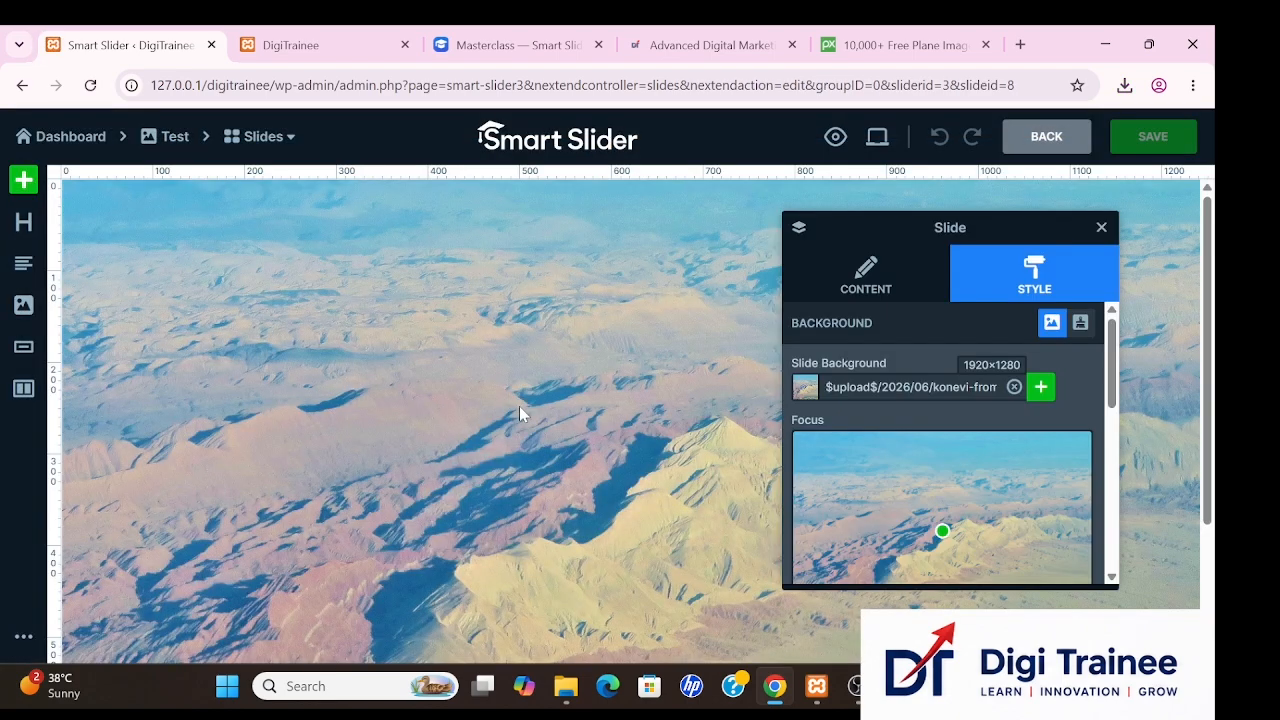
click(33, 226)
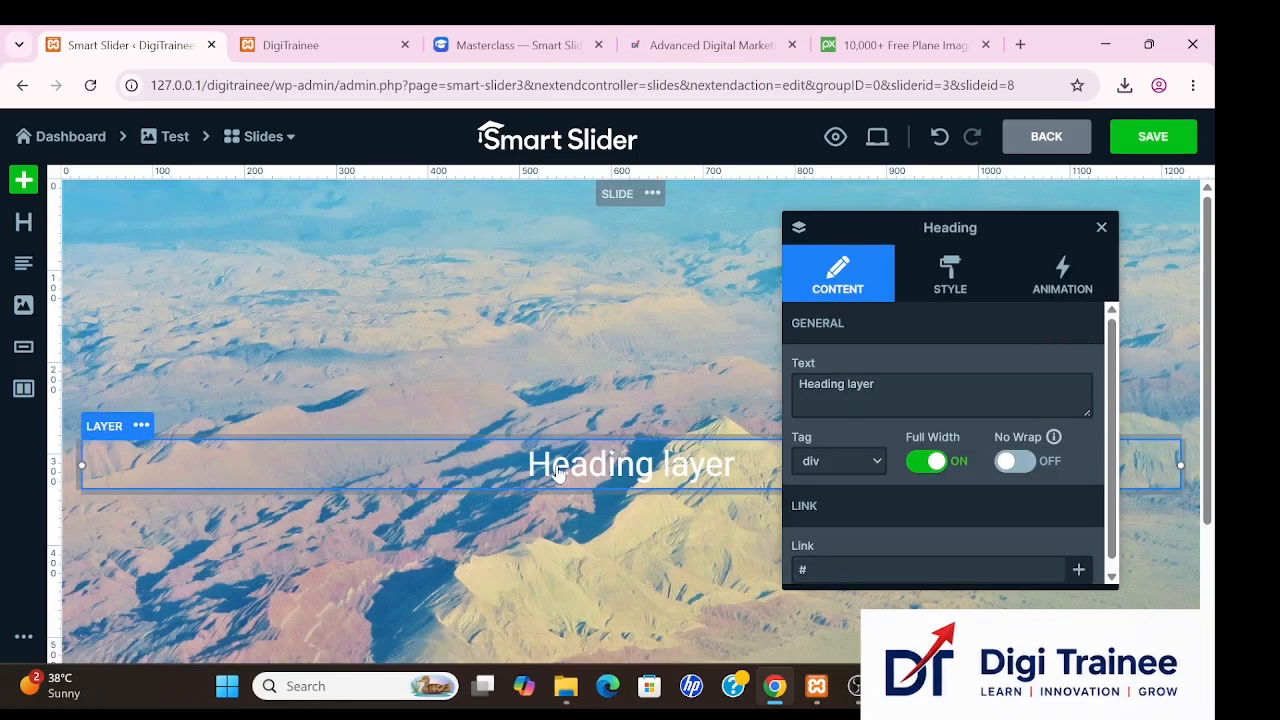
click(890, 390)
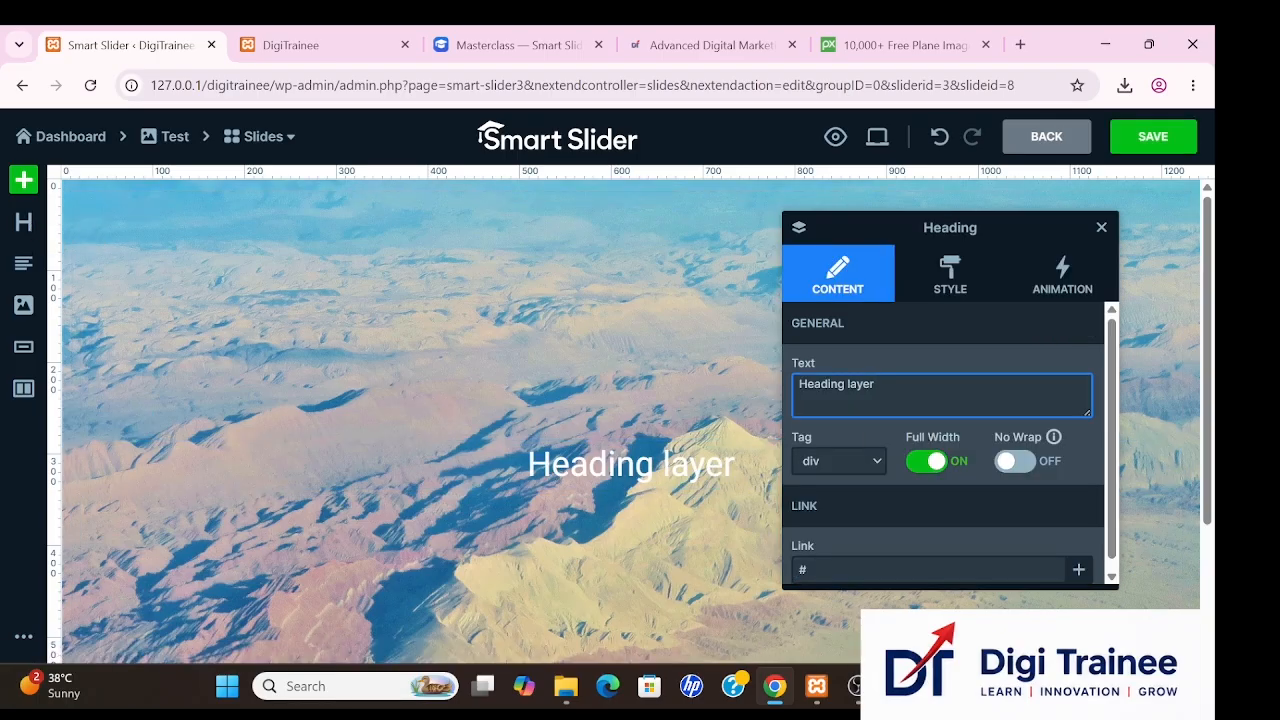
key(ctrl+a)
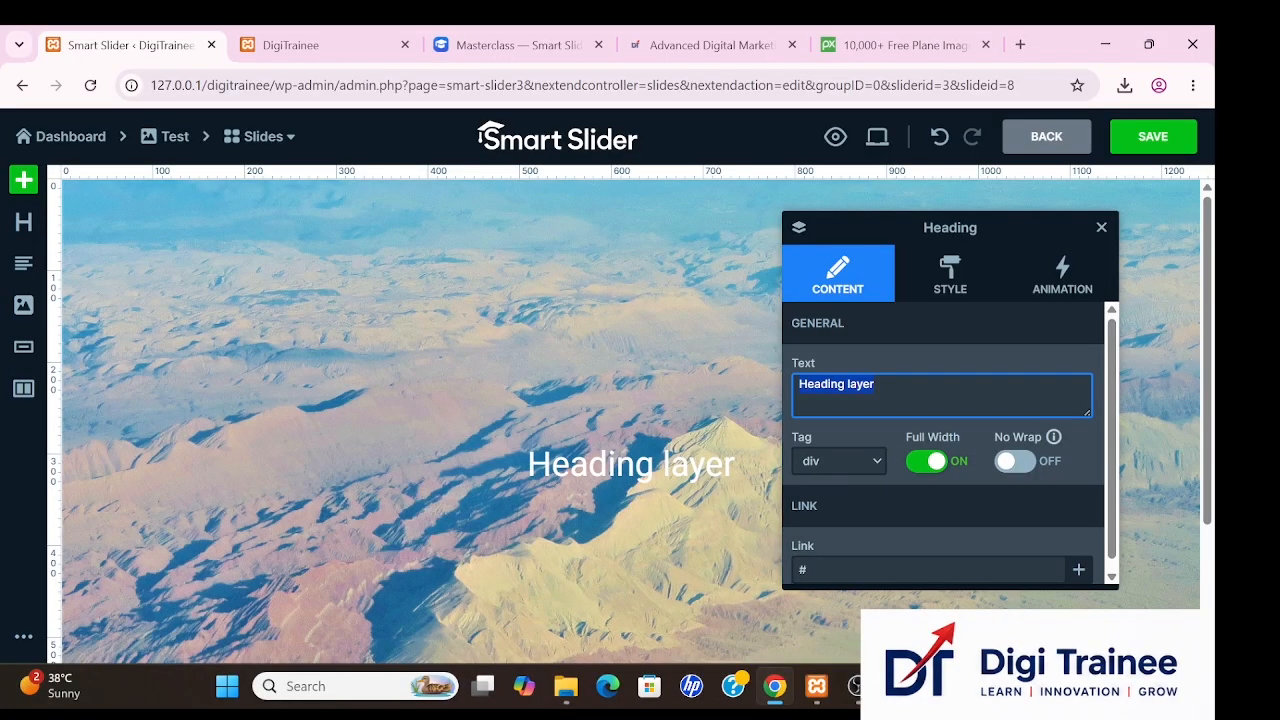
text(Welpco)
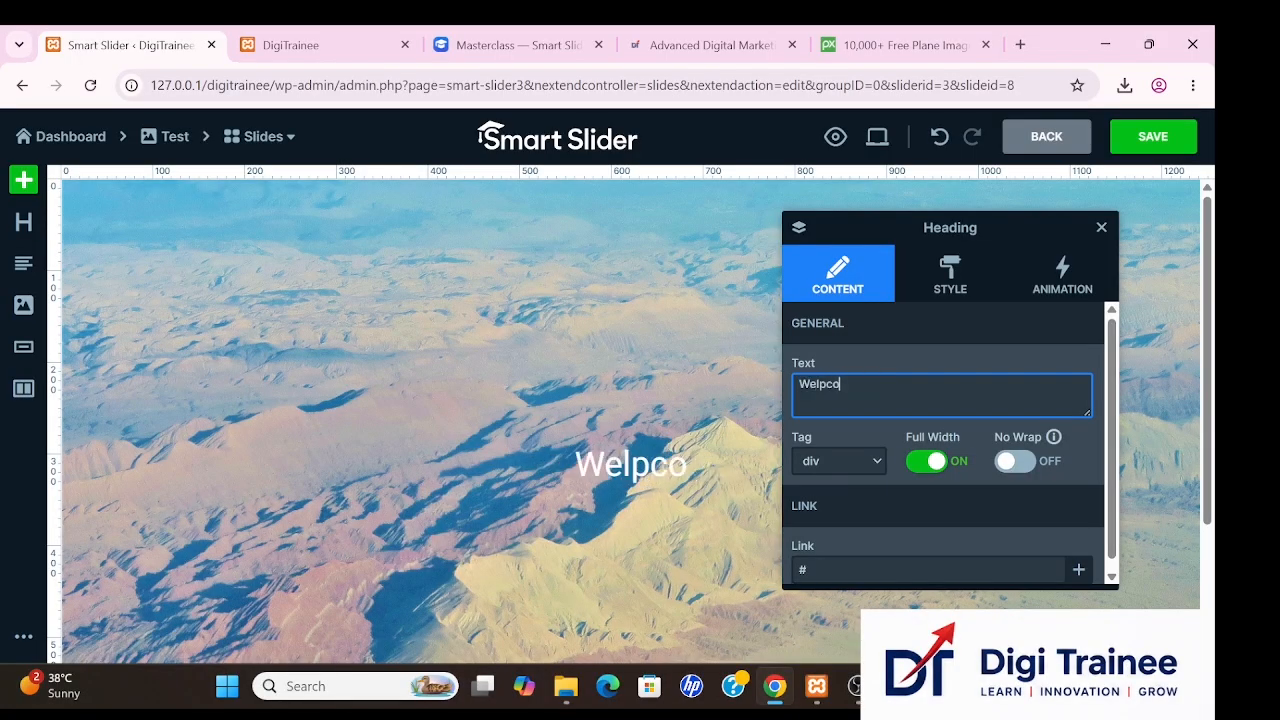
text(me t)
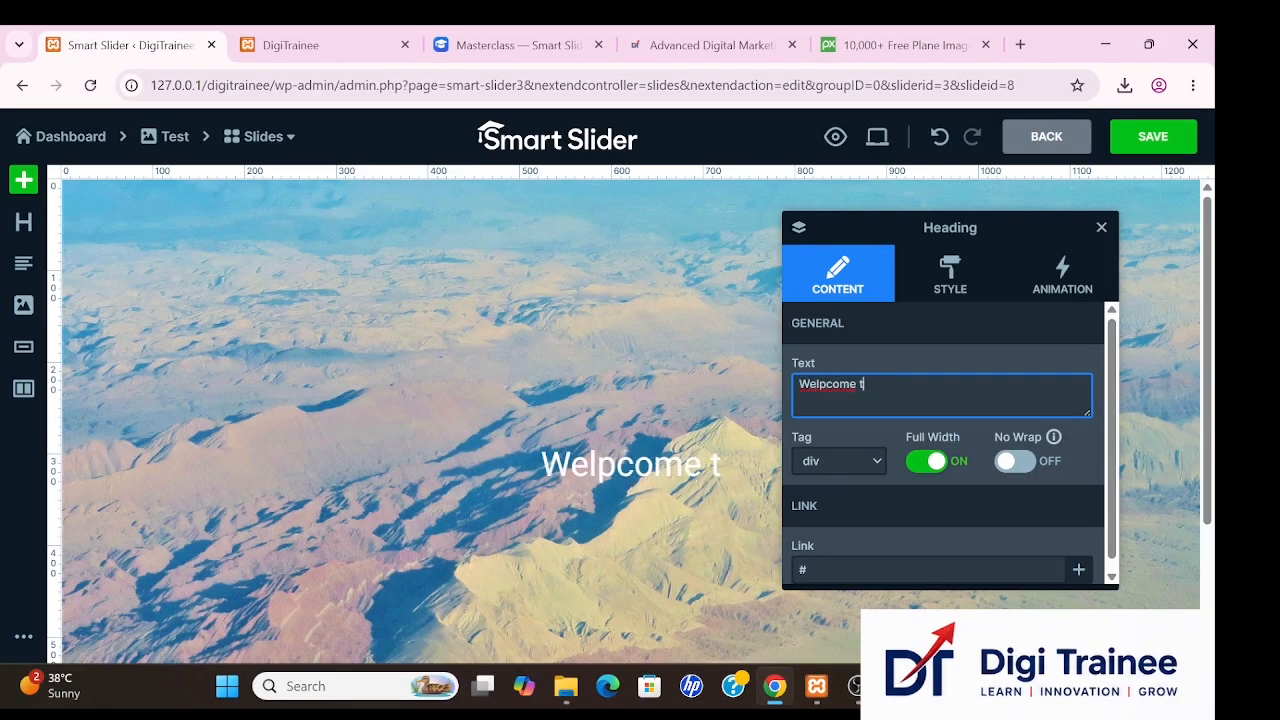
text(o XAMPP)
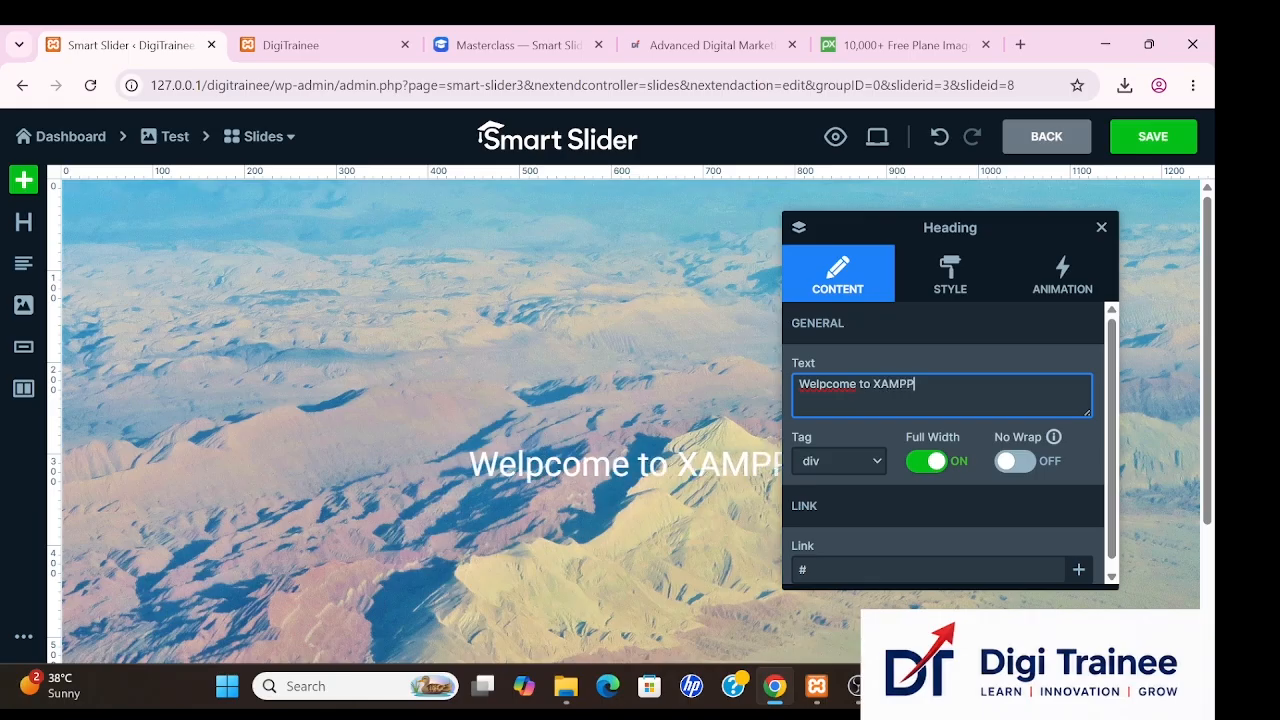
key(BackSpace)
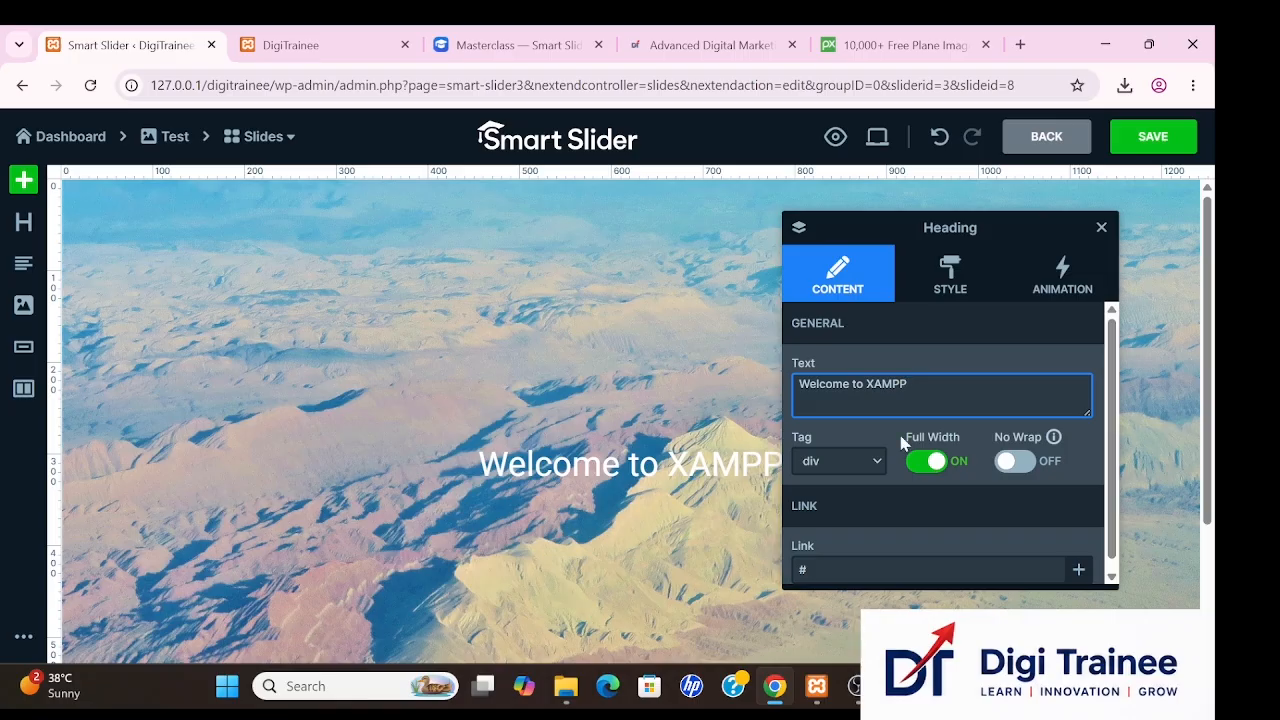
Style the heading with black text (000000FF), a font weight of 700 - Bold and a larger font size.
click(957, 278)
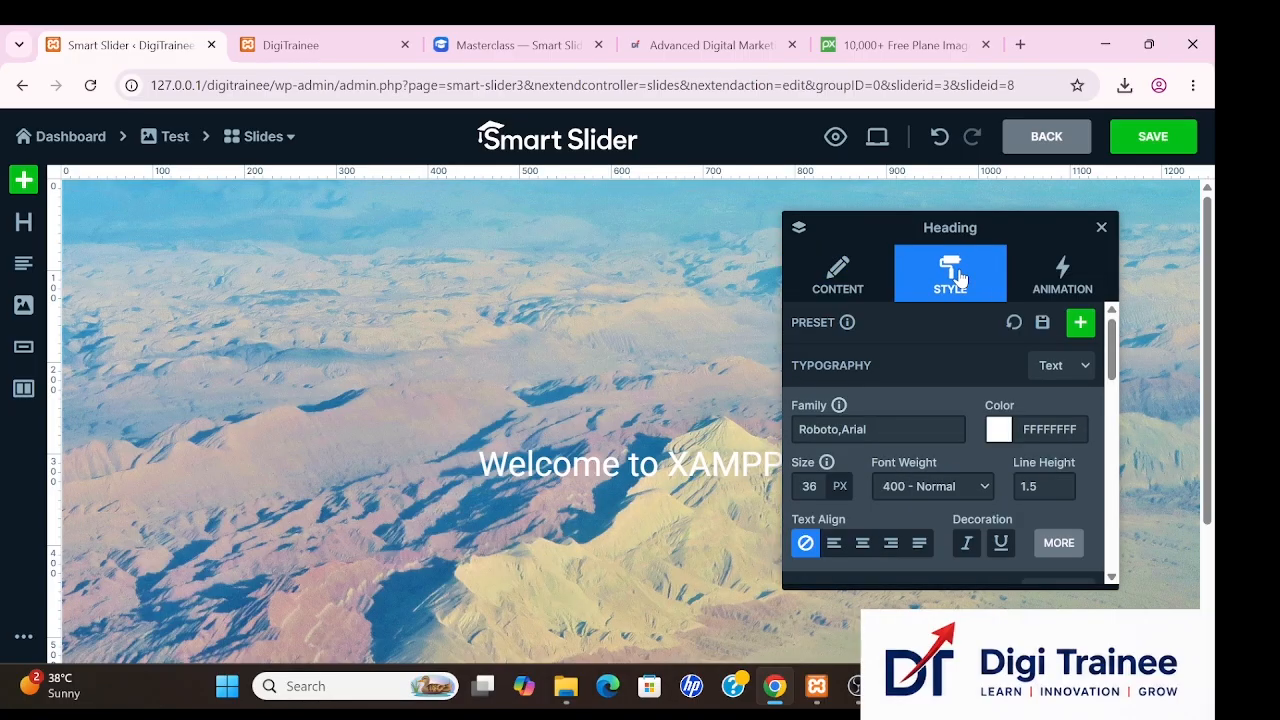
click(999, 432)
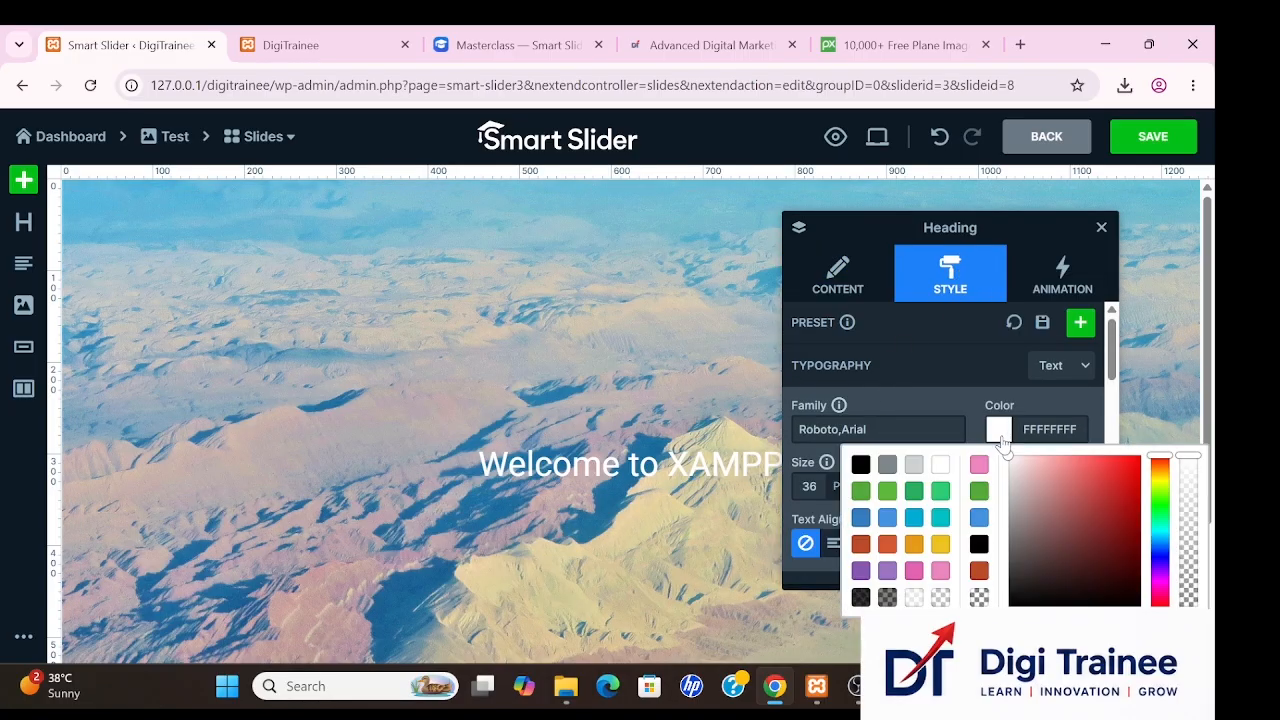
click(861, 465)
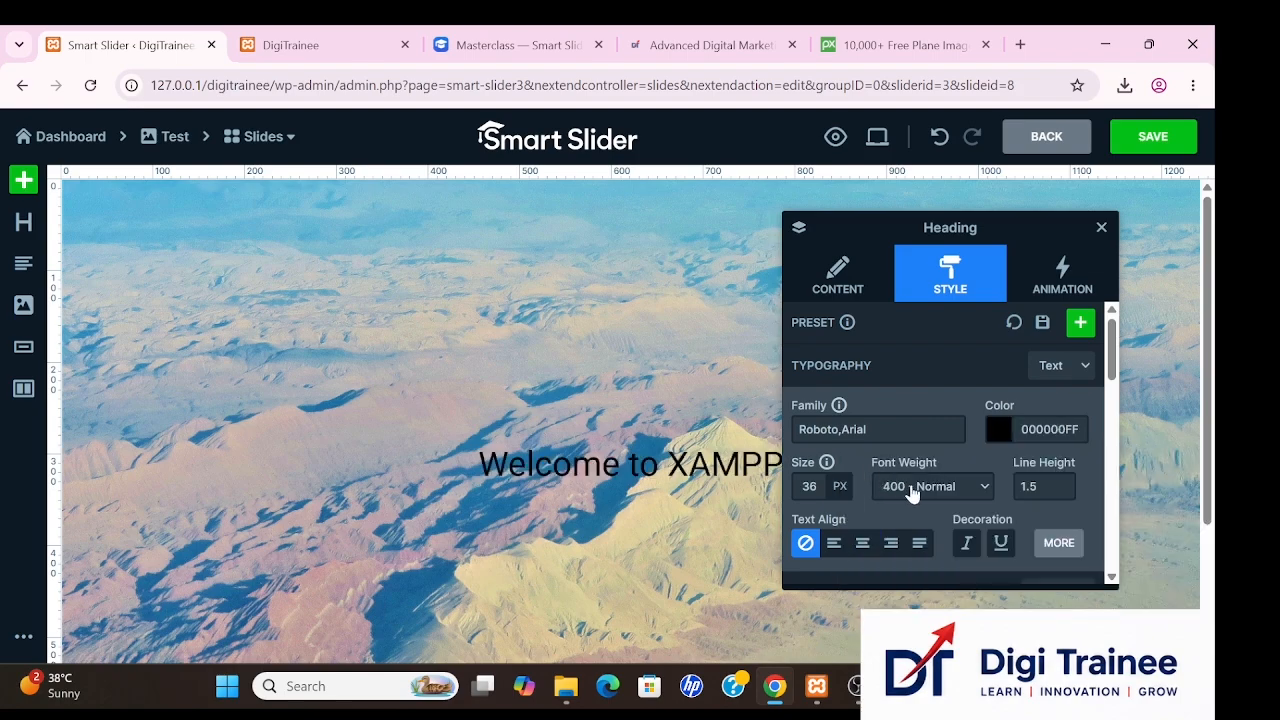
click(906, 486)
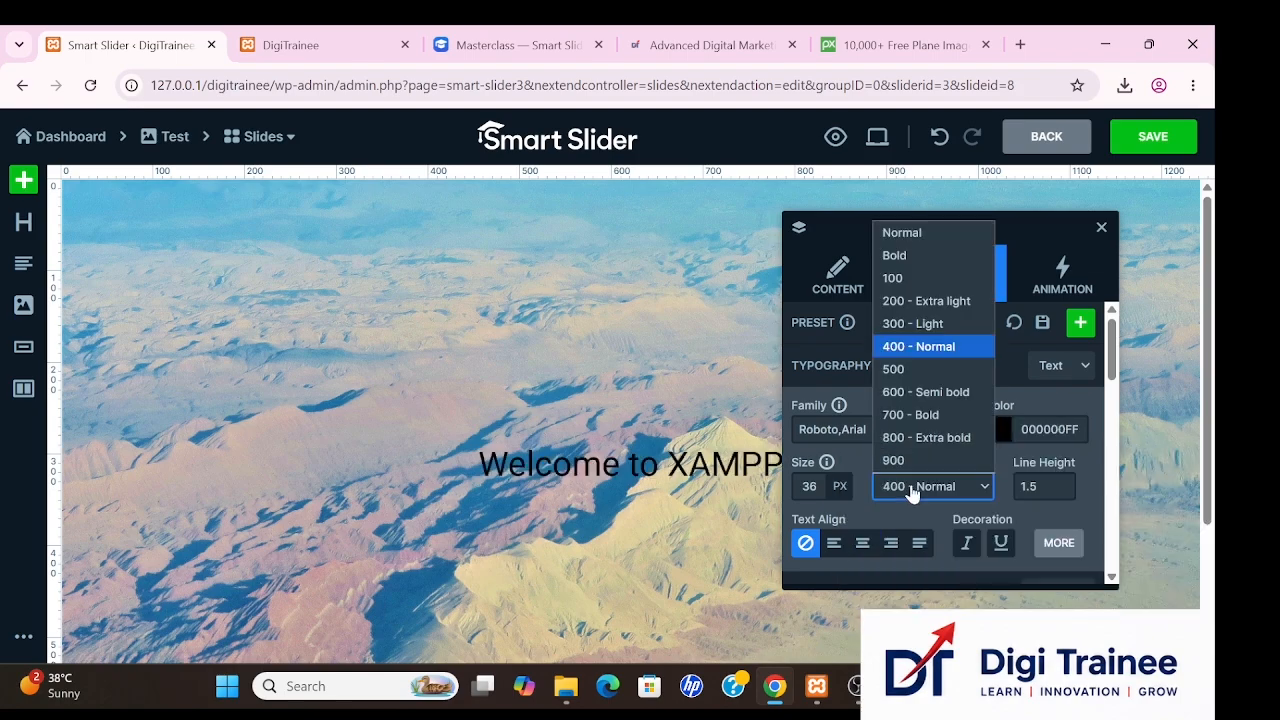
click(909, 418)
mouse_move(812, 488)
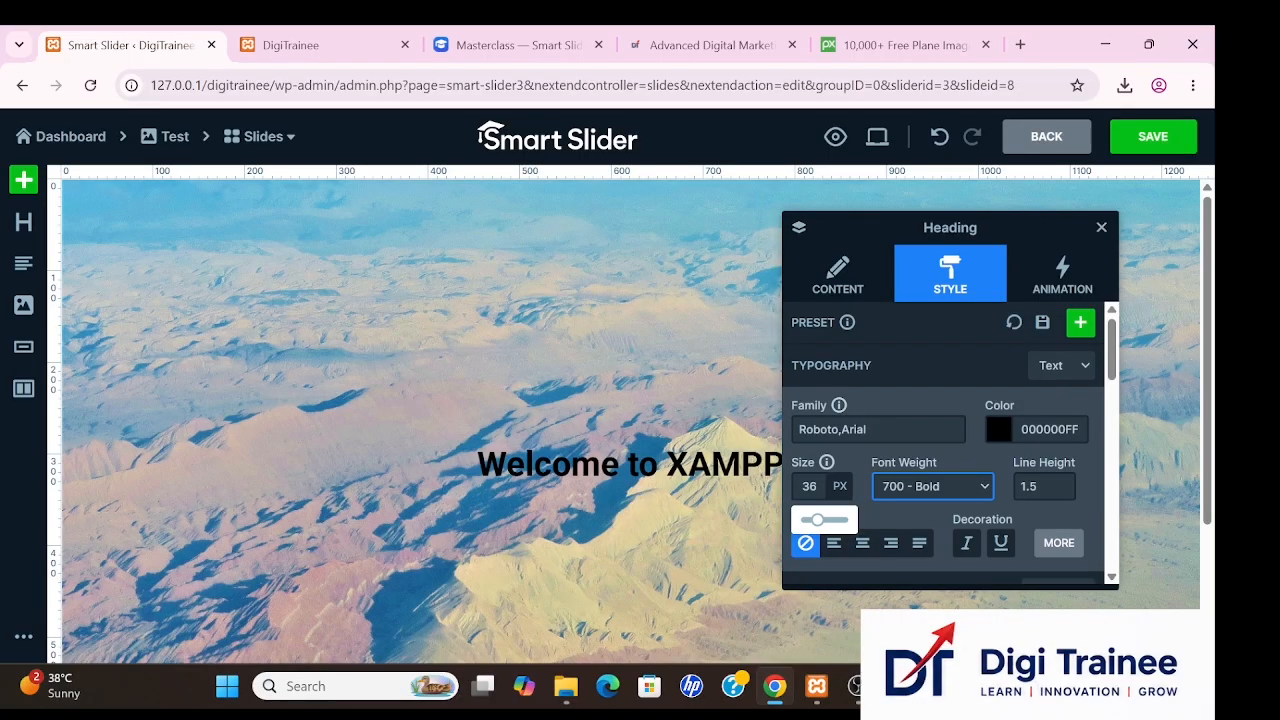
click(816, 487)
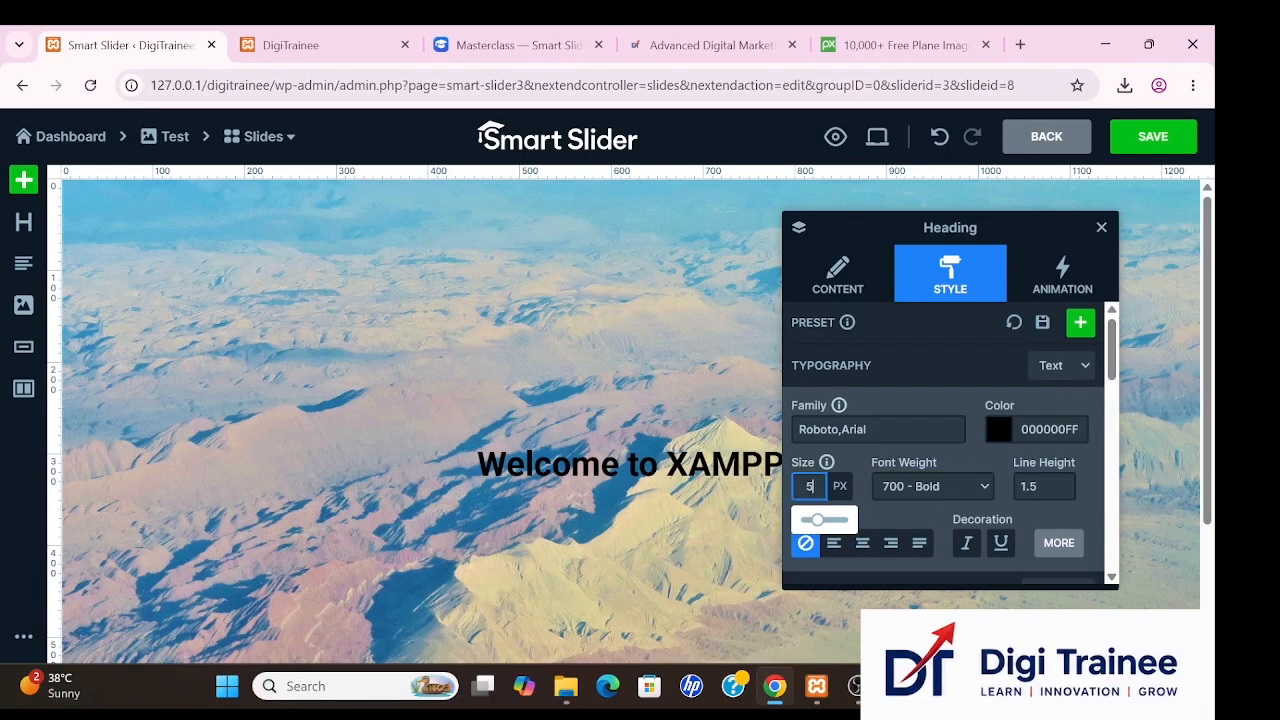
key(Return)
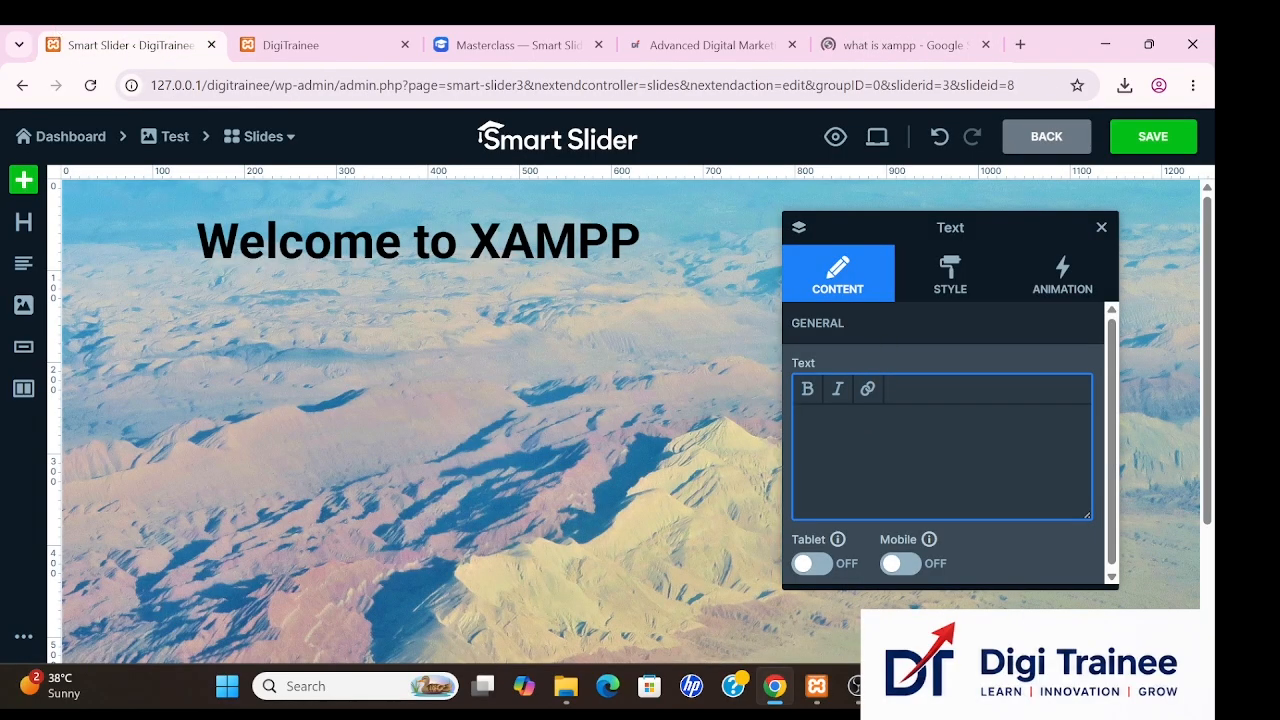
Fill the text layer with the paragraph beginning "XAMPP is a free, open-source software stack" and set its text color to black.
text(XAMPP is a free, open-source software stack that lets you run a local web server on your computer. It allows developers to test and build websites or applications locally (offline) before pushing them live to the internet.)
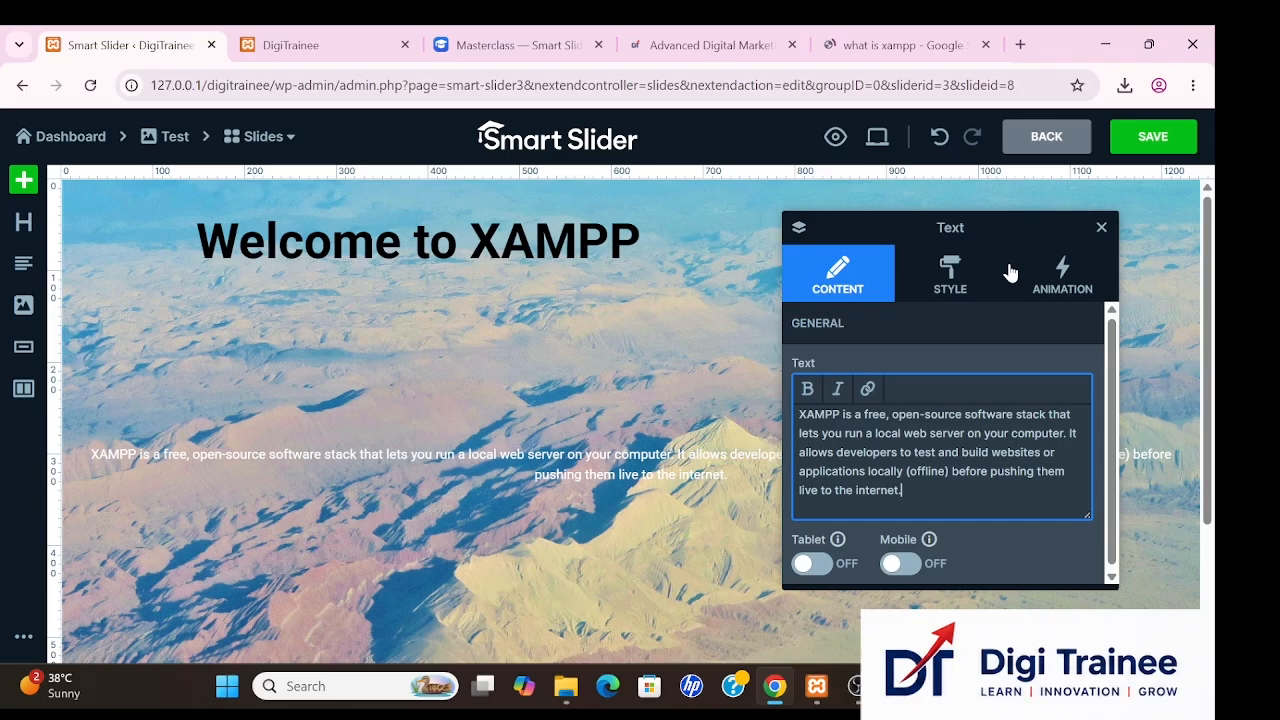
click(948, 285)
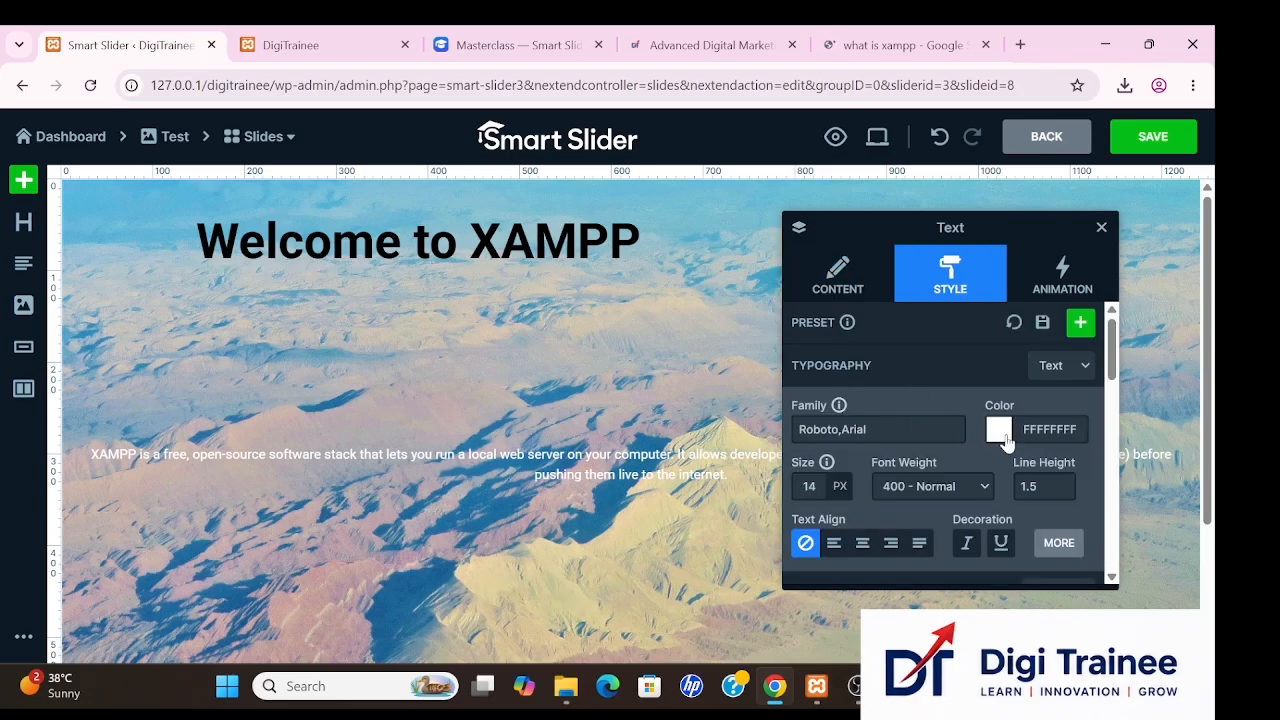
click(998, 430)
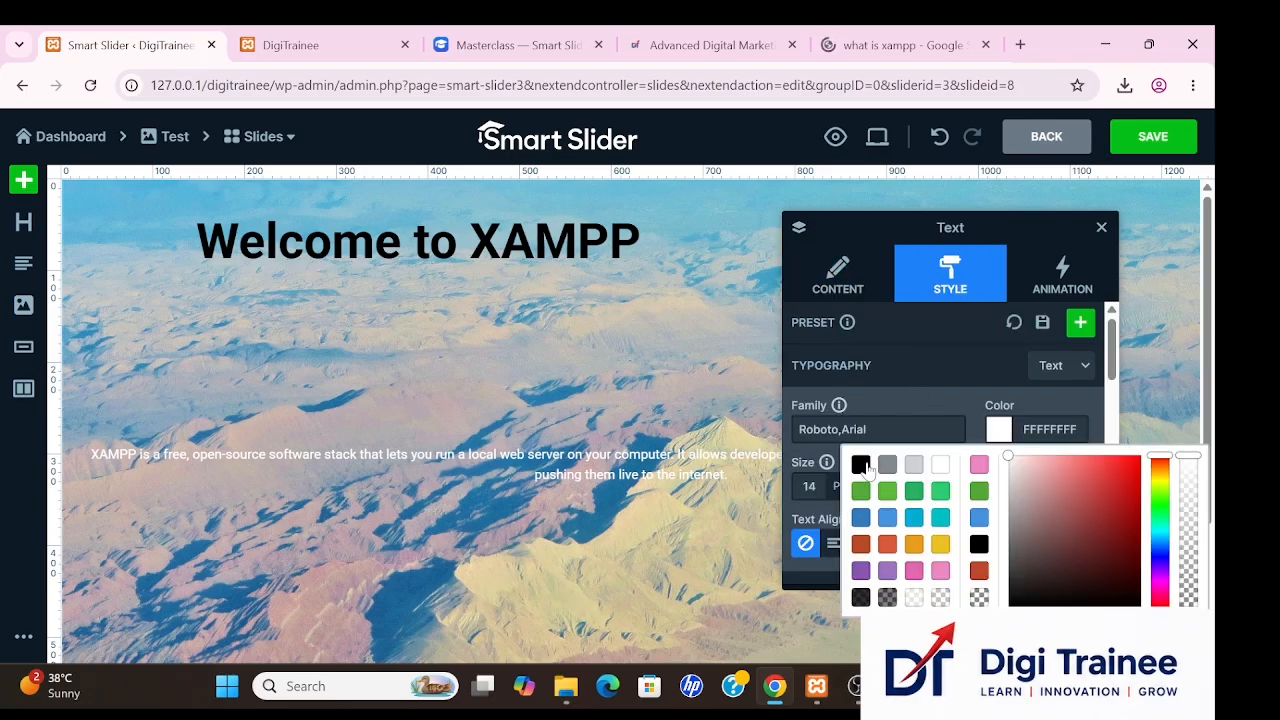
click(862, 466)
Set the text layer's position to Absolute and move it up beneath the heading, to about -23 px left and -120 px top.
scroll(907, 507, down, 2)
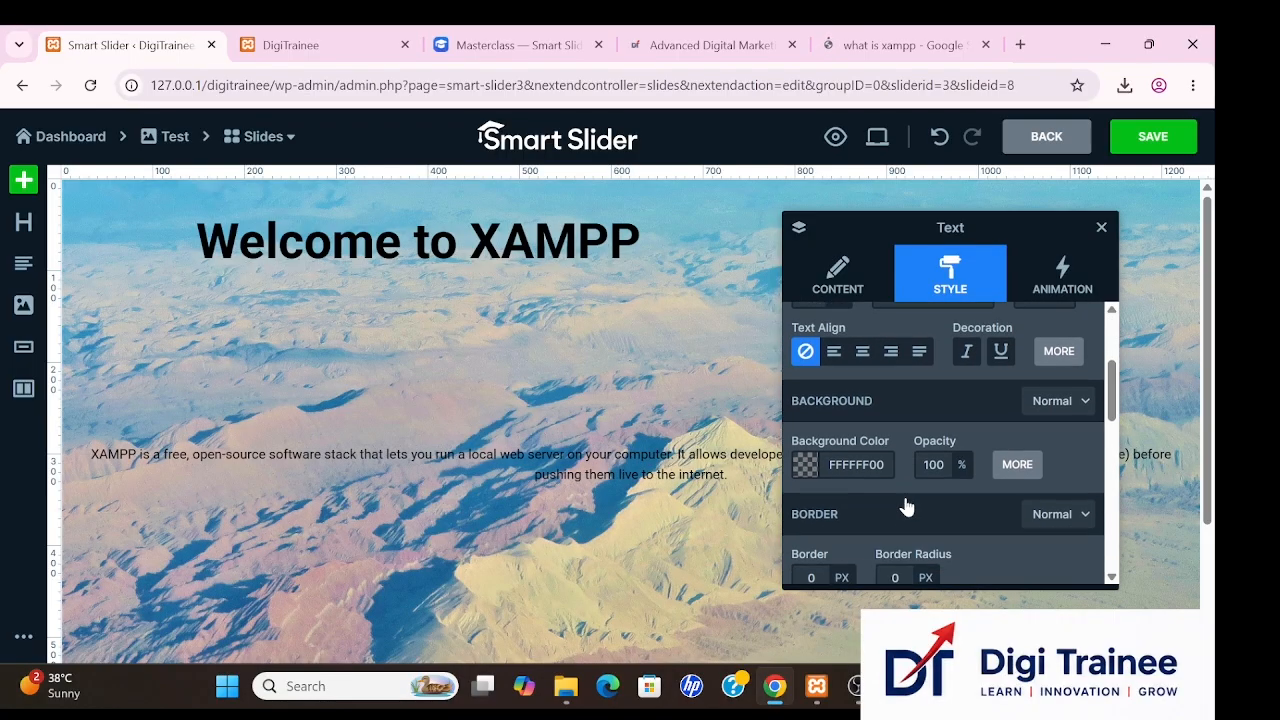
scroll(905, 500, up, 2)
scroll(905, 497, down, 3)
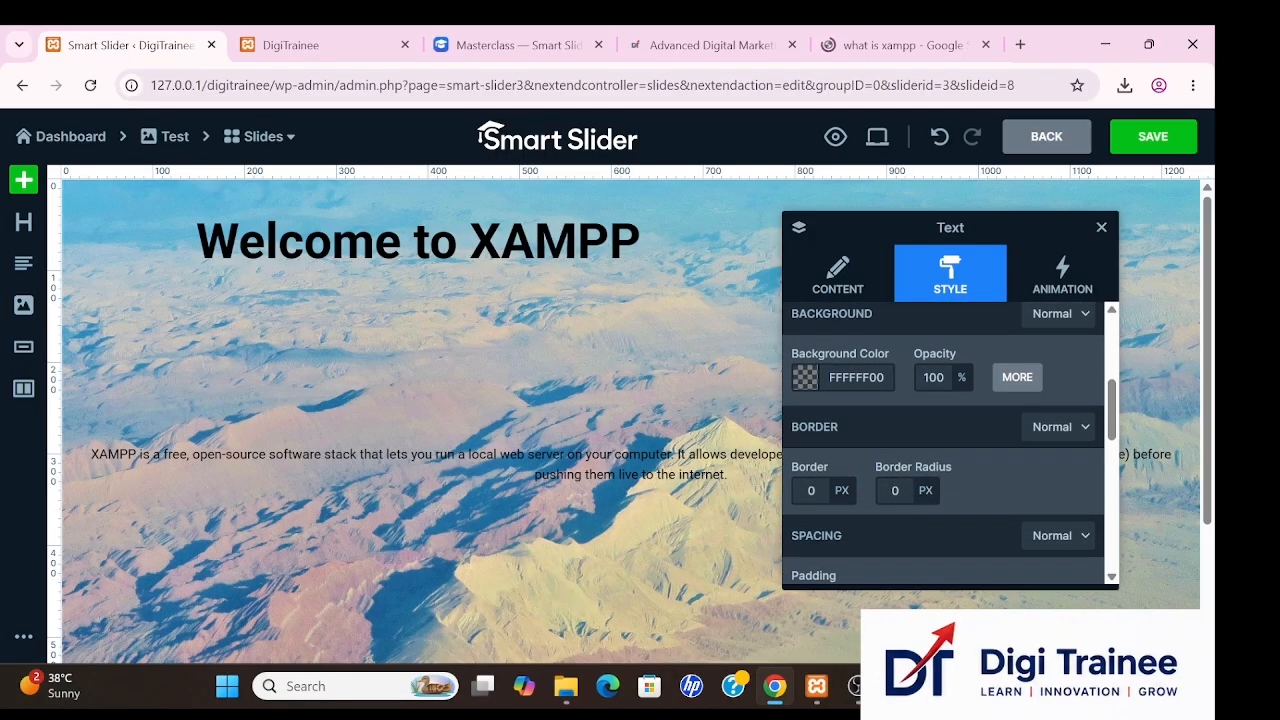
scroll(905, 497, down, 5)
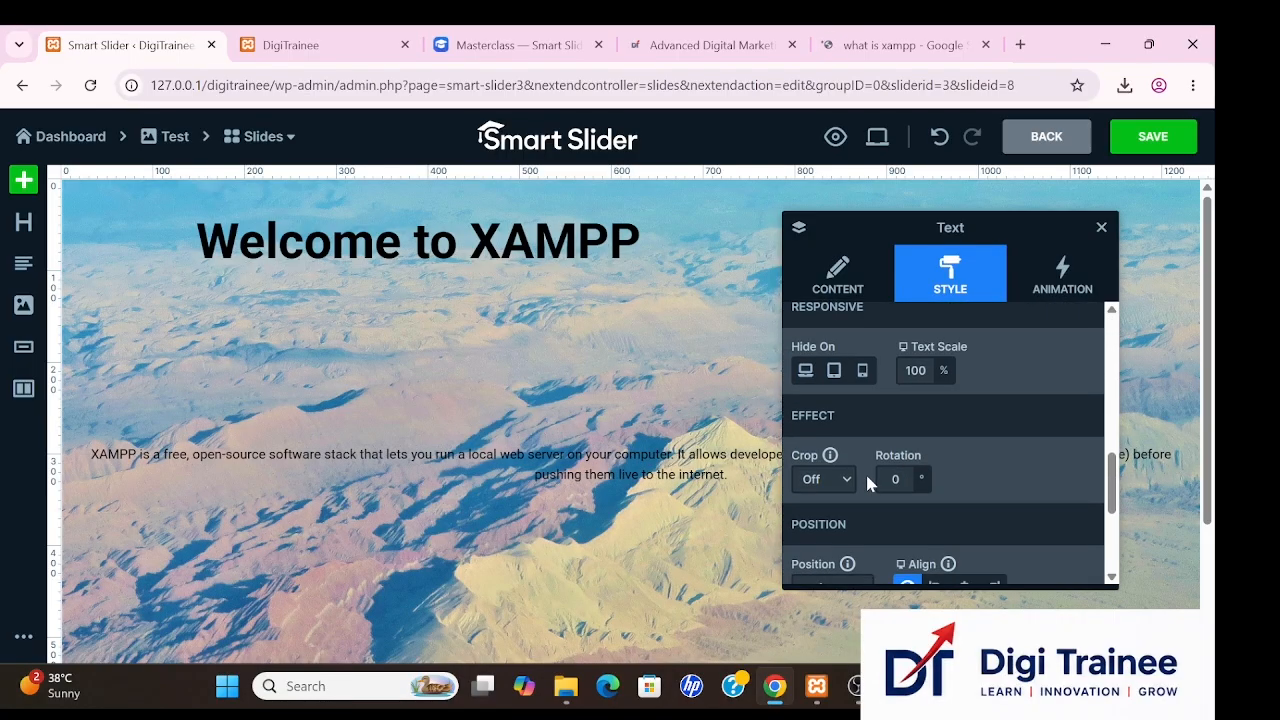
scroll(850, 549, down, 1)
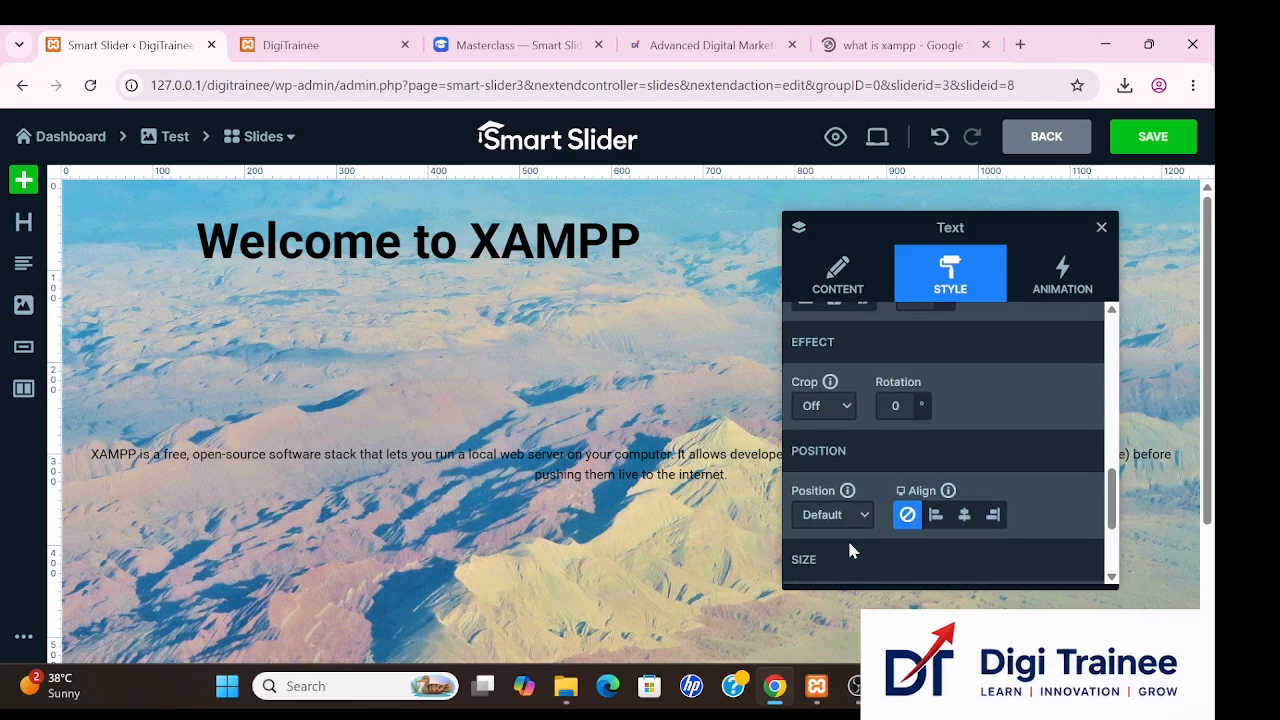
click(855, 515)
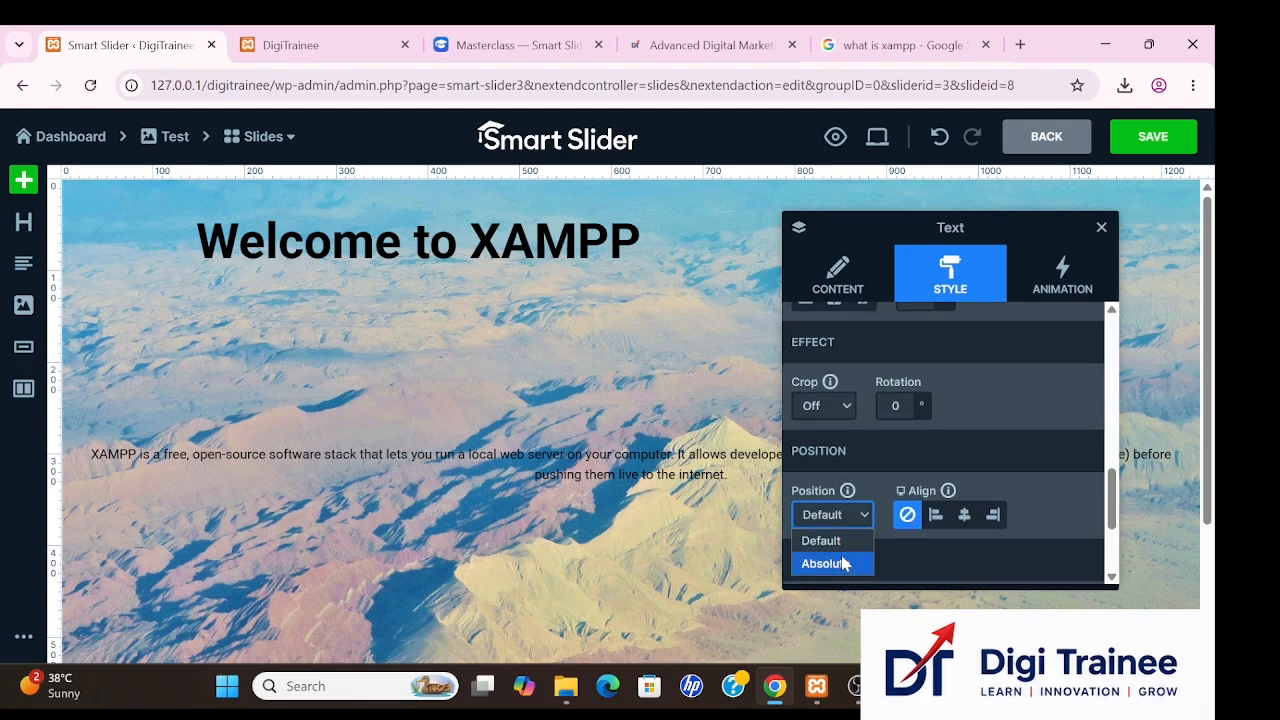
click(840, 563)
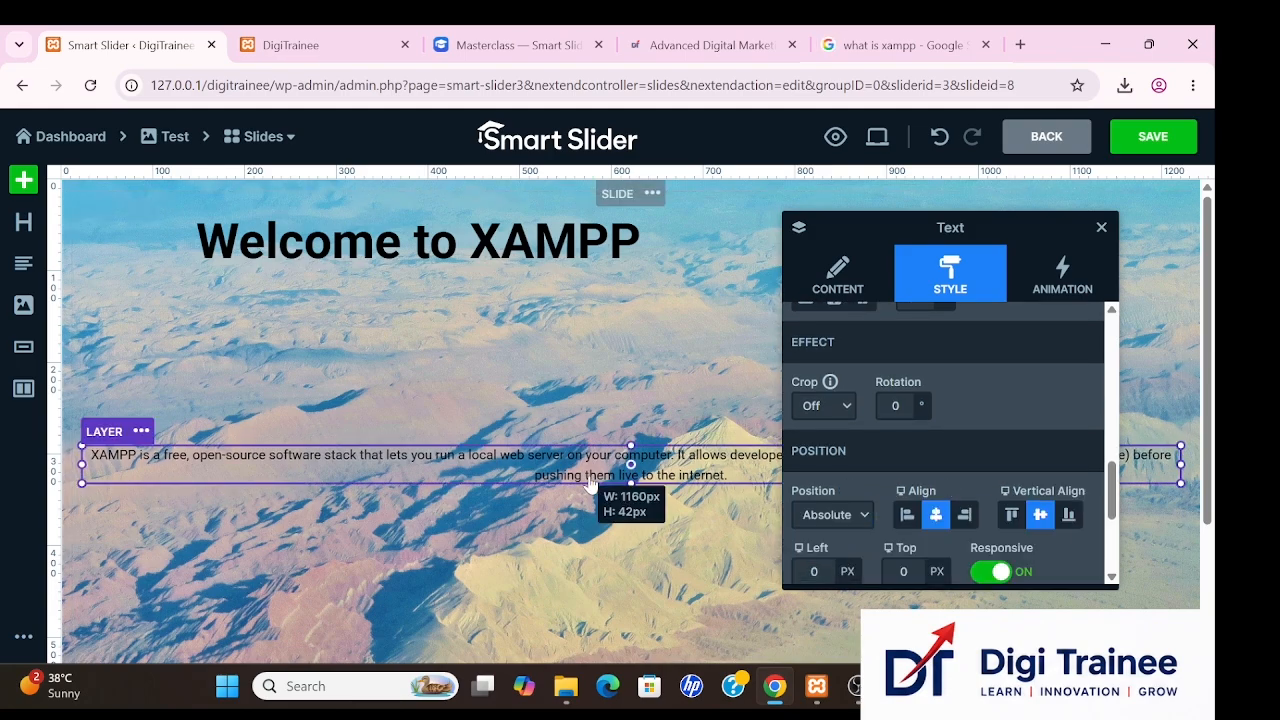
drag(625, 478, 566, 368)
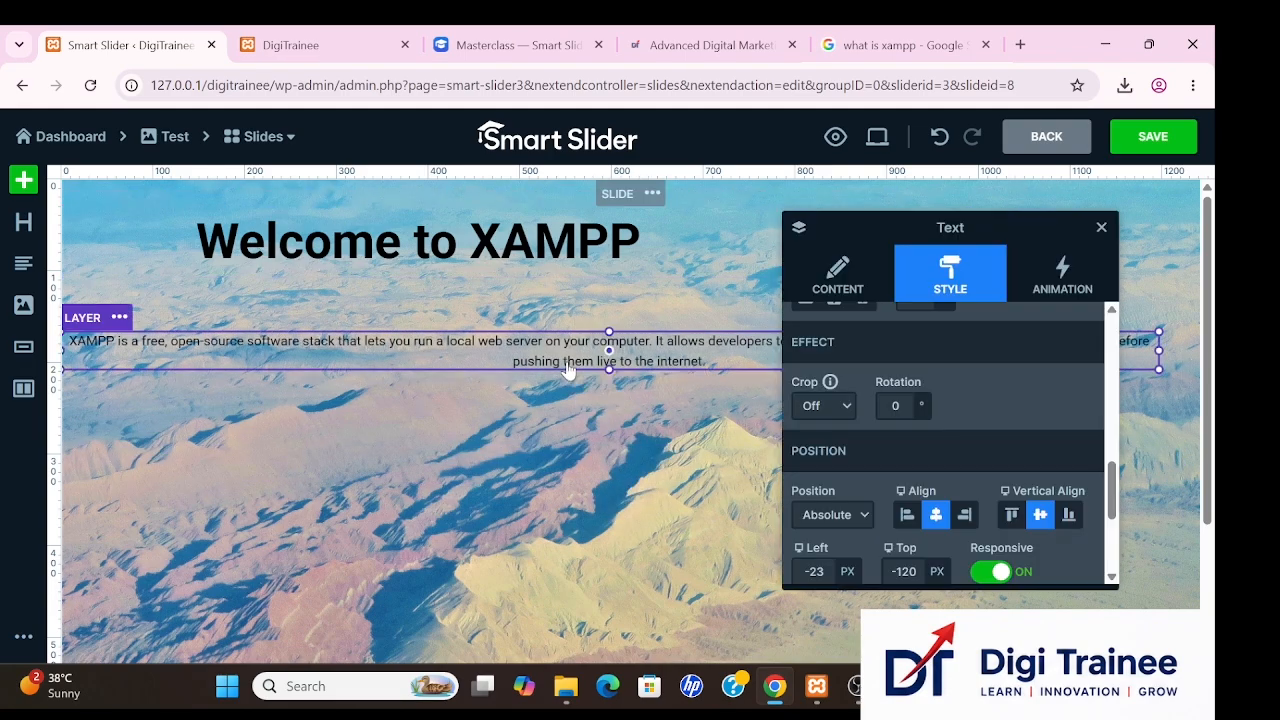
Narrow the text layer by pulling in its right edge and reposition it slightly lower on the slide.
click(1171, 364)
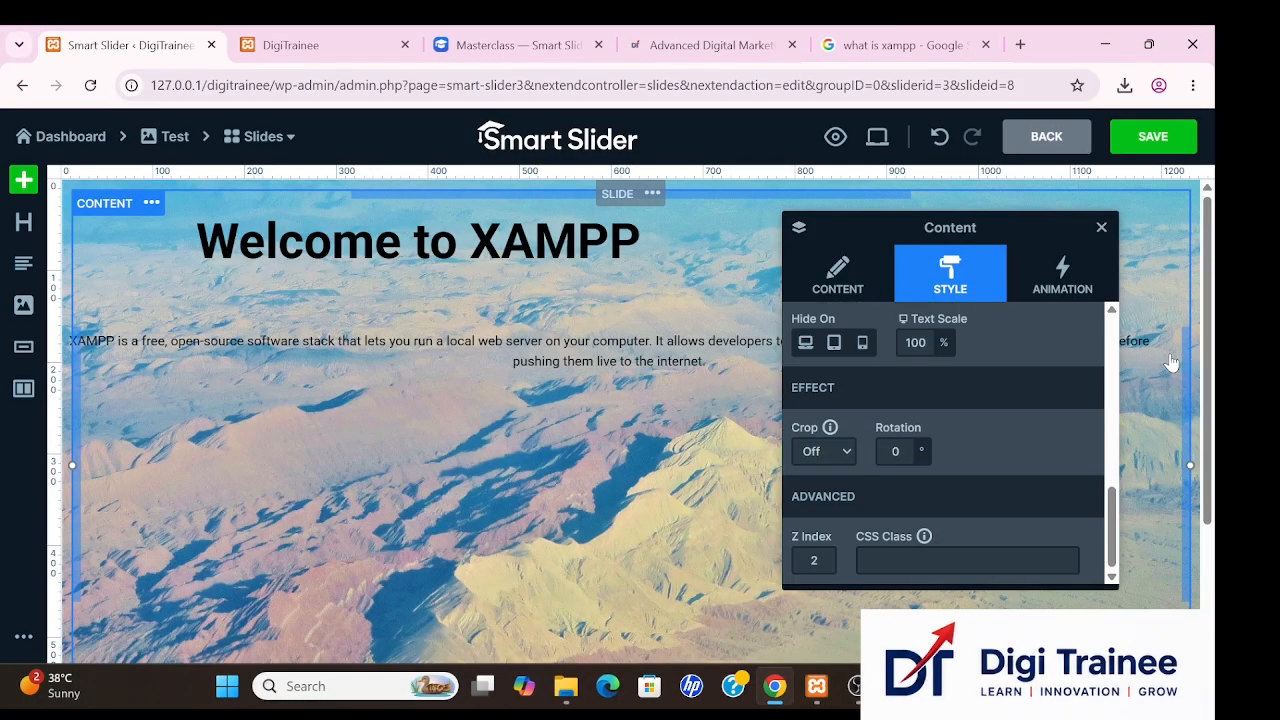
click(1137, 357)
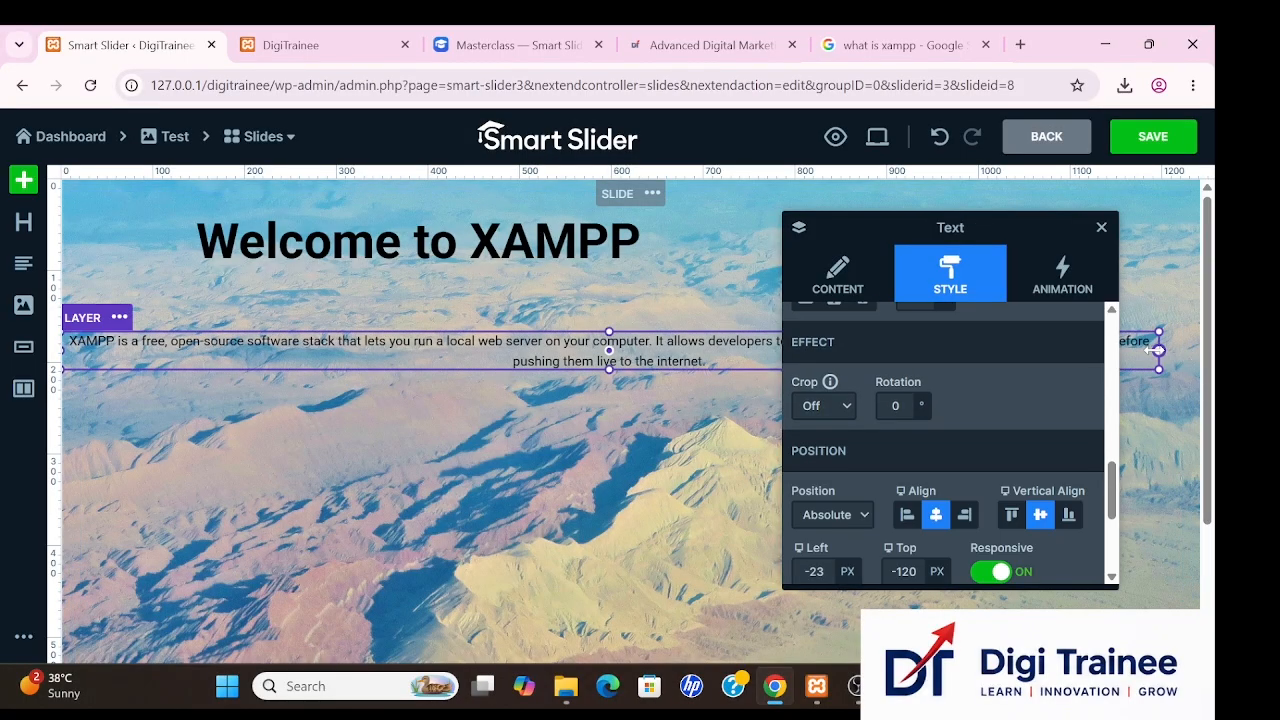
drag(1155, 350, 900, 325)
drag(525, 355, 566, 452)
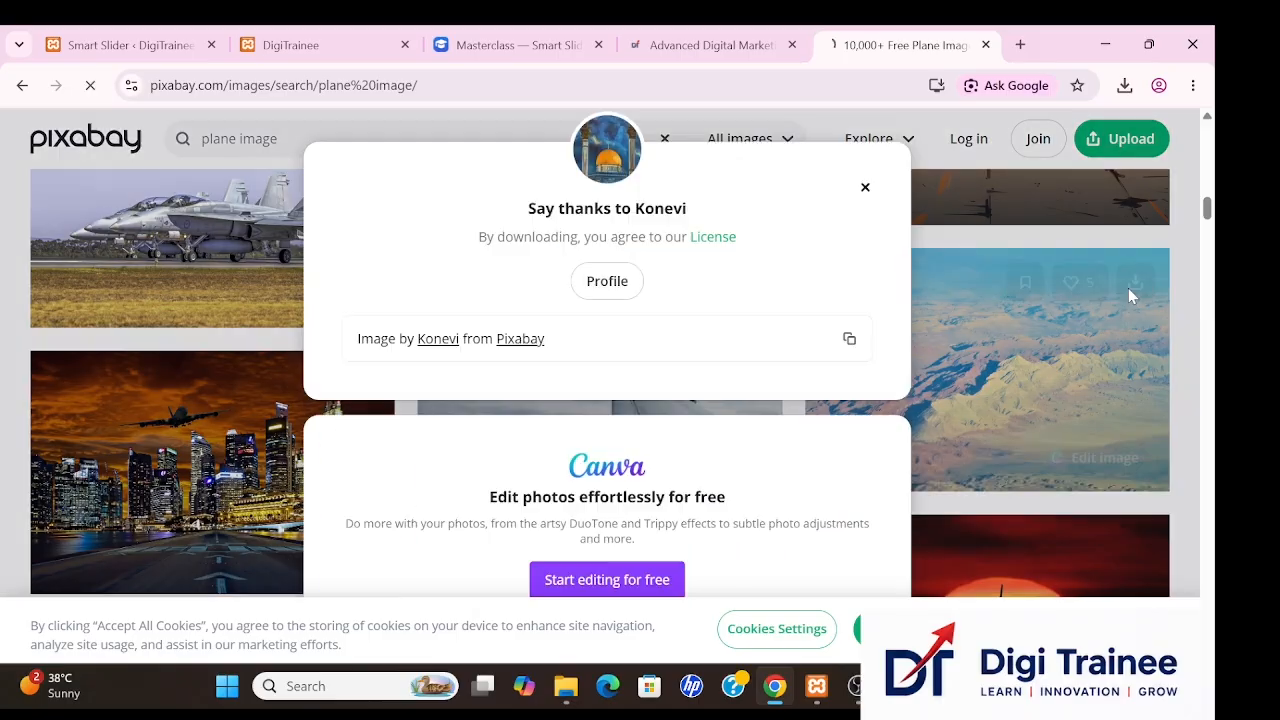
Dismiss the Pixabay download message, switch back to Smart Slider and leave the slide editor for the Test slider without saving.
click(866, 187)
click(297, 40)
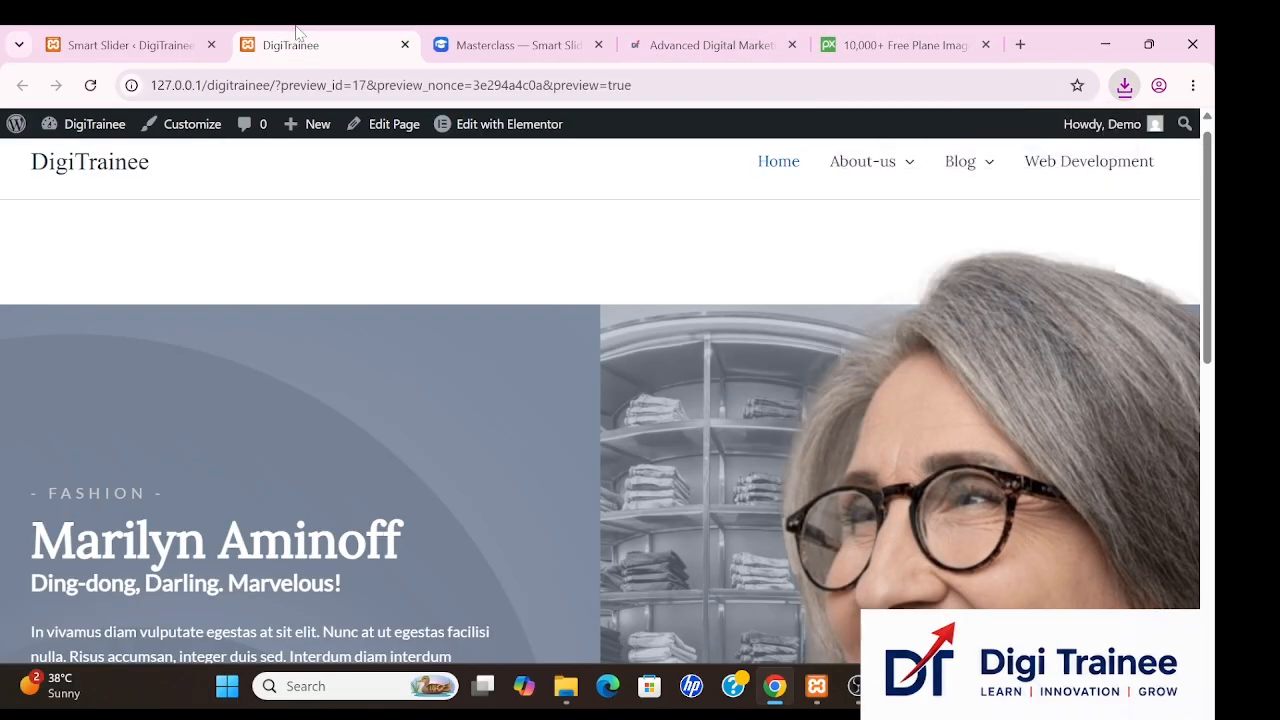
click(125, 45)
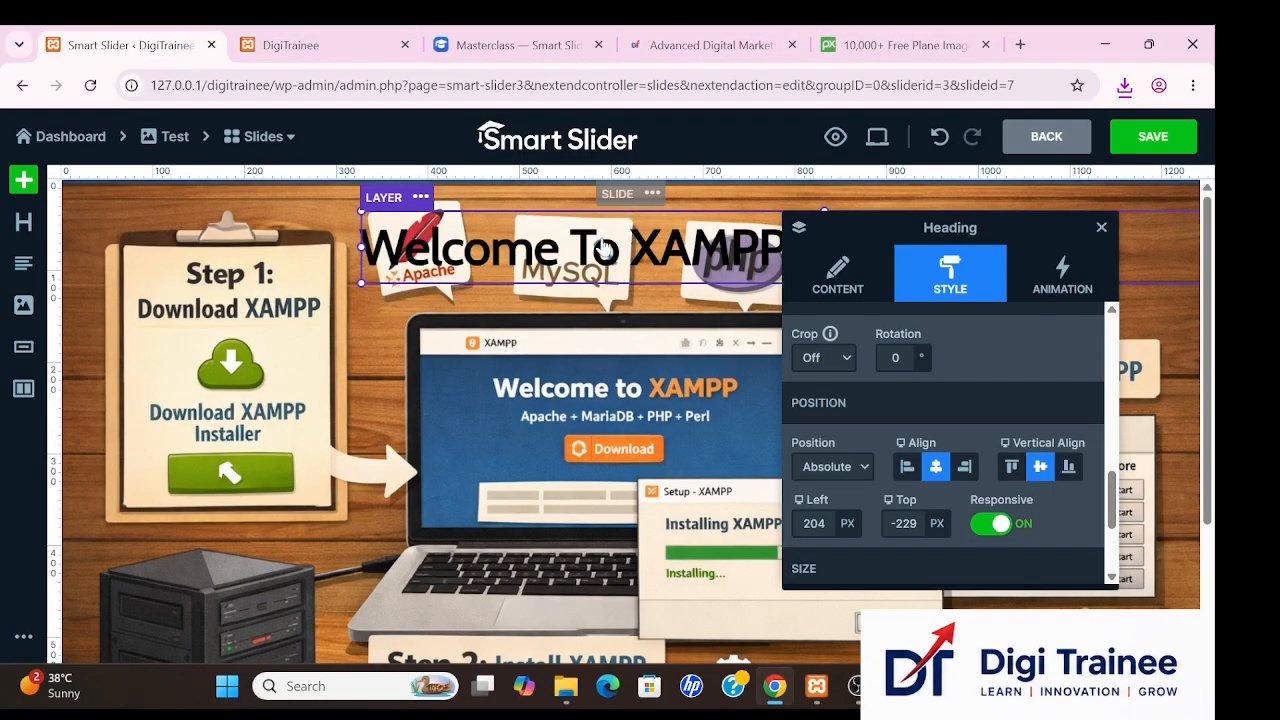
click(156, 142)
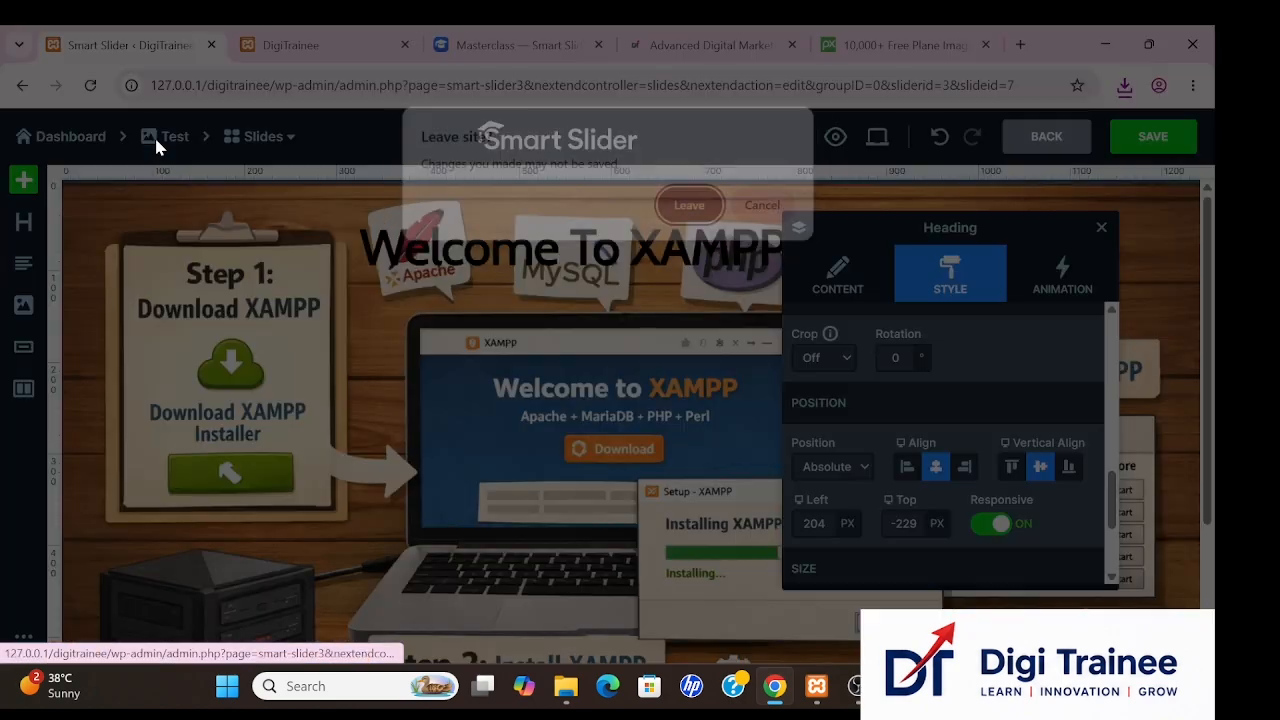
click(680, 214)
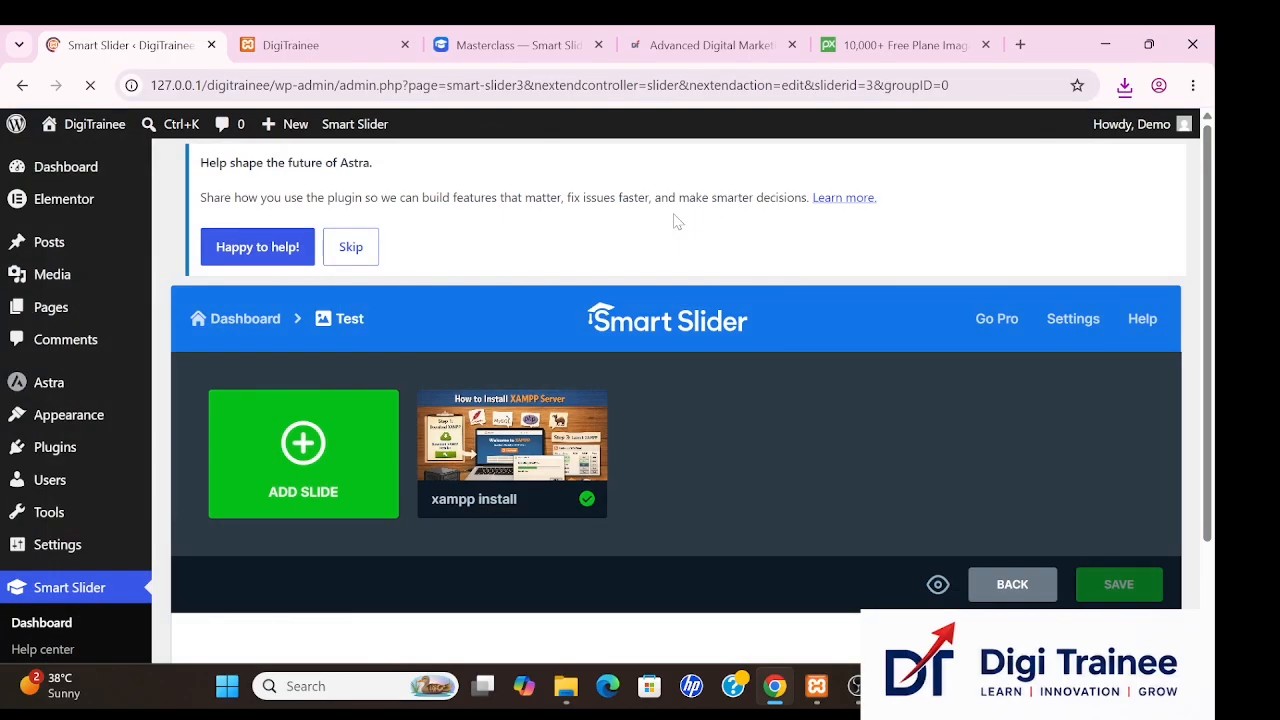
mouse_move(531, 471)
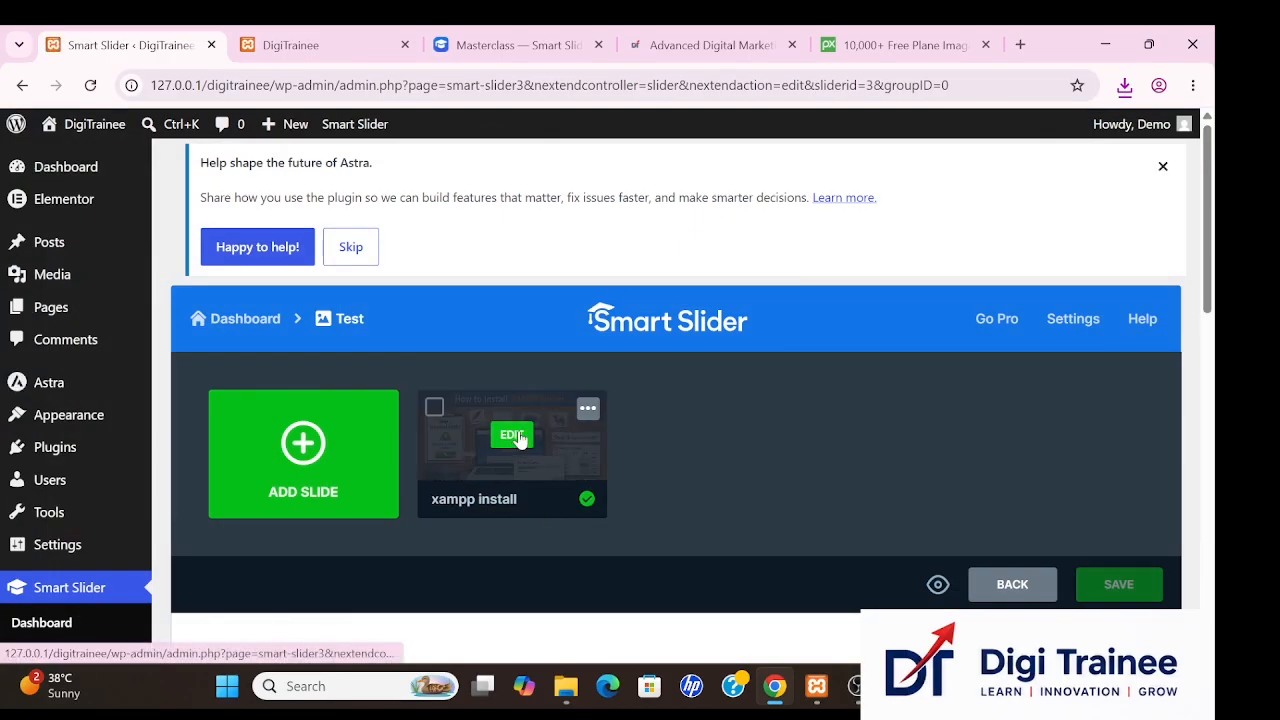
click(586, 414)
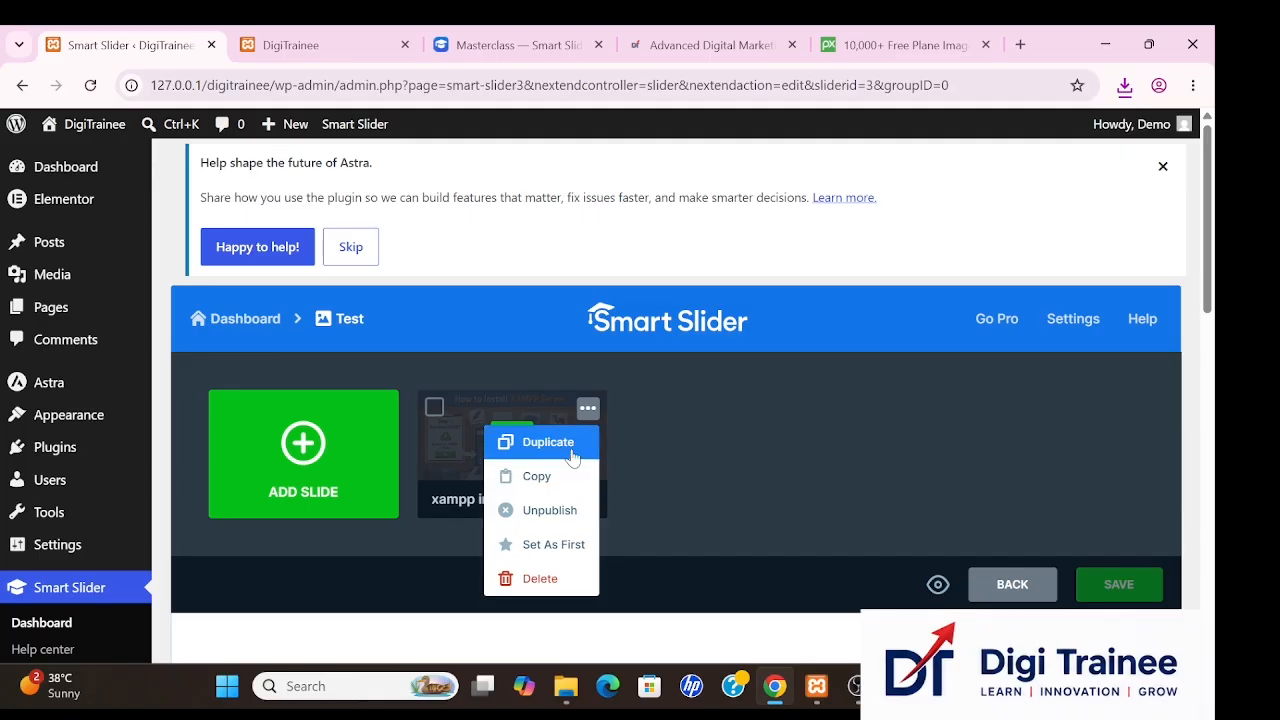
click(676, 441)
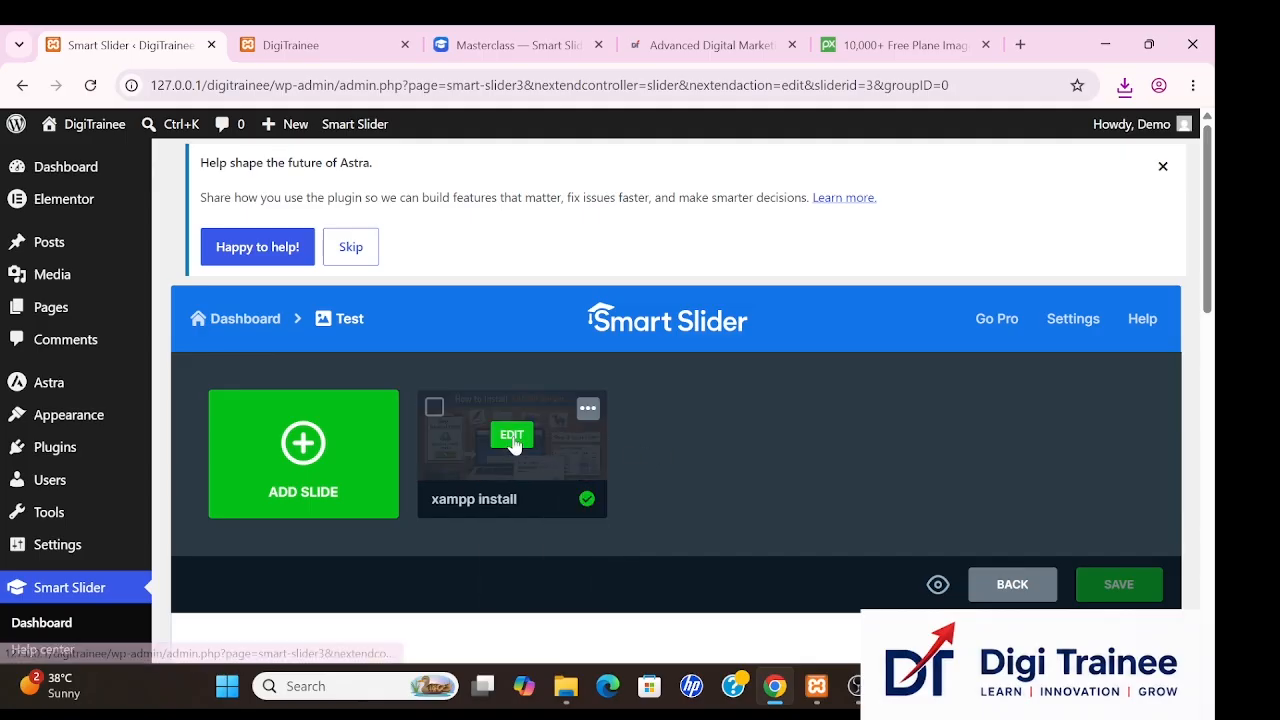
Add an image slide to the Test slider by uploading konevi-from-the-air-4730401_1920 from Downloads and selecting it.
click(303, 452)
scroll(580, 552, down, 3)
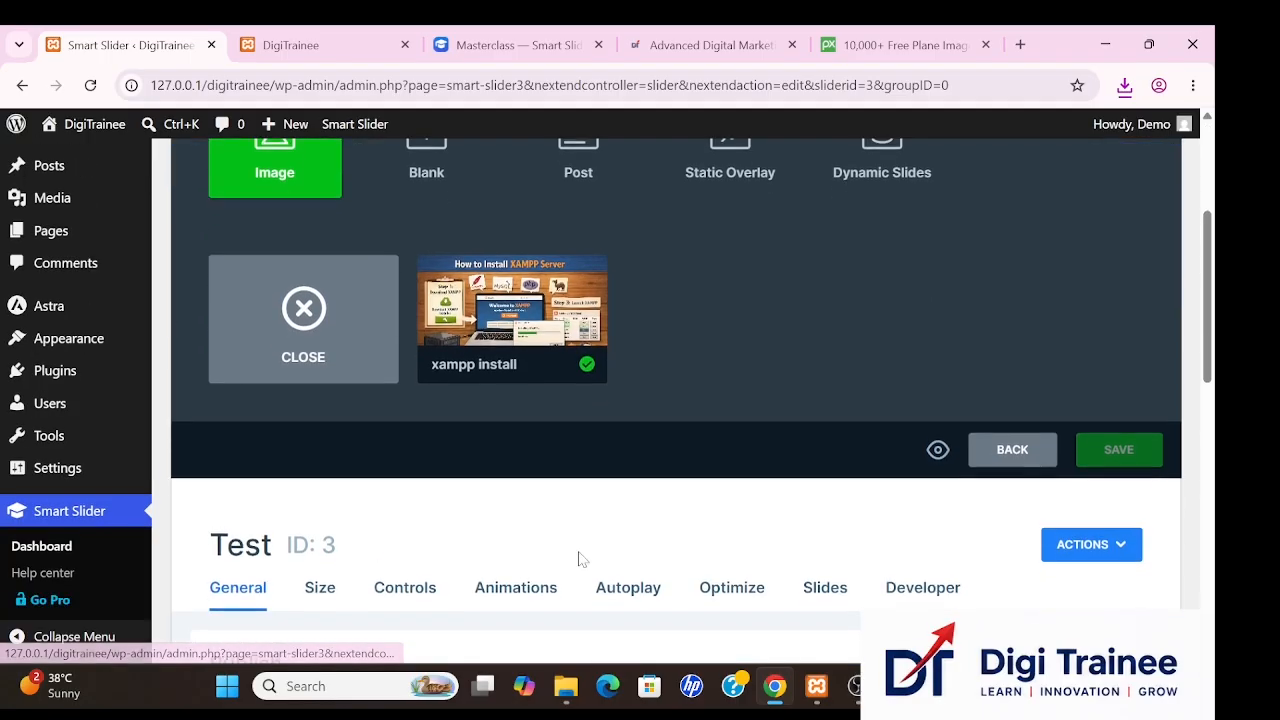
scroll(578, 558, up, 1)
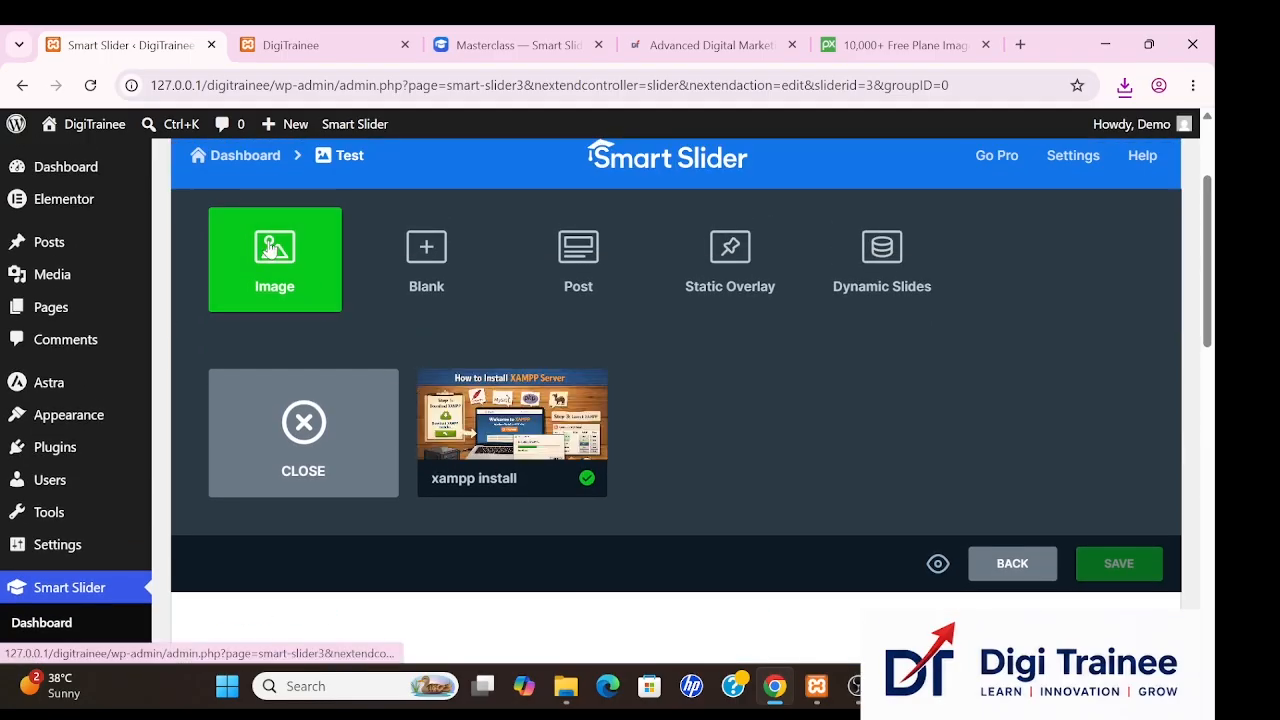
click(270, 250)
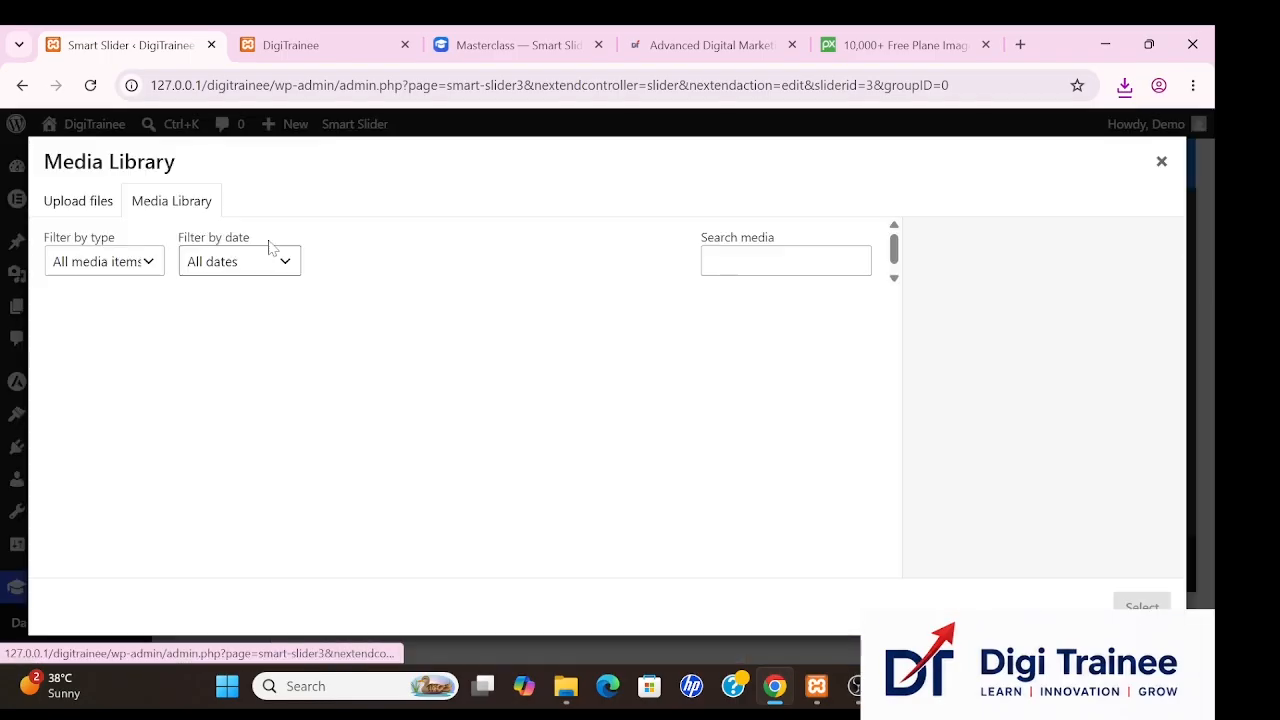
click(92, 201)
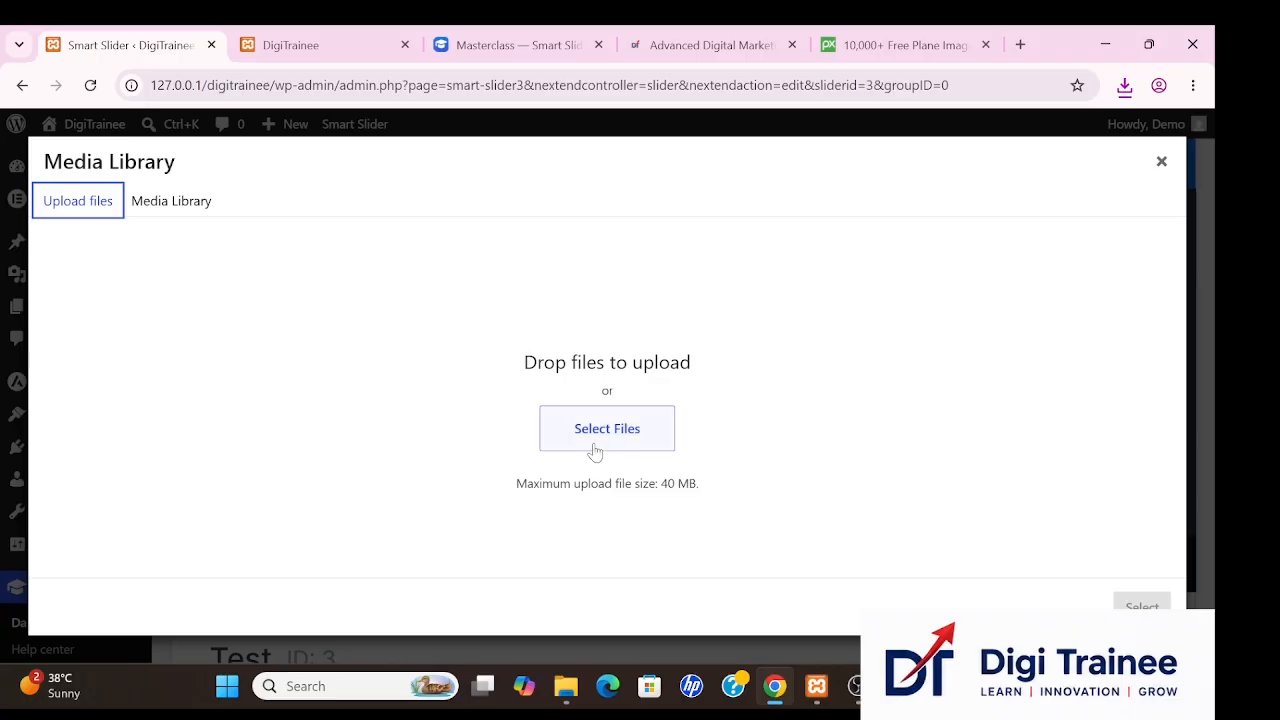
click(598, 446)
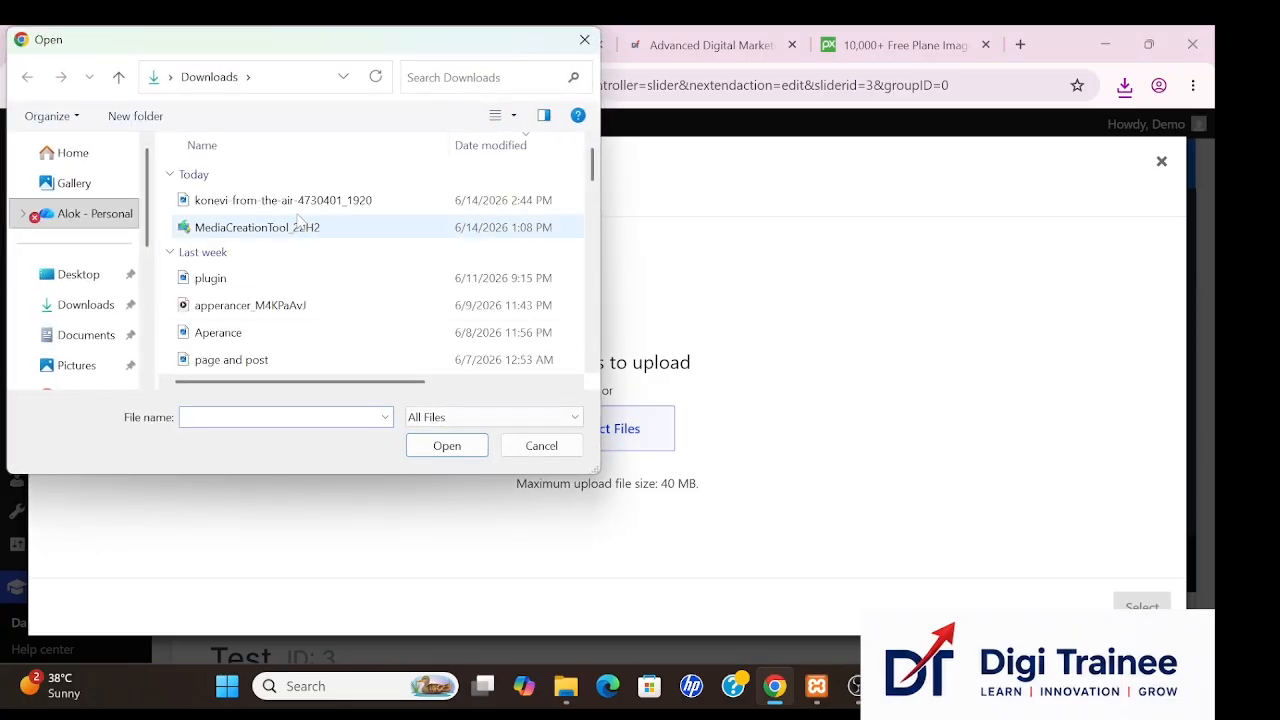
click(290, 200)
click(459, 447)
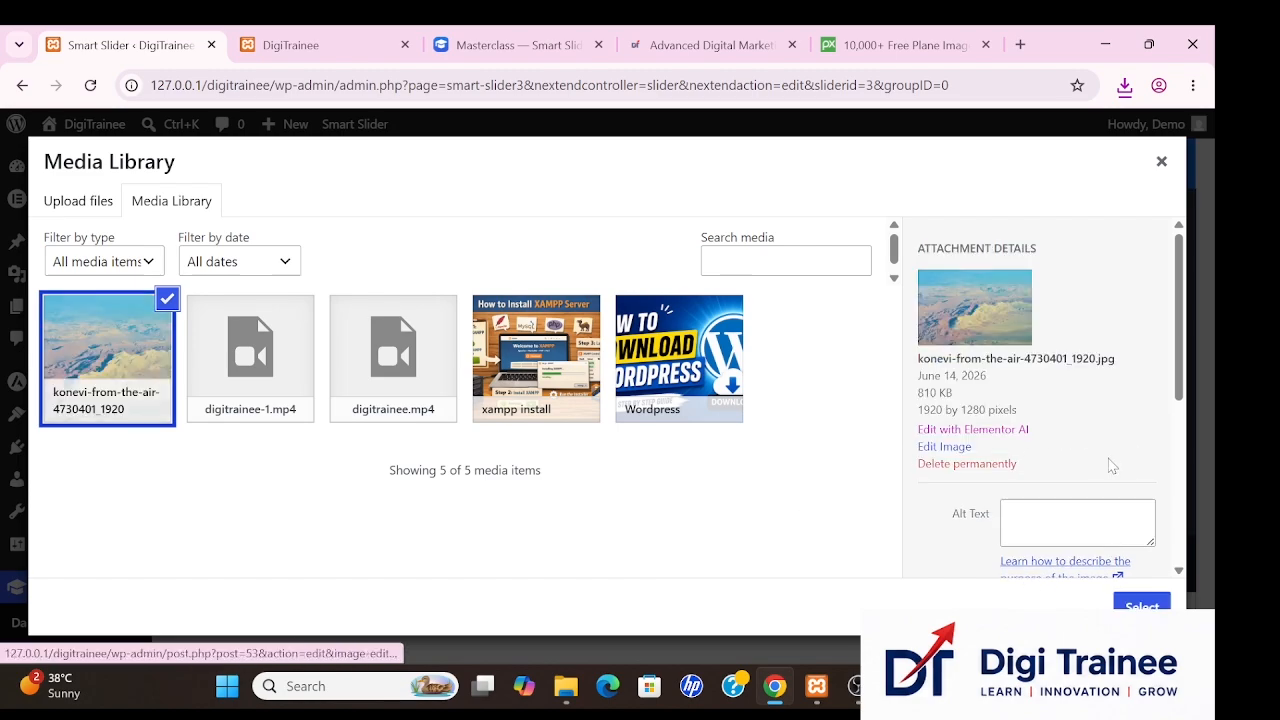
scroll(1109, 462, down, 3)
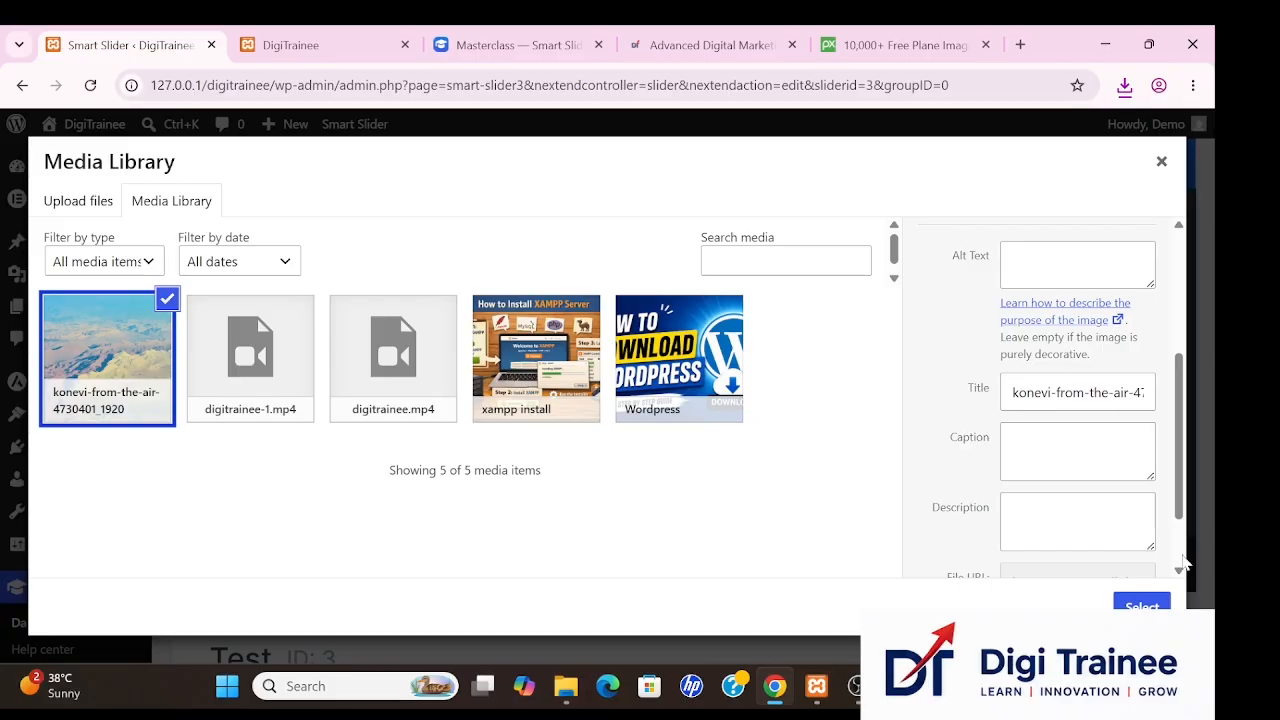
click(1140, 604)
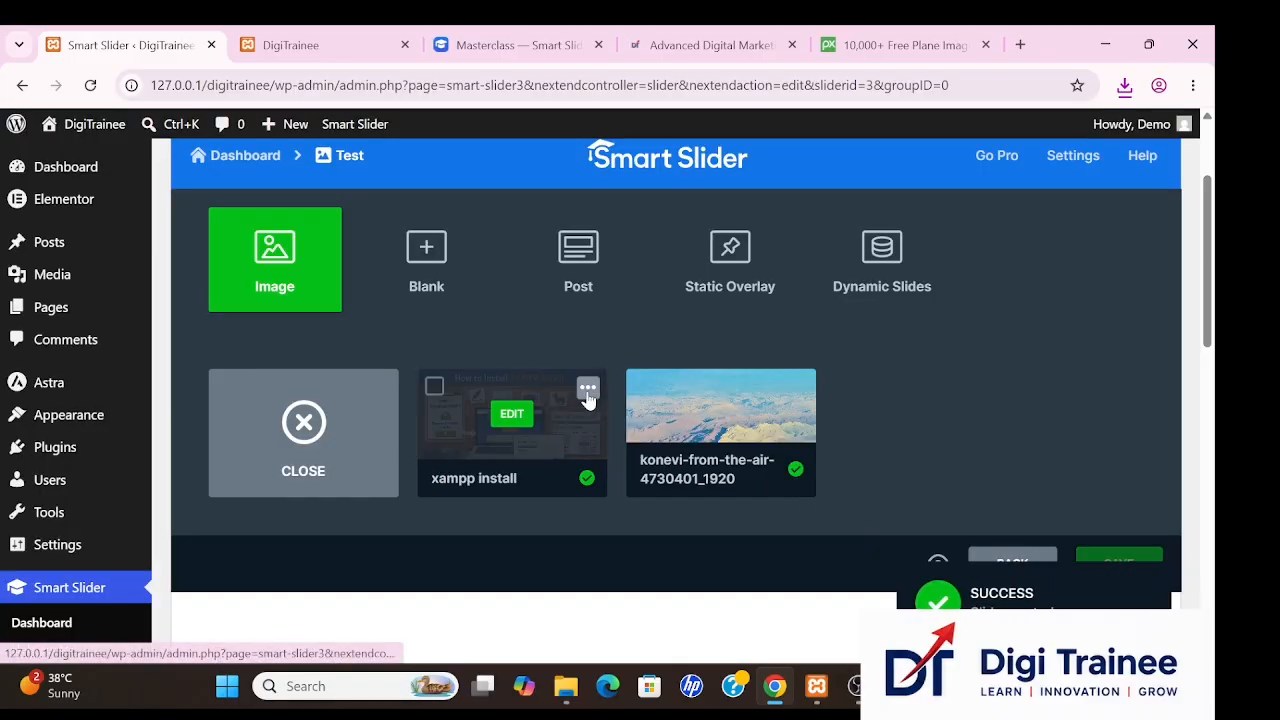
Delete the xampp install slide from the Test slider.
click(588, 390)
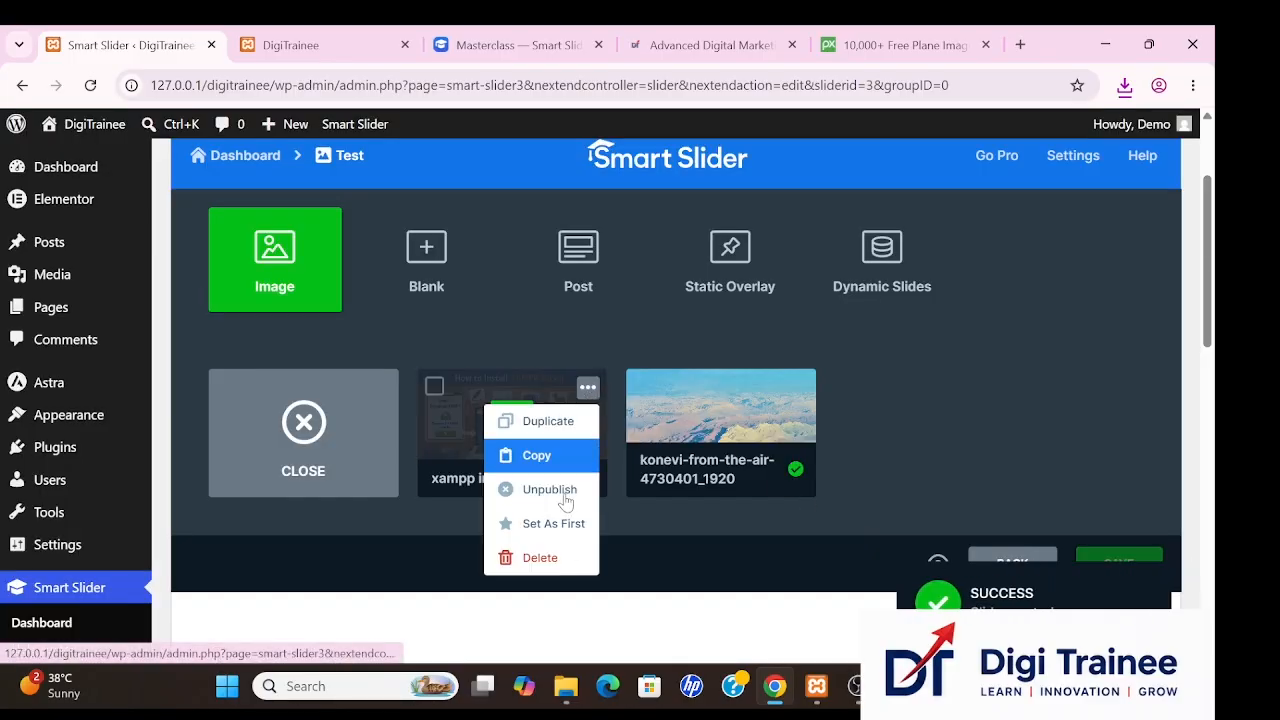
click(540, 558)
click(668, 495)
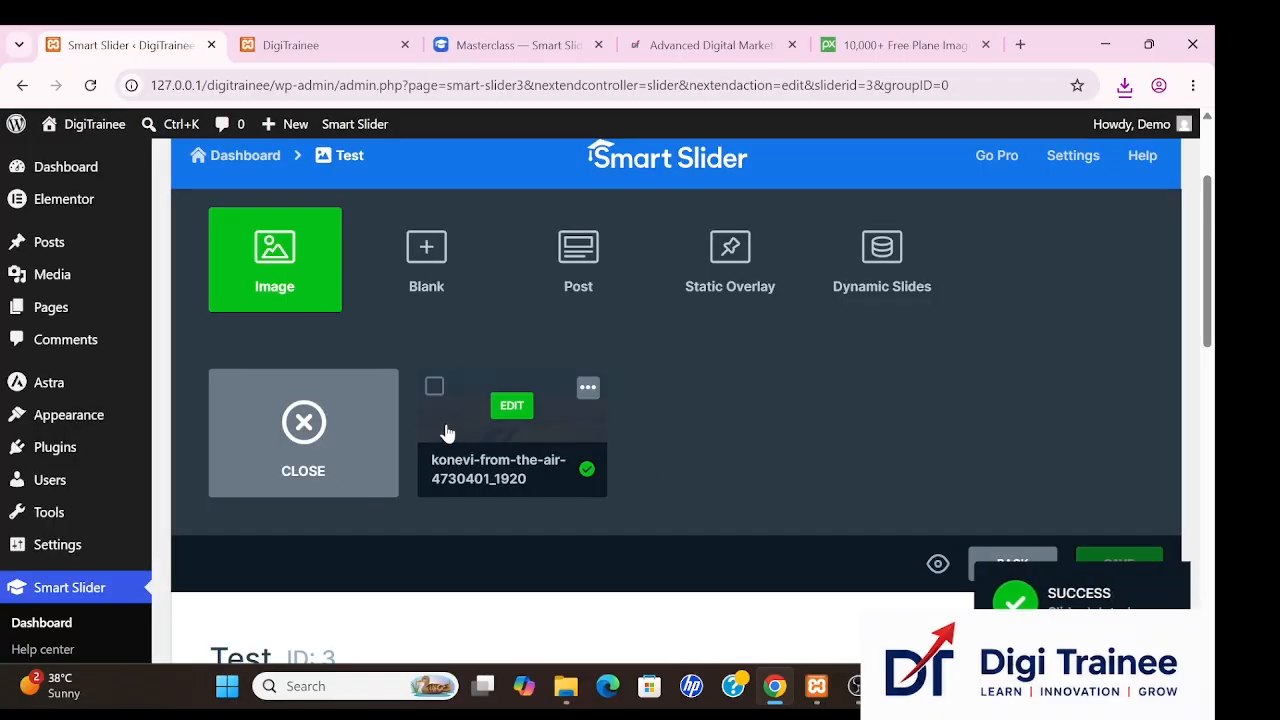
Open the konevi-from-the-air slide for editing and add a heading layer reading "Welcome to XAMPP".
click(516, 410)
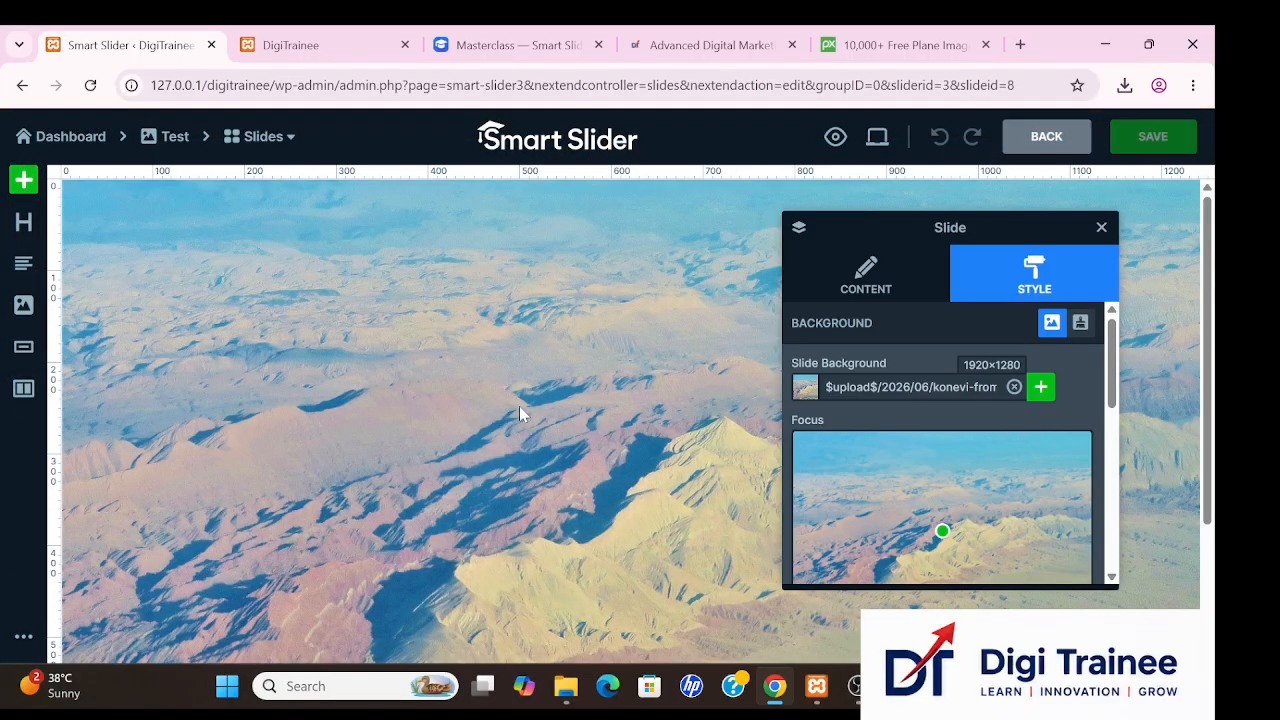
click(35, 228)
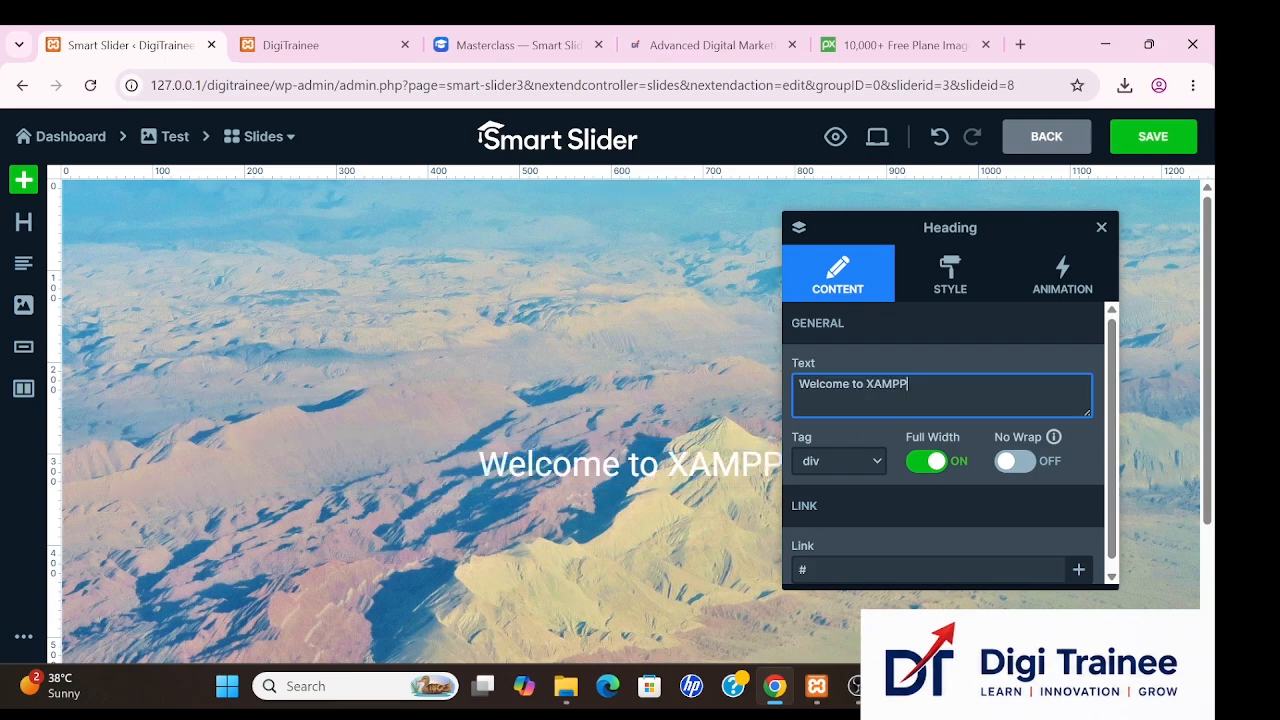
scroll(903, 443, down, 1)
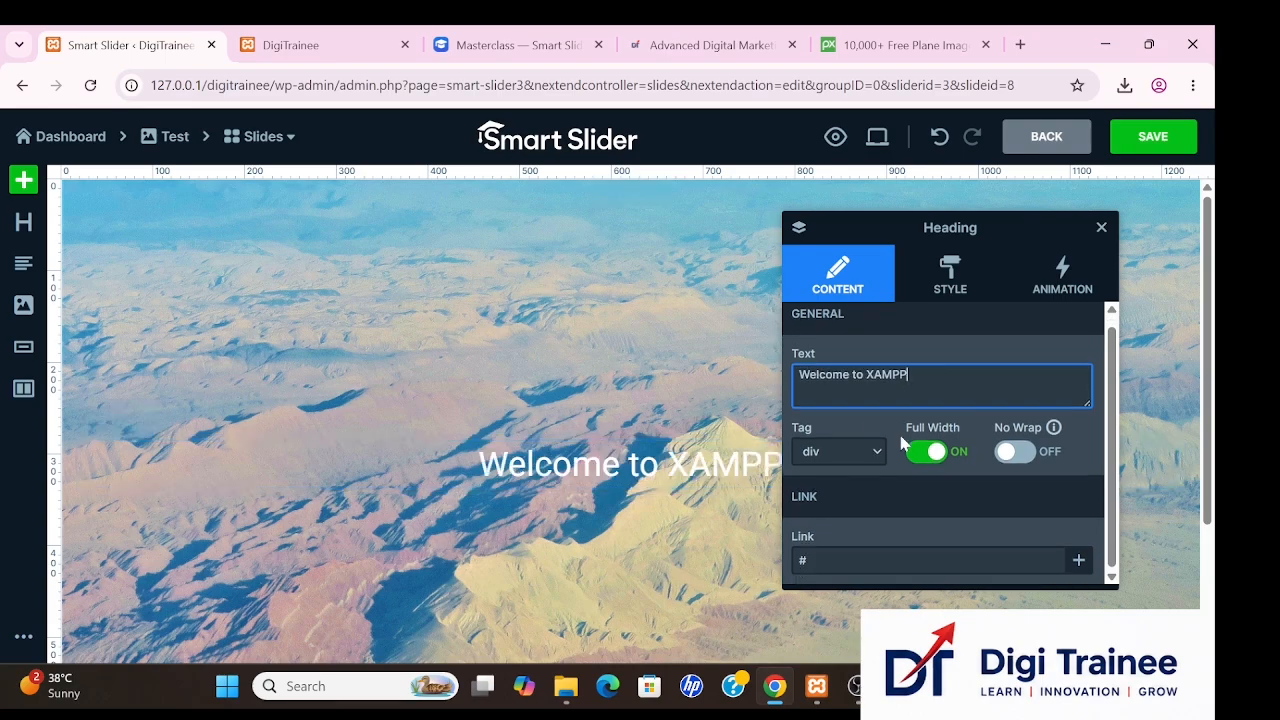
Style the heading with black text (000000FF), a font weight of 700 - Bold and a size of 52 px.
click(958, 277)
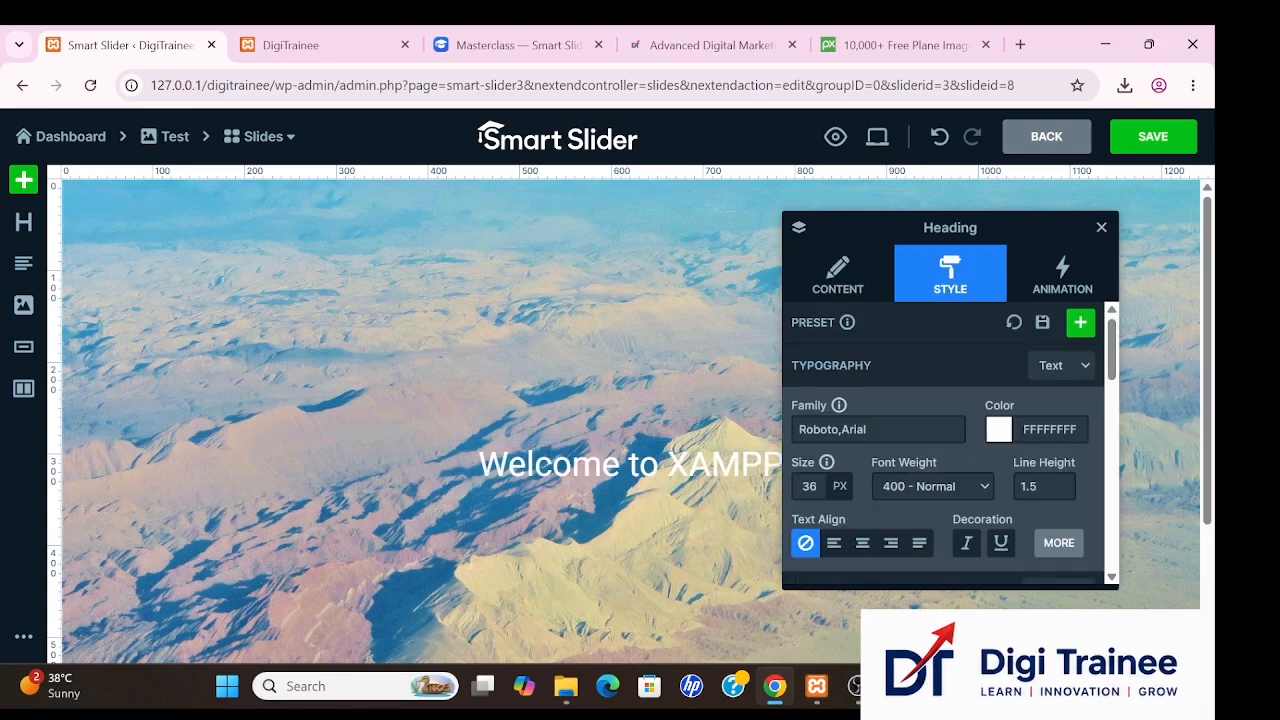
click(999, 430)
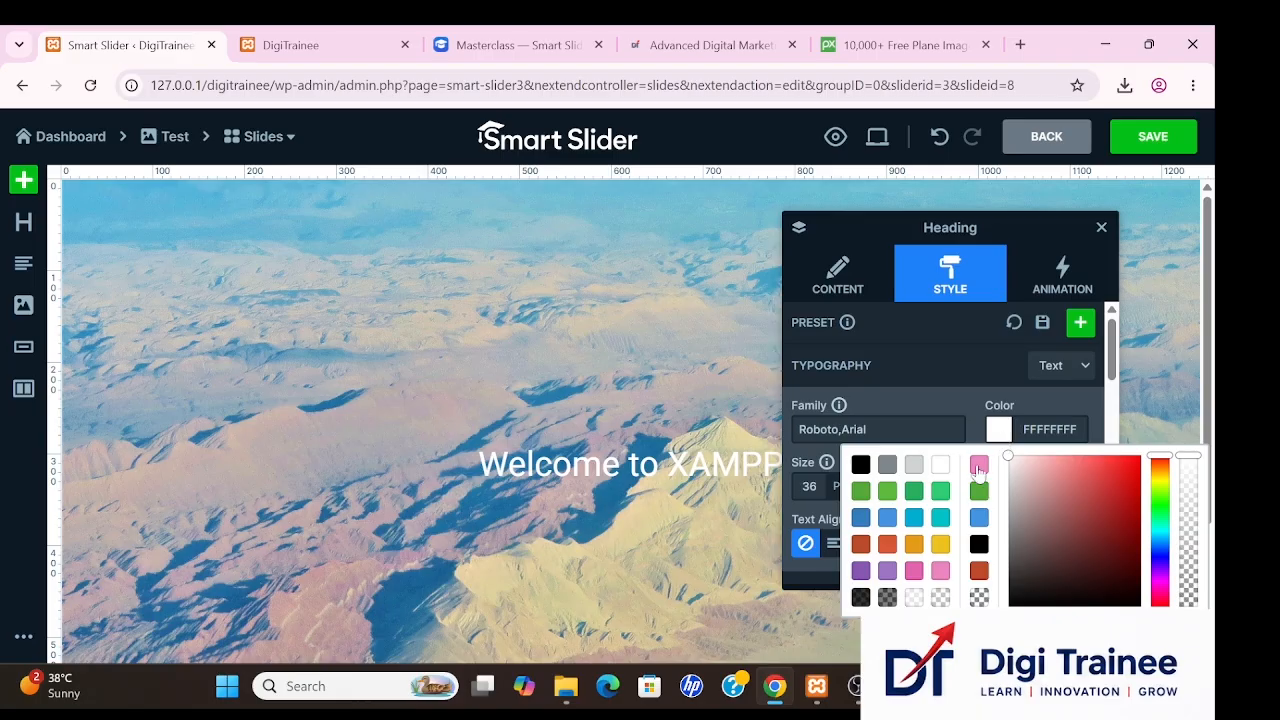
click(862, 466)
click(912, 490)
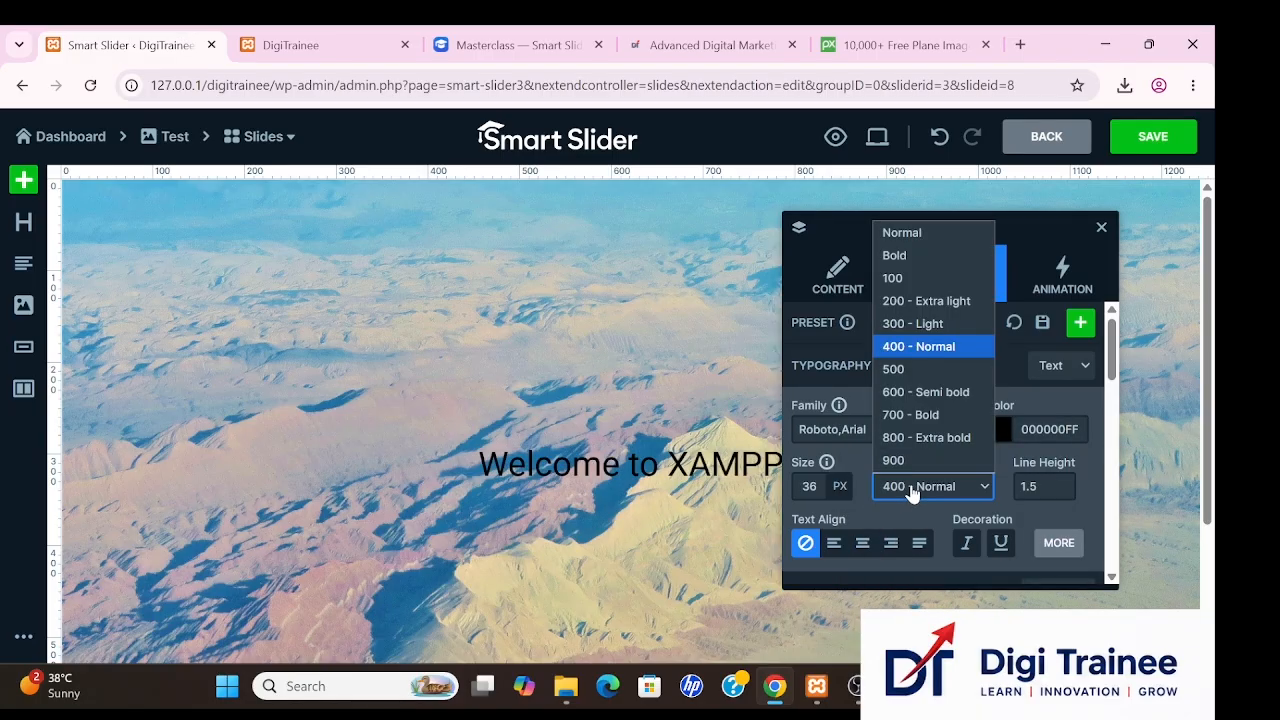
click(909, 418)
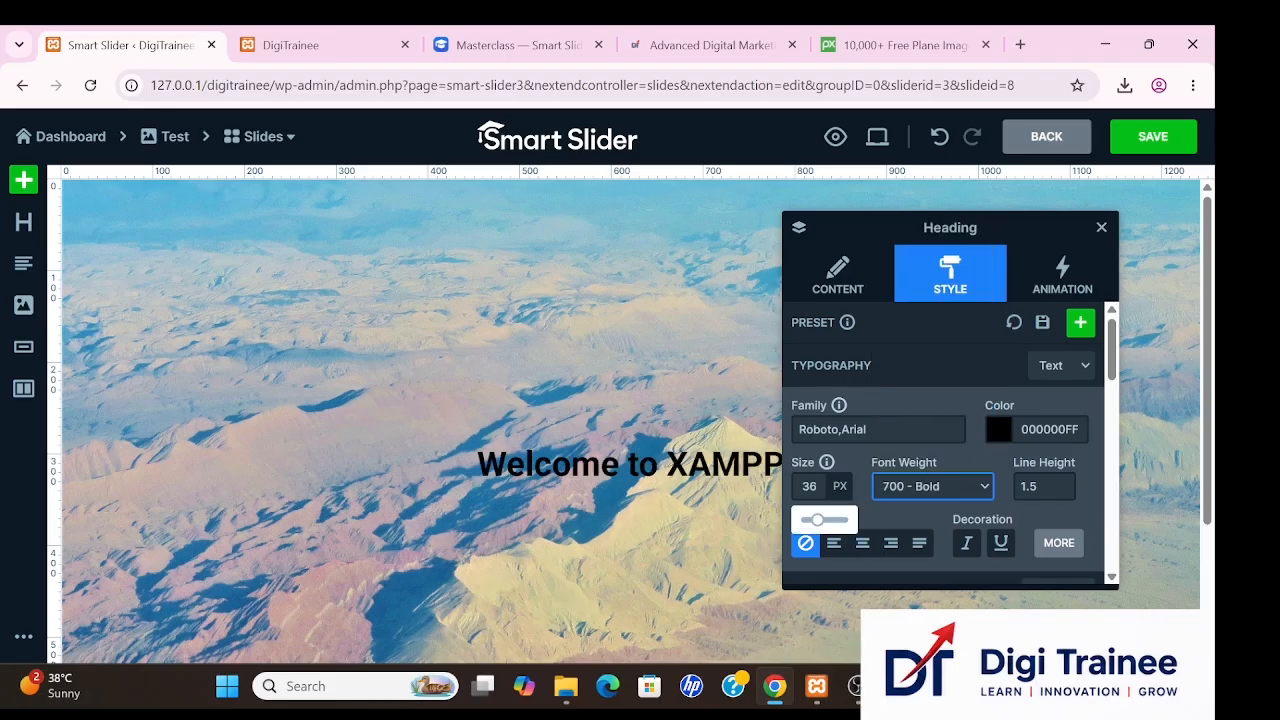
click(816, 487)
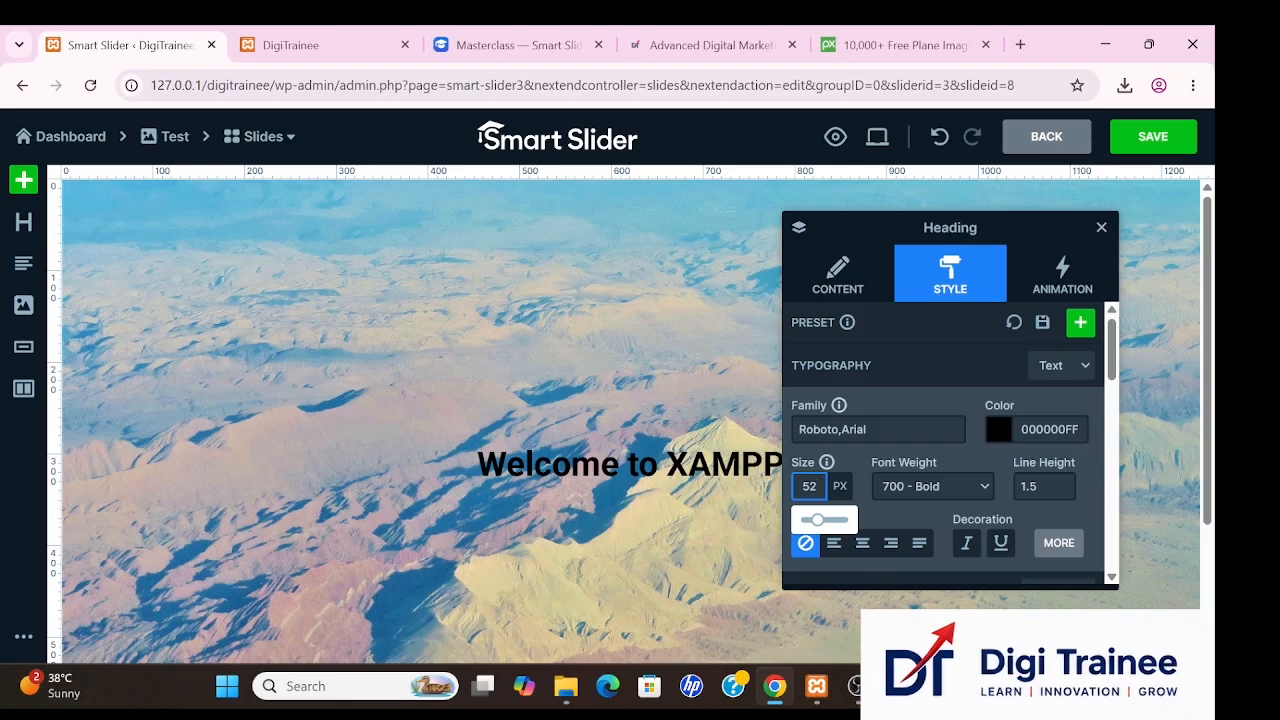
Set the heading's font size to 52 px.
text(52)
key(Return)
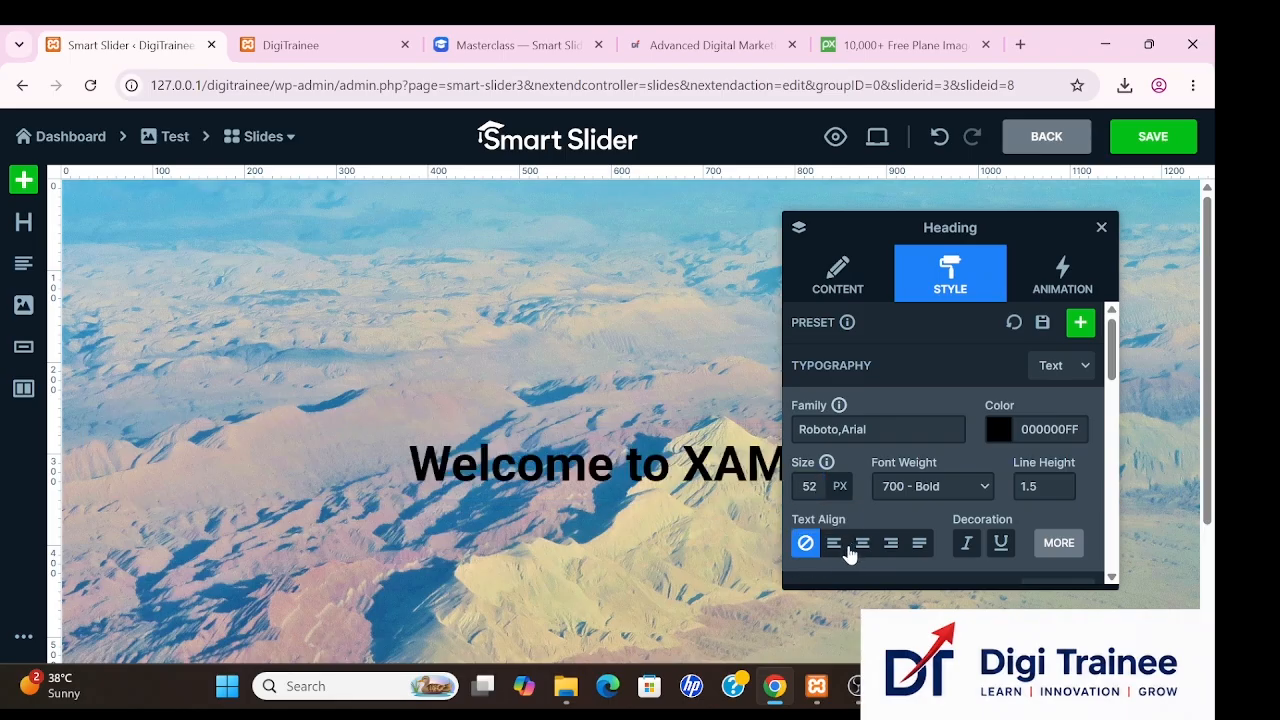
Switch the heading's position to Absolute and move it near the slide's upper left, at about Left -224 px and Top -235 px.
scroll(917, 490, down, 5)
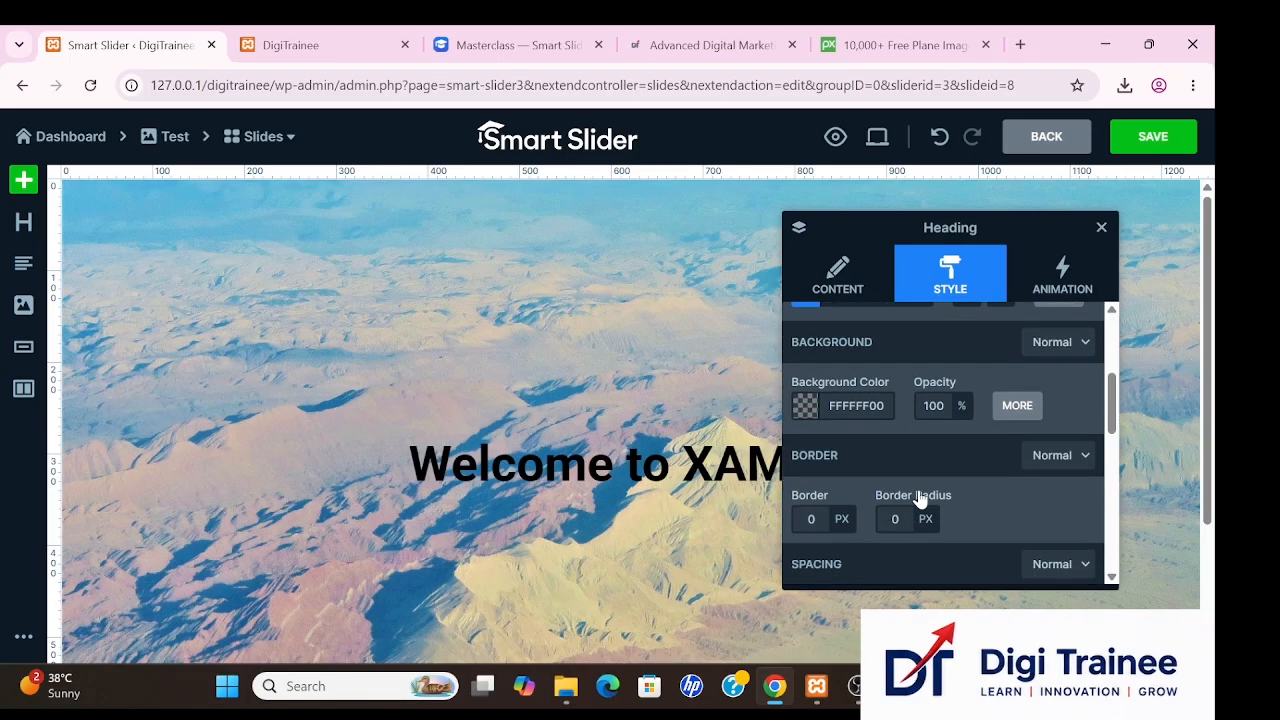
scroll(917, 485, down, 5)
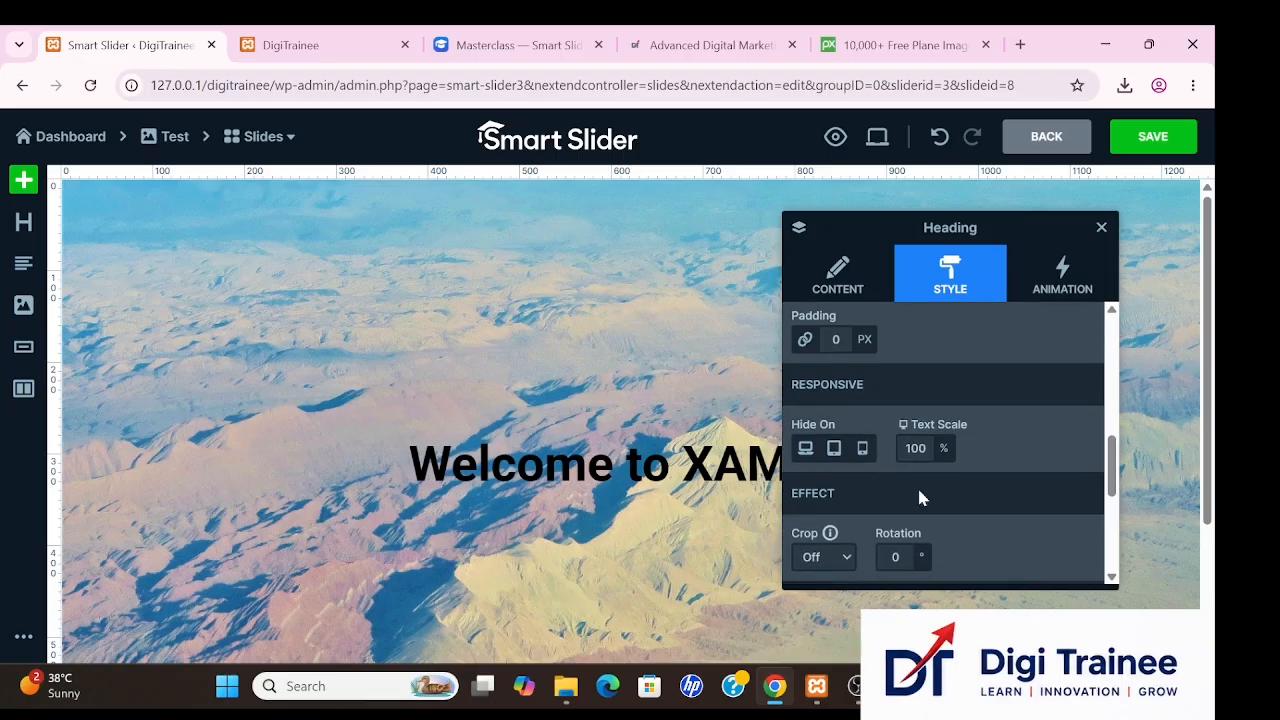
click(862, 450)
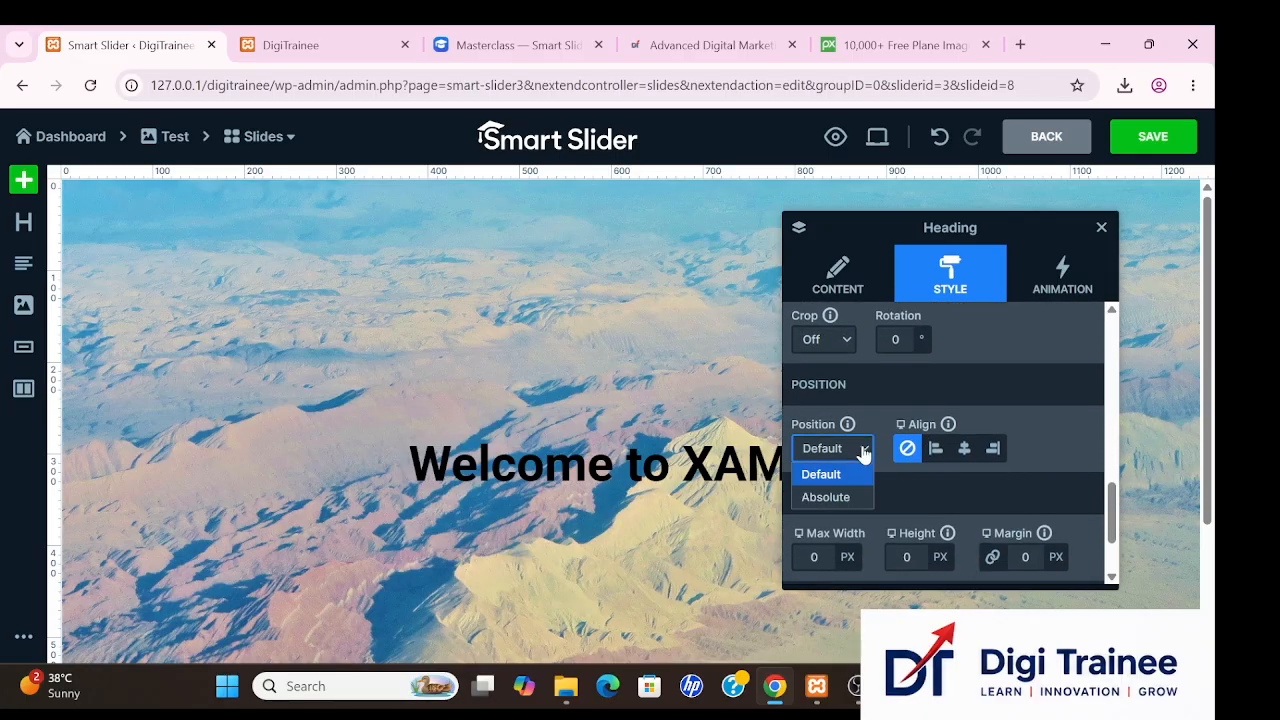
click(825, 497)
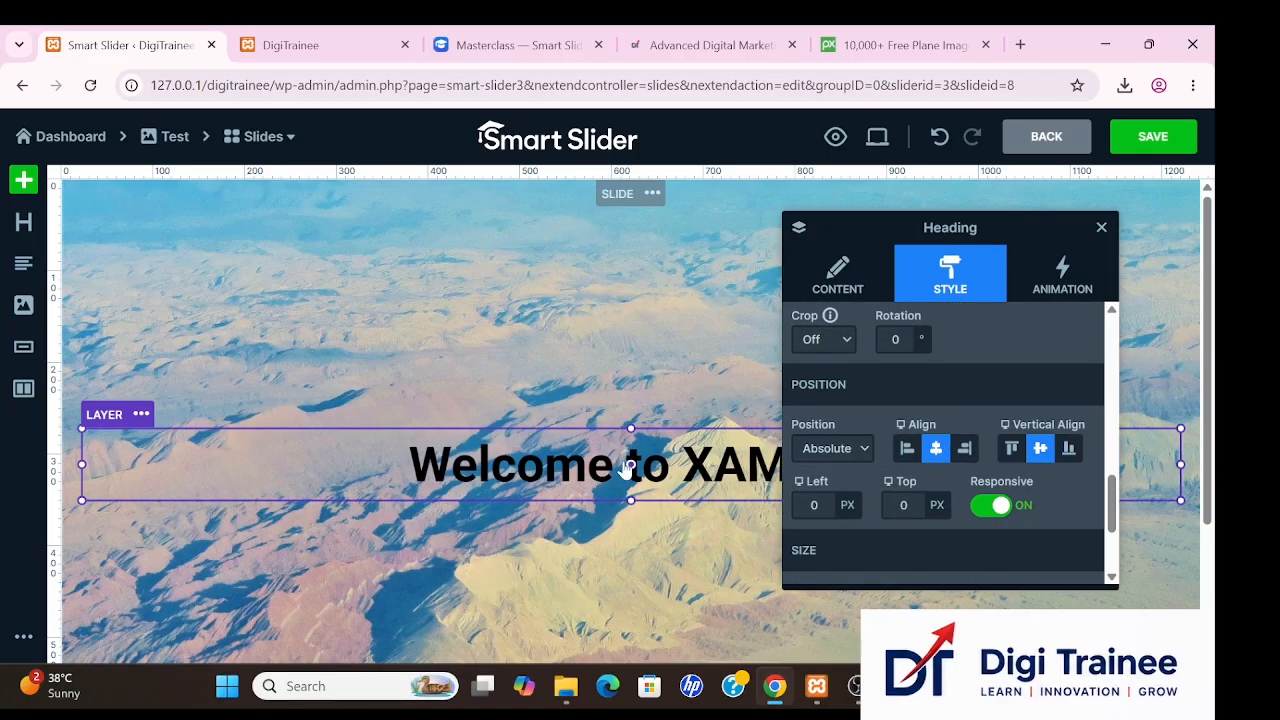
drag(630, 468, 412, 246)
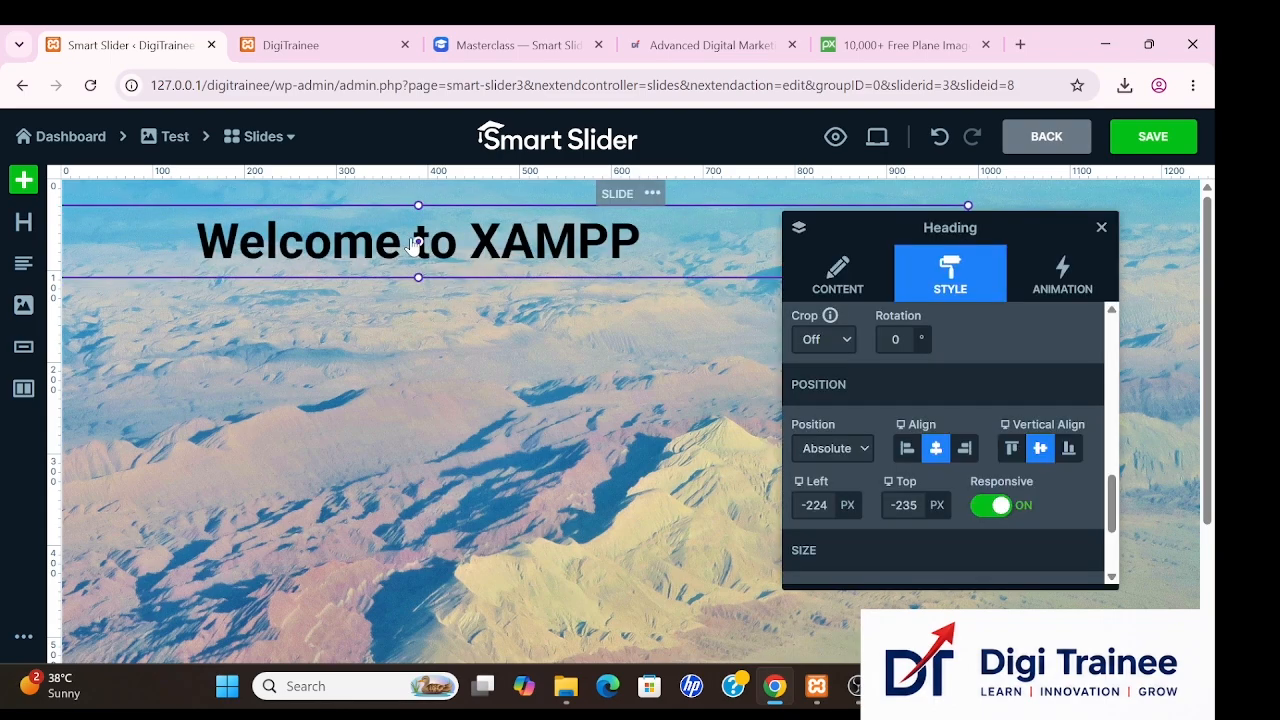
Add a text layer to the slide and clear its placeholder Lorem ipsum text.
click(23, 263)
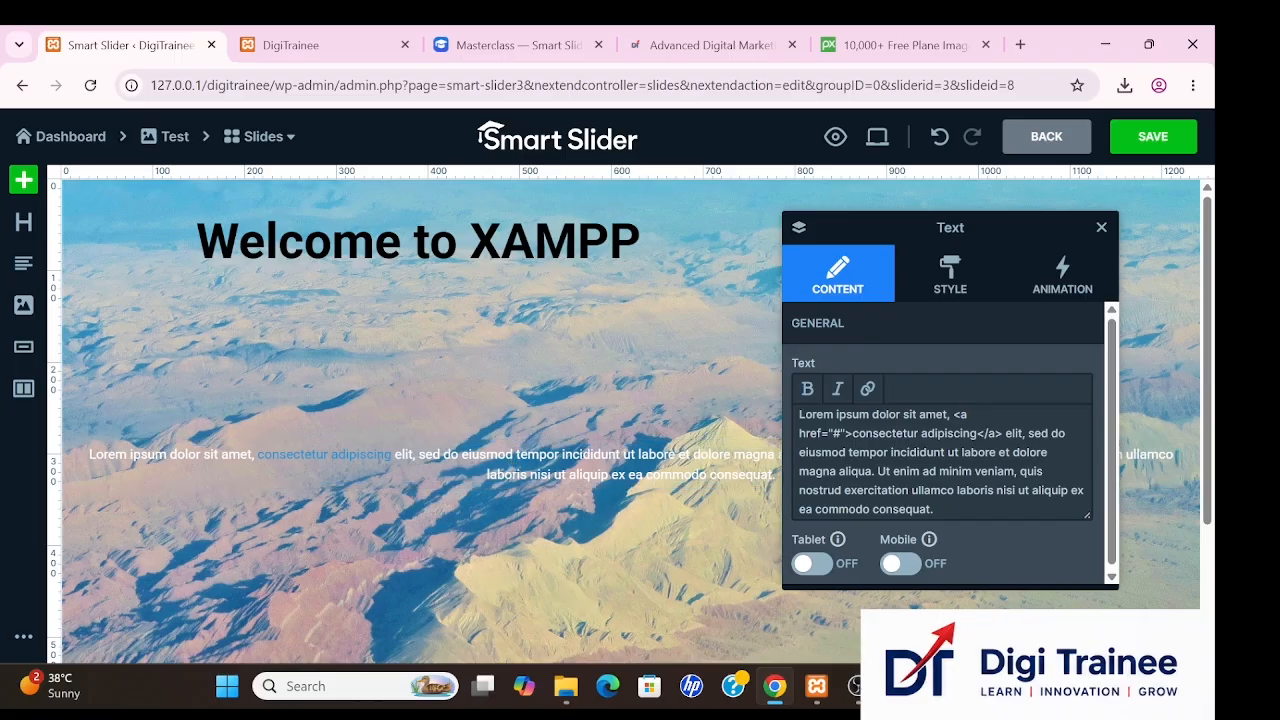
click(893, 471)
key(ctrl+a)
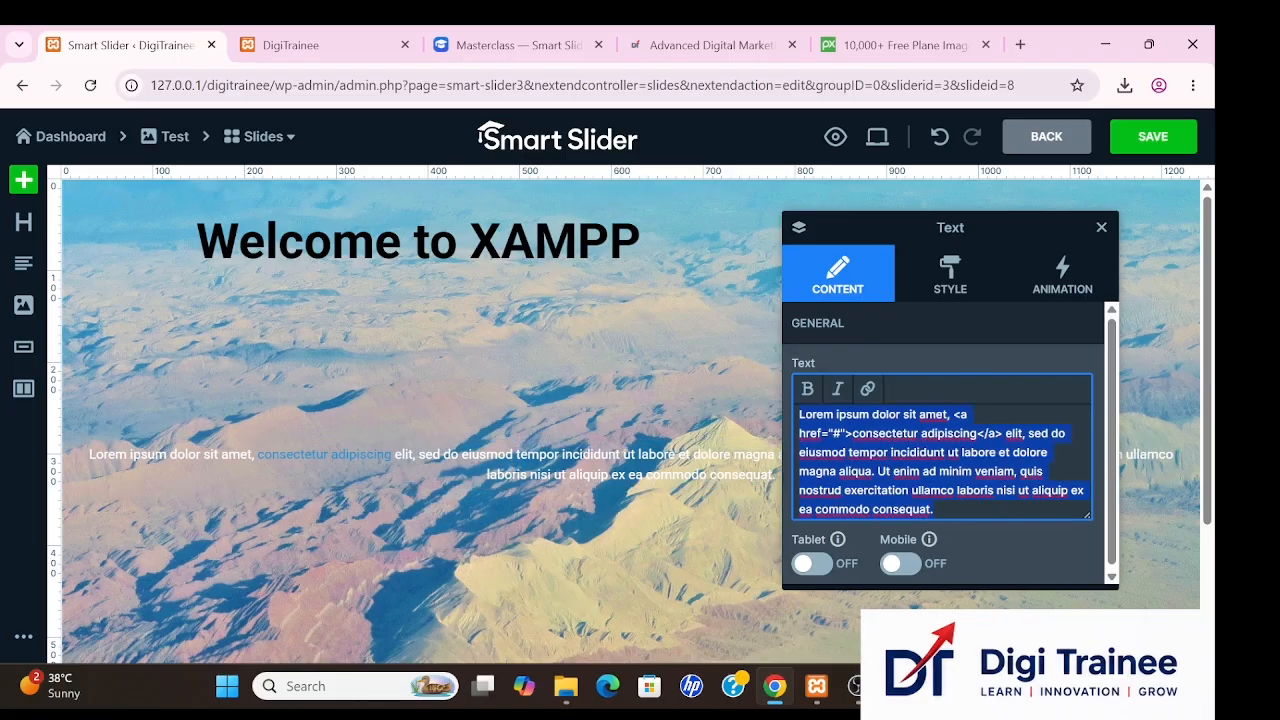
key(BackSpace)
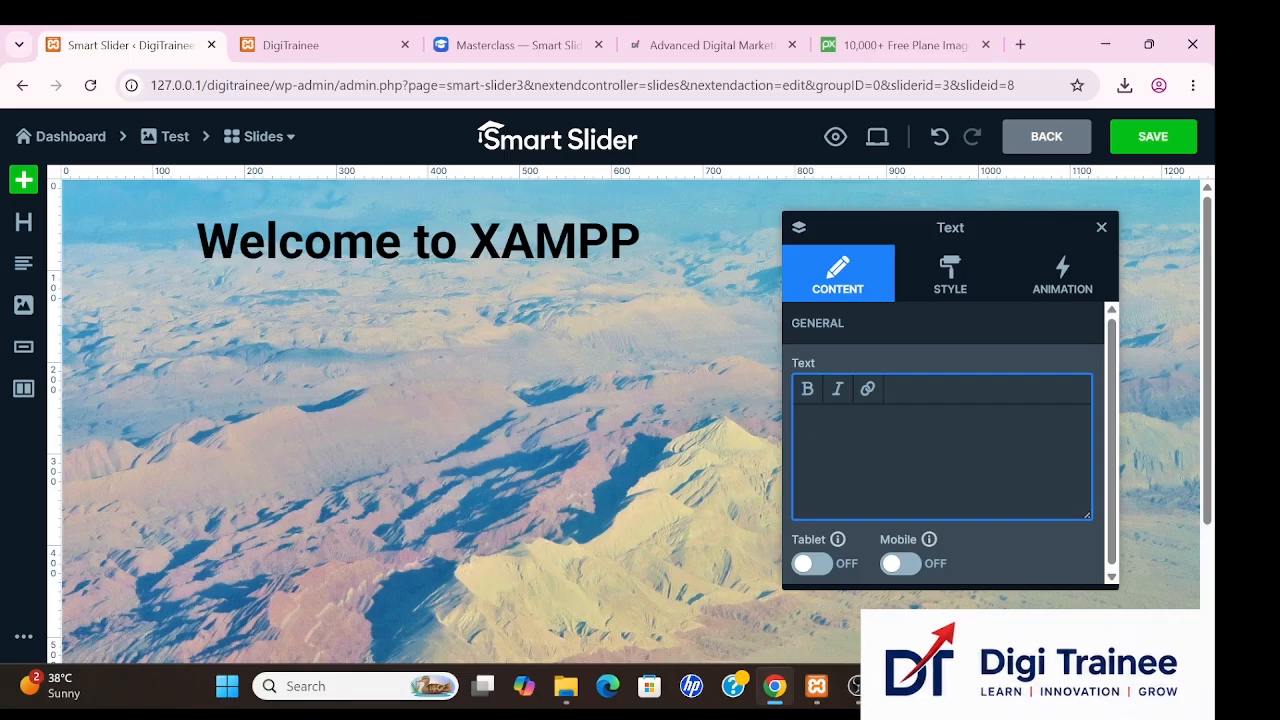
click(903, 42)
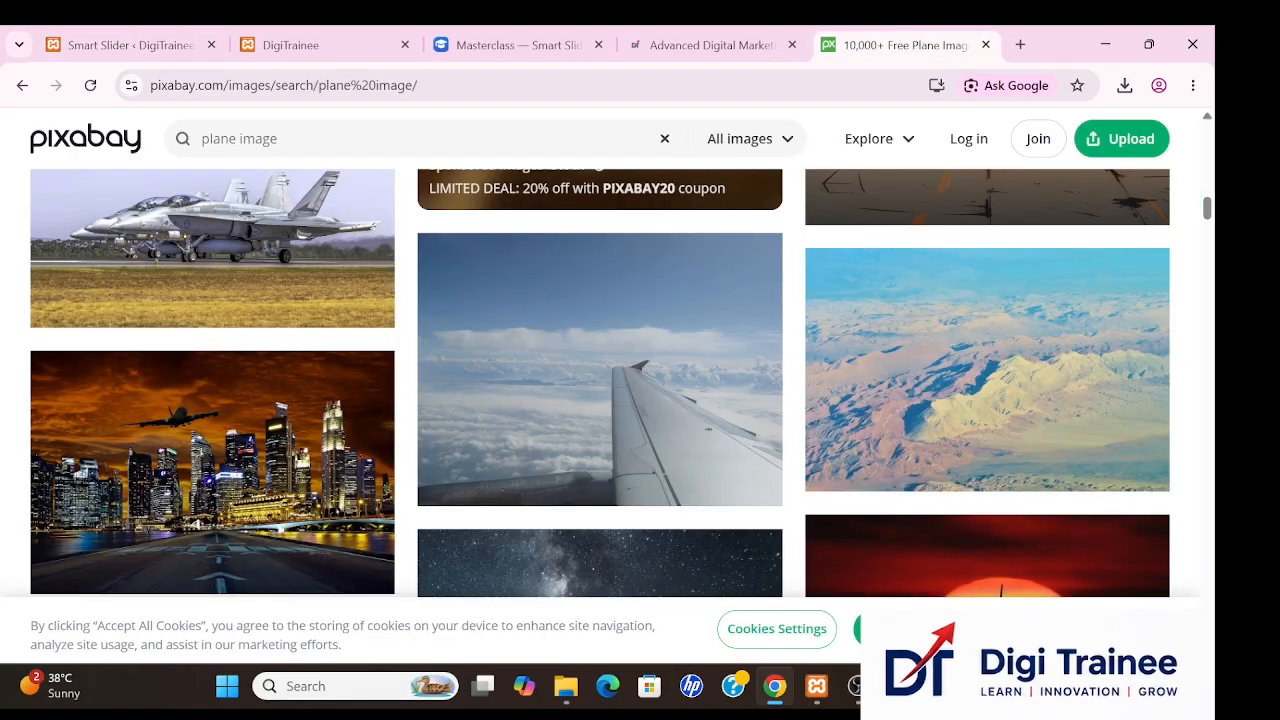
click(545, 85)
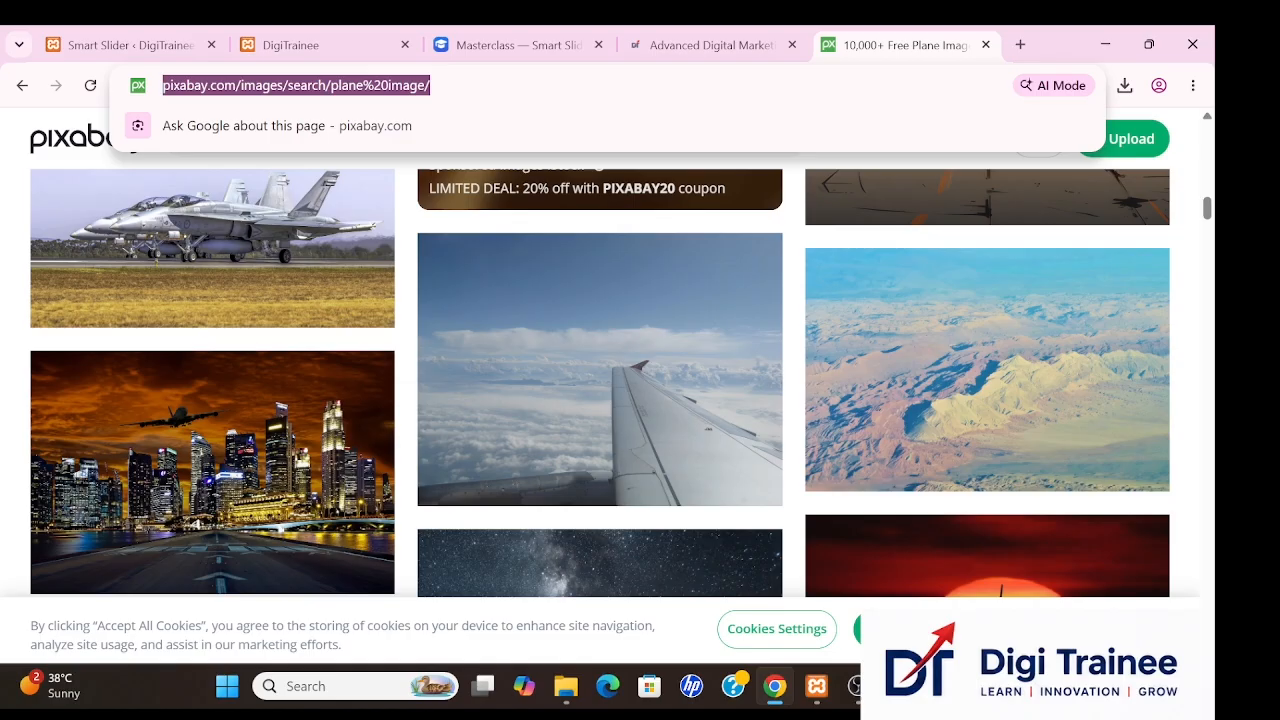
text(A)
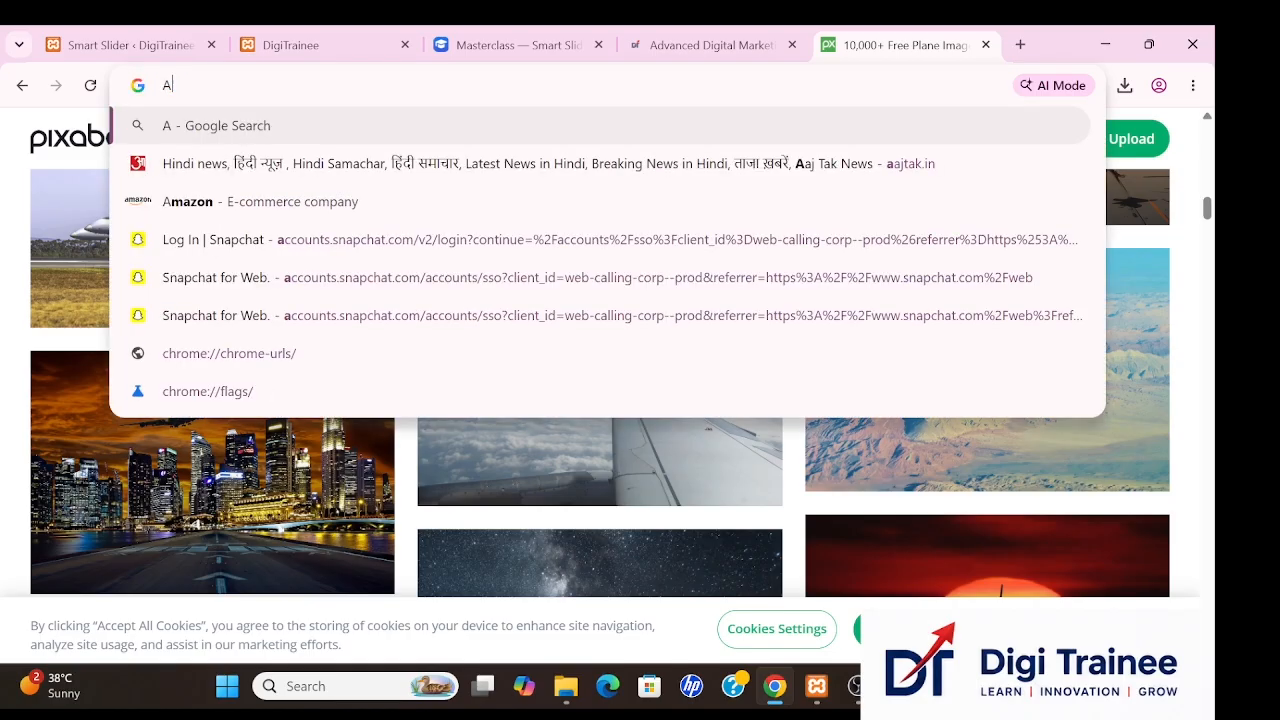
text(Wel)
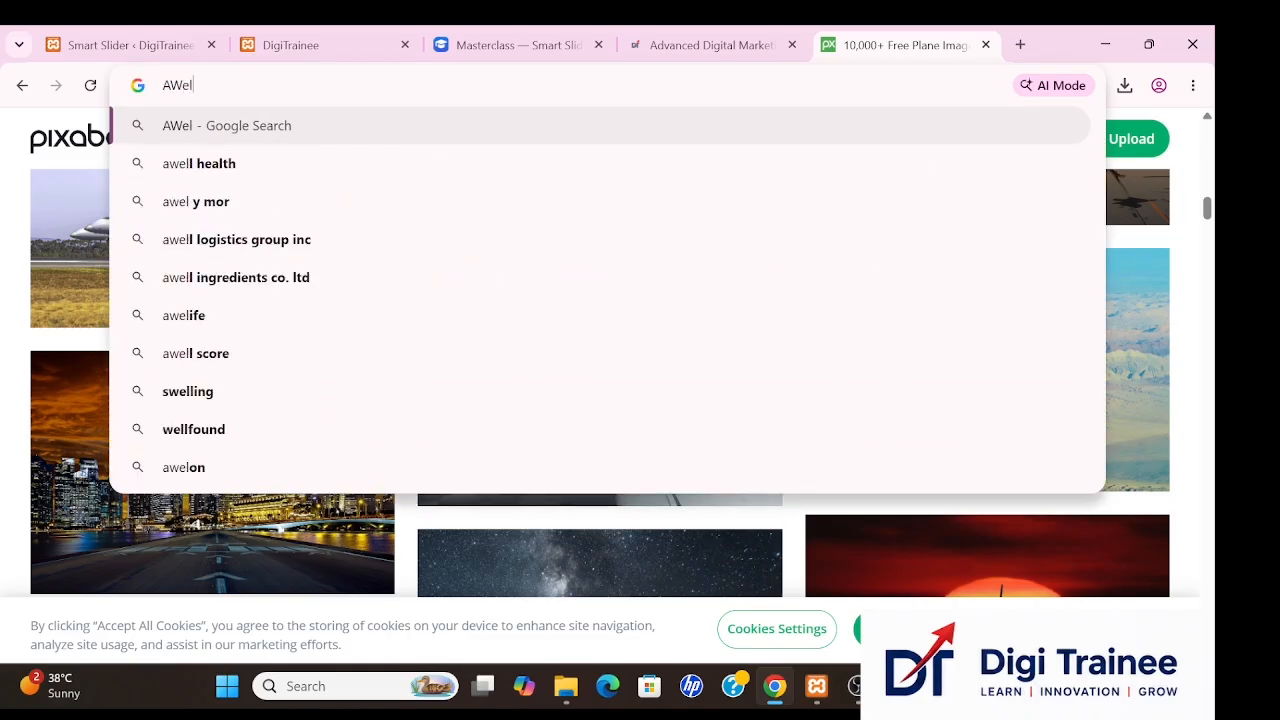
text(come)
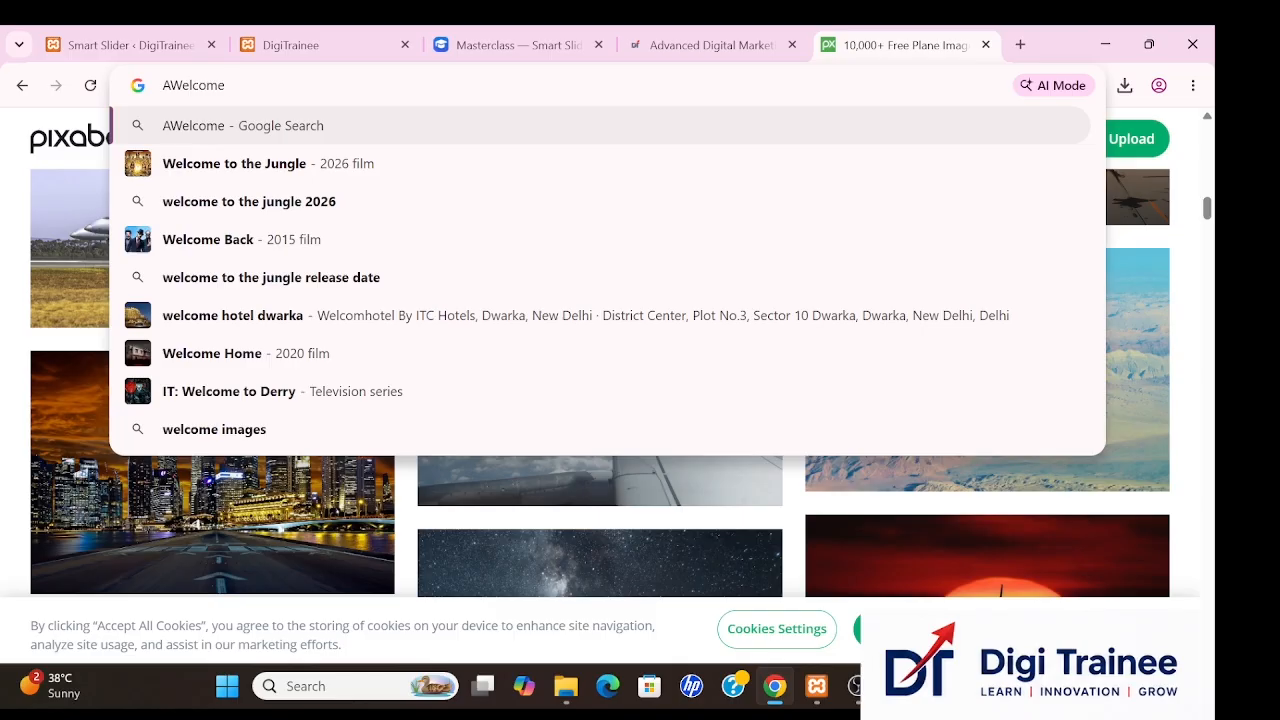
key(BackSpace)
key(BackSpace)
key(BackSpace)
key(BackSpace)
key(BackSpace)
key(BackSpace)
key(BackSpace)
key(BackSpace)
key(BackSpace)
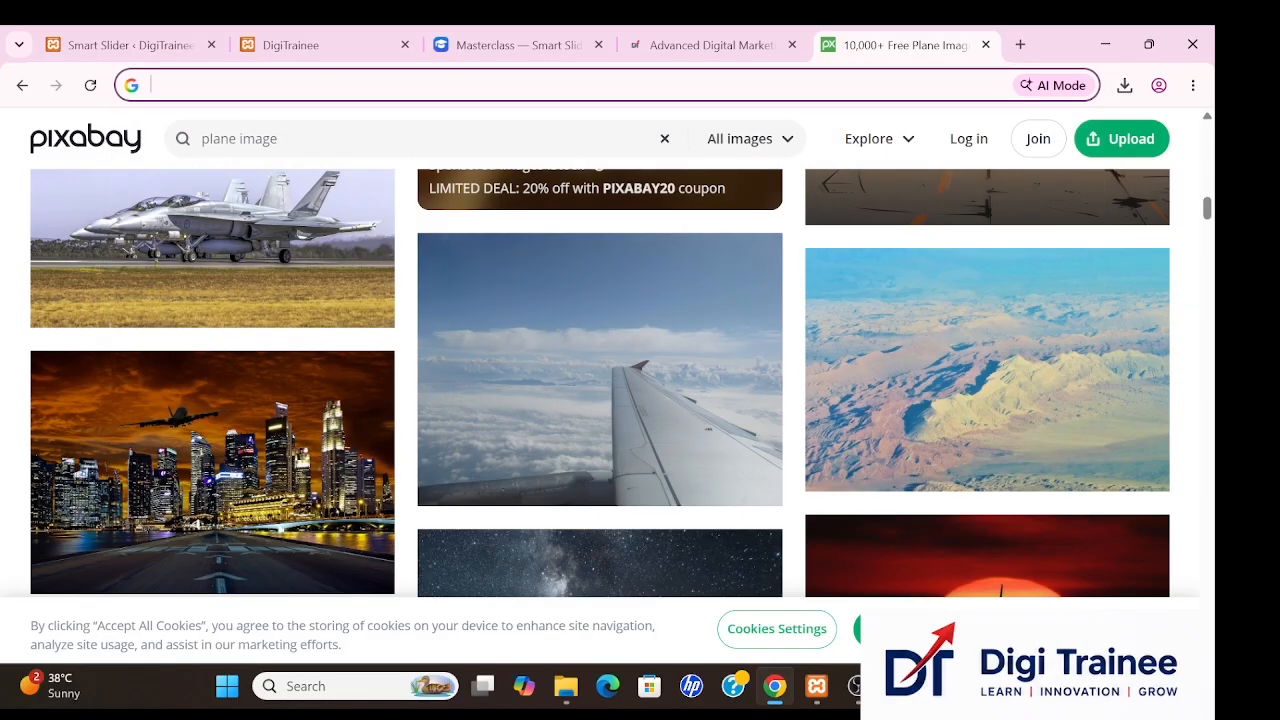
click(327, 35)
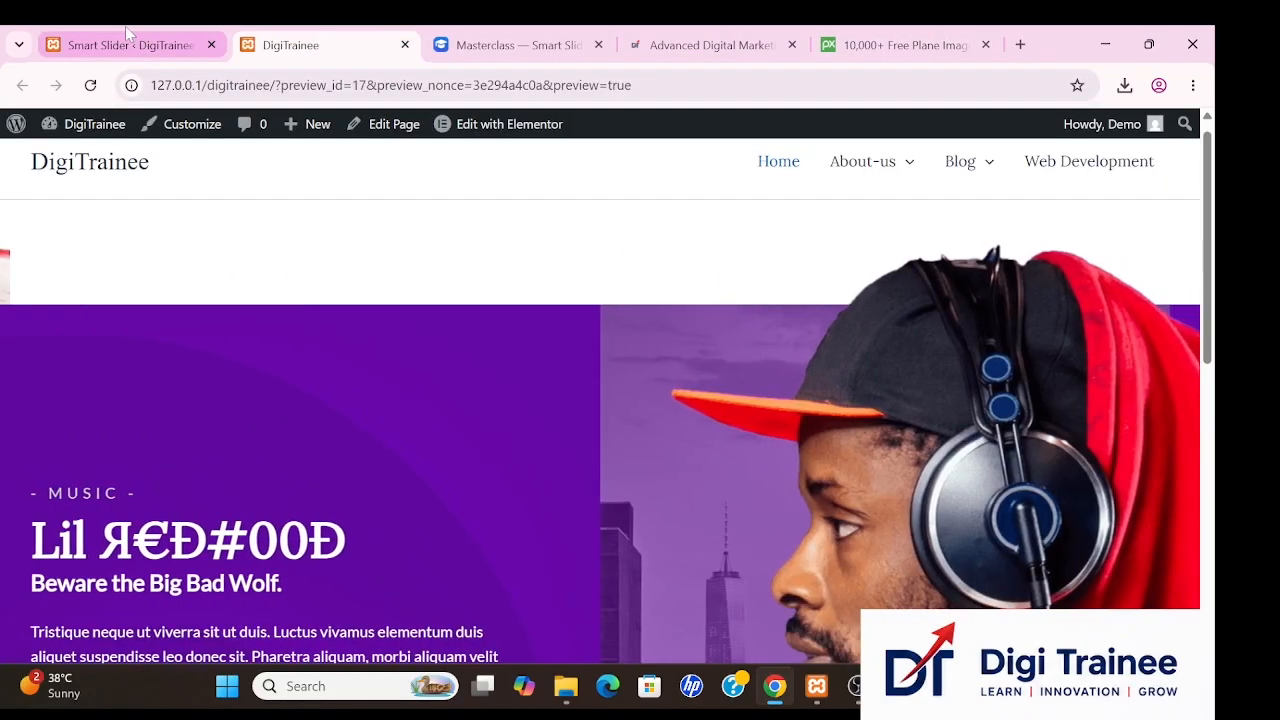
click(127, 33)
Search Google for "what is xampp" in the browser tab showing the Pixabay results.
click(900, 44)
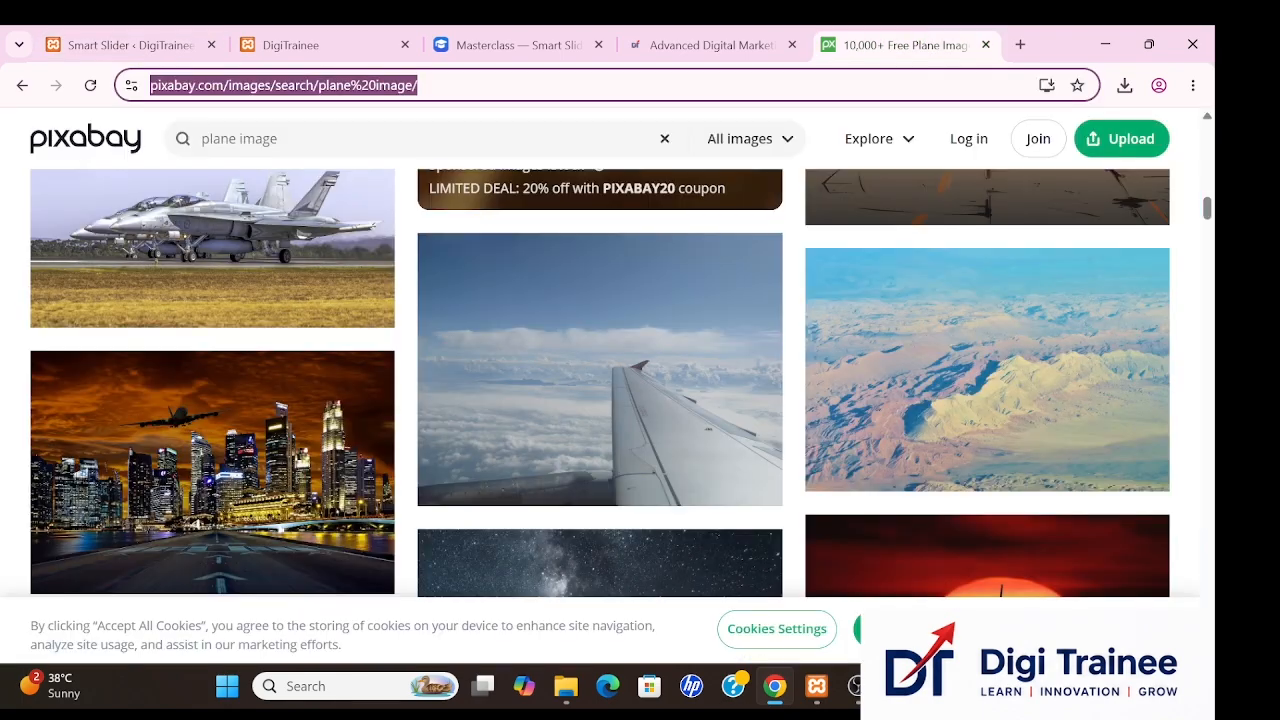
text(what)
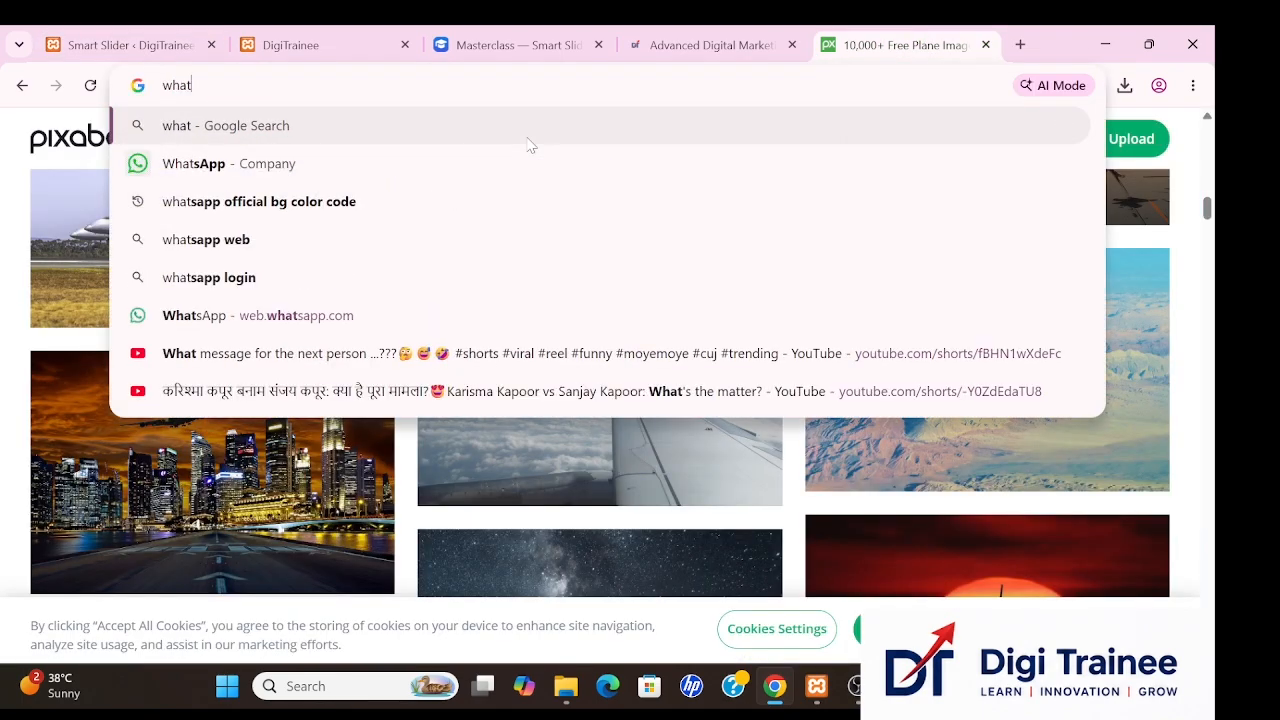
text( is xampp)
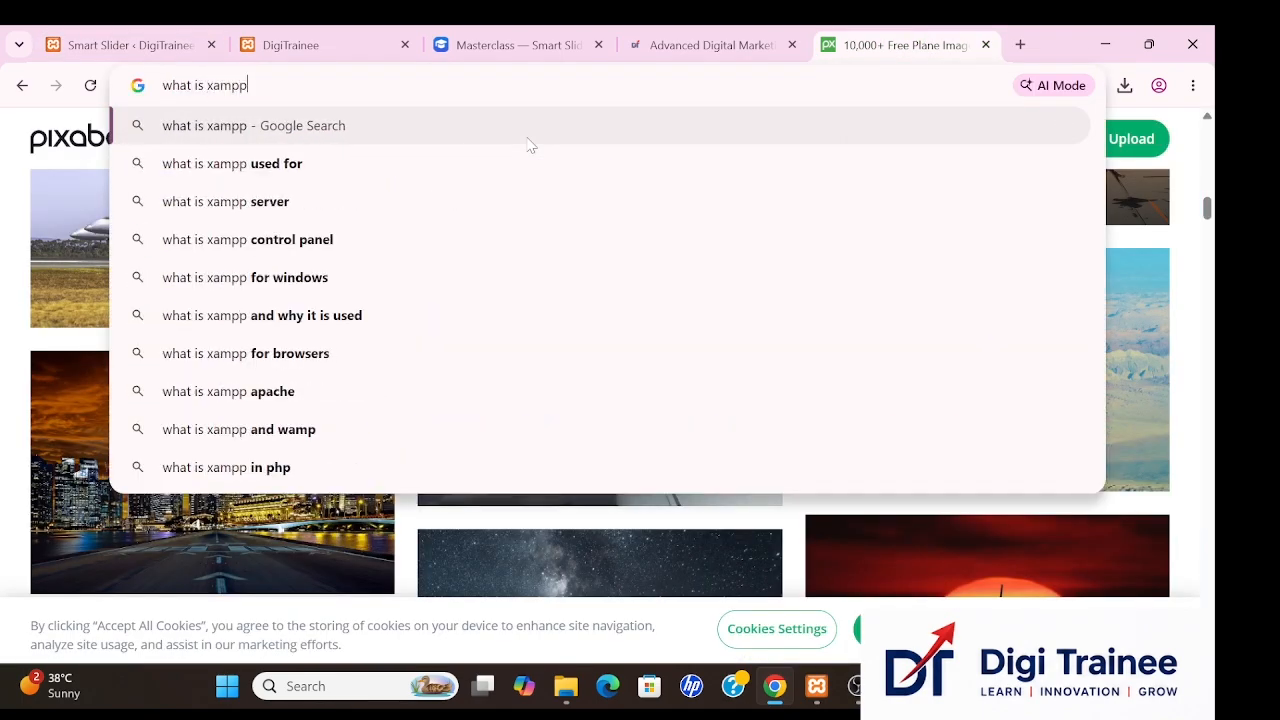
key(Return)
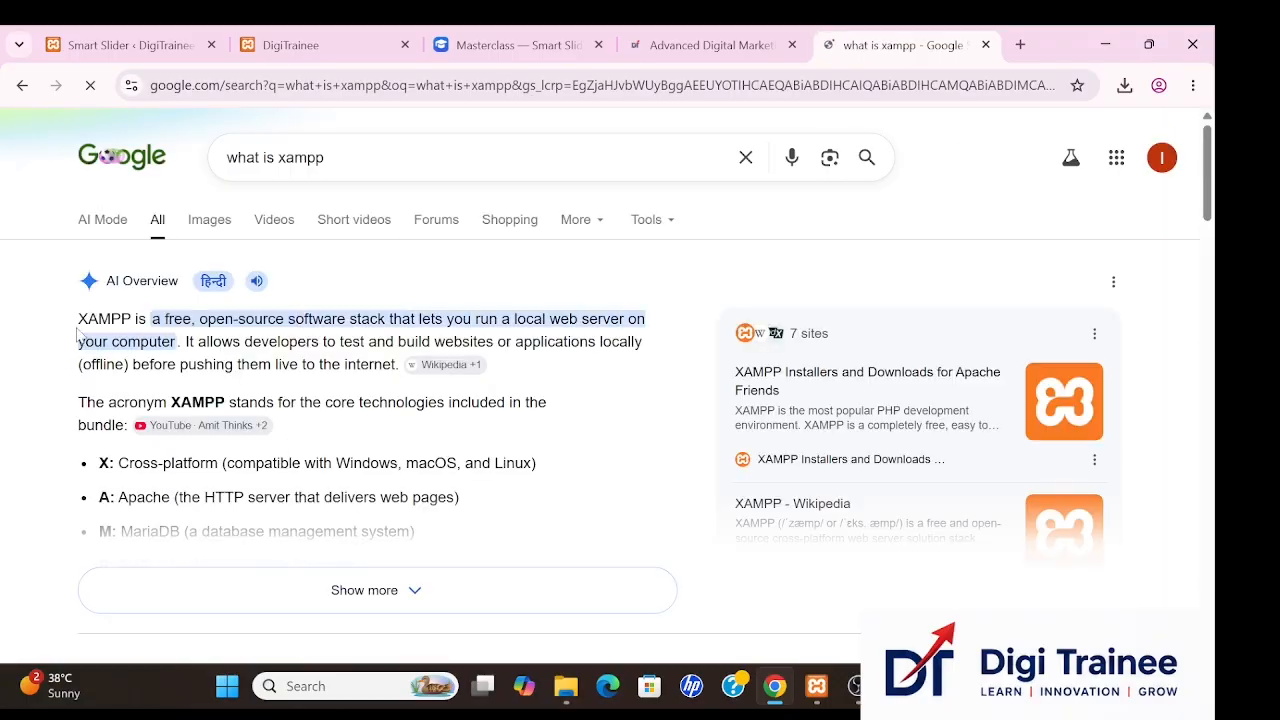
Copy the AI Overview's opening paragraph describing XAMPP and paste it into the slide's empty text layer.
drag(78, 318, 403, 381)
key(ctrl+c)
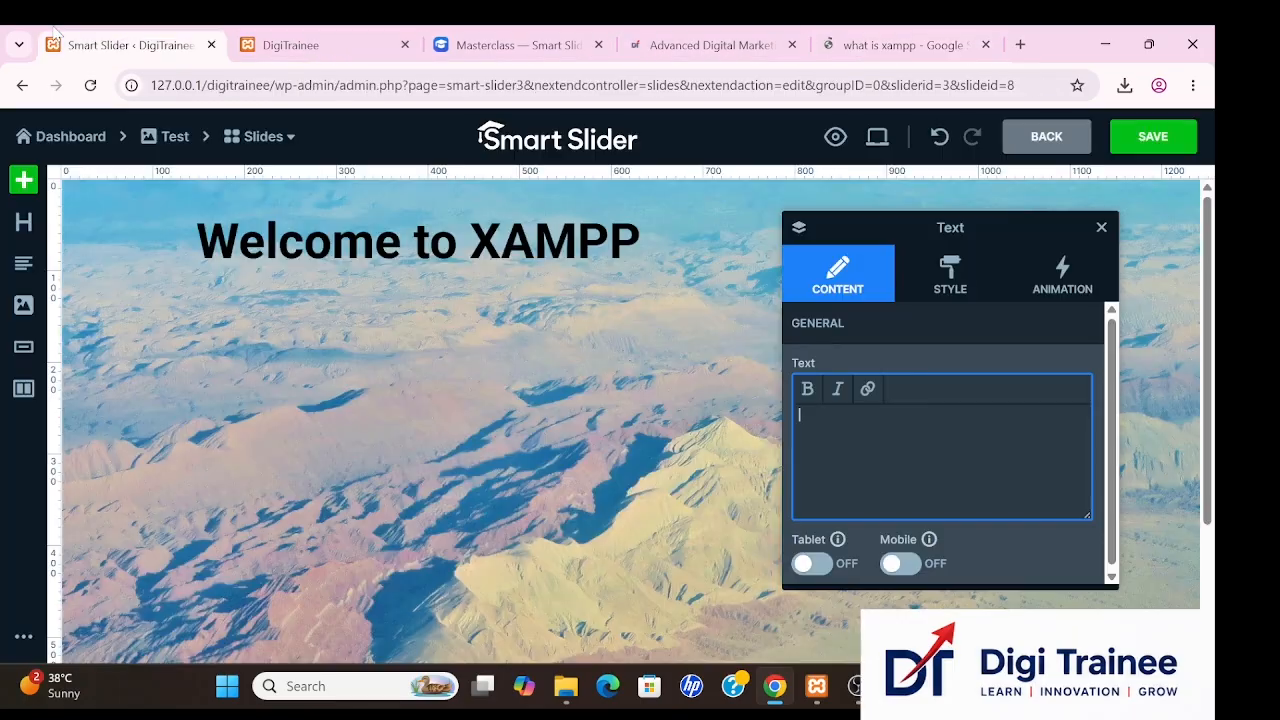
click(125, 45)
key(ctrl+v)
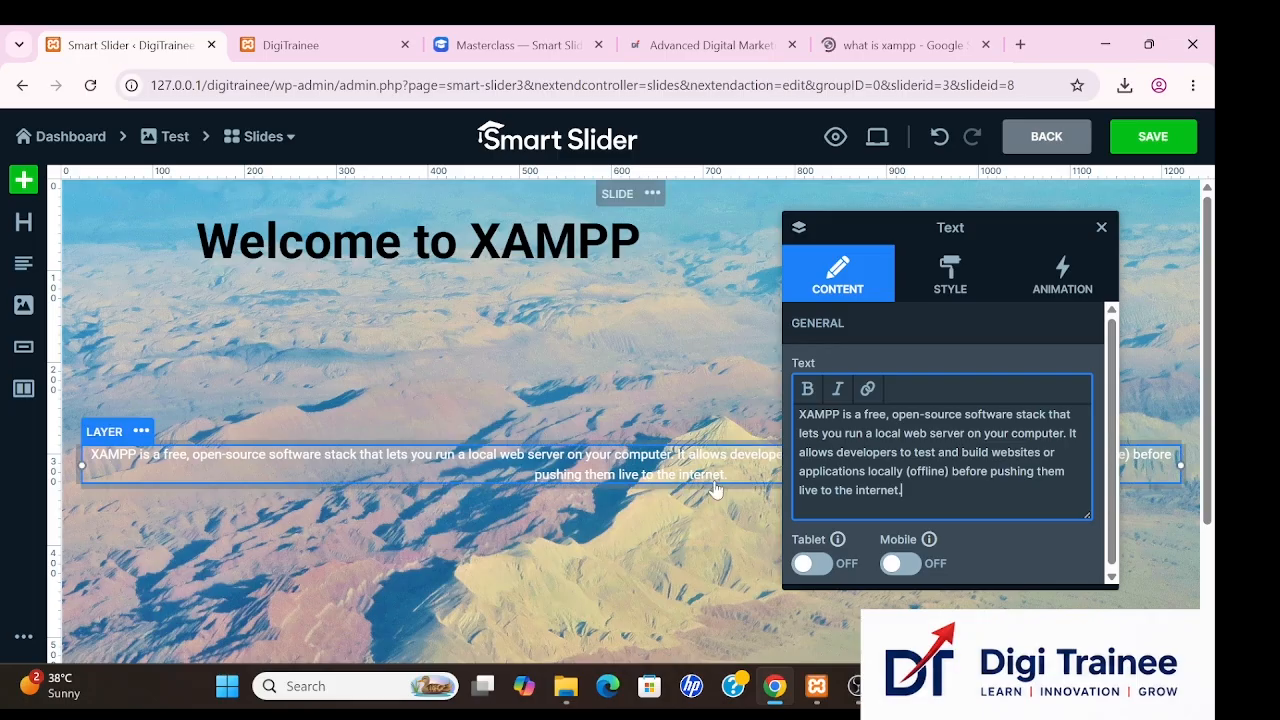
Set the text layer's color to black (000000FF).
click(945, 273)
click(999, 431)
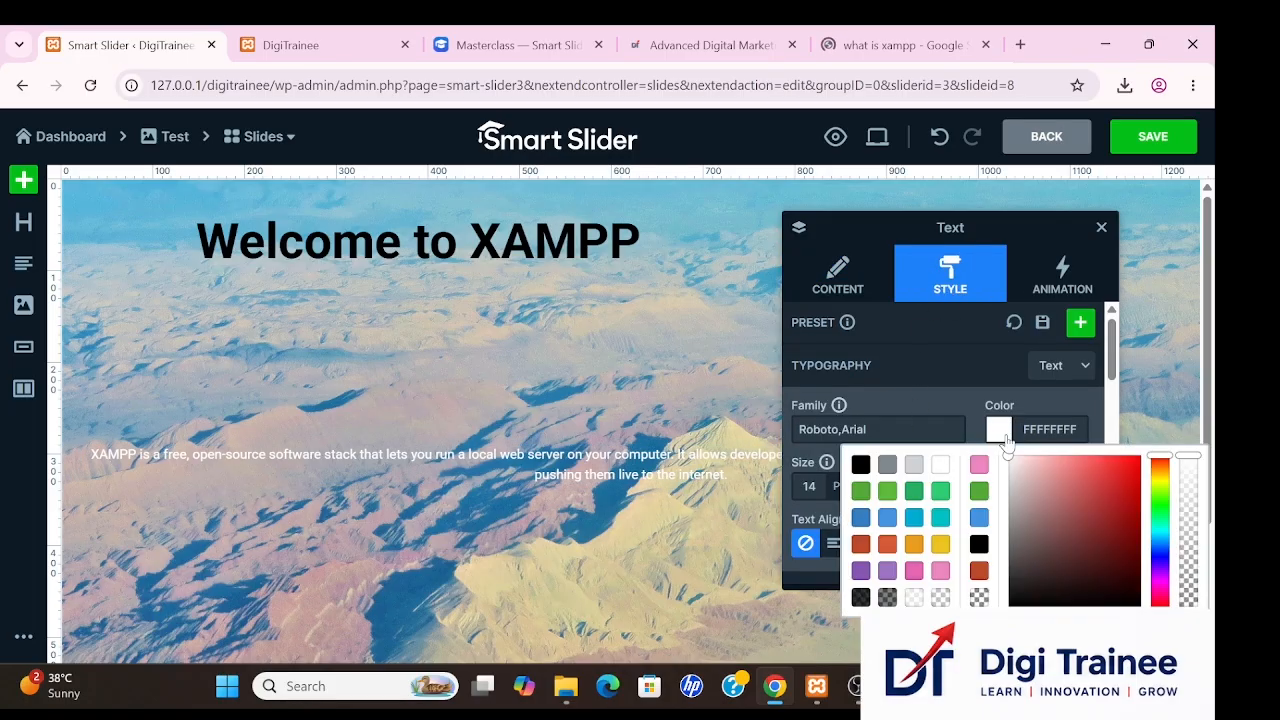
click(864, 467)
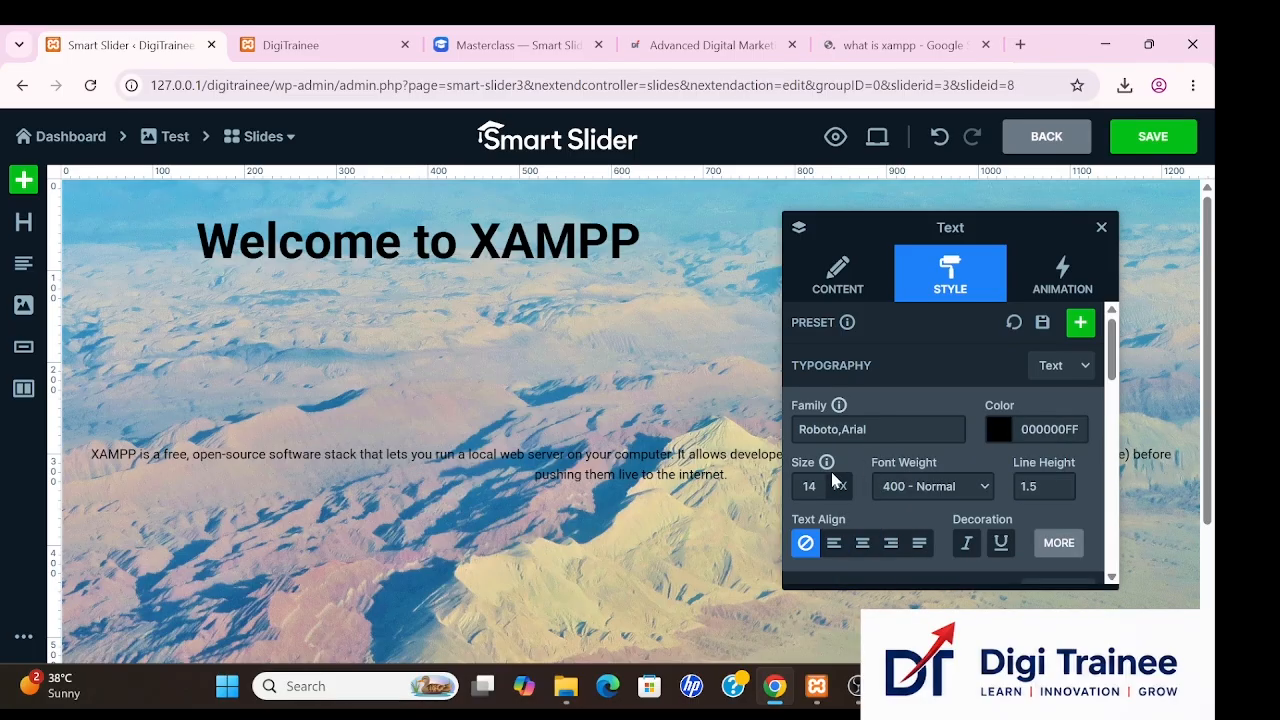
Switch the text layer's position to Absolute and move it below the heading, at about Left -23 px and Top -120 px.
scroll(905, 505, down, 2)
scroll(905, 505, up, 2)
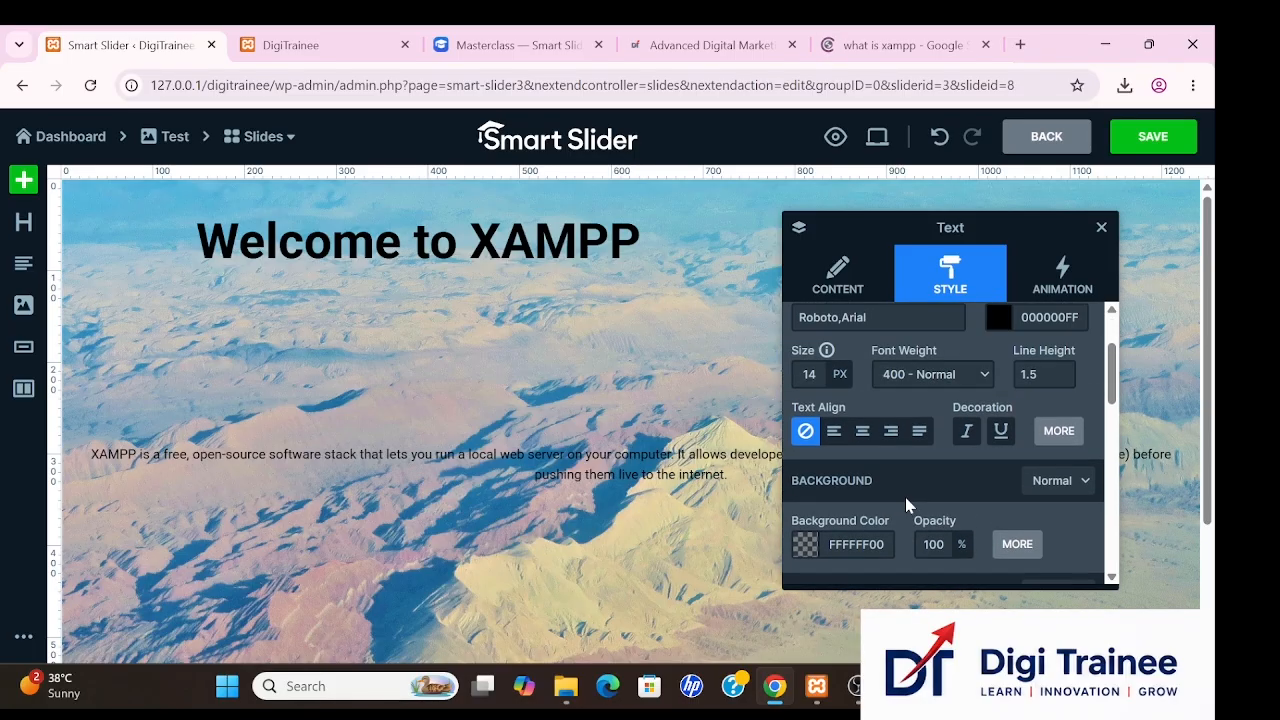
scroll(905, 505, down, 3)
scroll(905, 497, down, 5)
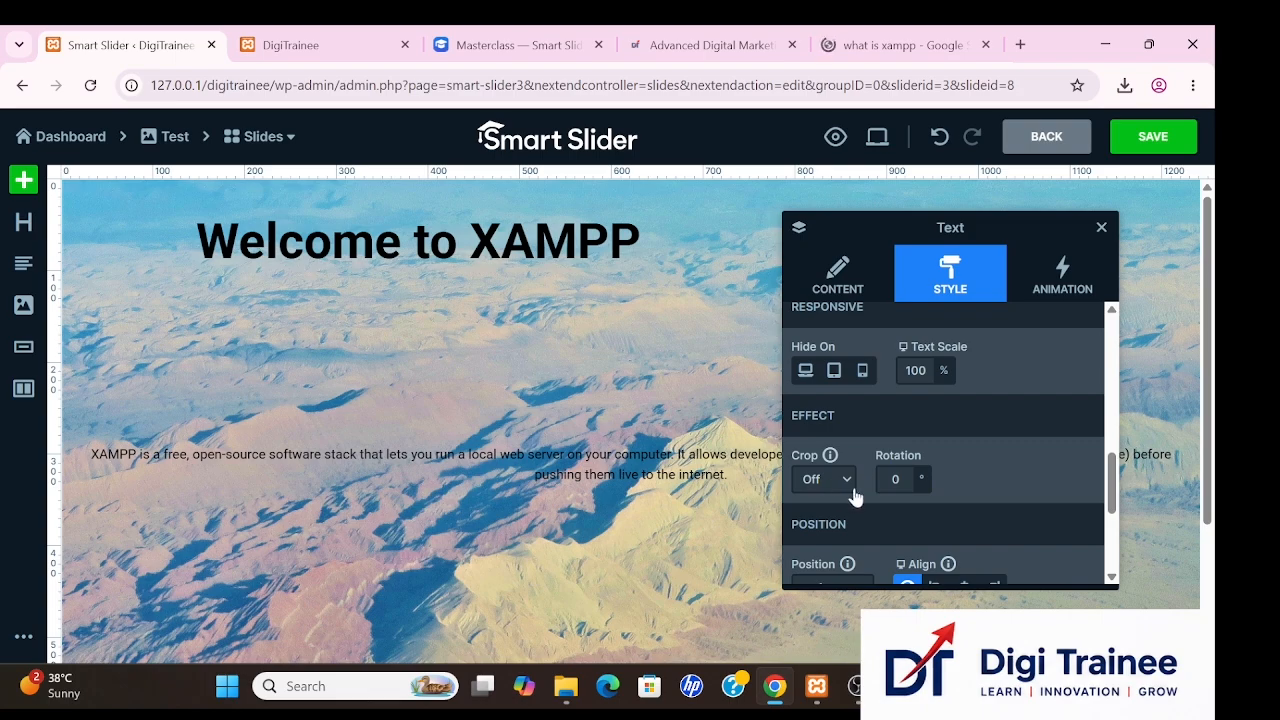
scroll(850, 495, down, 1)
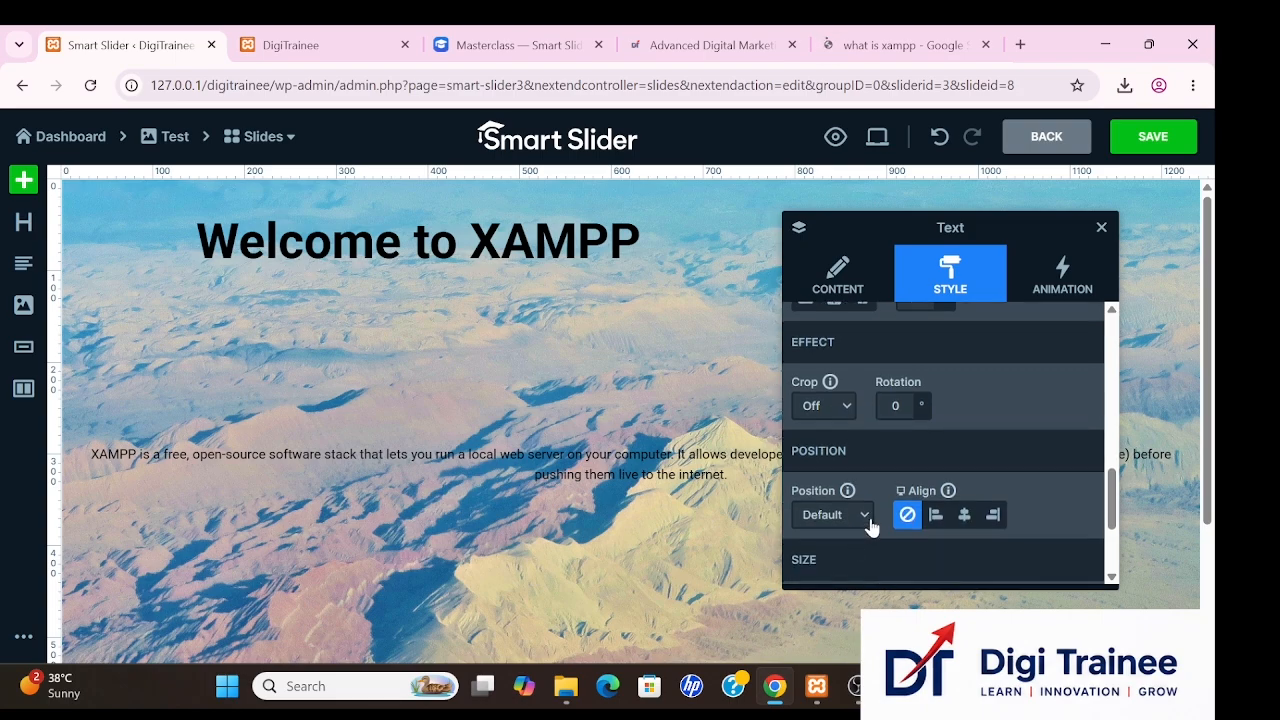
click(851, 518)
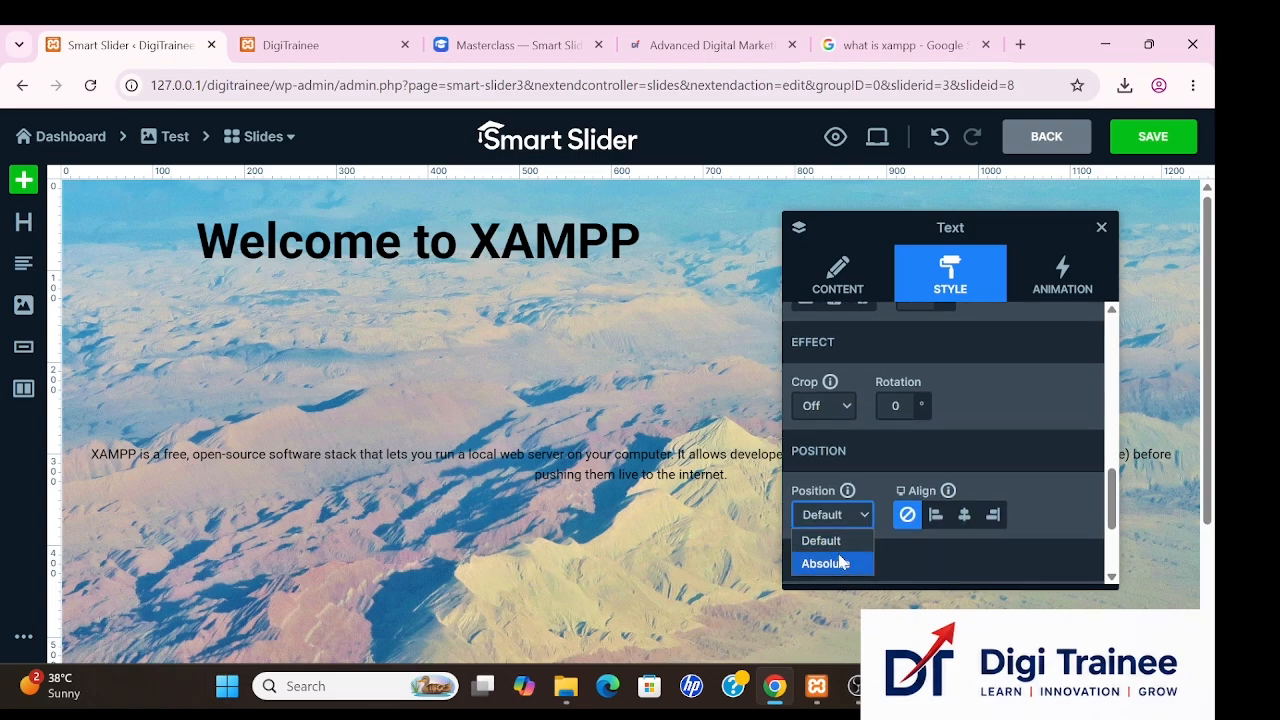
click(843, 565)
drag(583, 470, 561, 355)
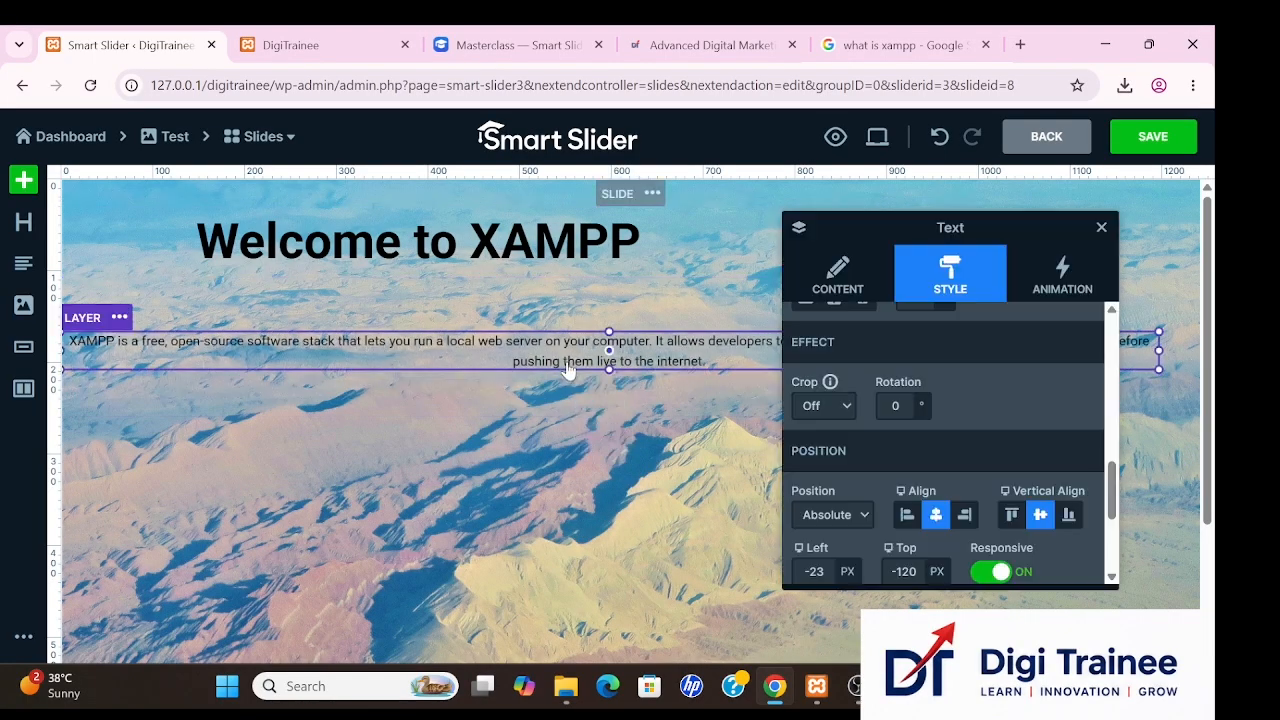
Narrow the XAMPP description layer by pulling its right edge inward.
click(1171, 362)
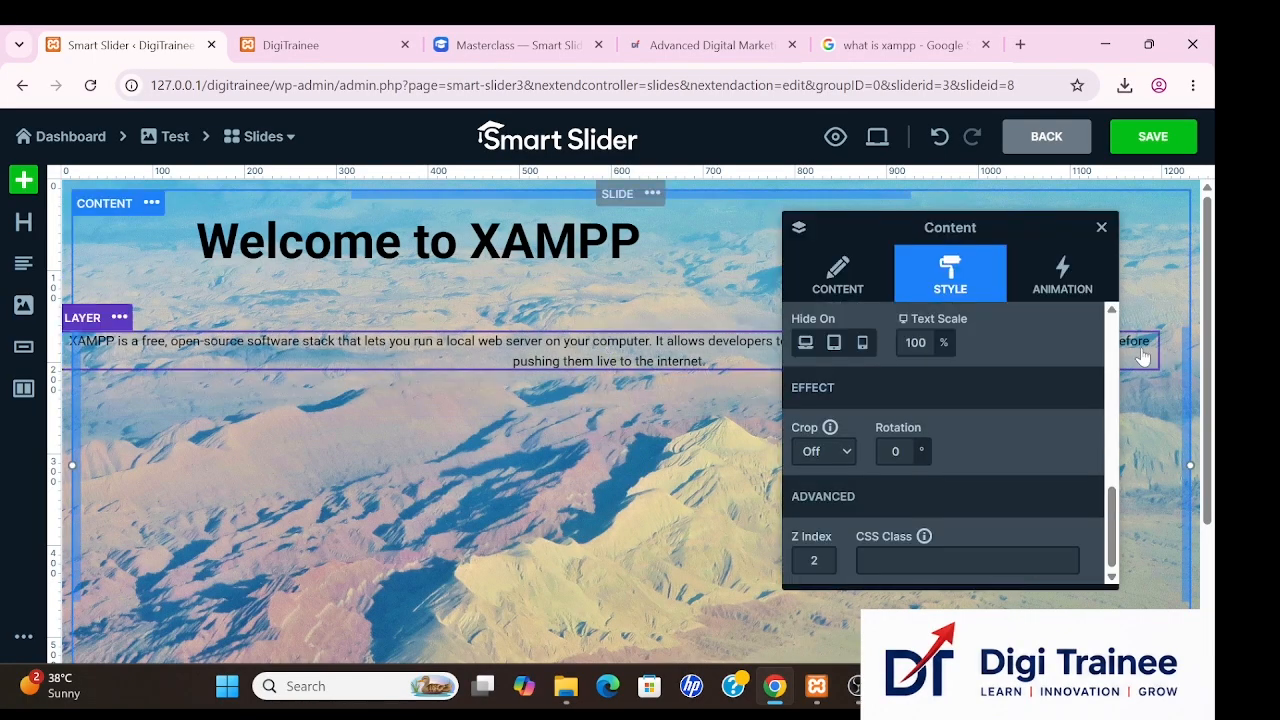
click(1139, 358)
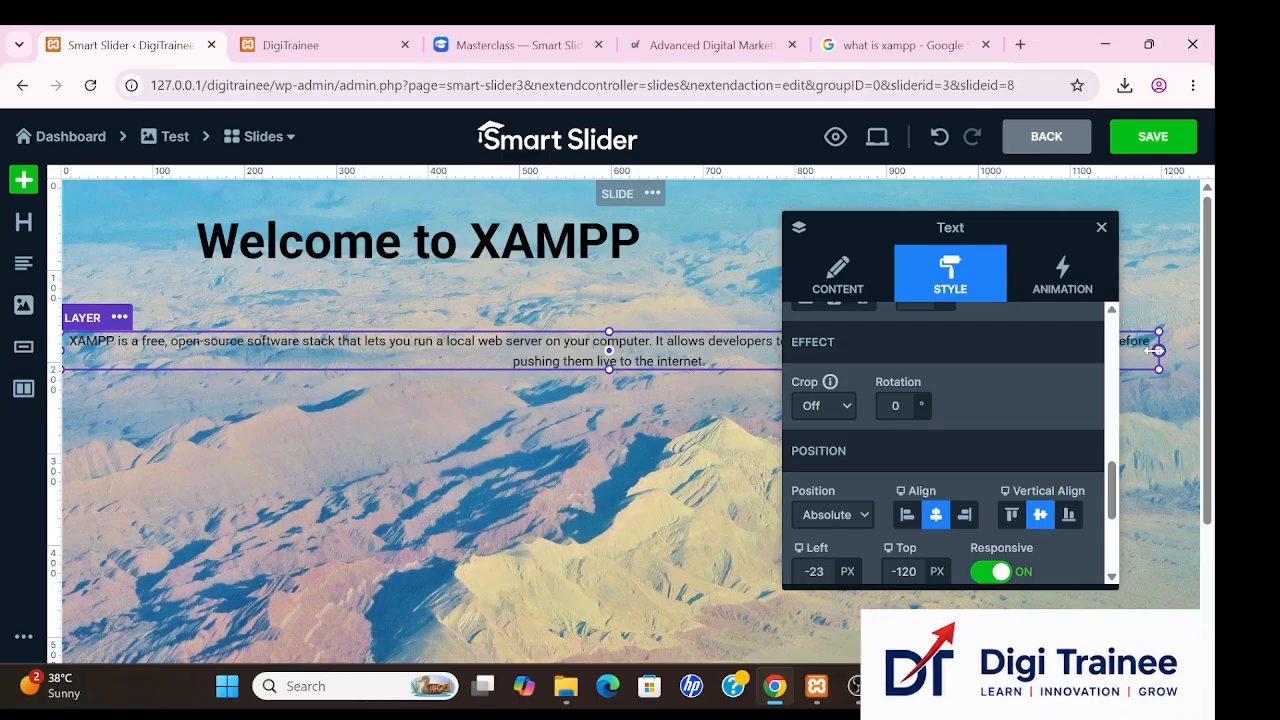
drag(1157, 350, 905, 345)
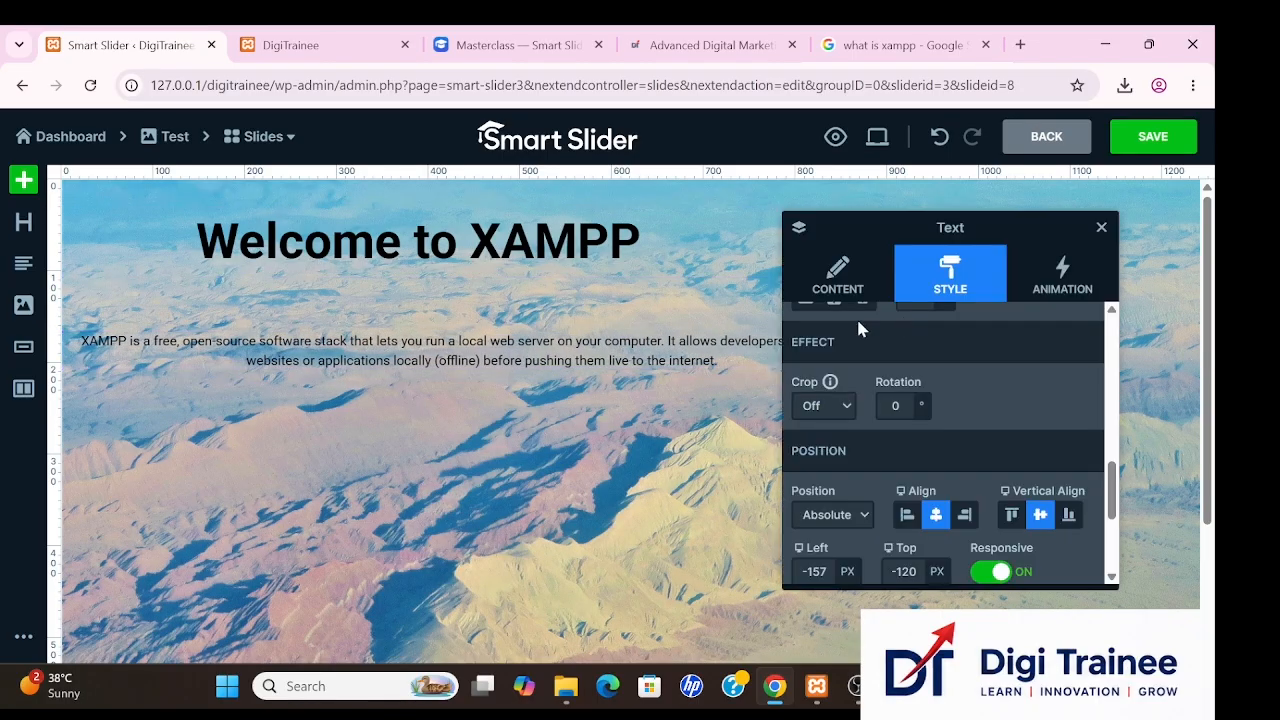
Move the description to about Left -130 px and Top 42 px, and lower the heading to just above it.
drag(530, 350, 558, 511)
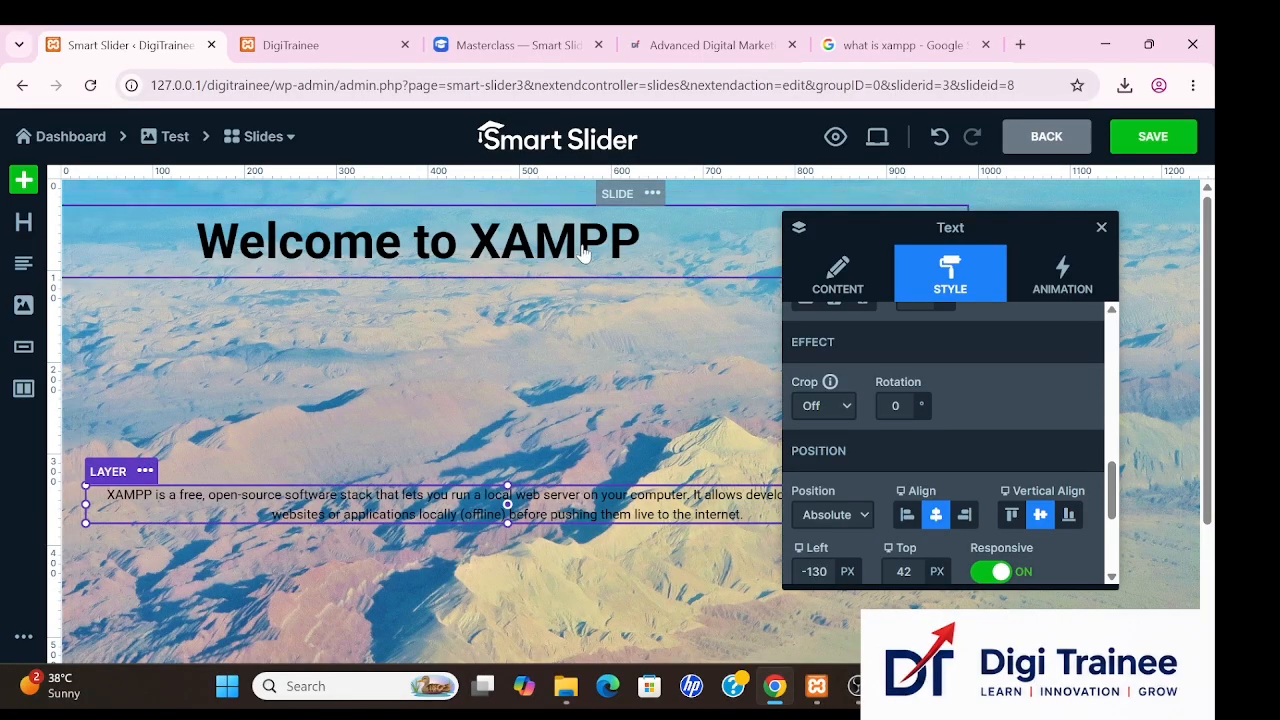
drag(583, 252, 577, 416)
click(555, 312)
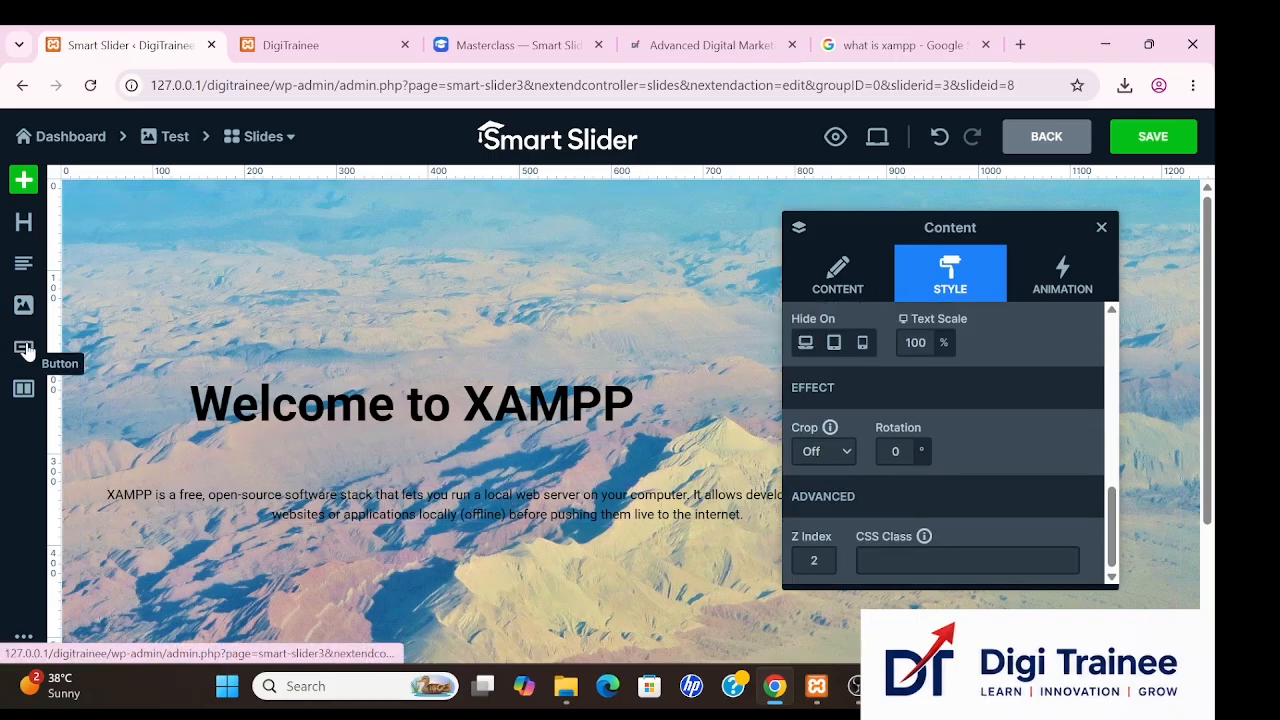
Add a button layer over the slide between the heading and the description, and set its label to "Click Here".
drag(27, 351, 627, 453)
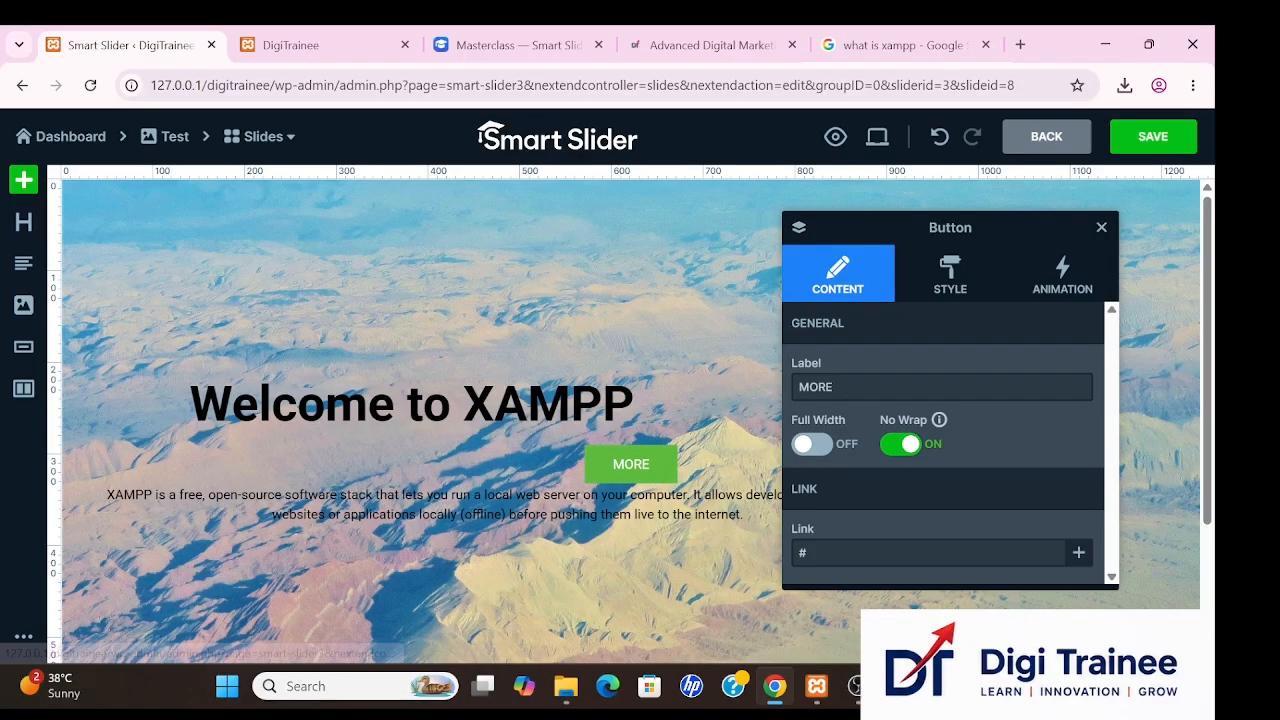
click(843, 387)
key(ctrl+a)
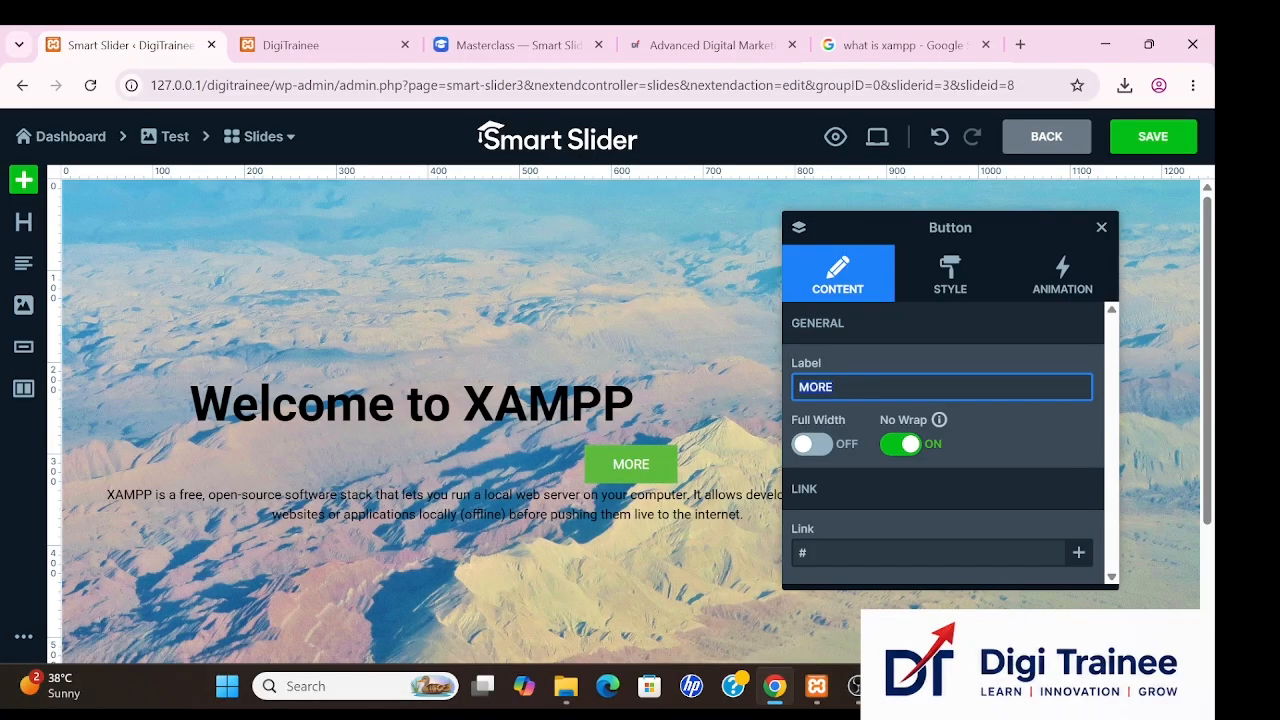
text(Cli)
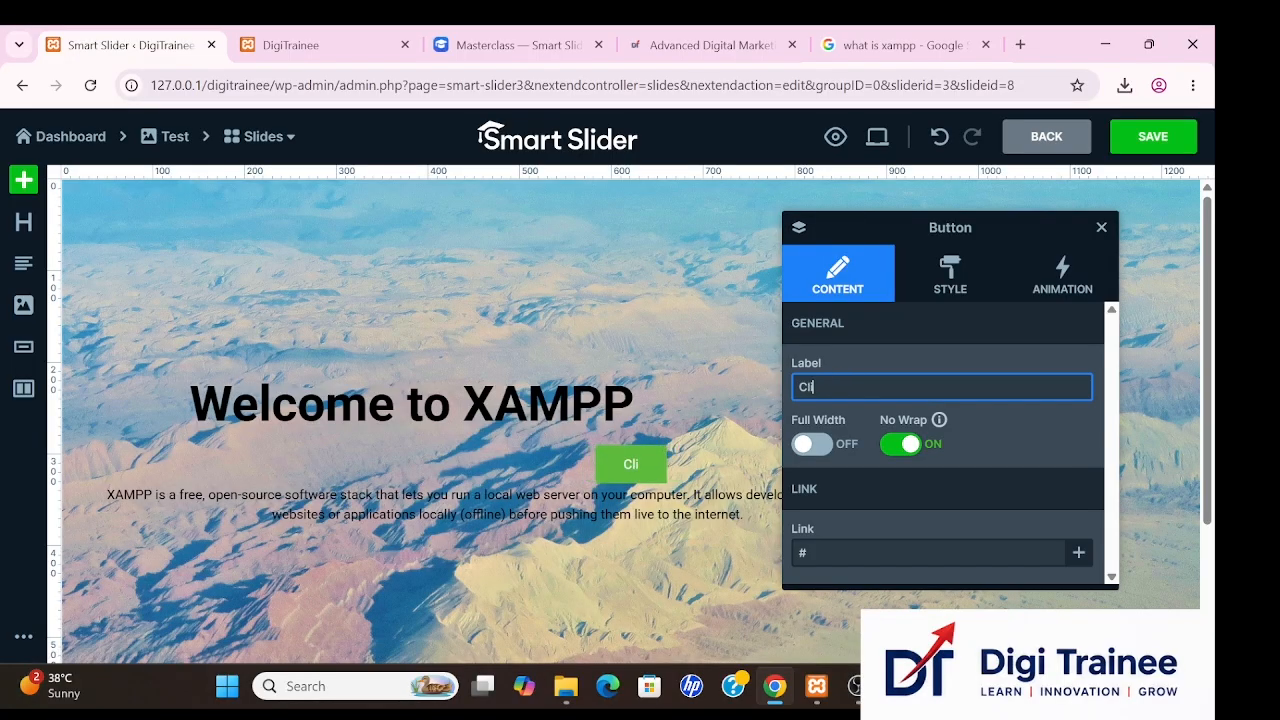
text(ck Here)
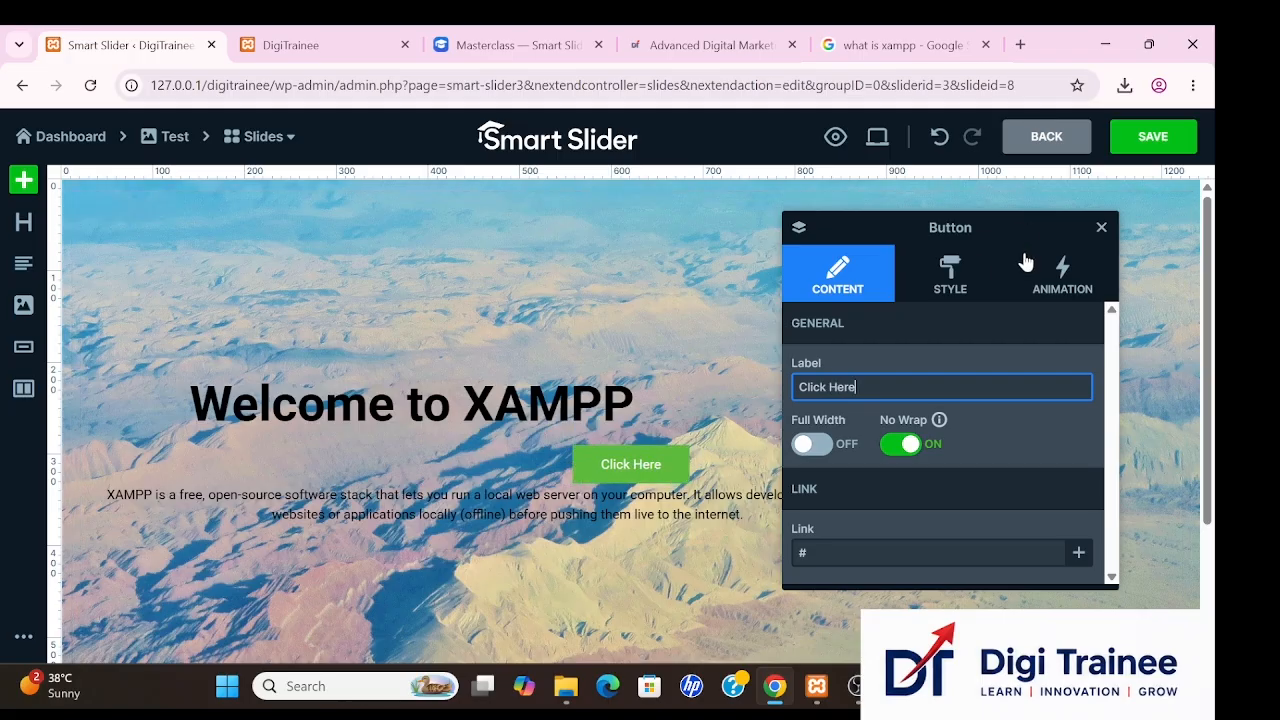
Switch the button's position to Absolute and move it below the XAMPP description, at about Left 82 px and Top 99 px.
click(960, 276)
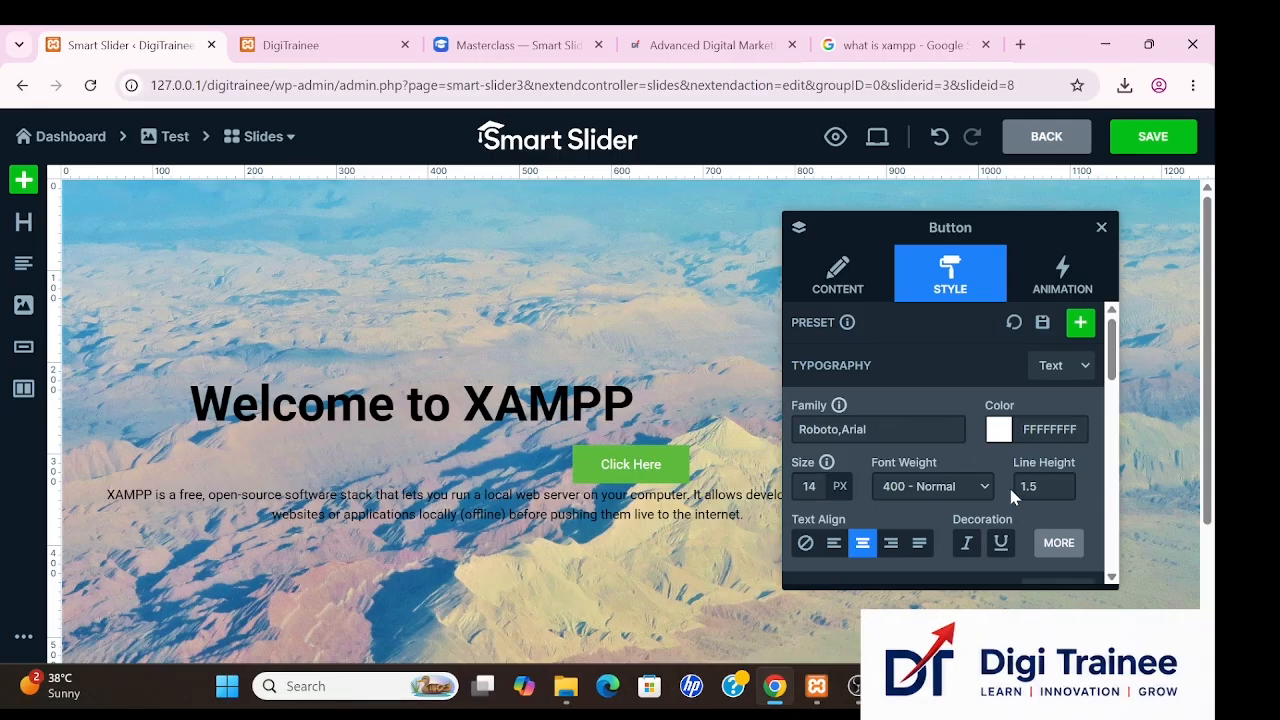
scroll(1008, 484, down, 5)
scroll(958, 466, down, 5)
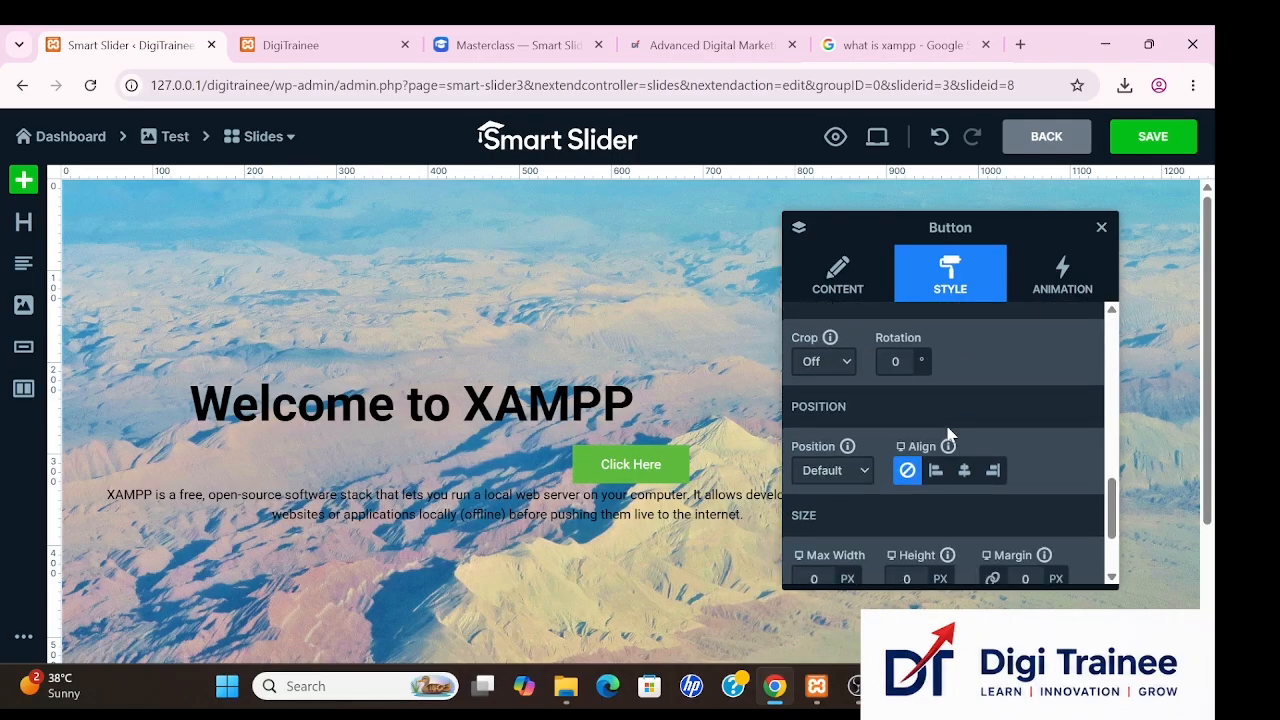
click(866, 474)
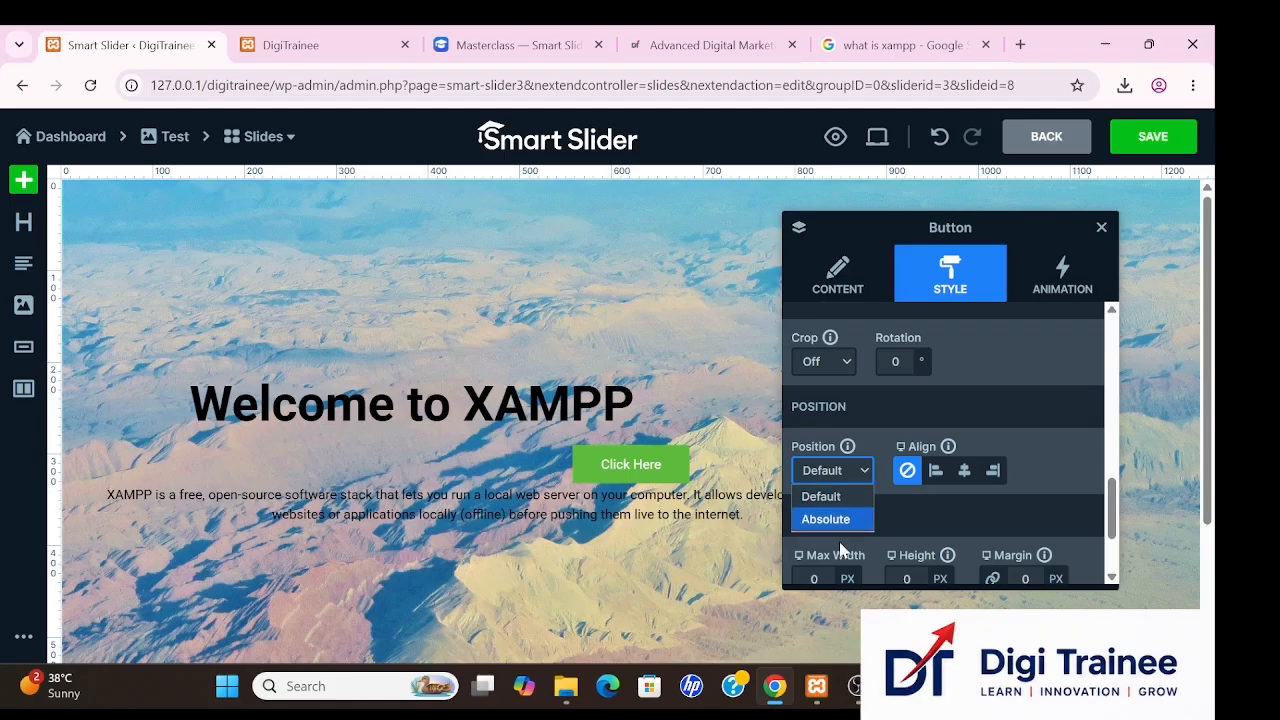
click(838, 519)
drag(640, 458, 718, 552)
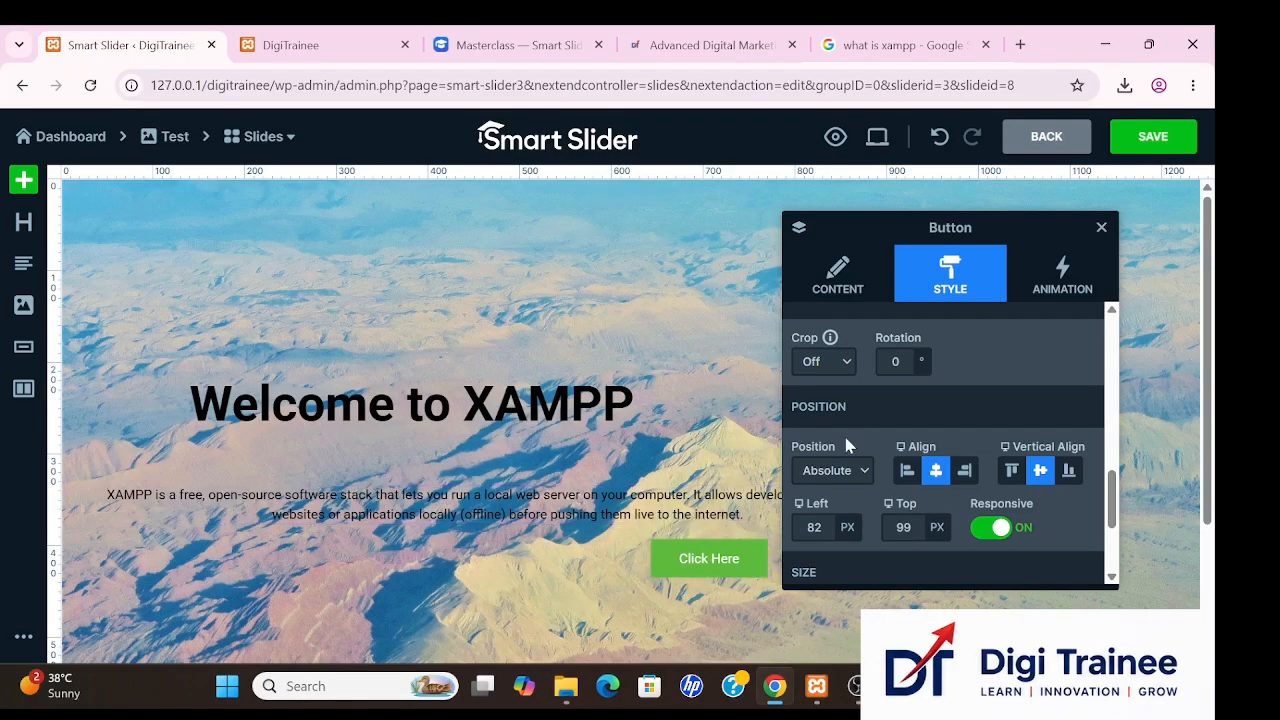
Look through the button's typography, background, border, spacing and responsive style settings.
scroll(864, 440, up, 3)
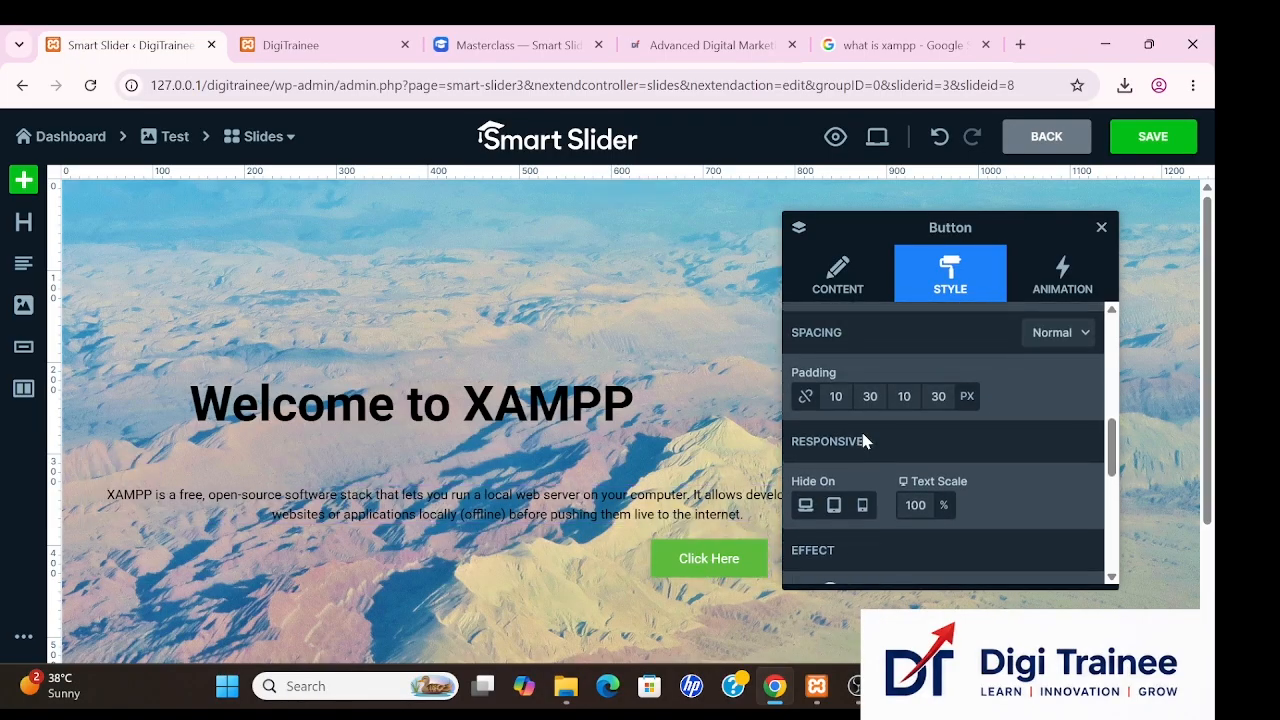
scroll(864, 440, up, 5)
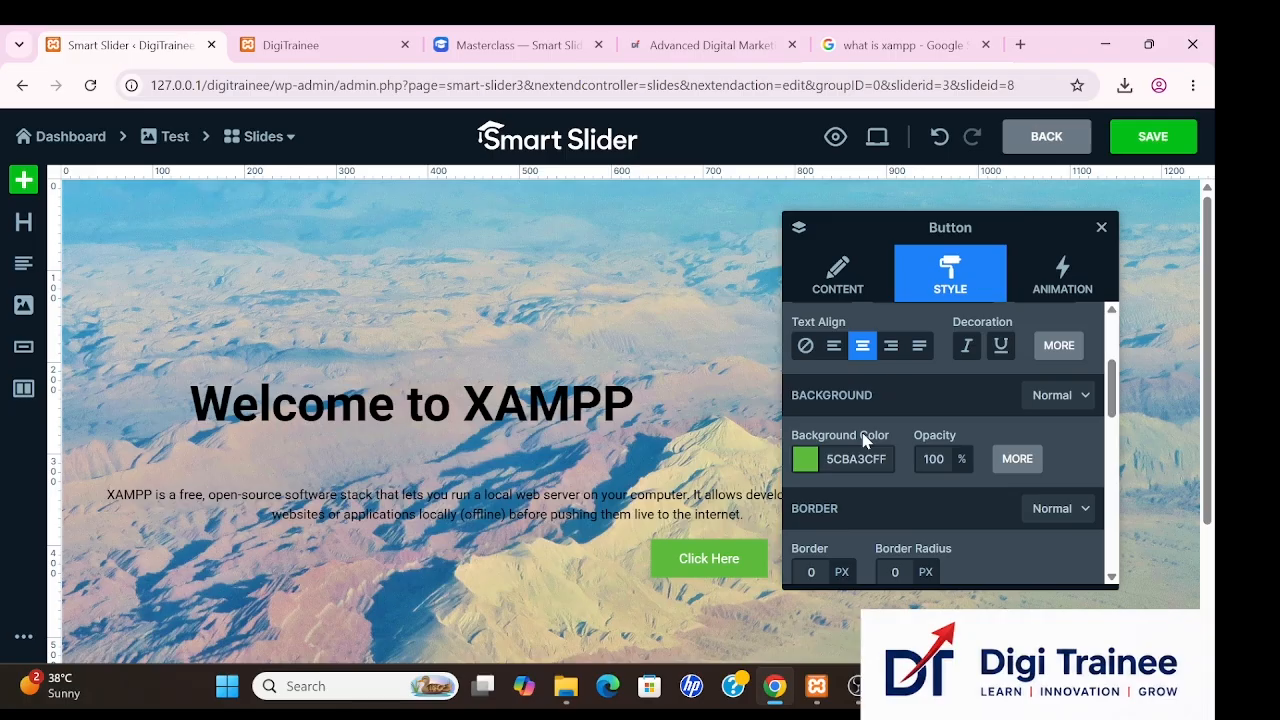
scroll(909, 392, up, 3)
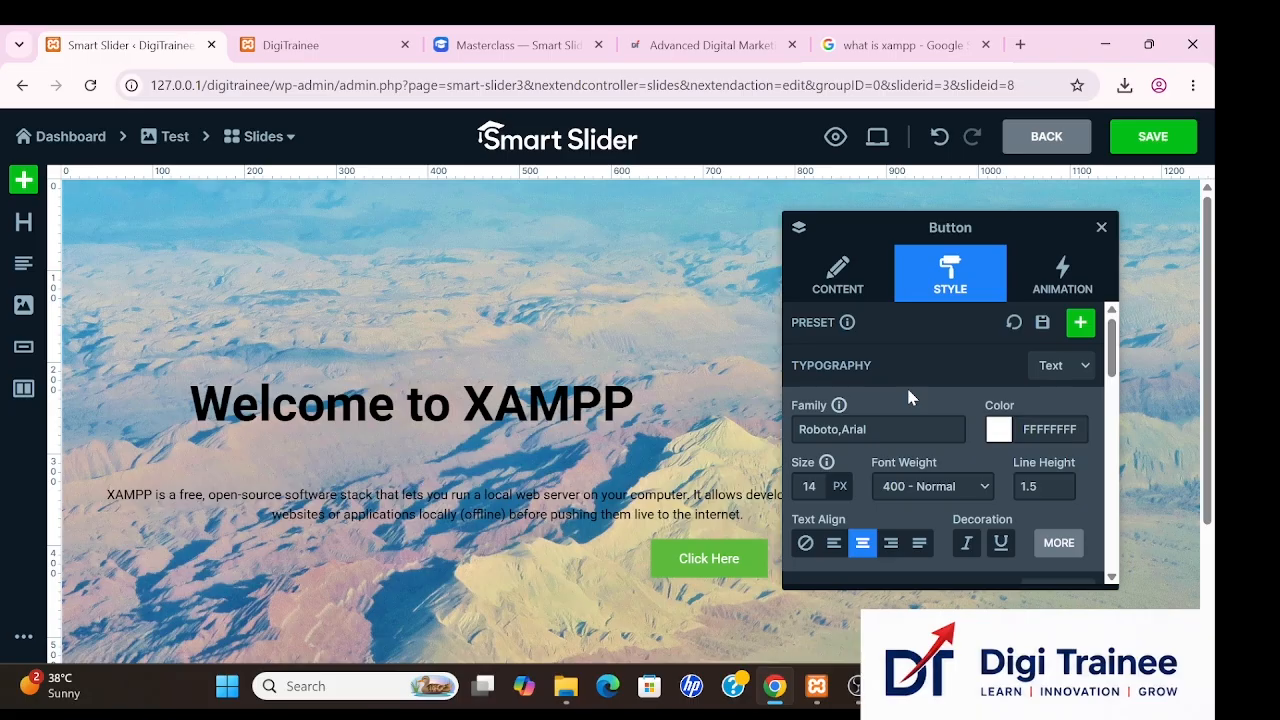
scroll(909, 393, down, 5)
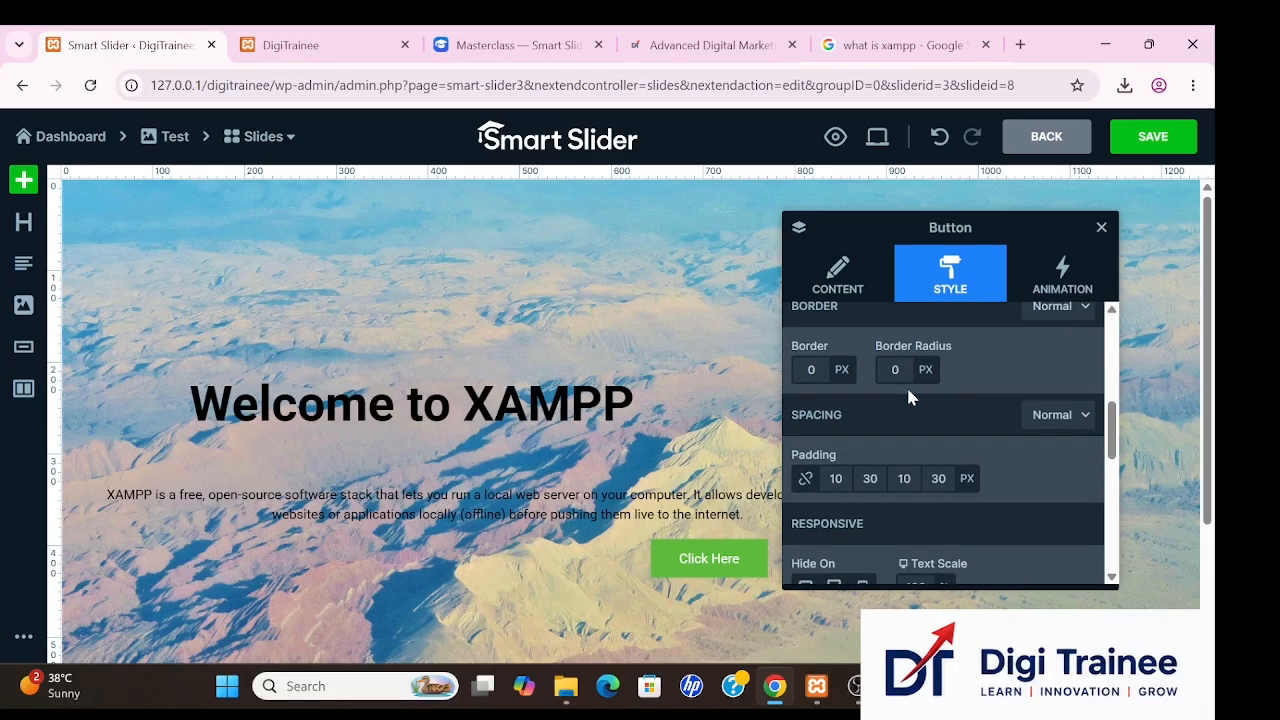
scroll(909, 397, down, 1)
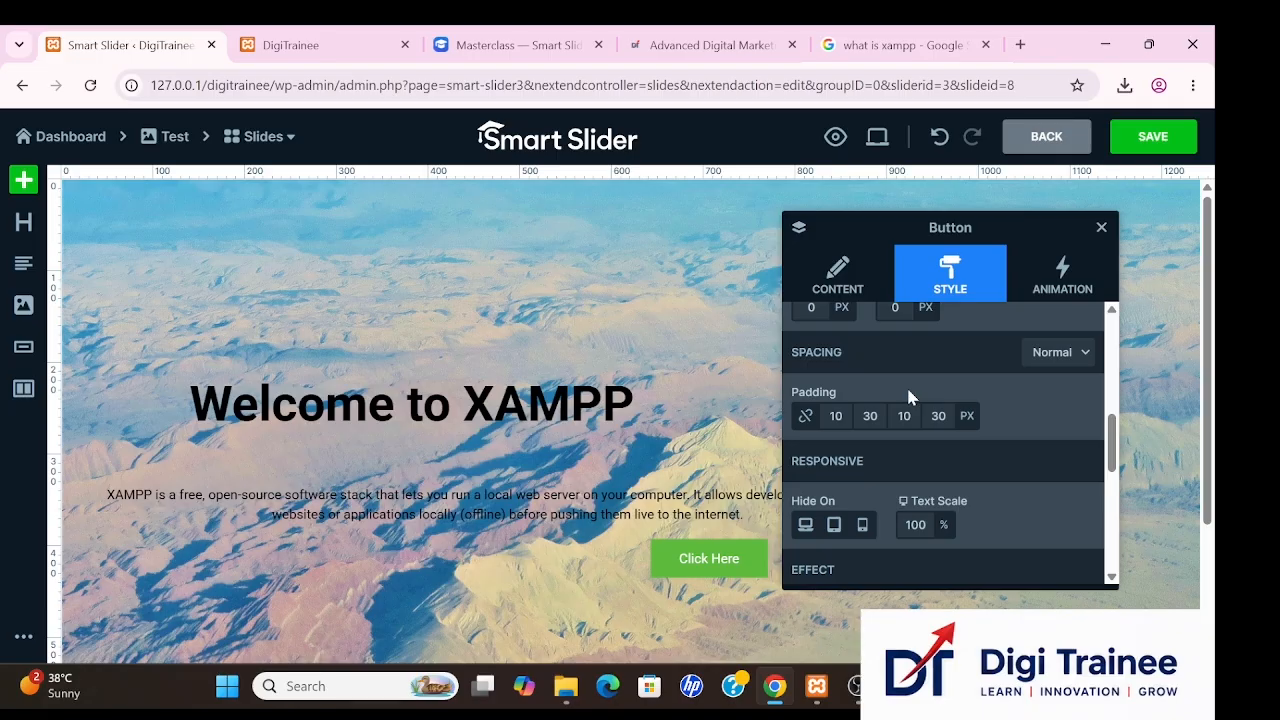
scroll(908, 397, down, 10)
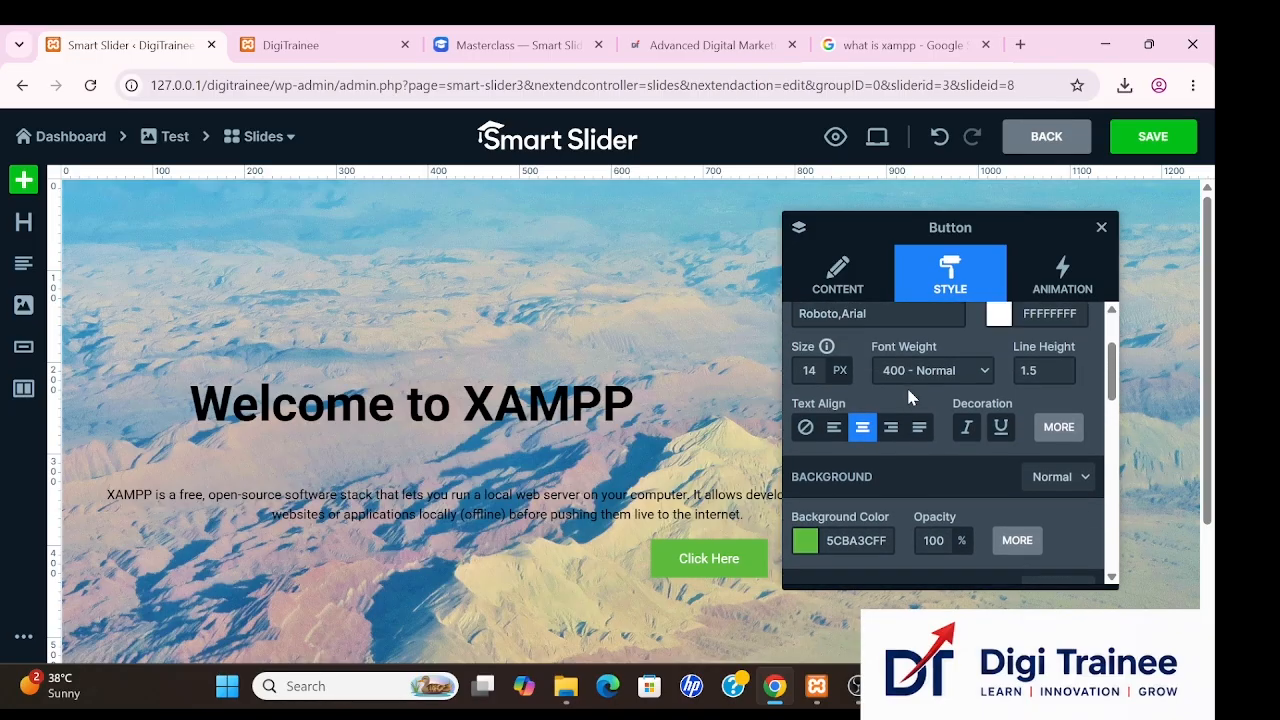
Add an image layer using Wordpress.png and shrink it from its left edge to roughly the right-hand 40% of the slide.
click(22, 308)
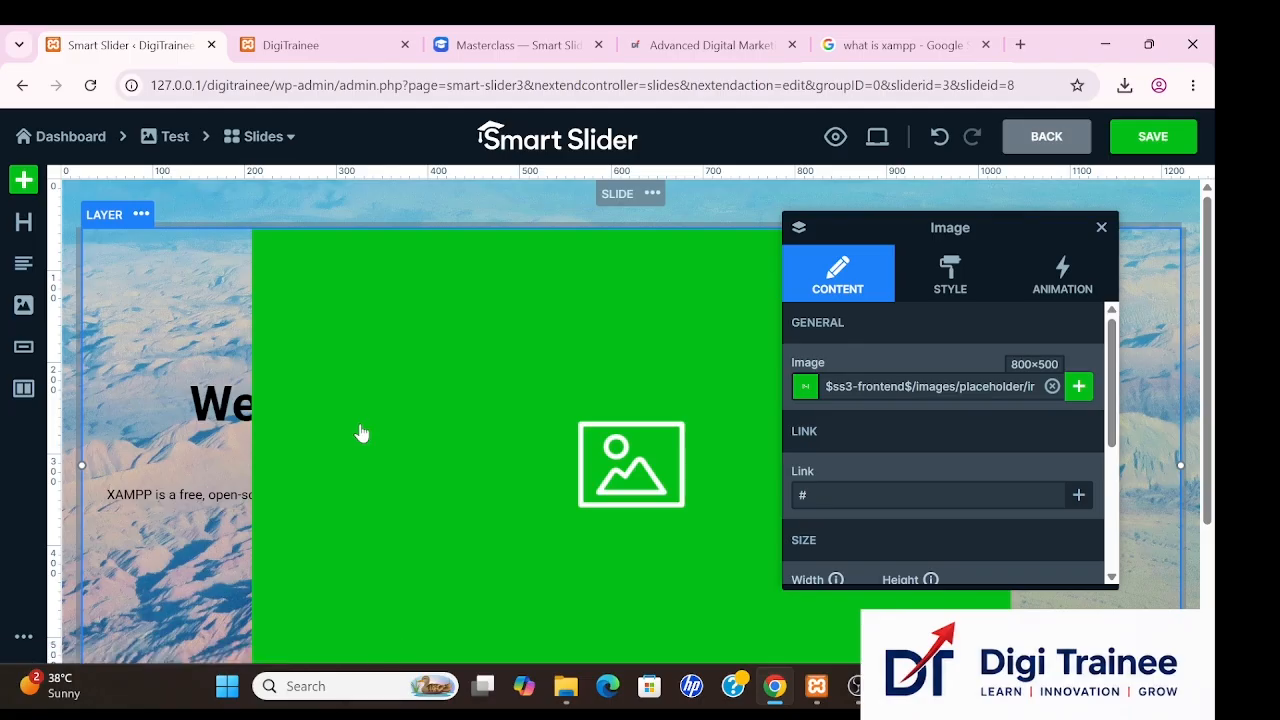
click(1079, 386)
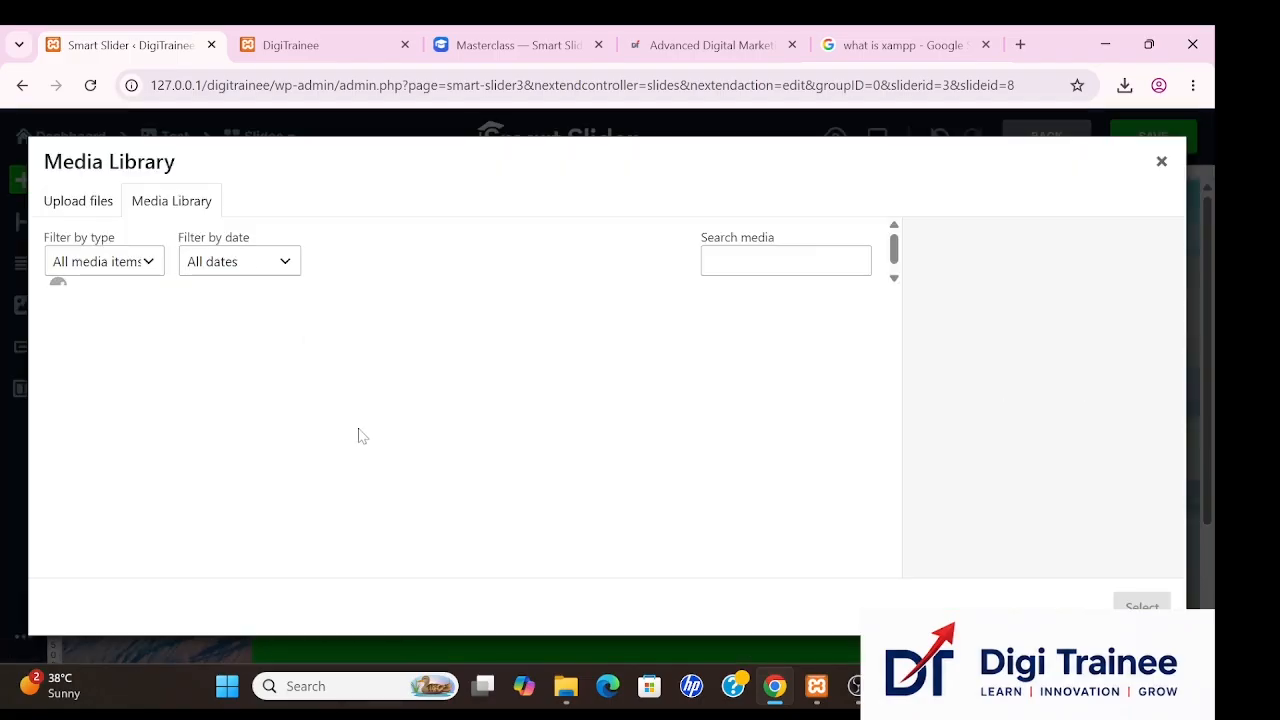
click(710, 368)
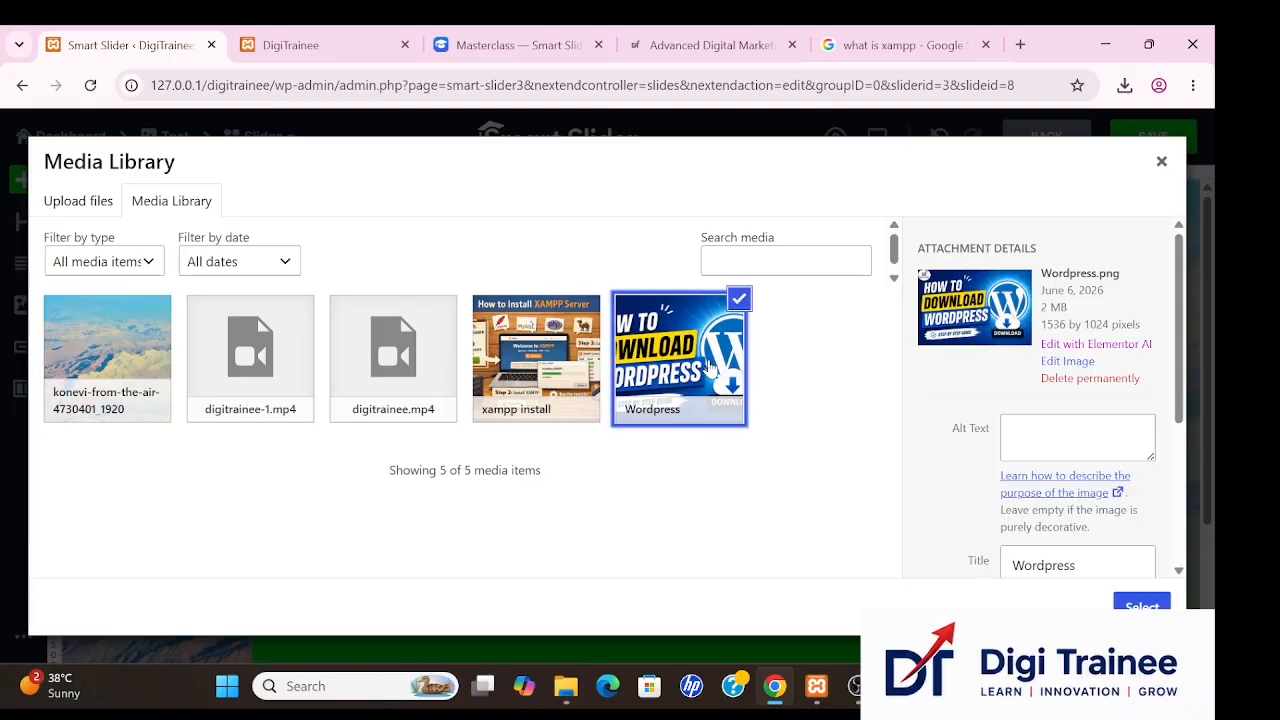
click(1140, 607)
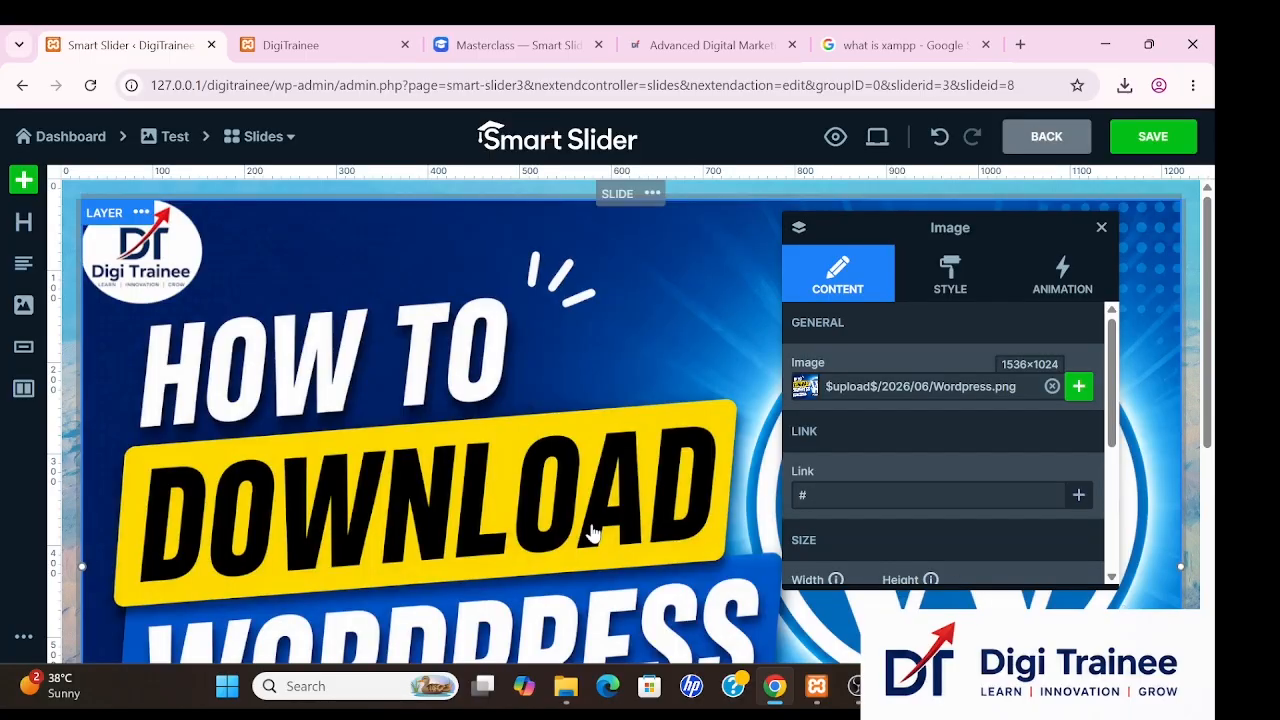
drag(78, 570, 735, 505)
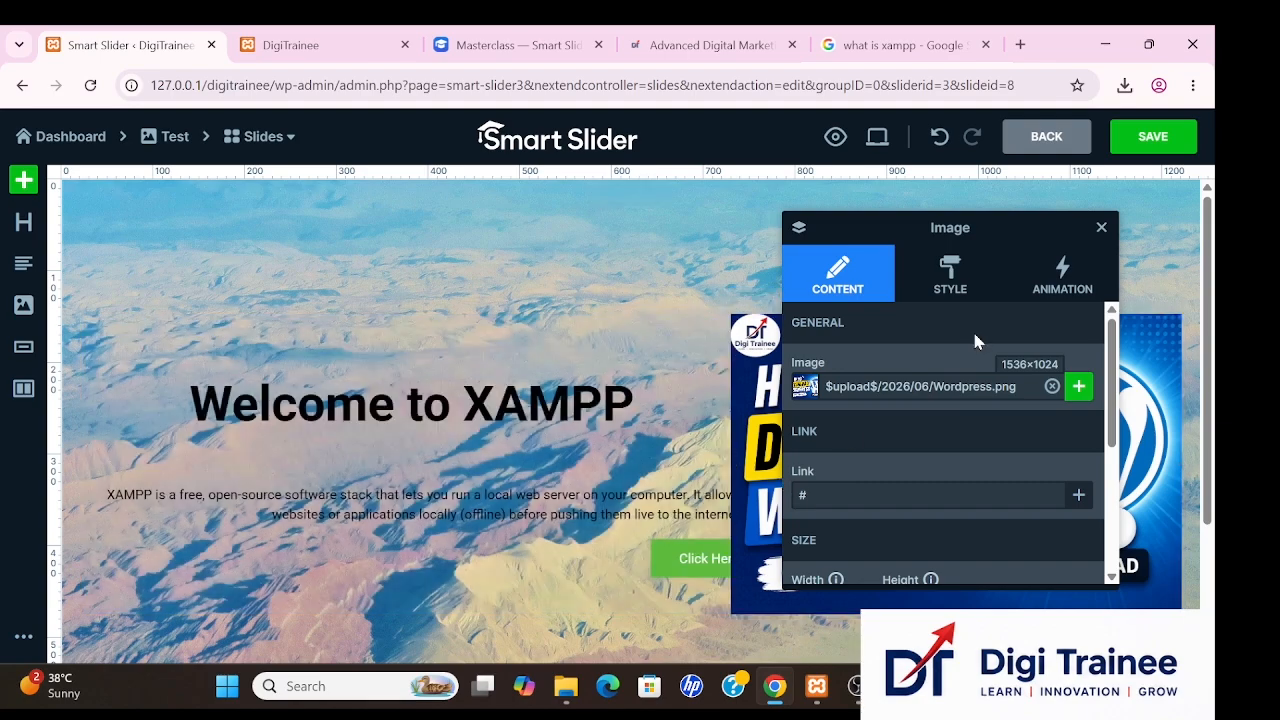
Switch the WordPress image's position to Absolute and move it to the slide's upper right, at about Left 352 px and Top -132 px.
click(966, 292)
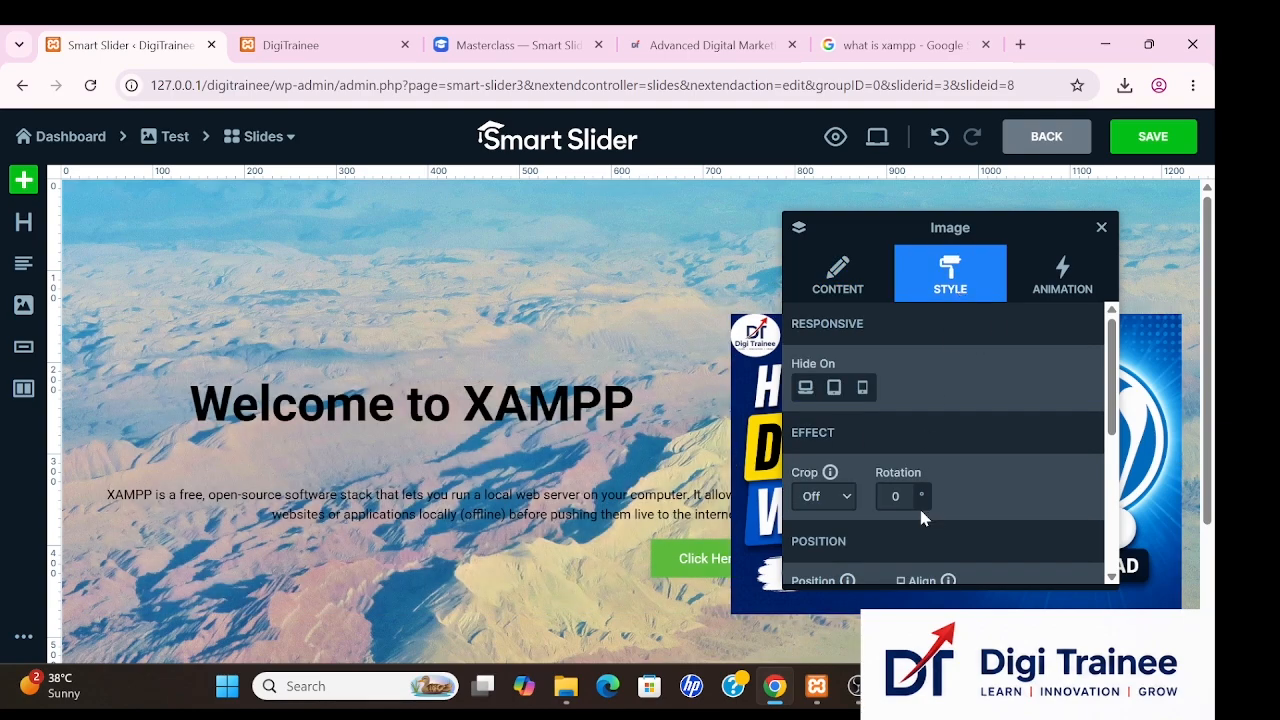
scroll(920, 510, down, 3)
scroll(920, 510, down, 1)
scroll(920, 510, up, 2)
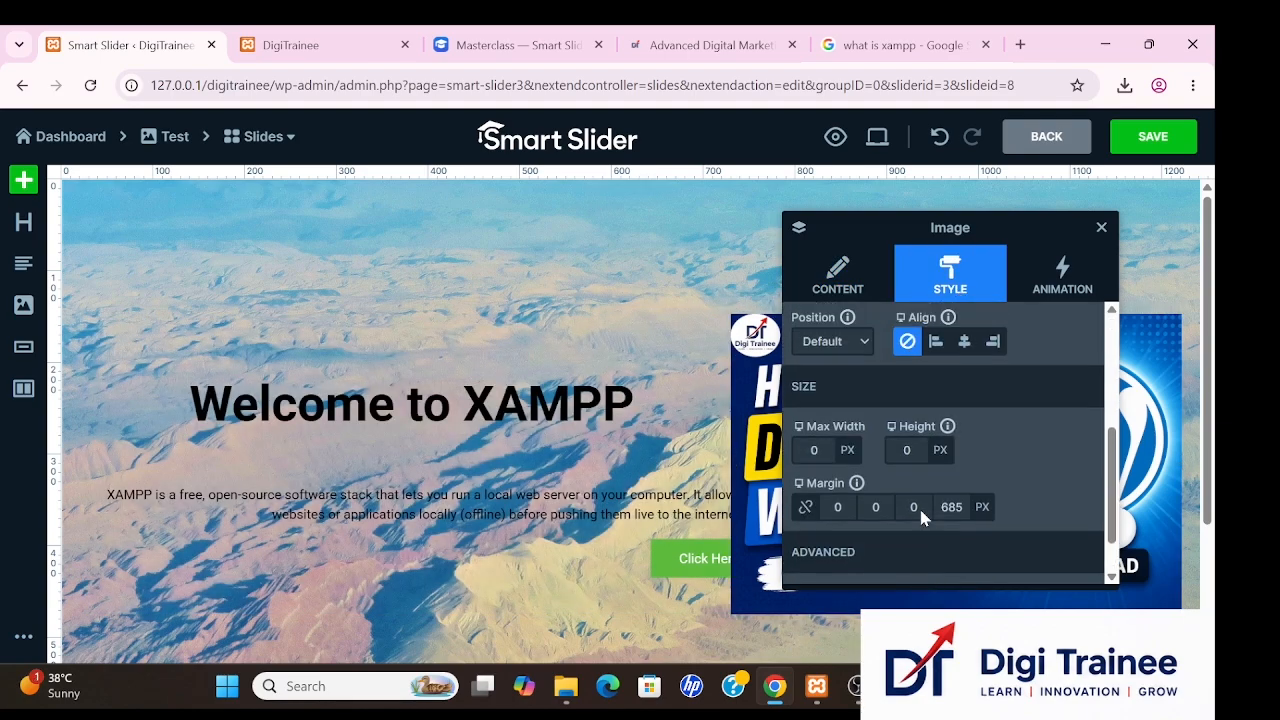
scroll(918, 505, up, 1)
click(858, 441)
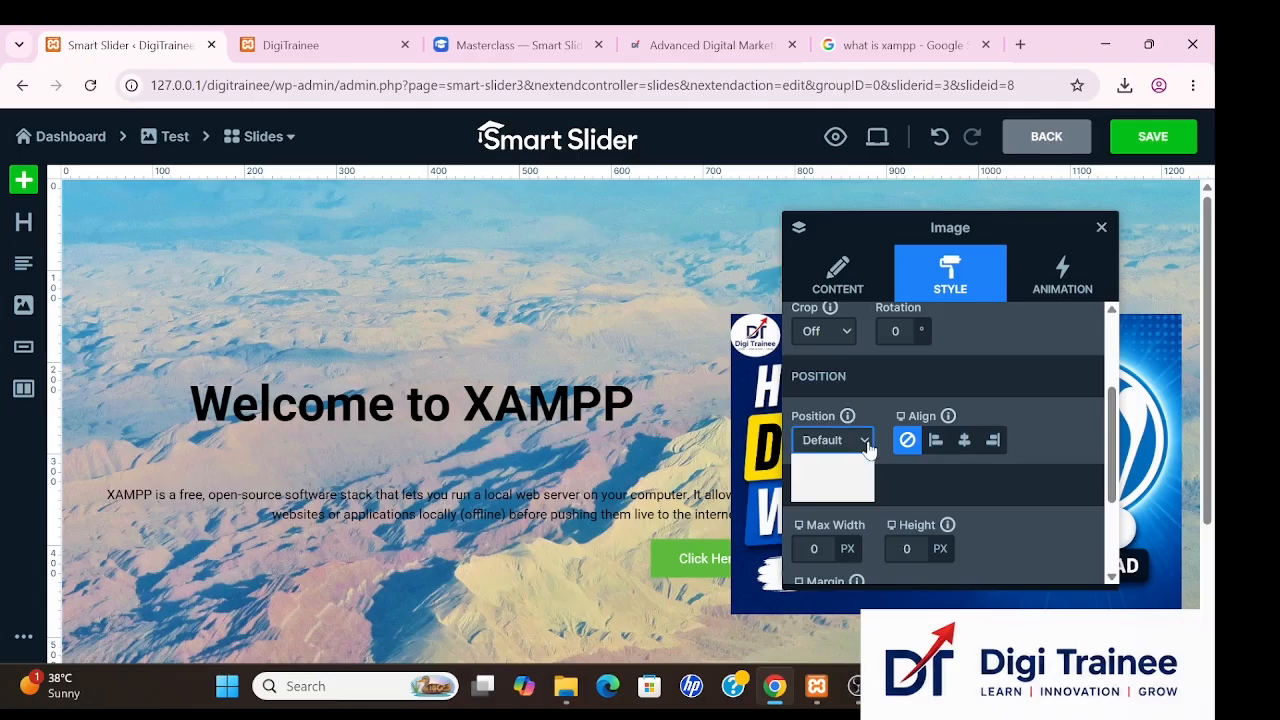
click(826, 488)
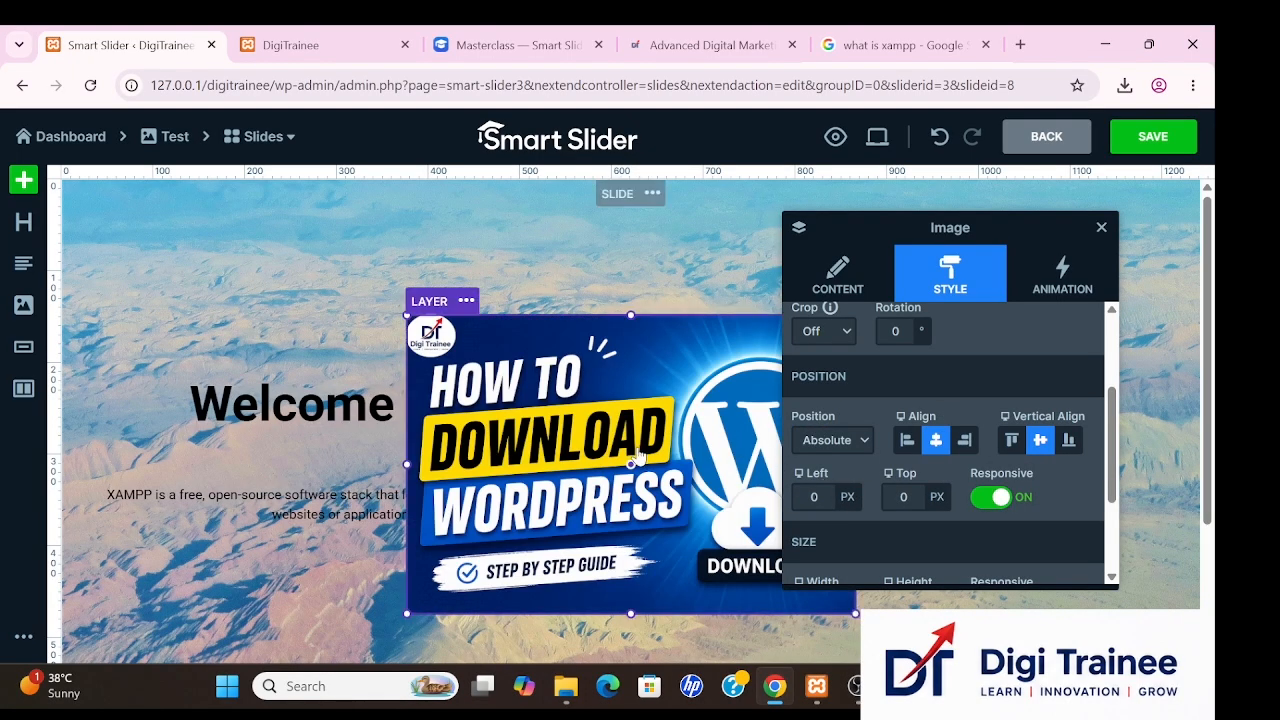
drag(684, 421, 971, 321)
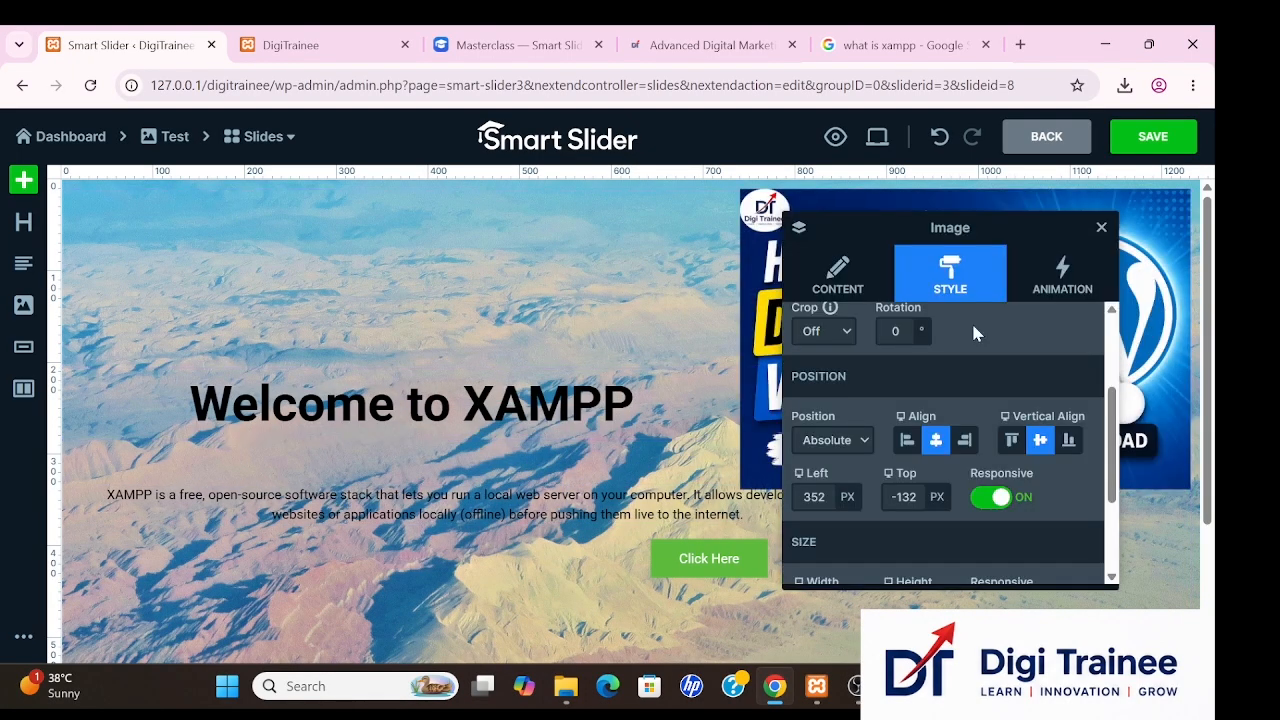
Return to the Test slider's slide overview and duplicate the konevi-from-the-air-4730401_1920 slide.
click(605, 615)
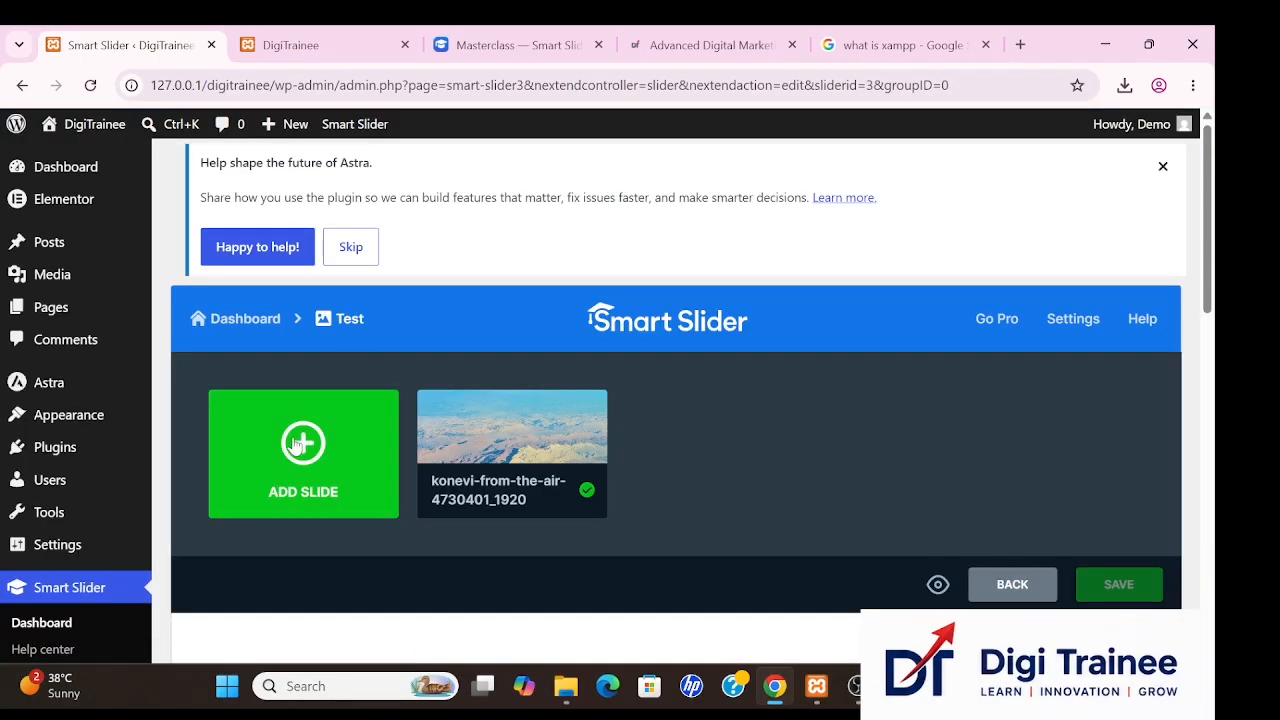
click(296, 445)
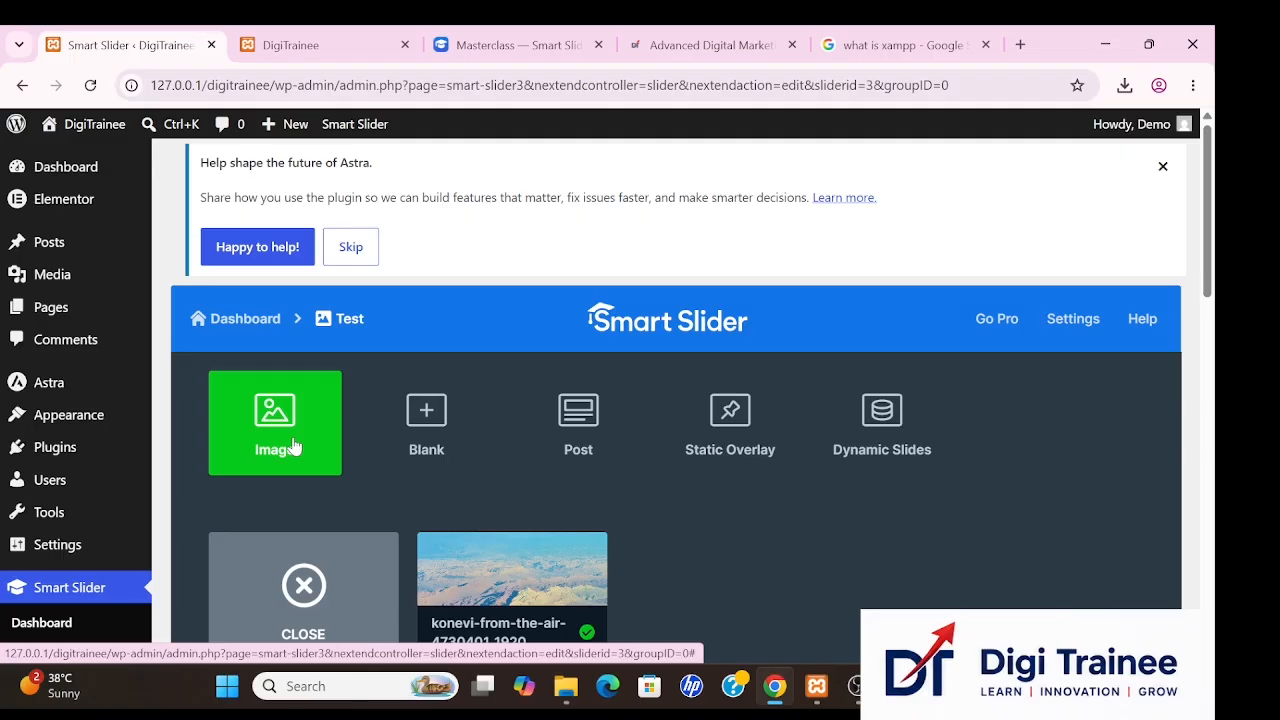
scroll(380, 624, down, 2)
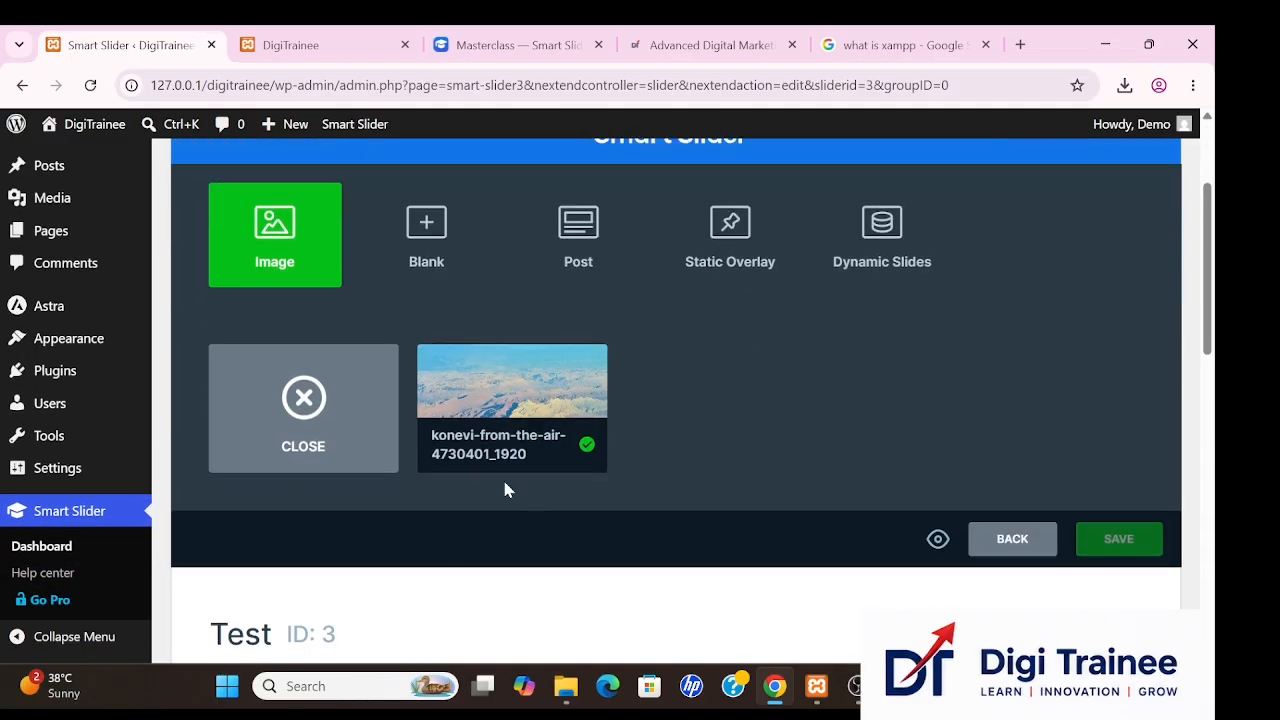
mouse_move(500, 430)
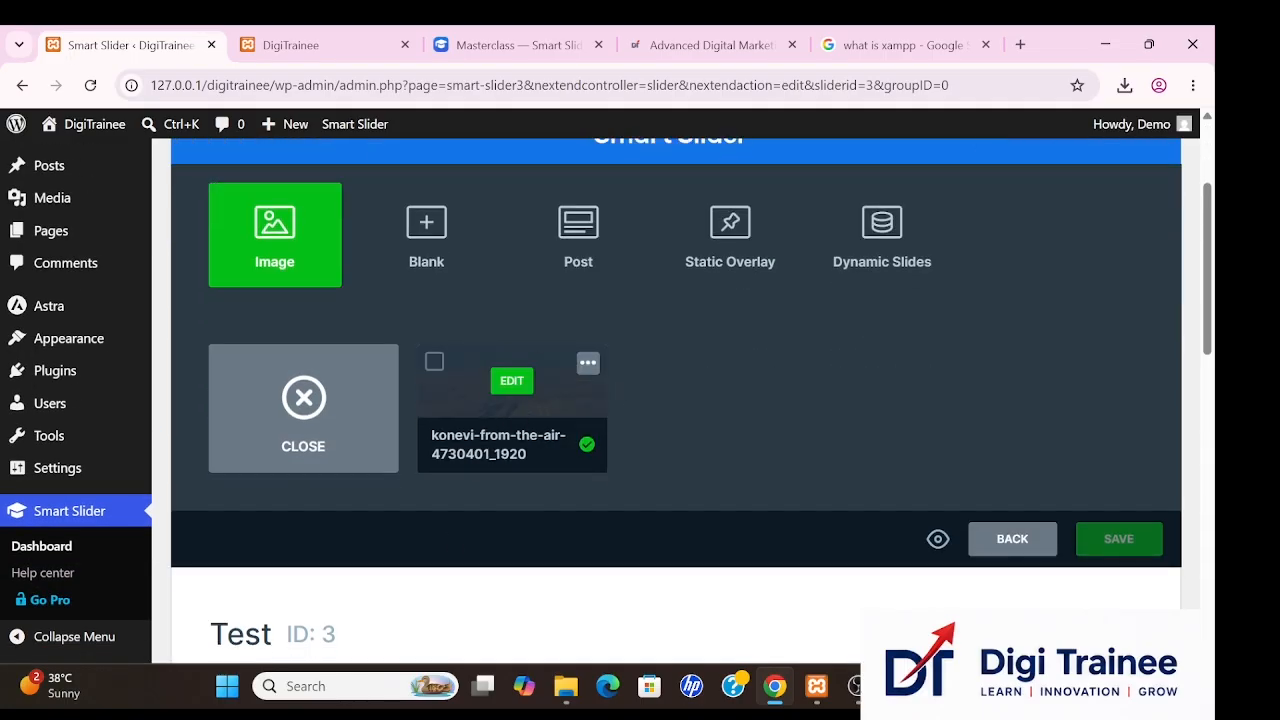
mouse_move(534, 418)
mouse_down()
mouse_move(659, 348)
mouse_move(534, 418)
mouse_up()
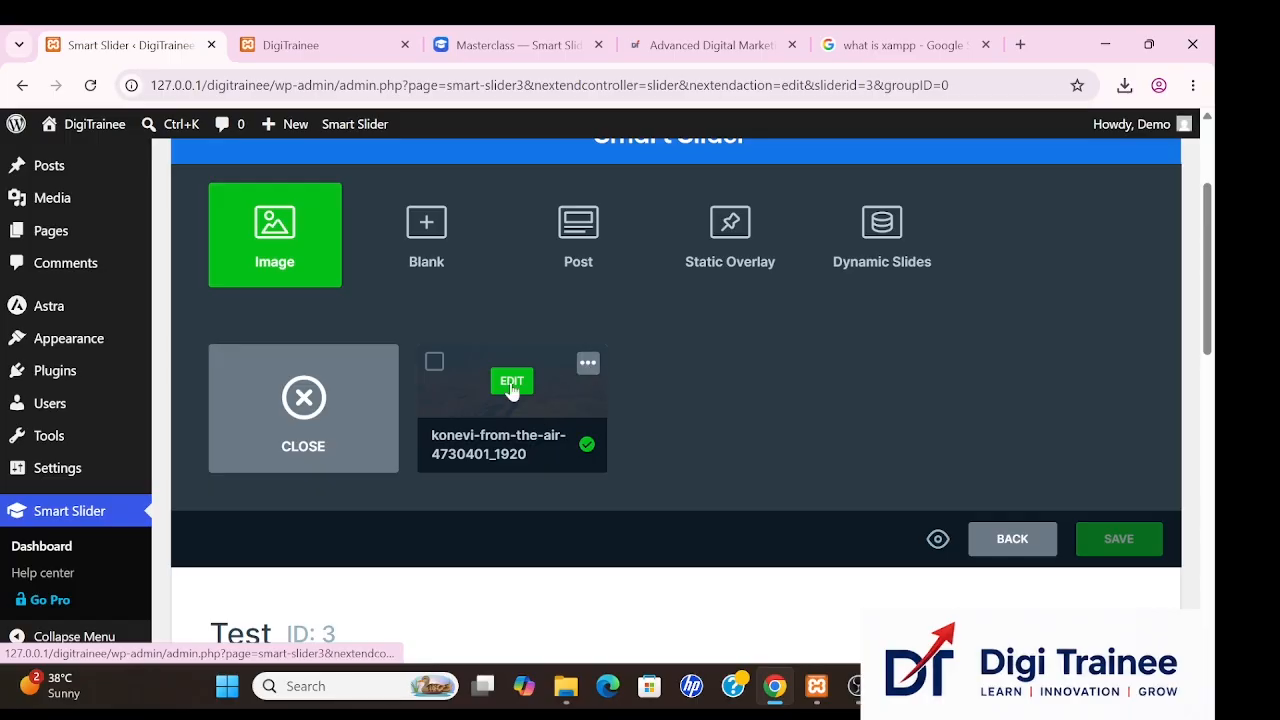
click(588, 366)
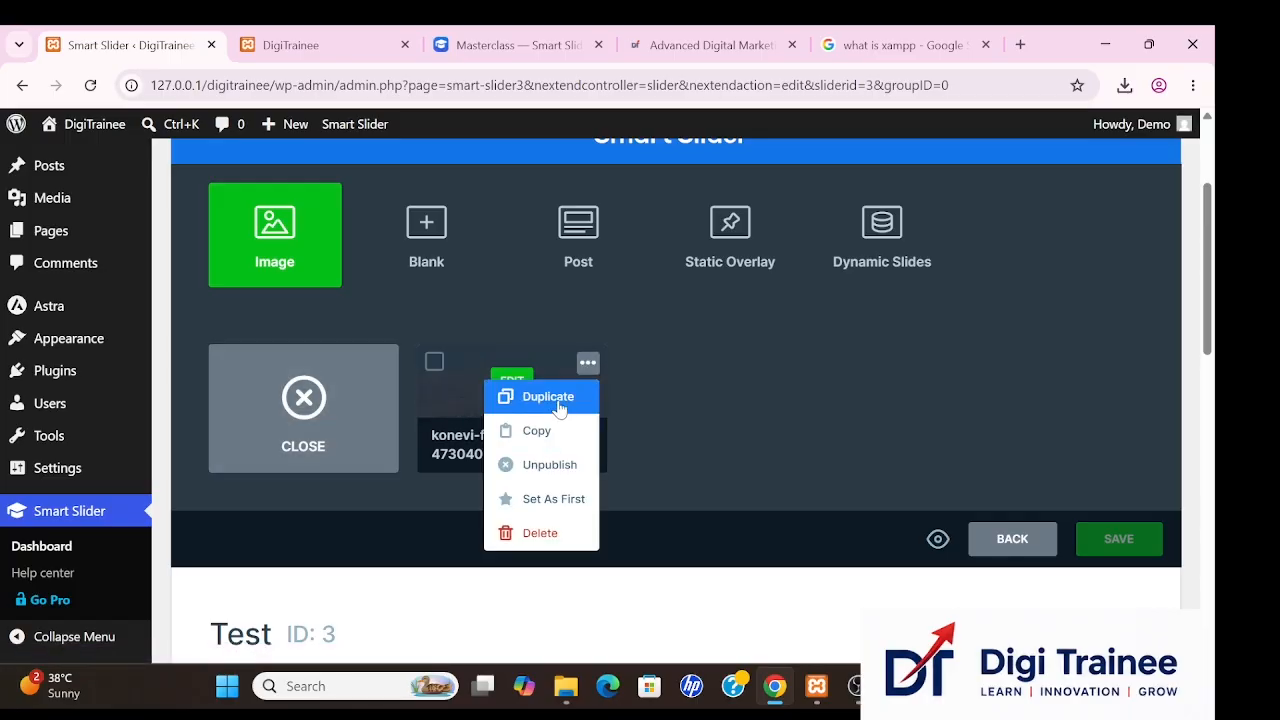
click(558, 400)
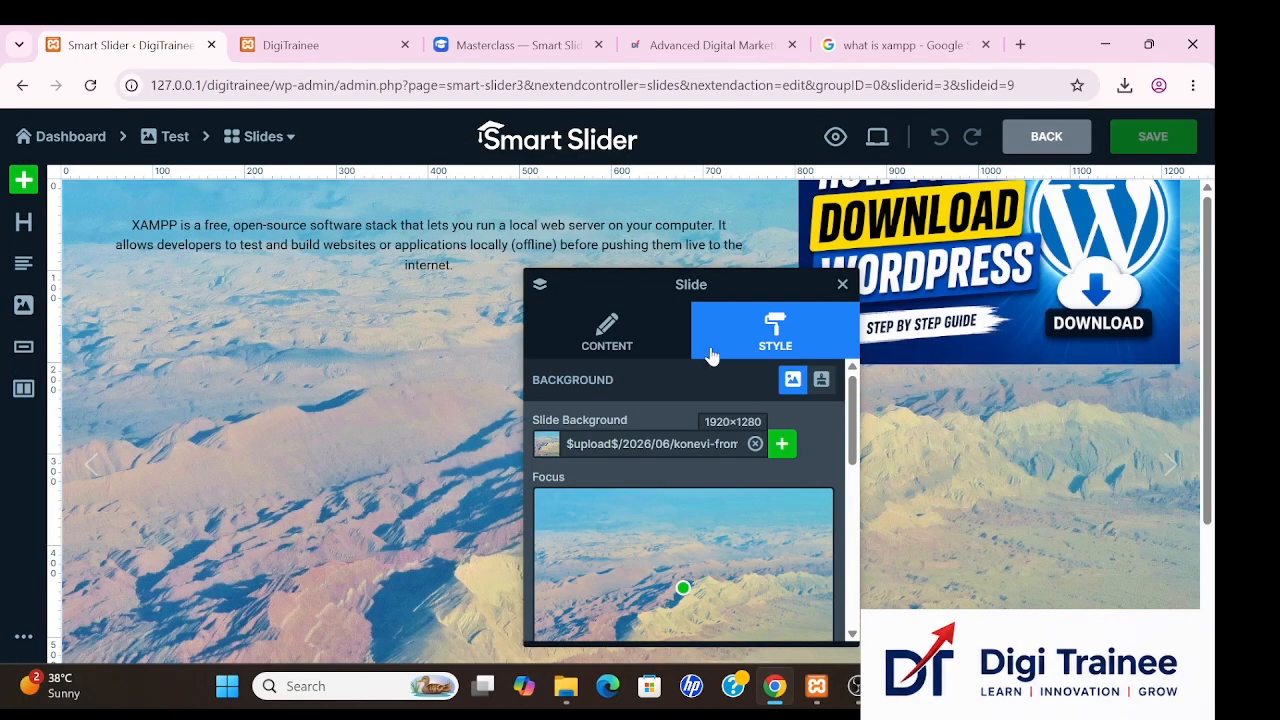
Replace the duplicated slide's background image with xampp-install.png from the media library.
click(781, 445)
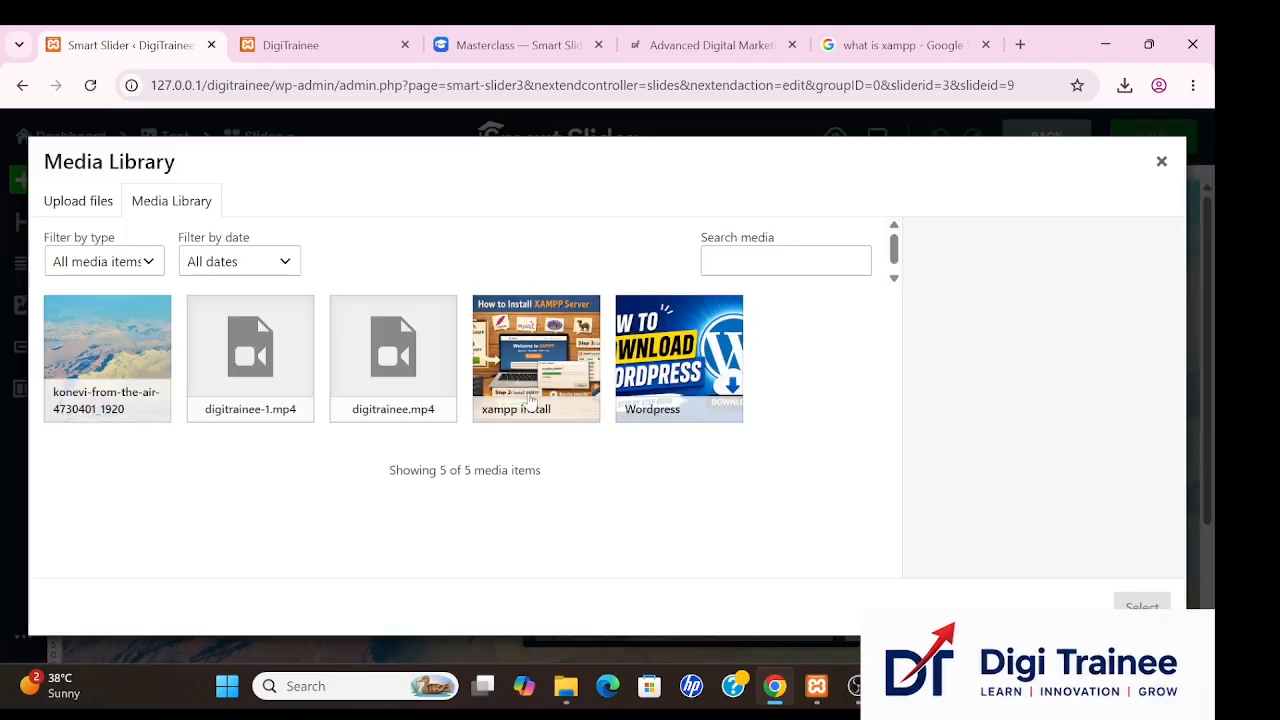
click(555, 368)
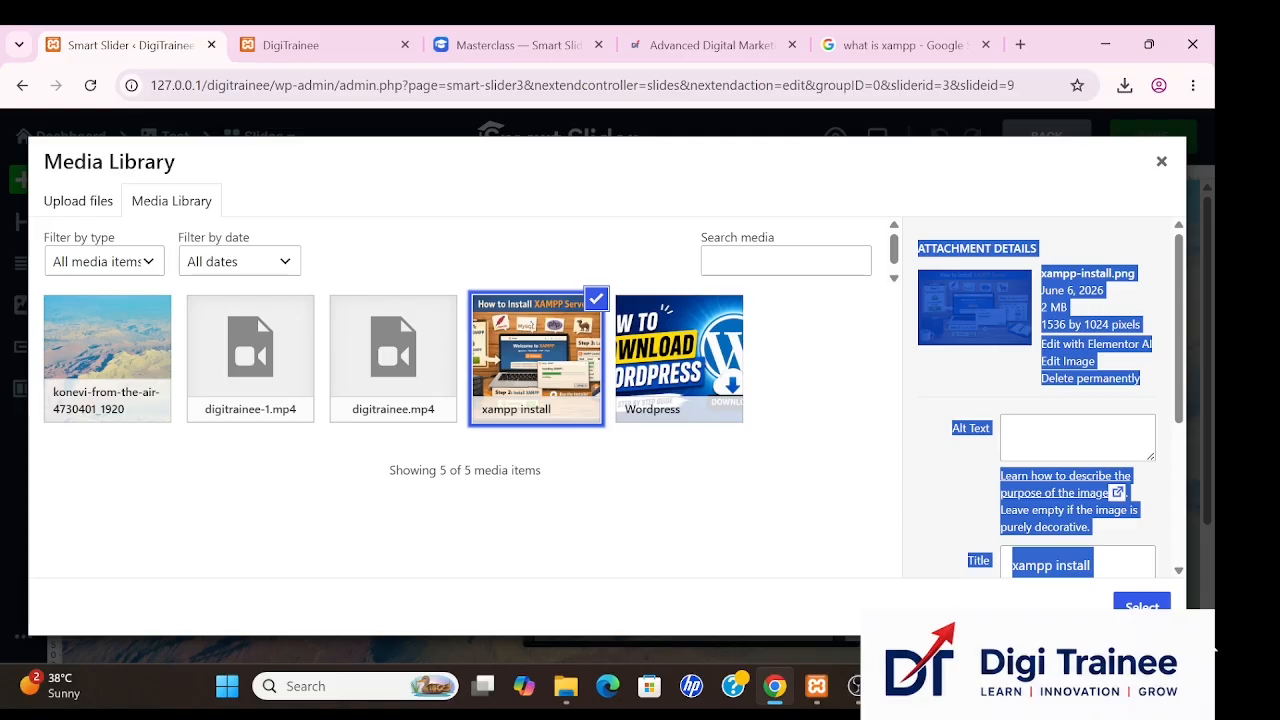
click(1142, 603)
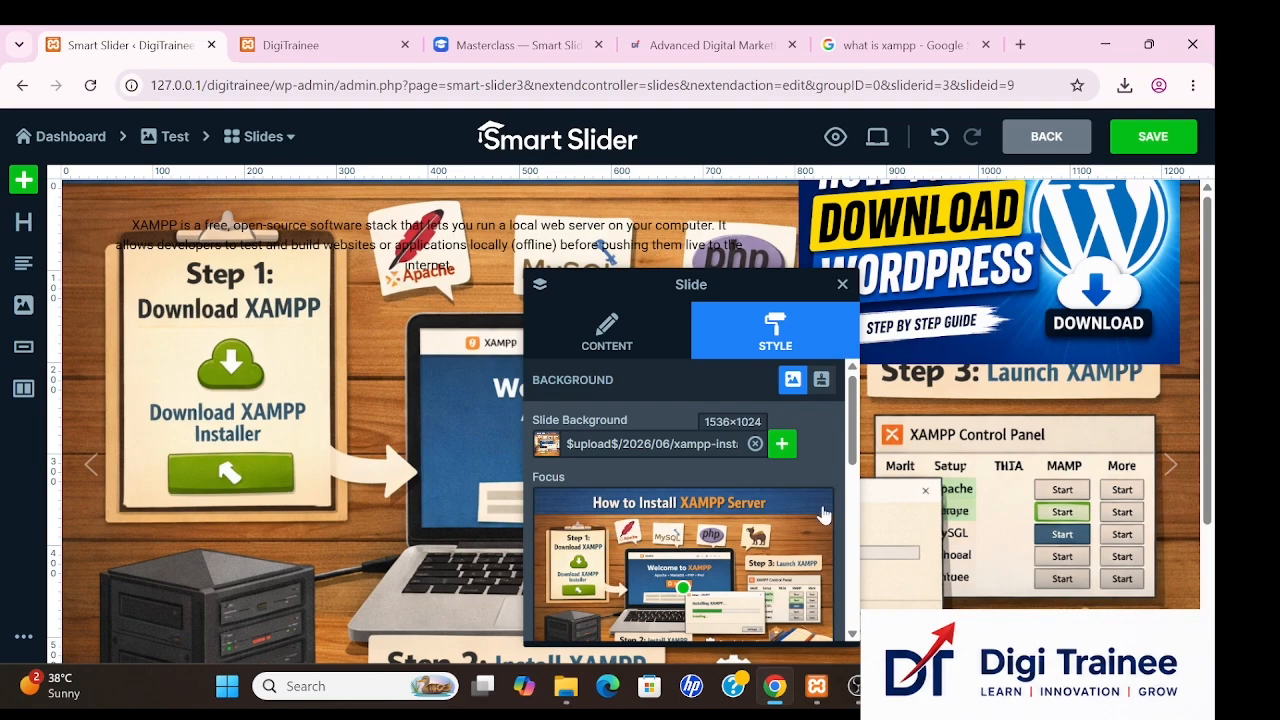
scroll(625, 612, down, 3)
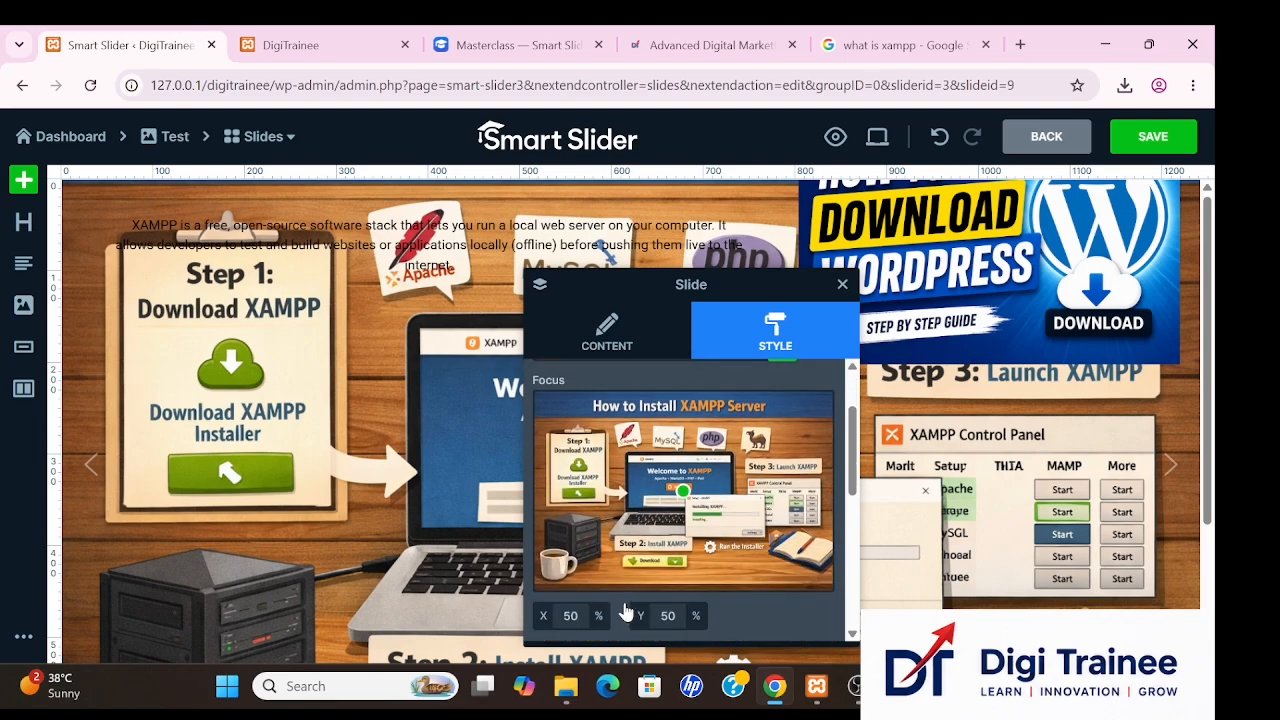
Shift the slide background's focus point to the upper right part of the laptop screen in the xampp-install.png preview.
scroll(615, 580, up, 2)
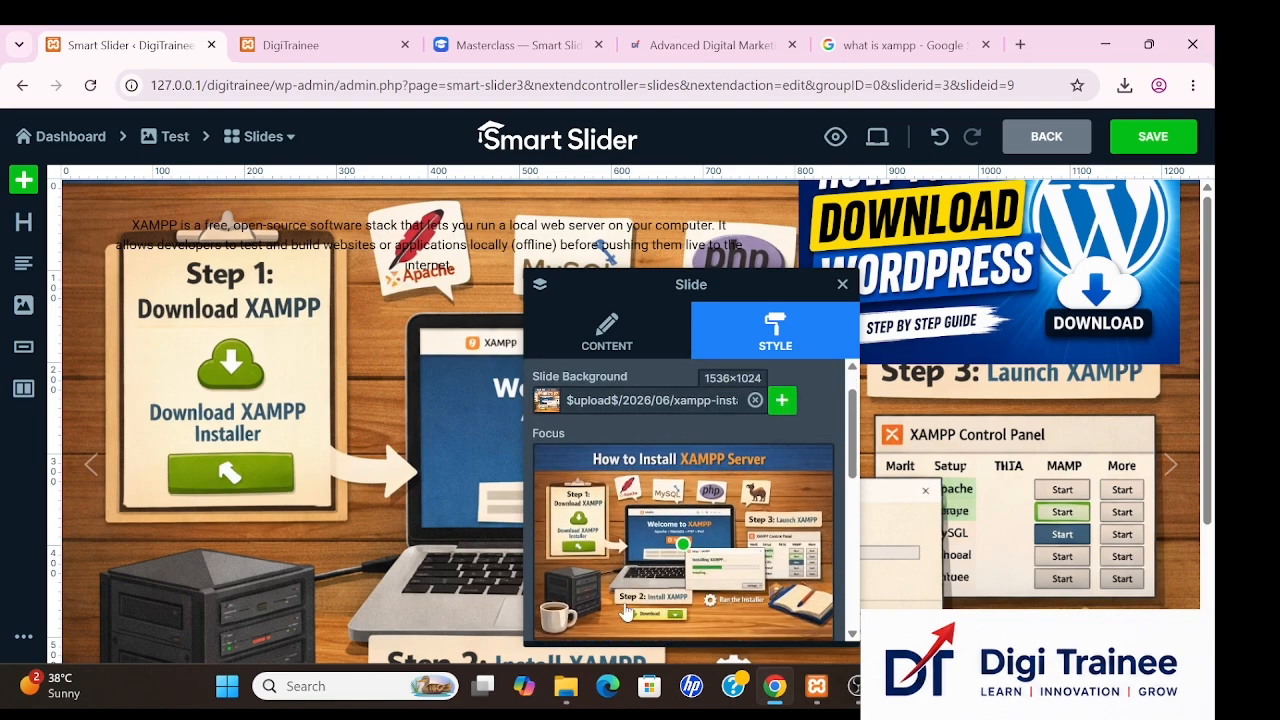
click(564, 627)
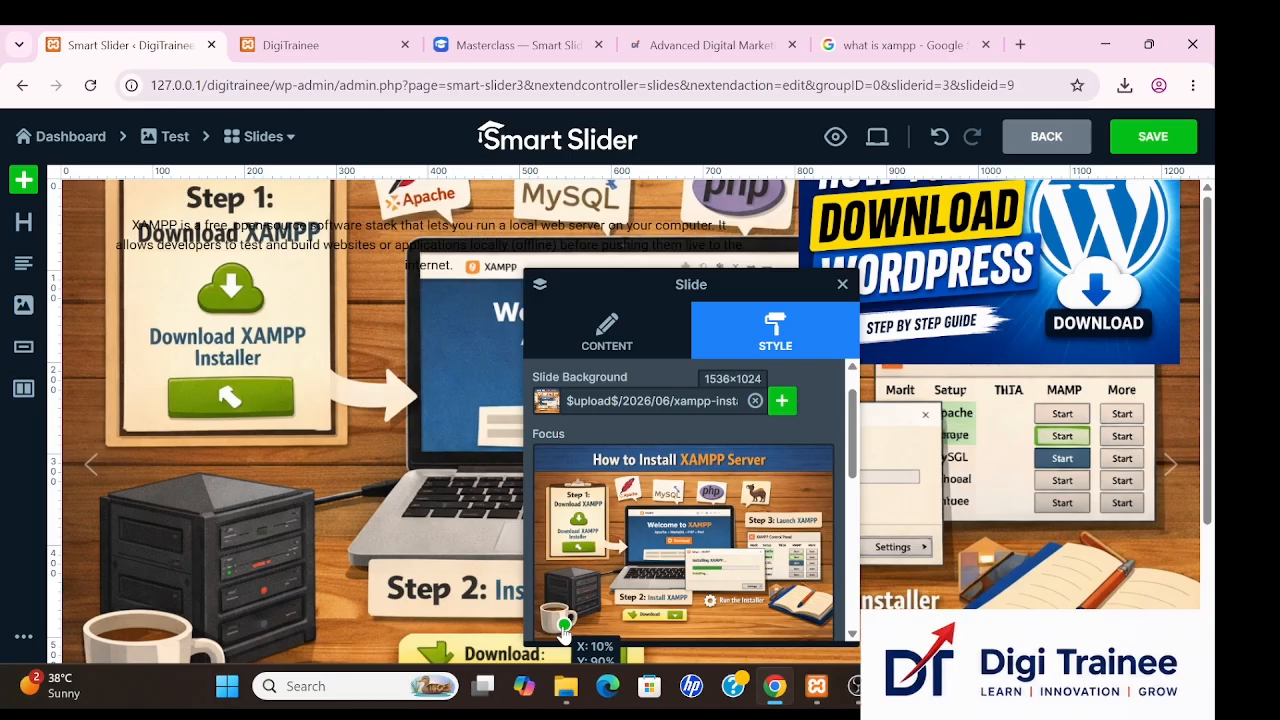
click(584, 586)
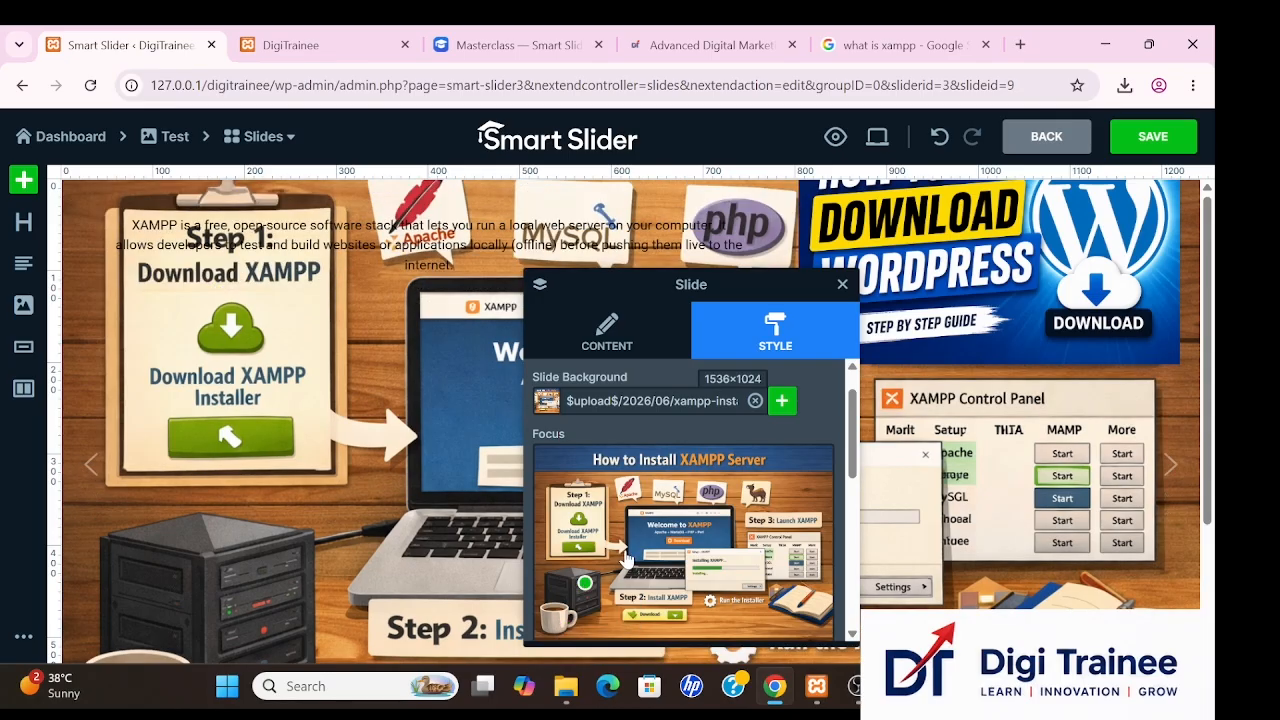
click(612, 548)
click(670, 500)
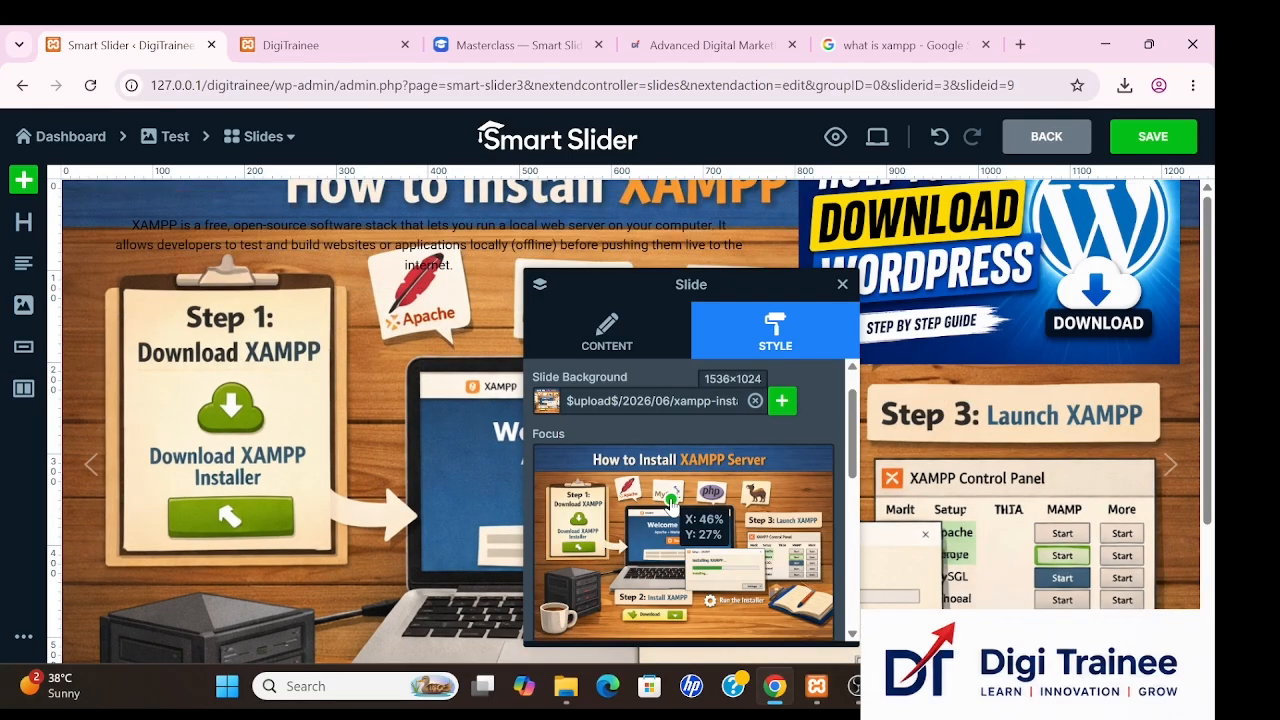
click(713, 472)
click(758, 470)
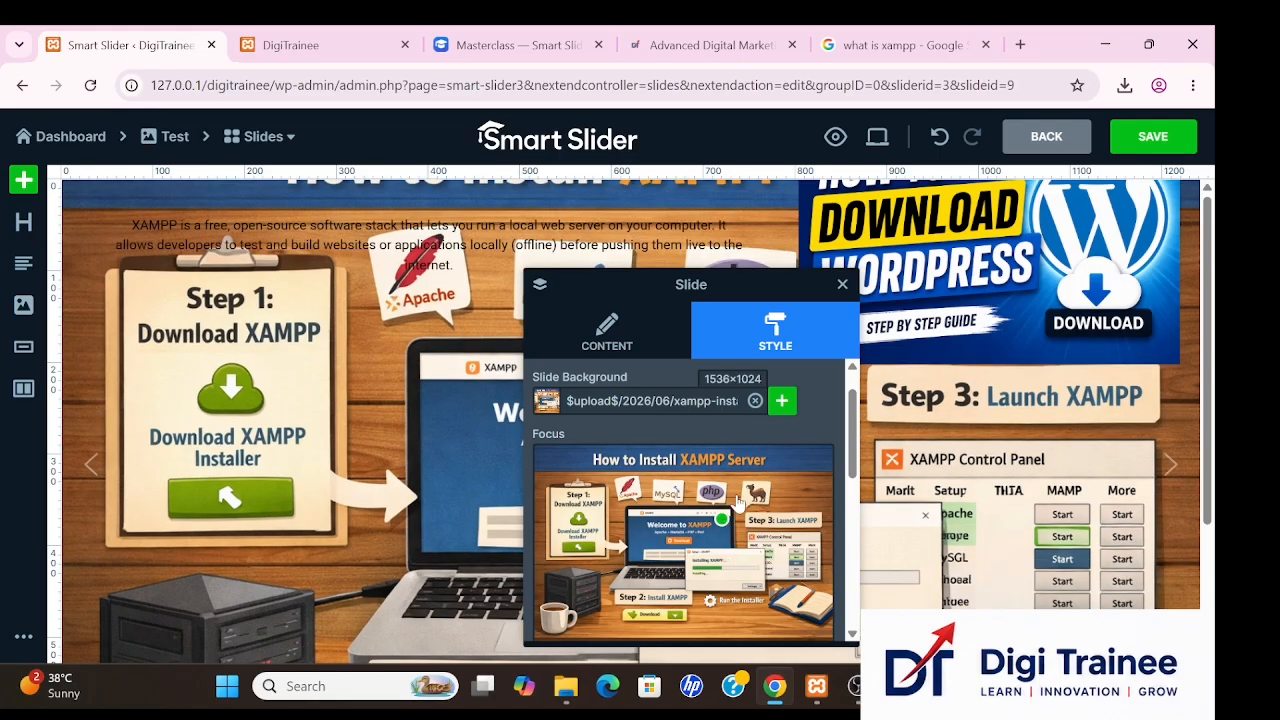
click(721, 519)
Delete the WordPress image and the XAMPP description text from the duplicated slide and save the slide.
click(990, 318)
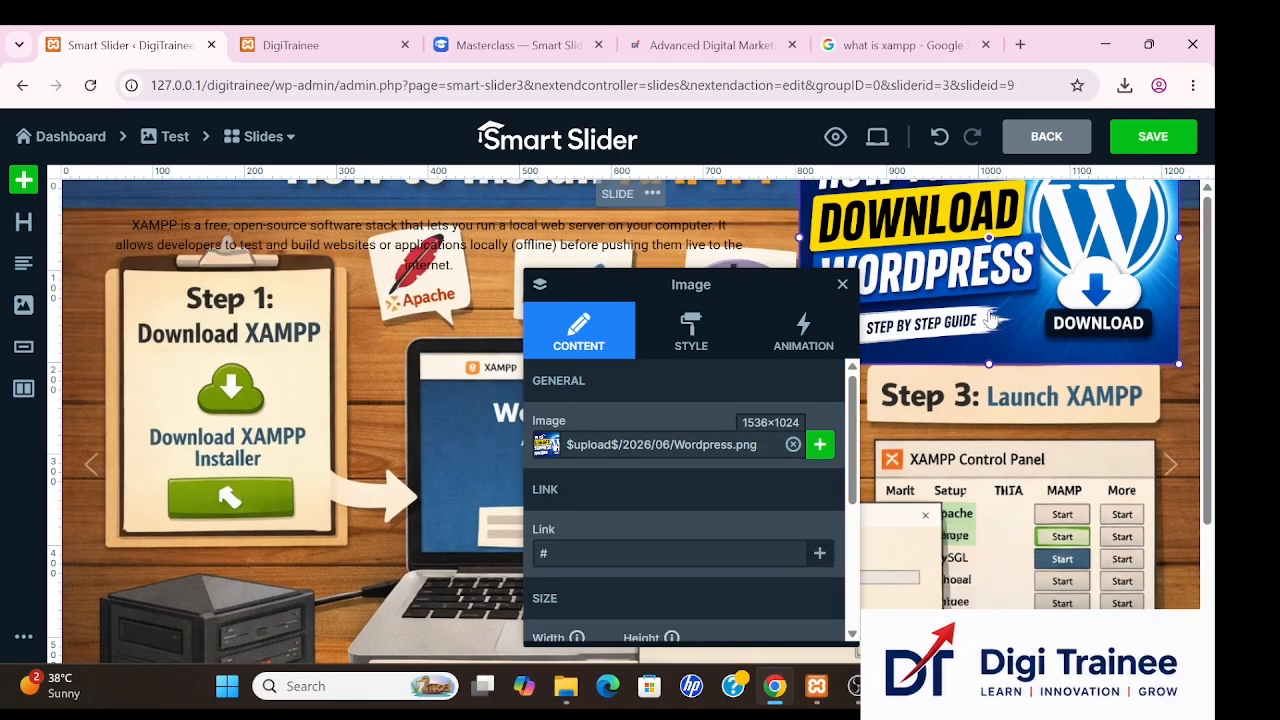
key(Delete)
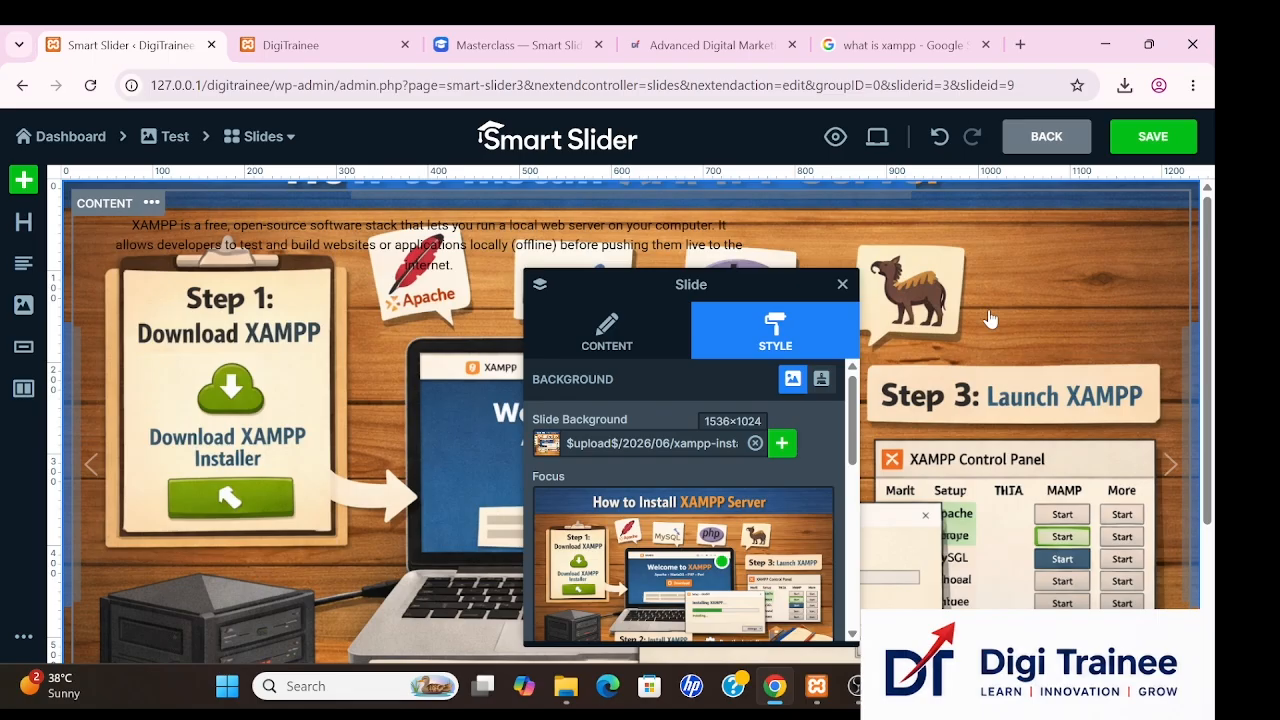
click(677, 222)
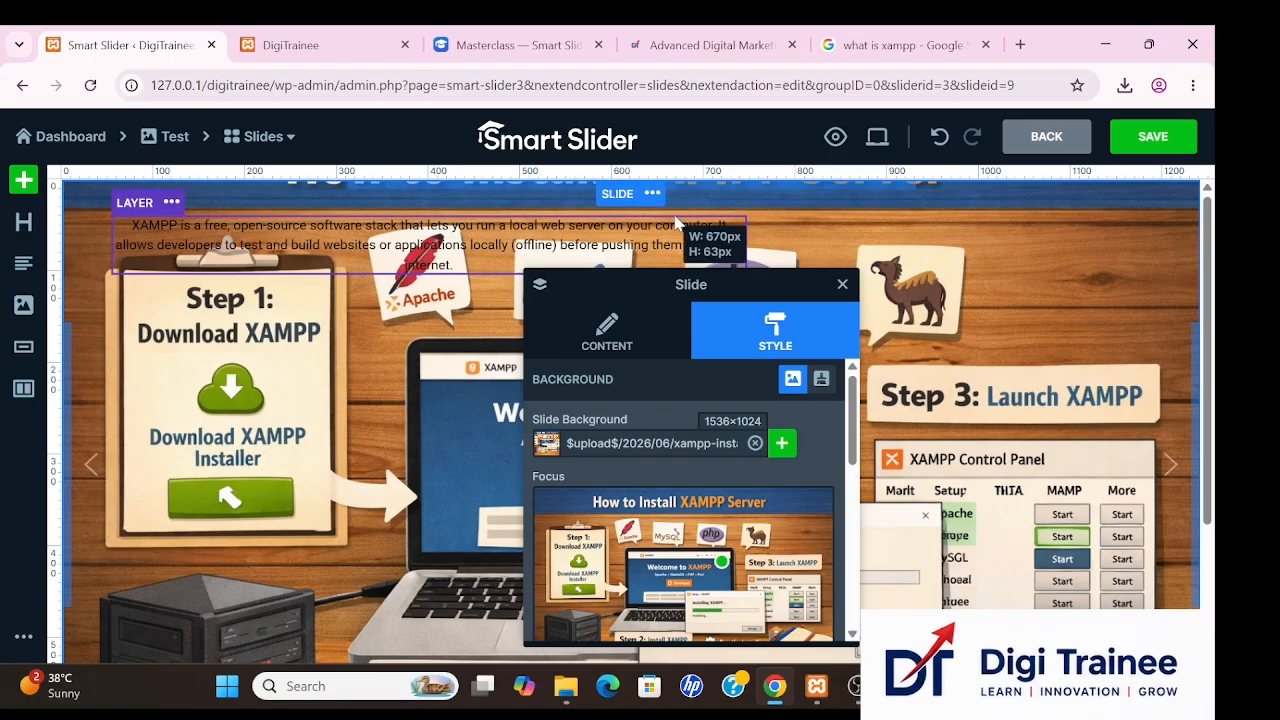
key(Delete)
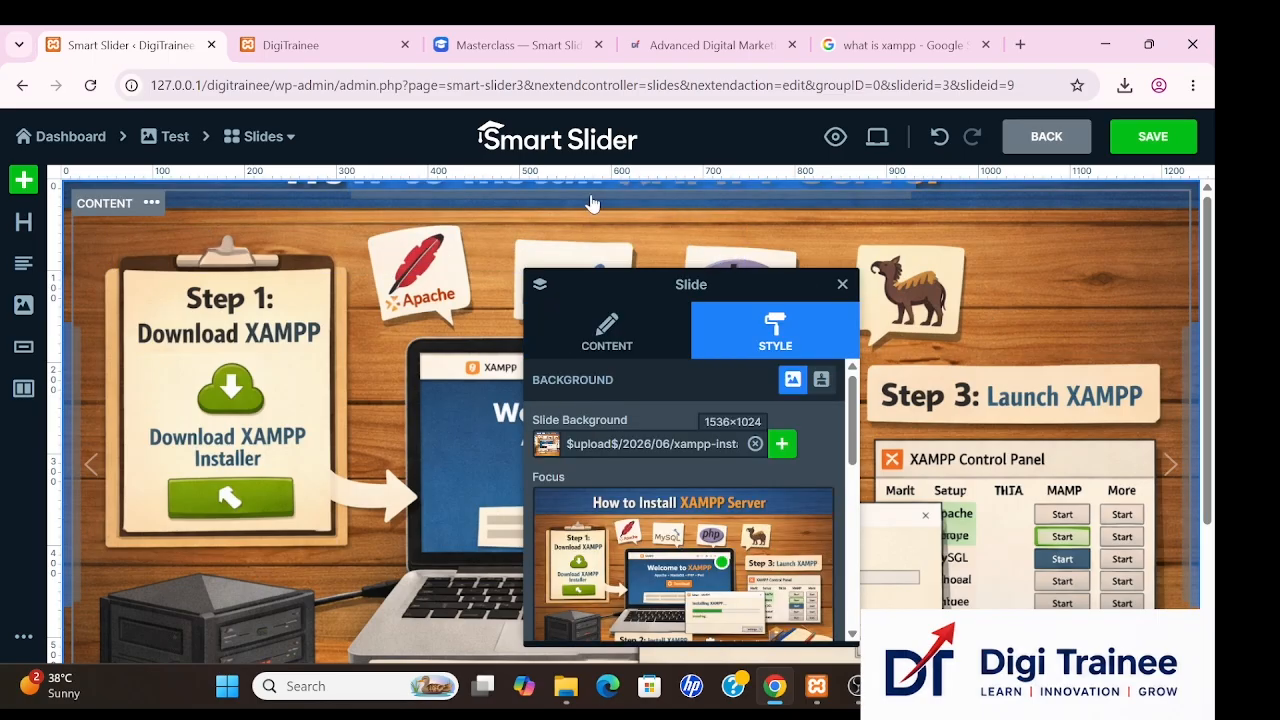
click(1124, 140)
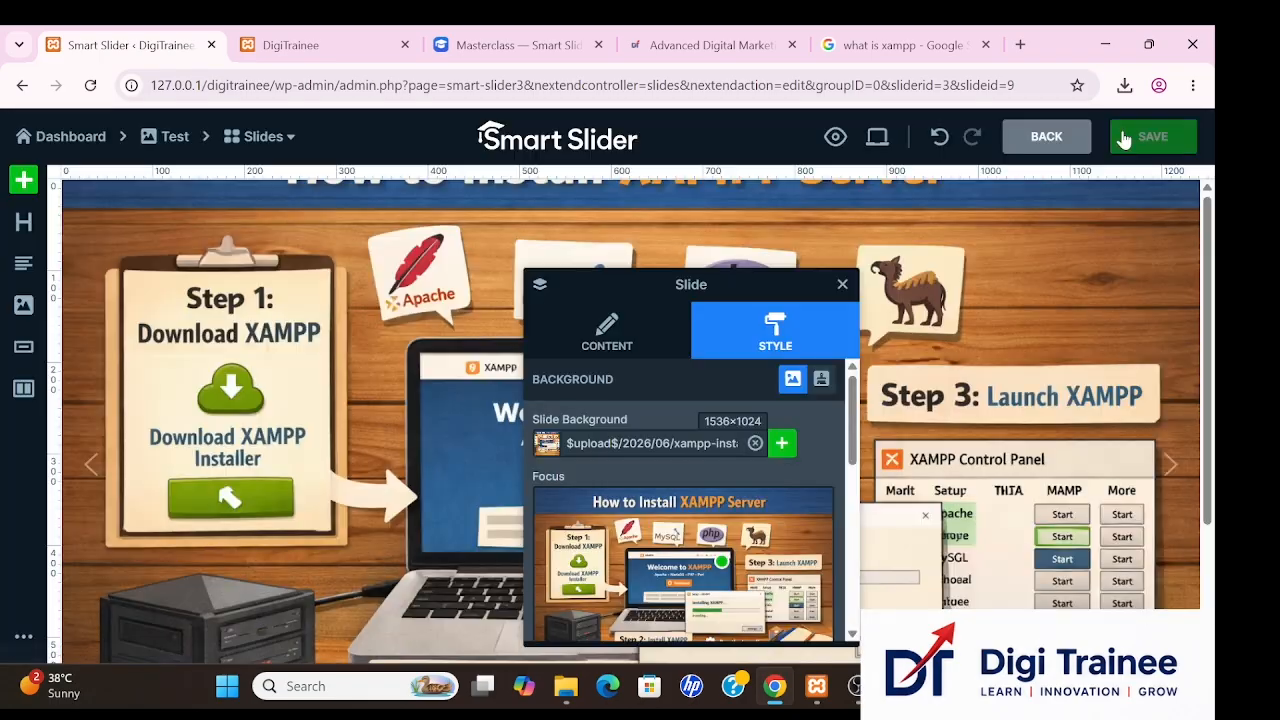
Return to the Test slider's settings, enable autoplay with a slide duration of 1000 ms, and save the slider.
click(178, 140)
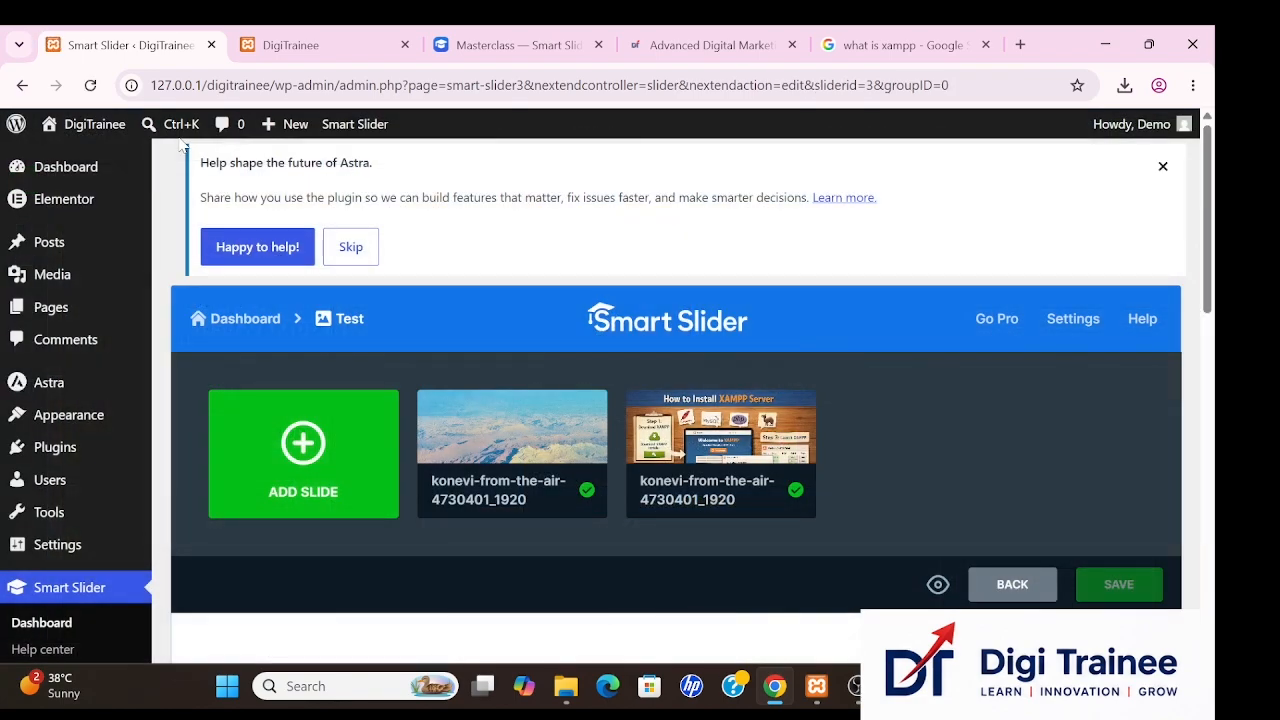
mouse_move(597, 487)
scroll(594, 487, down, 3)
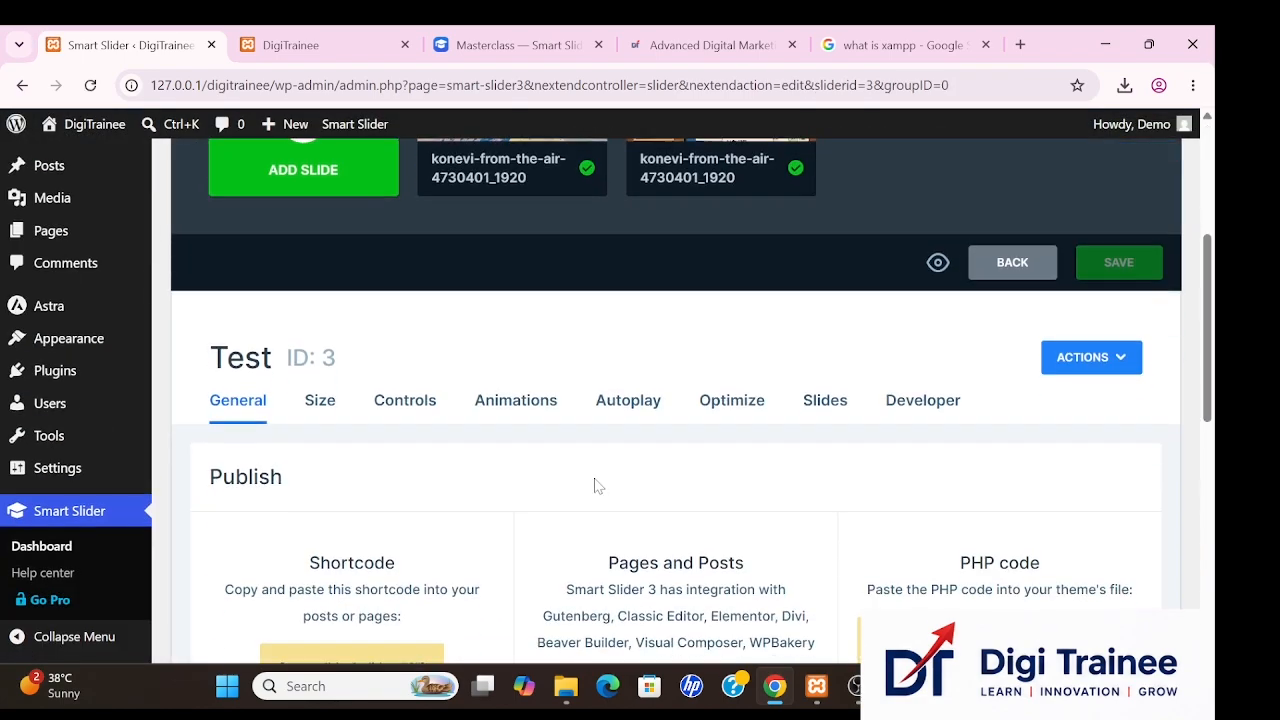
click(610, 400)
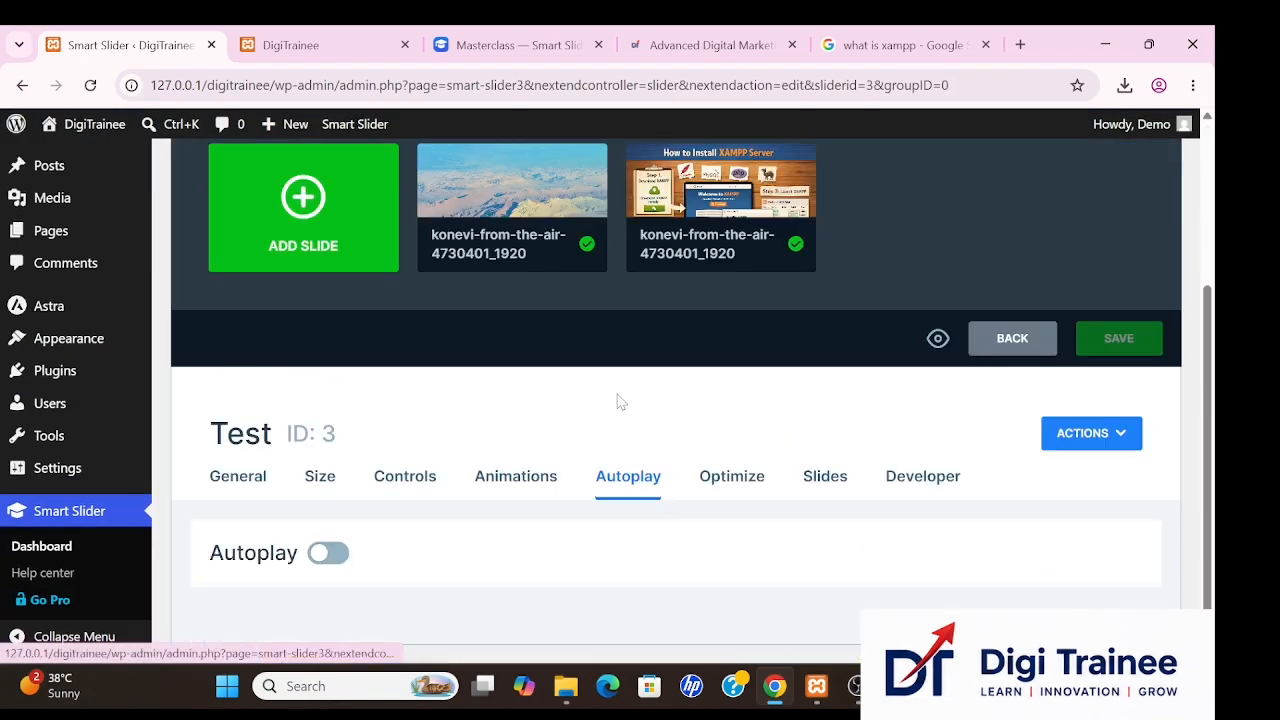
click(329, 553)
scroll(335, 558, down, 3)
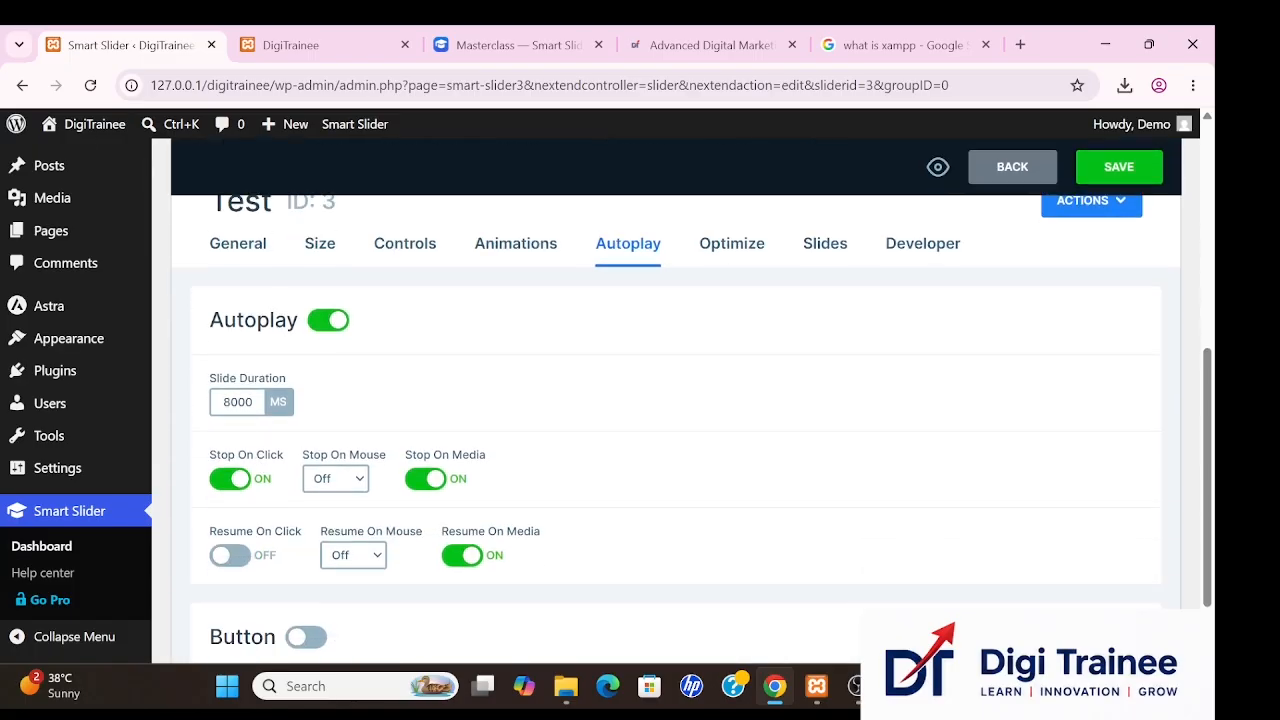
click(224, 402)
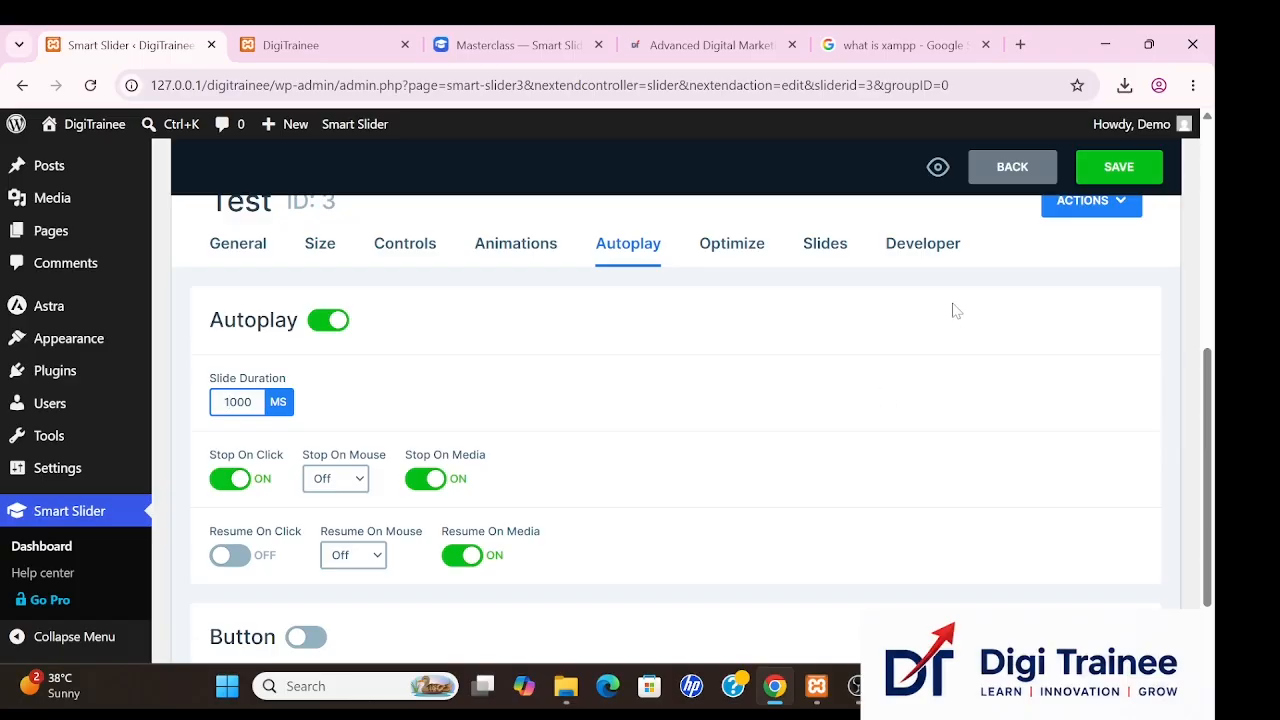
click(1126, 166)
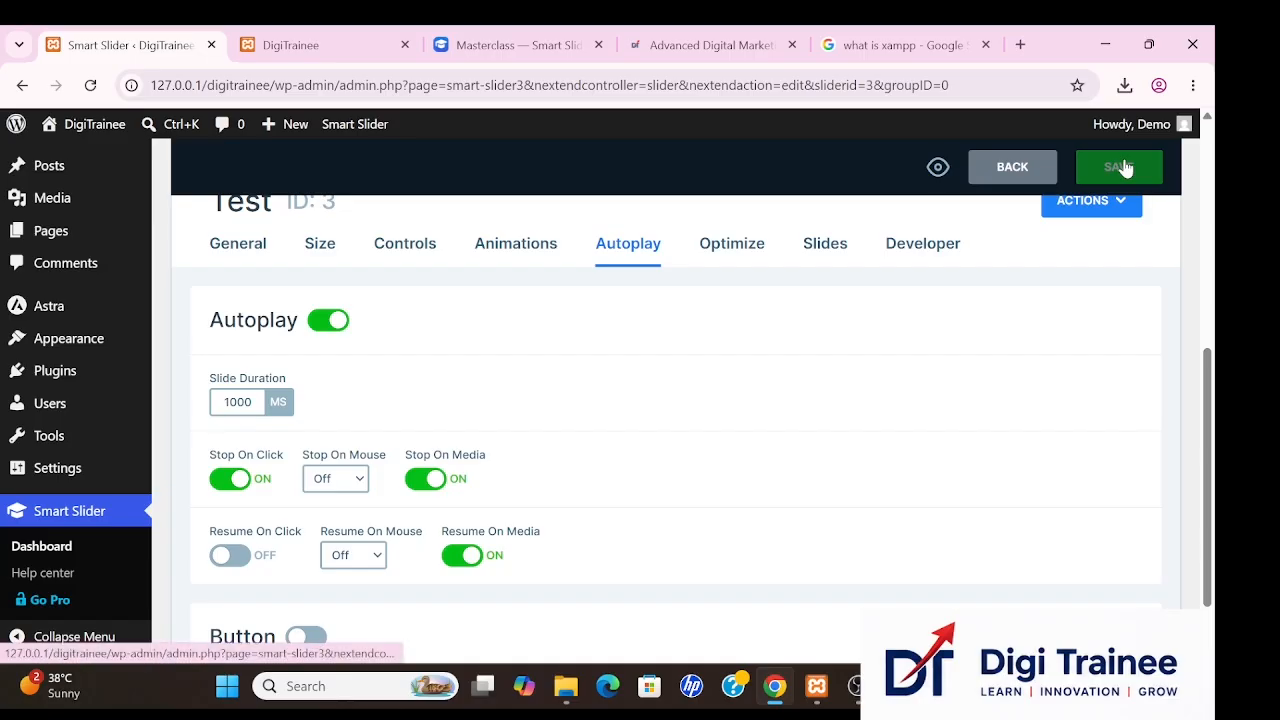
Open the Home page for editing in Elementor and delete its existing Masterclass banner section.
mouse_move(80, 234)
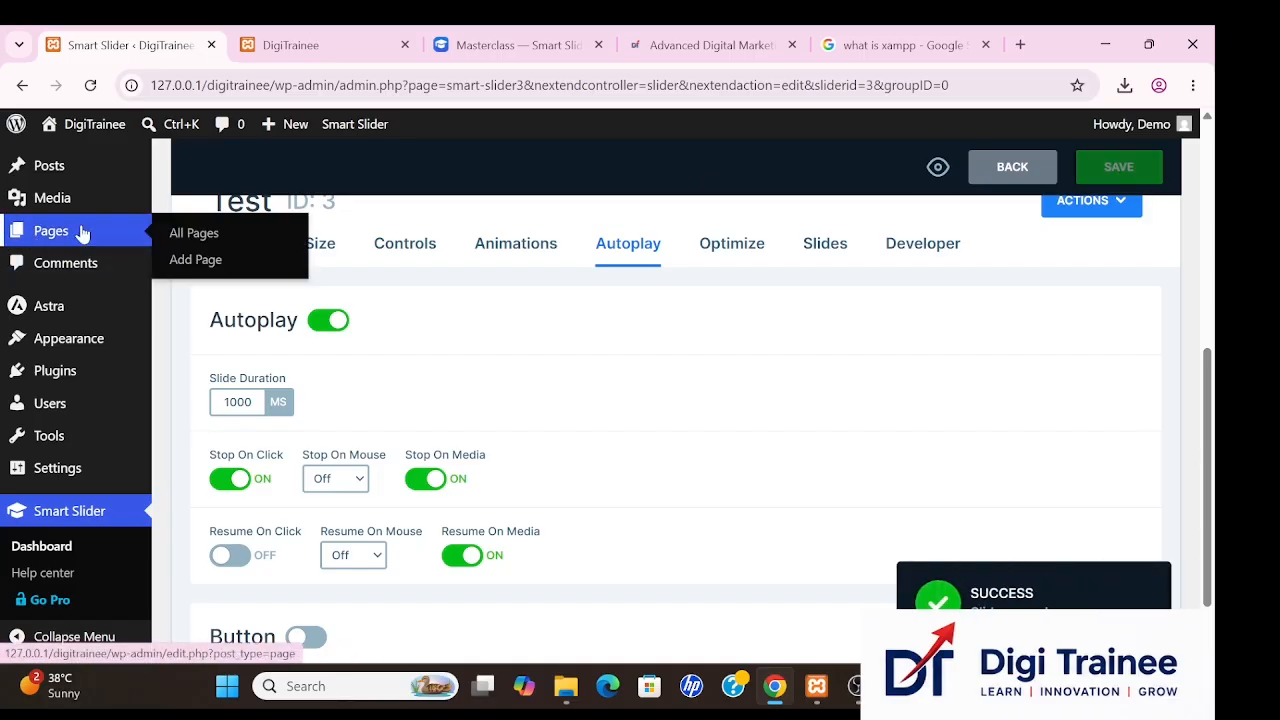
click(210, 240)
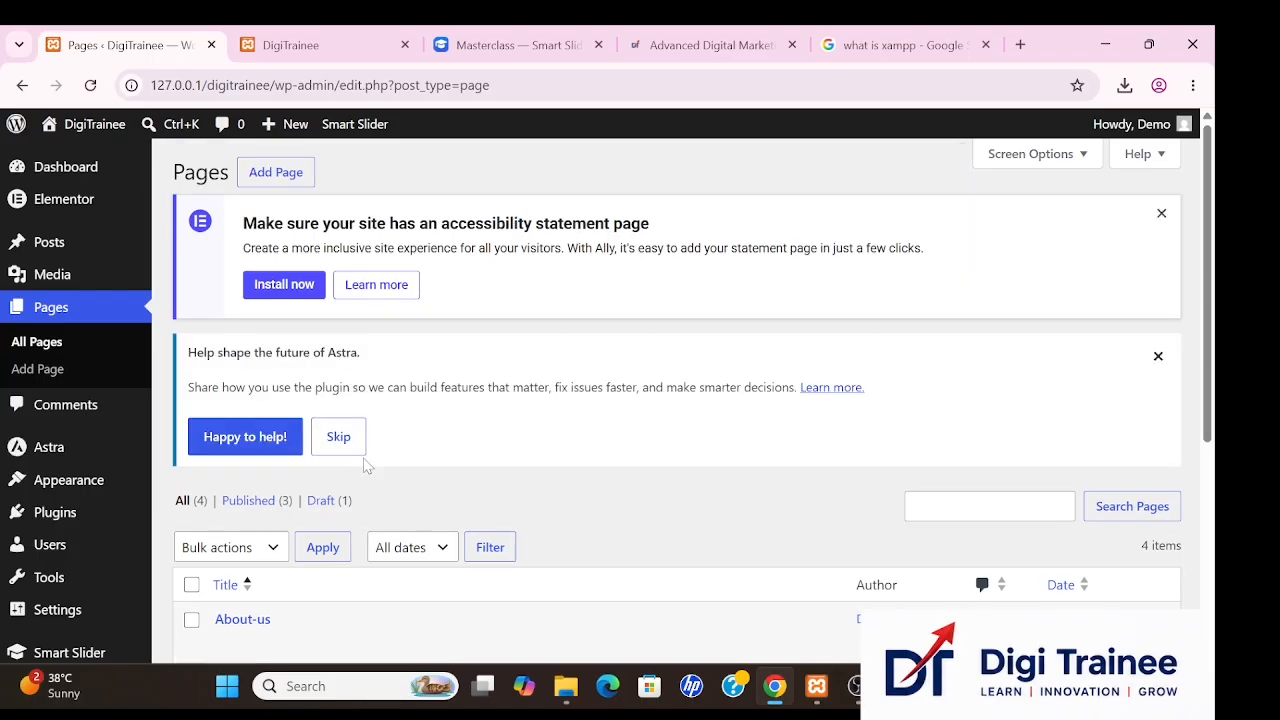
scroll(364, 460, down, 3)
scroll(365, 465, down, 1)
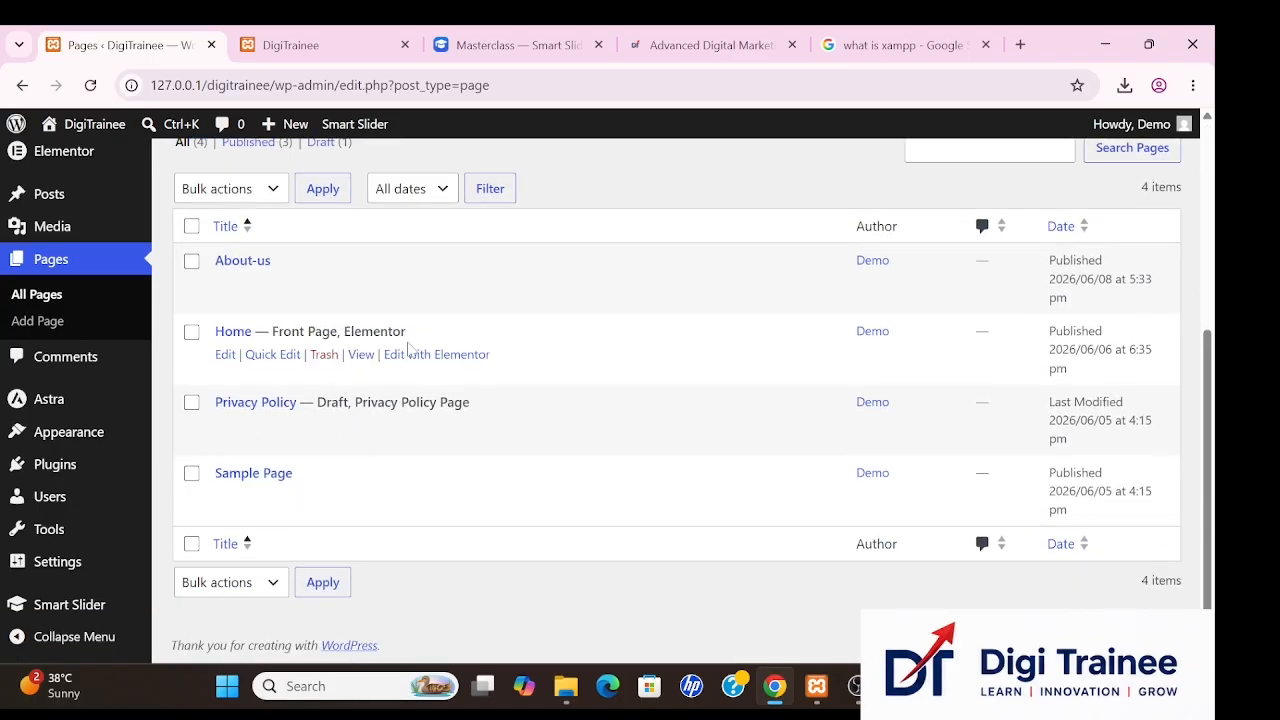
click(433, 356)
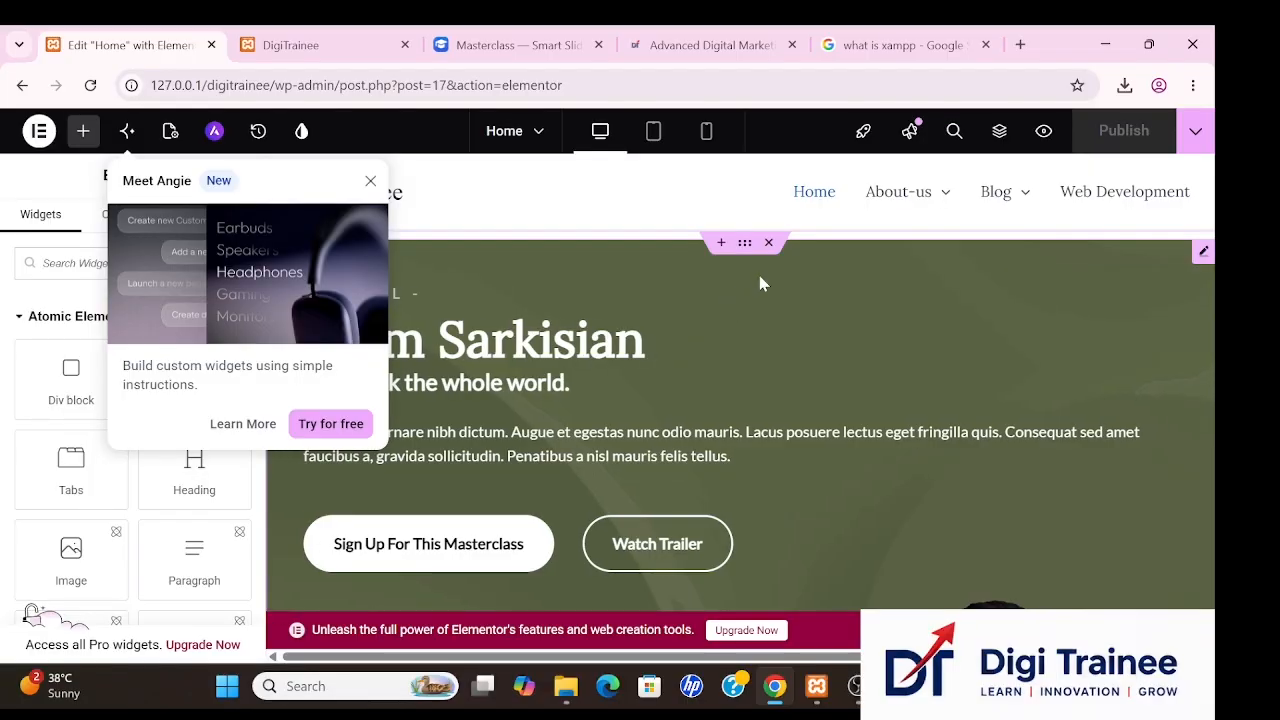
click(769, 242)
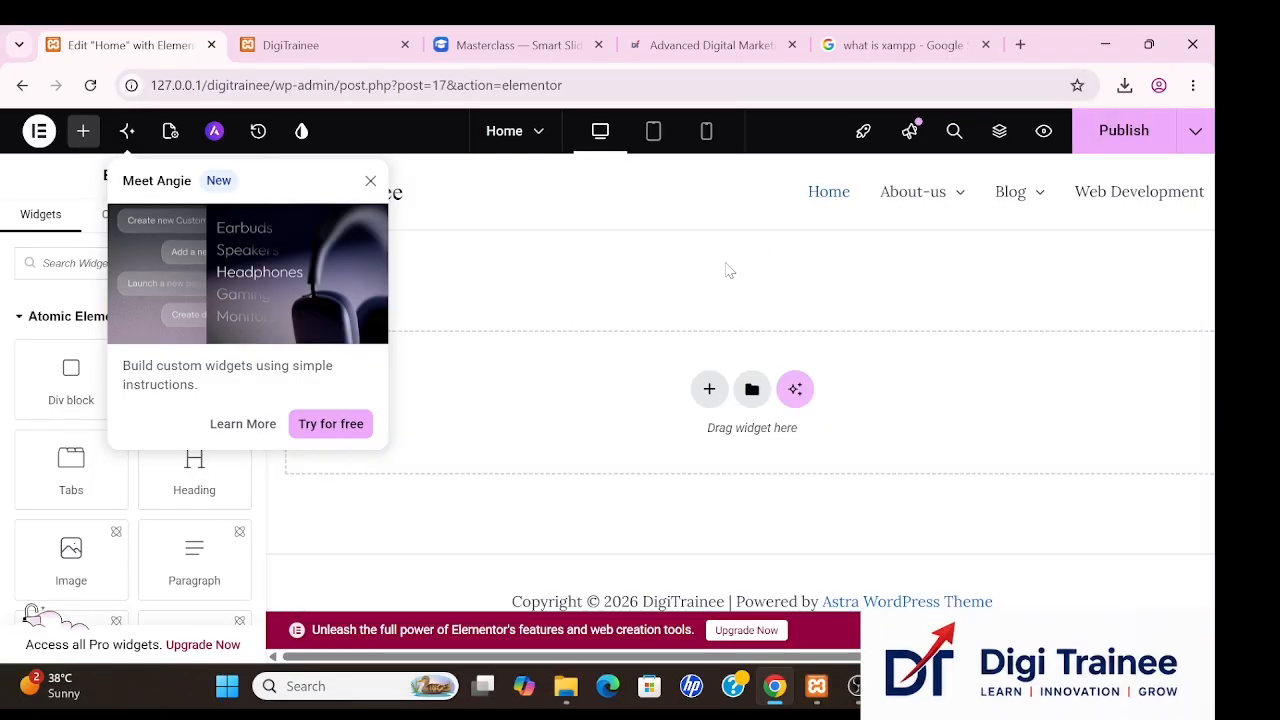
Add a Flexbox container with the single horizontal-direction structure to the empty Home page.
click(707, 388)
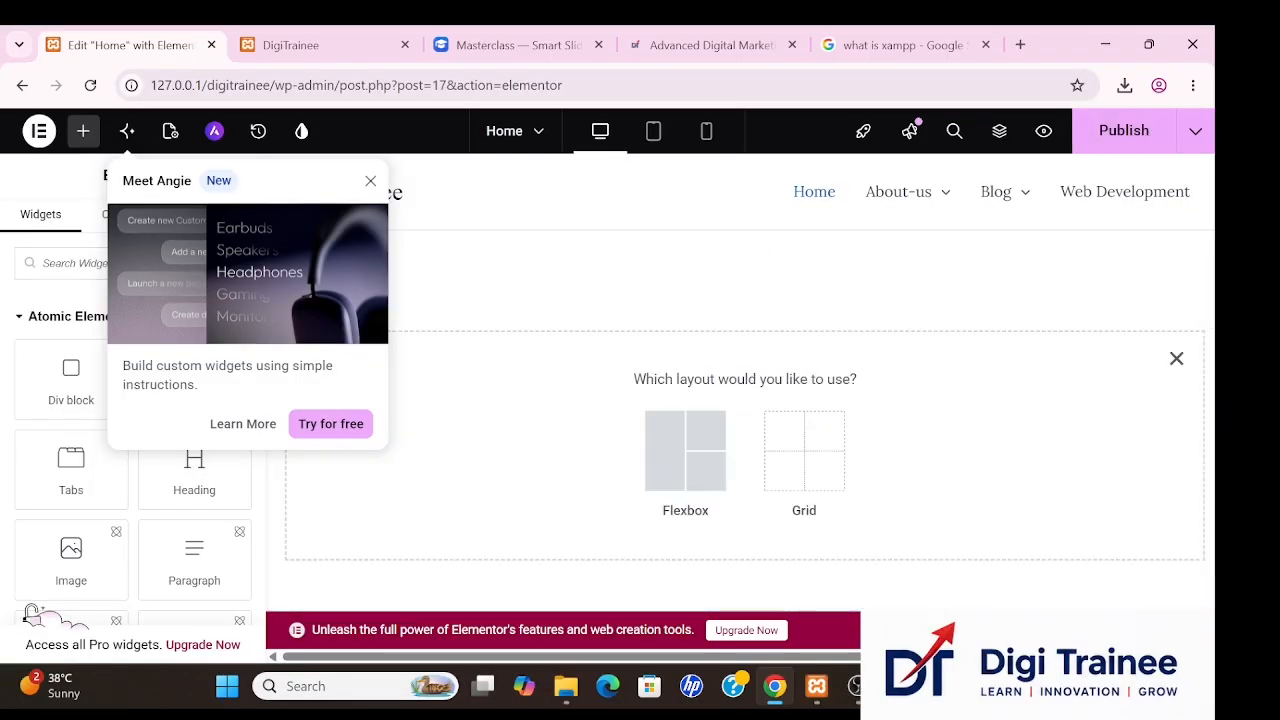
click(690, 470)
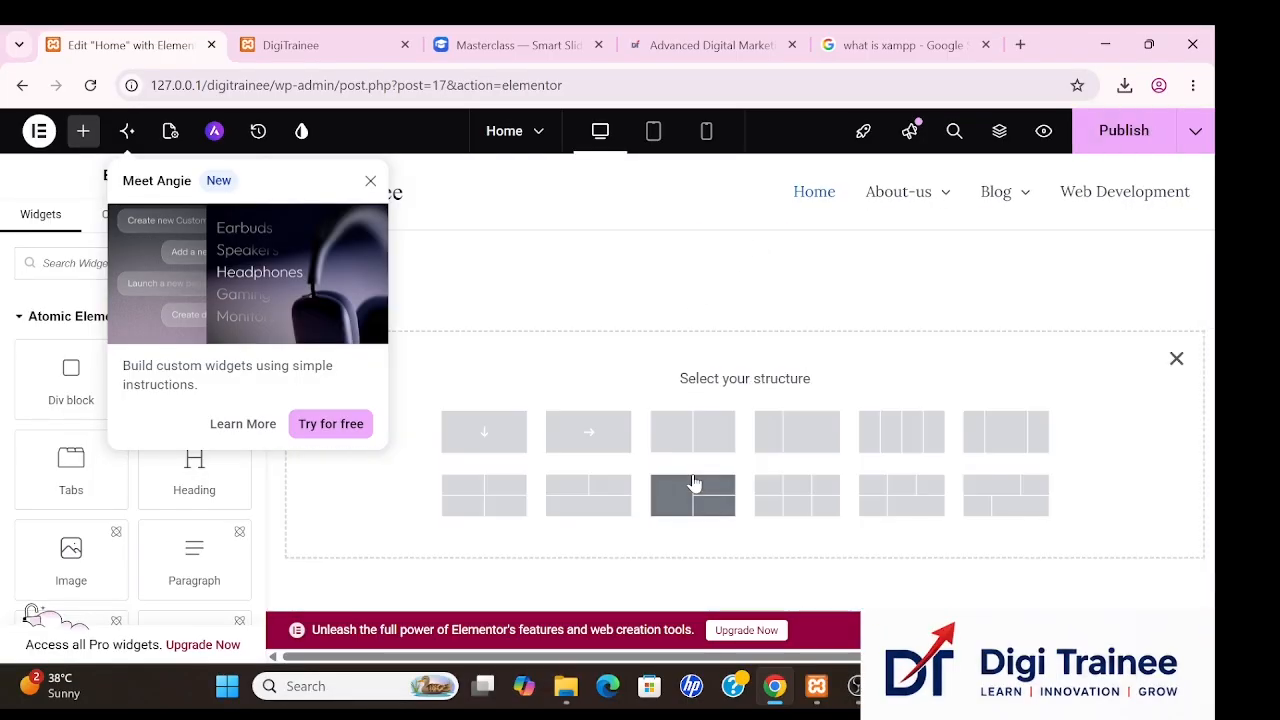
click(591, 432)
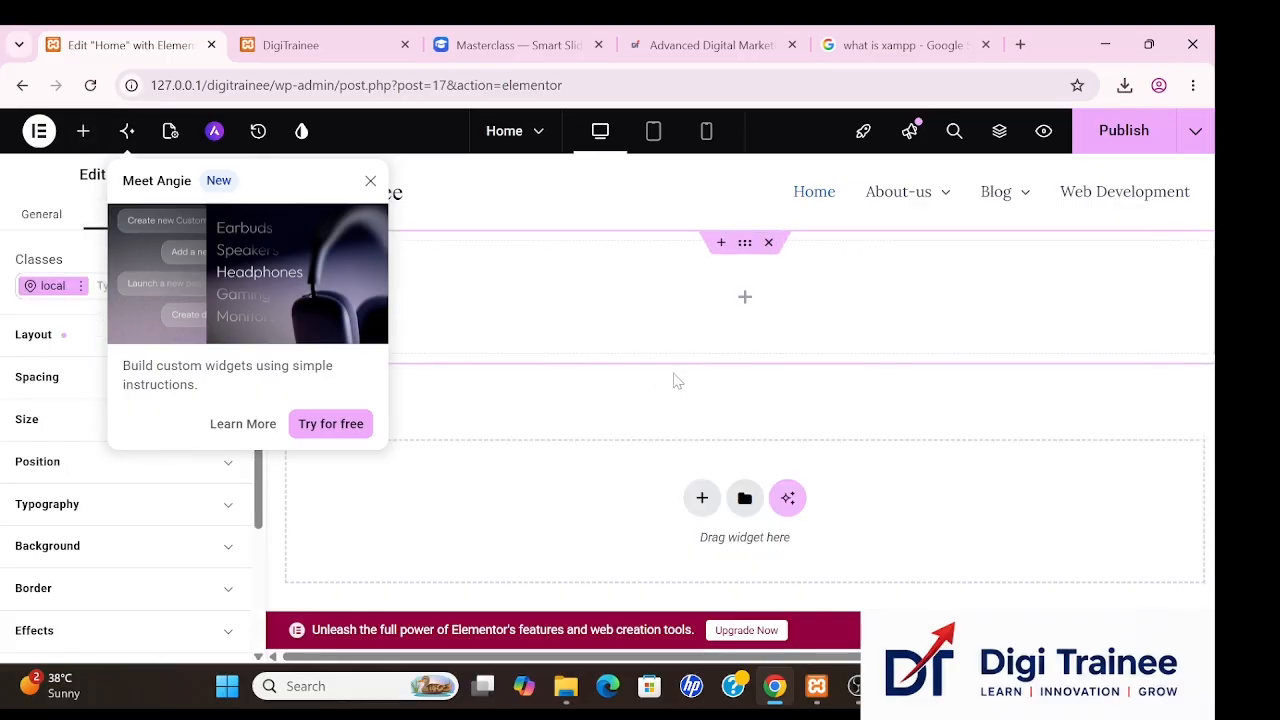
Dismiss the Angie pop-up, place a Smart Slider widget in the new container and insert the Test slider into it.
click(748, 300)
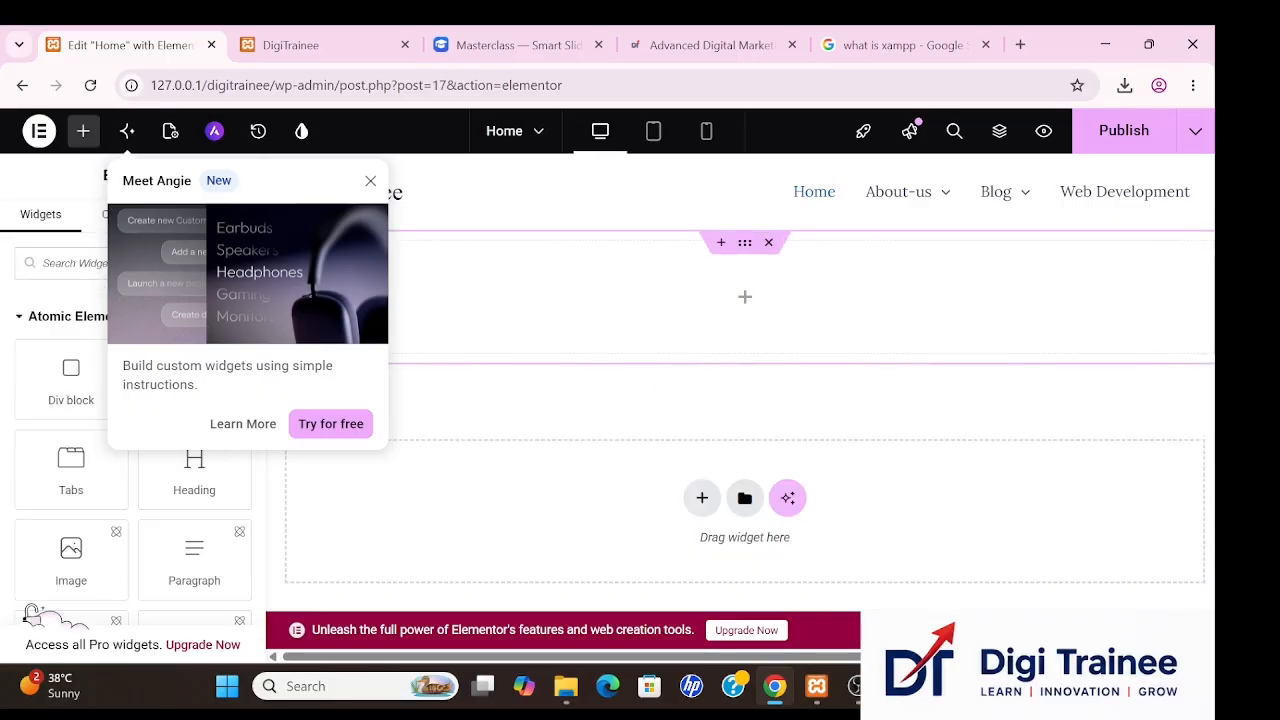
click(370, 180)
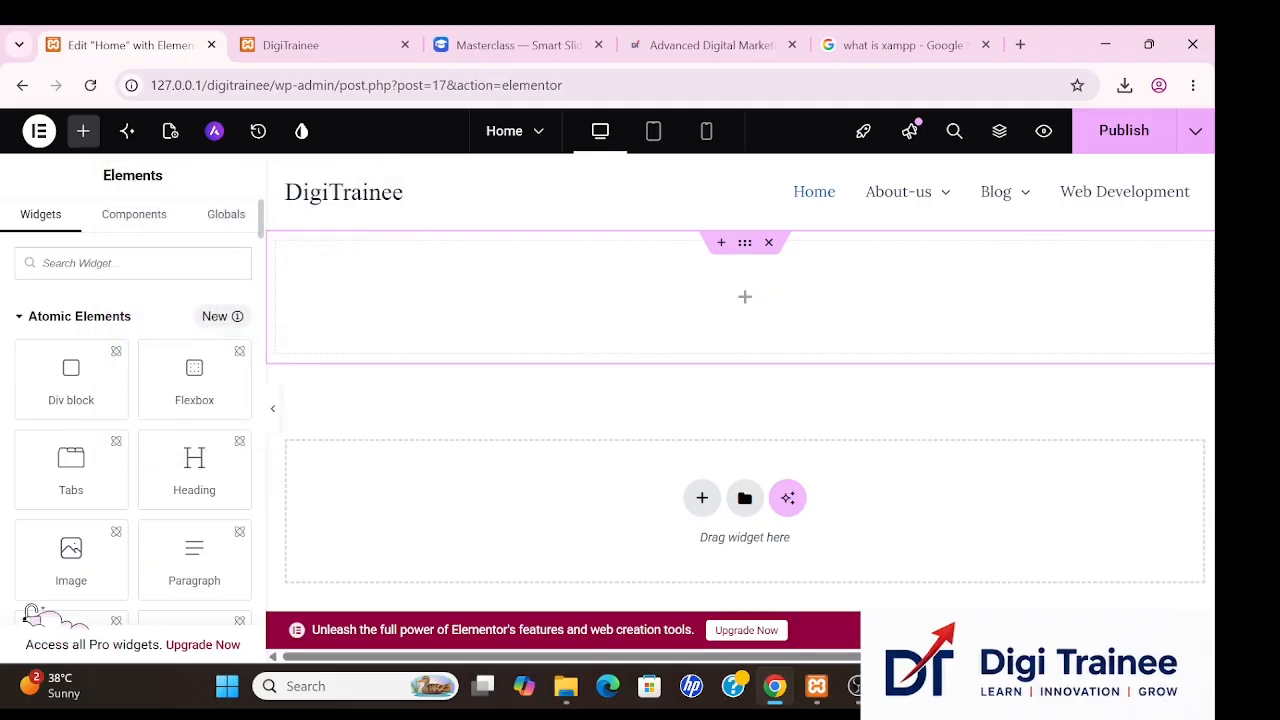
text(sma)
drag(71, 330, 793, 321)
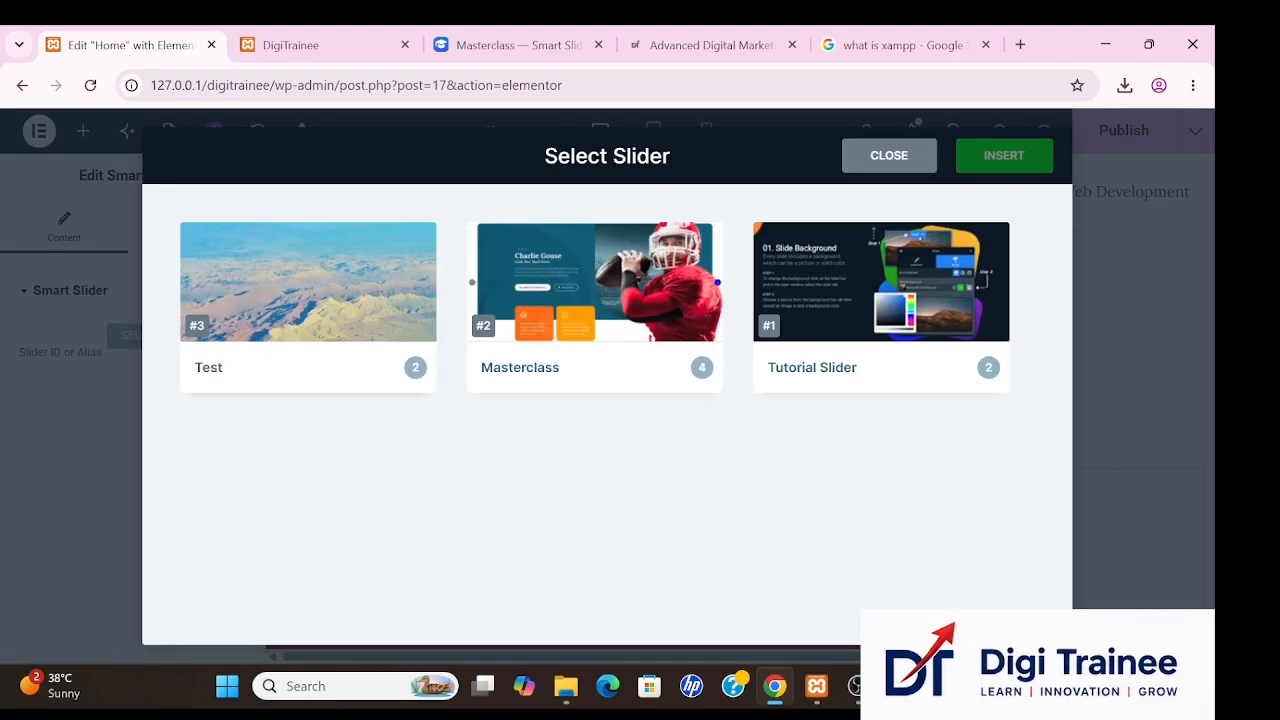
click(323, 318)
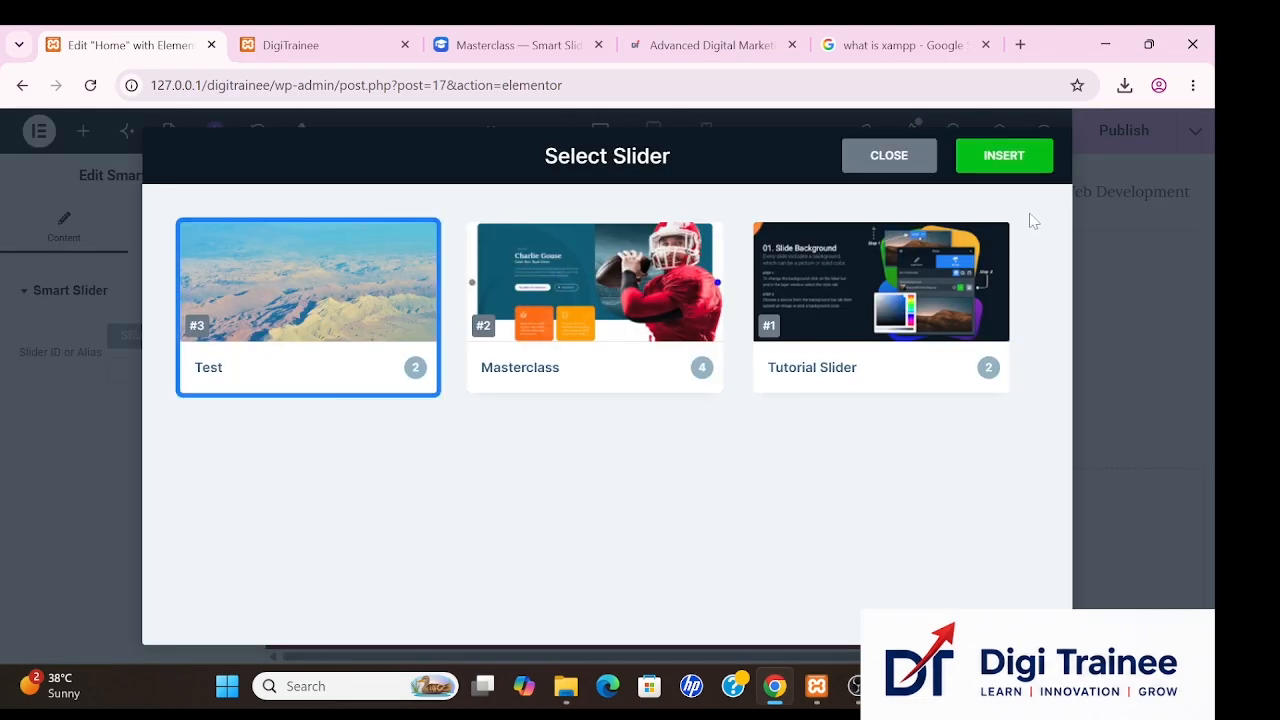
click(1004, 156)
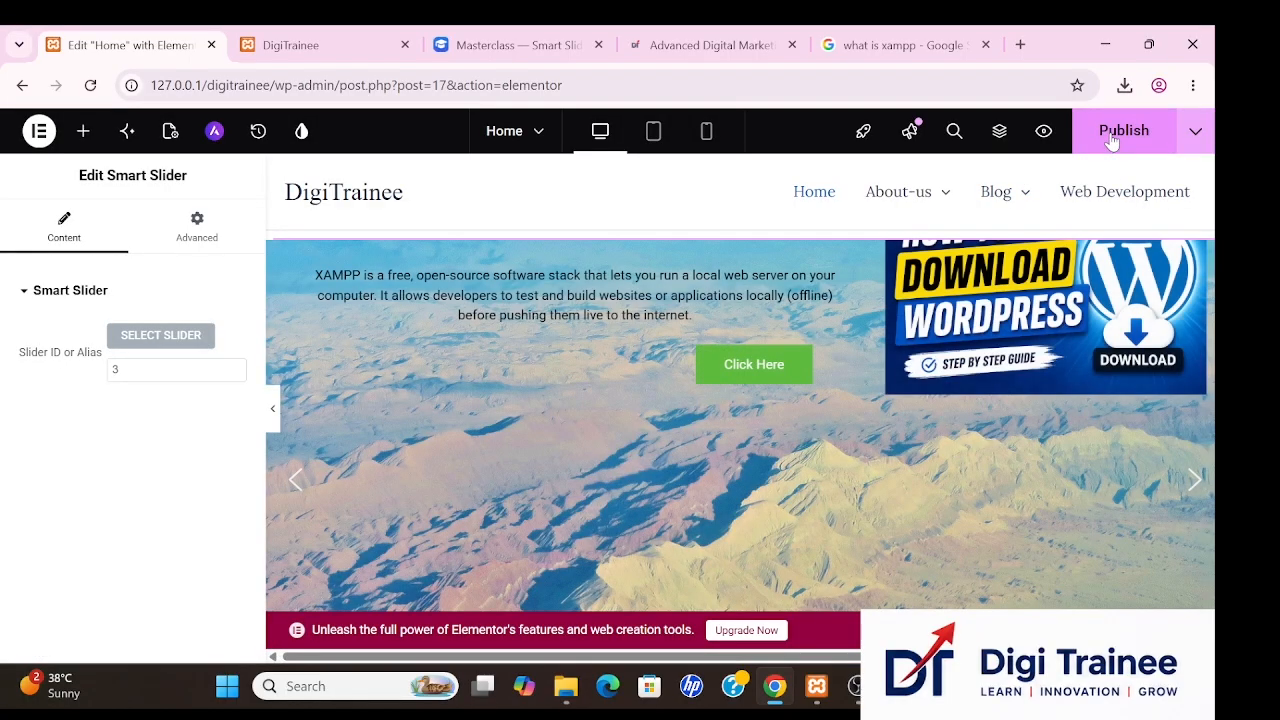
Publish the Home page and look over the autoplaying Test slider in the page preview.
click(1111, 141)
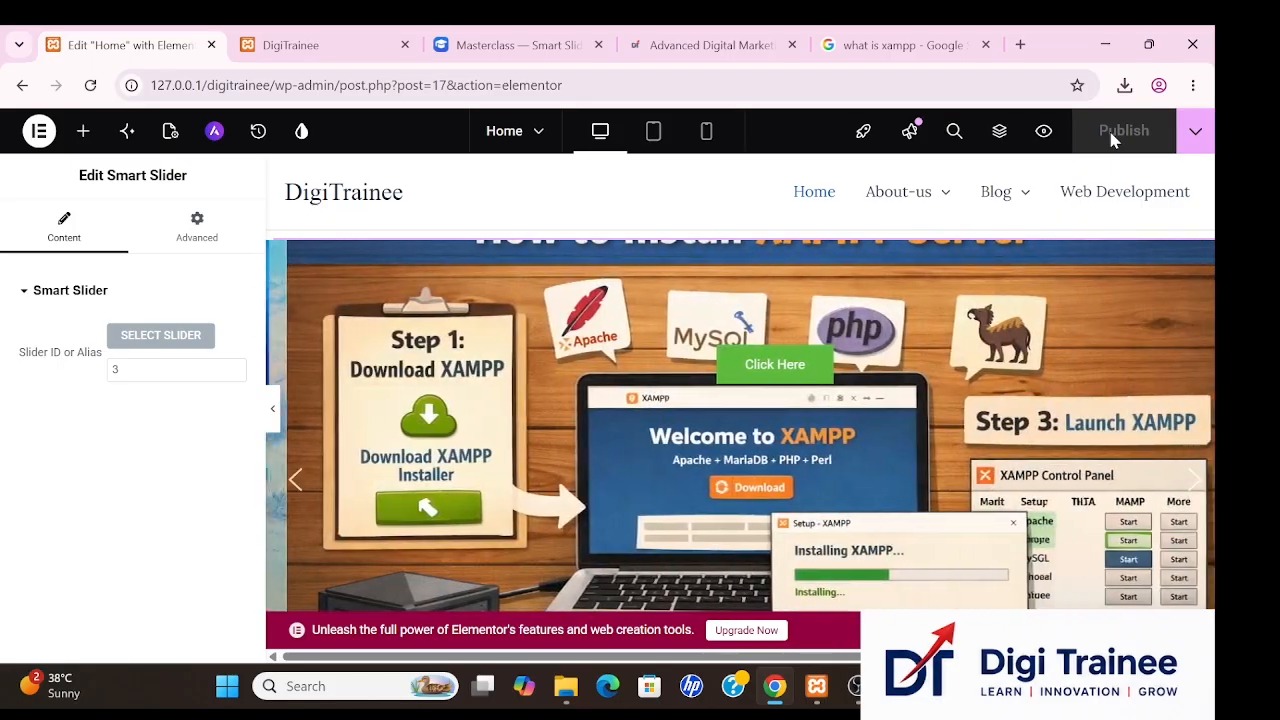
scroll(1089, 463, down, 3)
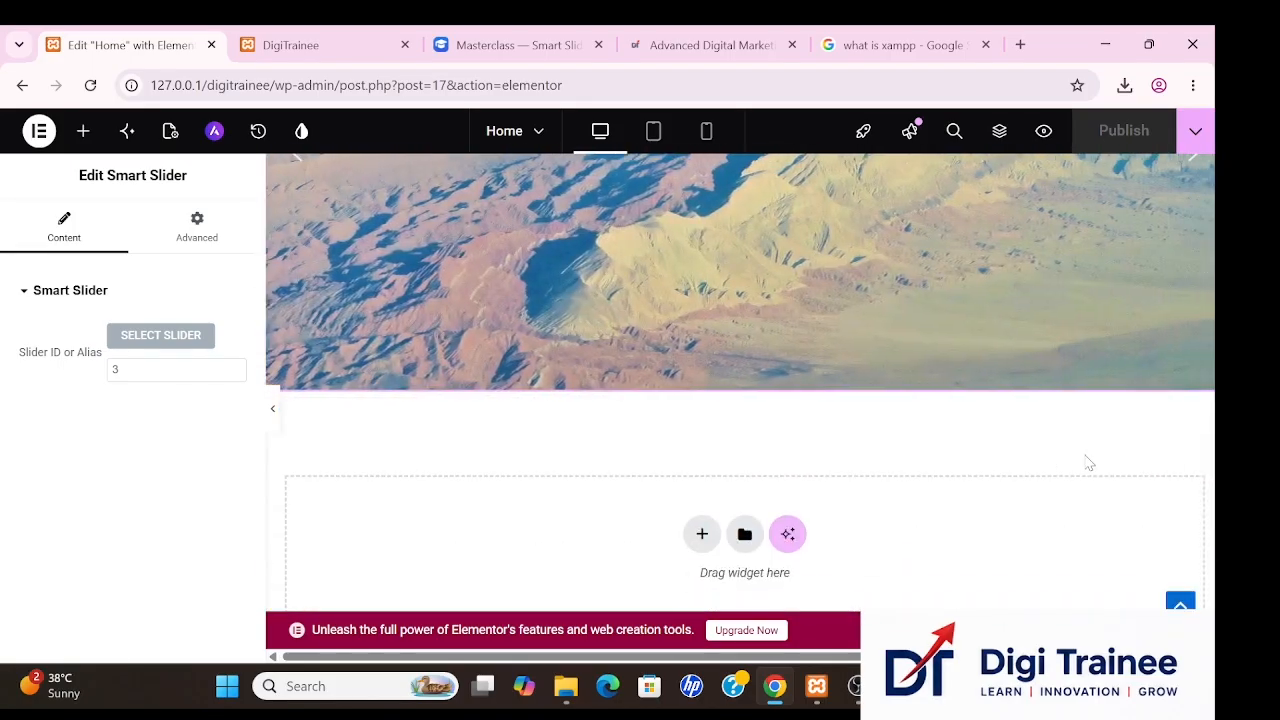
scroll(1089, 463, up, 3)
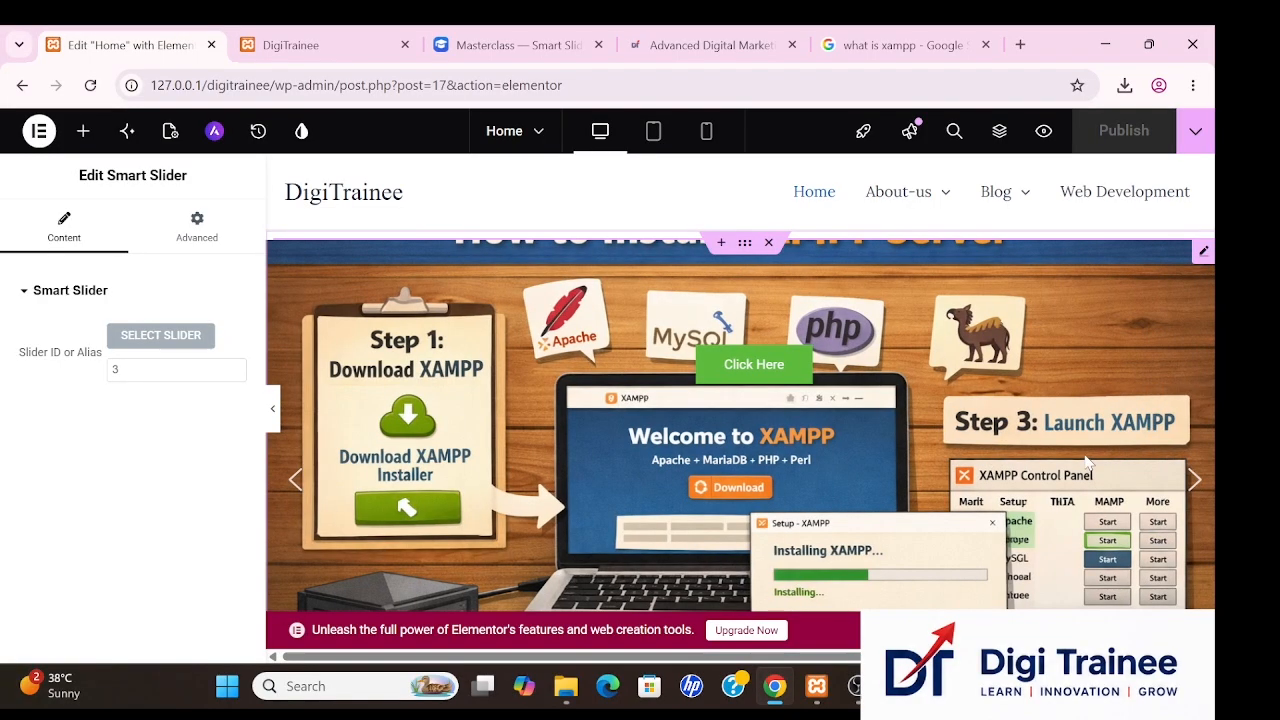
scroll(1087, 460, down, 3)
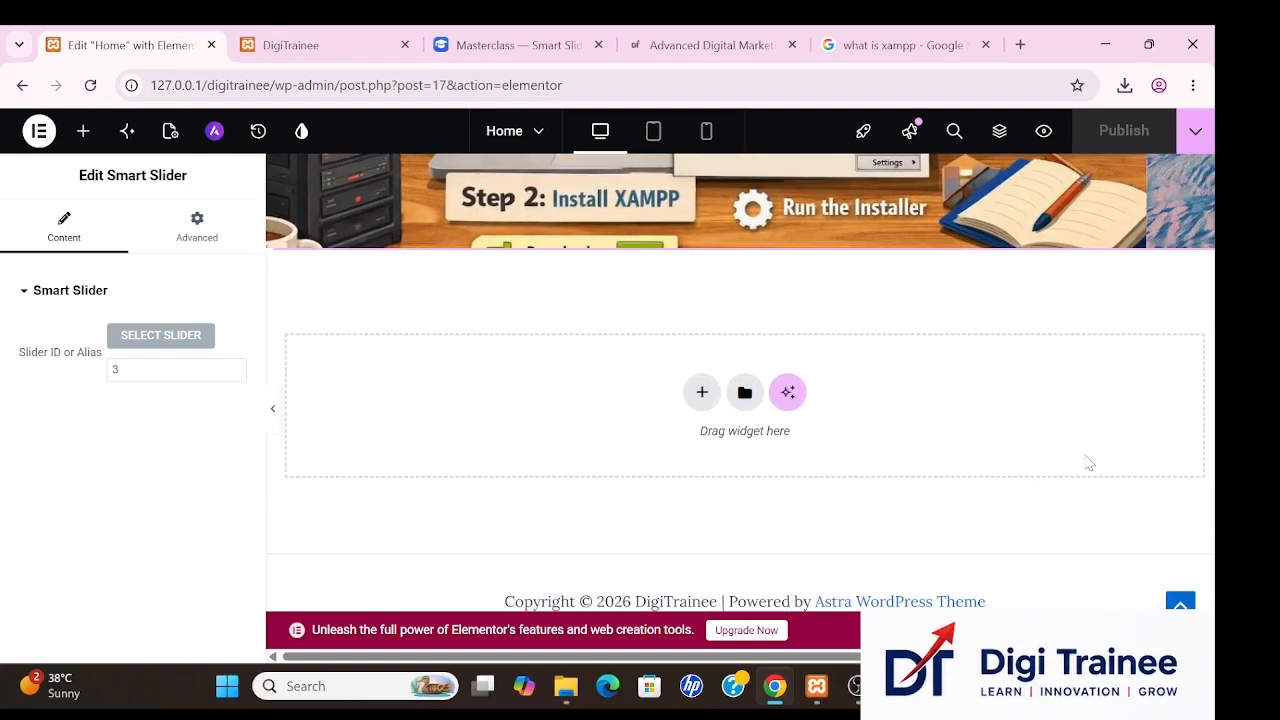
scroll(1088, 462, up, 4)
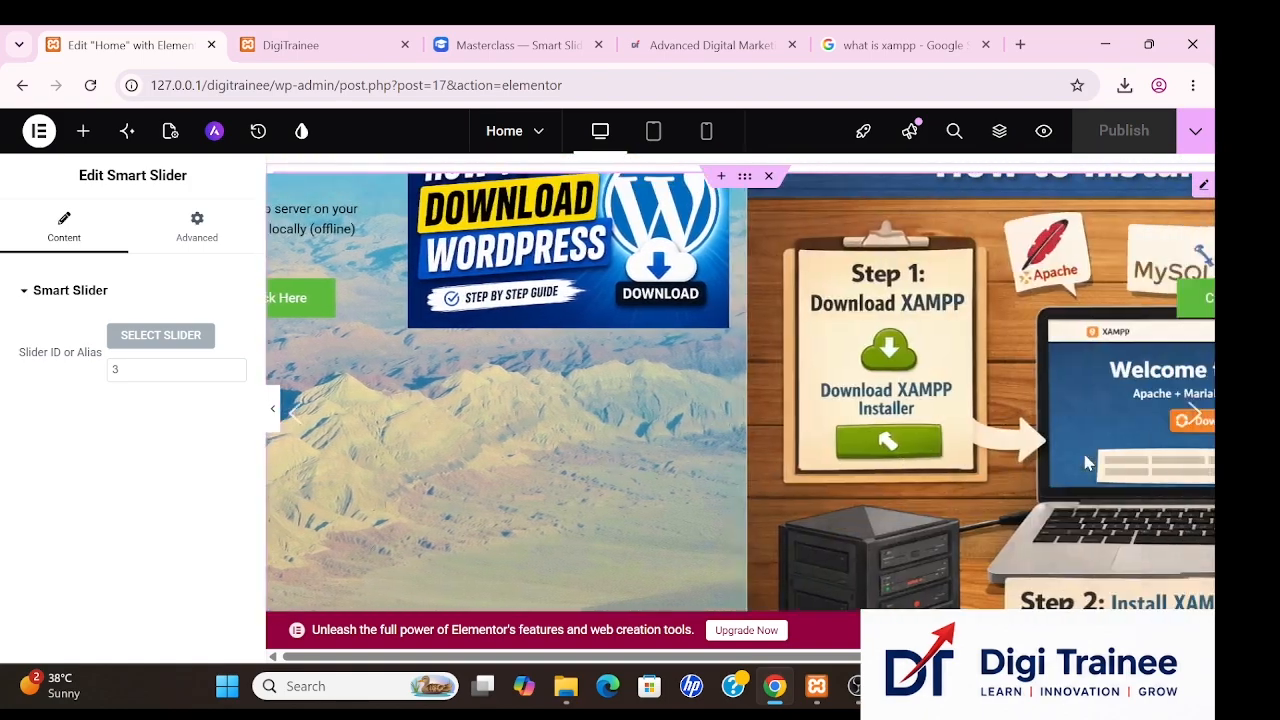